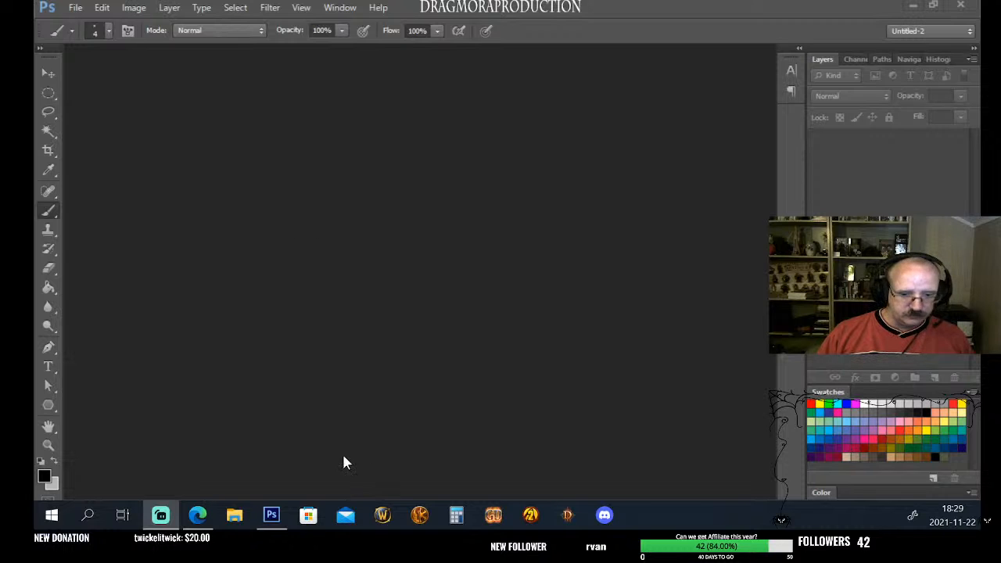
Switch to the Edge browser, bring its window into view and open the list of videos on the Phils Design Corner channel
{"action": "mouse_move", "coordinate": [198, 520]}
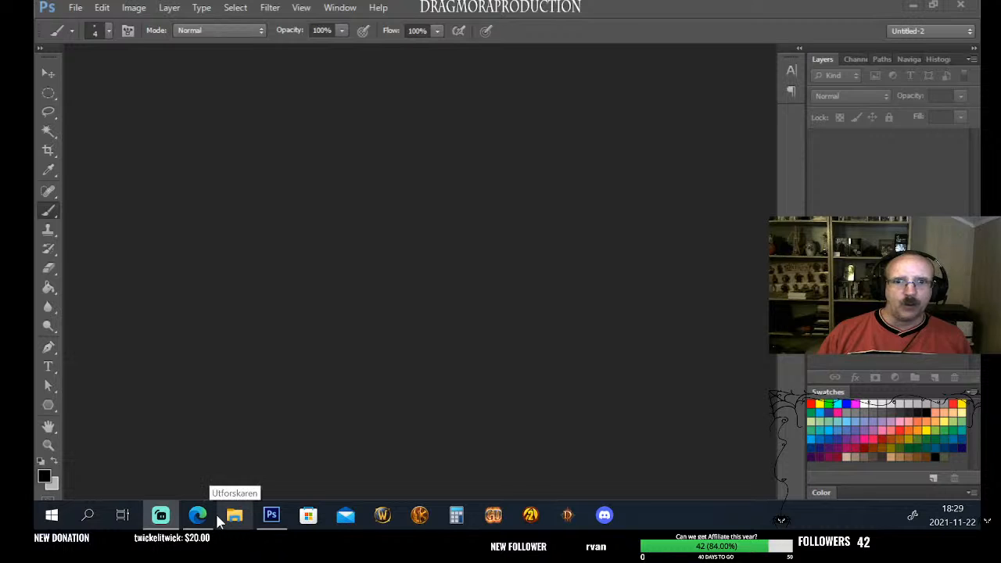
{"action": "left_click", "coordinate": [198, 514]}
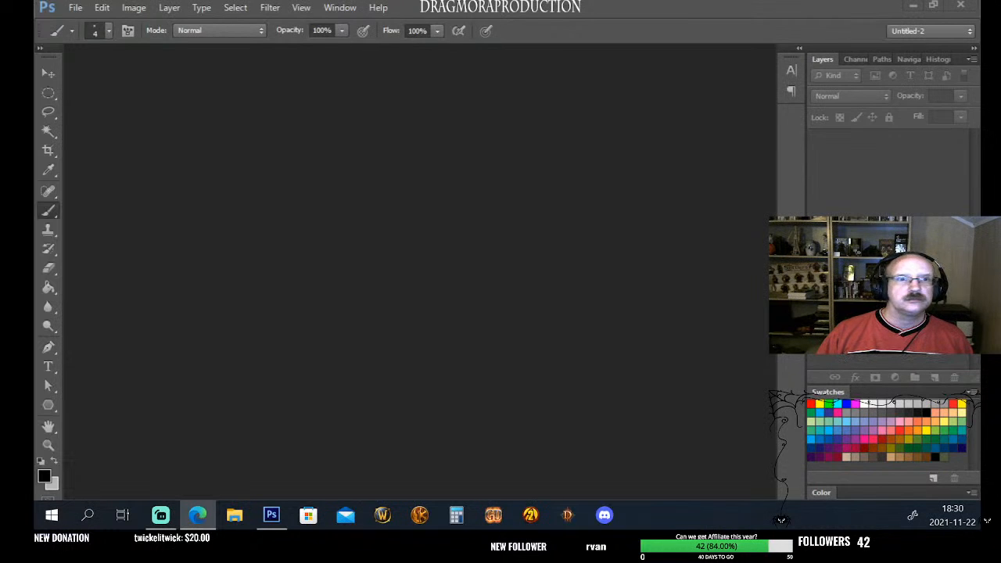
{"action": "left_click_drag", "start_coordinate": [33, 188], "coordinate": [431, 102]}
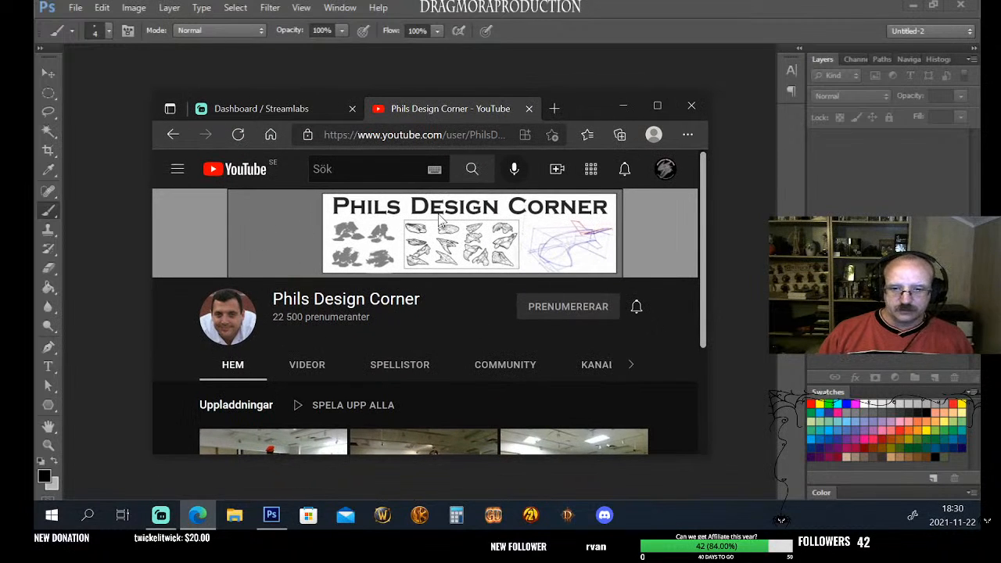
{"action": "scroll", "coordinate": [534, 321], "scroll_direction": "down", "scroll_amount": 1}
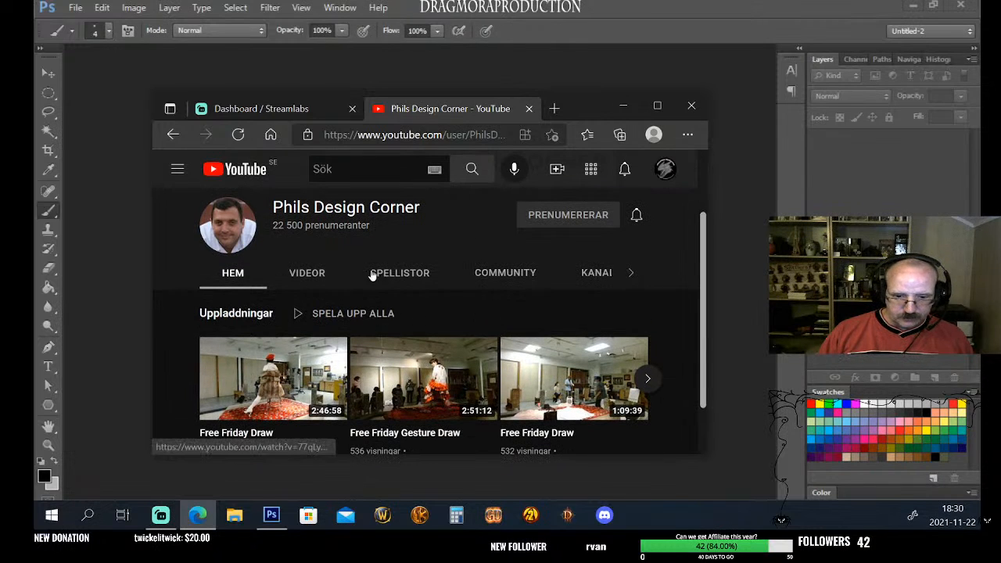
{"action": "left_click", "coordinate": [335, 278]}
Look through the channel's uploaded drawing, character design and environment design tutorials, and move the browser window back out of view
{"action": "scroll", "coordinate": [458, 356], "scroll_direction": "down", "scroll_amount": 4}
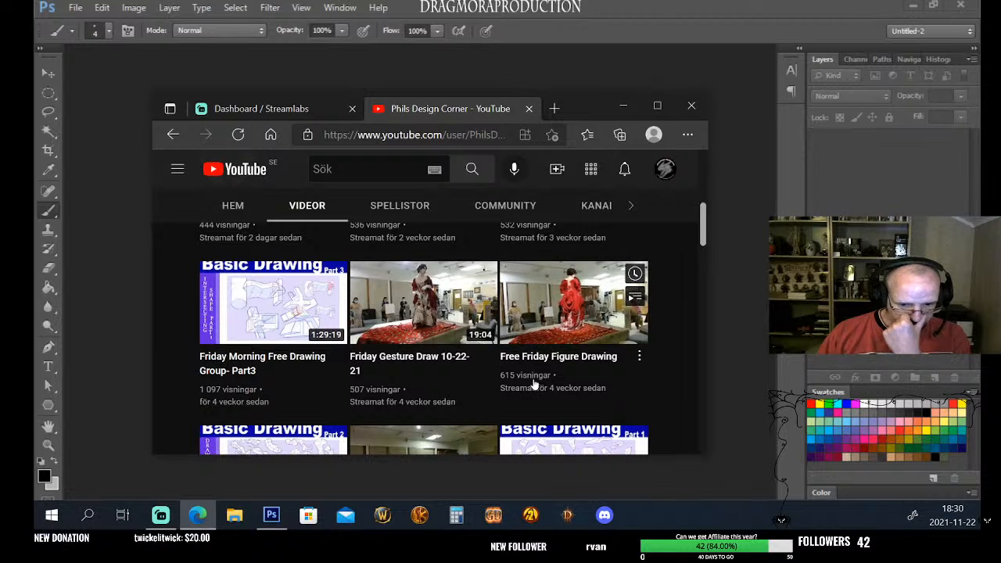
{"action": "scroll", "coordinate": [532, 383], "scroll_direction": "down", "scroll_amount": 2}
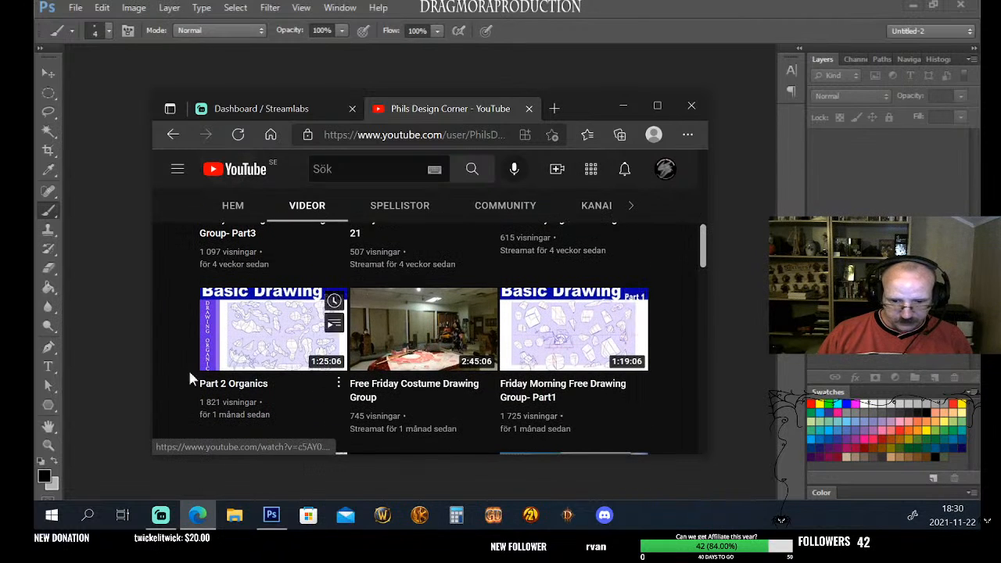
{"action": "scroll", "coordinate": [274, 375], "scroll_direction": "down", "scroll_amount": 1}
{"action": "scroll", "coordinate": [347, 365], "scroll_direction": "down", "scroll_amount": 1}
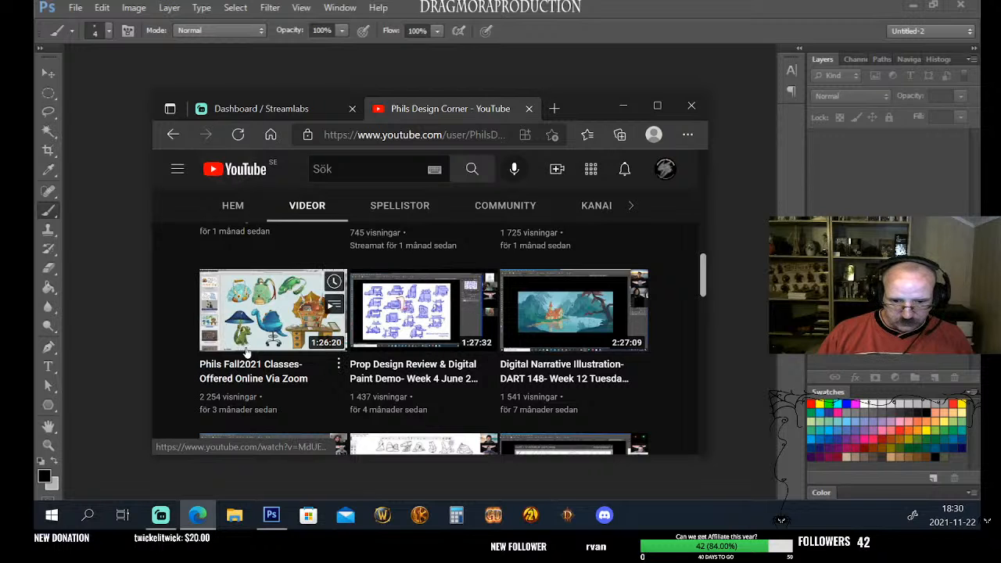
{"action": "scroll", "coordinate": [461, 375], "scroll_direction": "down", "scroll_amount": 1}
{"action": "scroll", "coordinate": [654, 376], "scroll_direction": "down", "scroll_amount": 2}
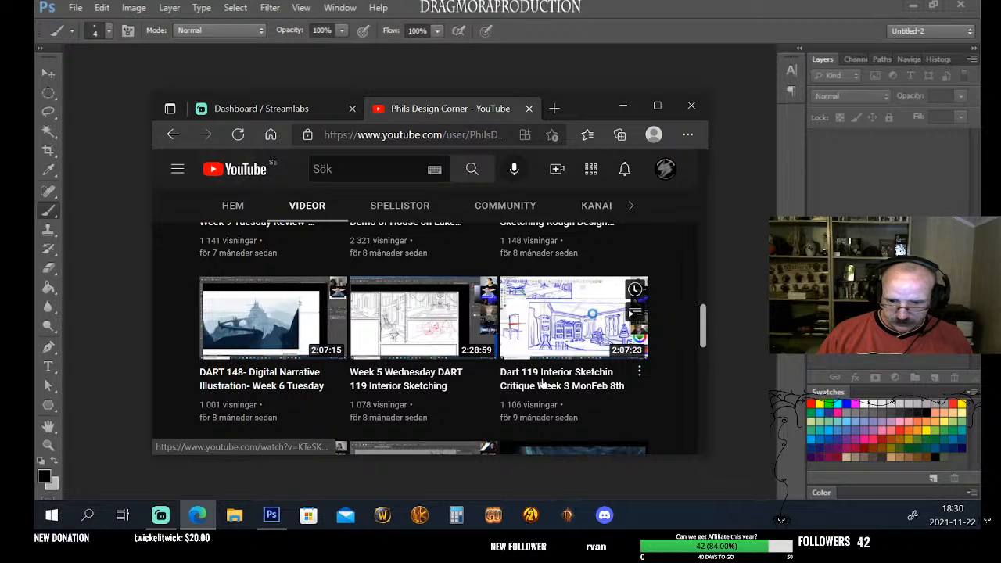
{"action": "scroll", "coordinate": [235, 391], "scroll_direction": "down", "scroll_amount": 2}
{"action": "scroll", "coordinate": [231, 401], "scroll_direction": "down", "scroll_amount": 2}
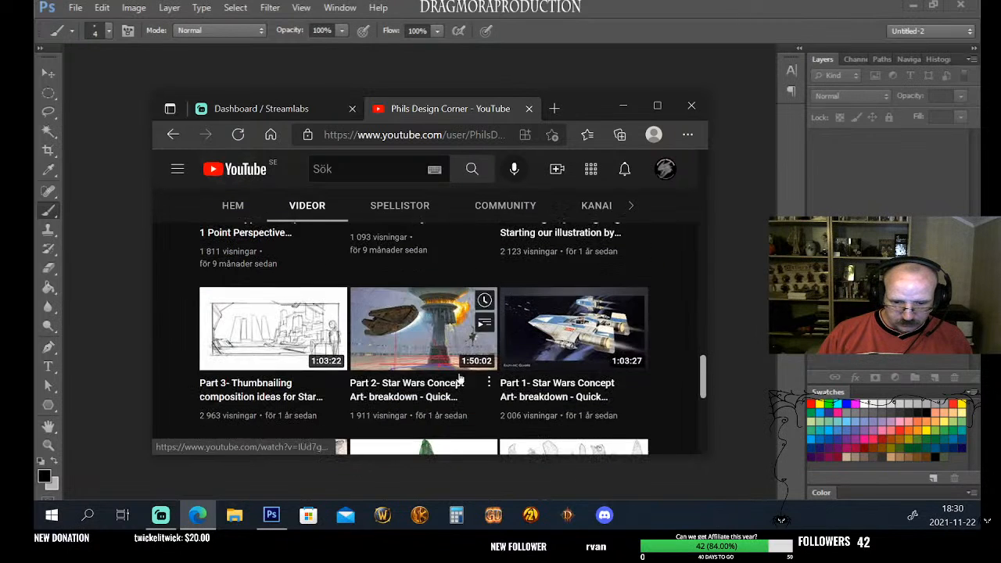
{"action": "scroll", "coordinate": [297, 392], "scroll_direction": "down", "scroll_amount": 1}
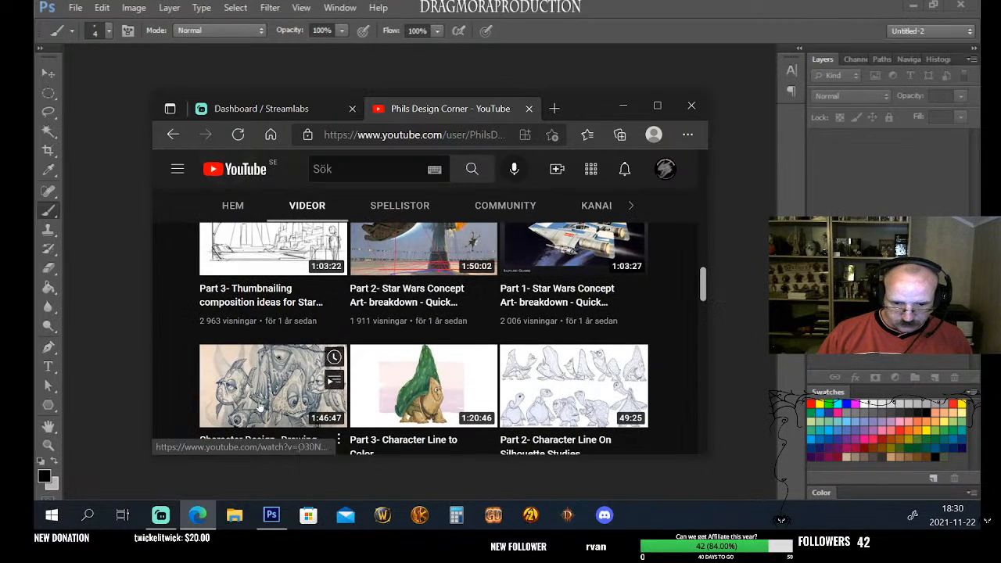
{"action": "scroll", "coordinate": [528, 399], "scroll_direction": "down", "scroll_amount": 1}
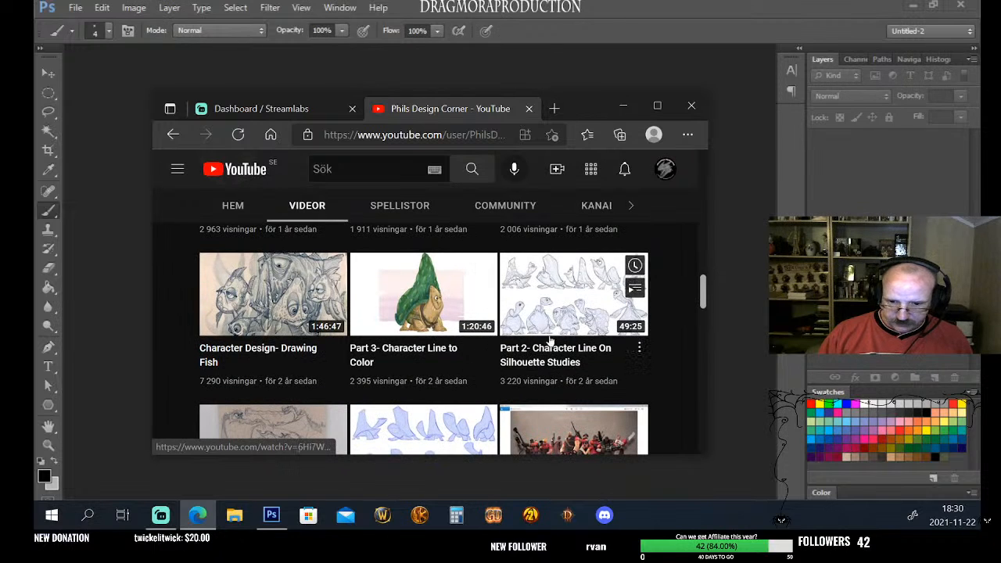
{"action": "scroll", "coordinate": [559, 359], "scroll_direction": "down", "scroll_amount": 2}
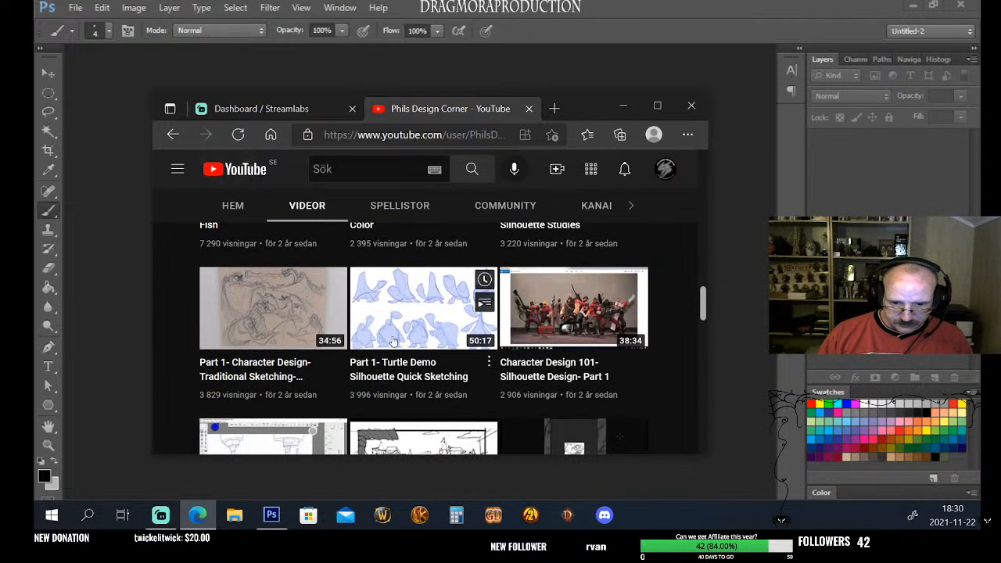
{"action": "scroll", "coordinate": [551, 281], "scroll_direction": "down", "scroll_amount": 2}
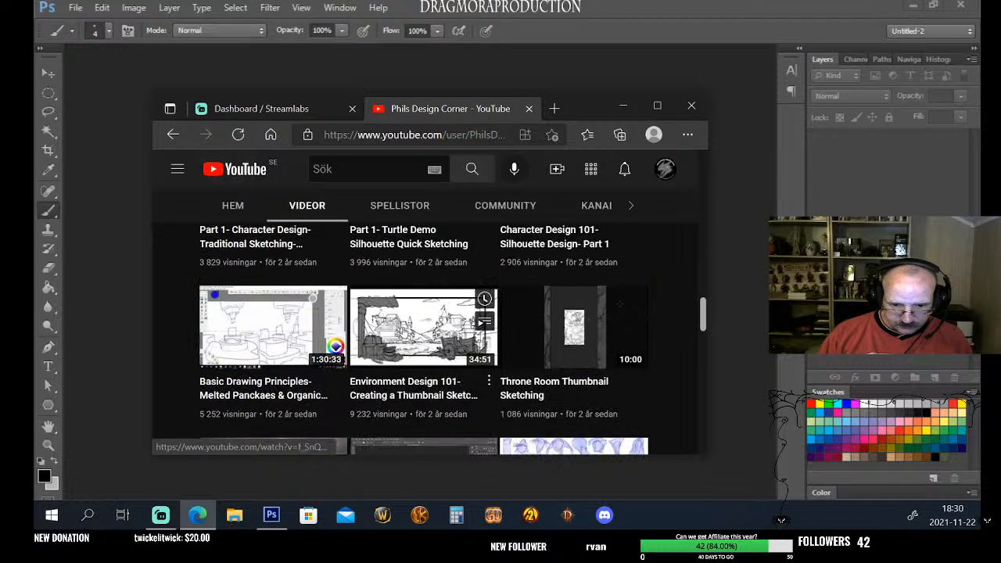
{"action": "scroll", "coordinate": [351, 341], "scroll_direction": "down", "scroll_amount": 1}
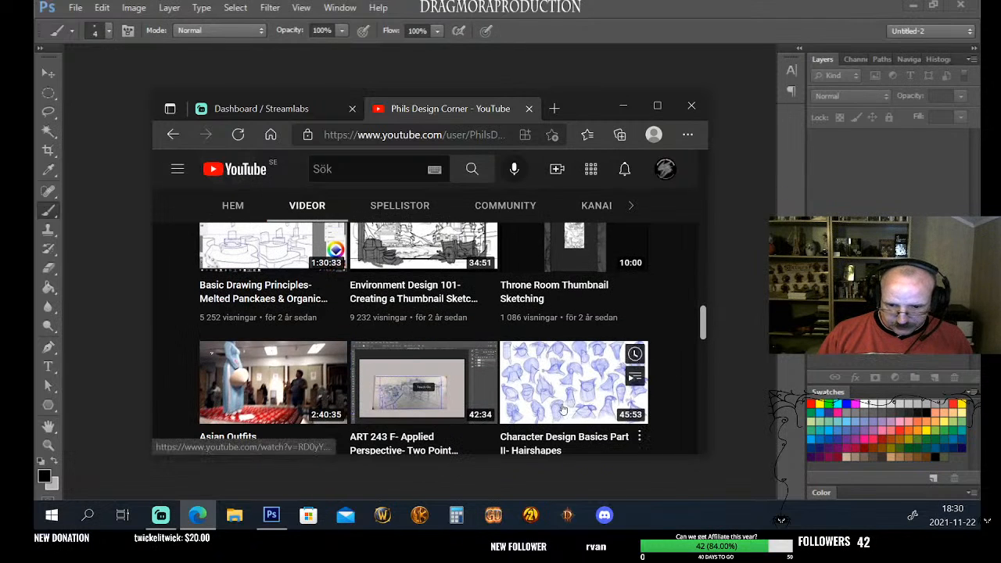
{"action": "scroll", "coordinate": [569, 391], "scroll_direction": "down", "scroll_amount": 2}
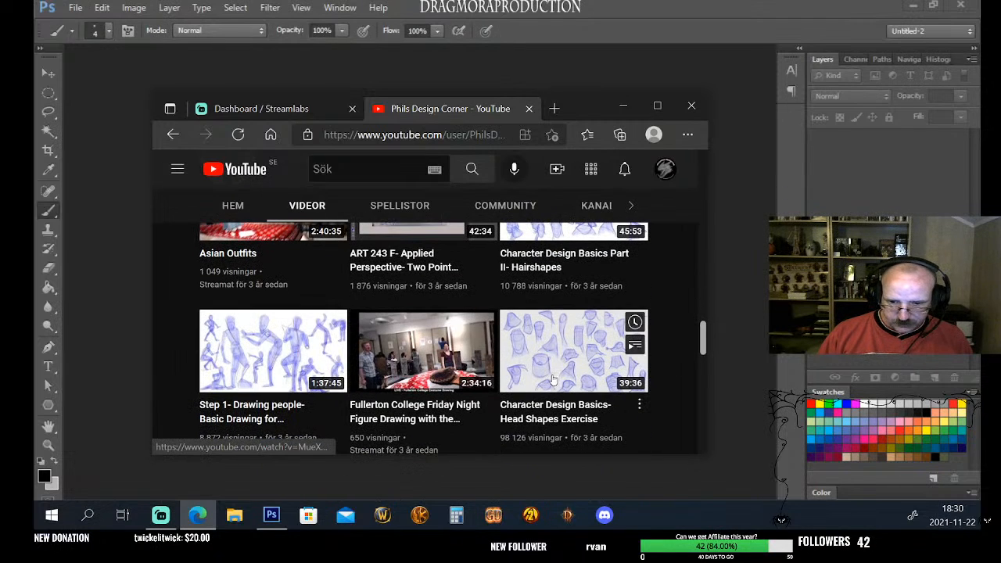
{"action": "scroll", "coordinate": [527, 357], "scroll_direction": "down", "scroll_amount": 4}
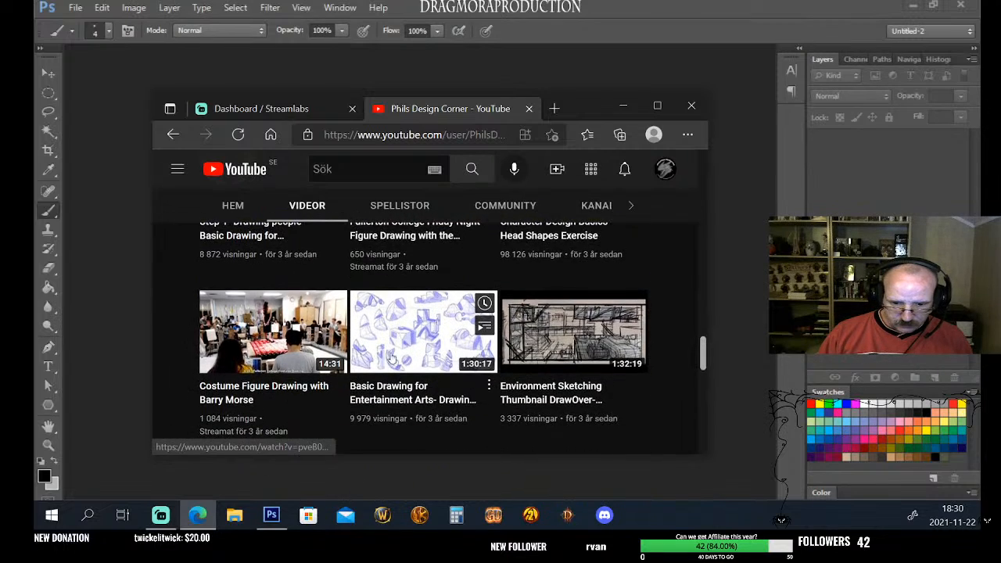
{"action": "scroll", "coordinate": [458, 375], "scroll_direction": "down", "scroll_amount": 2}
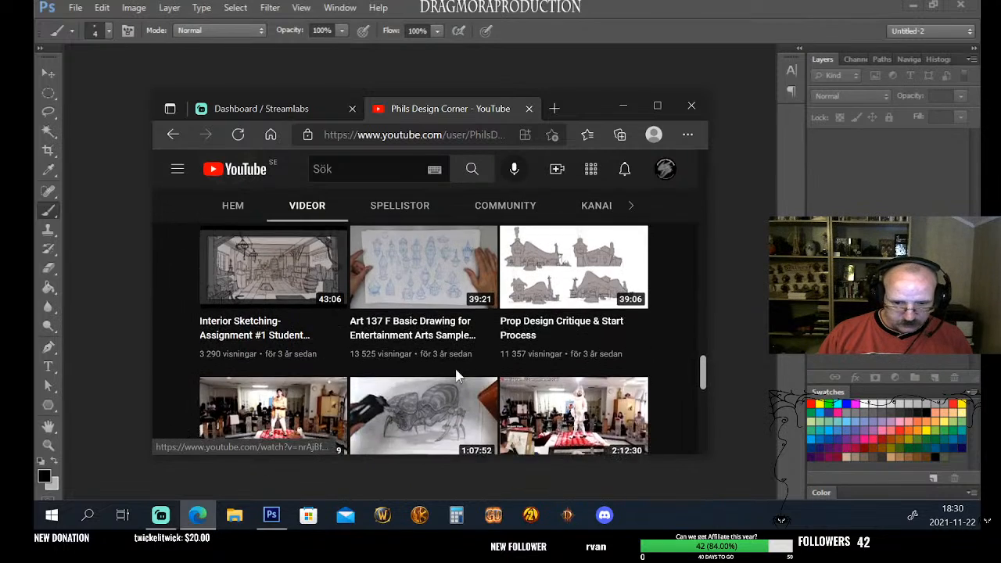
{"action": "scroll", "coordinate": [462, 408], "scroll_direction": "down", "scroll_amount": 4}
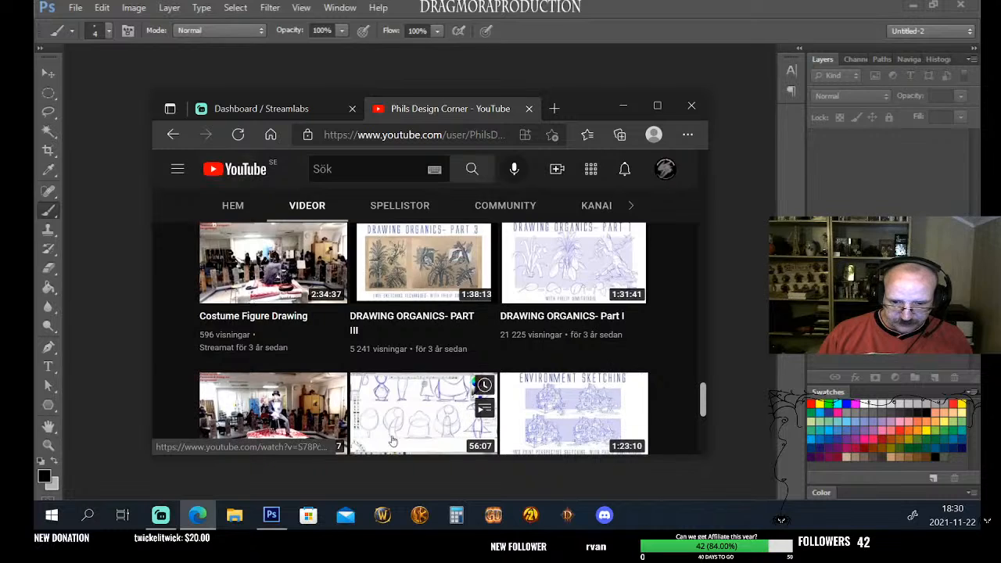
{"action": "scroll", "coordinate": [552, 373], "scroll_direction": "down", "scroll_amount": 3}
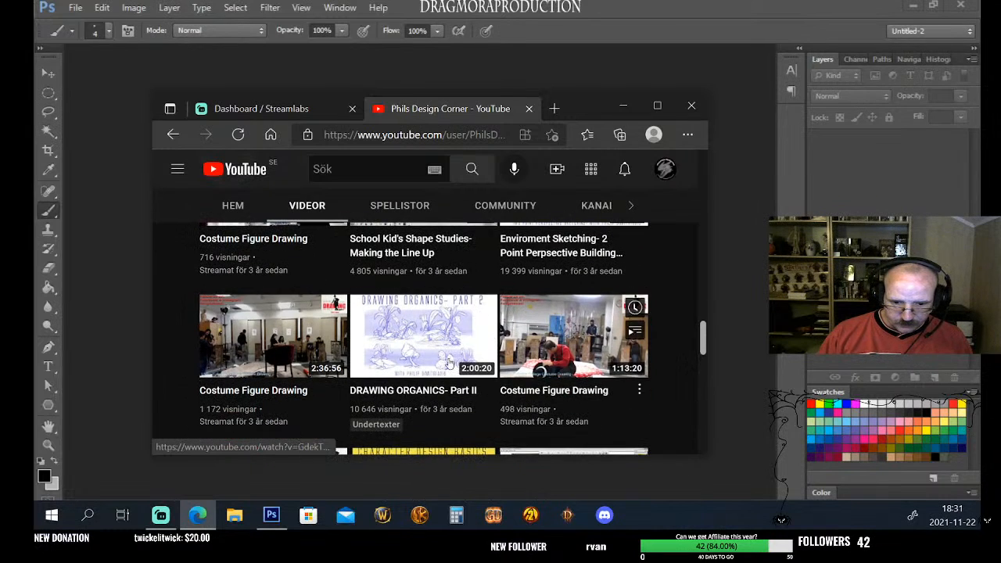
{"action": "scroll", "coordinate": [547, 367], "scroll_direction": "down", "scroll_amount": 1}
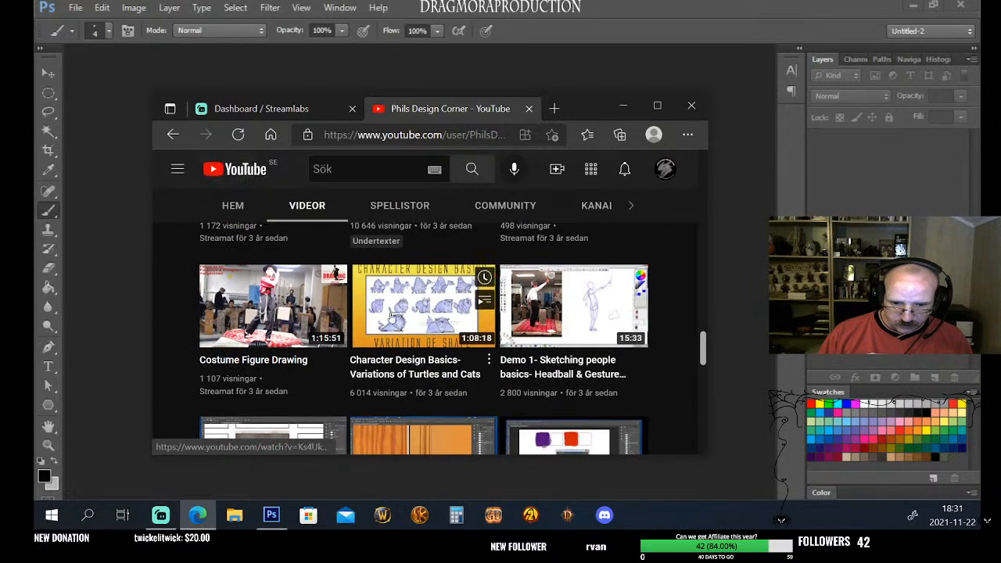
{"action": "scroll", "coordinate": [441, 363], "scroll_direction": "down", "scroll_amount": 1}
{"action": "scroll", "coordinate": [441, 364], "scroll_direction": "down", "scroll_amount": 3}
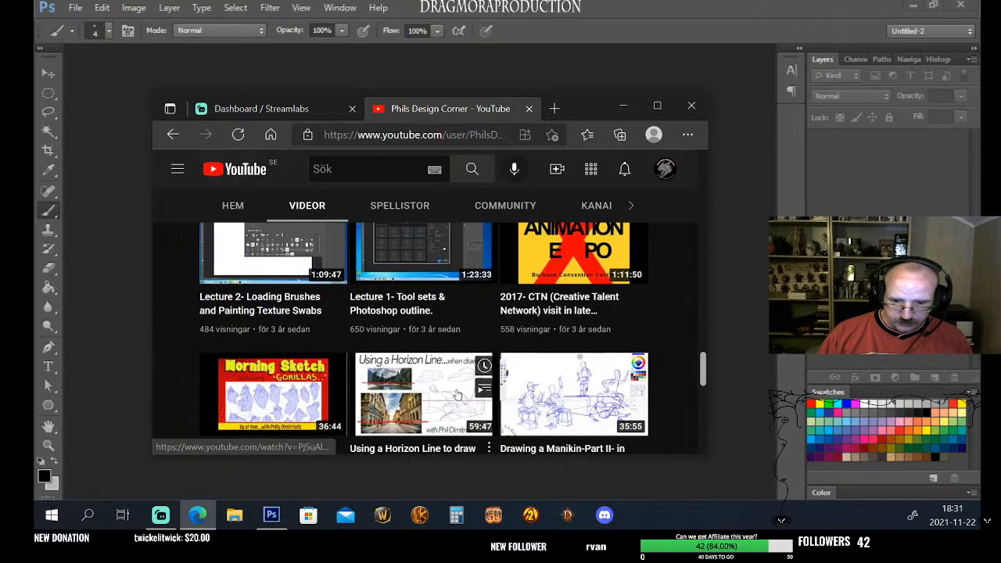
{"action": "scroll", "coordinate": [520, 388], "scroll_direction": "down", "scroll_amount": 1}
{"action": "scroll", "coordinate": [520, 388], "scroll_direction": "down", "scroll_amount": 2}
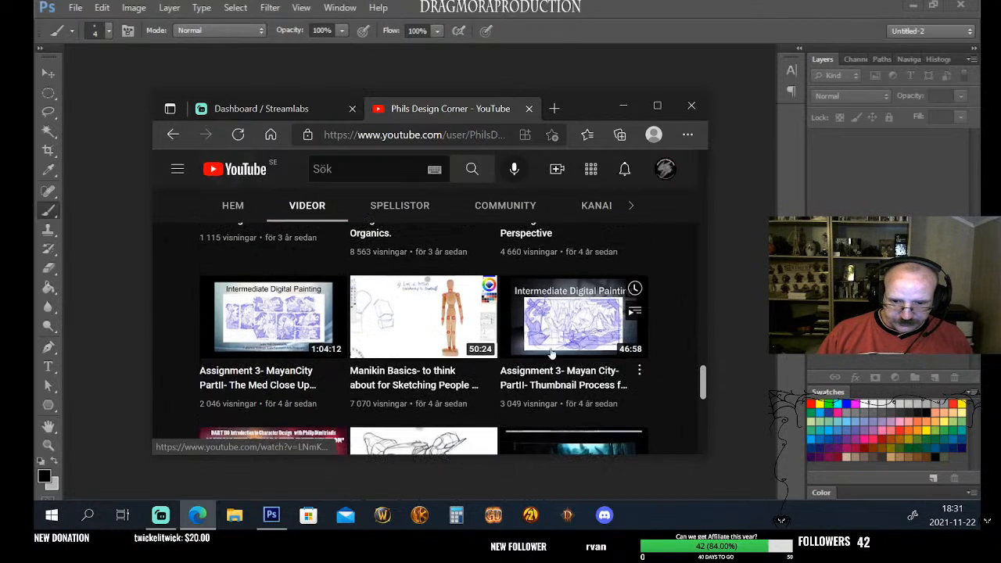
{"action": "scroll", "coordinate": [474, 353], "scroll_direction": "down", "scroll_amount": 4}
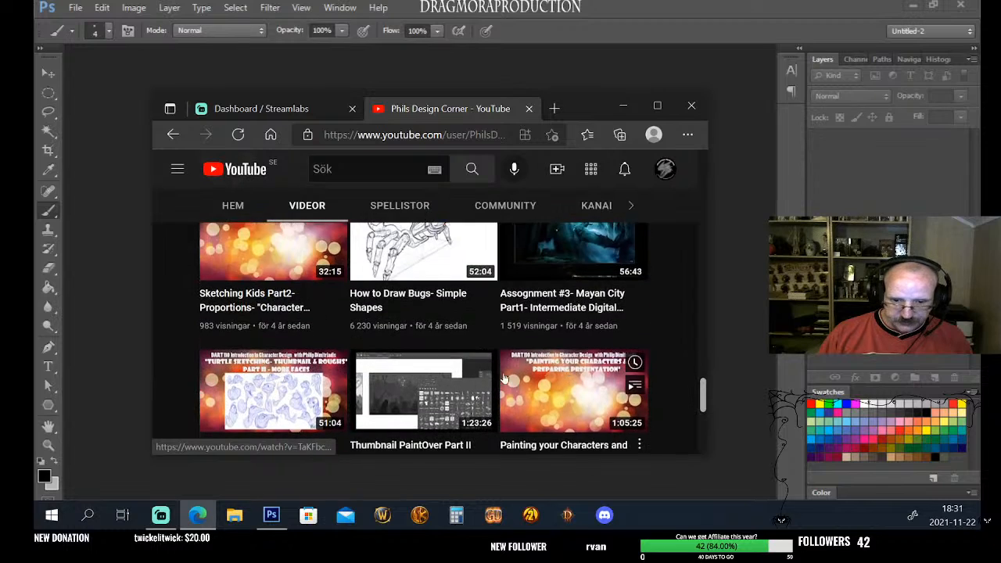
{"action": "scroll", "coordinate": [576, 387], "scroll_direction": "down", "scroll_amount": 6}
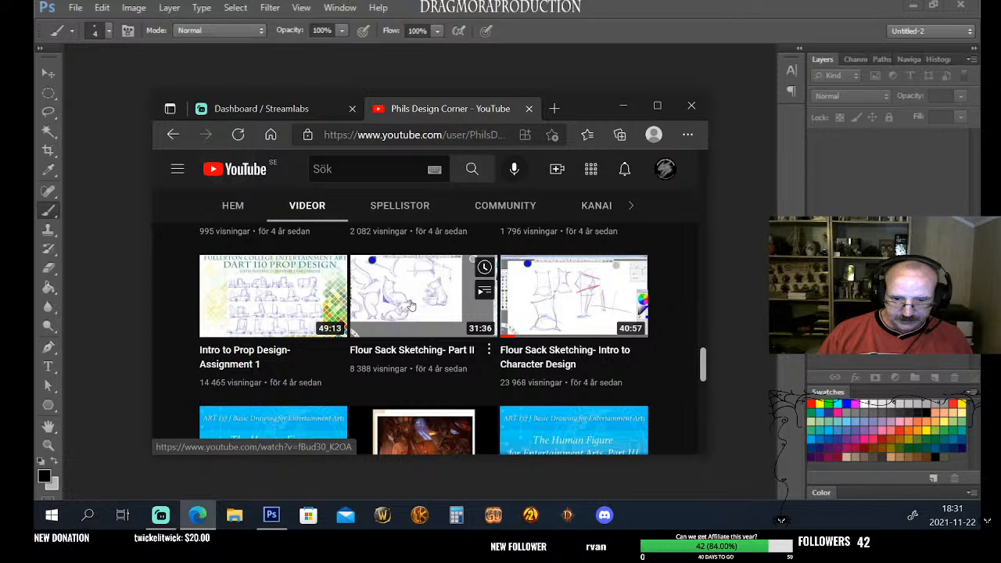
{"action": "scroll", "coordinate": [410, 305], "scroll_direction": "down", "scroll_amount": 5}
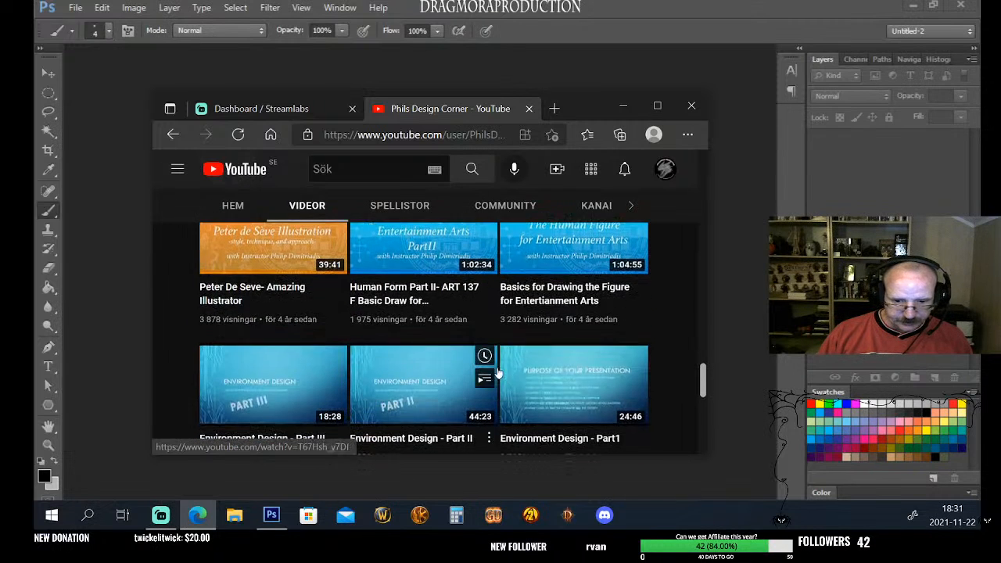
{"action": "scroll", "coordinate": [498, 374], "scroll_direction": "down", "scroll_amount": 2}
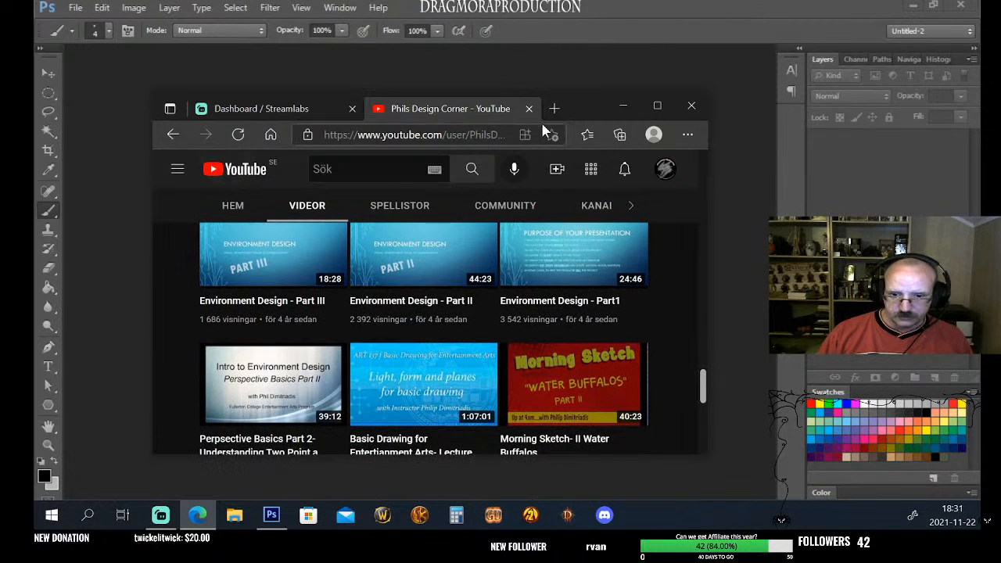
{"action": "left_click_drag", "start_coordinate": [588, 110], "coordinate": [0, 164]}
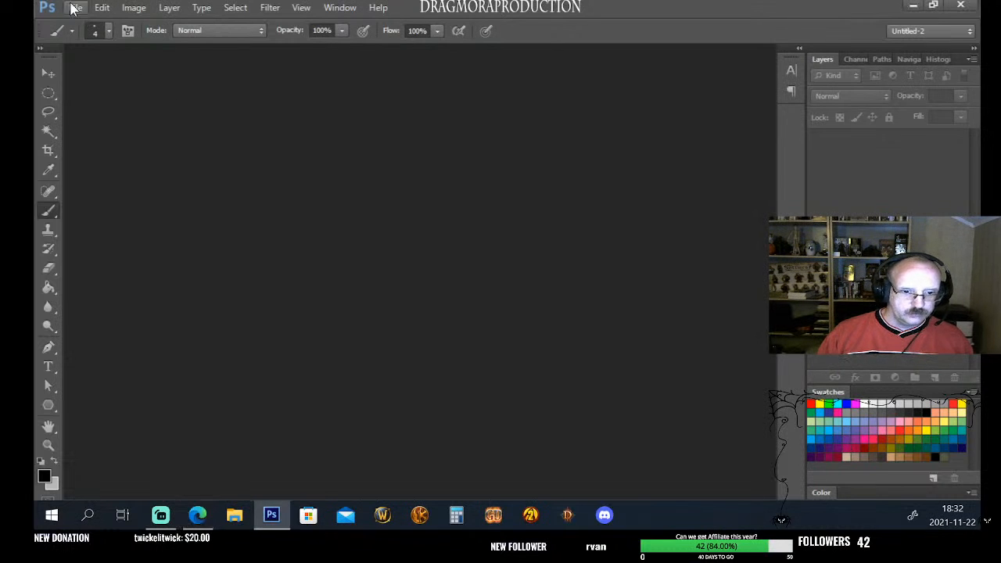
Create a new U.S. Paper Letter document, 8,5 x 11 inches at 300 pixels/inch, in 8-bit RGB Color with a white background
{"action": "left_click", "coordinate": [101, 7]}
{"action": "left_click", "coordinate": [438, 215]}
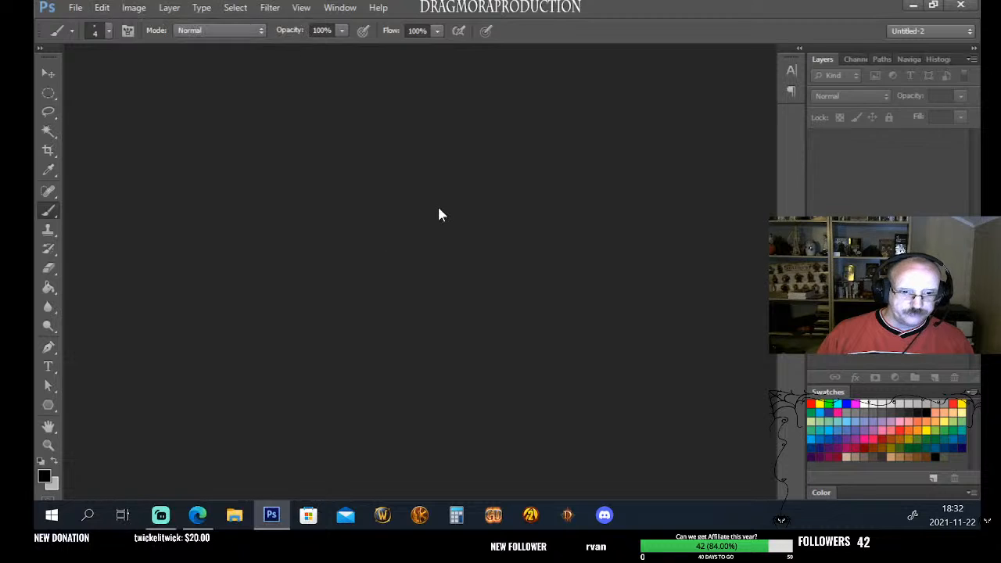
{"action": "left_click", "coordinate": [75, 7]}
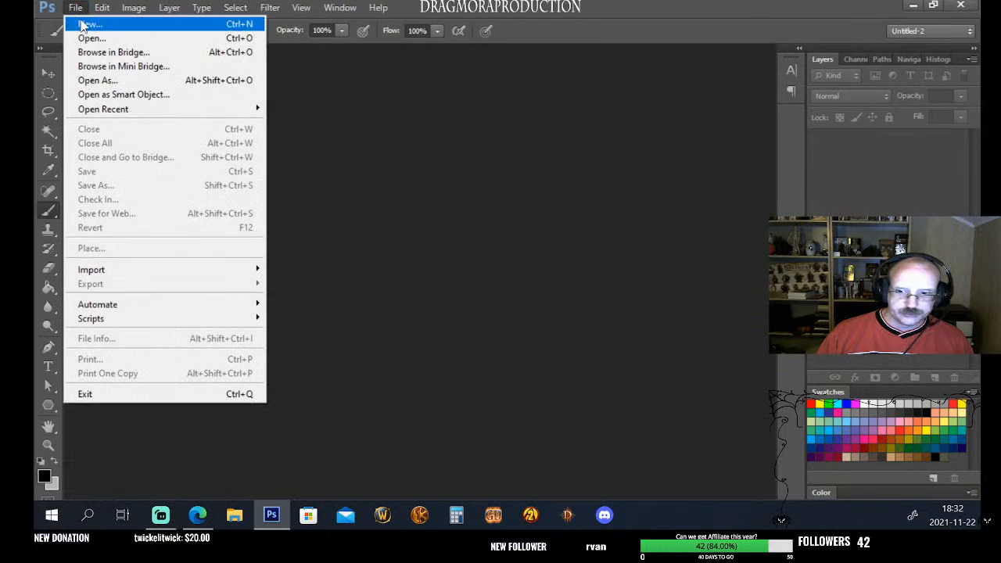
{"action": "left_click", "coordinate": [78, 23]}
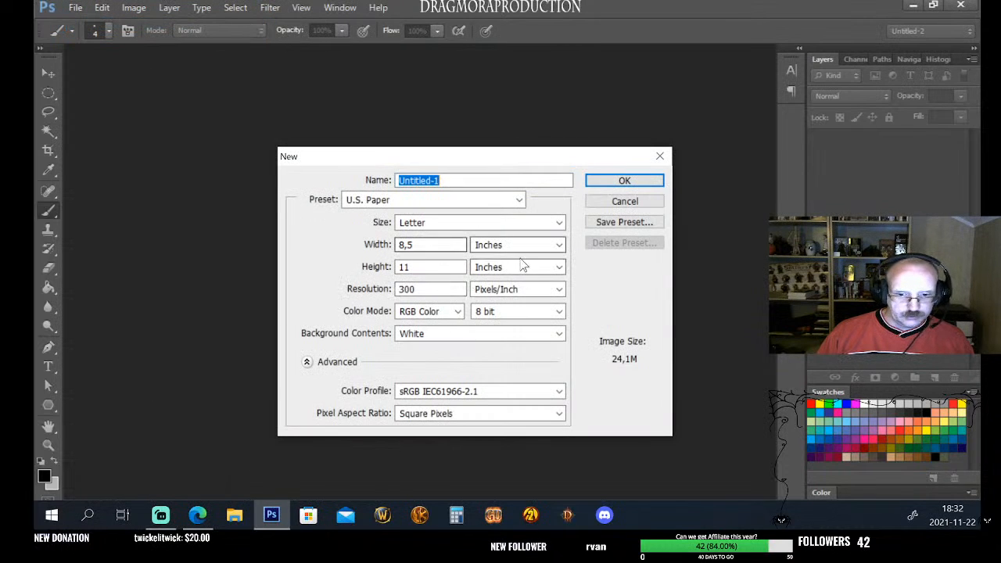
{"action": "left_click", "coordinate": [625, 180]}
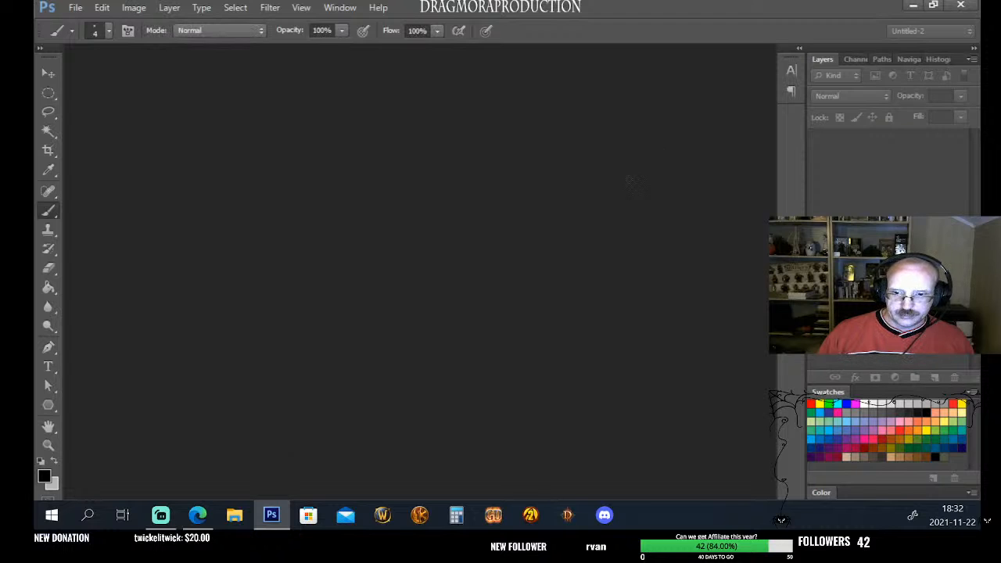
{"action": "key", "text": "alt+Tab"}
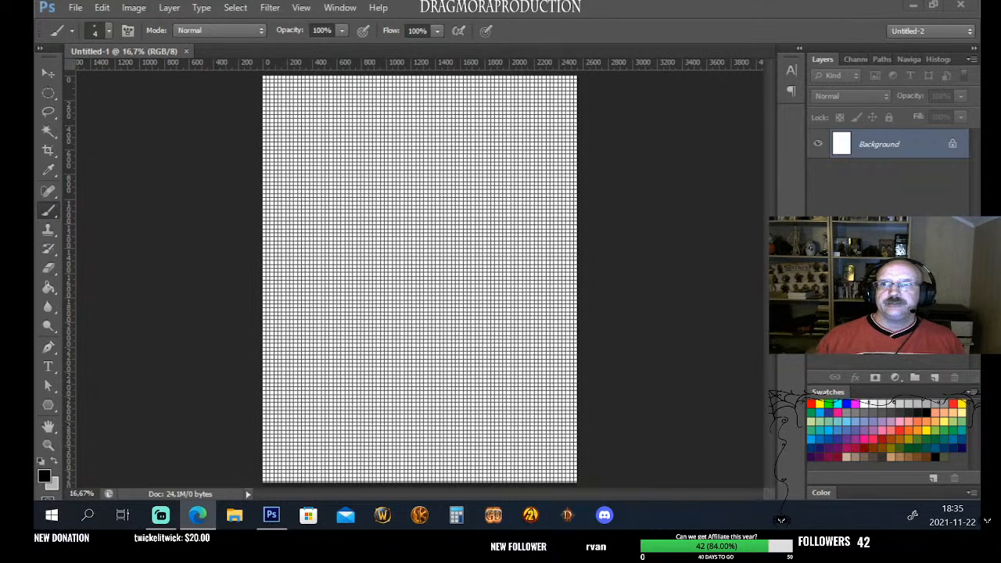
{"action": "key", "text": "alt+Tab"}
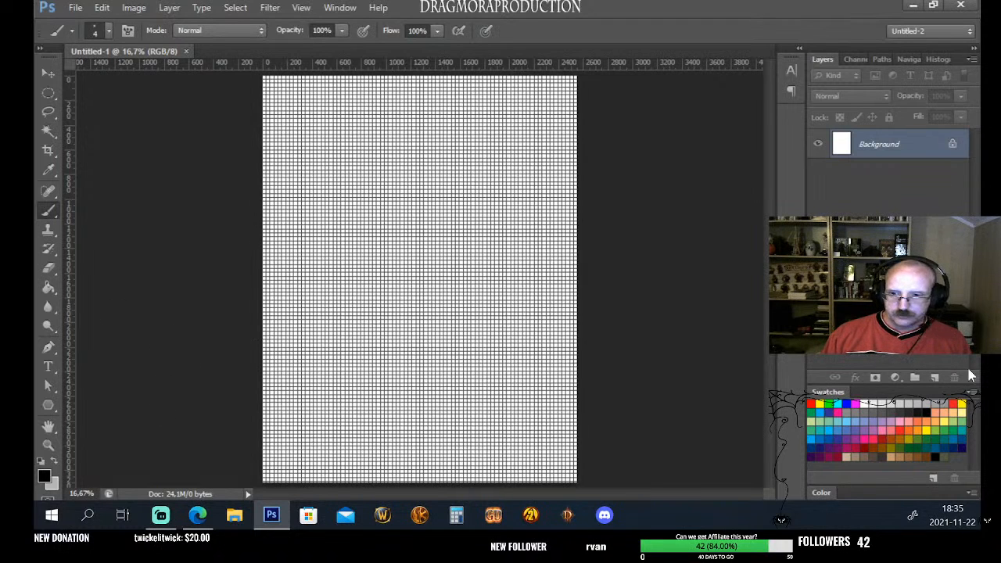
Switch to the Edge browser, search Google for "pilot" and show the image results
{"action": "left_click", "coordinate": [199, 517]}
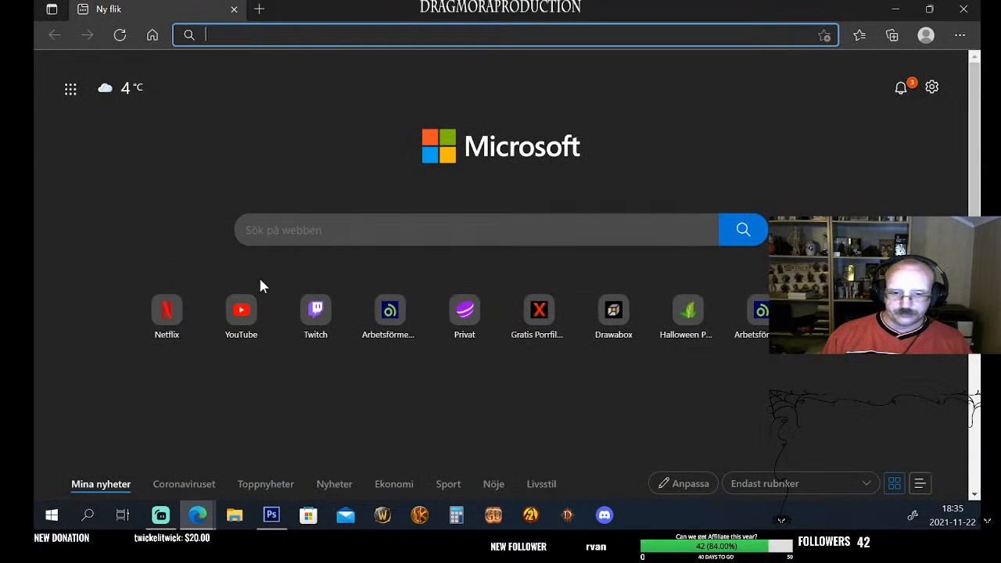
{"action": "left_click", "coordinate": [311, 223]}
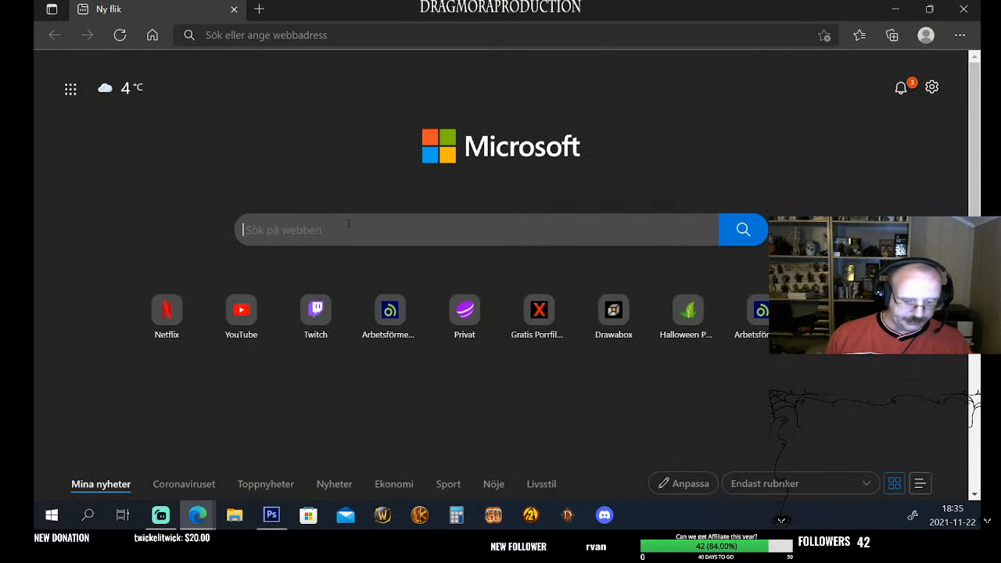
{"action": "type", "text": "ch"}
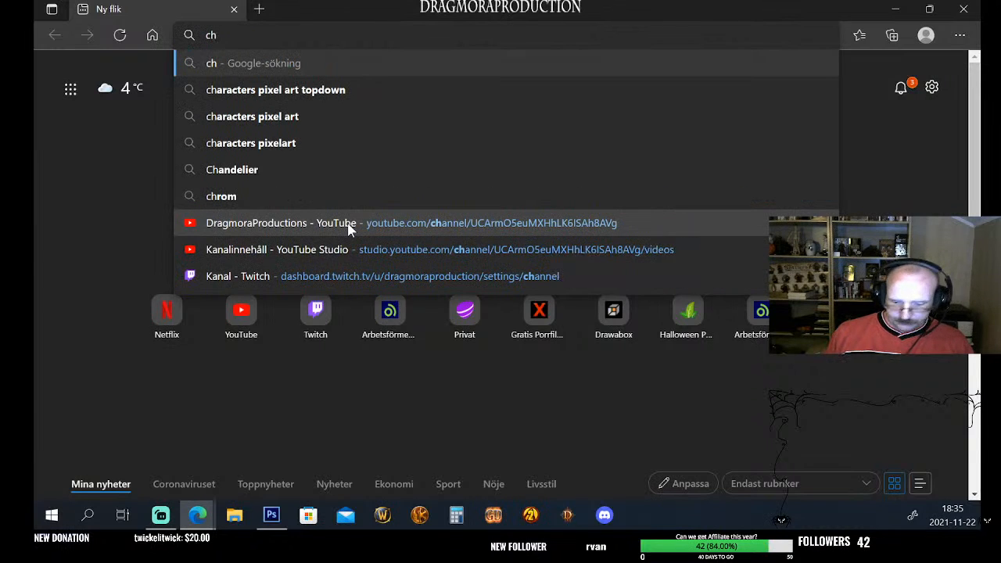
{"action": "key", "text": "BackSpace"}
{"action": "key", "text": "BackSpace"}
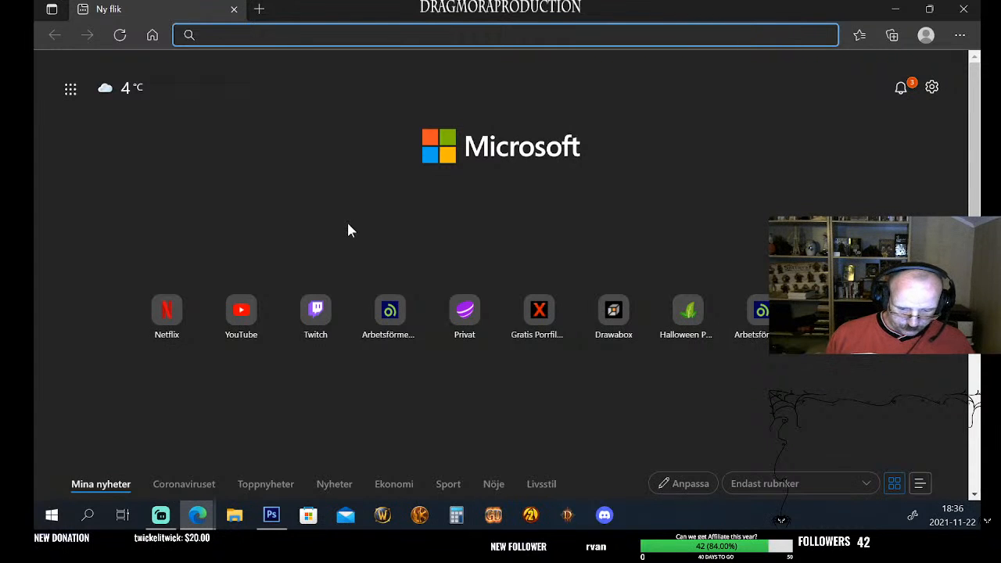
{"action": "type", "text": "p"}
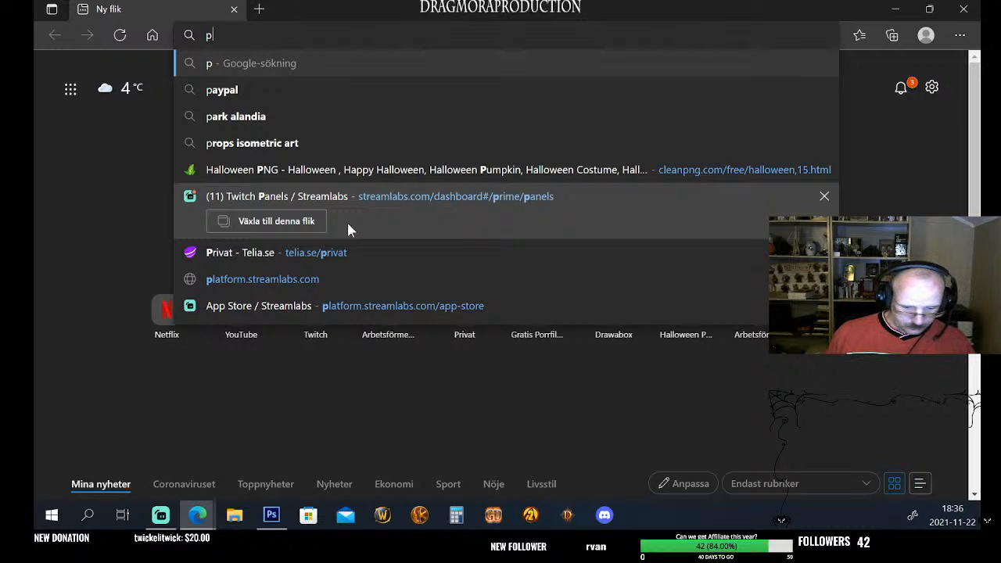
{"action": "key", "text": "BackSpace"}
{"action": "type", "text": "pilot"}
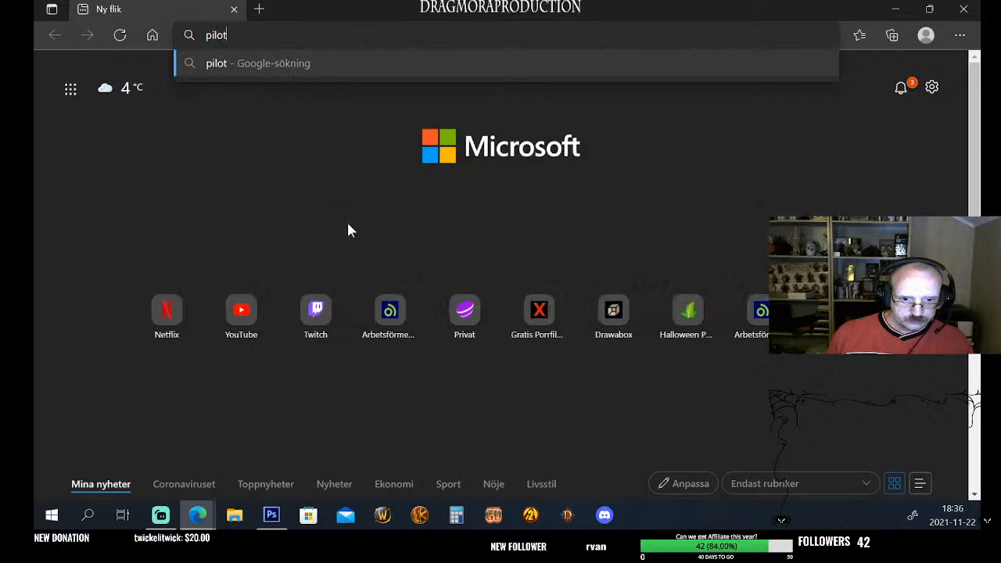
{"action": "key", "text": "Return"}
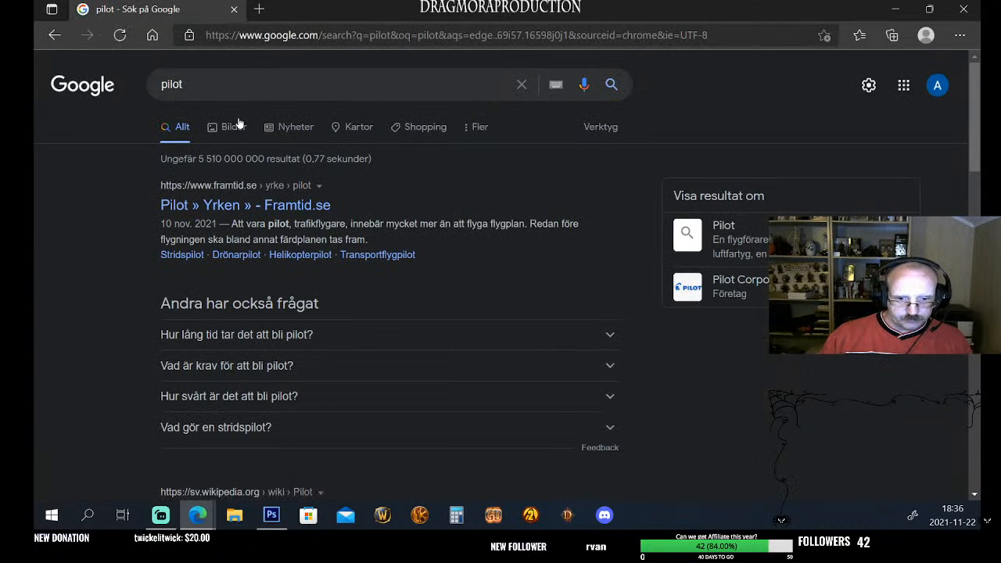
{"action": "left_click", "coordinate": [233, 127]}
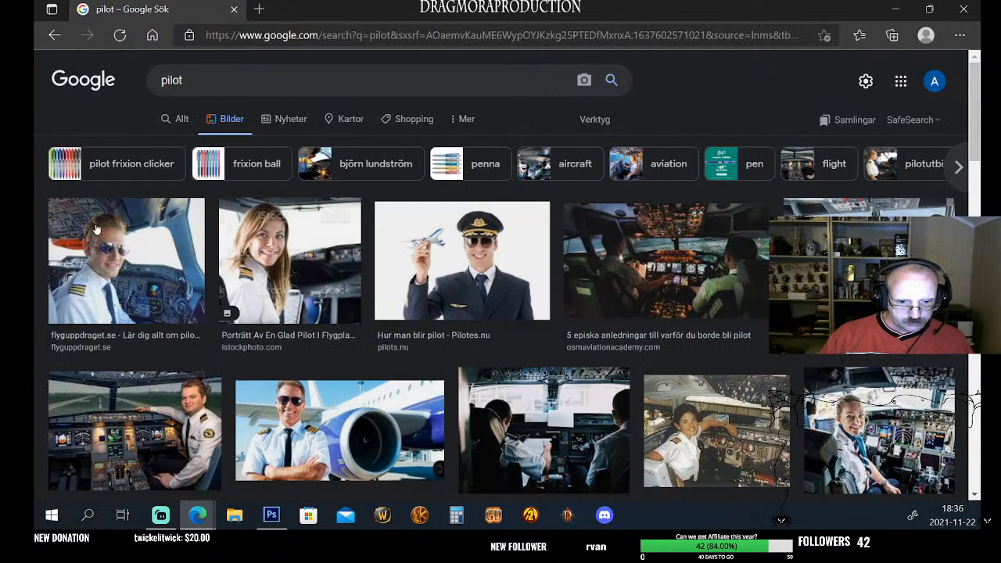
Look through the pilot image results for a suitable character reference, comparing the uniforms, flight gear and poses
{"action": "scroll", "coordinate": [648, 386], "scroll_direction": "down", "scroll_amount": 2}
{"action": "scroll", "coordinate": [648, 386], "scroll_direction": "down", "scroll_amount": 3}
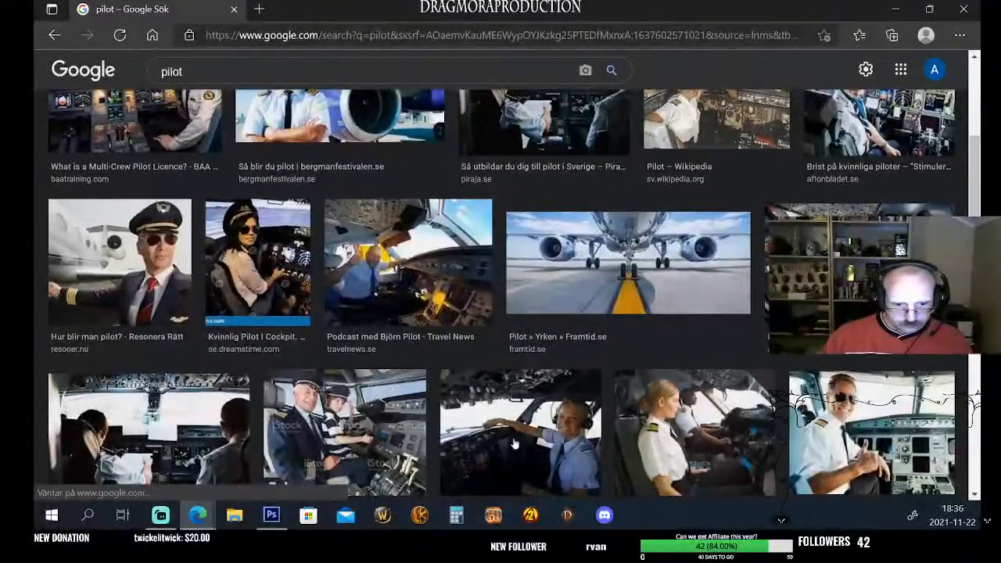
{"action": "scroll", "coordinate": [571, 451], "scroll_direction": "down", "scroll_amount": 5}
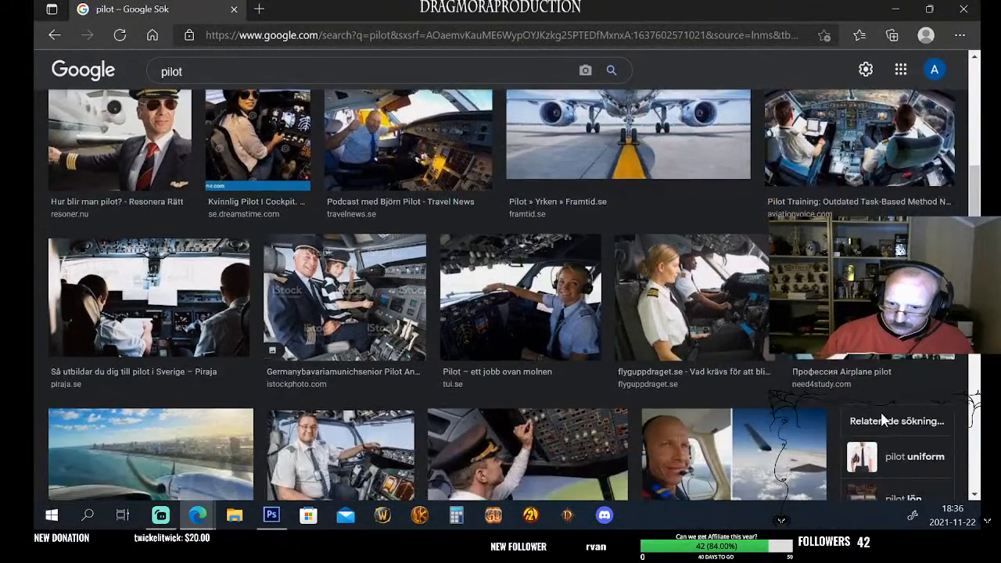
{"action": "scroll", "coordinate": [745, 435], "scroll_direction": "down", "scroll_amount": 5}
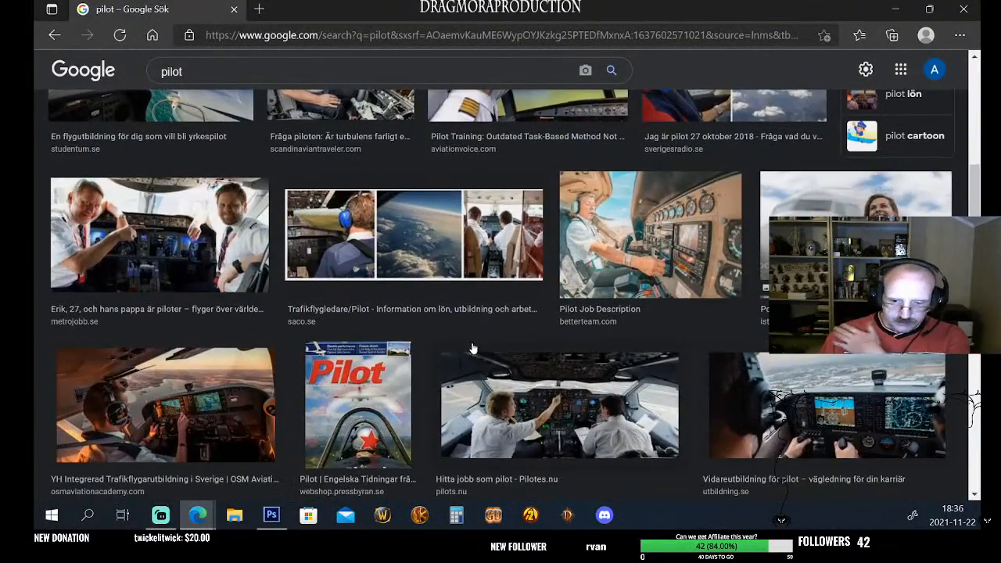
{"action": "scroll", "coordinate": [617, 367], "scroll_direction": "down", "scroll_amount": 4}
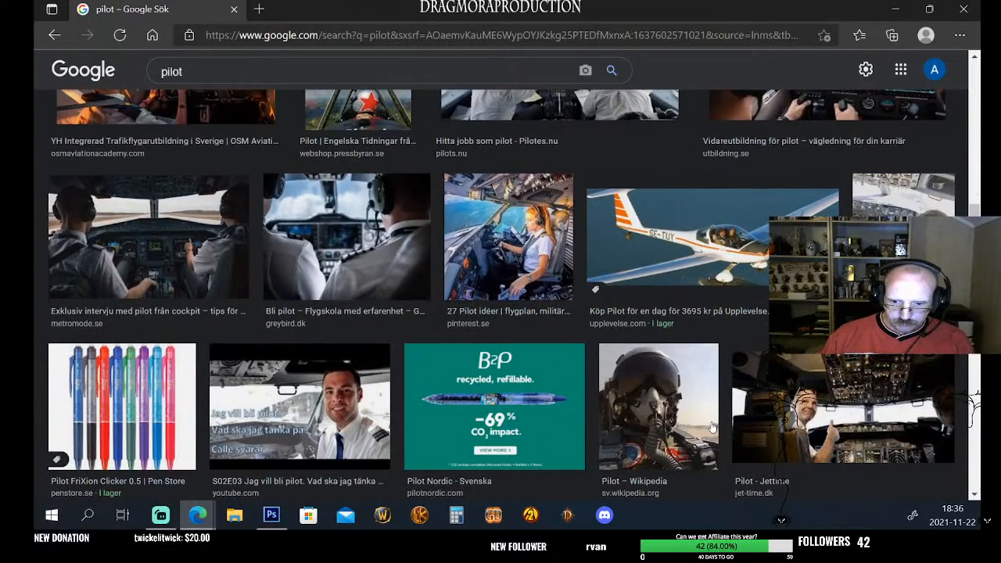
{"action": "scroll", "coordinate": [712, 426], "scroll_direction": "down", "scroll_amount": 2}
{"action": "scroll", "coordinate": [695, 455], "scroll_direction": "down", "scroll_amount": 3}
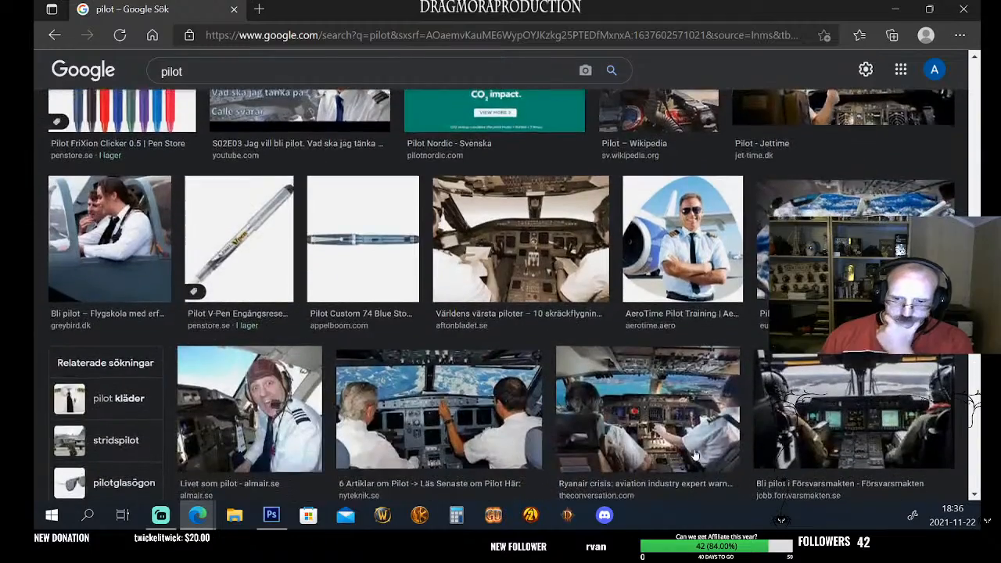
{"action": "scroll", "coordinate": [450, 412], "scroll_direction": "down", "scroll_amount": 3}
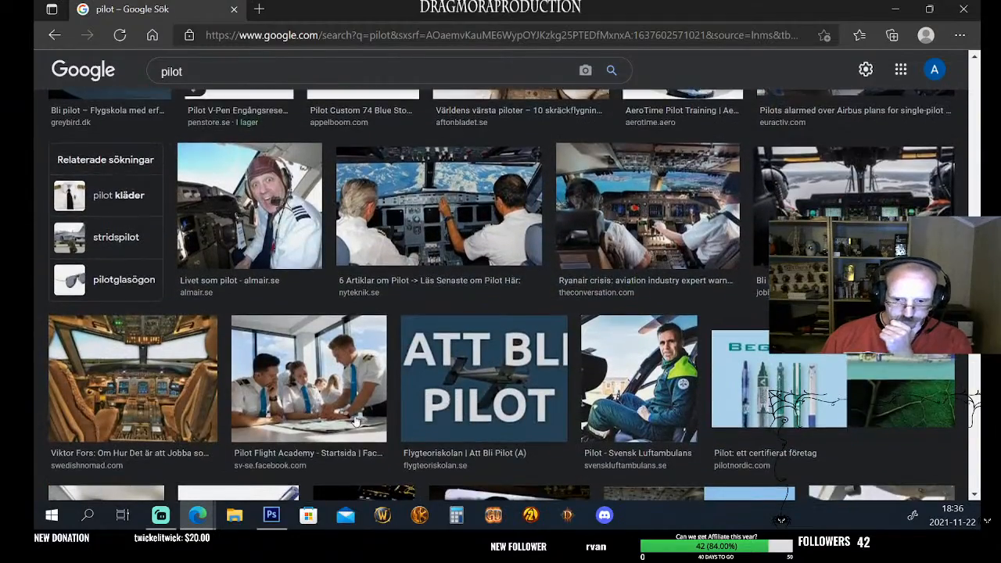
{"action": "scroll", "coordinate": [356, 421], "scroll_direction": "down", "scroll_amount": 2}
{"action": "scroll", "coordinate": [479, 437], "scroll_direction": "down", "scroll_amount": 3}
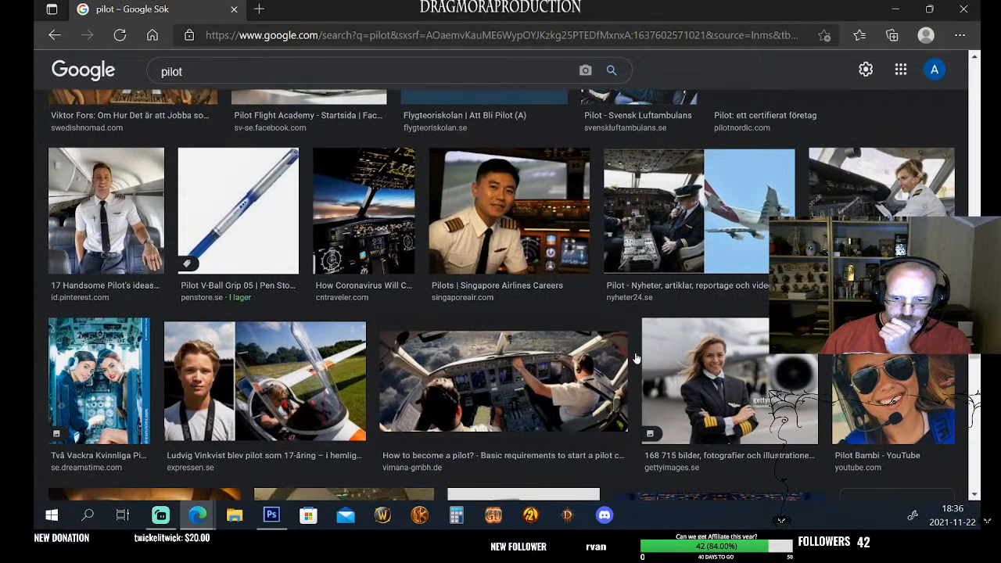
{"action": "left_click", "coordinate": [162, 522]}
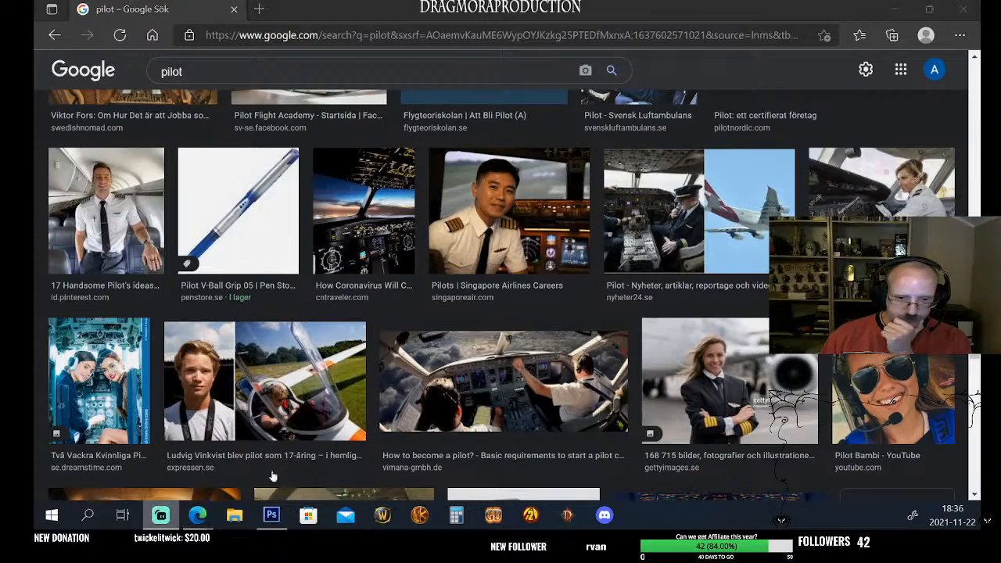
{"action": "scroll", "coordinate": [701, 422], "scroll_direction": "down", "scroll_amount": 2}
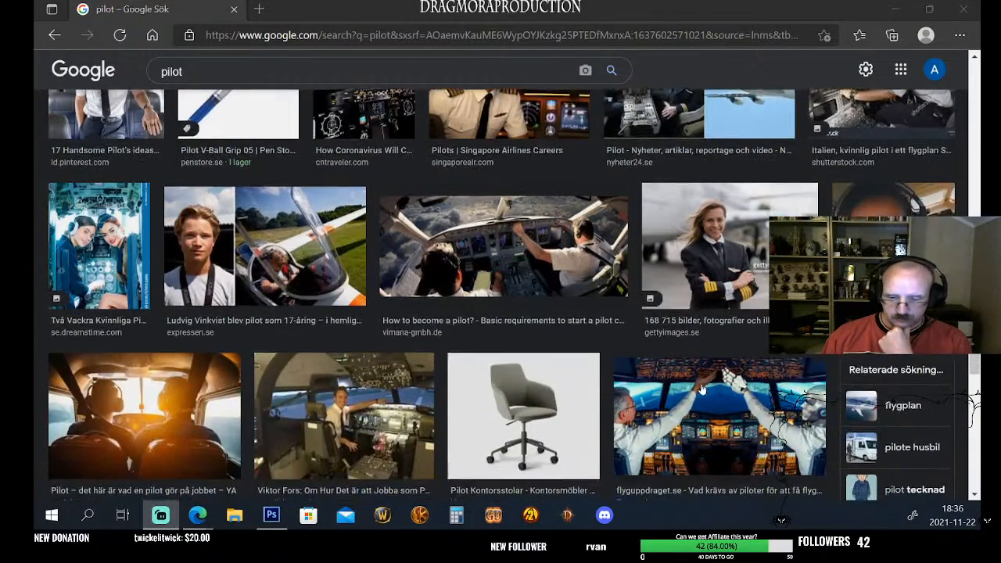
{"action": "scroll", "coordinate": [597, 423], "scroll_direction": "down", "scroll_amount": 5}
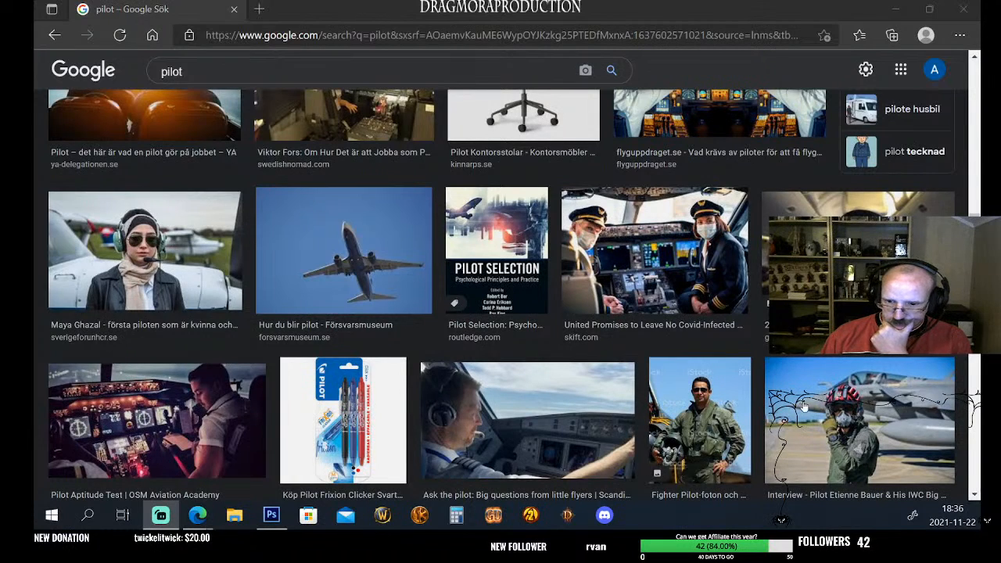
{"action": "scroll", "coordinate": [804, 405], "scroll_direction": "down", "scroll_amount": 2}
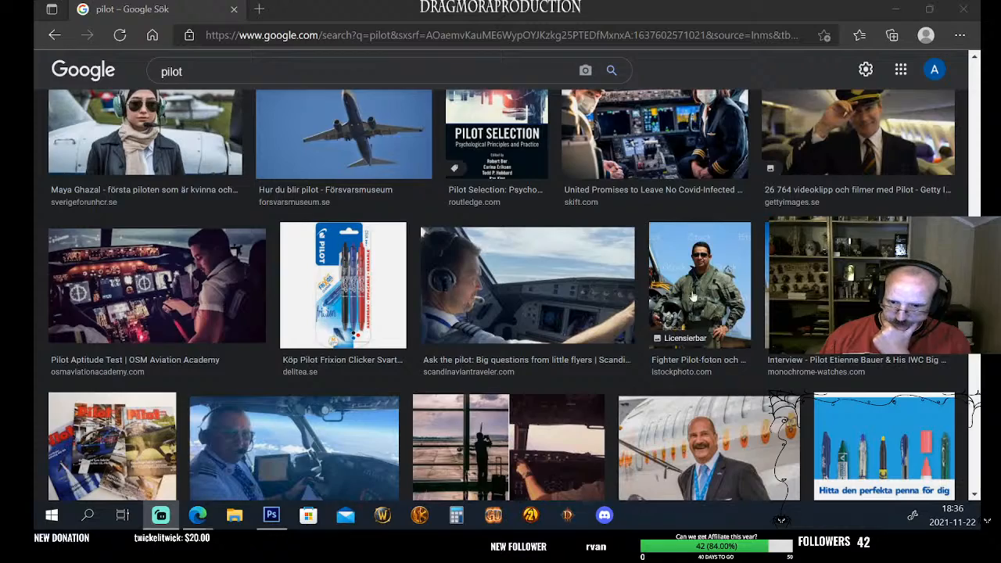
{"action": "scroll", "coordinate": [712, 278], "scroll_direction": "down", "scroll_amount": 10}
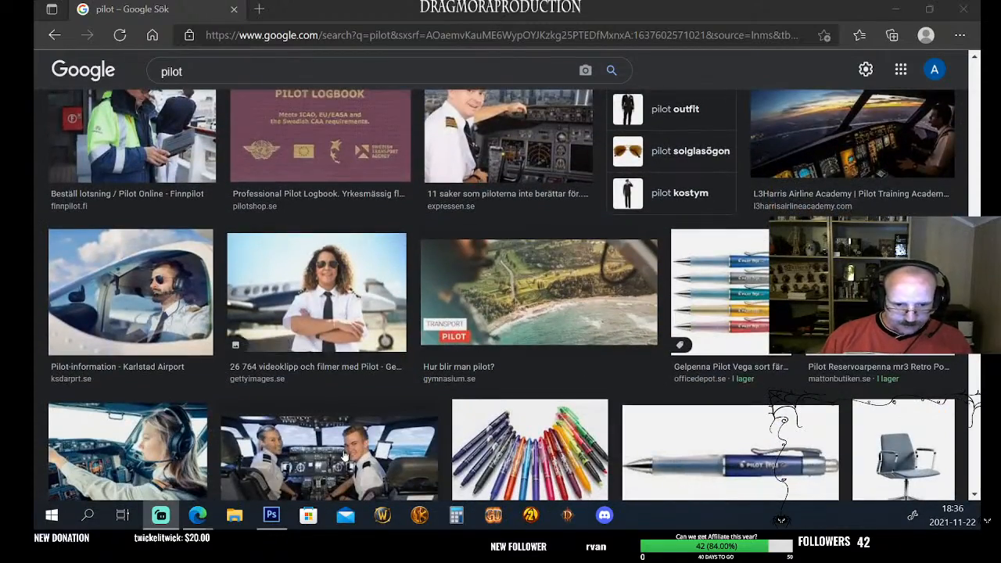
{"action": "scroll", "coordinate": [290, 401], "scroll_direction": "down", "scroll_amount": 4}
{"action": "scroll", "coordinate": [289, 401], "scroll_direction": "down", "scroll_amount": 5}
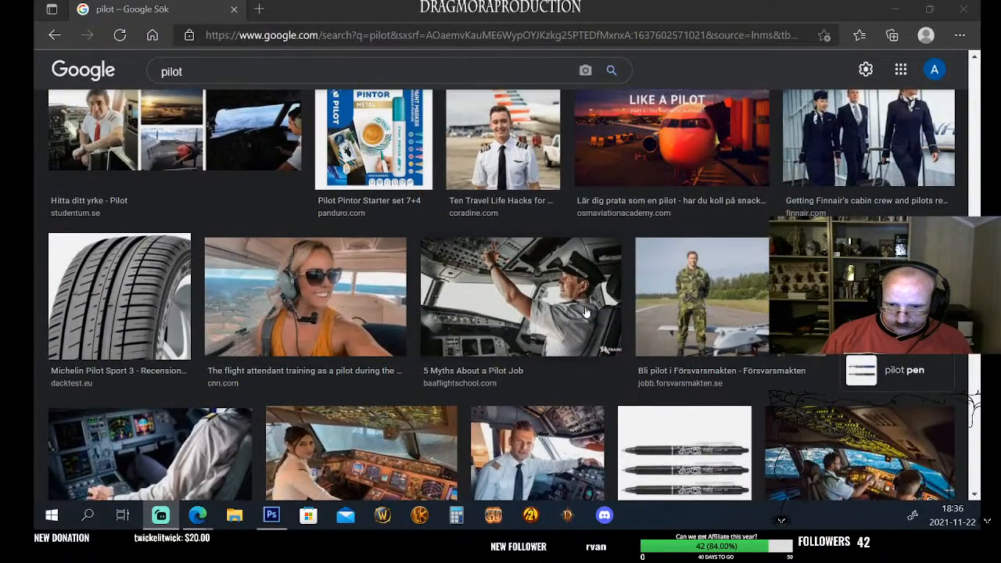
{"action": "scroll", "coordinate": [541, 442], "scroll_direction": "down", "scroll_amount": 2}
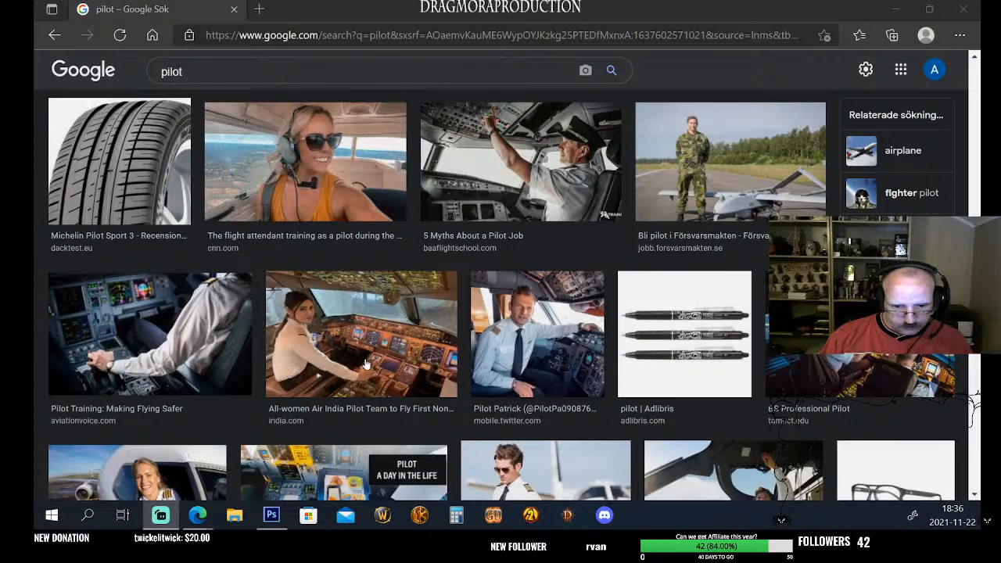
{"action": "scroll", "coordinate": [579, 364], "scroll_direction": "down", "scroll_amount": 5}
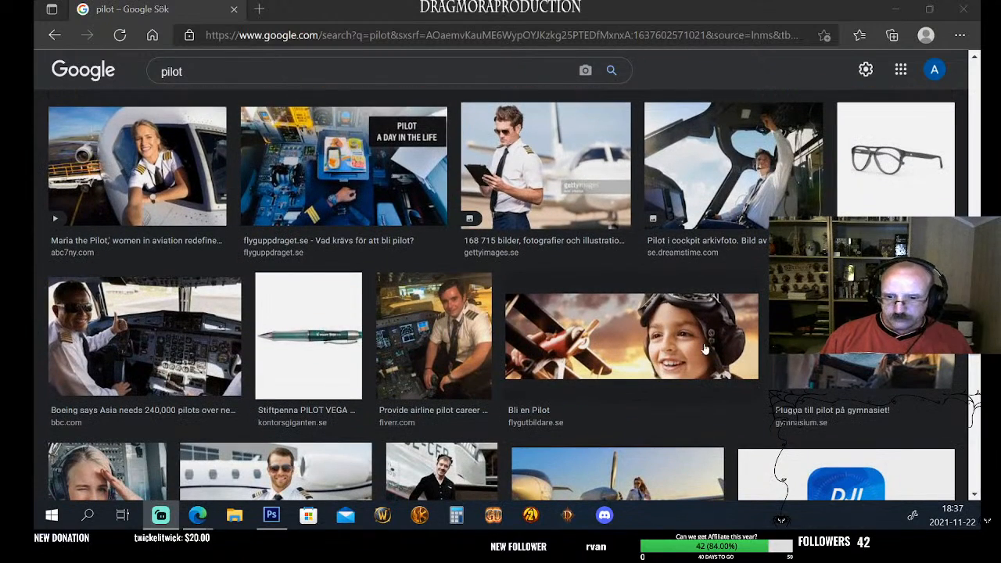
{"action": "scroll", "coordinate": [688, 360], "scroll_direction": "down", "scroll_amount": 2}
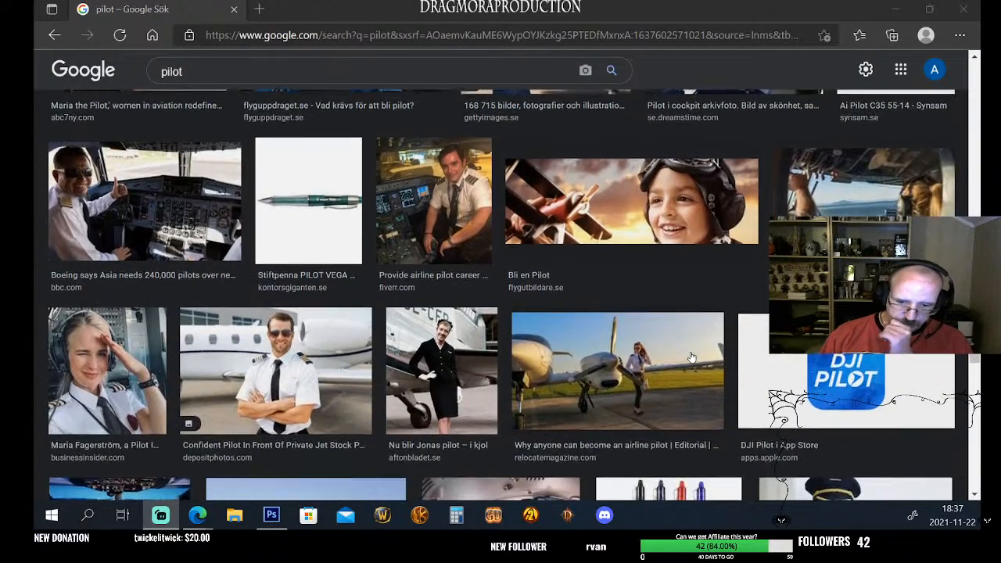
Refine the image search to "pilot ww1"
{"action": "scroll", "coordinate": [601, 384], "scroll_direction": "up", "scroll_amount": 1}
{"action": "scroll", "coordinate": [367, 246], "scroll_direction": "up", "scroll_amount": 3}
{"action": "left_click", "coordinate": [269, 81]}
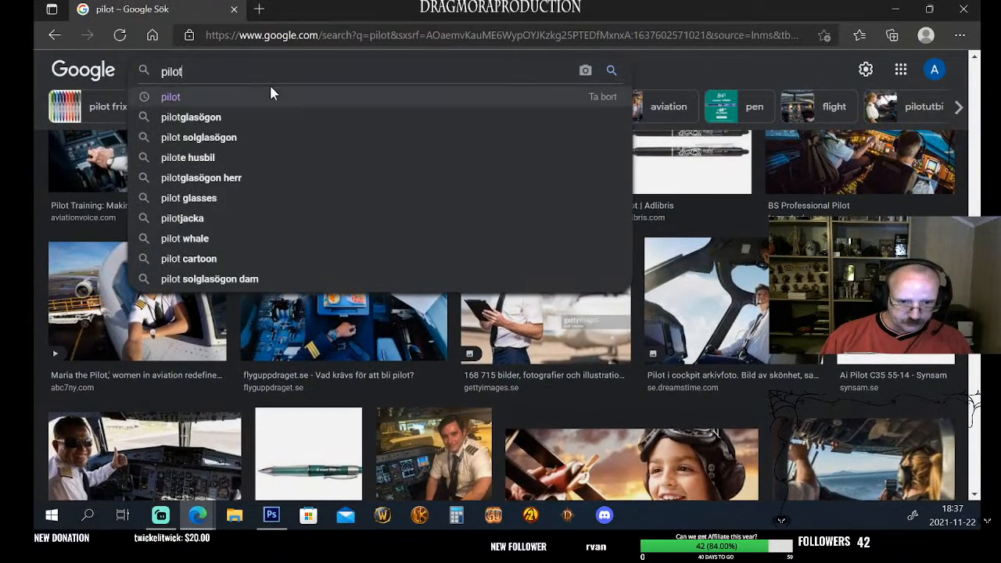
{"action": "type", "text": "w"}
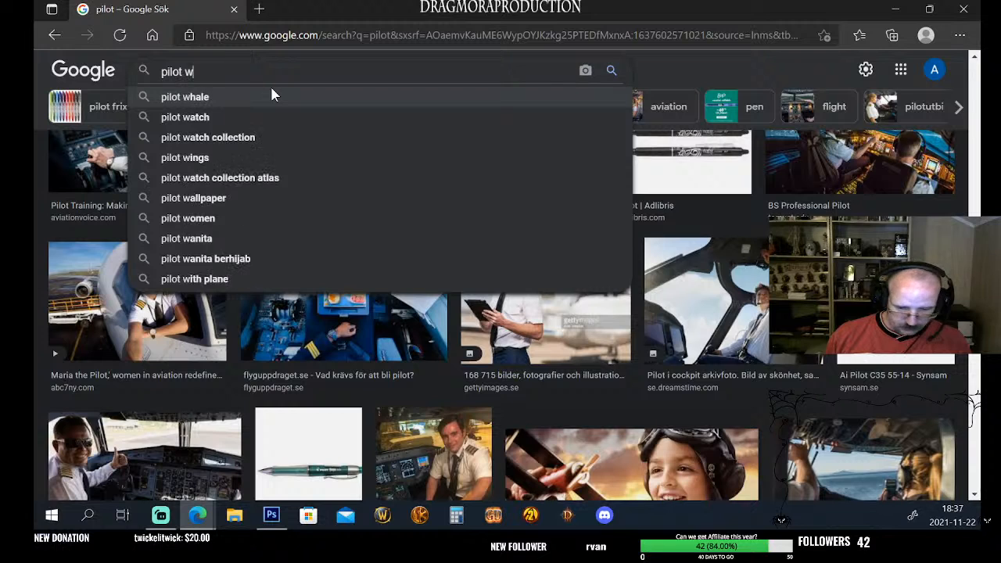
{"action": "type", "text": "ol"}
{"action": "key", "text": "BackSpace"}
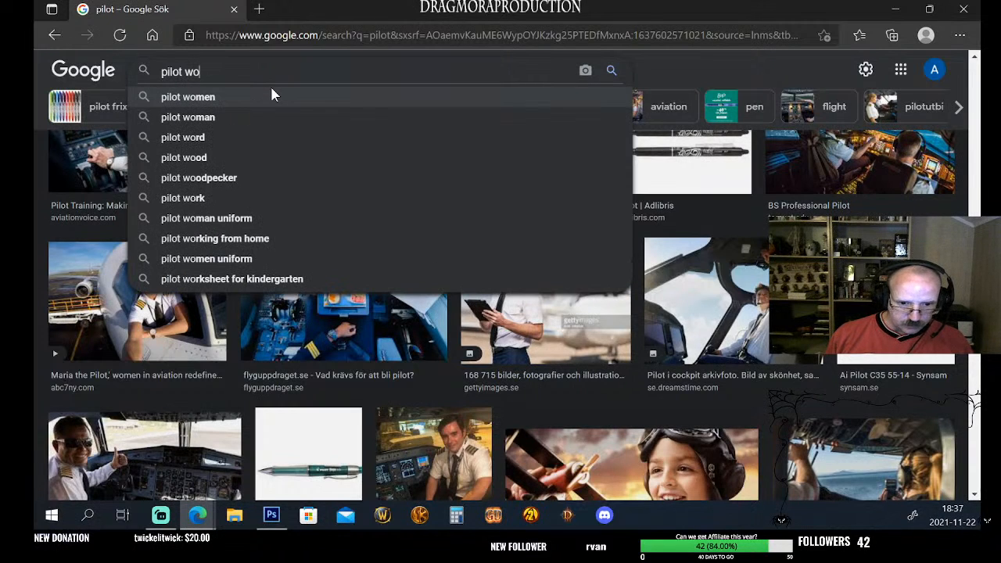
{"action": "key", "text": "BackSpace"}
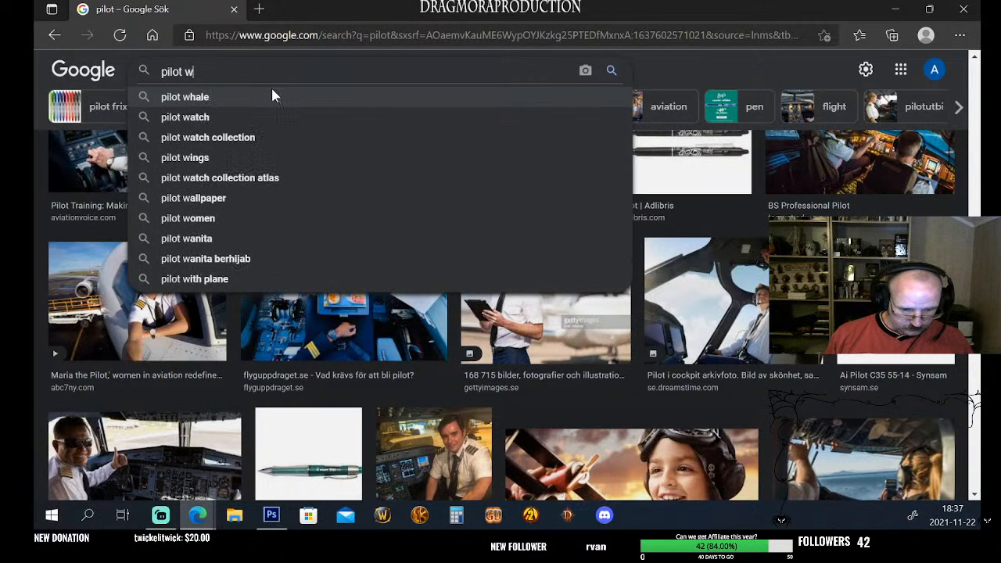
{"action": "type", "text": "w"}
{"action": "type", "text": "1"}
{"action": "key", "text": "Return"}
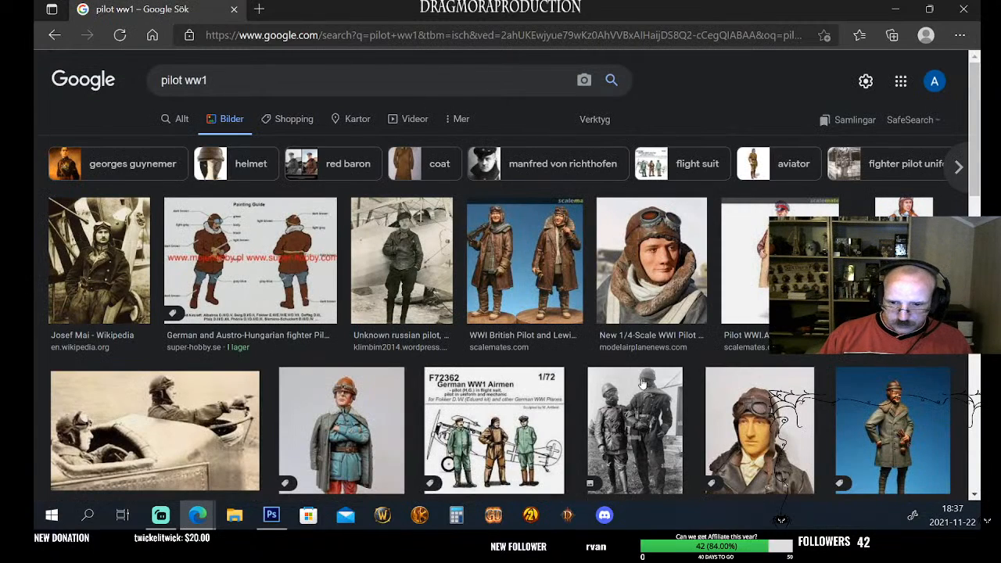
Browse the World War I pilot images, previewing the WWI British RFC Pilot #2 figure in the open coat and closing its preview
{"action": "scroll", "coordinate": [663, 381], "scroll_direction": "down", "scroll_amount": 4}
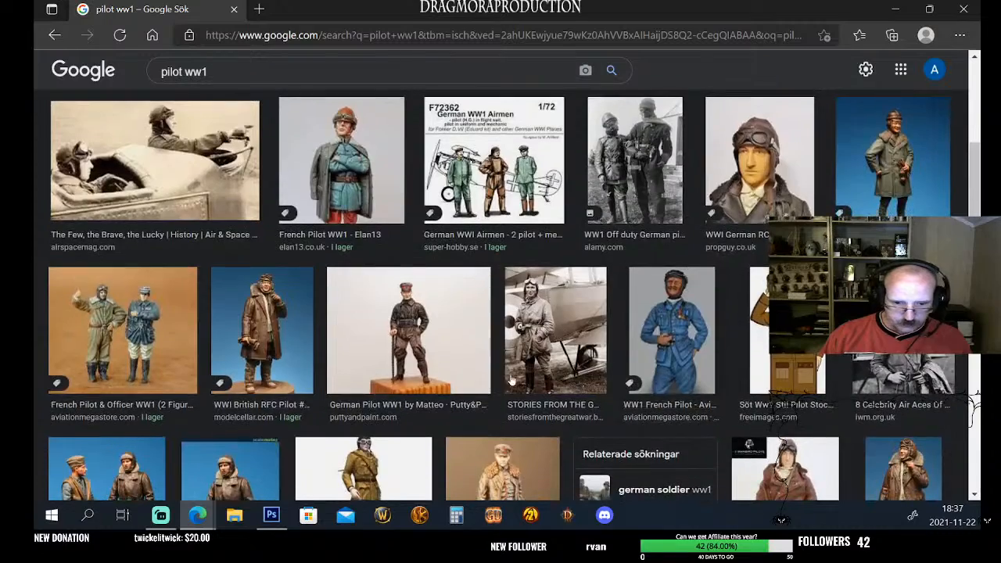
{"action": "scroll", "coordinate": [312, 313], "scroll_direction": "down", "scroll_amount": 3}
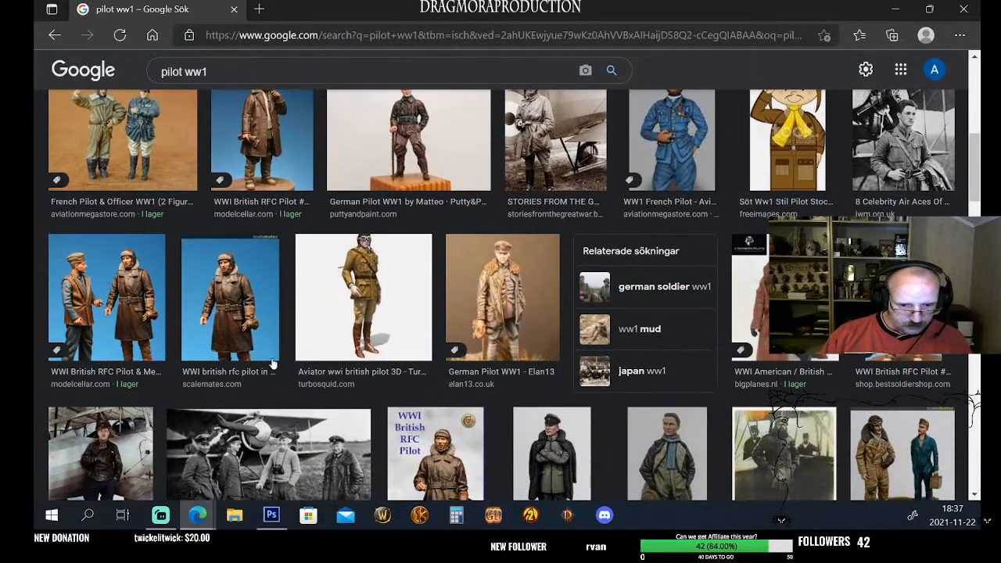
{"action": "scroll", "coordinate": [321, 320], "scroll_direction": "up", "scroll_amount": 2}
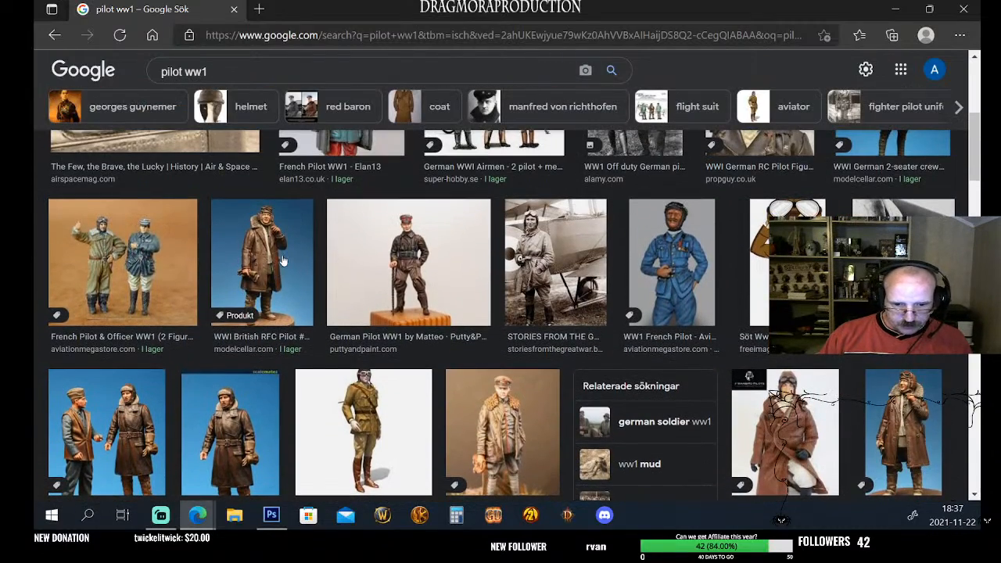
{"action": "left_click", "coordinate": [281, 260]}
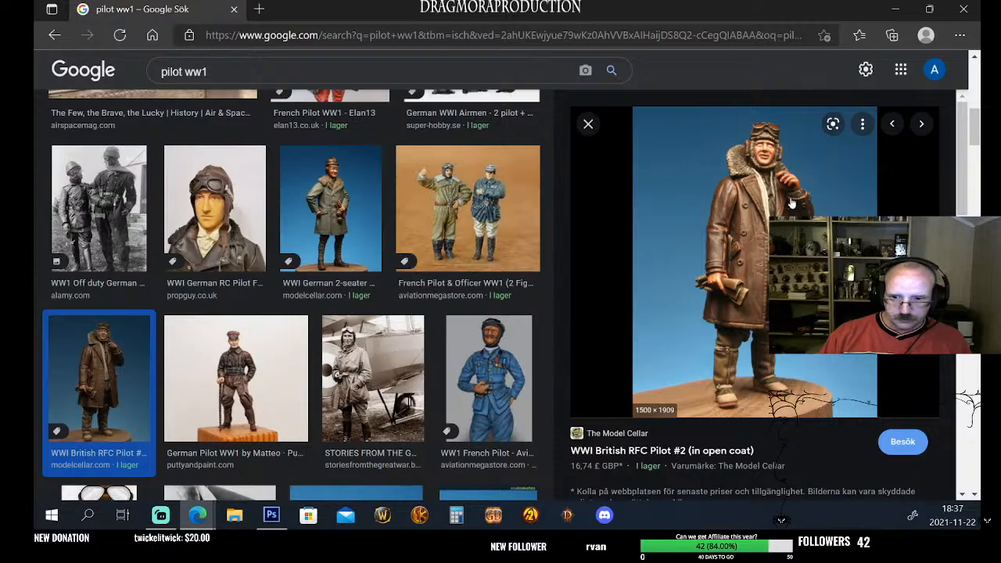
{"action": "left_click", "coordinate": [588, 124]}
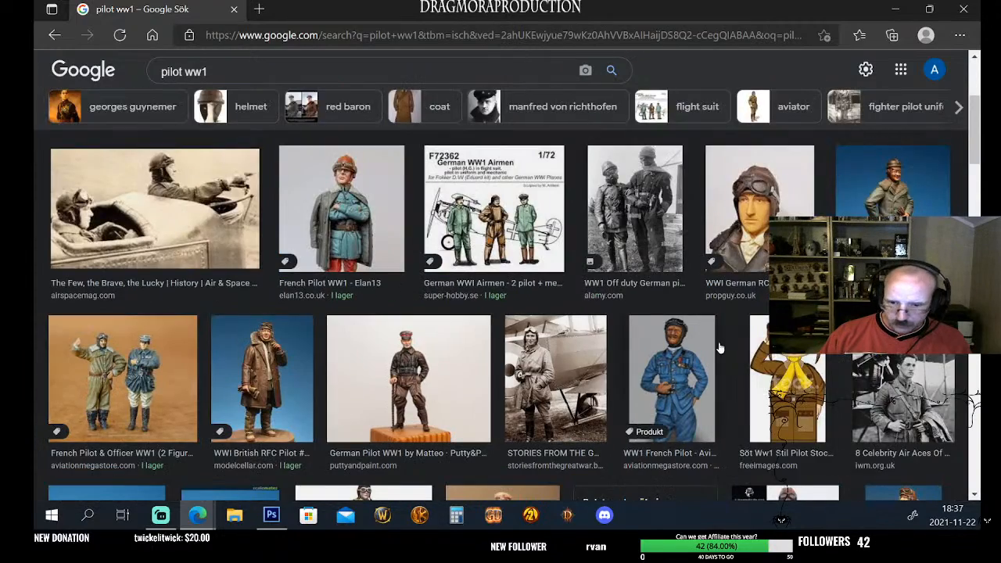
{"action": "scroll", "coordinate": [712, 360], "scroll_direction": "down", "scroll_amount": 5}
{"action": "scroll", "coordinate": [712, 360], "scroll_direction": "up", "scroll_amount": 3}
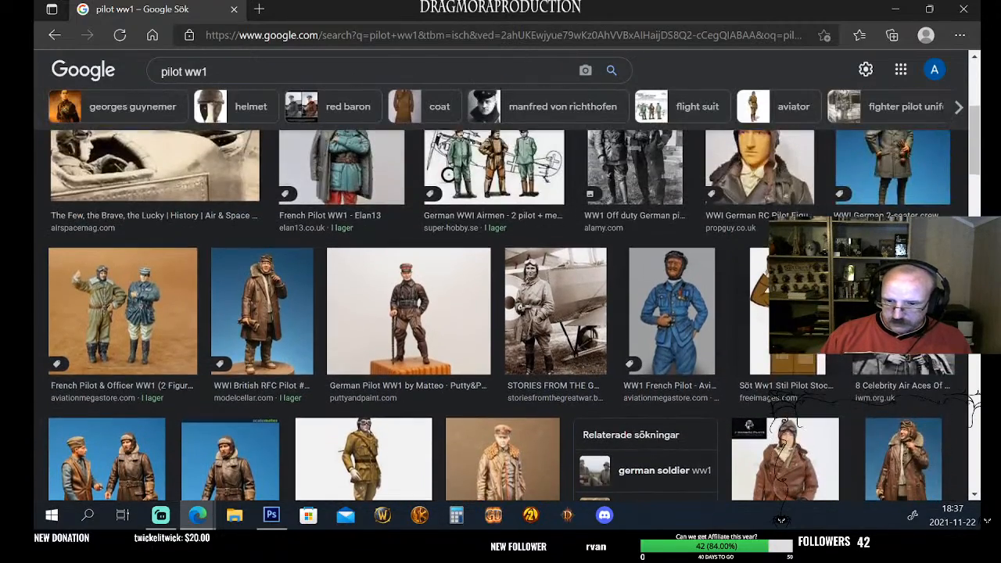
Browse further through the World War I pilot images, previewing the BFC Pilot WW1 bust in the fur-collared jacket and returning to the results
{"action": "scroll", "coordinate": [543, 325], "scroll_direction": "down", "scroll_amount": 4}
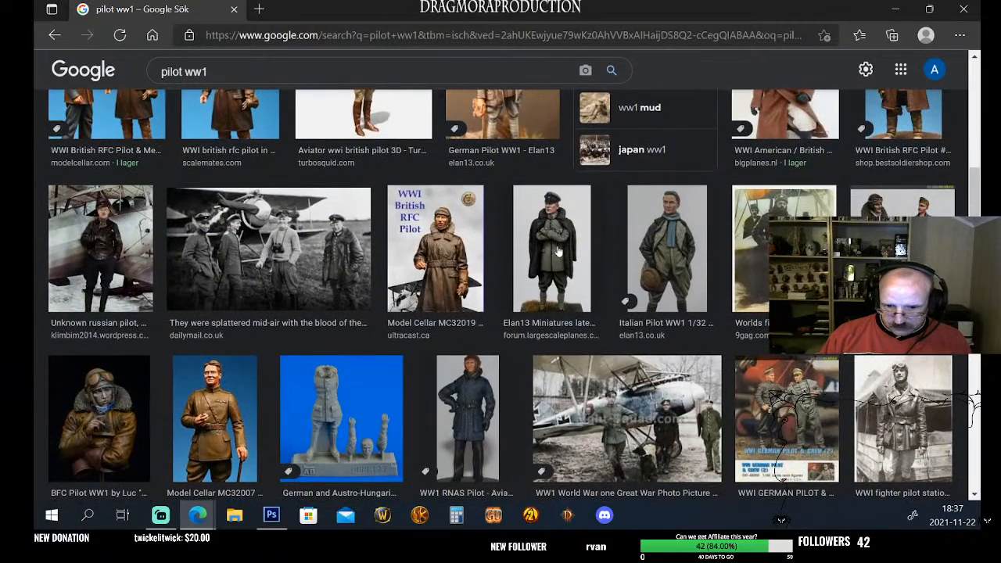
{"action": "scroll", "coordinate": [537, 407], "scroll_direction": "down", "scroll_amount": 3}
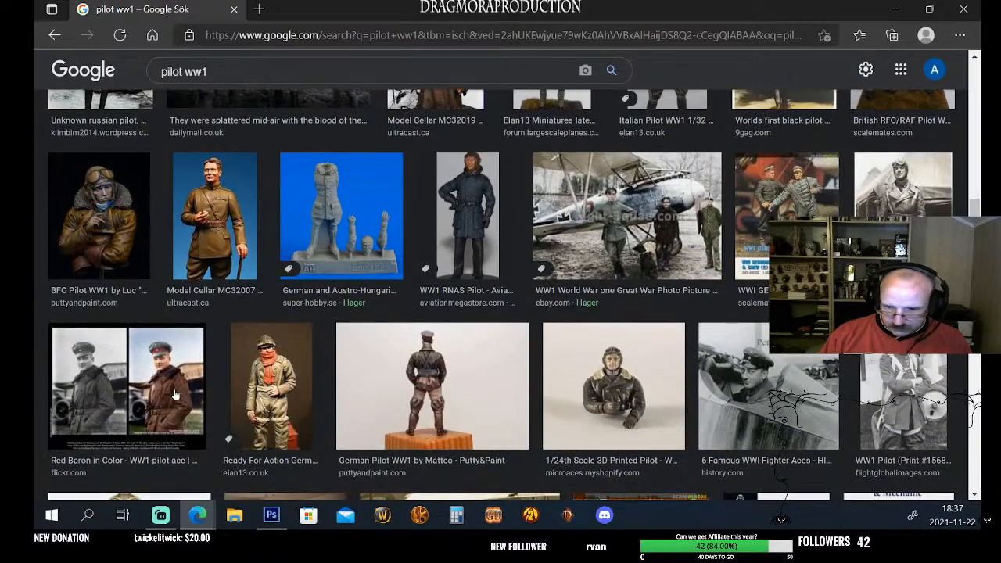
{"action": "scroll", "coordinate": [508, 377], "scroll_direction": "down", "scroll_amount": 3}
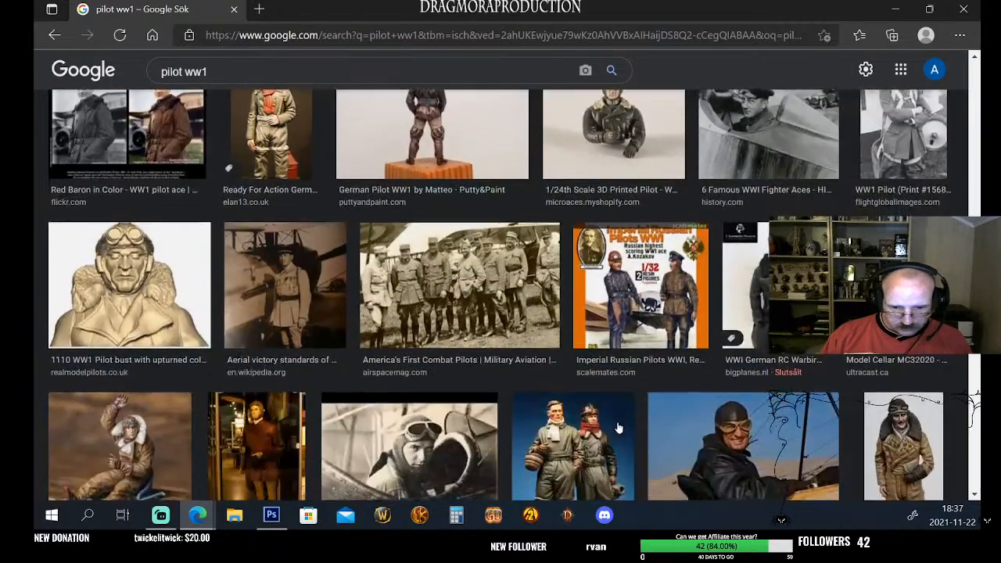
{"action": "scroll", "coordinate": [639, 468], "scroll_direction": "down", "scroll_amount": 2}
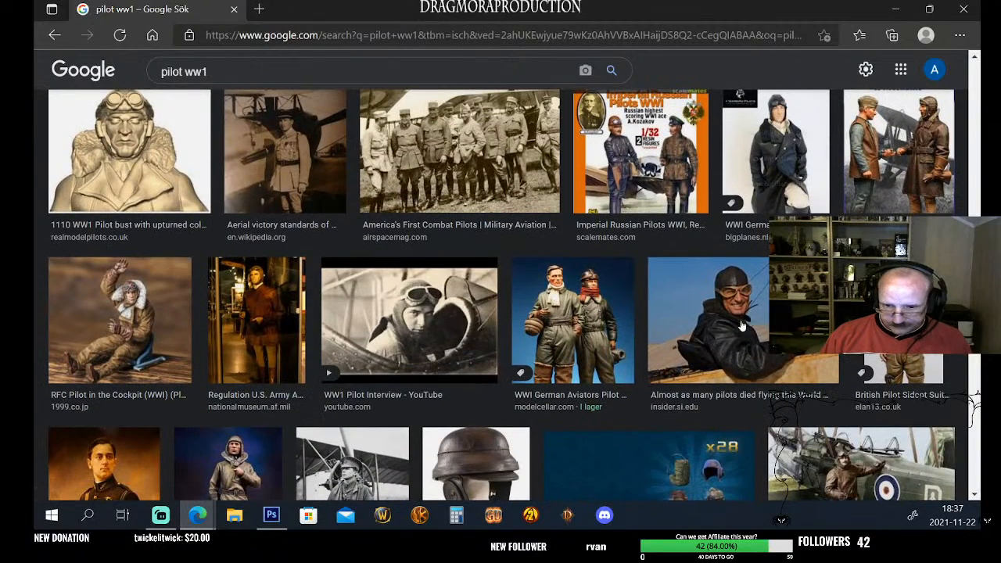
{"action": "scroll", "coordinate": [739, 358], "scroll_direction": "down", "scroll_amount": 2}
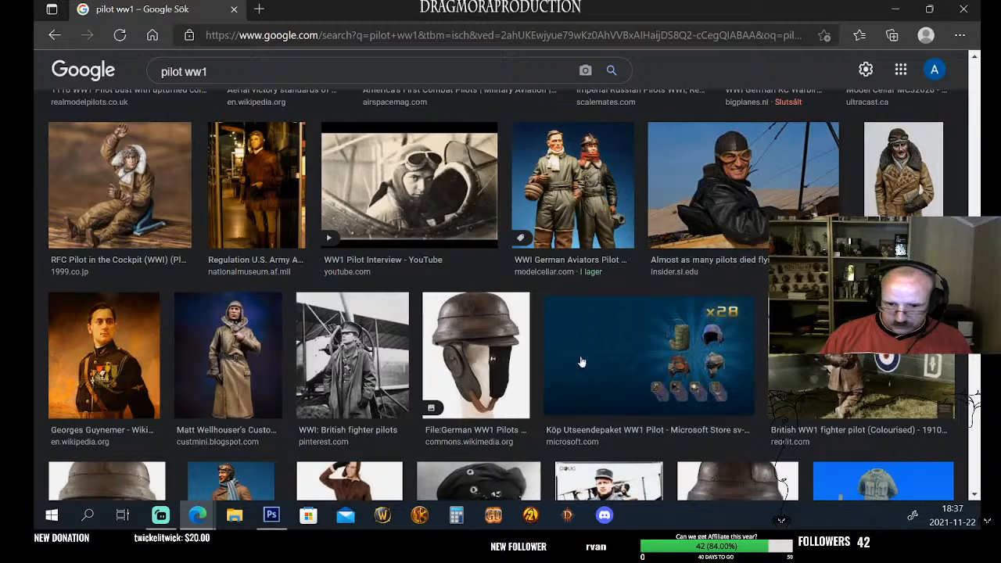
{"action": "scroll", "coordinate": [626, 412], "scroll_direction": "down", "scroll_amount": 2}
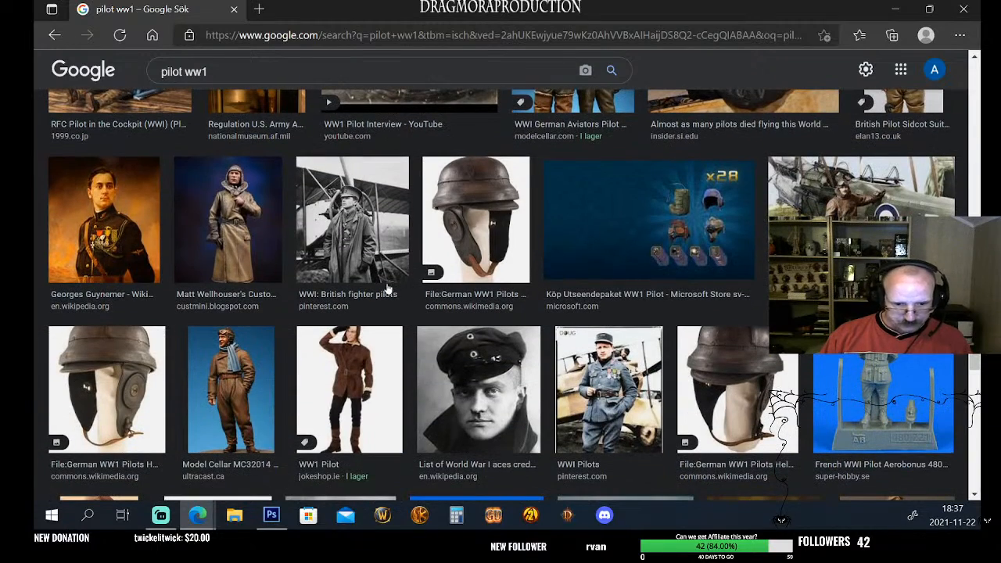
{"action": "scroll", "coordinate": [510, 218], "scroll_direction": "down", "scroll_amount": 5}
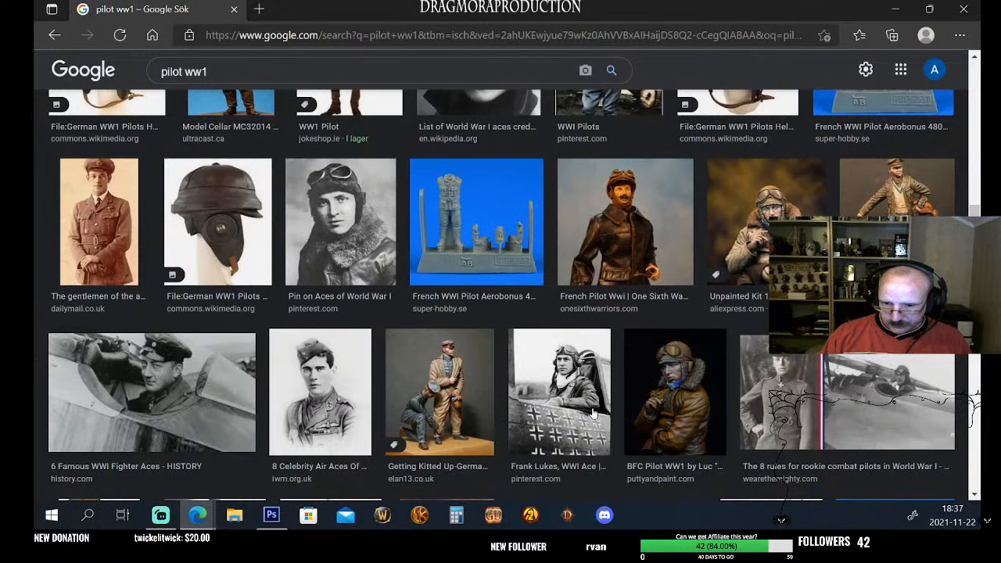
{"action": "left_click", "coordinate": [679, 400]}
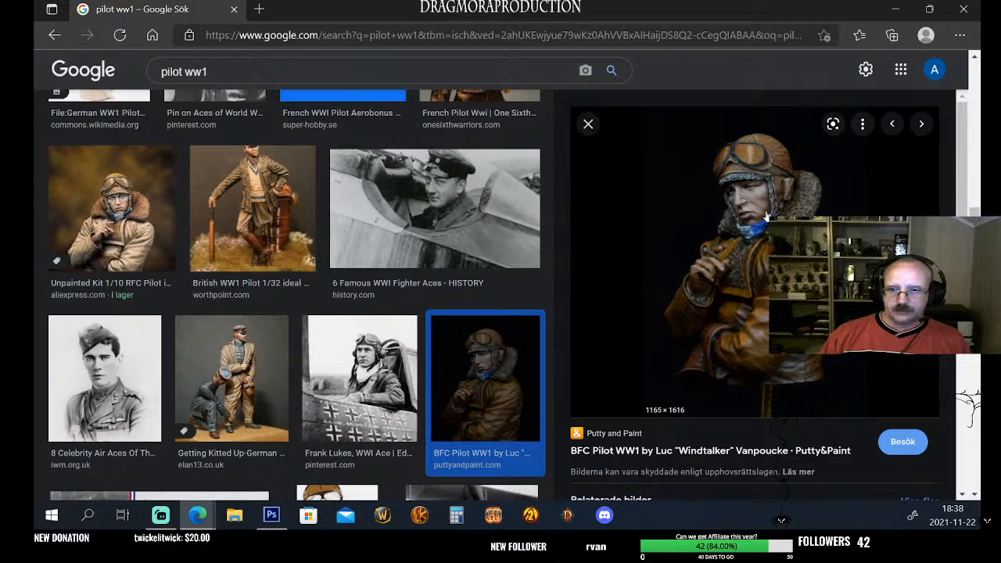
{"action": "left_click", "coordinate": [55, 35]}
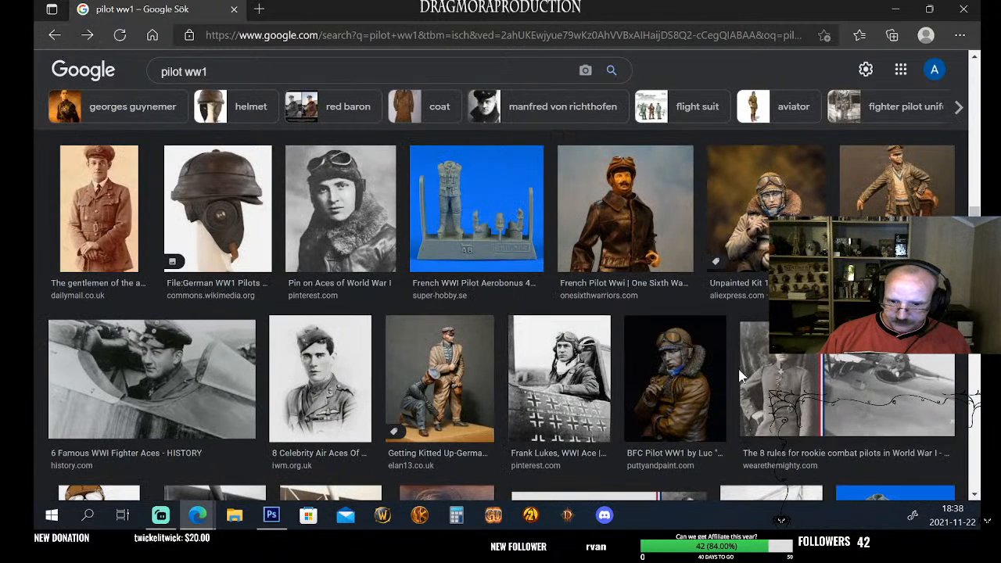
Continue through the World War I pilot results and open the preview of the Mens WW1 Fighter Pilot Costume with leather jacket and white scarf
{"action": "scroll", "coordinate": [742, 376], "scroll_direction": "down", "scroll_amount": 2}
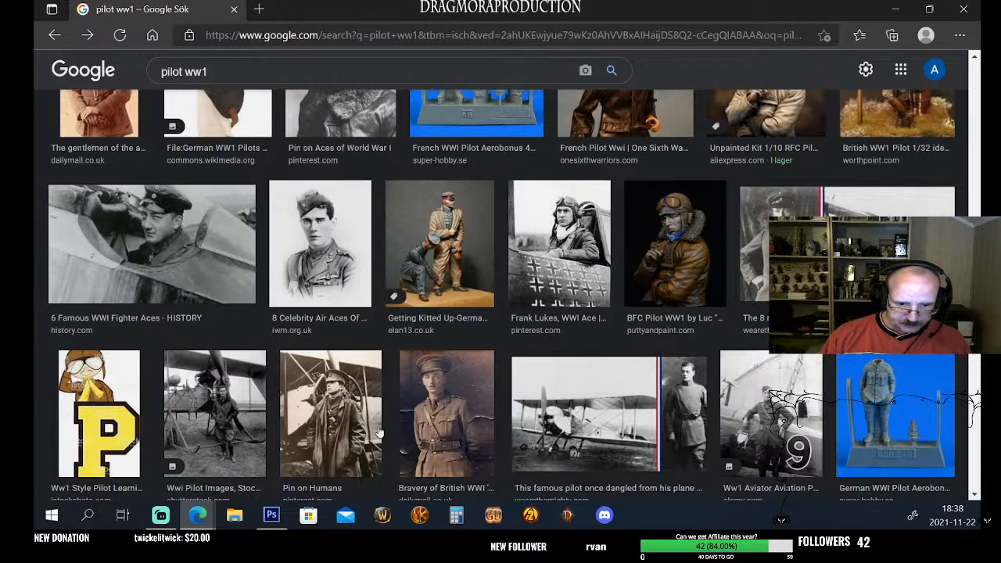
{"action": "scroll", "coordinate": [379, 432], "scroll_direction": "down", "scroll_amount": 3}
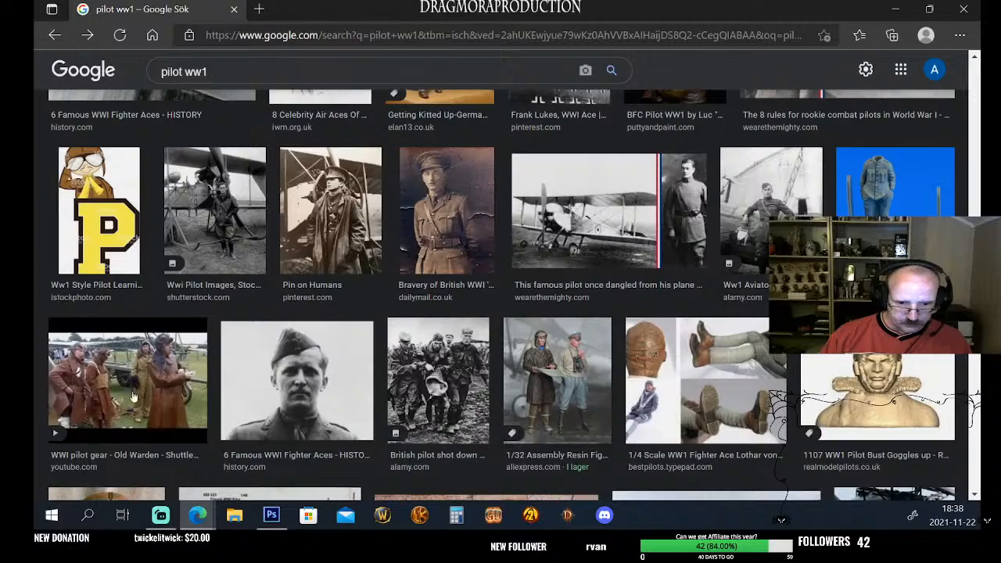
{"action": "scroll", "coordinate": [289, 462], "scroll_direction": "down", "scroll_amount": 2}
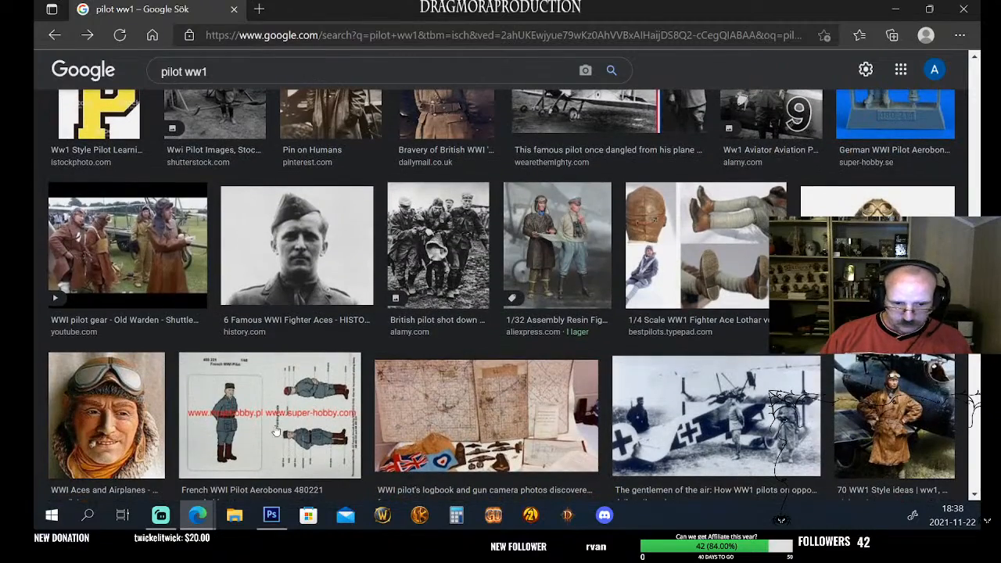
{"action": "scroll", "coordinate": [276, 431], "scroll_direction": "down", "scroll_amount": 4}
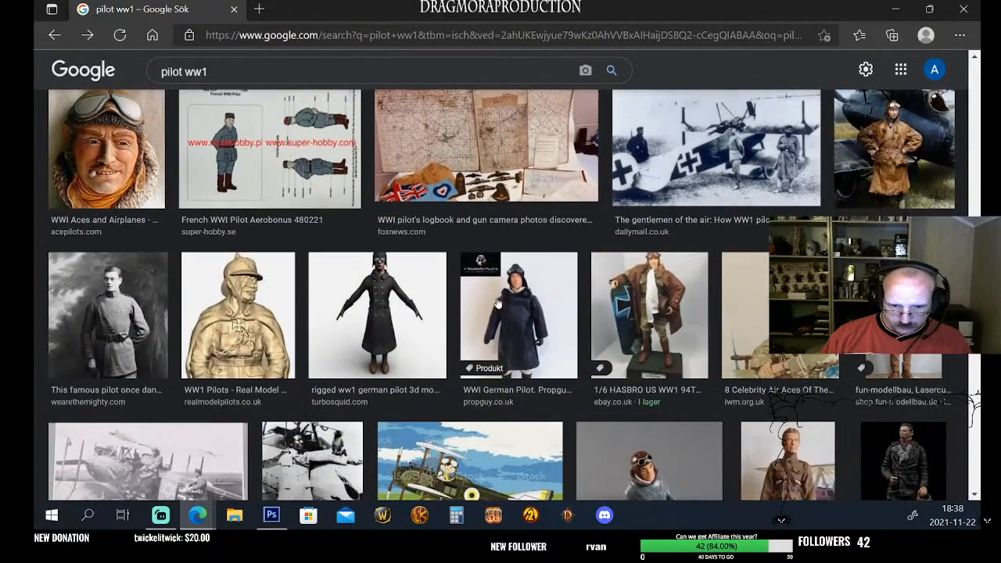
{"action": "scroll", "coordinate": [433, 383], "scroll_direction": "down", "scroll_amount": 3}
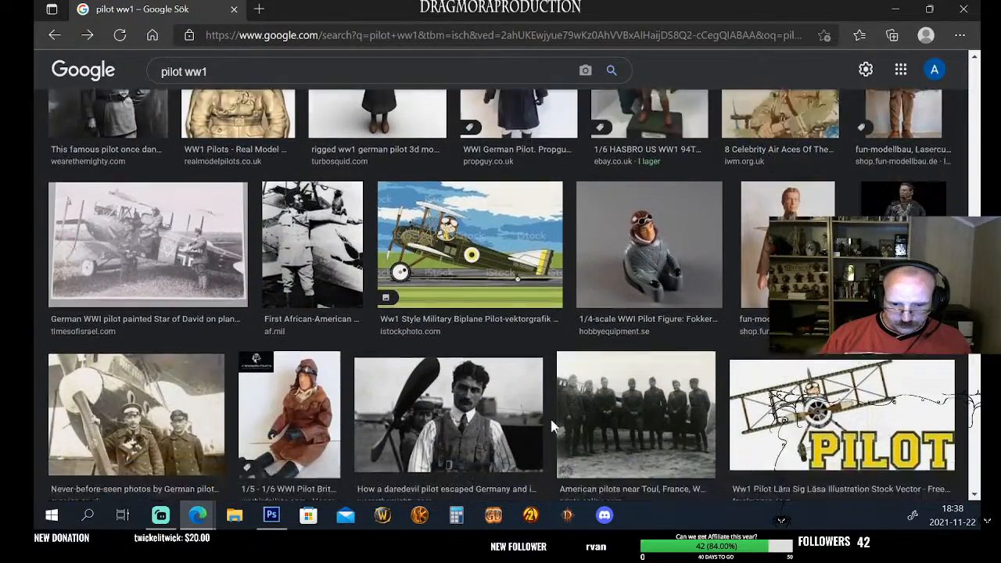
{"action": "scroll", "coordinate": [552, 426], "scroll_direction": "down", "scroll_amount": 1}
{"action": "scroll", "coordinate": [604, 399], "scroll_direction": "down", "scroll_amount": 2}
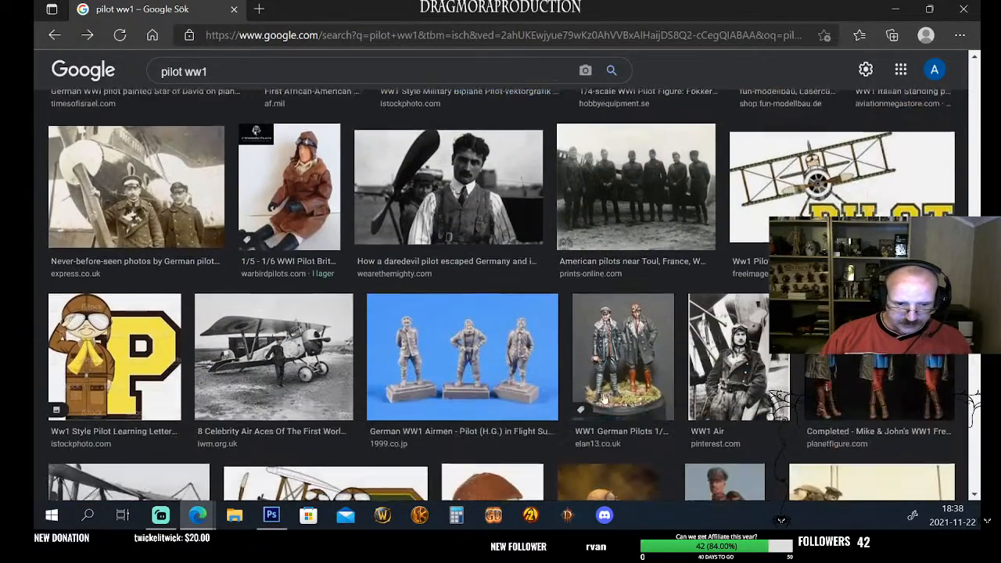
{"action": "scroll", "coordinate": [603, 399], "scroll_direction": "down", "scroll_amount": 5}
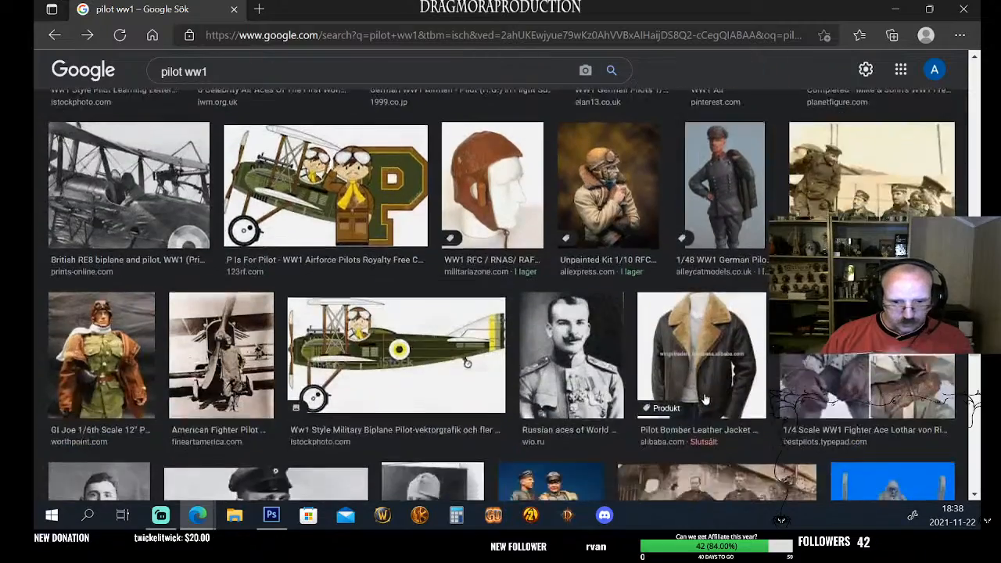
{"action": "scroll", "coordinate": [705, 400], "scroll_direction": "down", "scroll_amount": 3}
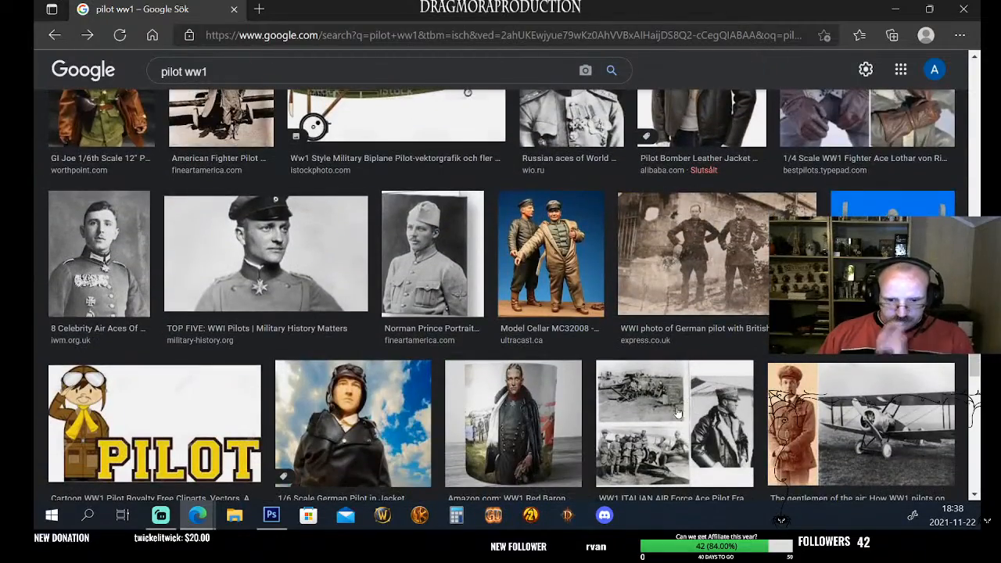
{"action": "scroll", "coordinate": [678, 412], "scroll_direction": "down", "scroll_amount": 2}
{"action": "scroll", "coordinate": [481, 406], "scroll_direction": "down", "scroll_amount": 2}
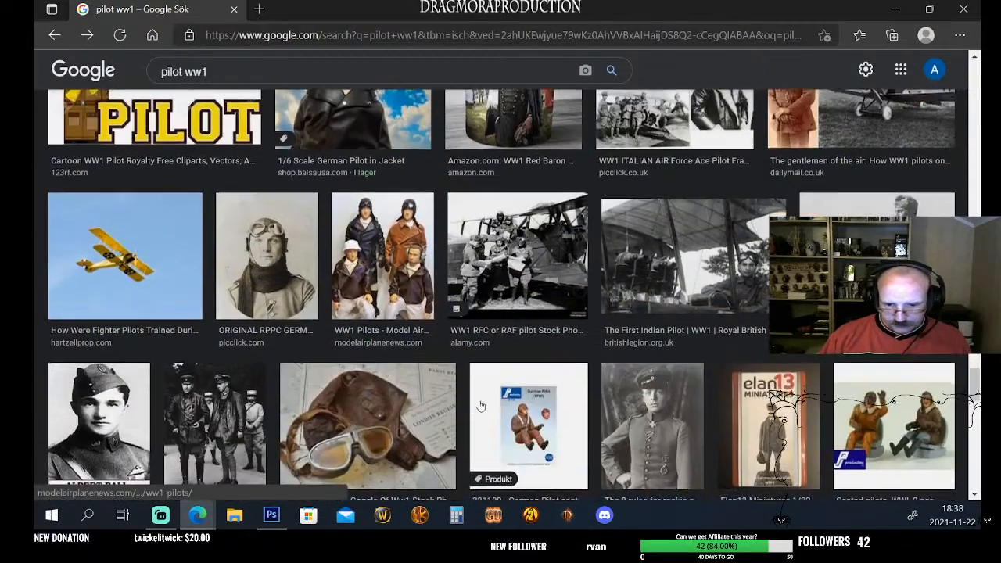
{"action": "scroll", "coordinate": [481, 406], "scroll_direction": "down", "scroll_amount": 2}
{"action": "scroll", "coordinate": [472, 389], "scroll_direction": "down", "scroll_amount": 3}
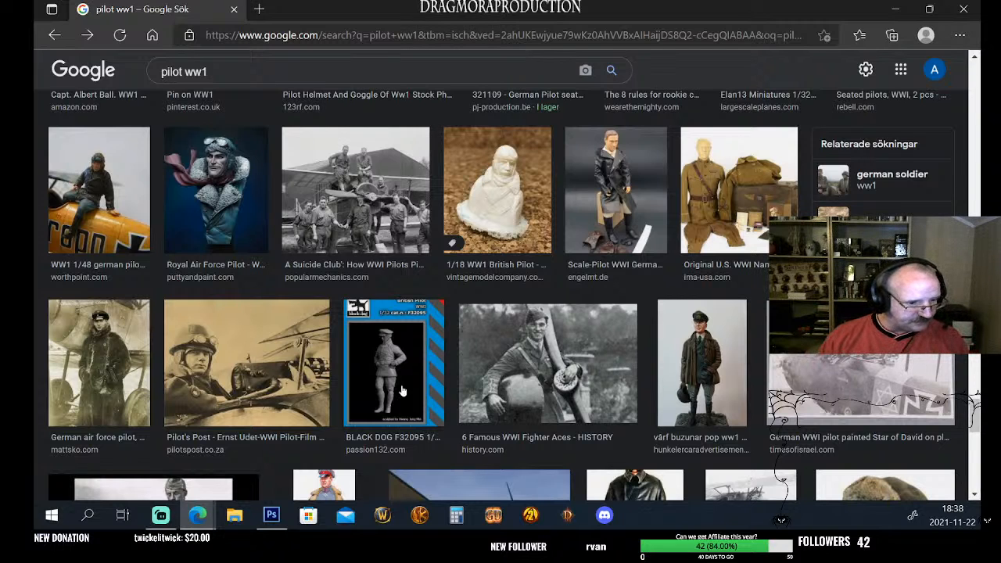
{"action": "scroll", "coordinate": [469, 352], "scroll_direction": "down", "scroll_amount": 5}
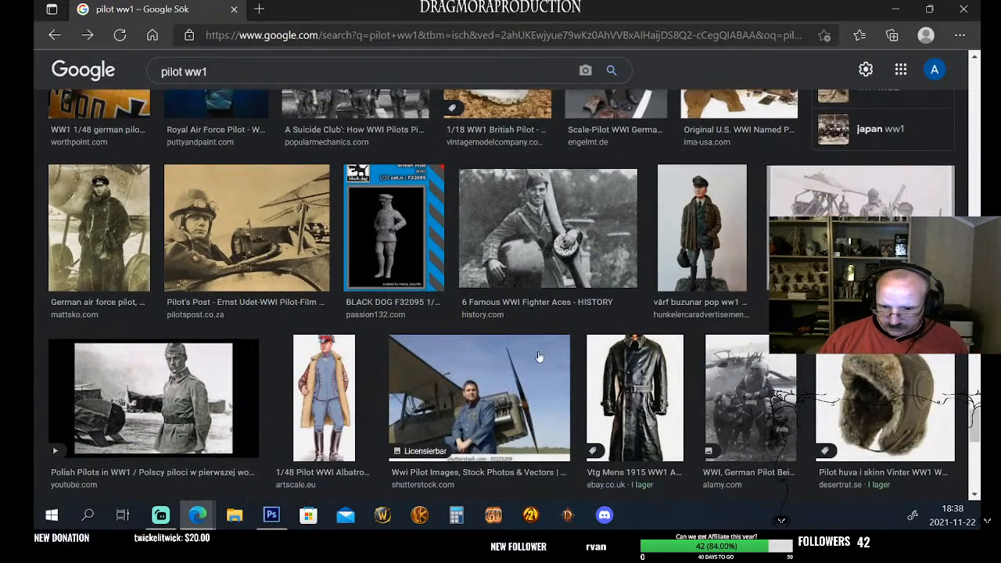
{"action": "scroll", "coordinate": [540, 414], "scroll_direction": "down", "scroll_amount": 2}
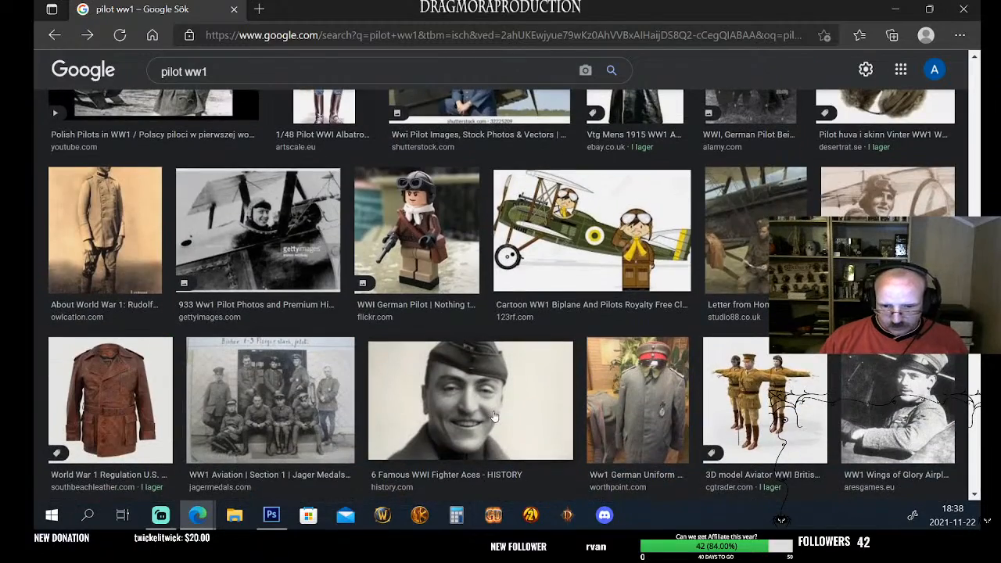
{"action": "scroll", "coordinate": [534, 414], "scroll_direction": "down", "scroll_amount": 2}
{"action": "scroll", "coordinate": [501, 416], "scroll_direction": "down", "scroll_amount": 2}
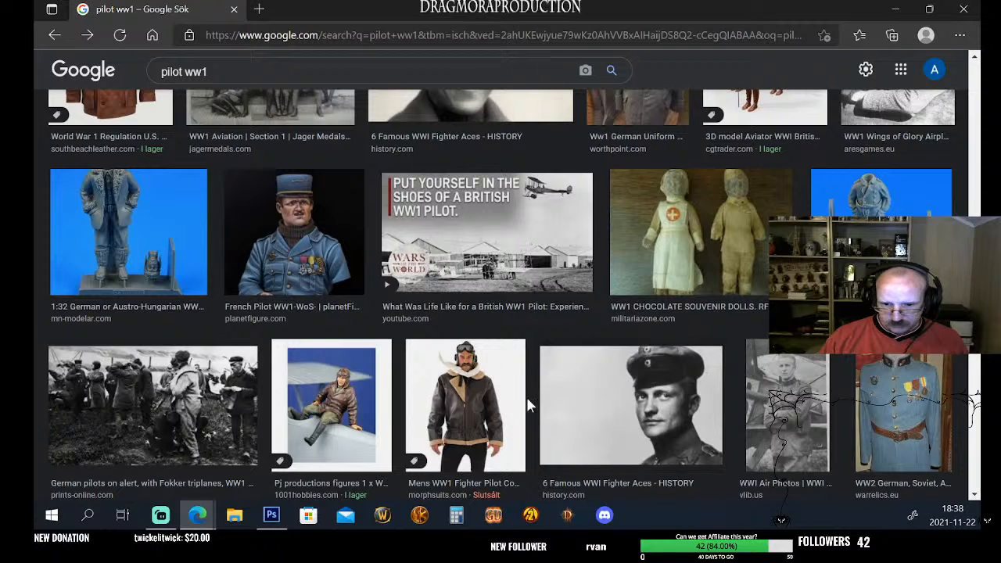
{"action": "left_click", "coordinate": [490, 408]}
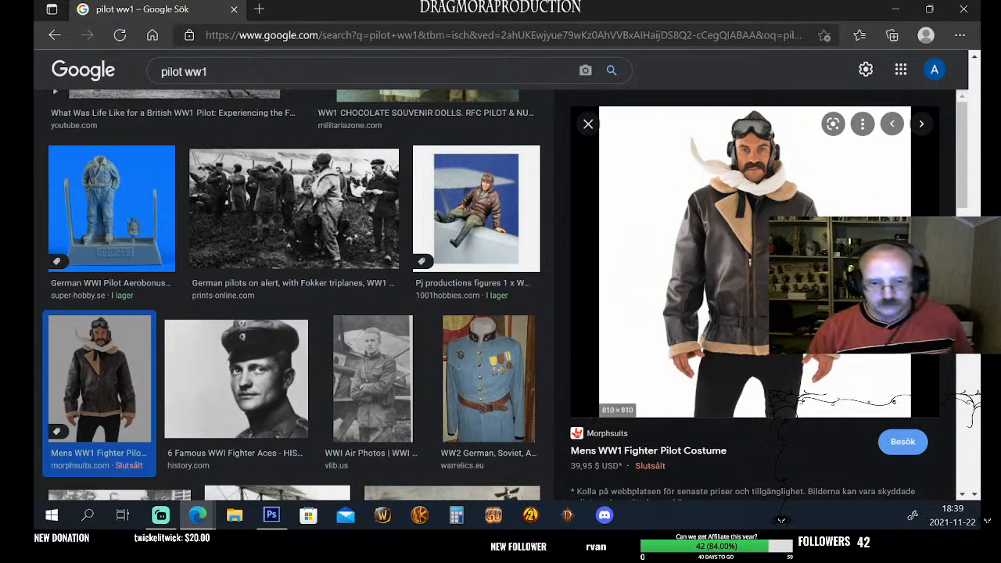
Bring Photoshop forward and move the browser window with the pilot costume reference onto another display, away from the canvas
{"action": "left_click", "coordinate": [275, 519]}
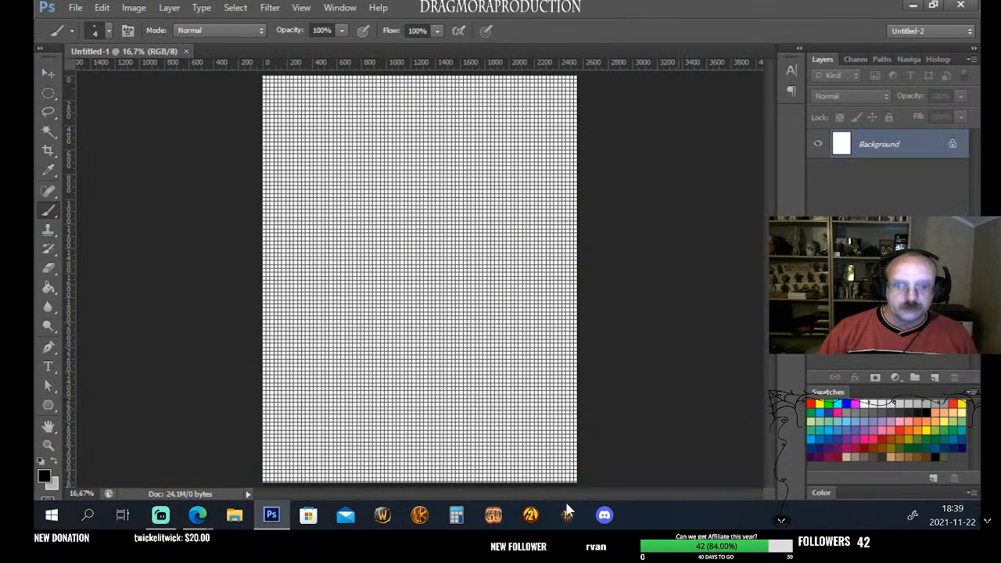
{"action": "mouse_move", "coordinate": [200, 519]}
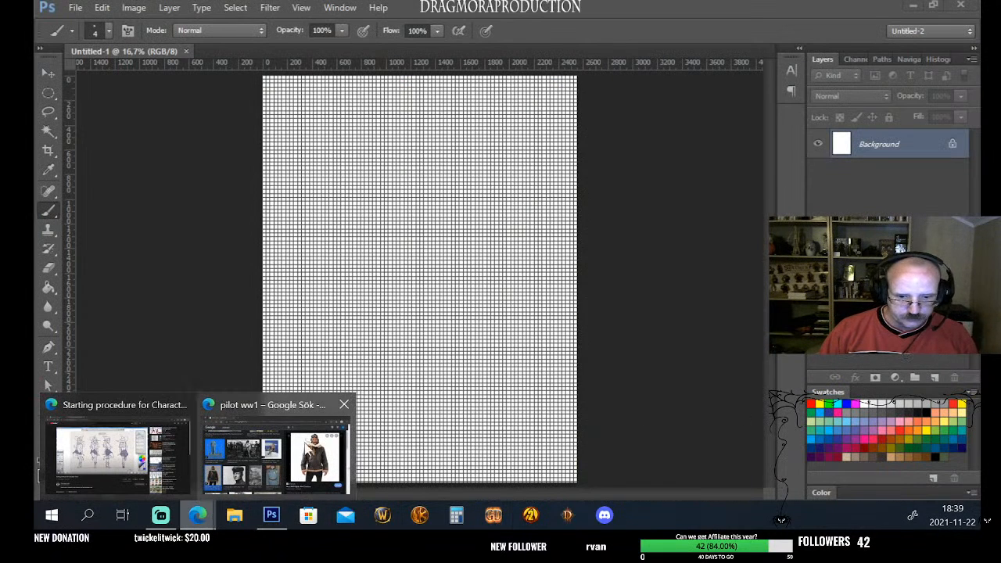
{"action": "left_click", "coordinate": [283, 407]}
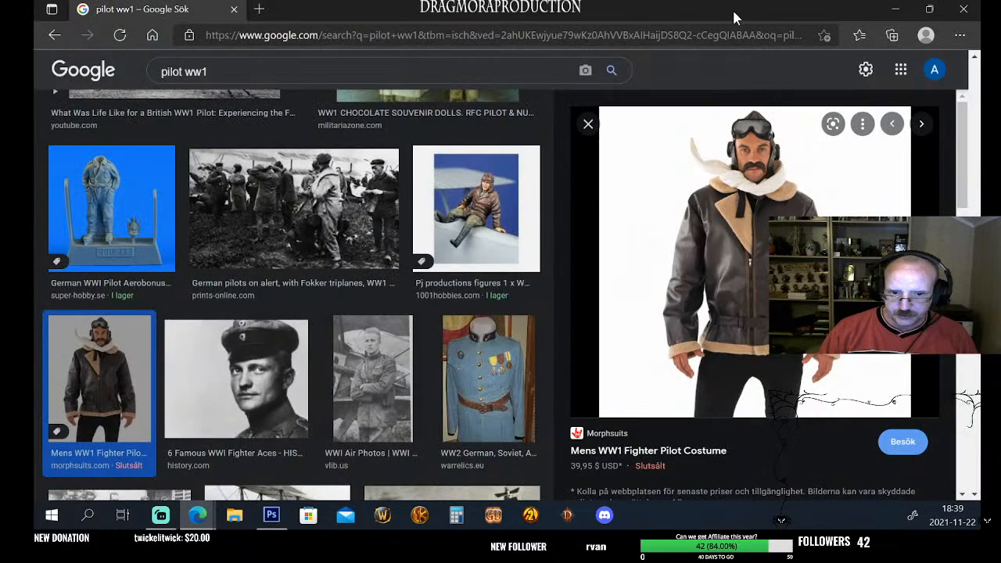
{"action": "left_click_drag", "start_coordinate": [732, 8], "coordinate": [0, 129]}
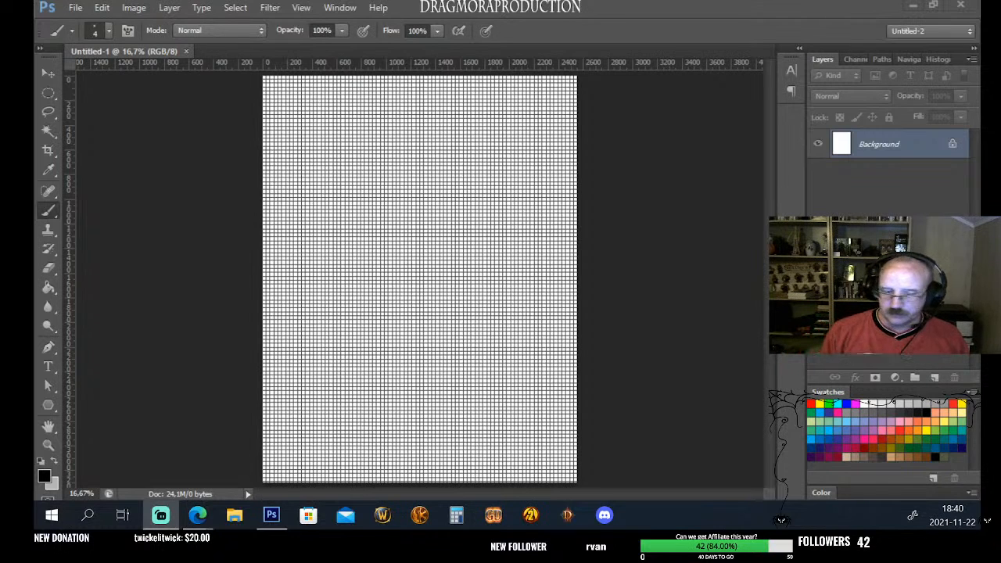
Hide the grid on the canvas by turning off Extras
{"action": "left_click", "coordinate": [301, 7]}
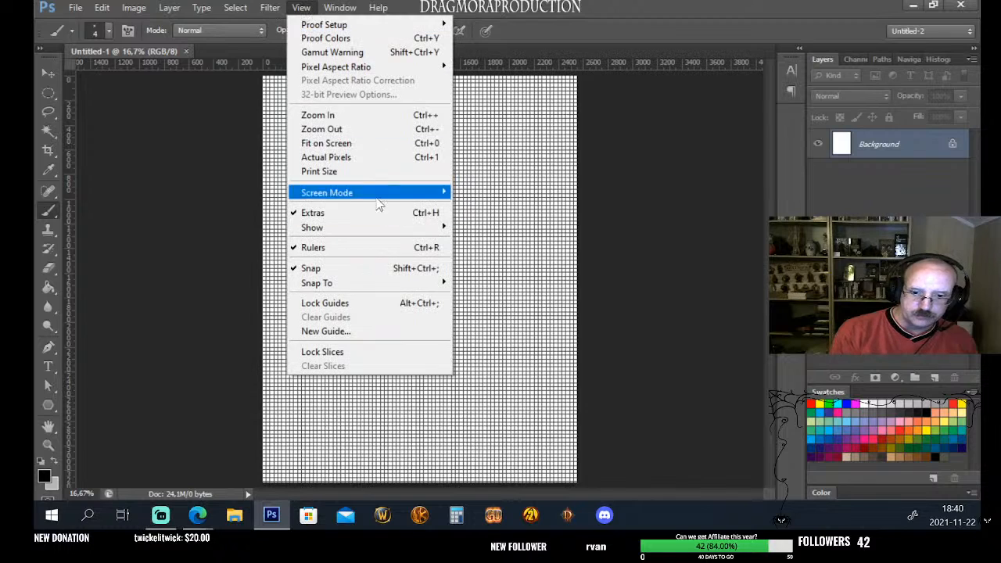
{"action": "left_click", "coordinate": [316, 214]}
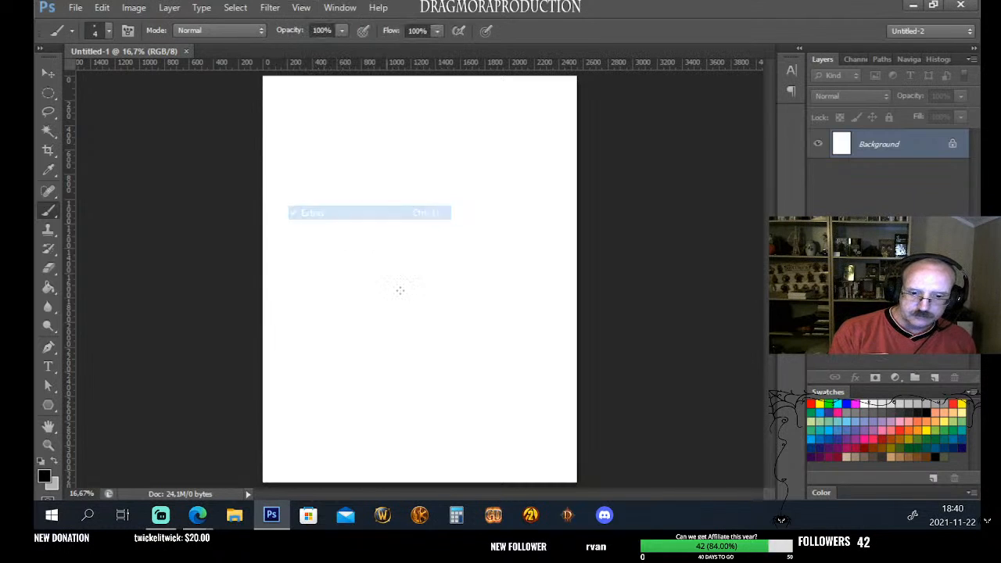
Add a new layer, swap the foreground and background colors, and fill the layer with gray using the Paint Bucket
{"action": "left_click", "coordinate": [935, 377]}
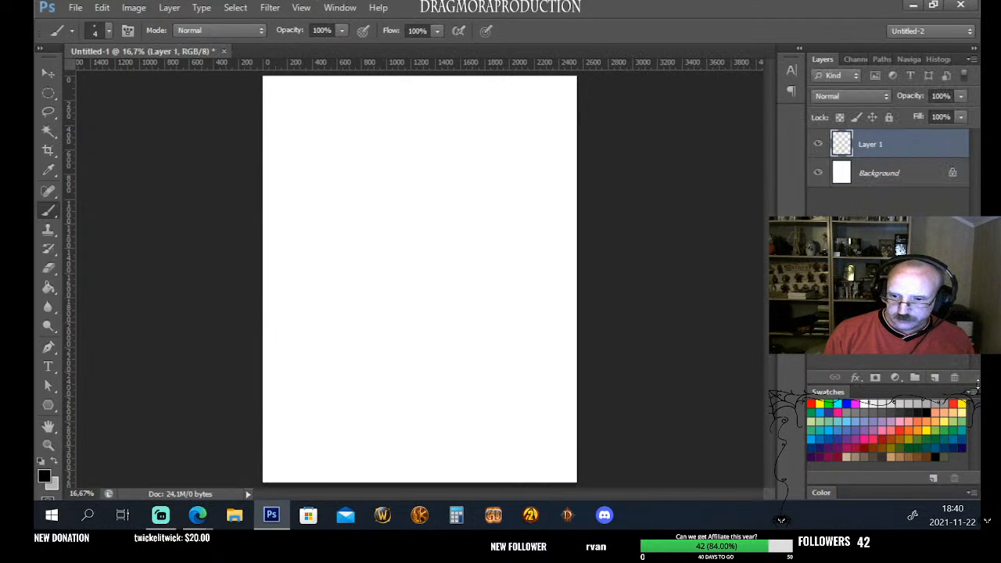
{"action": "left_click", "coordinate": [57, 468]}
{"action": "left_click", "coordinate": [49, 287]}
{"action": "left_click", "coordinate": [469, 355]}
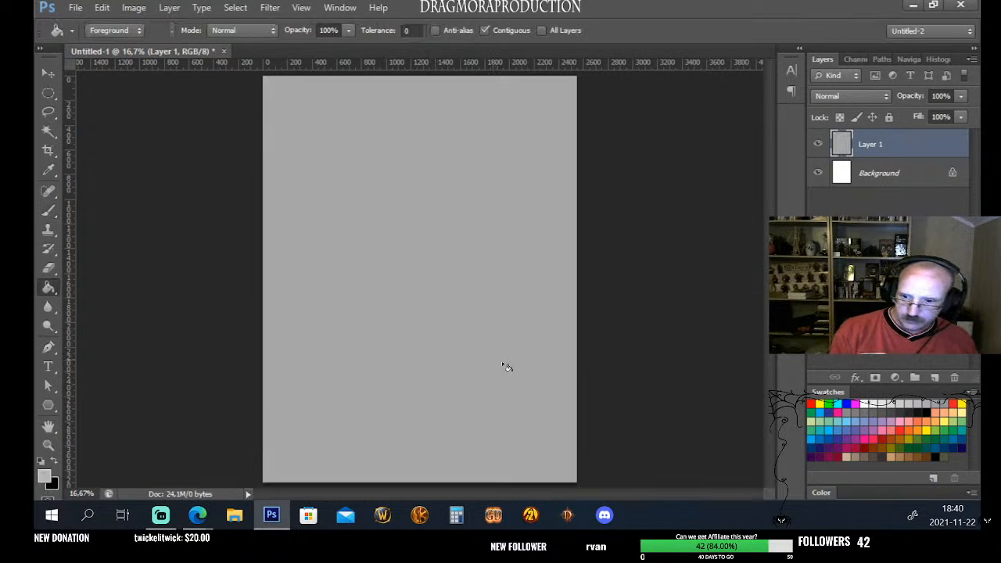
Fill the Background layer with the same gray and make Layer 1 active again
{"action": "left_click", "coordinate": [873, 174]}
{"action": "left_click", "coordinate": [428, 375]}
{"action": "left_click", "coordinate": [871, 145]}
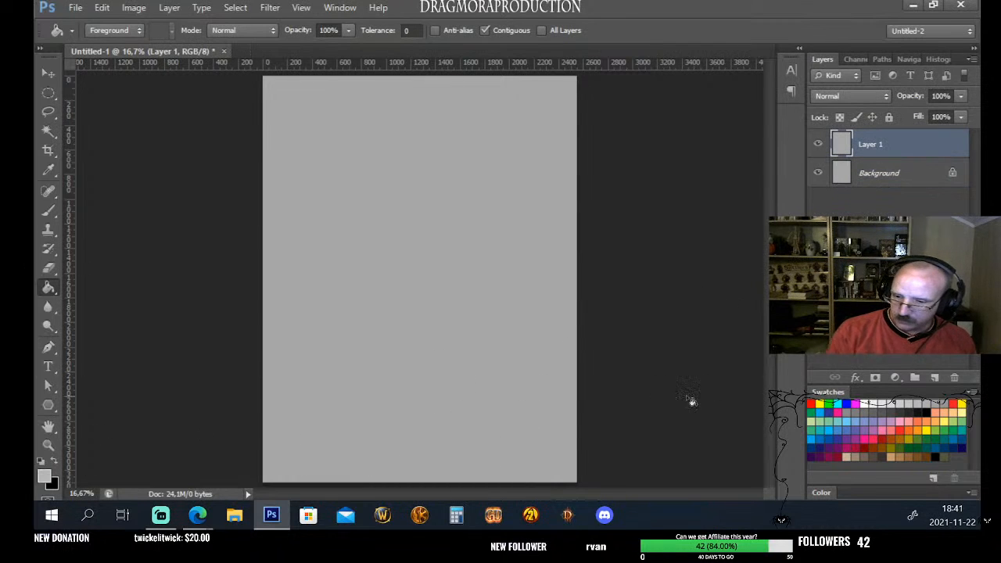
Set the foreground color to black and replace the gray-filled Layer 1 with a new empty layer
{"action": "left_click", "coordinate": [930, 405]}
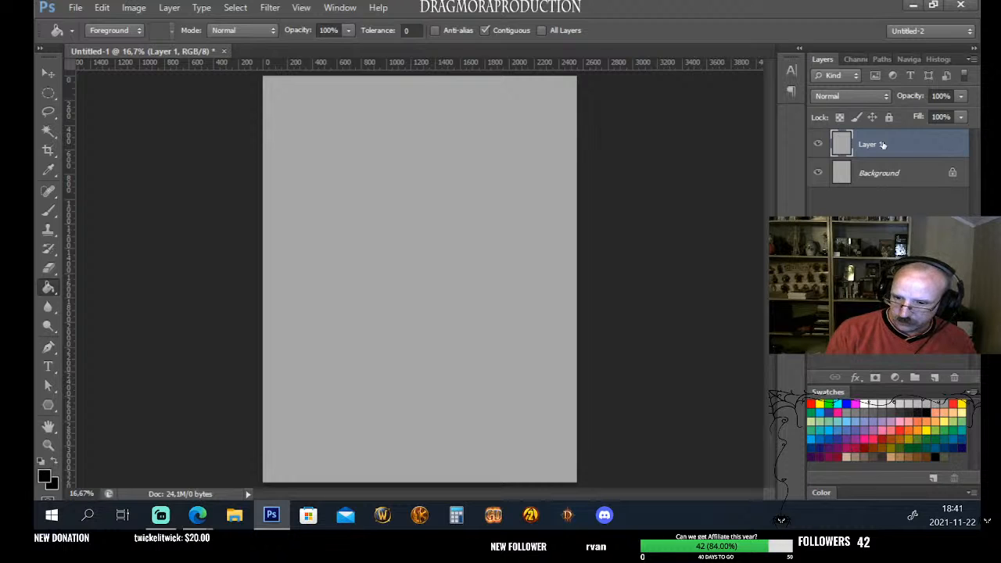
{"action": "left_click", "coordinate": [954, 378]}
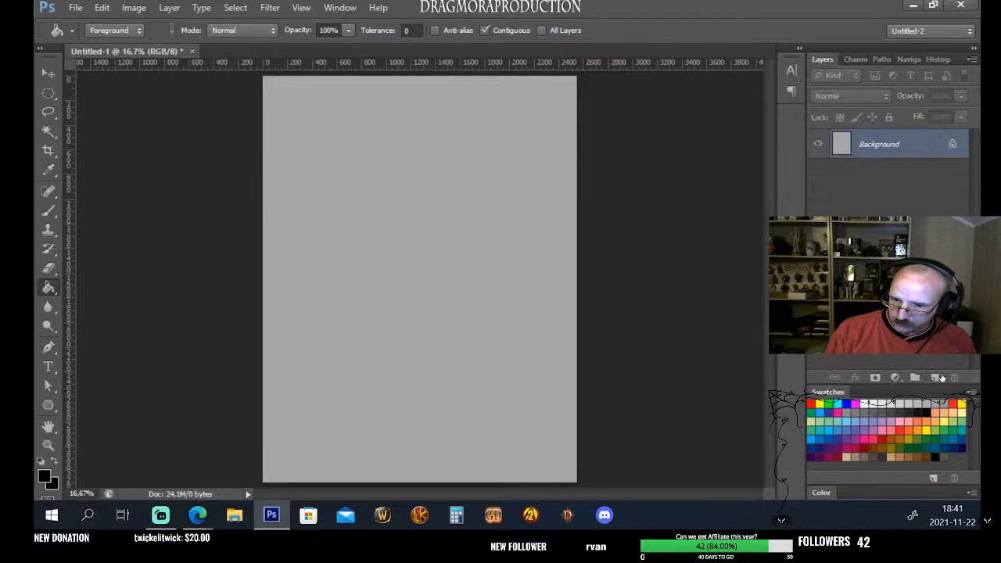
{"action": "left_click", "coordinate": [935, 378]}
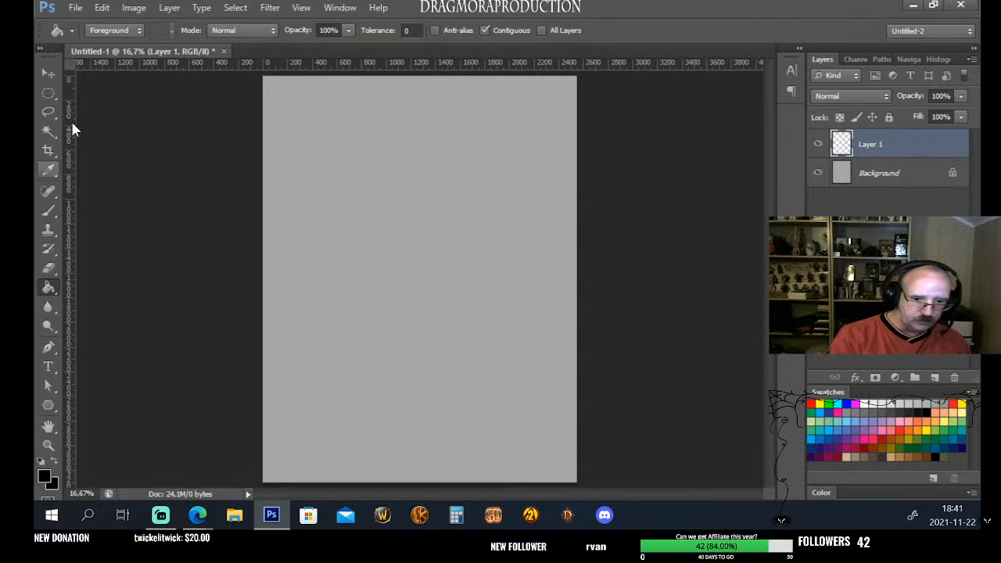
Switch to the Brush tool and set its size to 17 px
{"action": "left_click", "coordinate": [48, 210]}
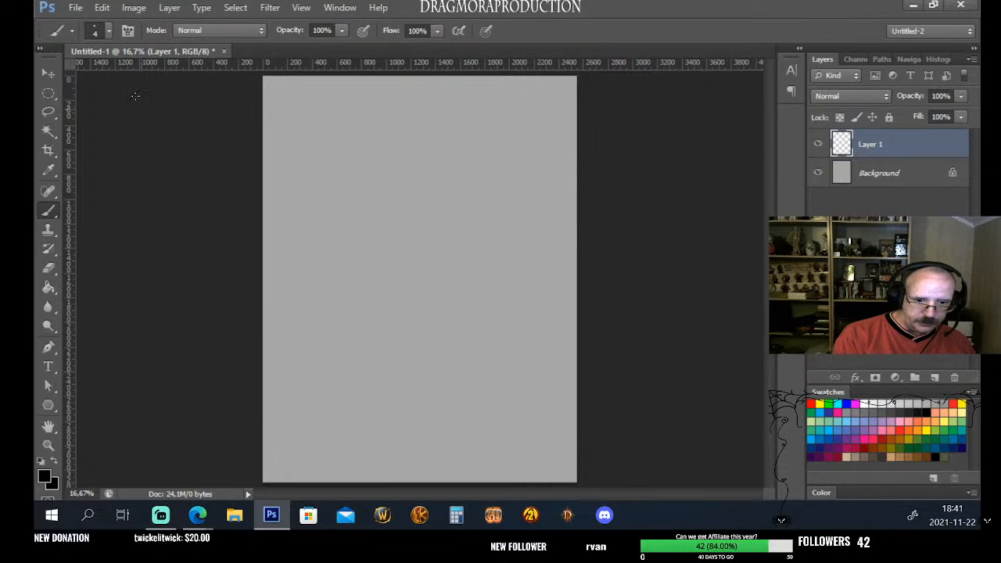
{"action": "left_click", "coordinate": [108, 32]}
{"action": "left_click", "coordinate": [108, 33]}
{"action": "left_click", "coordinate": [108, 33]}
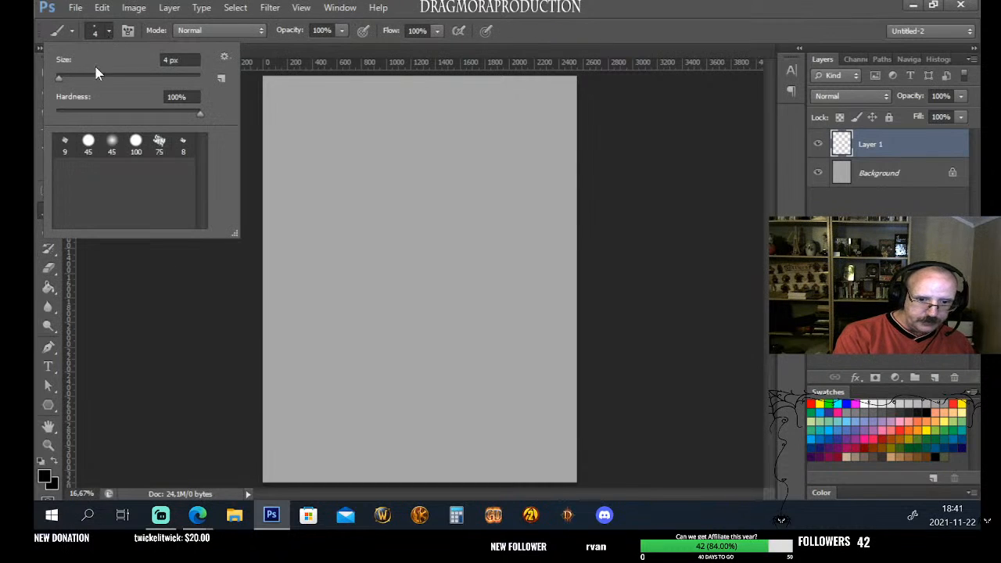
{"action": "left_click", "coordinate": [68, 79]}
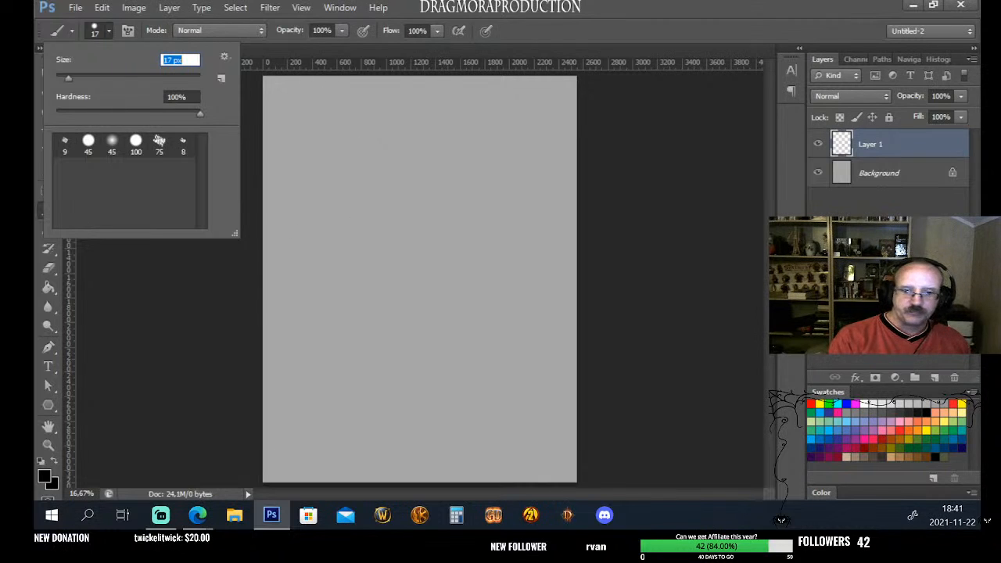
Handwrite the heading "Pilot." in black near the top of the canvas on Layer 1
{"action": "mouse_move", "coordinate": [261, 115]}
{"action": "left_mouse_down"}
{"action": "mouse_move", "coordinate": [277, 144]}
{"action": "mouse_move", "coordinate": [290, 111]}
{"action": "mouse_move", "coordinate": [279, 121]}
{"action": "mouse_move", "coordinate": [296, 144]}
{"action": "left_mouse_up"}
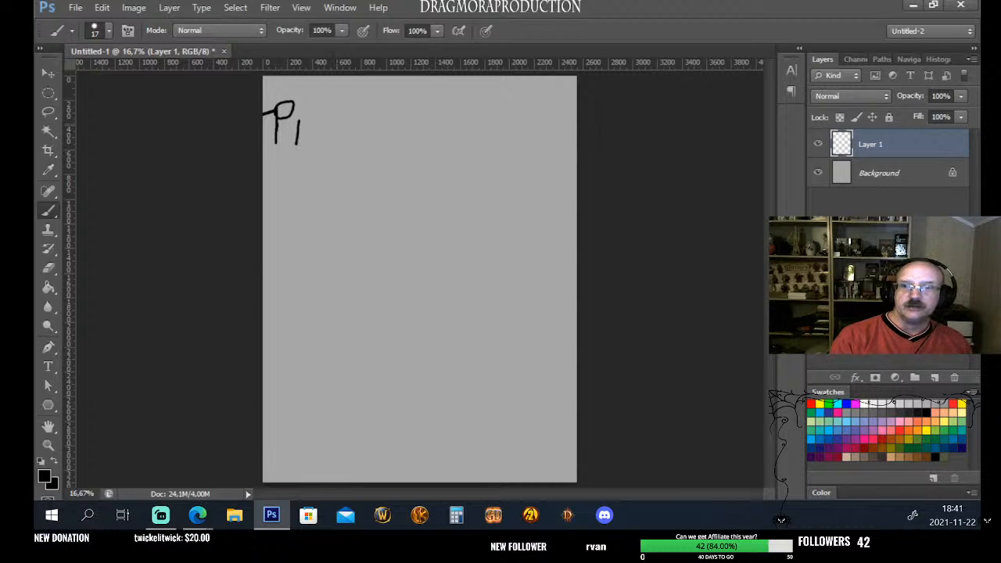
{"action": "mouse_move", "coordinate": [314, 113]}
{"action": "left_mouse_down"}
{"action": "mouse_move", "coordinate": [312, 144]}
{"action": "mouse_move", "coordinate": [336, 126]}
{"action": "left_mouse_up"}
{"action": "left_click_drag", "start_coordinate": [352, 115], "coordinate": [353, 142]}
{"action": "left_click_drag", "start_coordinate": [343, 125], "coordinate": [374, 122]}
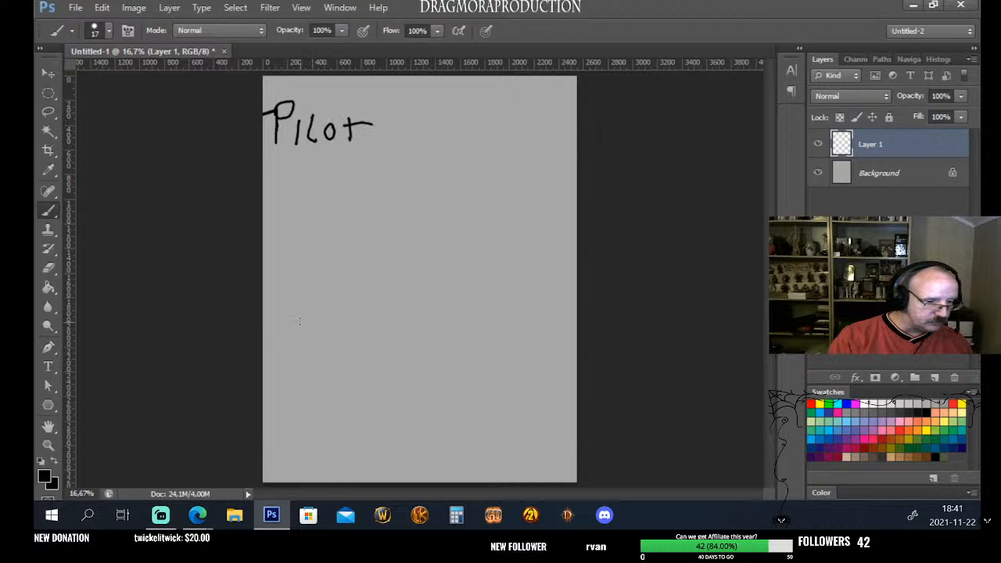
{"action": "left_click", "coordinate": [372, 138]}
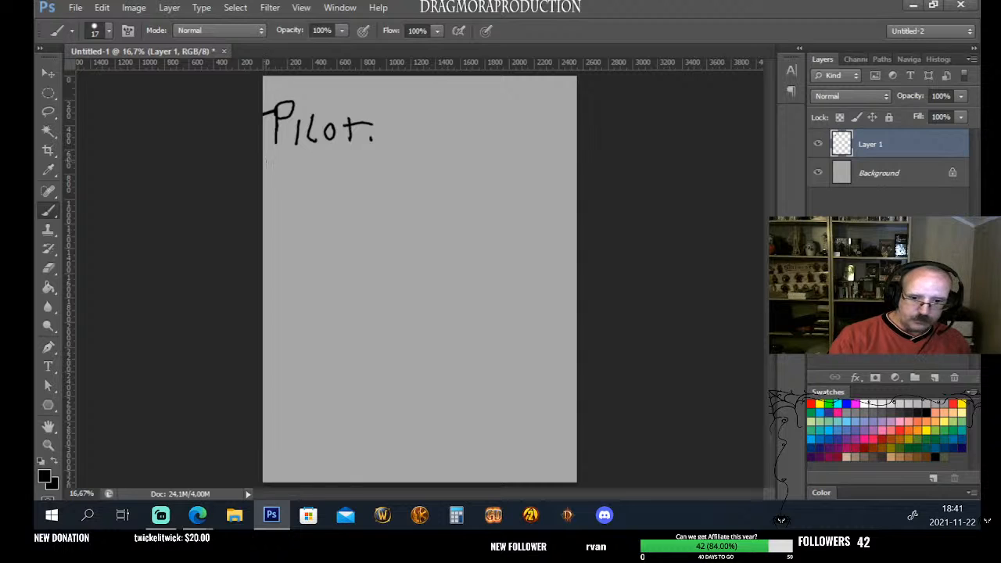
Handwrite "Raven Black Hair" below the heading, with "Long" underneath and an arrow from it up to that line
{"action": "mouse_move", "coordinate": [270, 170]}
{"action": "left_mouse_down"}
{"action": "mouse_move", "coordinate": [296, 195]}
{"action": "mouse_move", "coordinate": [318, 188]}
{"action": "mouse_move", "coordinate": [318, 175]}
{"action": "mouse_move", "coordinate": [382, 188]}
{"action": "mouse_move", "coordinate": [387, 168]}
{"action": "mouse_move", "coordinate": [396, 180]}
{"action": "mouse_move", "coordinate": [386, 190]}
{"action": "mouse_move", "coordinate": [444, 180]}
{"action": "mouse_move", "coordinate": [473, 187]}
{"action": "mouse_move", "coordinate": [482, 167]}
{"action": "mouse_move", "coordinate": [525, 176]}
{"action": "left_mouse_up"}
{"action": "left_click_drag", "start_coordinate": [525, 165], "coordinate": [525, 188]}
{"action": "mouse_move", "coordinate": [536, 174]}
{"action": "left_mouse_down"}
{"action": "mouse_move", "coordinate": [530, 180]}
{"action": "mouse_move", "coordinate": [554, 183]}
{"action": "left_mouse_up"}
{"action": "left_click", "coordinate": [545, 166]}
{"action": "left_click_drag", "start_coordinate": [555, 177], "coordinate": [566, 171]}
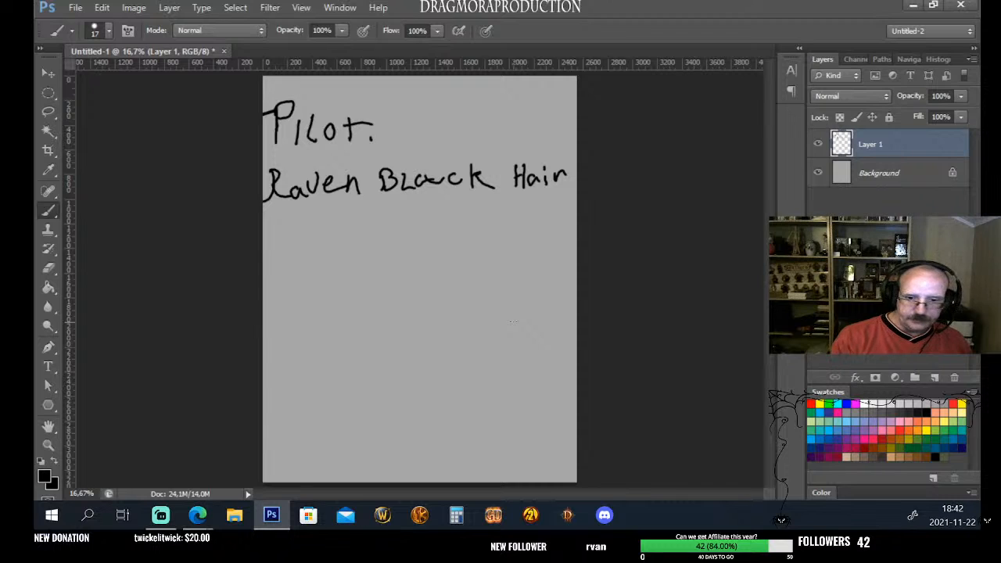
{"action": "mouse_move", "coordinate": [271, 216]}
{"action": "left_mouse_down"}
{"action": "mouse_move", "coordinate": [270, 230]}
{"action": "mouse_move", "coordinate": [292, 221]}
{"action": "left_mouse_up"}
{"action": "mouse_move", "coordinate": [299, 218]}
{"action": "left_mouse_down"}
{"action": "mouse_move", "coordinate": [300, 232]}
{"action": "mouse_move", "coordinate": [324, 233]}
{"action": "mouse_move", "coordinate": [349, 197]}
{"action": "mouse_move", "coordinate": [347, 210]}
{"action": "left_mouse_up"}
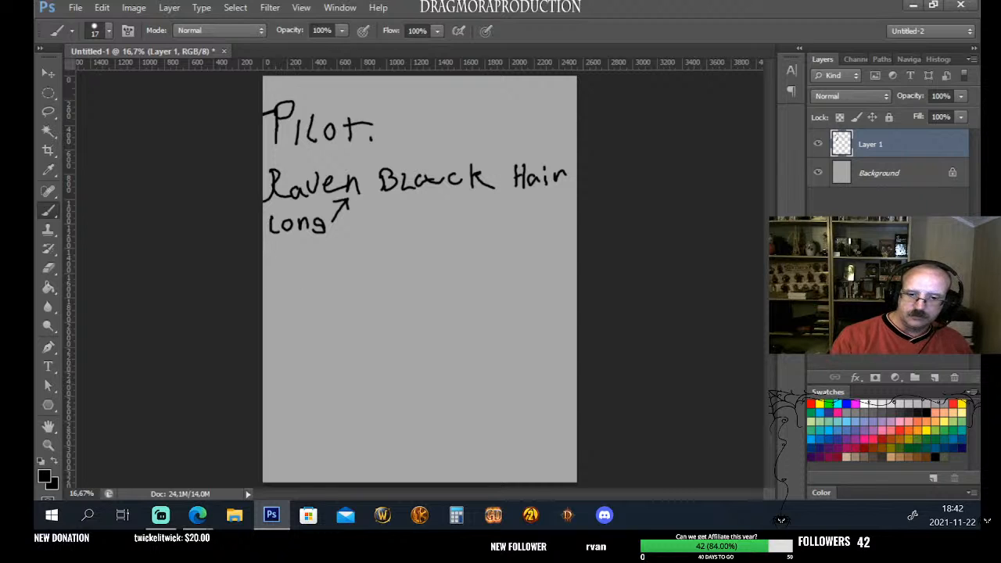
Sketch two small stick figures side by side below the hair notes, the second with long dark hair and facial features
{"action": "mouse_move", "coordinate": [361, 264]}
{"action": "left_mouse_down"}
{"action": "mouse_move", "coordinate": [349, 313]}
{"action": "mouse_move", "coordinate": [367, 312]}
{"action": "mouse_move", "coordinate": [372, 333]}
{"action": "mouse_move", "coordinate": [364, 310]}
{"action": "mouse_move", "coordinate": [376, 319]}
{"action": "mouse_move", "coordinate": [375, 289]}
{"action": "left_mouse_up"}
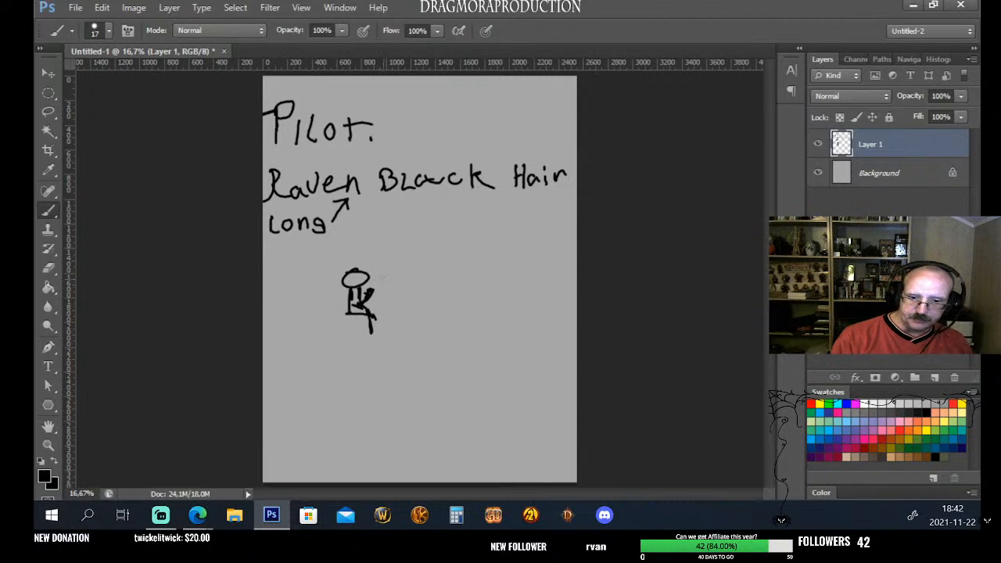
{"action": "mouse_move", "coordinate": [395, 264]}
{"action": "left_mouse_down"}
{"action": "mouse_move", "coordinate": [375, 262]}
{"action": "mouse_move", "coordinate": [395, 266]}
{"action": "mouse_move", "coordinate": [405, 299]}
{"action": "mouse_move", "coordinate": [371, 287]}
{"action": "mouse_move", "coordinate": [373, 274]}
{"action": "mouse_move", "coordinate": [380, 301]}
{"action": "mouse_move", "coordinate": [391, 300]}
{"action": "left_mouse_up"}
{"action": "mouse_move", "coordinate": [385, 288]}
{"action": "left_mouse_down"}
{"action": "mouse_move", "coordinate": [374, 319]}
{"action": "mouse_move", "coordinate": [384, 325]}
{"action": "left_mouse_up"}
{"action": "left_click_drag", "start_coordinate": [393, 299], "coordinate": [395, 326]}
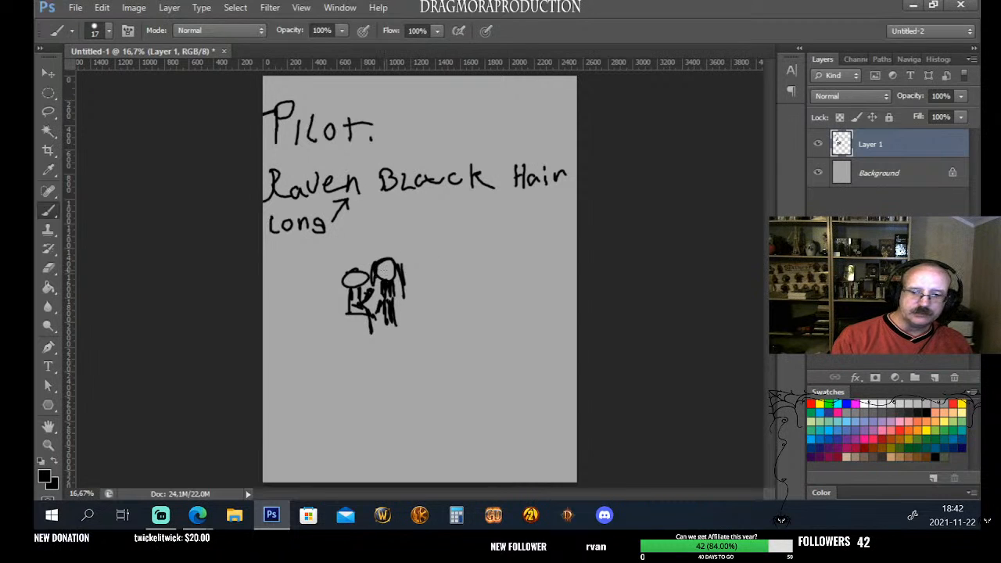
{"action": "left_click", "coordinate": [381, 269]}
{"action": "left_click", "coordinate": [388, 269]}
{"action": "mouse_move", "coordinate": [381, 275]}
{"action": "left_mouse_down"}
{"action": "mouse_move", "coordinate": [381, 258]}
{"action": "mouse_move", "coordinate": [396, 261]}
{"action": "mouse_move", "coordinate": [375, 286]}
{"action": "mouse_move", "coordinate": [399, 287]}
{"action": "mouse_move", "coordinate": [378, 297]}
{"action": "mouse_move", "coordinate": [400, 296]}
{"action": "mouse_move", "coordinate": [382, 269]}
{"action": "mouse_move", "coordinate": [393, 271]}
{"action": "left_mouse_up"}
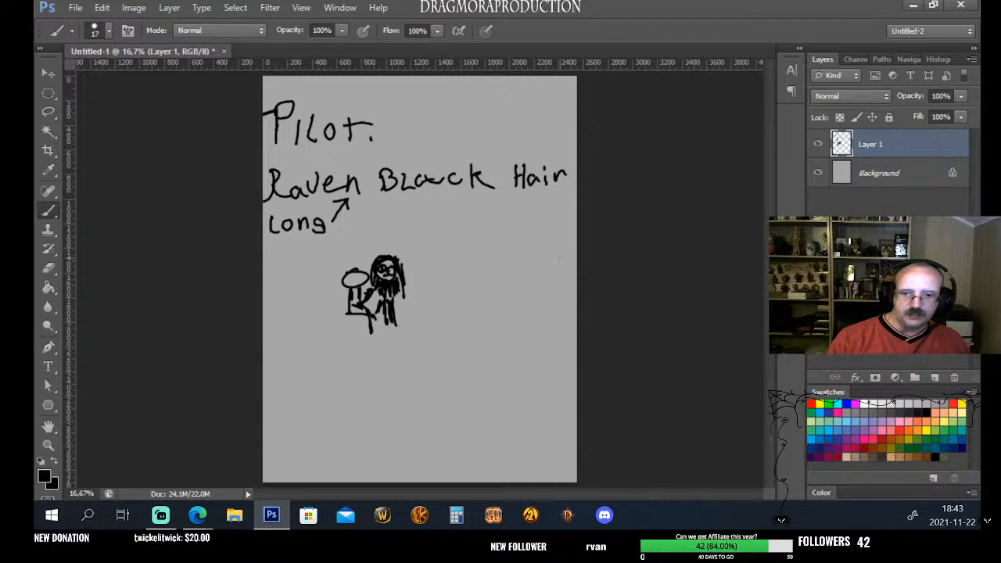
Handwrite "Time Travel." above and beside the two small figures
{"action": "mouse_move", "coordinate": [392, 226]}
{"action": "left_mouse_down"}
{"action": "mouse_move", "coordinate": [392, 241]}
{"action": "mouse_move", "coordinate": [405, 223]}
{"action": "mouse_move", "coordinate": [409, 240]}
{"action": "mouse_move", "coordinate": [462, 242]}
{"action": "mouse_move", "coordinate": [471, 222]}
{"action": "mouse_move", "coordinate": [495, 236]}
{"action": "mouse_move", "coordinate": [509, 223]}
{"action": "mouse_move", "coordinate": [537, 232]}
{"action": "left_mouse_up"}
{"action": "left_click", "coordinate": [408, 222]}
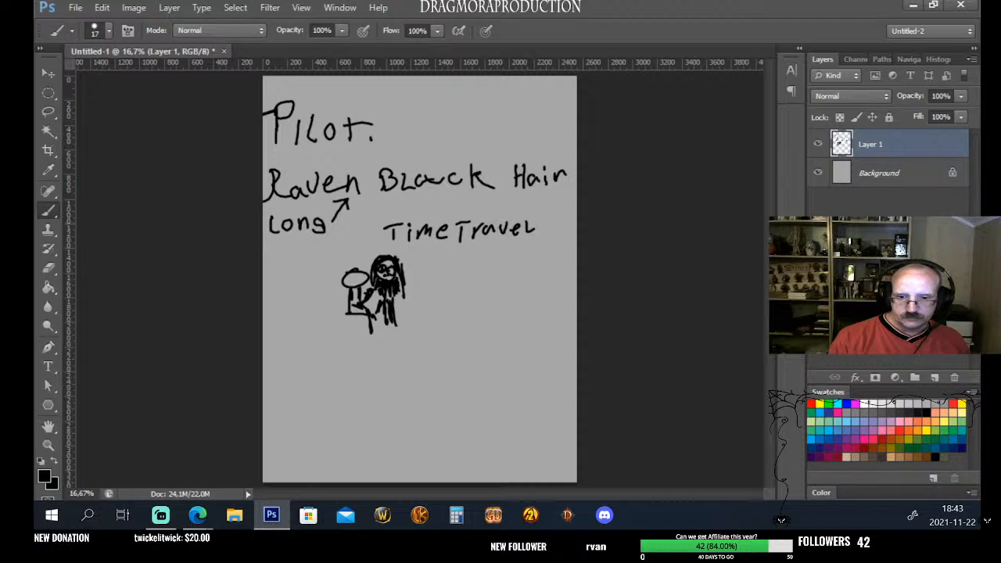
{"action": "left_click", "coordinate": [546, 231]}
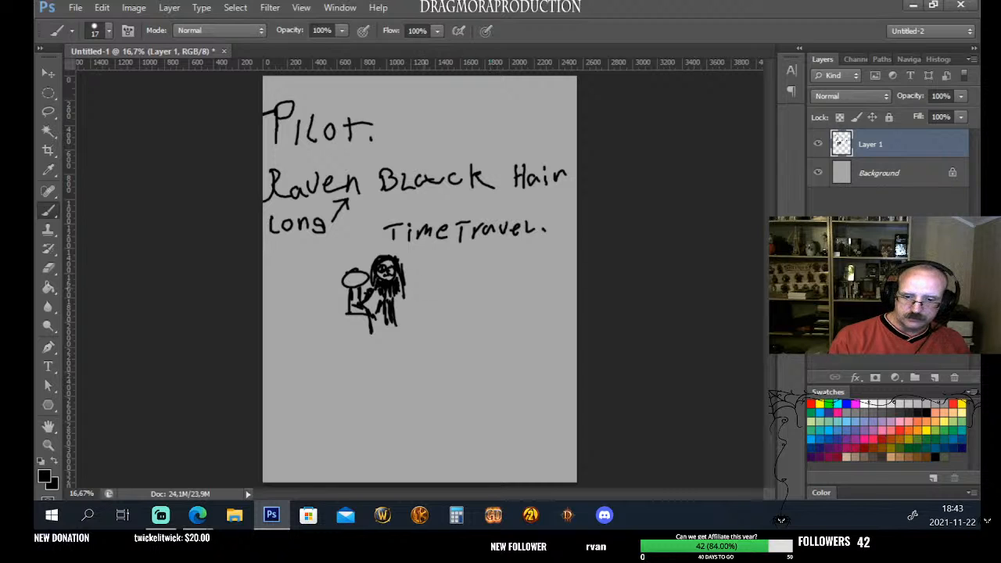
Draw a small letter-like mark beside the figures and handwrite "WW1 ?" above it
{"action": "left_click_drag", "start_coordinate": [423, 283], "coordinate": [422, 307]}
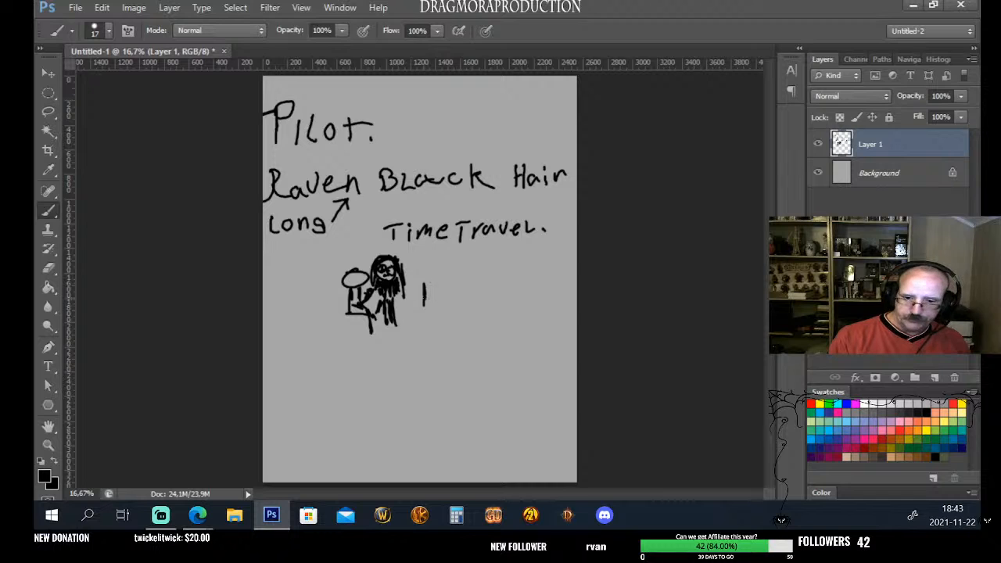
{"action": "mouse_move", "coordinate": [425, 284]}
{"action": "left_mouse_down"}
{"action": "mouse_move", "coordinate": [443, 283]}
{"action": "mouse_move", "coordinate": [443, 306]}
{"action": "left_mouse_up"}
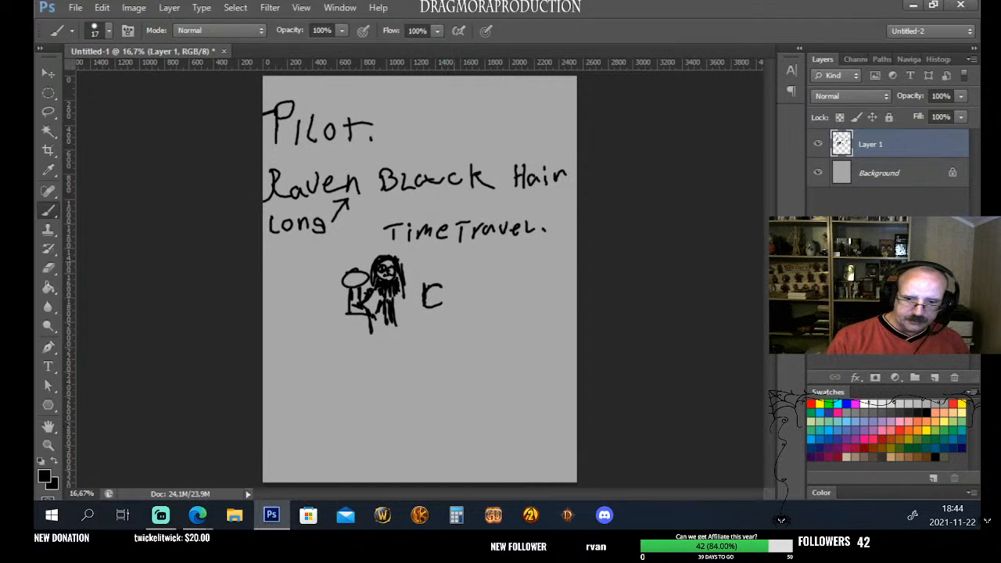
{"action": "mouse_move", "coordinate": [429, 260]}
{"action": "left_mouse_down"}
{"action": "mouse_move", "coordinate": [453, 270]}
{"action": "mouse_move", "coordinate": [460, 255]}
{"action": "mouse_move", "coordinate": [467, 269]}
{"action": "mouse_move", "coordinate": [469, 256]}
{"action": "mouse_move", "coordinate": [468, 272]}
{"action": "left_mouse_up"}
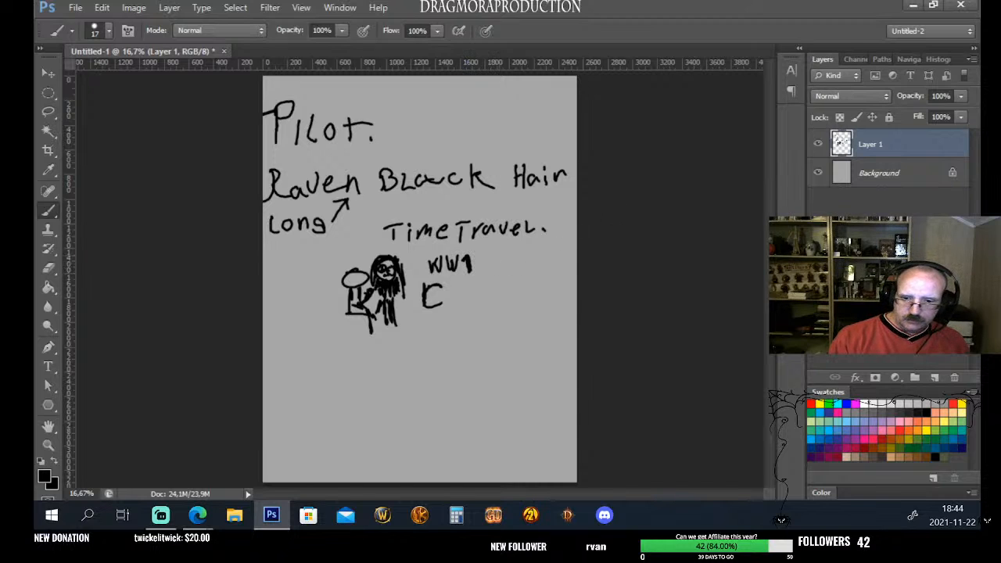
{"action": "left_click_drag", "start_coordinate": [489, 255], "coordinate": [493, 264]}
{"action": "left_click", "coordinate": [494, 267]}
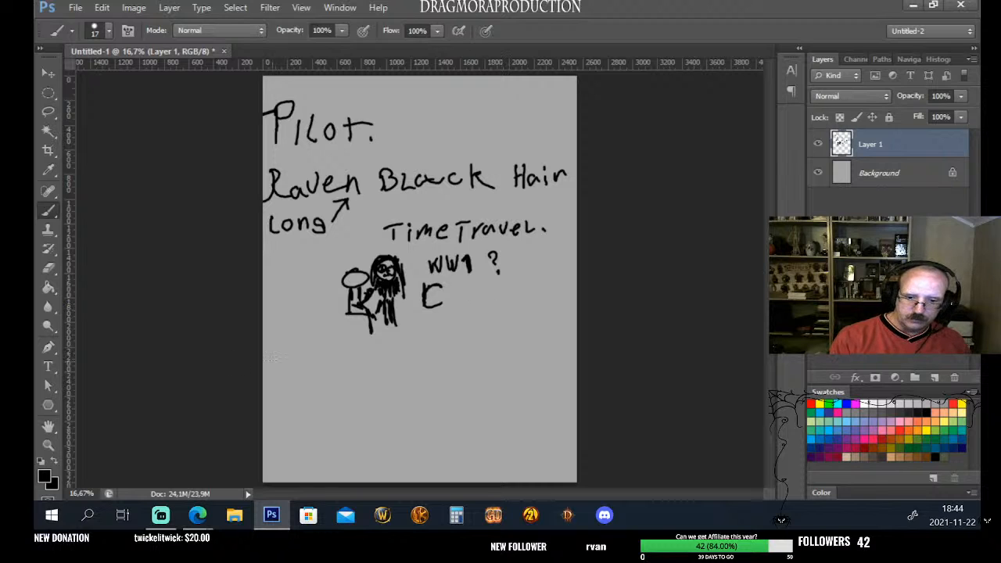
Draw two short vertical timeline marks at opposite sides of the lower canvas and handwrite "2022" above the right-hand one
{"action": "left_click_drag", "start_coordinate": [273, 361], "coordinate": [273, 379]}
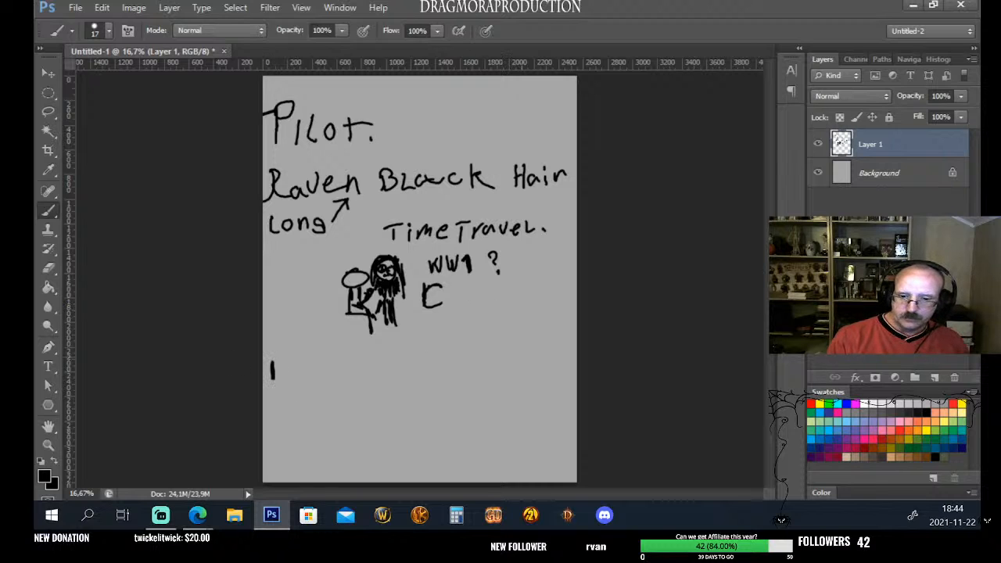
{"action": "left_click_drag", "start_coordinate": [523, 354], "coordinate": [523, 369]}
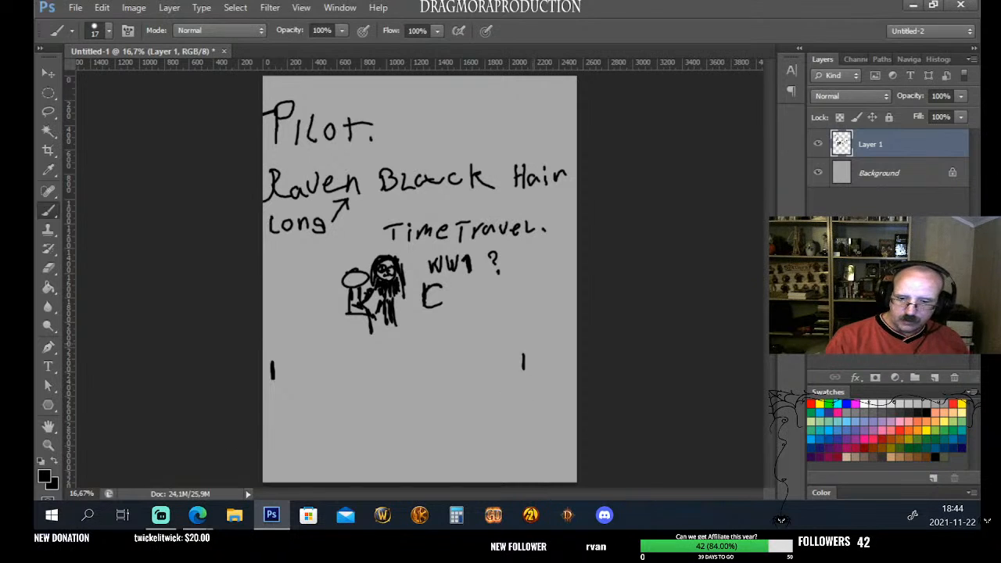
{"action": "mouse_move", "coordinate": [504, 334]}
{"action": "left_mouse_down"}
{"action": "mouse_move", "coordinate": [534, 329]}
{"action": "mouse_move", "coordinate": [545, 342]}
{"action": "mouse_move", "coordinate": [568, 341]}
{"action": "left_mouse_up"}
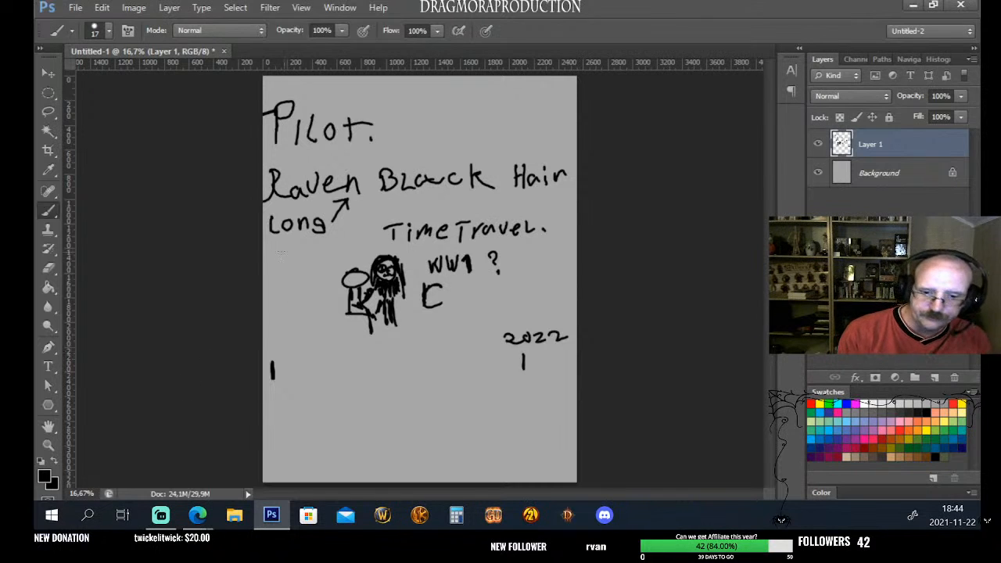
Handwrite the clothing notes "Scarf" and "Bomber Jacket" below "Long"
{"action": "mouse_move", "coordinate": [283, 252]}
{"action": "left_mouse_down"}
{"action": "mouse_move", "coordinate": [272, 269]}
{"action": "mouse_move", "coordinate": [334, 259]}
{"action": "left_mouse_up"}
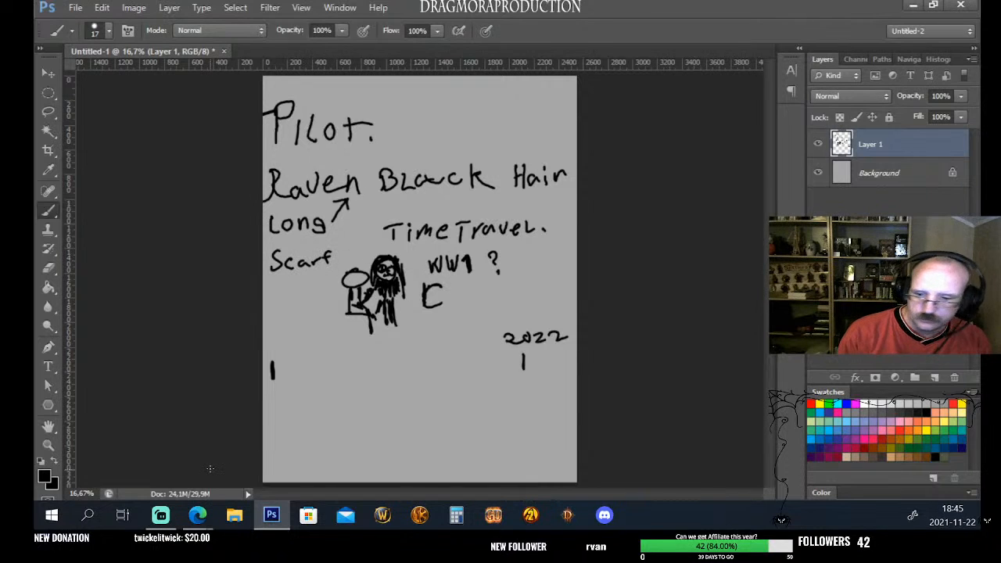
{"action": "left_click_drag", "start_coordinate": [272, 282], "coordinate": [271, 297]}
{"action": "mouse_move", "coordinate": [271, 282]}
{"action": "left_mouse_down"}
{"action": "mouse_move", "coordinate": [272, 295]}
{"action": "mouse_move", "coordinate": [311, 297]}
{"action": "mouse_move", "coordinate": [330, 284]}
{"action": "mouse_move", "coordinate": [333, 292]}
{"action": "mouse_move", "coordinate": [337, 277]}
{"action": "left_mouse_up"}
{"action": "mouse_move", "coordinate": [274, 303]}
{"action": "left_mouse_down"}
{"action": "mouse_move", "coordinate": [273, 316]}
{"action": "mouse_move", "coordinate": [266, 311]}
{"action": "left_mouse_up"}
{"action": "mouse_move", "coordinate": [267, 303]}
{"action": "left_mouse_down"}
{"action": "mouse_move", "coordinate": [296, 316]}
{"action": "mouse_move", "coordinate": [342, 304]}
{"action": "left_mouse_up"}
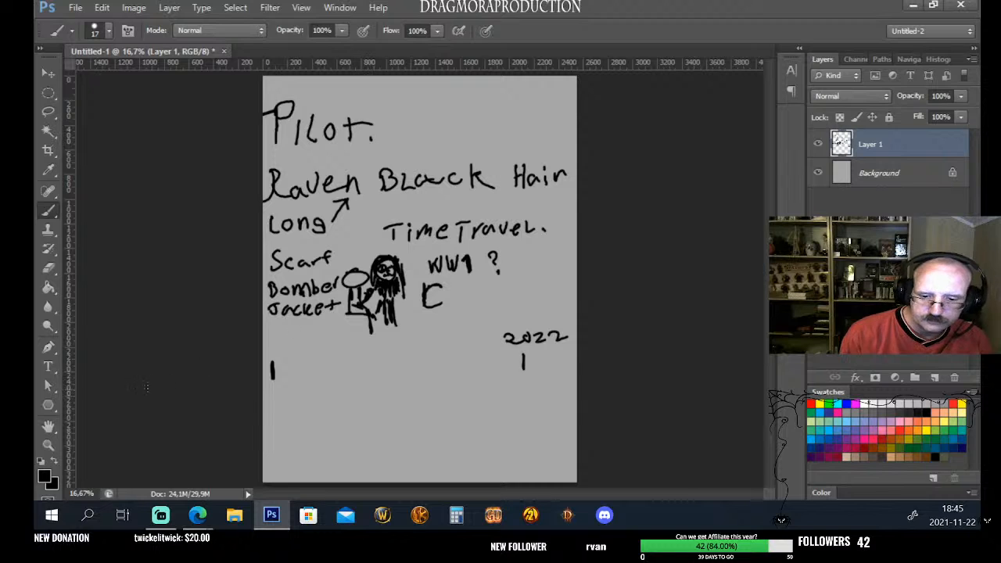
{"action": "mouse_move", "coordinate": [280, 325]}
{"action": "left_mouse_down"}
{"action": "mouse_move", "coordinate": [270, 338]}
{"action": "mouse_move", "coordinate": [291, 327]}
{"action": "mouse_move", "coordinate": [294, 336]}
{"action": "left_mouse_up"}
{"action": "left_click_drag", "start_coordinate": [296, 327], "coordinate": [299, 334]}
{"action": "left_click", "coordinate": [296, 323]}
{"action": "left_click_drag", "start_coordinate": [300, 334], "coordinate": [319, 330]}
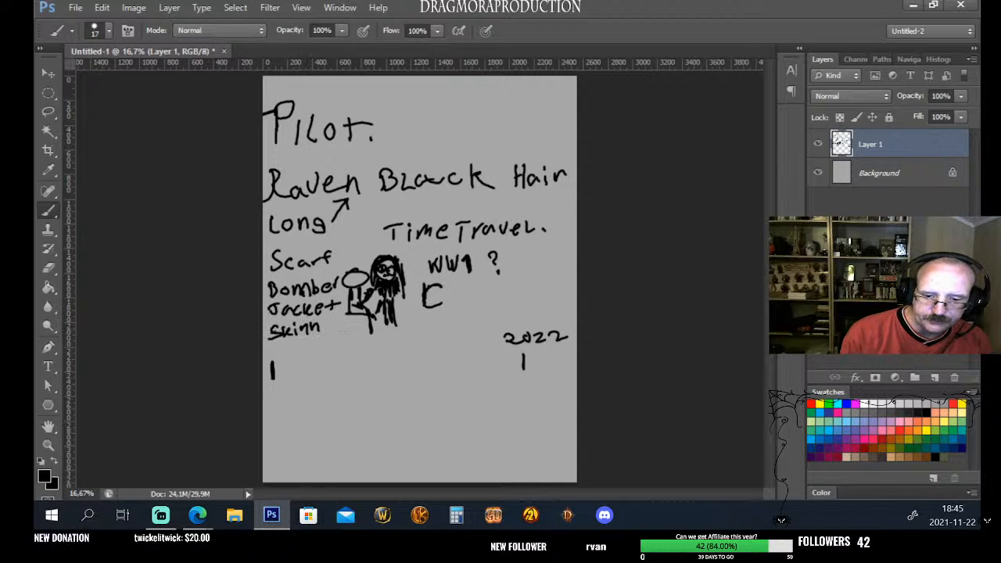
{"action": "key", "text": "ctrl+alt+z"}
{"action": "key", "text": "ctrl+alt+z"}
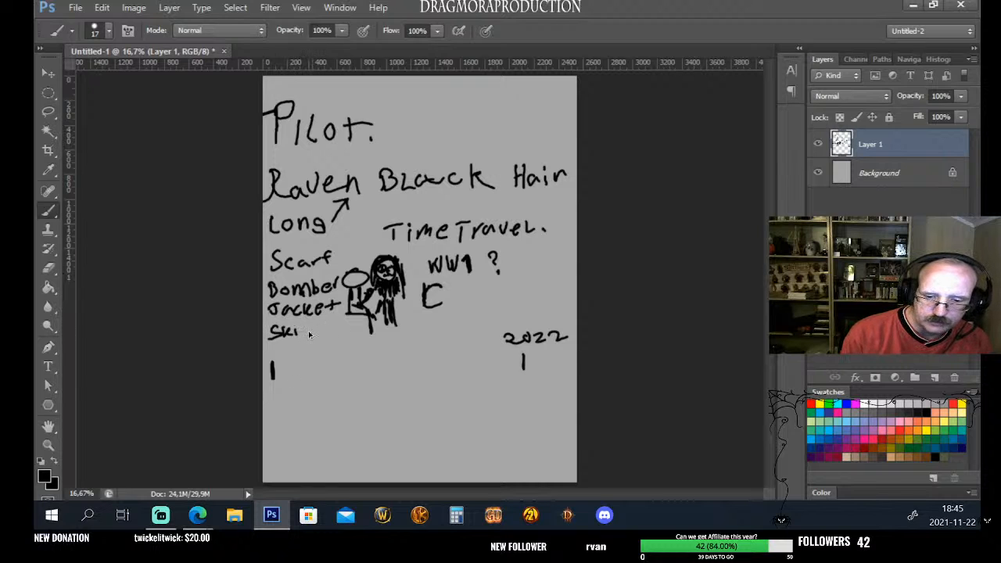
{"action": "key", "text": "ctrl+alt+z"}
{"action": "key", "text": "ctrl+alt+z"}
{"action": "key", "text": "ctrl+alt+z"}
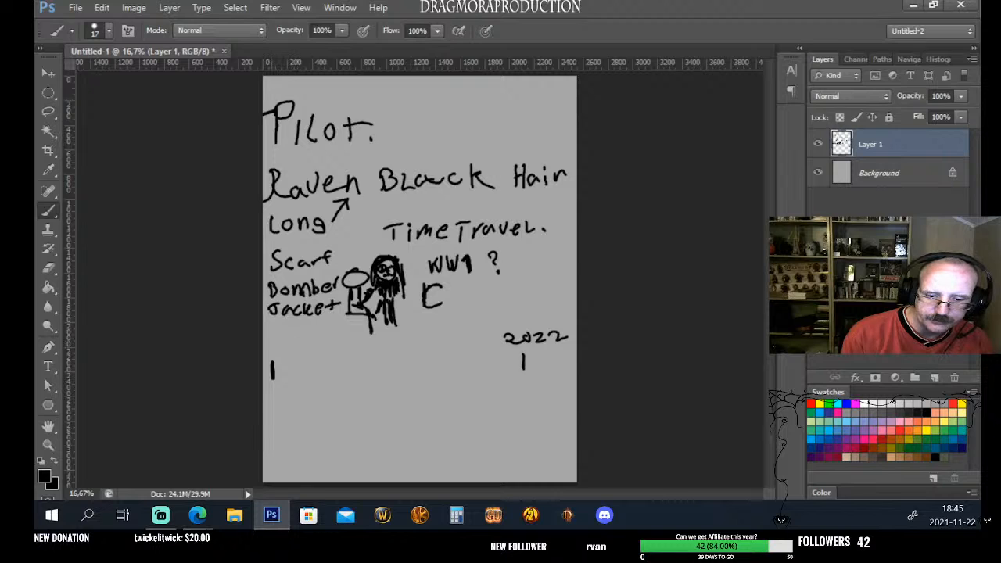
Handwrite "Leather" directly below "Bomber Jacket"
{"action": "mouse_move", "coordinate": [271, 326]}
{"action": "left_mouse_down"}
{"action": "mouse_move", "coordinate": [271, 341]}
{"action": "mouse_move", "coordinate": [317, 330]}
{"action": "left_mouse_up"}
{"action": "mouse_move", "coordinate": [316, 331]}
{"action": "left_mouse_down"}
{"action": "mouse_move", "coordinate": [326, 331]}
{"action": "mouse_move", "coordinate": [317, 338]}
{"action": "left_mouse_up"}
{"action": "left_click_drag", "start_coordinate": [325, 324], "coordinate": [325, 335]}
{"action": "left_click_drag", "start_coordinate": [334, 330], "coordinate": [341, 334]}
{"action": "left_click_drag", "start_coordinate": [345, 326], "coordinate": [354, 324]}
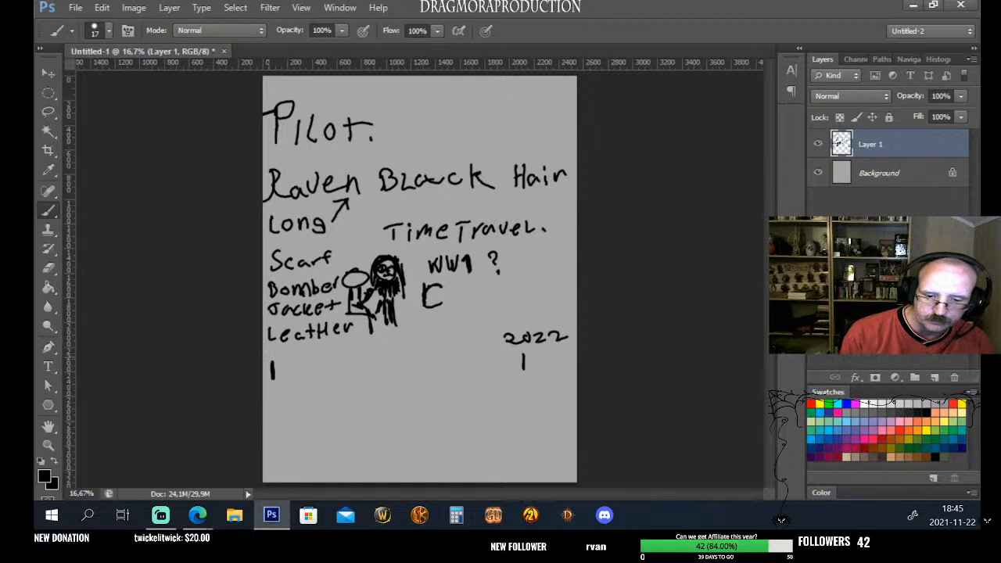
Handwrite "Fur, Wool" below "Leather", building the first letter over the existing vertical mark
{"action": "left_click_drag", "start_coordinate": [271, 358], "coordinate": [282, 355]}
{"action": "left_click_drag", "start_coordinate": [273, 366], "coordinate": [312, 352]}
{"action": "left_click", "coordinate": [313, 364]}
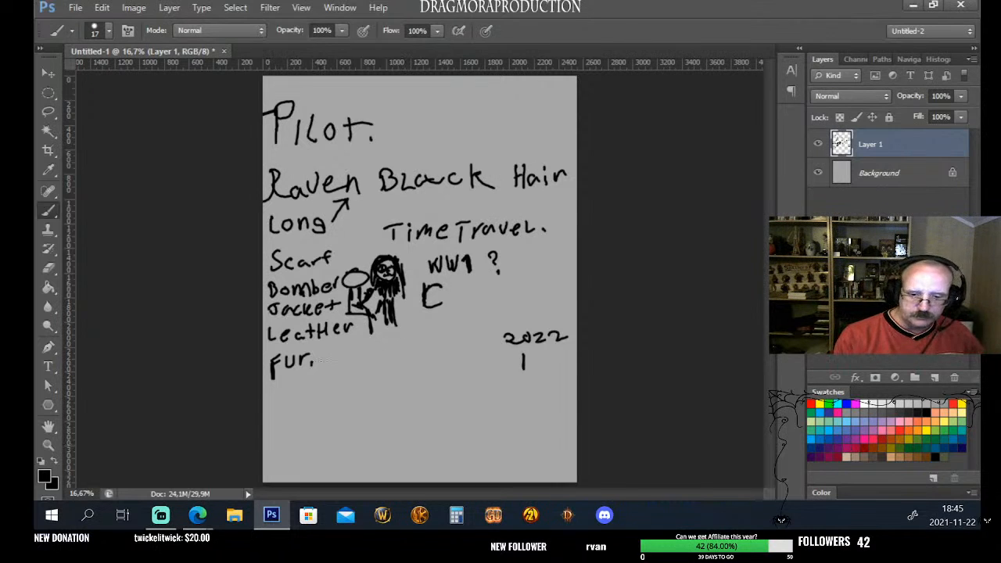
{"action": "mouse_move", "coordinate": [319, 349]}
{"action": "left_mouse_down"}
{"action": "mouse_move", "coordinate": [324, 363]}
{"action": "mouse_move", "coordinate": [335, 347]}
{"action": "mouse_move", "coordinate": [347, 357]}
{"action": "mouse_move", "coordinate": [362, 351]}
{"action": "left_mouse_up"}
{"action": "left_click_drag", "start_coordinate": [367, 341], "coordinate": [377, 357]}
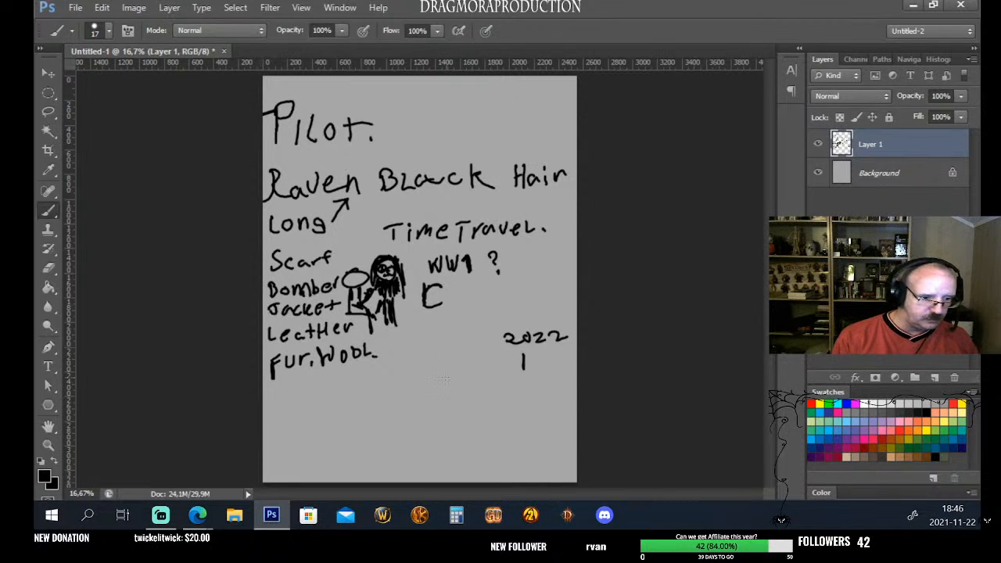
Handwrite the color note "Brown." below the fur and wool line
{"action": "mouse_move", "coordinate": [283, 383]}
{"action": "left_mouse_down"}
{"action": "mouse_move", "coordinate": [284, 401]}
{"action": "mouse_move", "coordinate": [310, 384]}
{"action": "left_mouse_up"}
{"action": "mouse_move", "coordinate": [319, 384]}
{"action": "left_mouse_down"}
{"action": "mouse_move", "coordinate": [325, 391]}
{"action": "mouse_move", "coordinate": [338, 375]}
{"action": "mouse_move", "coordinate": [353, 383]}
{"action": "left_mouse_up"}
{"action": "left_click", "coordinate": [356, 384]}
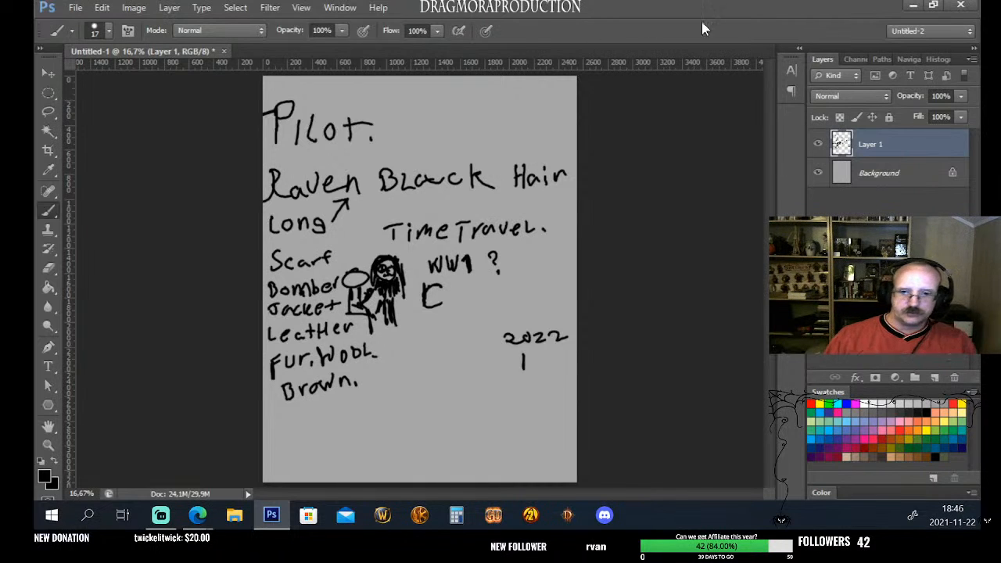
{"action": "left_click", "coordinate": [197, 516]}
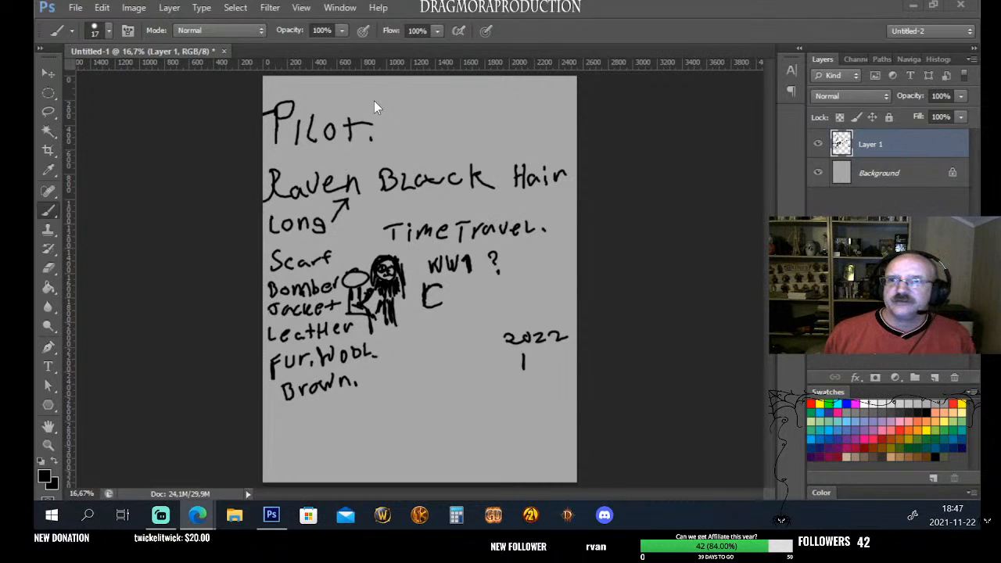
Add a new layer above the handwritten notes and hide Layer 1
{"action": "left_click", "coordinate": [934, 377]}
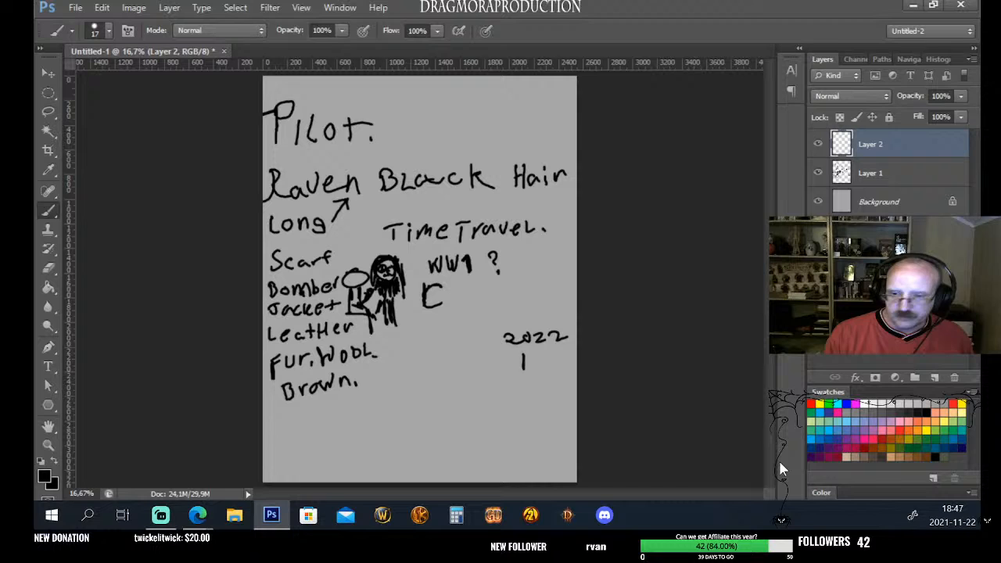
{"action": "left_click", "coordinate": [819, 173]}
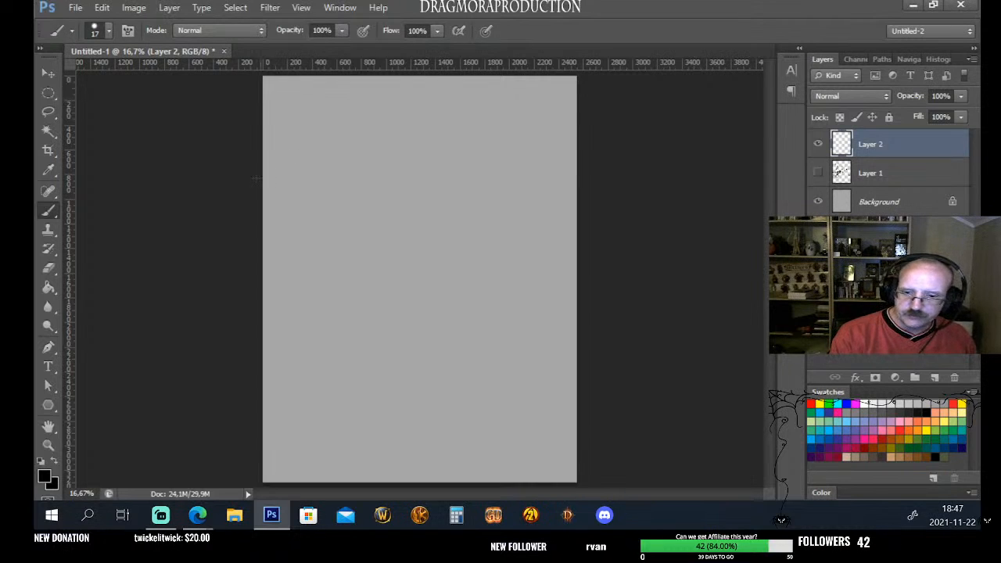
Reduce the brush size to 8 px for drawing on Layer 2
{"action": "left_click", "coordinate": [109, 33]}
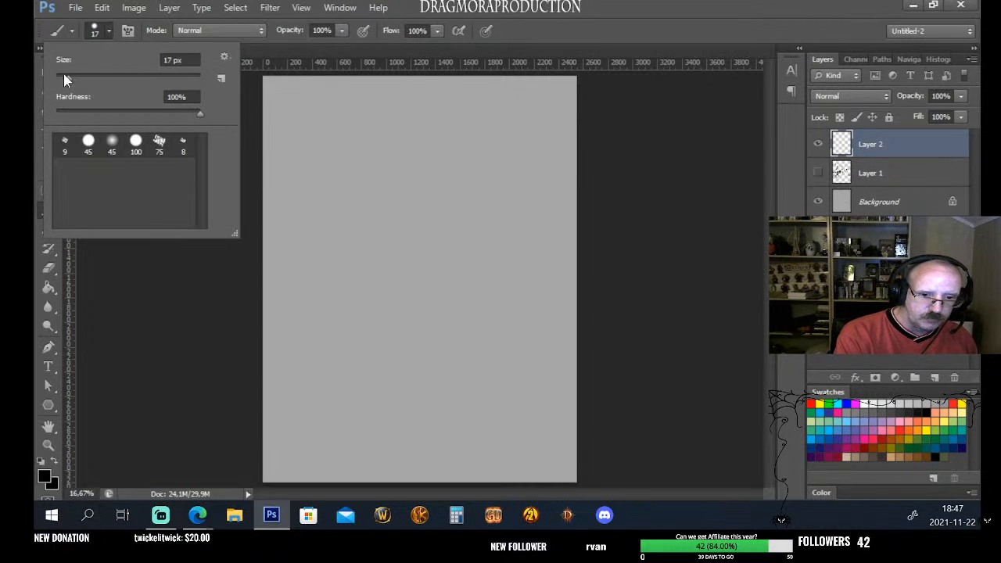
{"action": "left_click_drag", "start_coordinate": [65, 76], "coordinate": [61, 77]}
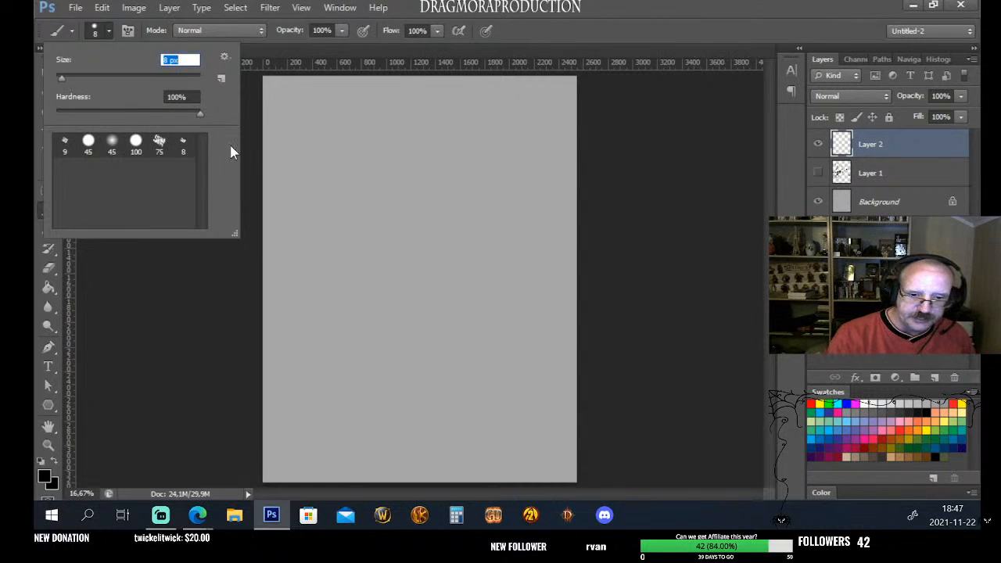
{"action": "left_click", "coordinate": [176, 366]}
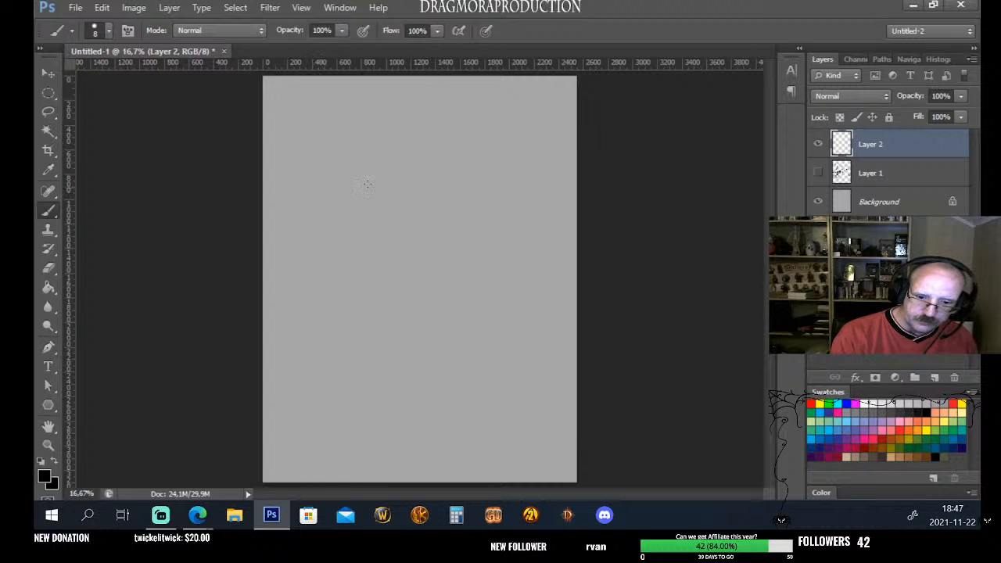
{"action": "mouse_move", "coordinate": [339, 112]}
{"action": "left_mouse_down"}
{"action": "mouse_move", "coordinate": [305, 178]}
{"action": "mouse_move", "coordinate": [337, 115]}
{"action": "left_mouse_up"}
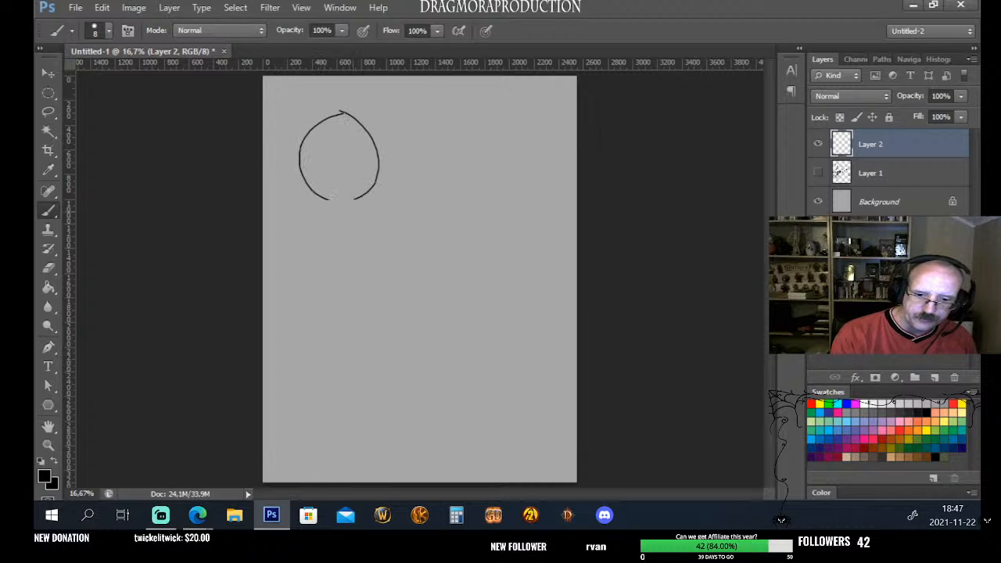
{"action": "key", "text": "ctrl+alt+z"}
{"action": "key", "text": "ctrl+alt+z"}
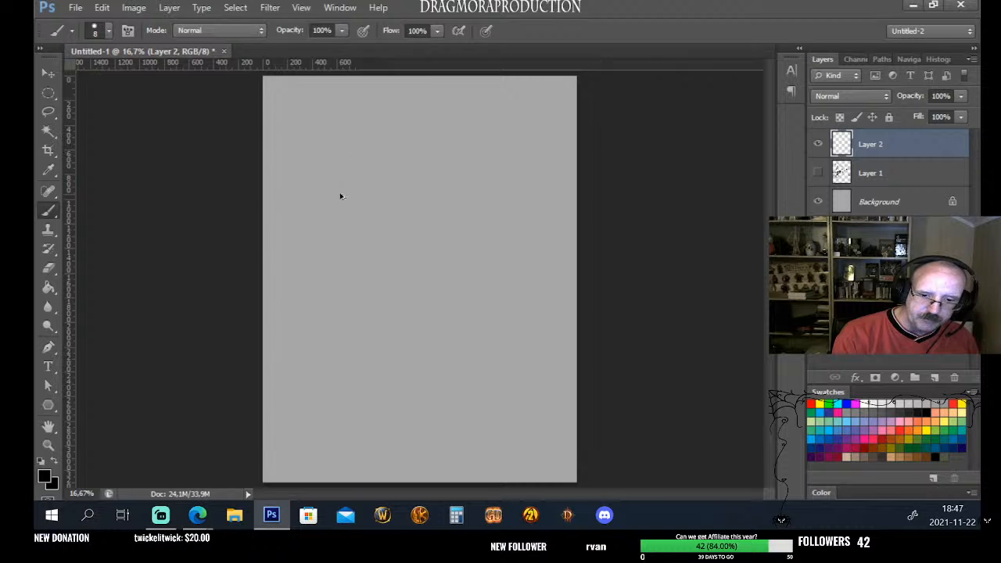
Reduce the brush size to 6 px and draw a wide oval for the head in the canvas's upper-left area
{"action": "left_click", "coordinate": [109, 31]}
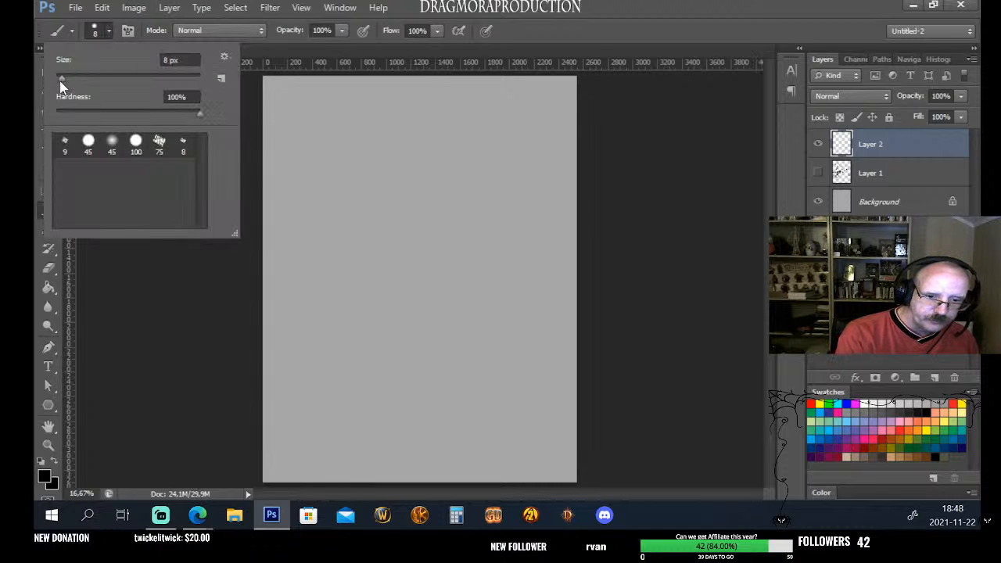
{"action": "left_click_drag", "start_coordinate": [61, 81], "coordinate": [59, 81]}
{"action": "left_click", "coordinate": [176, 313]}
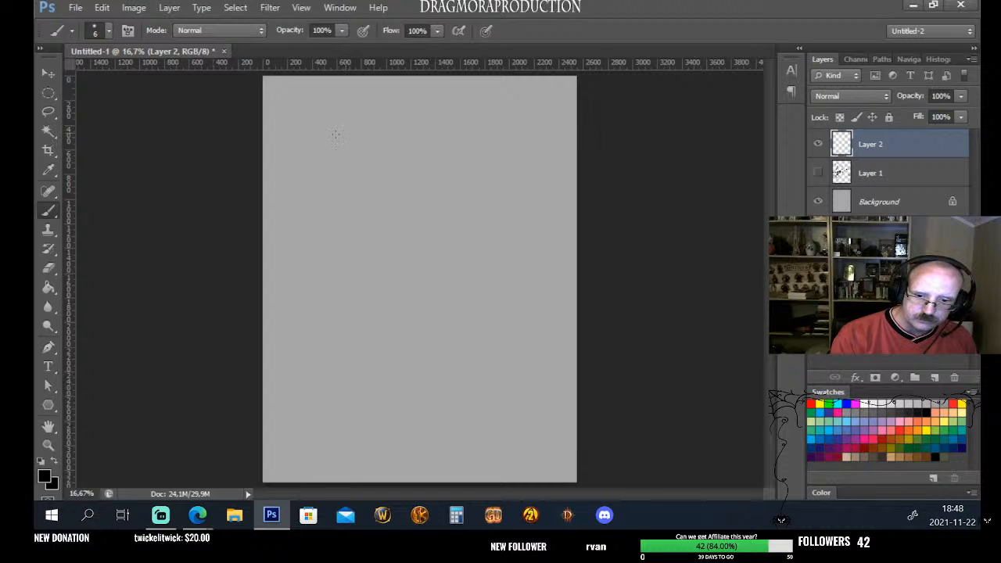
{"action": "mouse_move", "coordinate": [313, 143]}
{"action": "left_mouse_down"}
{"action": "mouse_move", "coordinate": [402, 154]}
{"action": "mouse_move", "coordinate": [311, 140]}
{"action": "left_mouse_up"}
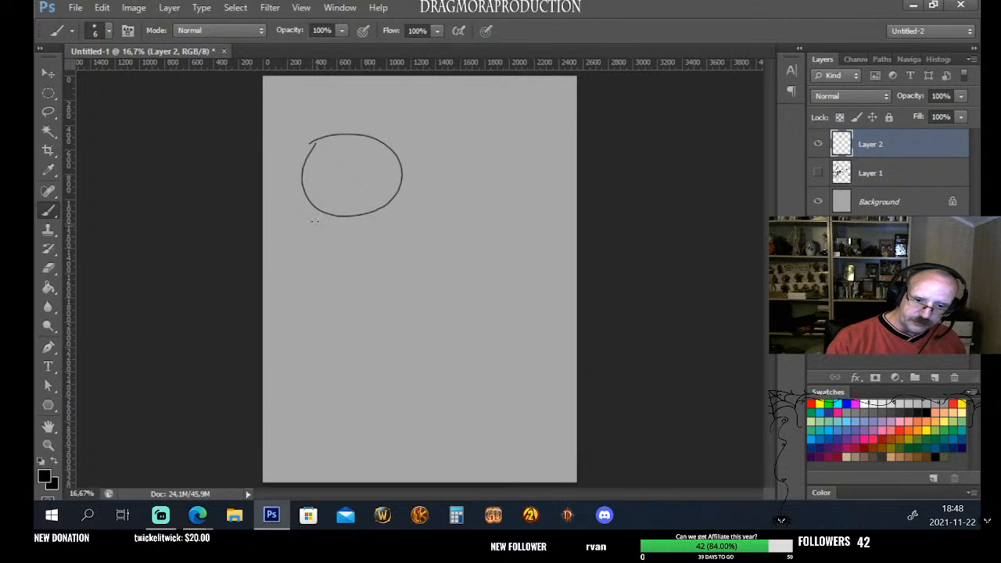
{"action": "left_click_drag", "start_coordinate": [302, 183], "coordinate": [320, 224]}
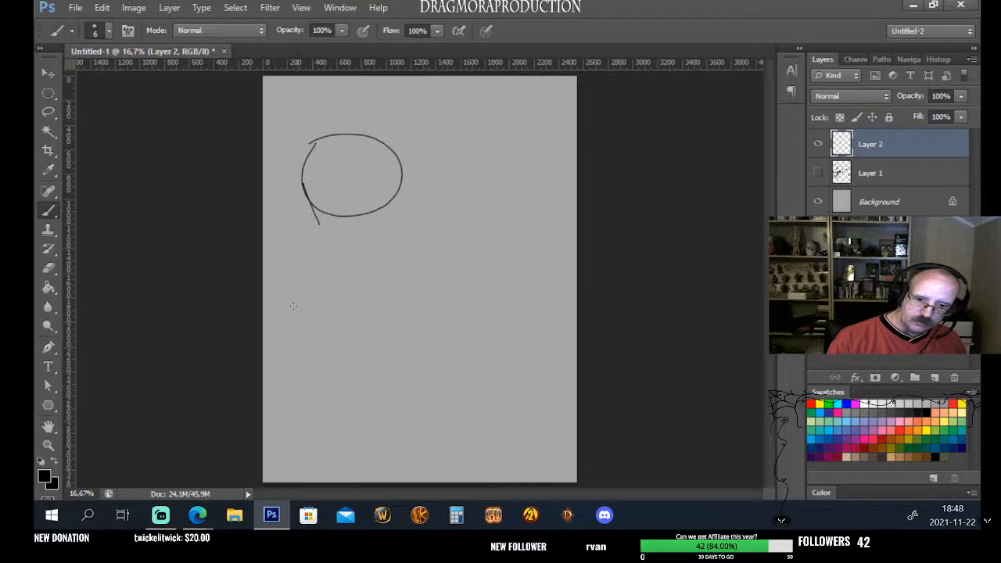
{"action": "key", "text": "ctrl+z"}
{"action": "left_click_drag", "start_coordinate": [303, 187], "coordinate": [327, 234]}
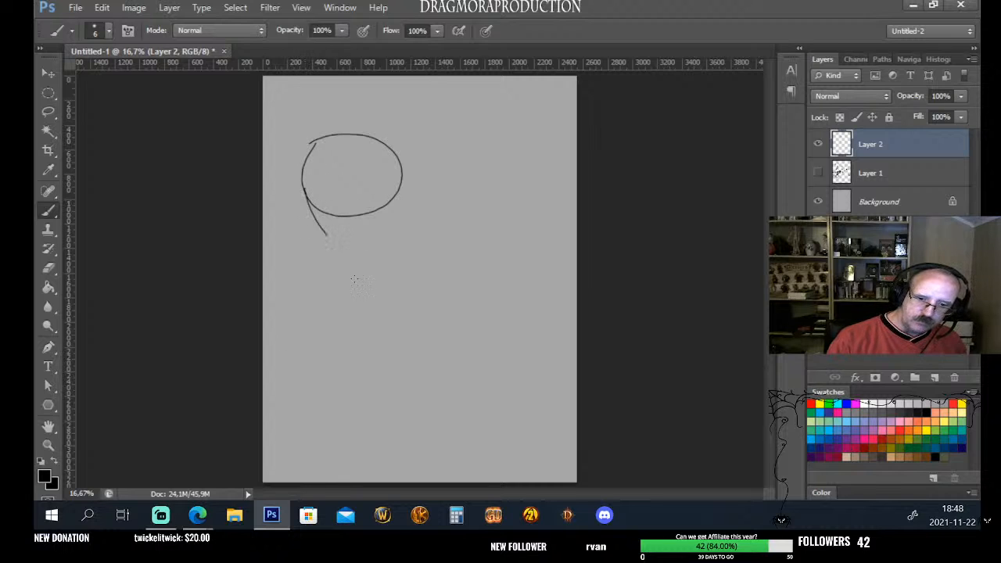
{"action": "key", "text": "ctrl+z"}
Sketch the jaw below the head oval, tapering both cheek lines down to a narrow chin
{"action": "left_click_drag", "start_coordinate": [302, 184], "coordinate": [324, 251]}
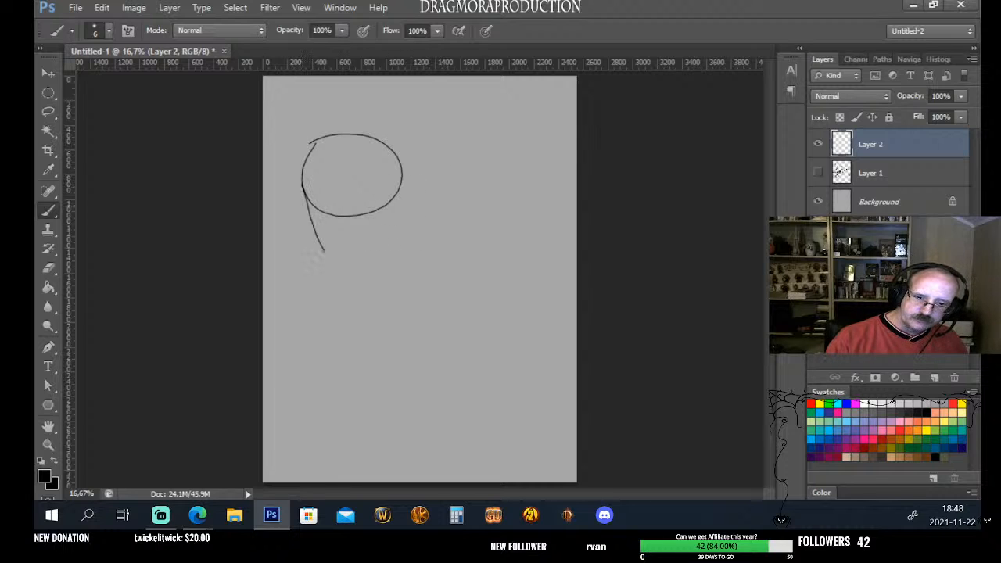
{"action": "left_click_drag", "start_coordinate": [400, 185], "coordinate": [385, 226]}
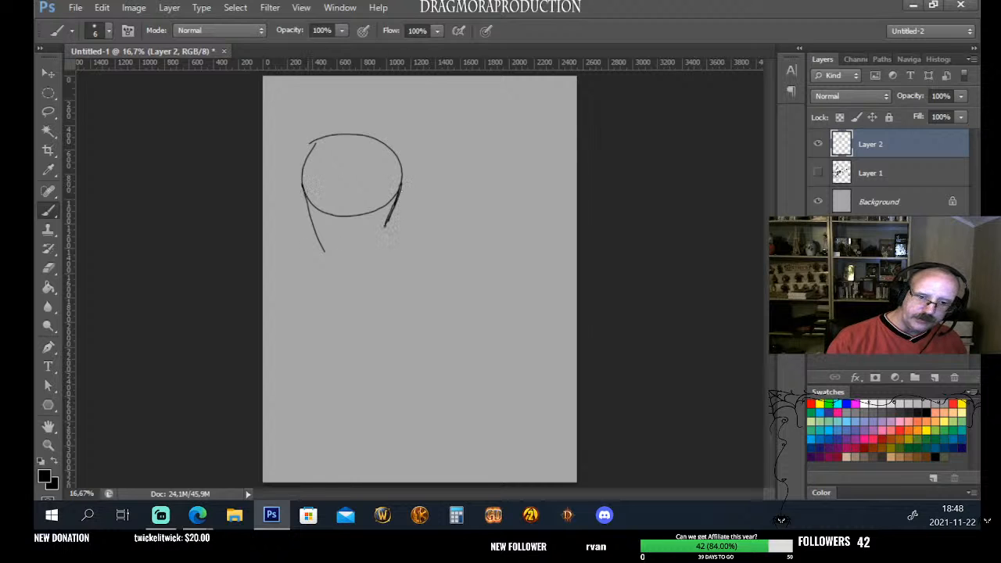
{"action": "left_click_drag", "start_coordinate": [303, 200], "coordinate": [313, 241]}
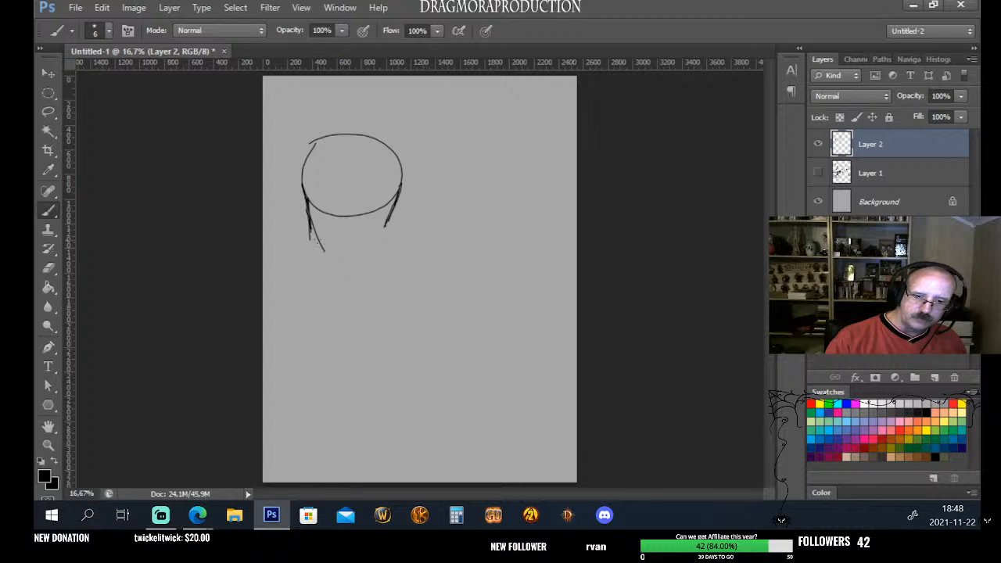
{"action": "mouse_move", "coordinate": [313, 234]}
{"action": "left_mouse_down"}
{"action": "mouse_move", "coordinate": [332, 260]}
{"action": "mouse_move", "coordinate": [373, 259]}
{"action": "left_mouse_up"}
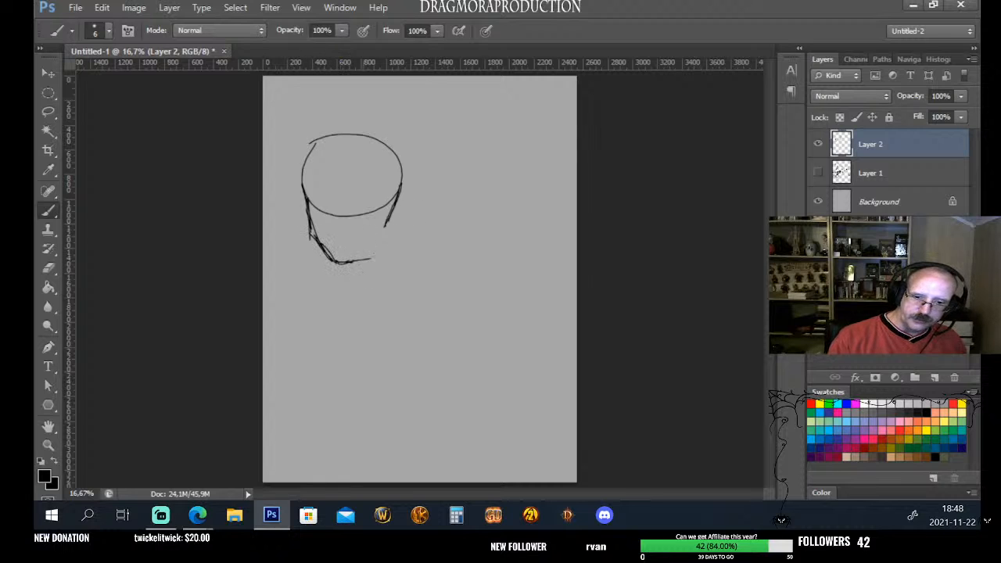
{"action": "mouse_move", "coordinate": [384, 225]}
{"action": "left_mouse_down"}
{"action": "mouse_move", "coordinate": [368, 258]}
{"action": "mouse_move", "coordinate": [354, 258]}
{"action": "left_mouse_up"}
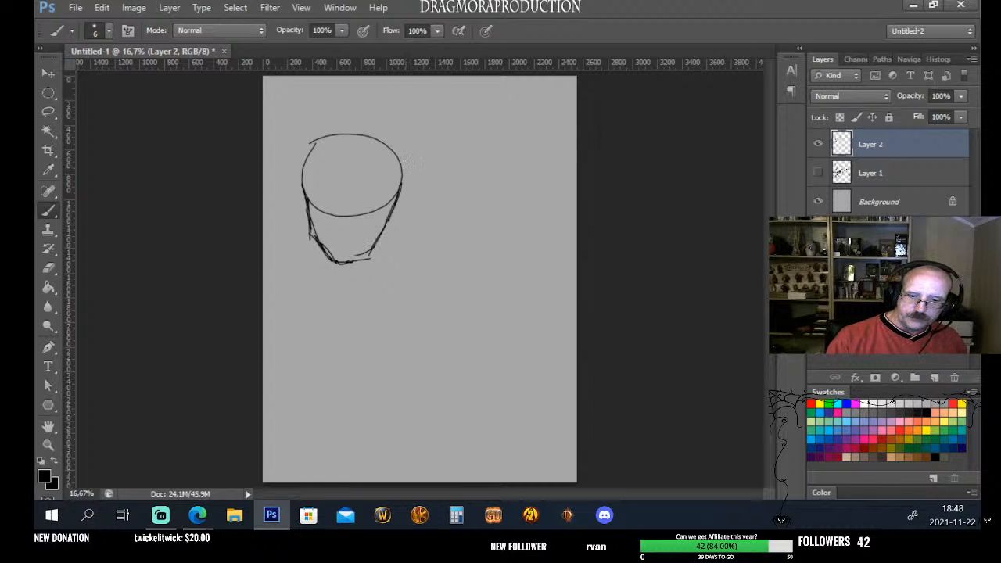
Sketch a narrow ear on the head's right side, erase the overlapping jaw line, and redraw the jaw from the ear's base
{"action": "mouse_move", "coordinate": [399, 162]}
{"action": "left_mouse_down"}
{"action": "mouse_move", "coordinate": [388, 203]}
{"action": "mouse_move", "coordinate": [396, 154]}
{"action": "left_mouse_up"}
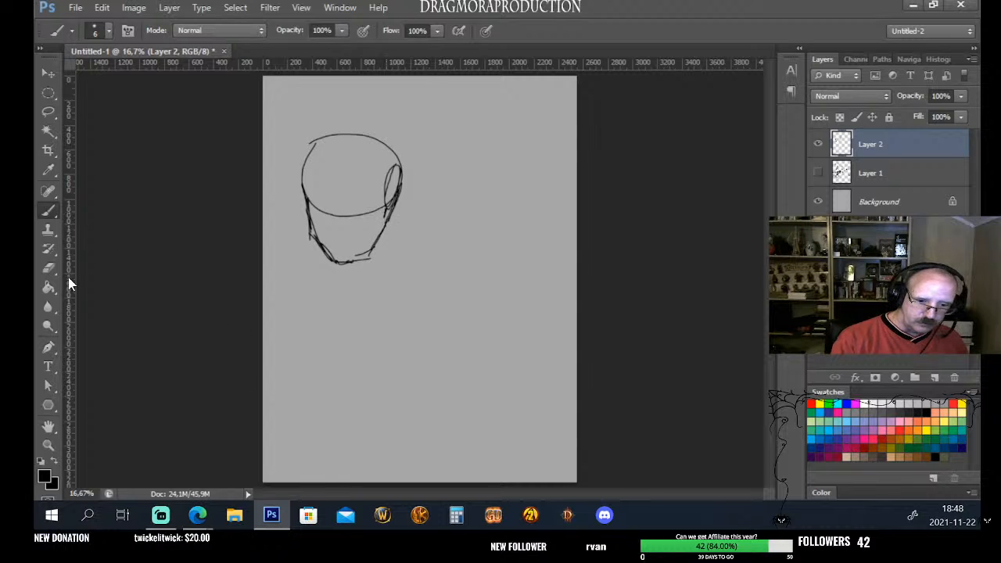
{"action": "left_click", "coordinate": [49, 268]}
{"action": "mouse_move", "coordinate": [394, 206]}
{"action": "left_mouse_down"}
{"action": "mouse_move", "coordinate": [381, 221]}
{"action": "mouse_move", "coordinate": [396, 199]}
{"action": "left_mouse_up"}
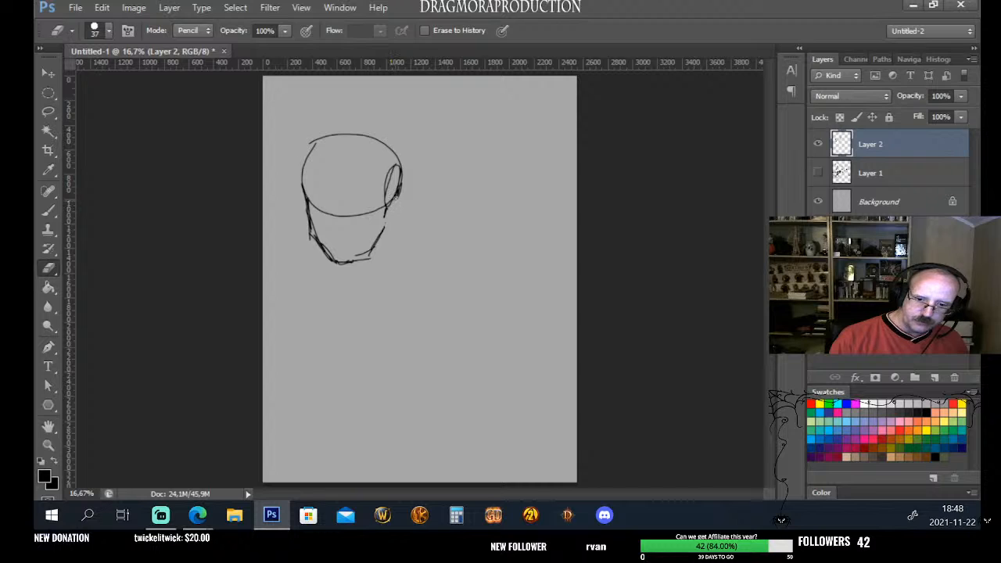
{"action": "left_click", "coordinate": [48, 210]}
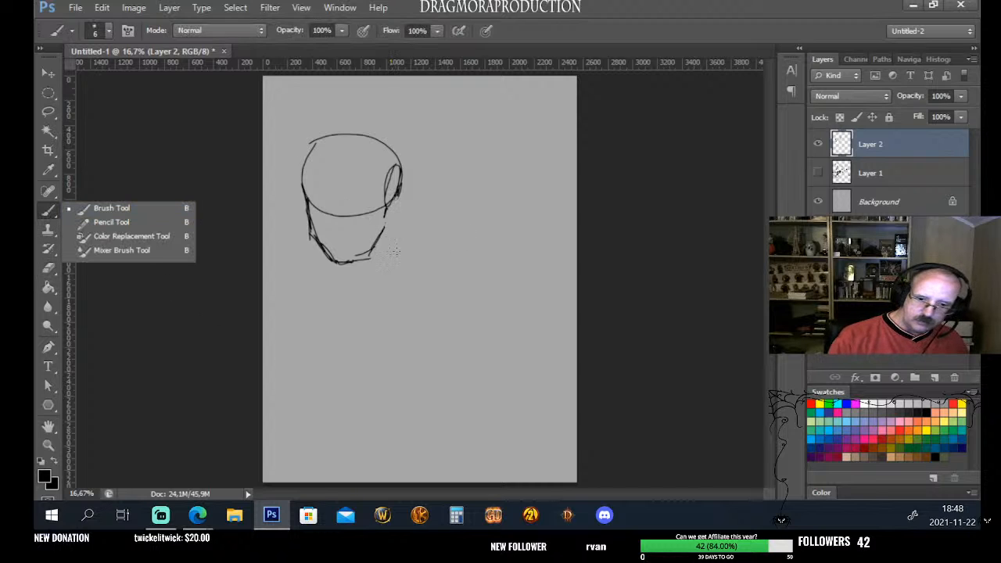
{"action": "left_click_drag", "start_coordinate": [384, 214], "coordinate": [380, 235]}
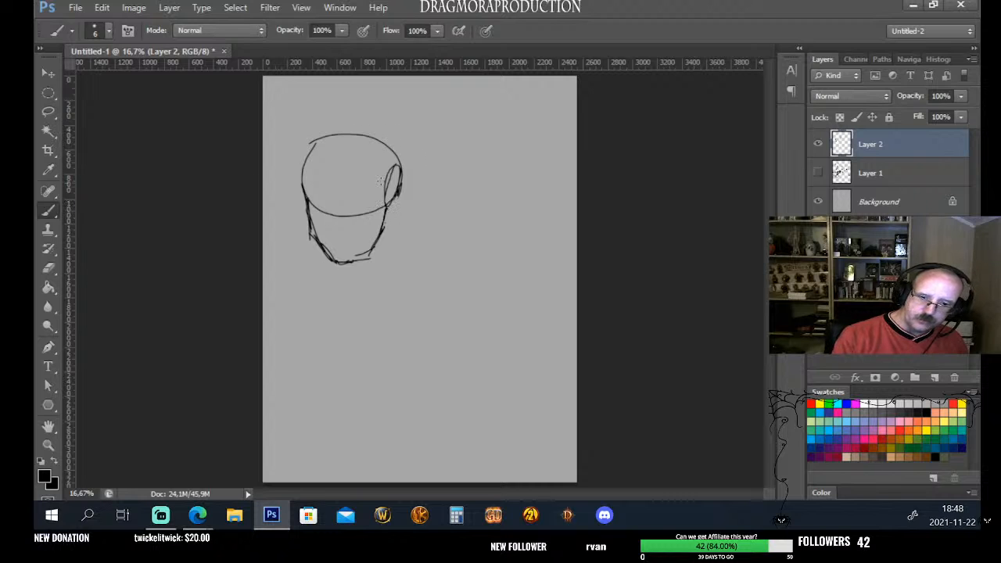
{"action": "mouse_move", "coordinate": [389, 191]}
{"action": "left_mouse_down"}
{"action": "mouse_move", "coordinate": [399, 184]}
{"action": "mouse_move", "coordinate": [393, 200]}
{"action": "left_mouse_up"}
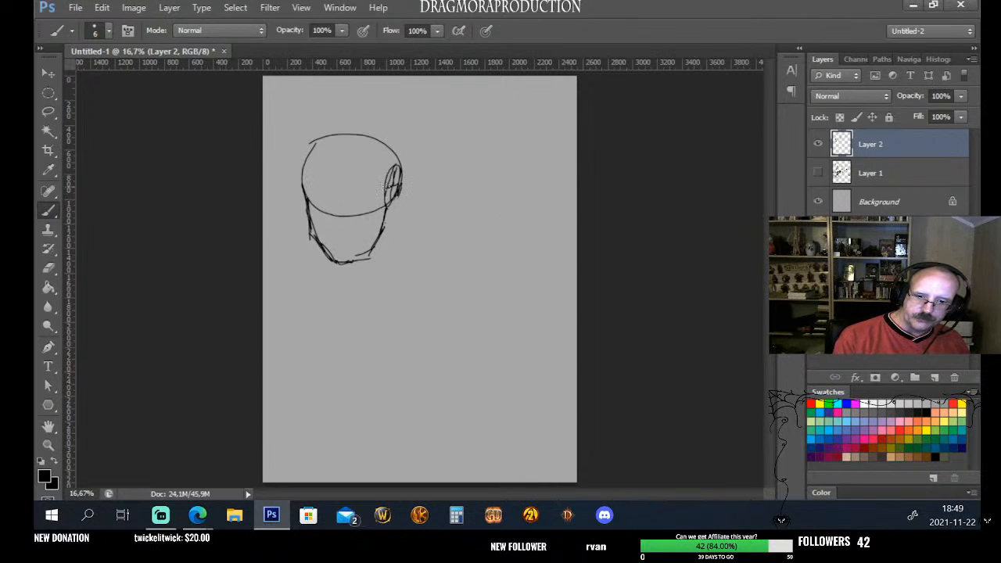
{"action": "left_click_drag", "start_coordinate": [303, 184], "coordinate": [369, 193]}
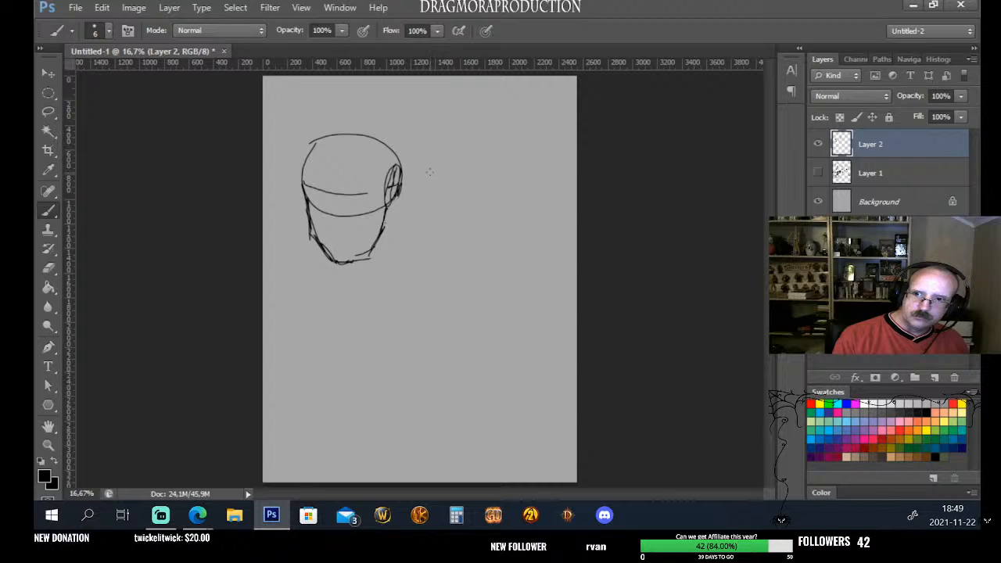
{"action": "key", "text": "ctrl+z"}
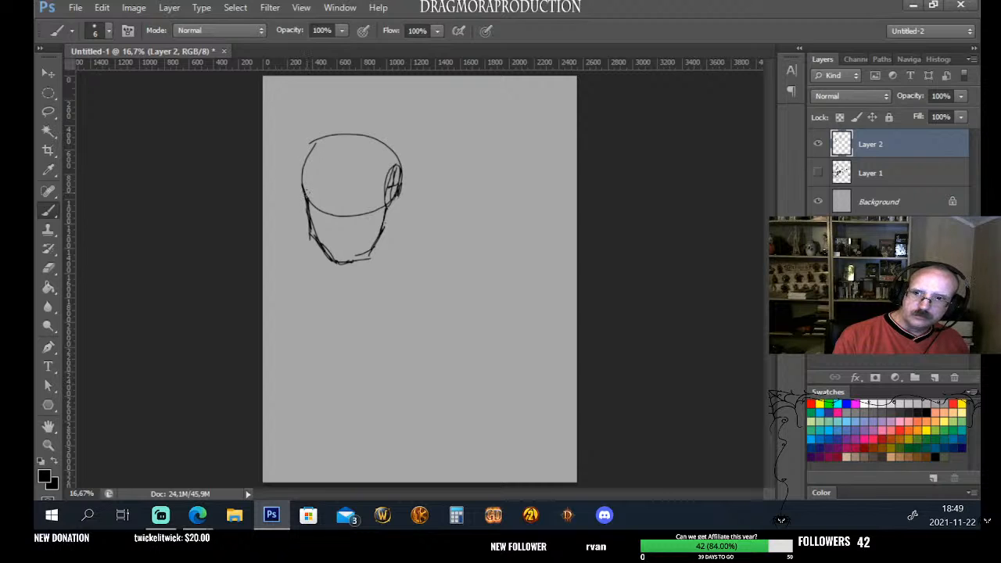
{"action": "left_click_drag", "start_coordinate": [307, 201], "coordinate": [399, 207]}
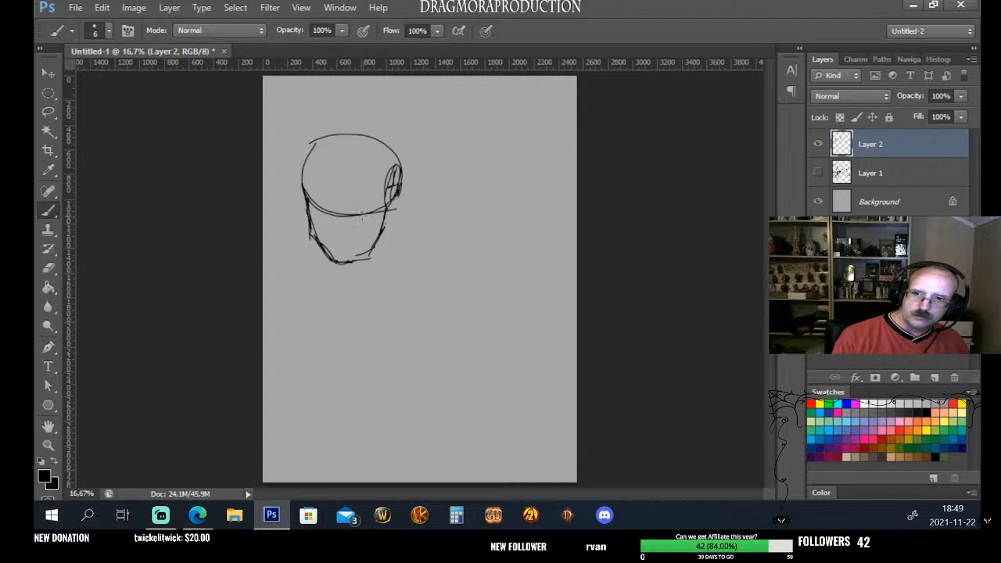
{"action": "left_click_drag", "start_coordinate": [303, 186], "coordinate": [400, 196]}
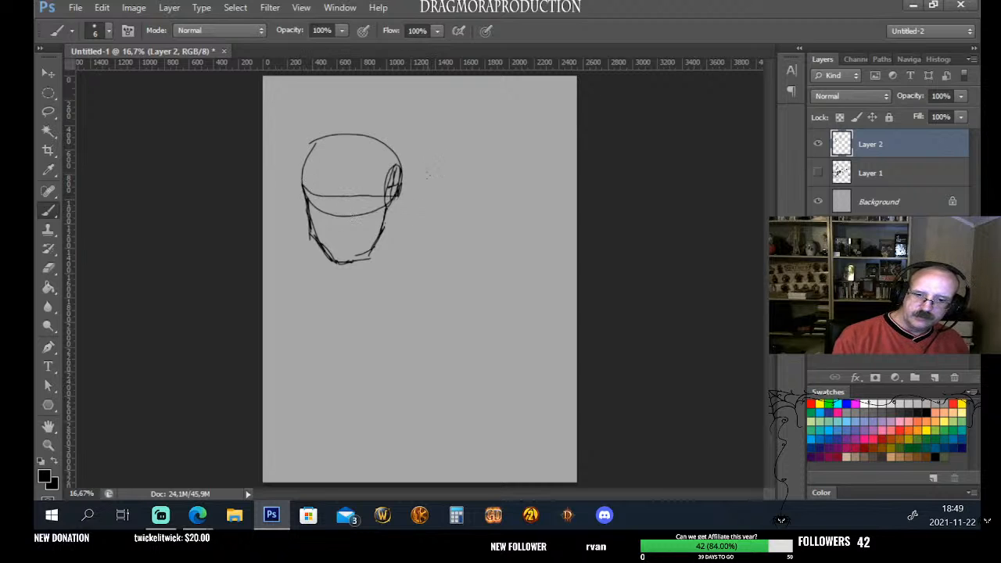
{"action": "key", "text": "ctrl+z"}
Draw a curved eye guideline across the face to the ear and sketch both narrow eyes on it
{"action": "mouse_move", "coordinate": [303, 188]}
{"action": "left_mouse_down"}
{"action": "mouse_move", "coordinate": [364, 193]}
{"action": "mouse_move", "coordinate": [399, 183]}
{"action": "left_mouse_up"}
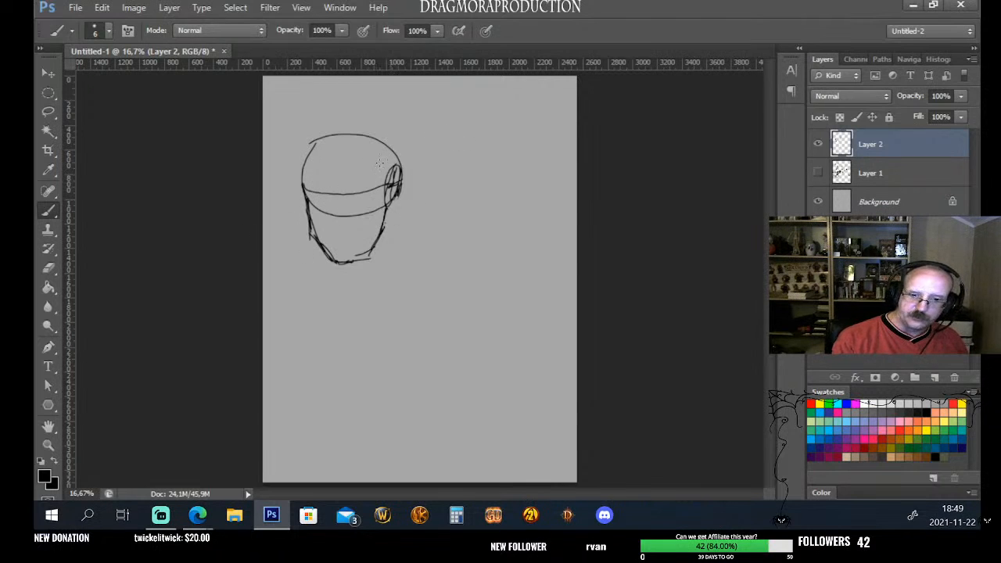
{"action": "mouse_move", "coordinate": [310, 190]}
{"action": "left_mouse_down"}
{"action": "mouse_move", "coordinate": [371, 188]}
{"action": "mouse_move", "coordinate": [313, 190]}
{"action": "mouse_move", "coordinate": [330, 194]}
{"action": "left_mouse_up"}
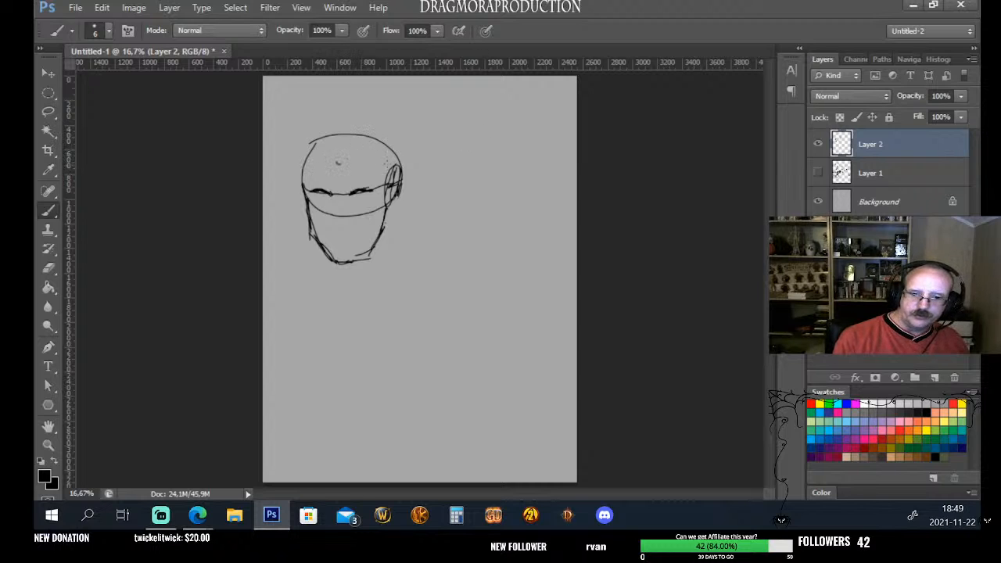
Sketch the goggle band across the forehead and start the lower curve of the left lens
{"action": "left_click_drag", "start_coordinate": [396, 161], "coordinate": [378, 166]}
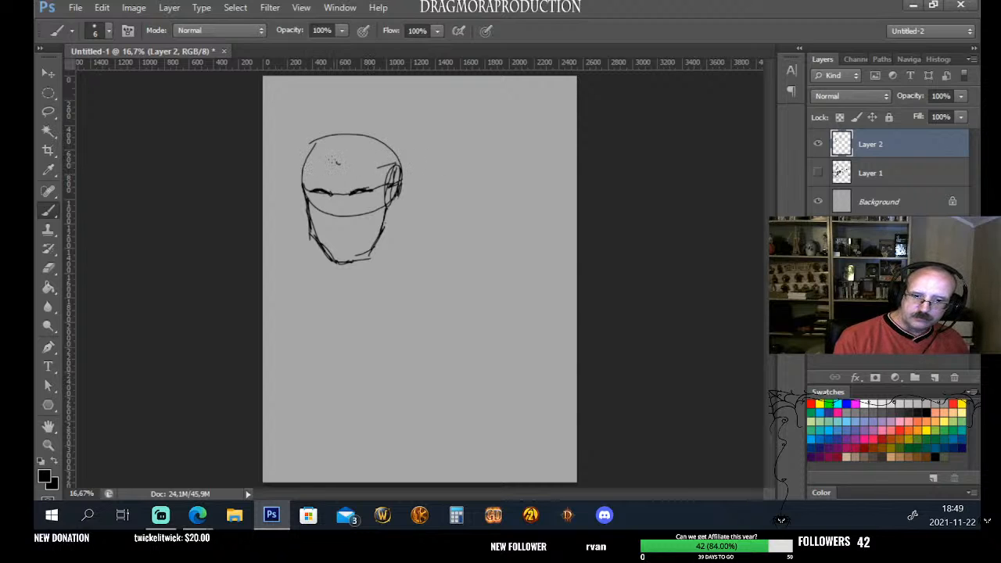
{"action": "left_click_drag", "start_coordinate": [306, 162], "coordinate": [395, 162]}
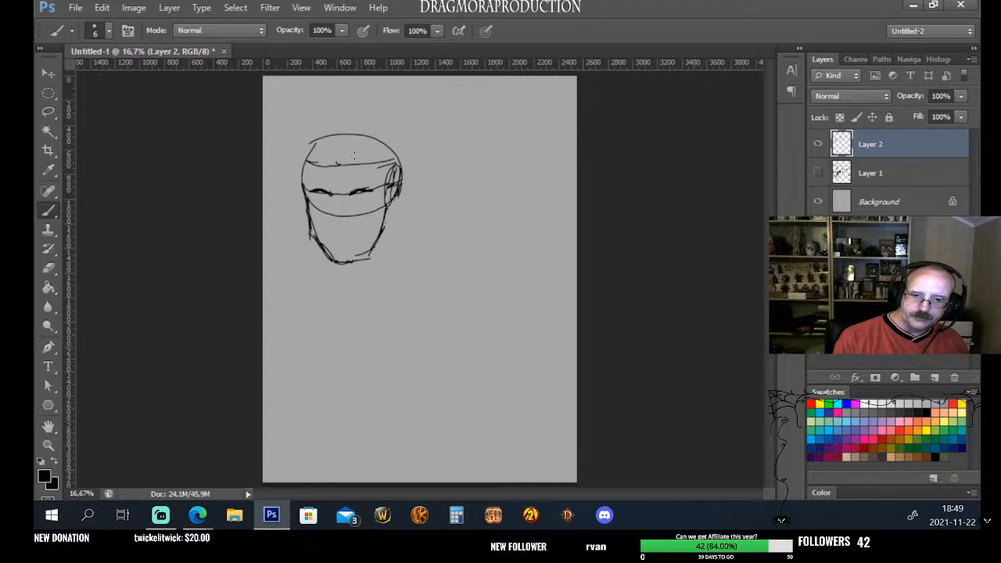
{"action": "left_click_drag", "start_coordinate": [332, 167], "coordinate": [398, 159]}
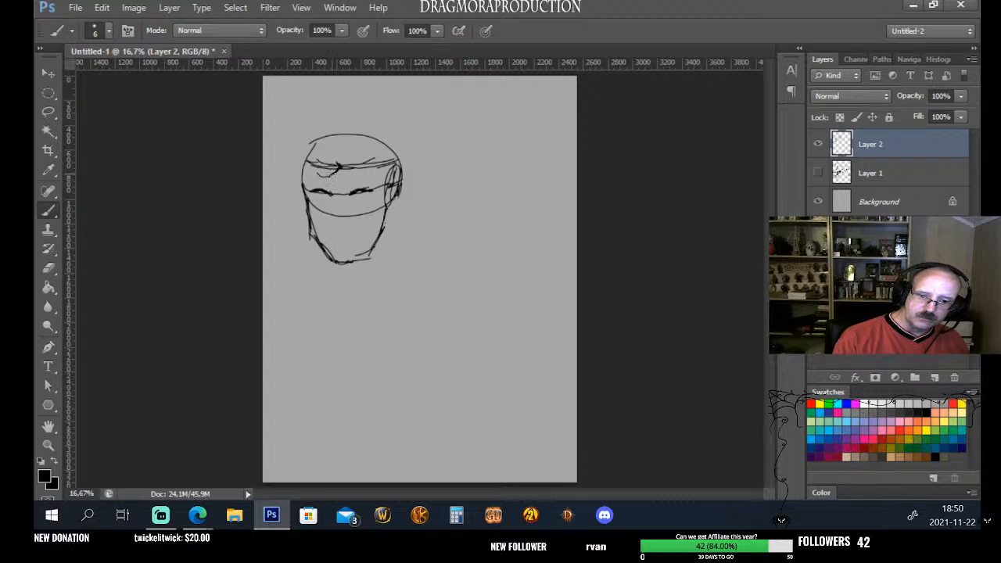
{"action": "mouse_move", "coordinate": [329, 175]}
{"action": "left_mouse_down"}
{"action": "mouse_move", "coordinate": [312, 163]}
{"action": "mouse_move", "coordinate": [338, 167]}
{"action": "left_mouse_up"}
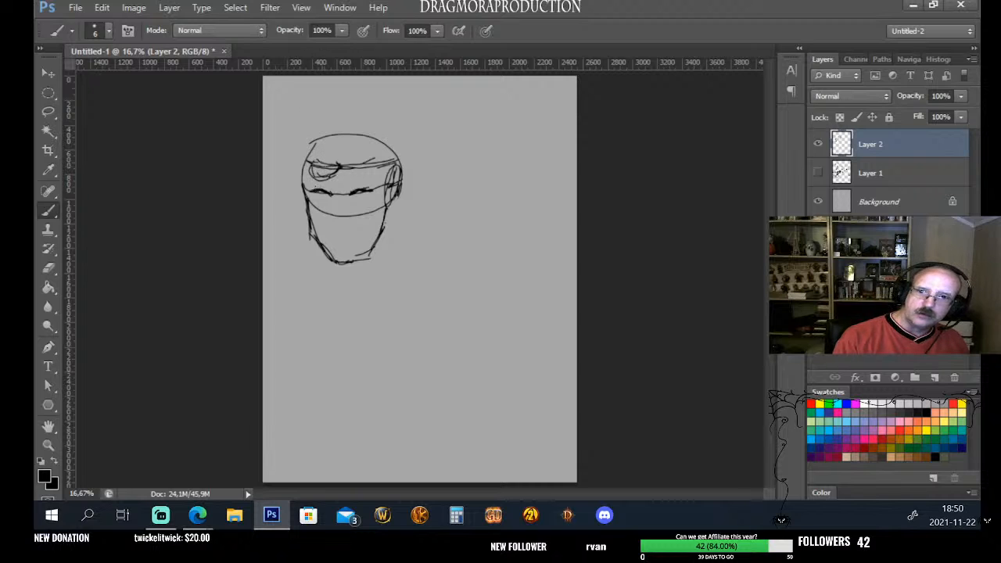
{"action": "key", "text": "ctrl+alt+z"}
{"action": "key", "text": "ctrl+alt+z"}
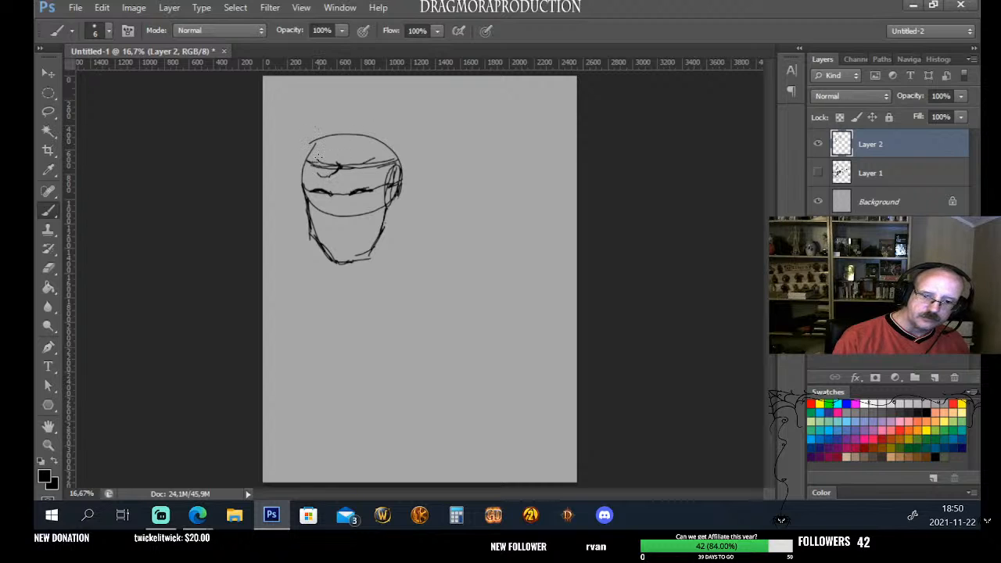
Draw two round goggle lenses on the forehead band and add the bridge and strap lines around them
{"action": "mouse_move", "coordinate": [318, 157]}
{"action": "left_mouse_down"}
{"action": "mouse_move", "coordinate": [334, 176]}
{"action": "mouse_move", "coordinate": [311, 161]}
{"action": "mouse_move", "coordinate": [323, 175]}
{"action": "mouse_move", "coordinate": [344, 154]}
{"action": "left_mouse_up"}
{"action": "key", "text": "ctrl+alt+z"}
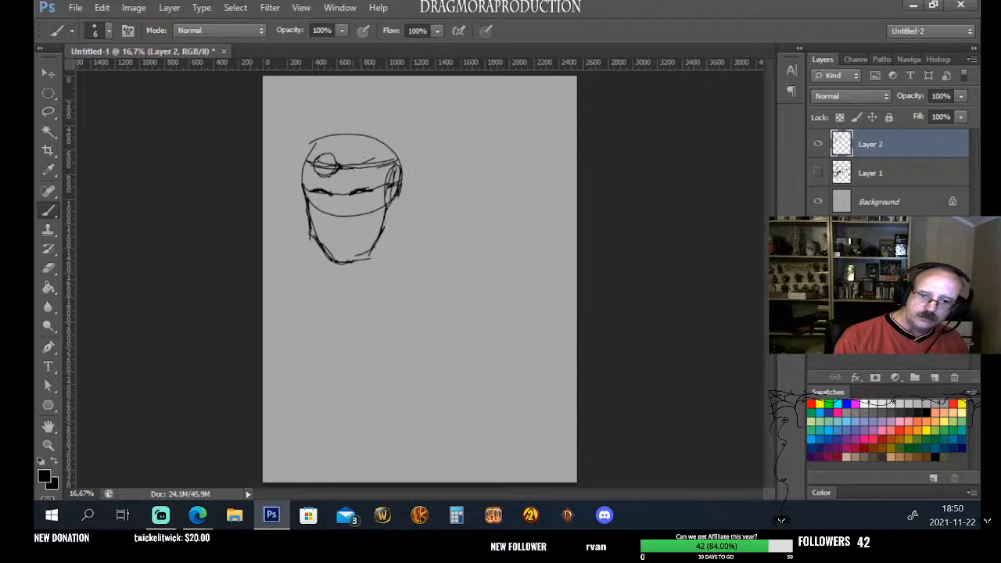
{"action": "mouse_move", "coordinate": [354, 161]}
{"action": "left_mouse_down"}
{"action": "mouse_move", "coordinate": [361, 178]}
{"action": "mouse_move", "coordinate": [354, 159]}
{"action": "left_mouse_up"}
{"action": "key", "text": "ctrl+z"}
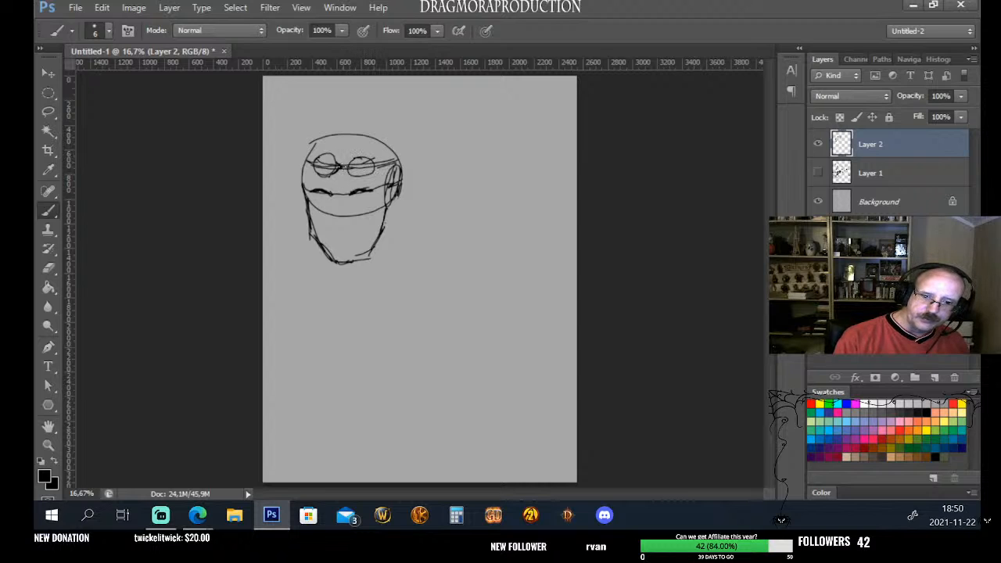
{"action": "mouse_move", "coordinate": [335, 169]}
{"action": "left_mouse_down"}
{"action": "mouse_move", "coordinate": [349, 168]}
{"action": "mouse_move", "coordinate": [351, 156]}
{"action": "mouse_move", "coordinate": [406, 154]}
{"action": "mouse_move", "coordinate": [404, 163]}
{"action": "left_mouse_up"}
{"action": "left_click_drag", "start_coordinate": [315, 167], "coordinate": [305, 163]}
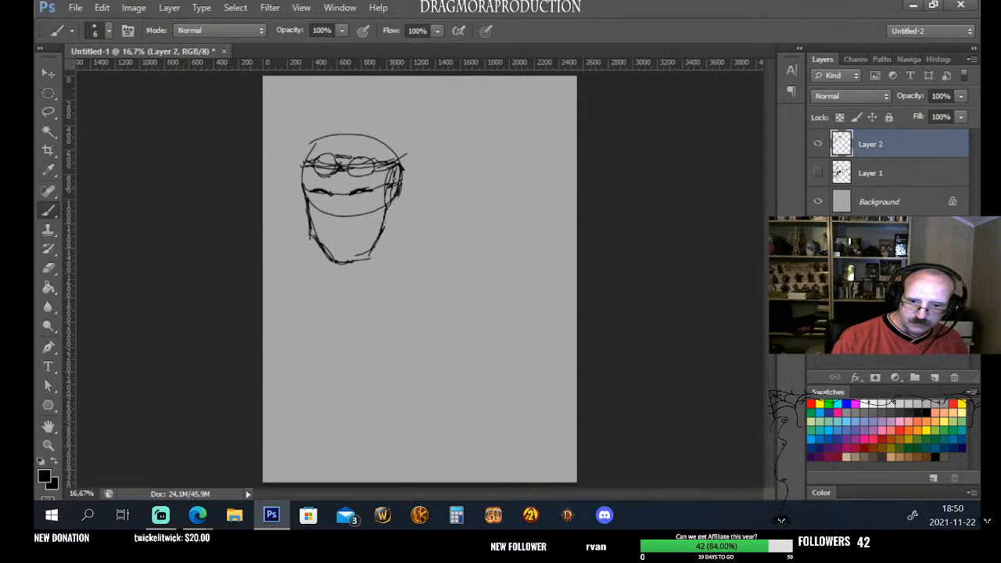
Build up the ear's outer contour and sketch long vertical hair strands hanging below it beside the jaw
{"action": "mouse_move", "coordinate": [395, 180]}
{"action": "left_mouse_down"}
{"action": "mouse_move", "coordinate": [407, 195]}
{"action": "mouse_move", "coordinate": [396, 202]}
{"action": "mouse_move", "coordinate": [404, 178]}
{"action": "mouse_move", "coordinate": [391, 202]}
{"action": "left_mouse_up"}
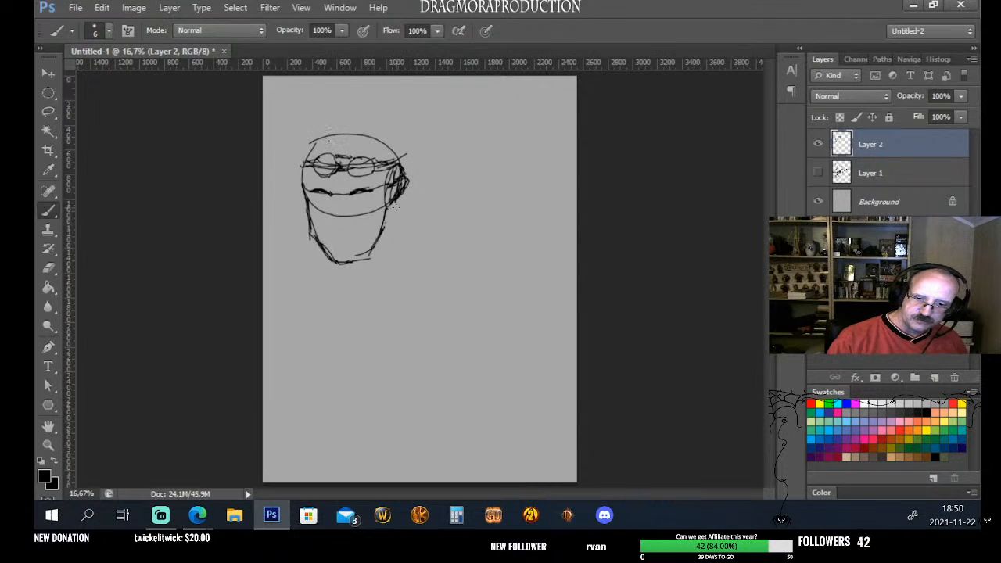
{"action": "left_click_drag", "start_coordinate": [396, 205], "coordinate": [391, 258]}
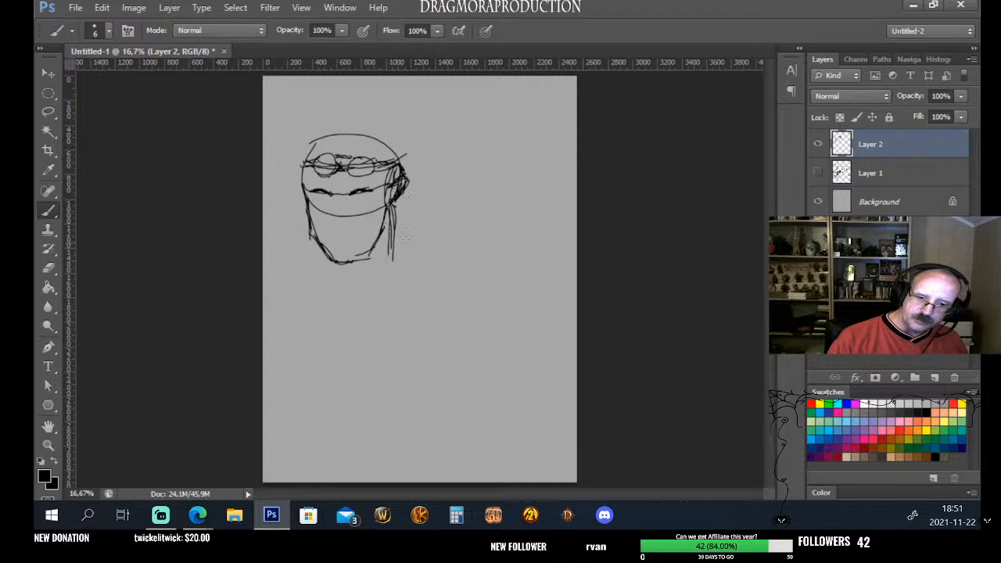
{"action": "left_click_drag", "start_coordinate": [393, 205], "coordinate": [397, 253]}
{"action": "left_click_drag", "start_coordinate": [400, 201], "coordinate": [396, 260]}
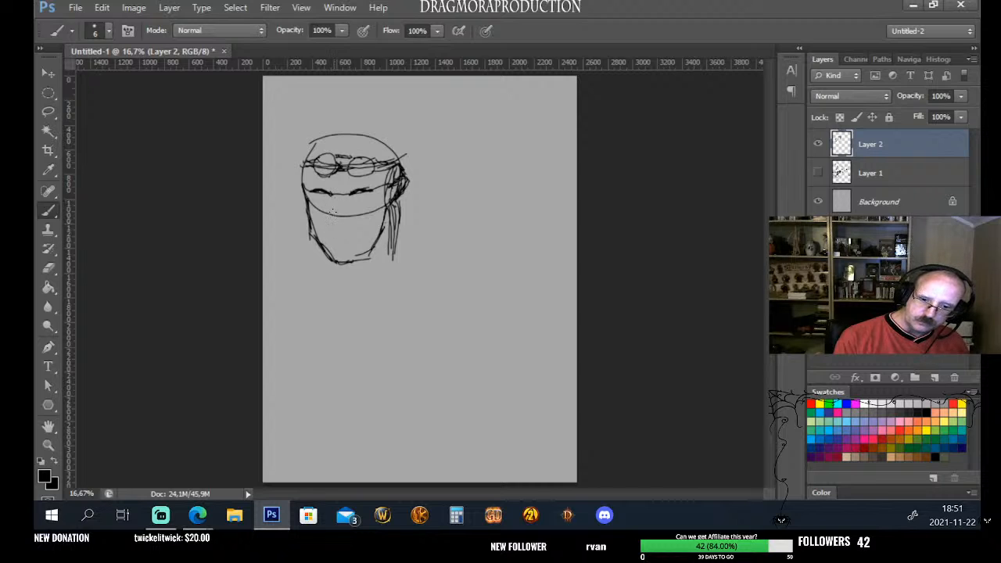
Sketch the nose below the eyes with two bridge lines, a rounded tip and shaded nostrils
{"action": "left_click_drag", "start_coordinate": [332, 195], "coordinate": [330, 222]}
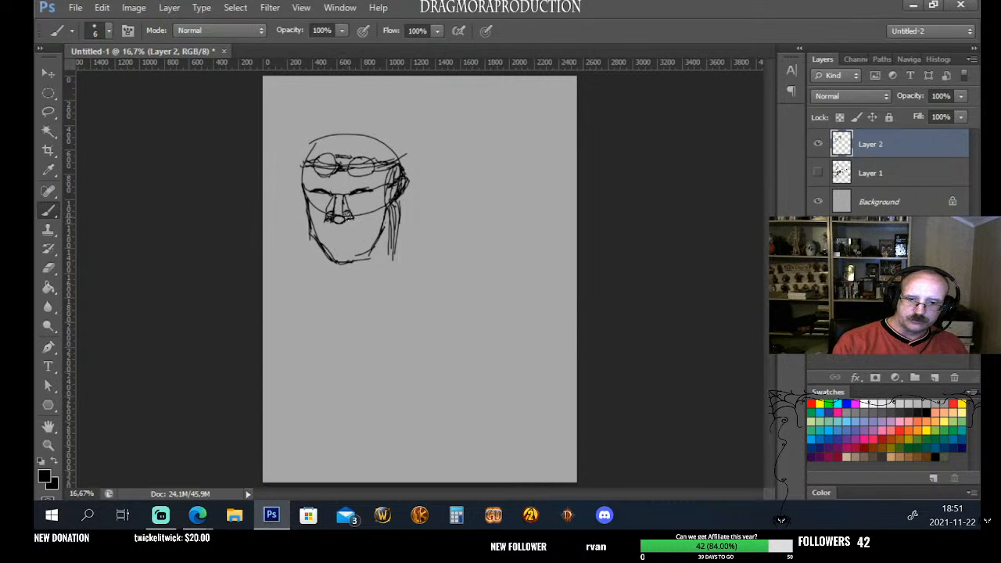
Sketch a separate nose study beside the head, with rounded tip, nostril wings, bridge lines, slanted sides and flared brow lines
{"action": "mouse_move", "coordinate": [513, 202]}
{"action": "left_mouse_down"}
{"action": "mouse_move", "coordinate": [477, 203]}
{"action": "mouse_move", "coordinate": [503, 193]}
{"action": "mouse_move", "coordinate": [494, 190]}
{"action": "mouse_move", "coordinate": [532, 186]}
{"action": "mouse_move", "coordinate": [503, 178]}
{"action": "mouse_move", "coordinate": [531, 192]}
{"action": "left_mouse_up"}
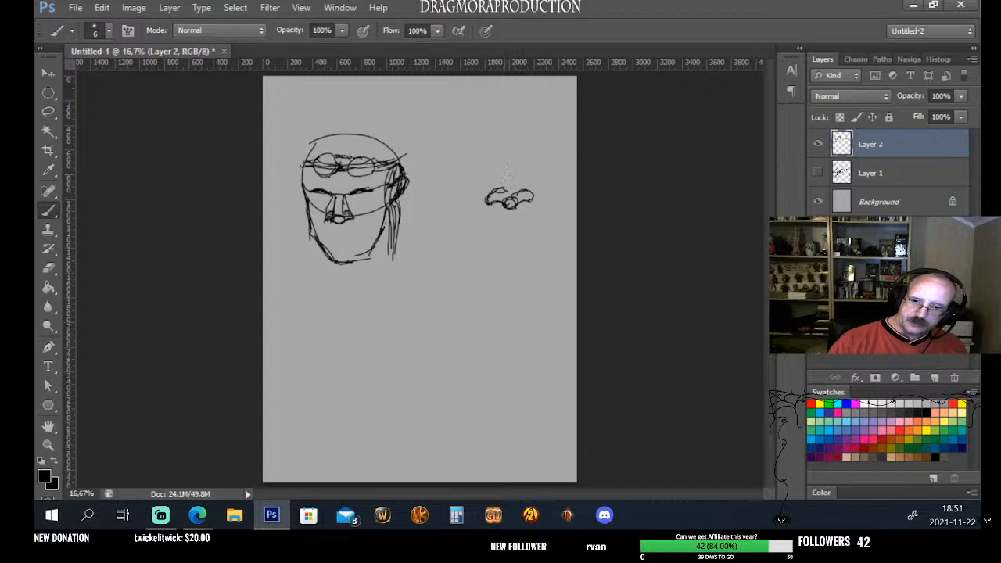
{"action": "left_click_drag", "start_coordinate": [504, 161], "coordinate": [508, 197]}
{"action": "left_click_drag", "start_coordinate": [515, 163], "coordinate": [516, 194]}
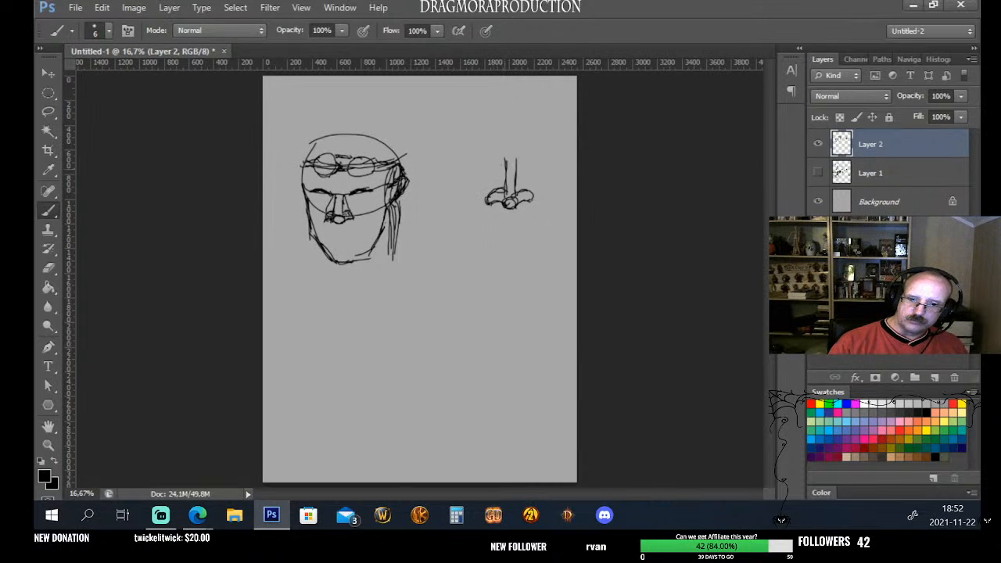
{"action": "left_click_drag", "start_coordinate": [505, 160], "coordinate": [486, 198]}
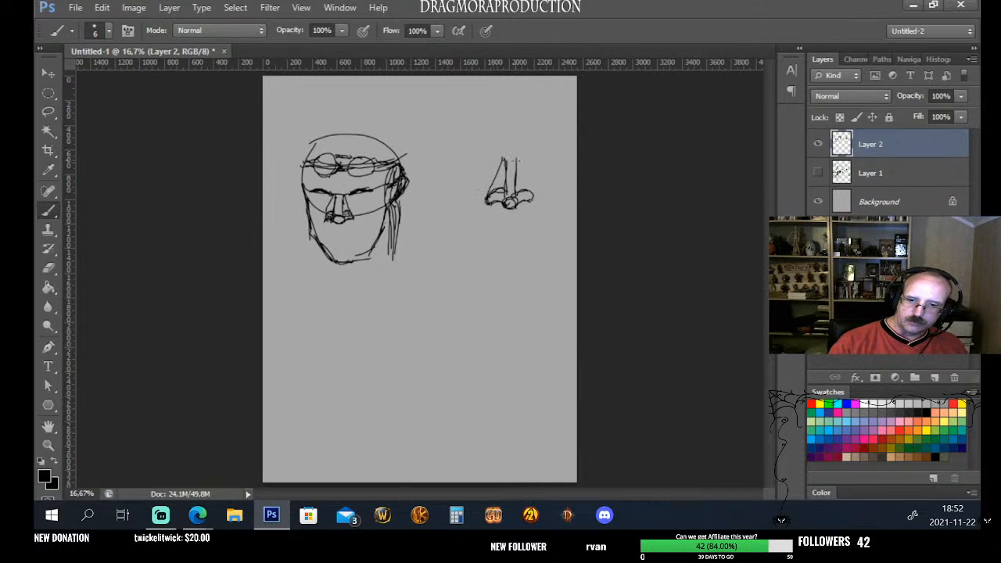
{"action": "left_click_drag", "start_coordinate": [517, 157], "coordinate": [533, 195]}
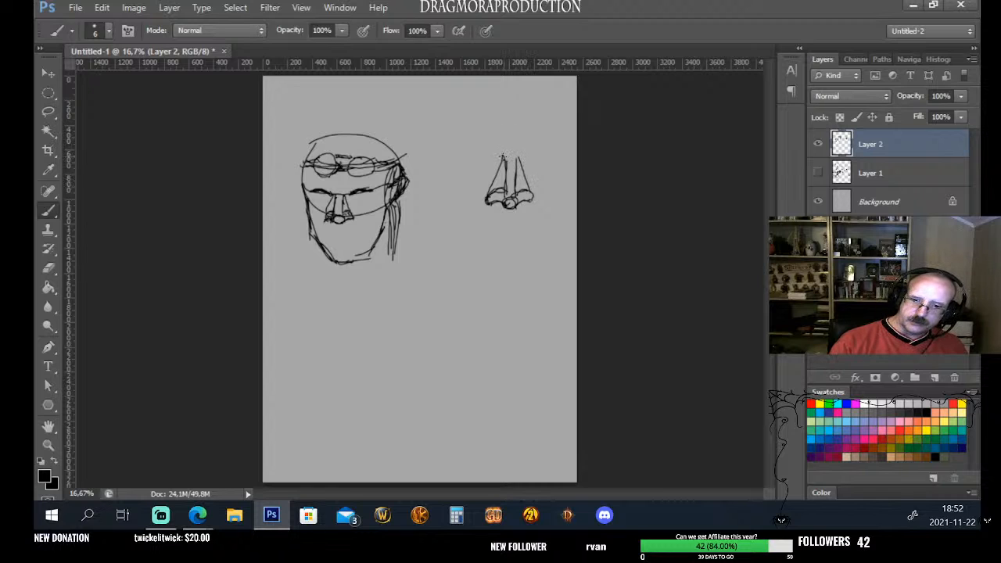
{"action": "mouse_move", "coordinate": [503, 156]}
{"action": "left_mouse_down"}
{"action": "mouse_move", "coordinate": [495, 143]}
{"action": "mouse_move", "coordinate": [503, 154]}
{"action": "mouse_move", "coordinate": [530, 143]}
{"action": "left_mouse_up"}
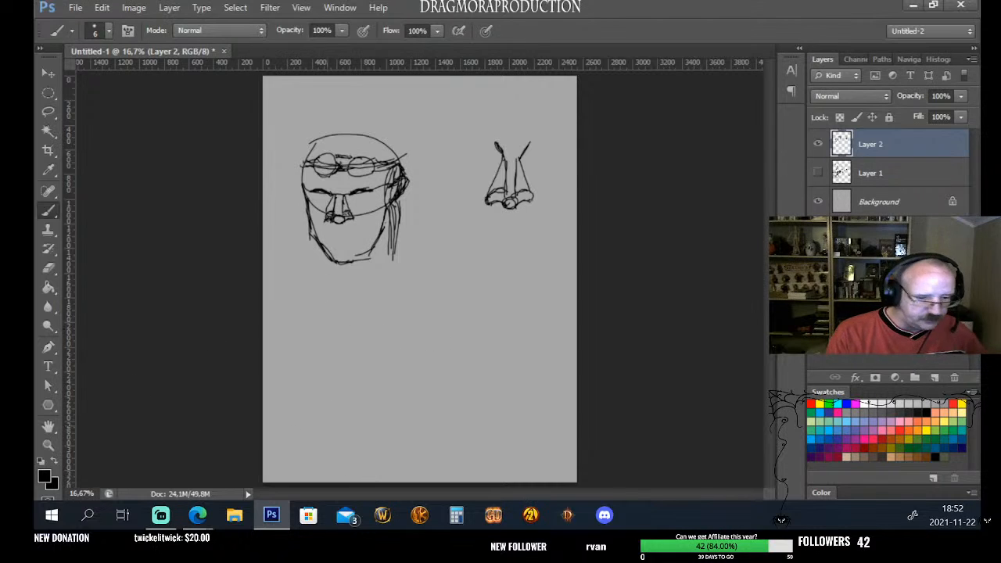
Erase the two nose bridge lines between the eyes and the nose tip on the face
{"action": "left_click", "coordinate": [52, 268]}
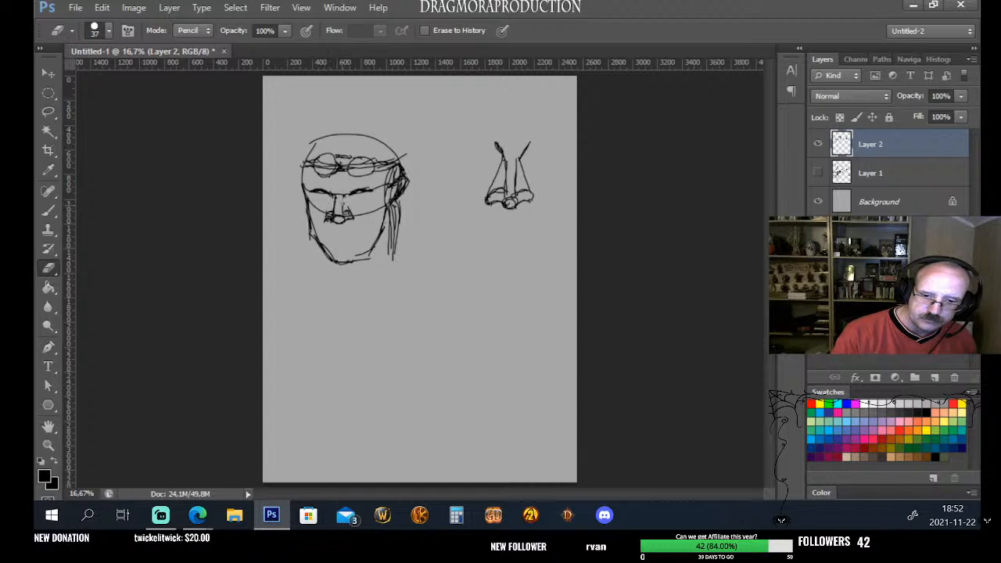
{"action": "mouse_move", "coordinate": [335, 196]}
{"action": "left_mouse_down"}
{"action": "mouse_move", "coordinate": [330, 213]}
{"action": "mouse_move", "coordinate": [345, 216]}
{"action": "left_mouse_up"}
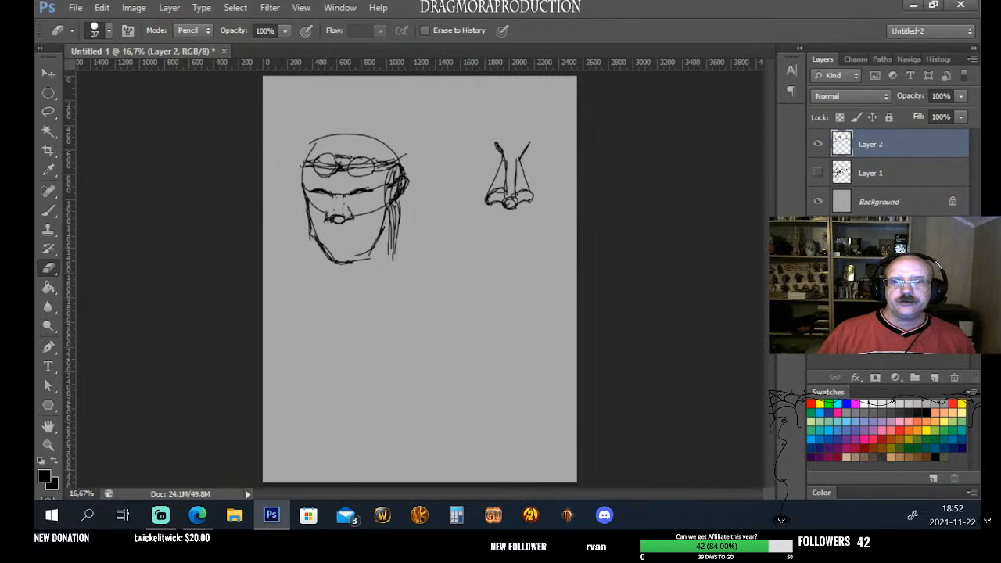
{"action": "key", "text": "alt+Tab"}
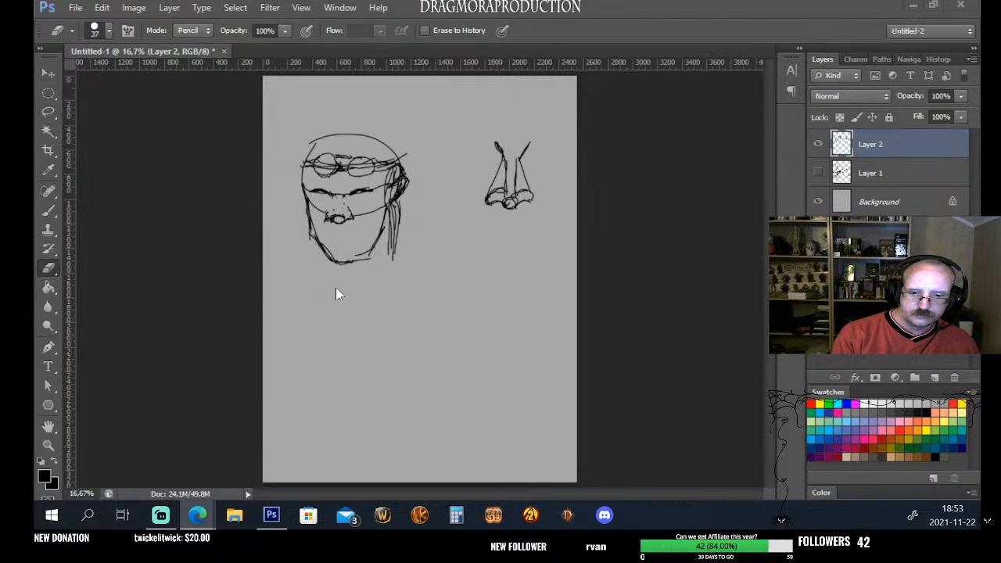
{"action": "left_click", "coordinate": [172, 334]}
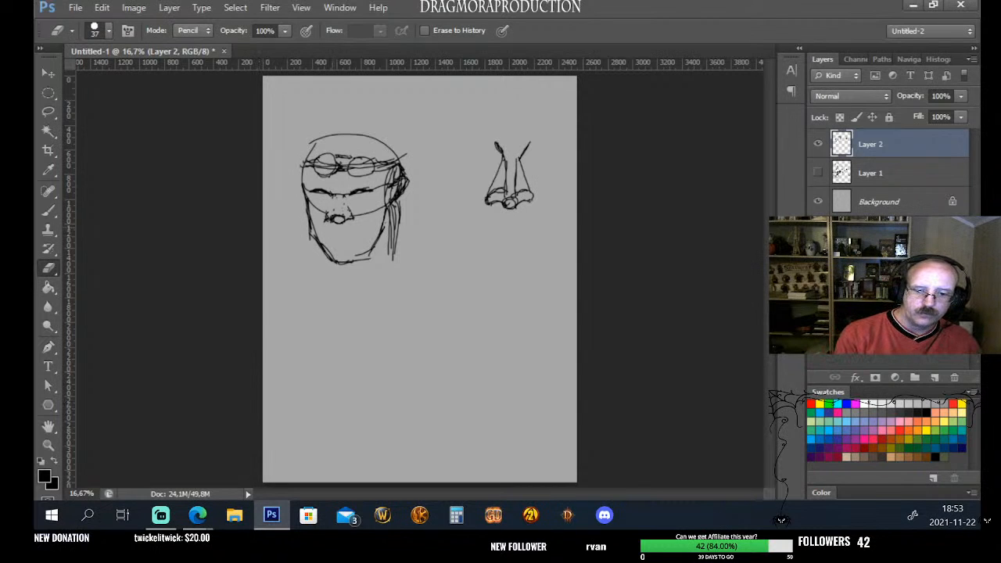
Draw a moustache and mouth under the nose, rework the nose's side line and clean up its tip
{"action": "left_click", "coordinate": [48, 210]}
{"action": "left_click", "coordinate": [214, 287]}
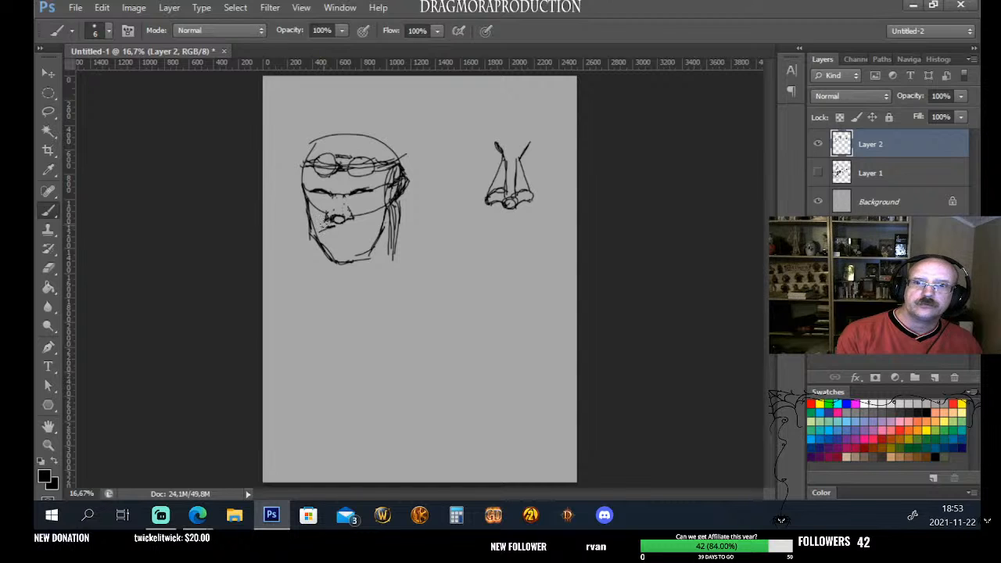
{"action": "mouse_move", "coordinate": [319, 231]}
{"action": "left_mouse_down"}
{"action": "mouse_move", "coordinate": [357, 228]}
{"action": "mouse_move", "coordinate": [318, 230]}
{"action": "left_mouse_up"}
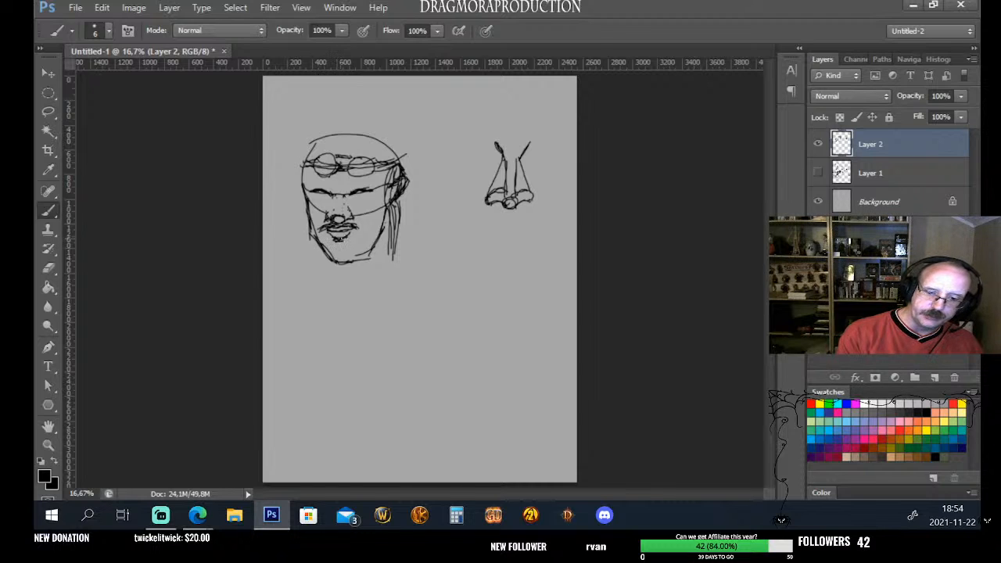
{"action": "left_click_drag", "start_coordinate": [338, 239], "coordinate": [340, 239]}
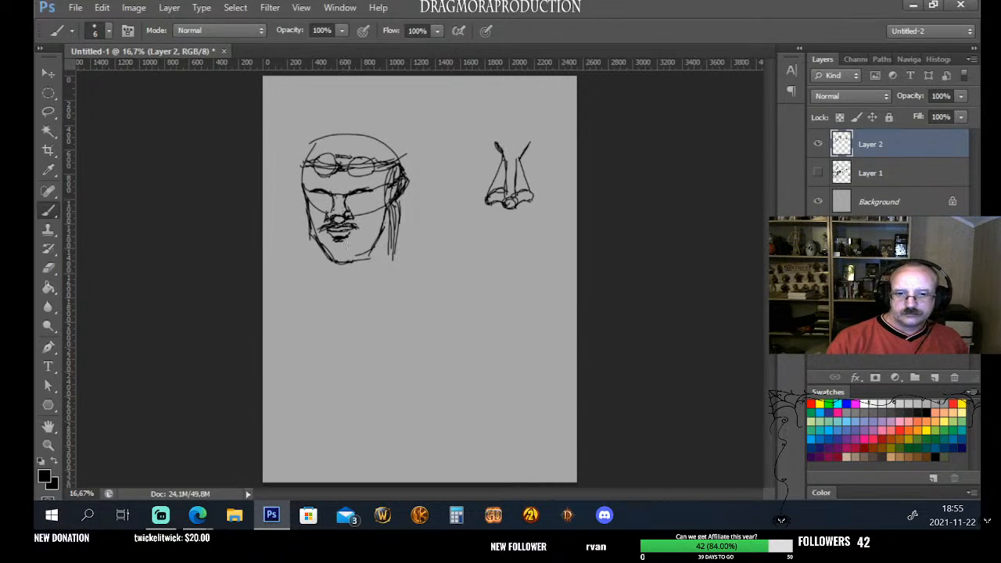
{"action": "left_click", "coordinate": [49, 268]}
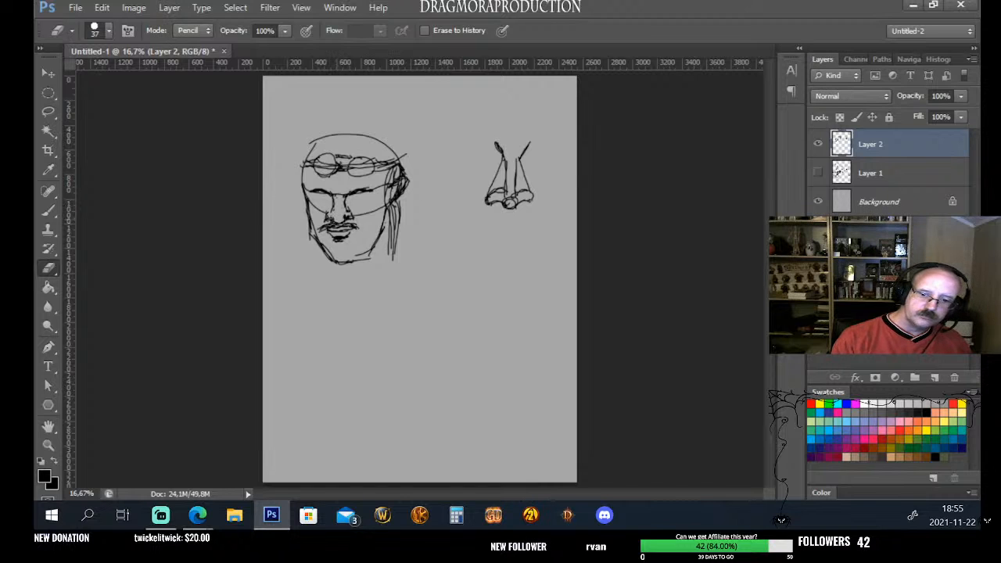
Draw both open eyes with pupils under the brows, erasing and redrawing the one nearer the ear
{"action": "left_click", "coordinate": [48, 210]}
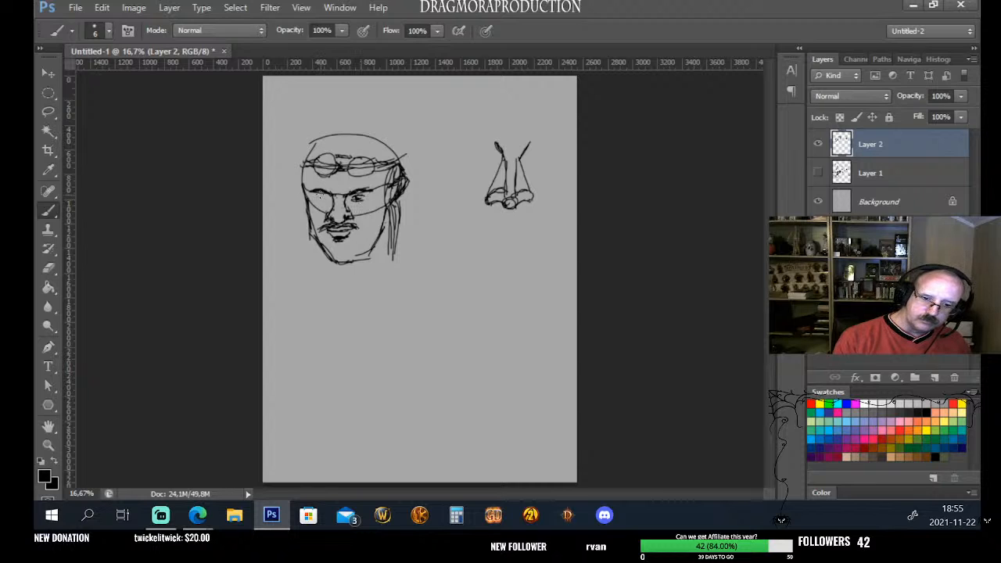
{"action": "left_click_drag", "start_coordinate": [313, 195], "coordinate": [319, 197]}
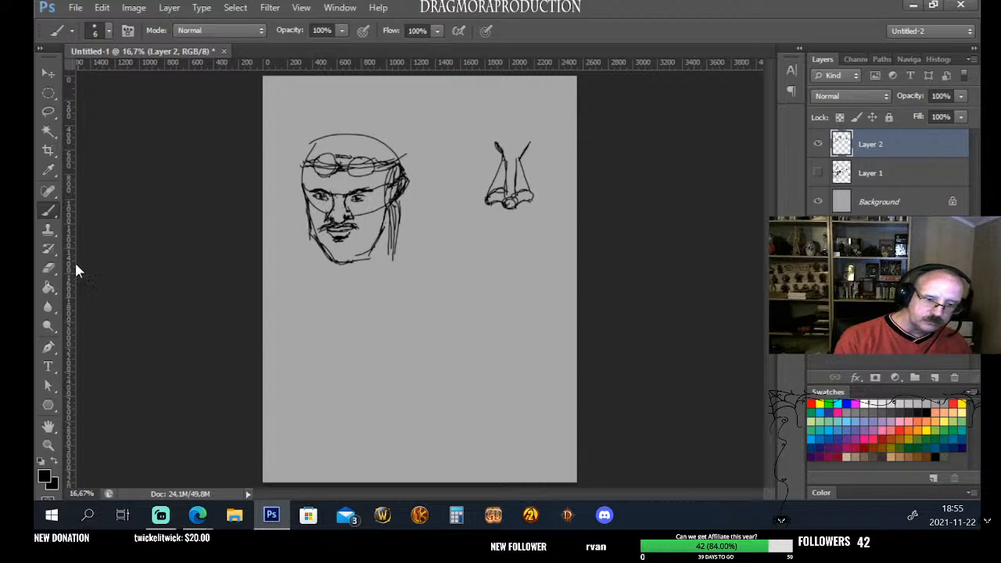
{"action": "left_click_drag", "start_coordinate": [48, 269], "coordinate": [88, 265]}
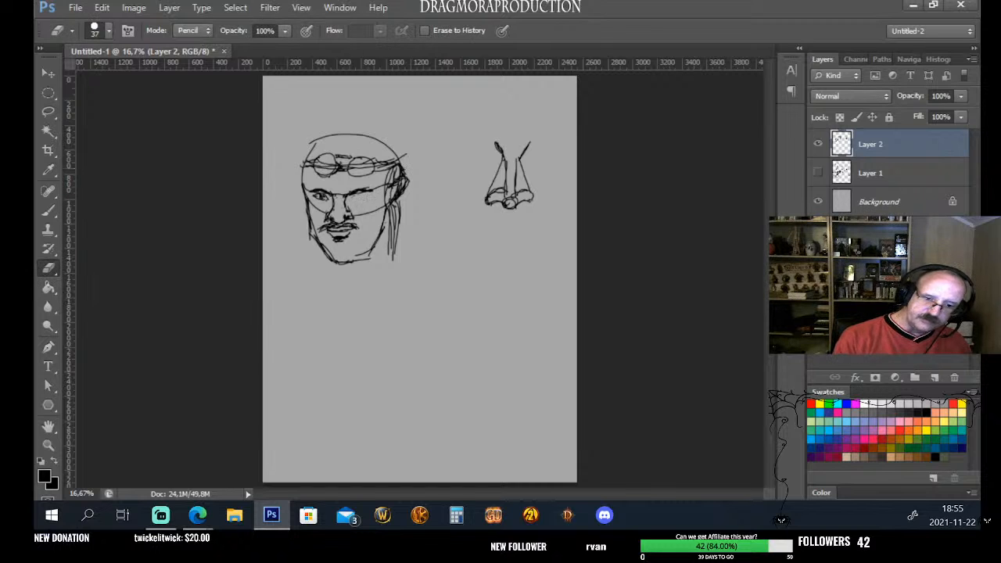
{"action": "left_click", "coordinate": [49, 211]}
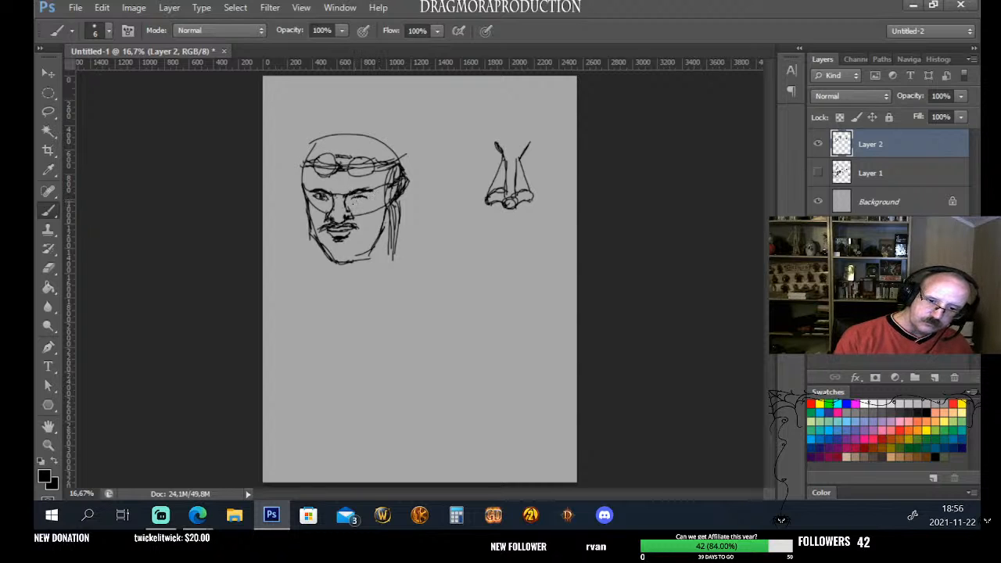
{"action": "left_click_drag", "start_coordinate": [352, 202], "coordinate": [360, 201]}
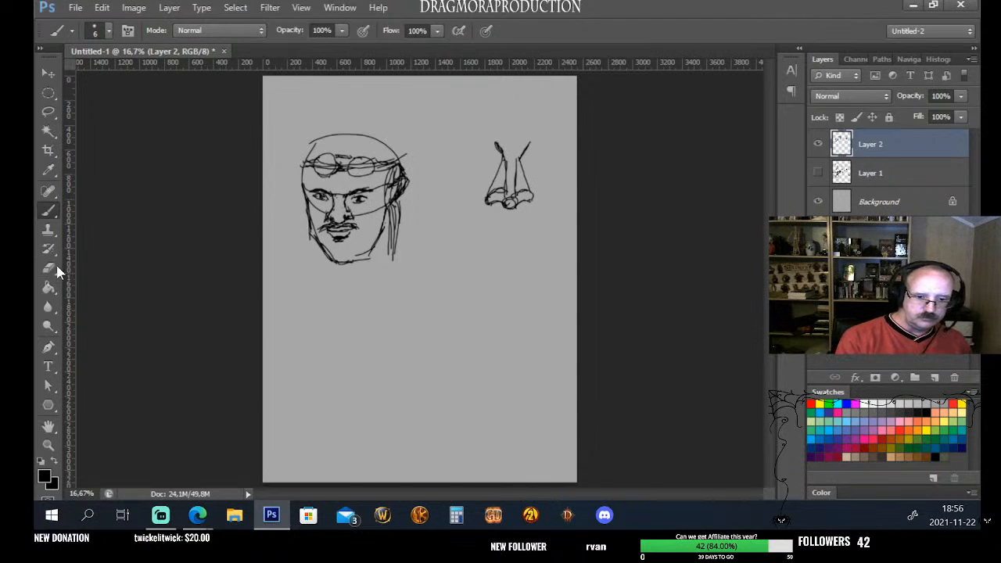
Erase the eye nearer the ear once more and redraw it smaller beneath its brow
{"action": "left_click", "coordinate": [49, 268]}
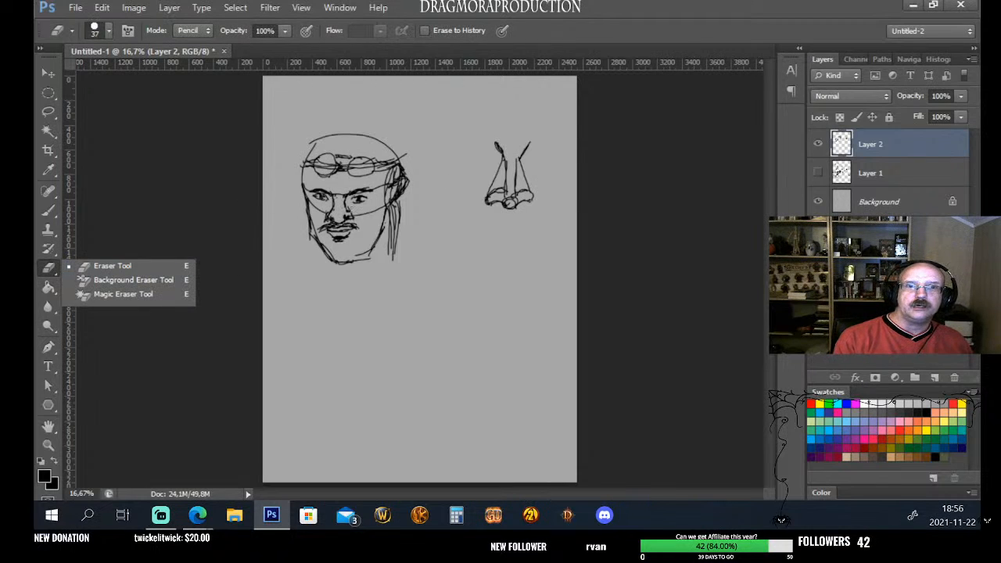
{"action": "left_click", "coordinate": [356, 199]}
{"action": "mouse_move", "coordinate": [362, 199]}
{"action": "left_mouse_down"}
{"action": "mouse_move", "coordinate": [353, 202]}
{"action": "mouse_move", "coordinate": [361, 199]}
{"action": "left_mouse_up"}
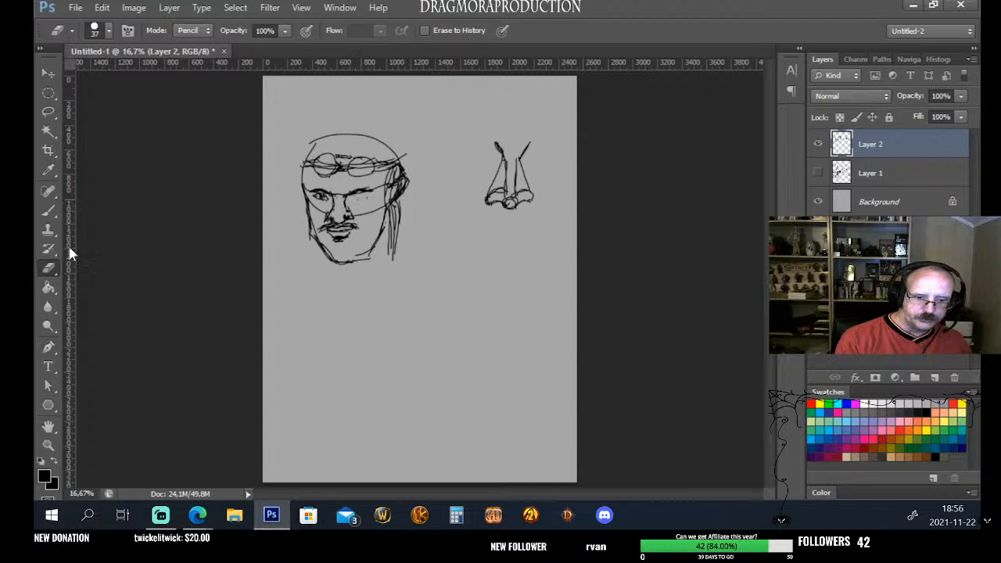
{"action": "left_click", "coordinate": [48, 210]}
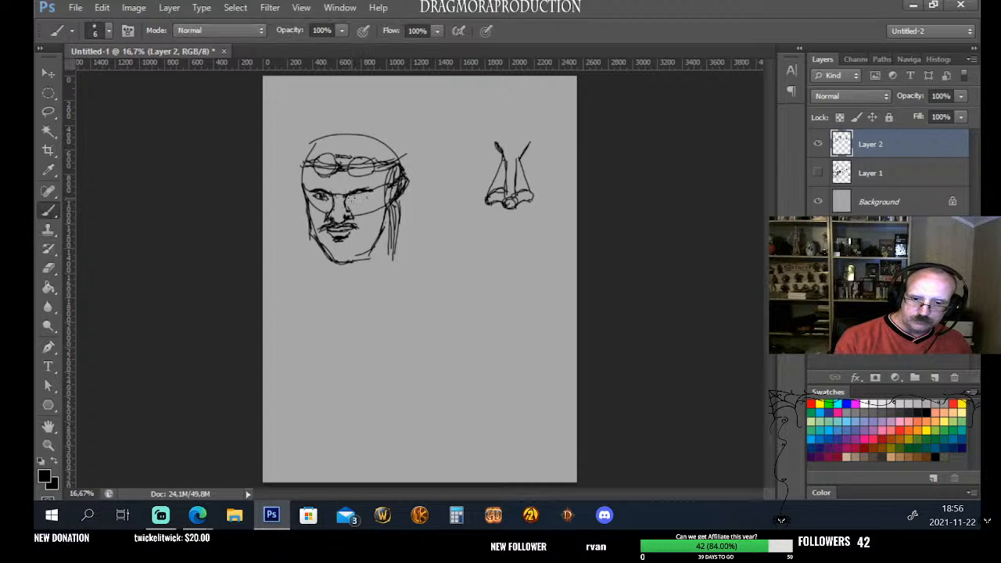
{"action": "mouse_move", "coordinate": [354, 199]}
{"action": "left_mouse_down"}
{"action": "mouse_move", "coordinate": [359, 169]}
{"action": "mouse_move", "coordinate": [386, 200]}
{"action": "mouse_move", "coordinate": [358, 197]}
{"action": "left_mouse_up"}
{"action": "key", "text": "ctrl+z"}
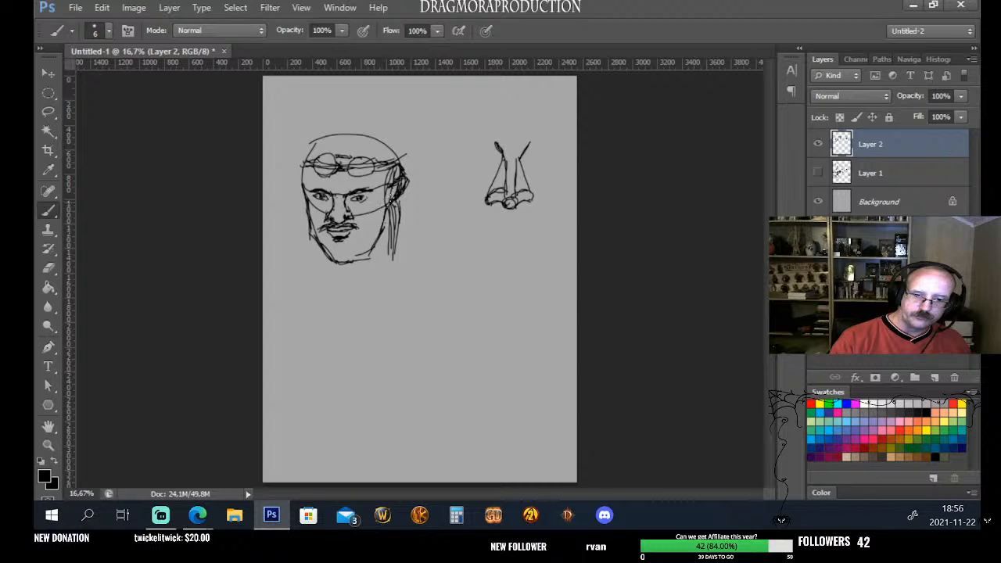
Darken the ear contour, then sketch a hair parting above the goggles and the outer hair outline falling behind the ear
{"action": "mouse_move", "coordinate": [390, 172]}
{"action": "left_mouse_down"}
{"action": "mouse_move", "coordinate": [379, 204]}
{"action": "mouse_move", "coordinate": [389, 208]}
{"action": "left_mouse_up"}
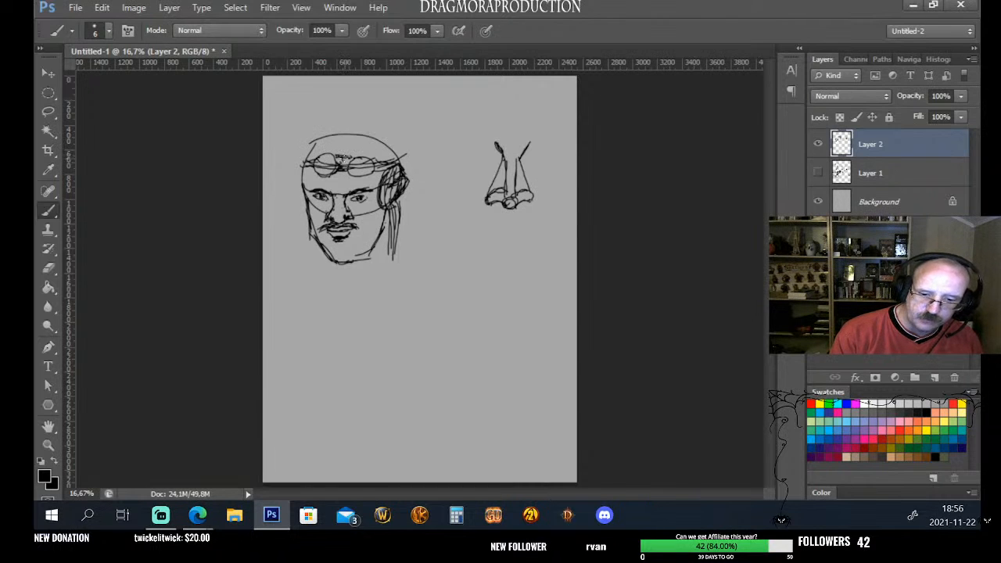
{"action": "mouse_move", "coordinate": [343, 157]}
{"action": "left_mouse_down"}
{"action": "mouse_move", "coordinate": [353, 139]}
{"action": "mouse_move", "coordinate": [346, 145]}
{"action": "left_mouse_up"}
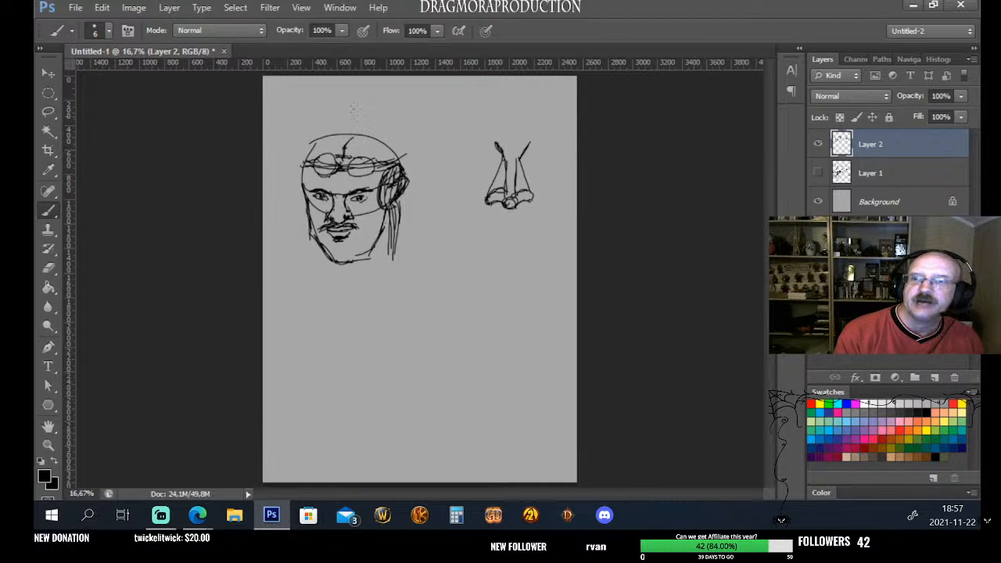
{"action": "left_click_drag", "start_coordinate": [344, 149], "coordinate": [364, 130]}
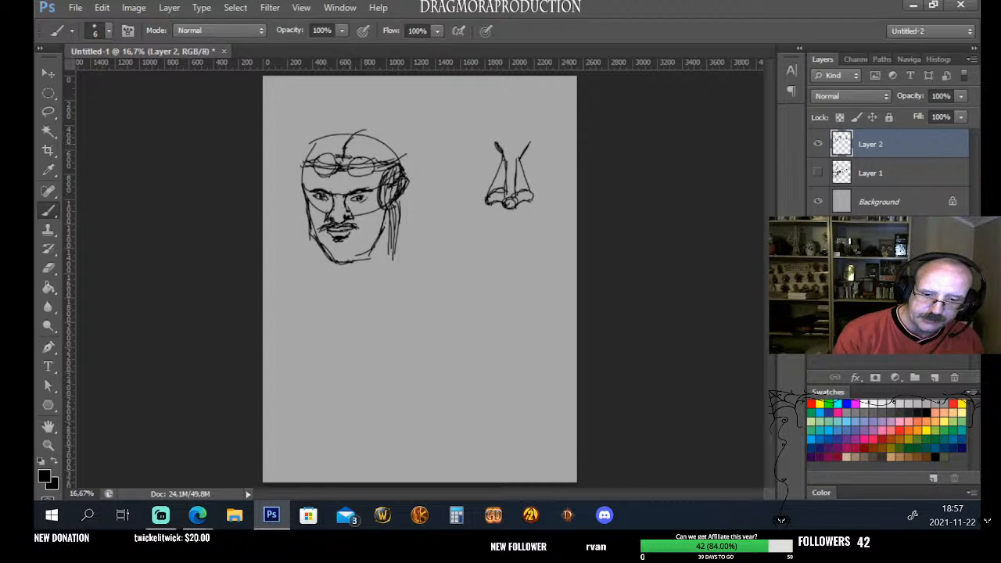
{"action": "mouse_move", "coordinate": [353, 134]}
{"action": "left_mouse_down"}
{"action": "mouse_move", "coordinate": [412, 143]}
{"action": "mouse_move", "coordinate": [390, 132]}
{"action": "mouse_move", "coordinate": [357, 142]}
{"action": "mouse_move", "coordinate": [361, 128]}
{"action": "mouse_move", "coordinate": [381, 127]}
{"action": "mouse_move", "coordinate": [415, 157]}
{"action": "mouse_move", "coordinate": [395, 253]}
{"action": "left_mouse_up"}
{"action": "mouse_move", "coordinate": [352, 136]}
{"action": "left_mouse_down"}
{"action": "mouse_move", "coordinate": [343, 149]}
{"action": "mouse_move", "coordinate": [368, 121]}
{"action": "left_mouse_up"}
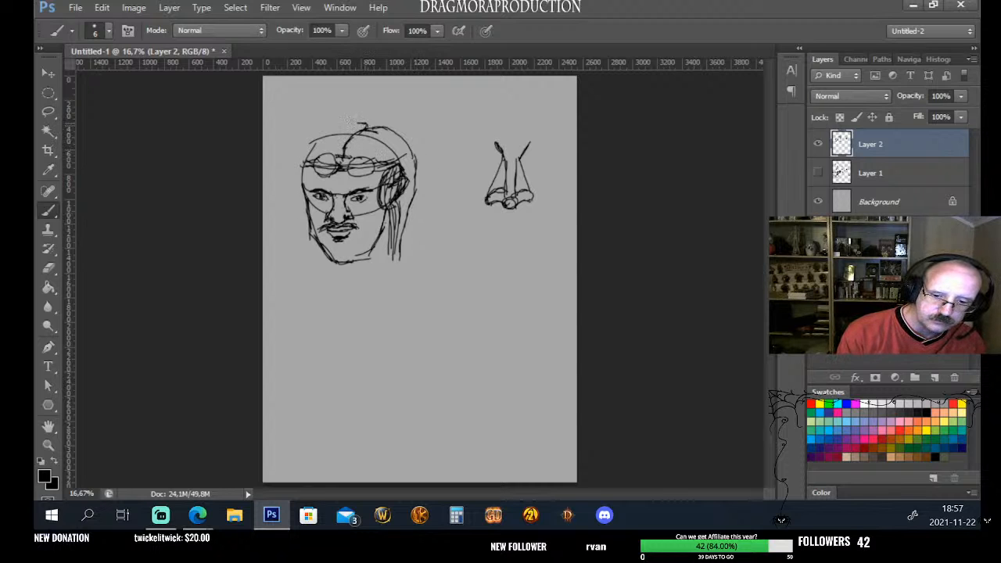
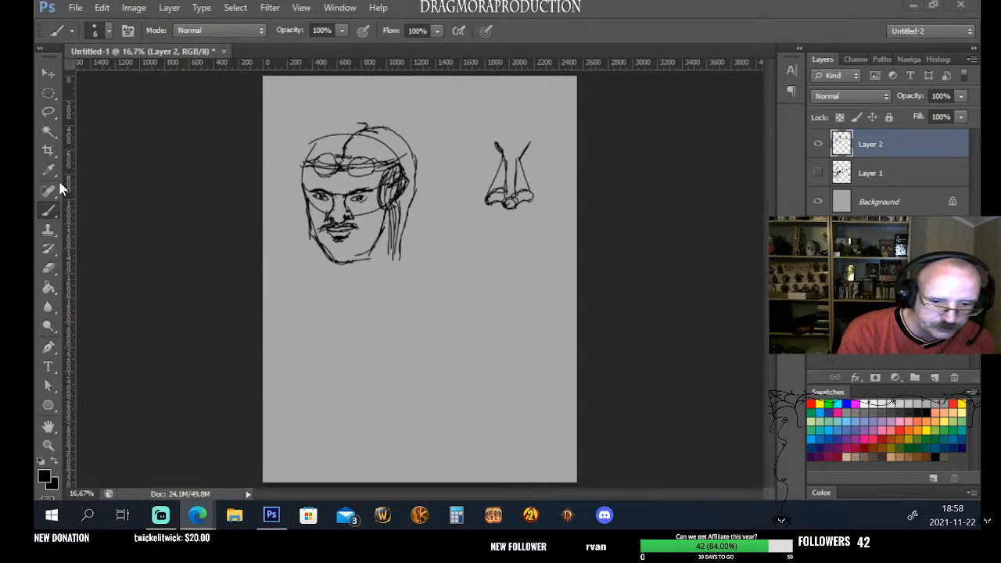
Thicken the hair over the ear-side crown and add long wavy strands hanging below the ear
{"action": "left_click", "coordinate": [79, 205]}
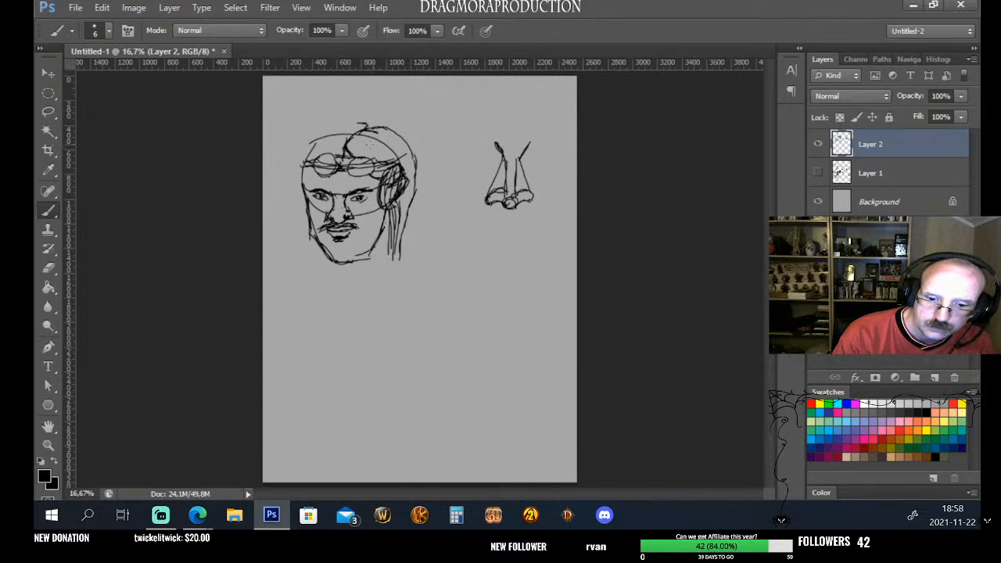
{"action": "mouse_move", "coordinate": [364, 129]}
{"action": "left_mouse_down"}
{"action": "mouse_move", "coordinate": [394, 133]}
{"action": "mouse_move", "coordinate": [374, 137]}
{"action": "mouse_move", "coordinate": [410, 166]}
{"action": "mouse_move", "coordinate": [408, 181]}
{"action": "mouse_move", "coordinate": [406, 156]}
{"action": "mouse_move", "coordinate": [420, 193]}
{"action": "mouse_move", "coordinate": [405, 158]}
{"action": "mouse_move", "coordinate": [414, 138]}
{"action": "mouse_move", "coordinate": [406, 171]}
{"action": "mouse_move", "coordinate": [421, 183]}
{"action": "mouse_move", "coordinate": [406, 173]}
{"action": "mouse_move", "coordinate": [401, 200]}
{"action": "mouse_move", "coordinate": [407, 191]}
{"action": "mouse_move", "coordinate": [409, 215]}
{"action": "left_mouse_up"}
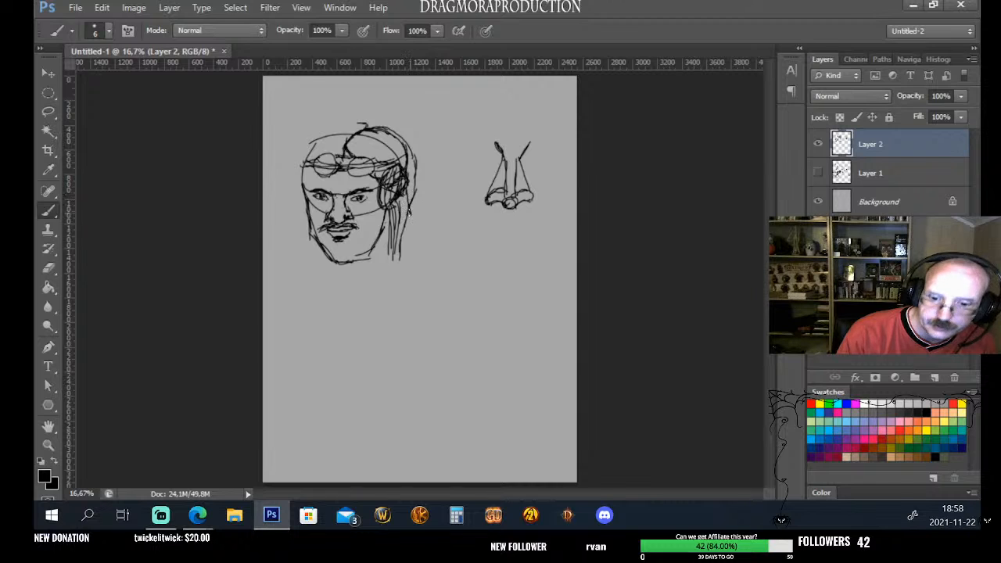
{"action": "left_click_drag", "start_coordinate": [399, 195], "coordinate": [414, 219]}
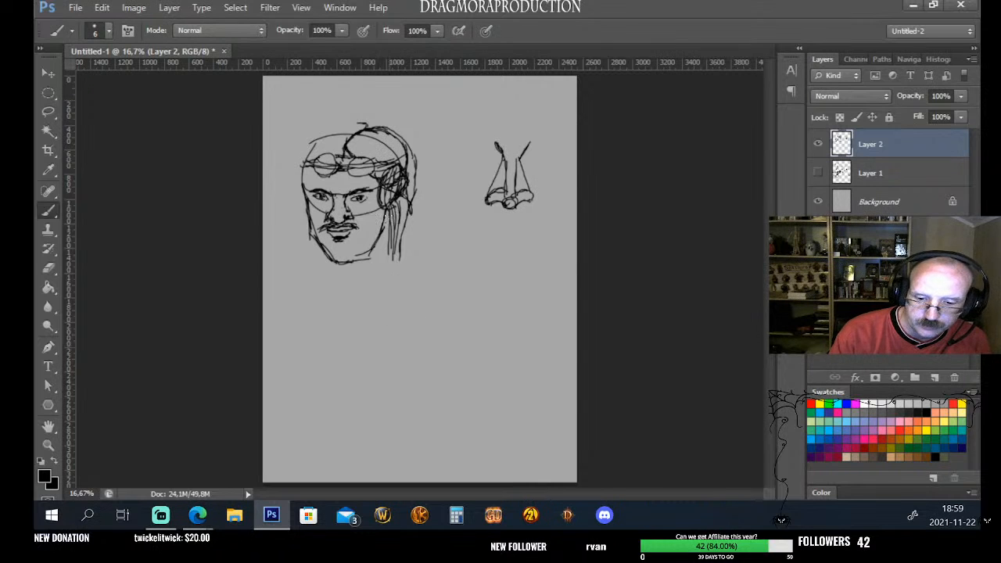
{"action": "mouse_move", "coordinate": [389, 215]}
{"action": "left_mouse_down"}
{"action": "mouse_move", "coordinate": [382, 268]}
{"action": "mouse_move", "coordinate": [396, 269]}
{"action": "mouse_move", "coordinate": [406, 252]}
{"action": "left_mouse_up"}
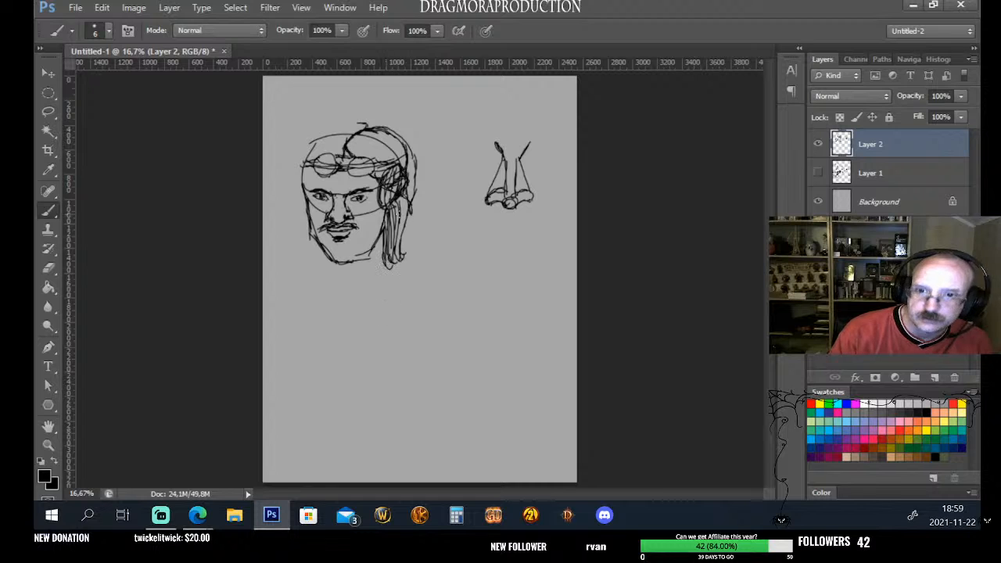
{"action": "left_click_drag", "start_coordinate": [406, 192], "coordinate": [407, 262]}
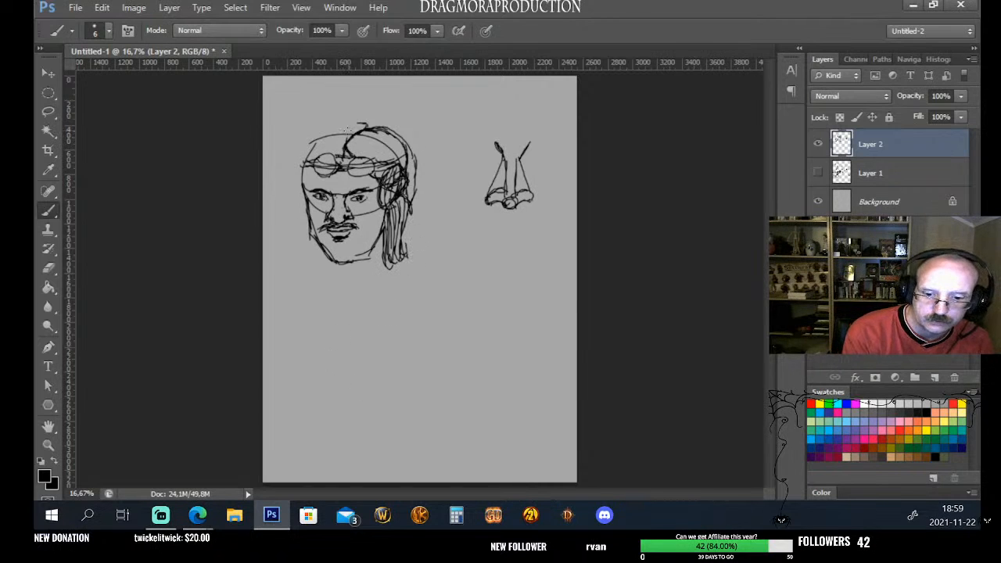
Sketch long hair from the parting down the side of the face opposite the ear, ending below the chin, and fill it with strands
{"action": "mouse_move", "coordinate": [346, 135]}
{"action": "left_mouse_down"}
{"action": "mouse_move", "coordinate": [316, 134]}
{"action": "mouse_move", "coordinate": [328, 128]}
{"action": "mouse_move", "coordinate": [303, 160]}
{"action": "left_mouse_up"}
{"action": "mouse_move", "coordinate": [318, 128]}
{"action": "left_mouse_down"}
{"action": "mouse_move", "coordinate": [290, 215]}
{"action": "mouse_move", "coordinate": [297, 286]}
{"action": "mouse_move", "coordinate": [310, 291]}
{"action": "left_mouse_up"}
{"action": "mouse_move", "coordinate": [302, 240]}
{"action": "left_mouse_down"}
{"action": "mouse_move", "coordinate": [313, 287]}
{"action": "mouse_move", "coordinate": [332, 258]}
{"action": "mouse_move", "coordinate": [322, 280]}
{"action": "mouse_move", "coordinate": [316, 256]}
{"action": "mouse_move", "coordinate": [327, 264]}
{"action": "mouse_move", "coordinate": [302, 244]}
{"action": "left_mouse_up"}
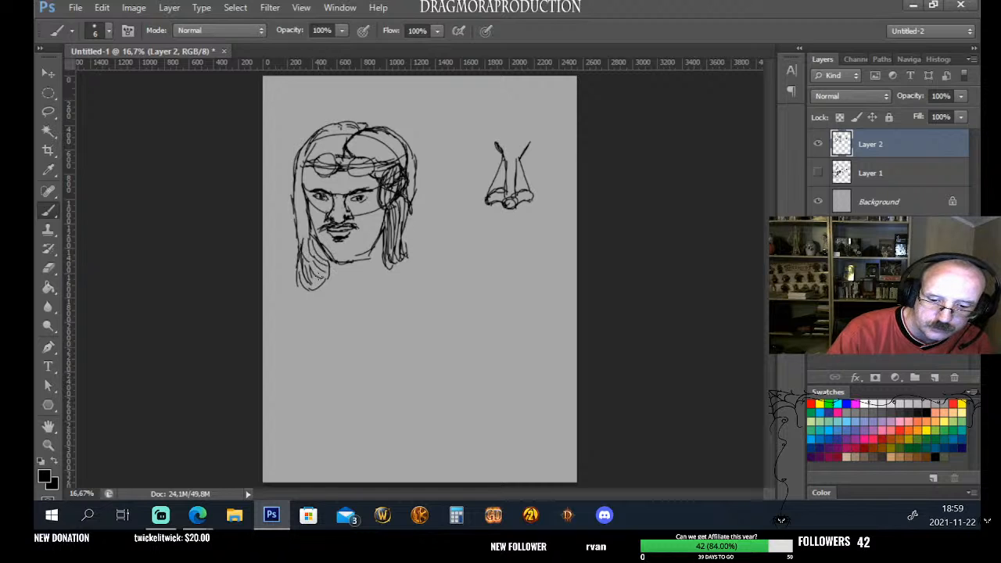
{"action": "mouse_move", "coordinate": [319, 279]}
{"action": "left_mouse_down"}
{"action": "mouse_move", "coordinate": [307, 232]}
{"action": "mouse_move", "coordinate": [320, 233]}
{"action": "mouse_move", "coordinate": [307, 245]}
{"action": "mouse_move", "coordinate": [305, 194]}
{"action": "mouse_move", "coordinate": [293, 220]}
{"action": "mouse_move", "coordinate": [300, 190]}
{"action": "left_mouse_up"}
{"action": "left_click_drag", "start_coordinate": [302, 237], "coordinate": [298, 175]}
{"action": "mouse_move", "coordinate": [305, 213]}
{"action": "left_mouse_down"}
{"action": "mouse_move", "coordinate": [296, 147]}
{"action": "mouse_move", "coordinate": [365, 127]}
{"action": "left_mouse_up"}
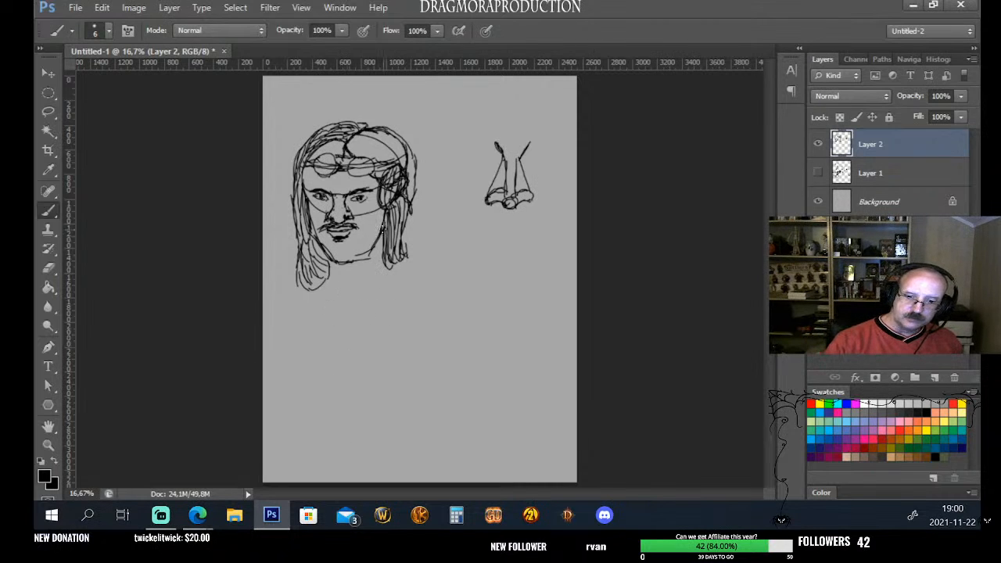
Add long hair strands between the cheek and ear, extend them below the jaw, and darken the jawline toward the ear
{"action": "left_click_drag", "start_coordinate": [378, 200], "coordinate": [373, 252]}
{"action": "left_click_drag", "start_coordinate": [379, 182], "coordinate": [374, 260]}
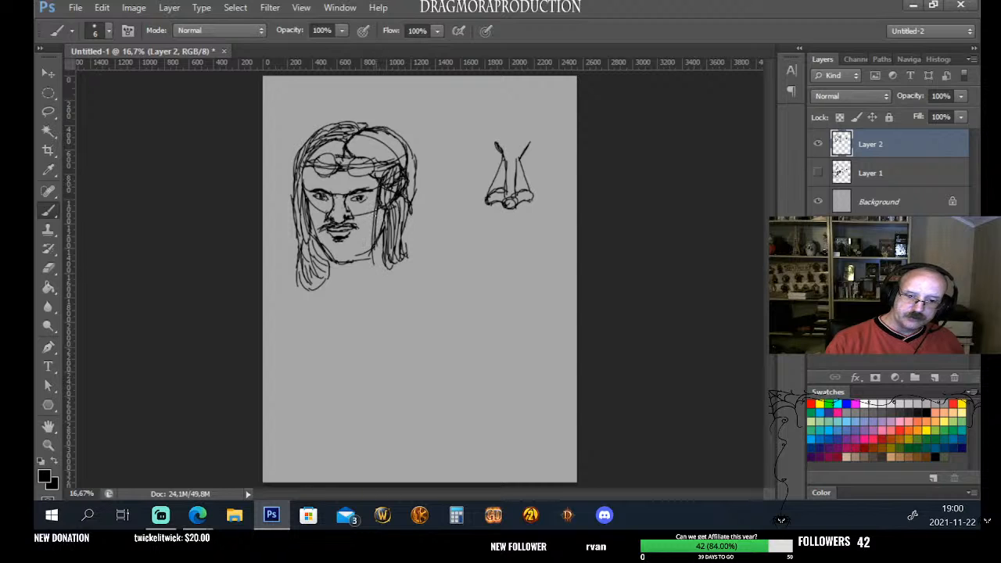
{"action": "left_click_drag", "start_coordinate": [375, 208], "coordinate": [383, 282]}
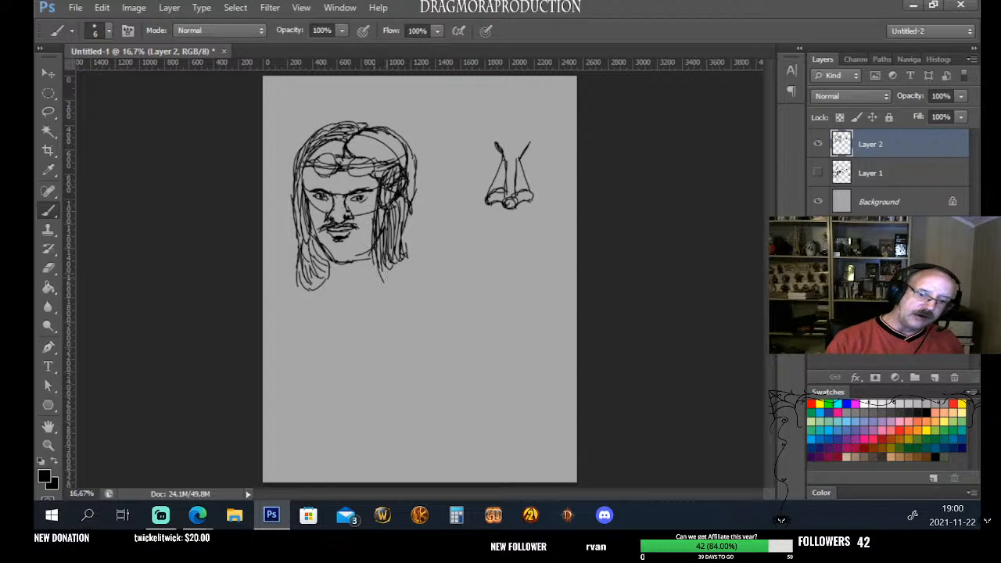
{"action": "mouse_move", "coordinate": [379, 239]}
{"action": "left_mouse_down"}
{"action": "mouse_move", "coordinate": [382, 284]}
{"action": "mouse_move", "coordinate": [396, 289]}
{"action": "mouse_move", "coordinate": [396, 280]}
{"action": "left_mouse_up"}
{"action": "left_click_drag", "start_coordinate": [389, 252], "coordinate": [402, 274]}
{"action": "mouse_move", "coordinate": [401, 244]}
{"action": "left_mouse_down"}
{"action": "mouse_move", "coordinate": [405, 267]}
{"action": "mouse_move", "coordinate": [411, 260]}
{"action": "left_mouse_up"}
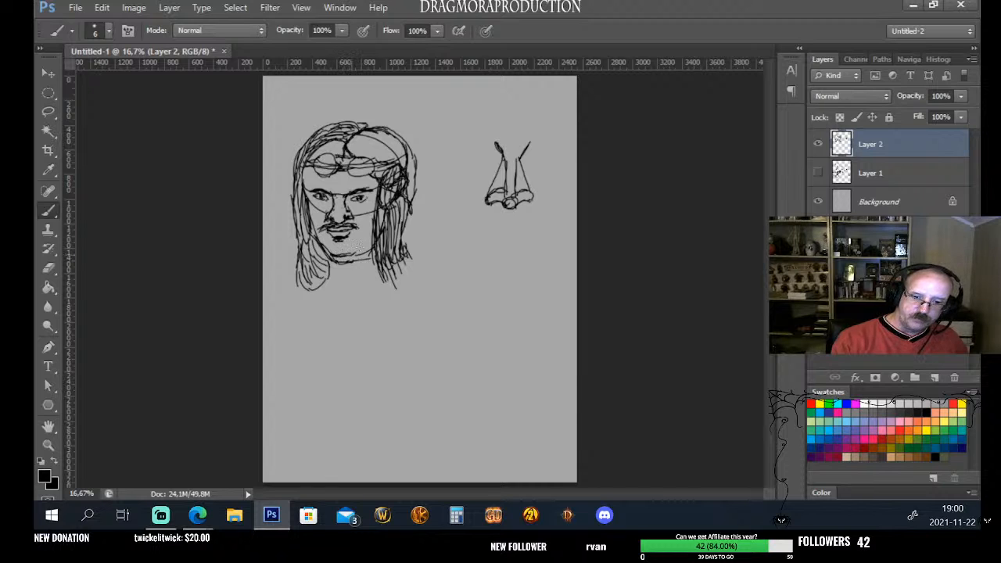
{"action": "left_click_drag", "start_coordinate": [353, 253], "coordinate": [377, 224]}
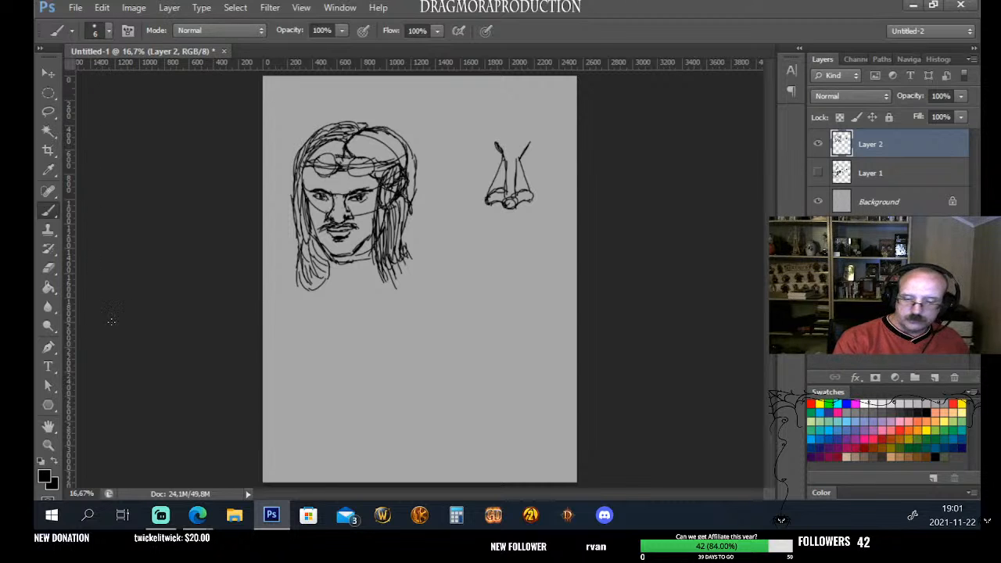
{"action": "left_click", "coordinate": [102, 7]}
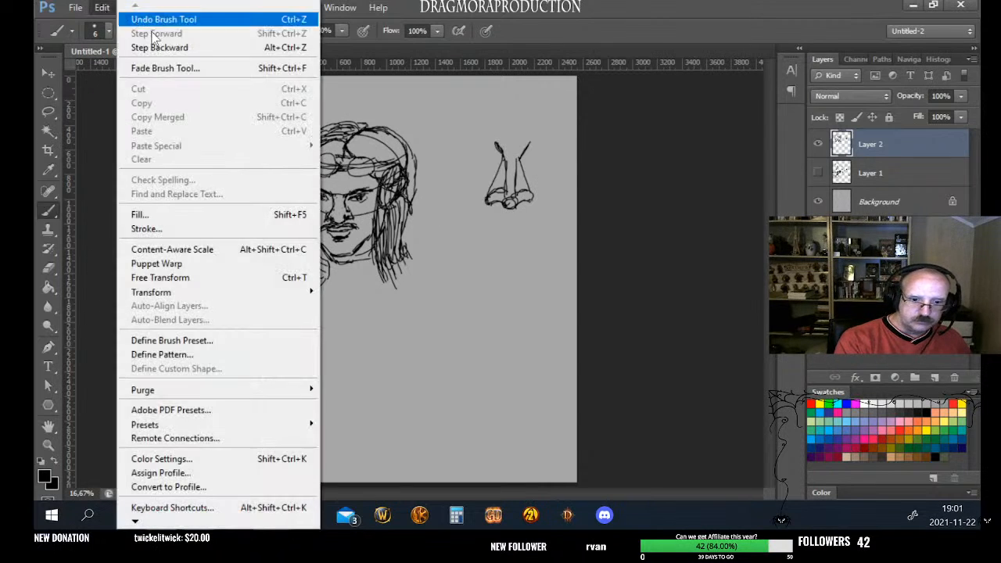
{"action": "mouse_move", "coordinate": [196, 291]}
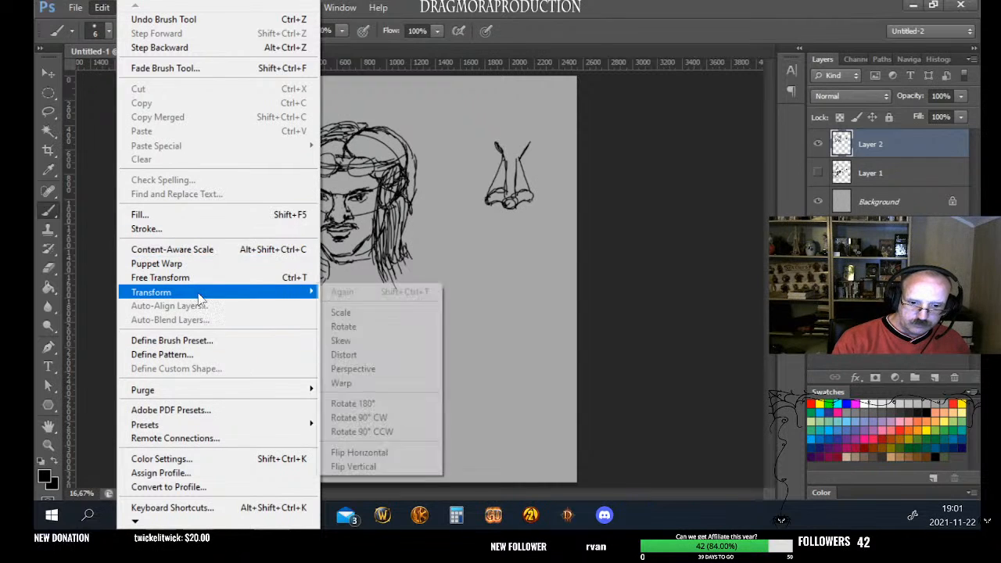
{"action": "left_click", "coordinate": [367, 313]}
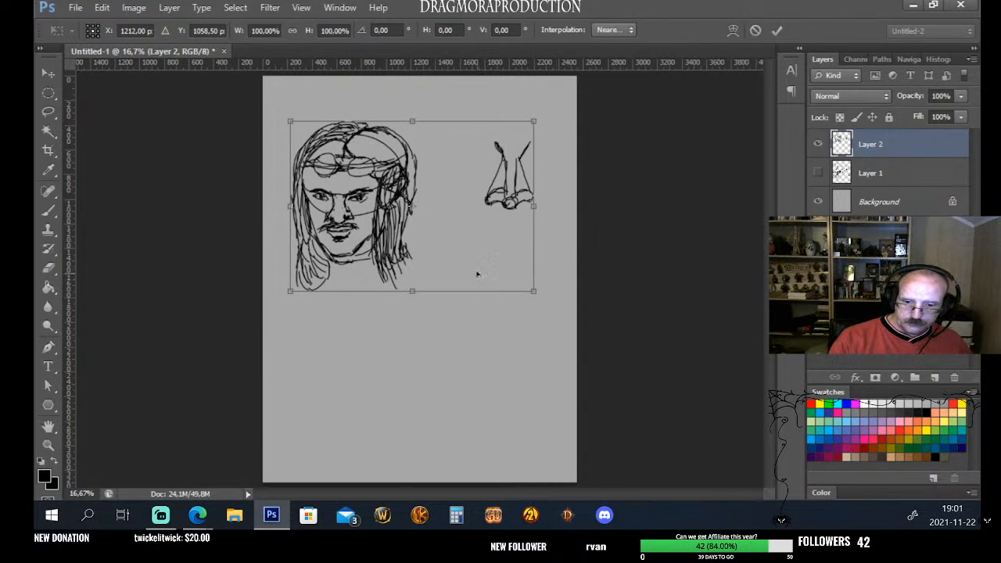
{"action": "key", "text": "Return"}
Erase the separate nose study beside the head on Layer 2
{"action": "left_click", "coordinate": [58, 262]}
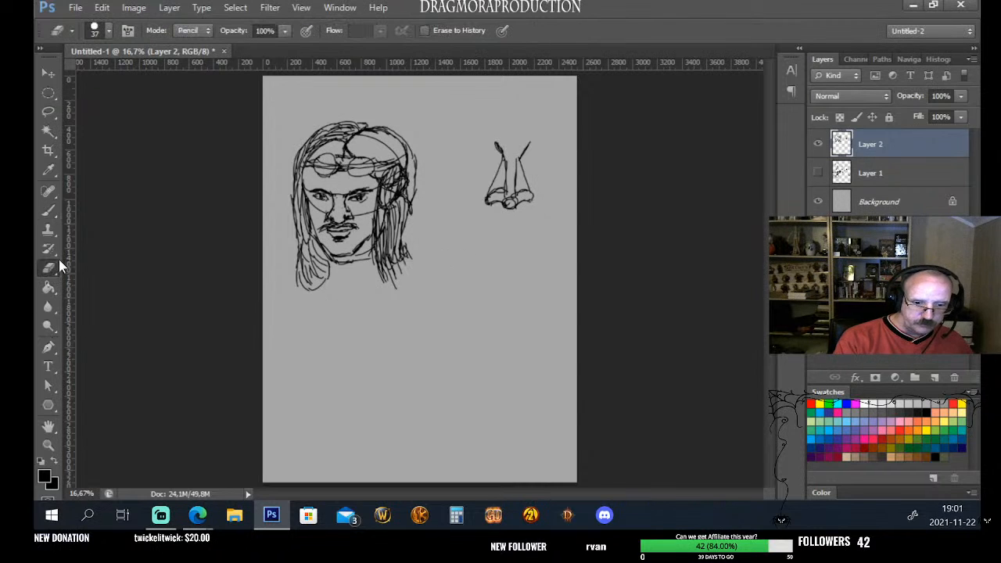
{"action": "left_click_drag", "start_coordinate": [505, 156], "coordinate": [494, 183]}
{"action": "mouse_move", "coordinate": [499, 149]}
{"action": "left_mouse_down"}
{"action": "mouse_move", "coordinate": [494, 140]}
{"action": "mouse_move", "coordinate": [508, 158]}
{"action": "mouse_move", "coordinate": [488, 197]}
{"action": "mouse_move", "coordinate": [497, 201]}
{"action": "mouse_move", "coordinate": [506, 185]}
{"action": "mouse_move", "coordinate": [505, 208]}
{"action": "mouse_move", "coordinate": [519, 202]}
{"action": "mouse_move", "coordinate": [516, 156]}
{"action": "left_mouse_up"}
{"action": "left_click_drag", "start_coordinate": [516, 194], "coordinate": [527, 165]}
{"action": "left_click_drag", "start_coordinate": [529, 152], "coordinate": [527, 143]}
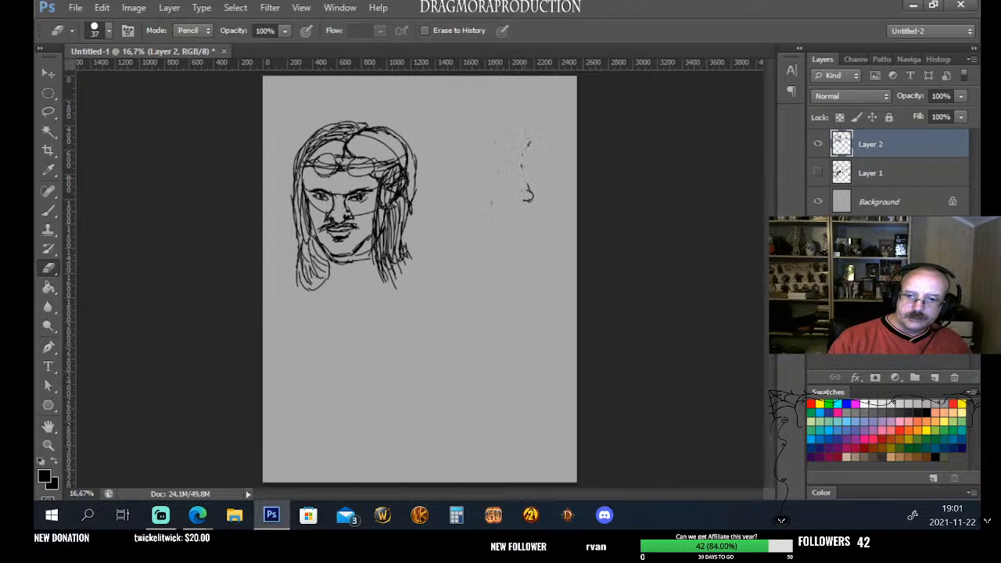
{"action": "left_click_drag", "start_coordinate": [529, 186], "coordinate": [531, 200]}
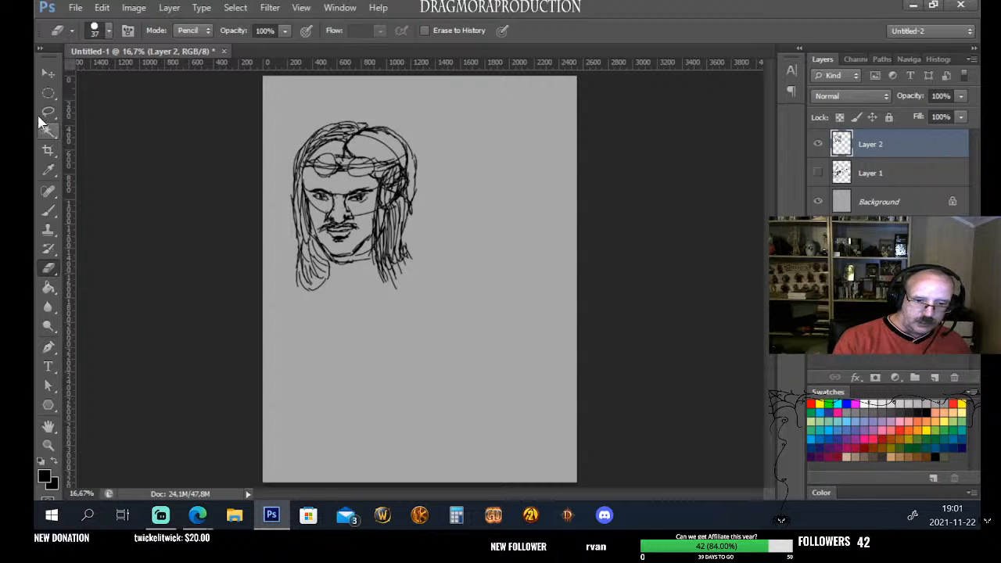
Scale the head sketch on Layer 2 to about 50% and move it into the canvas's upper-left corner
{"action": "left_click", "coordinate": [99, 10]}
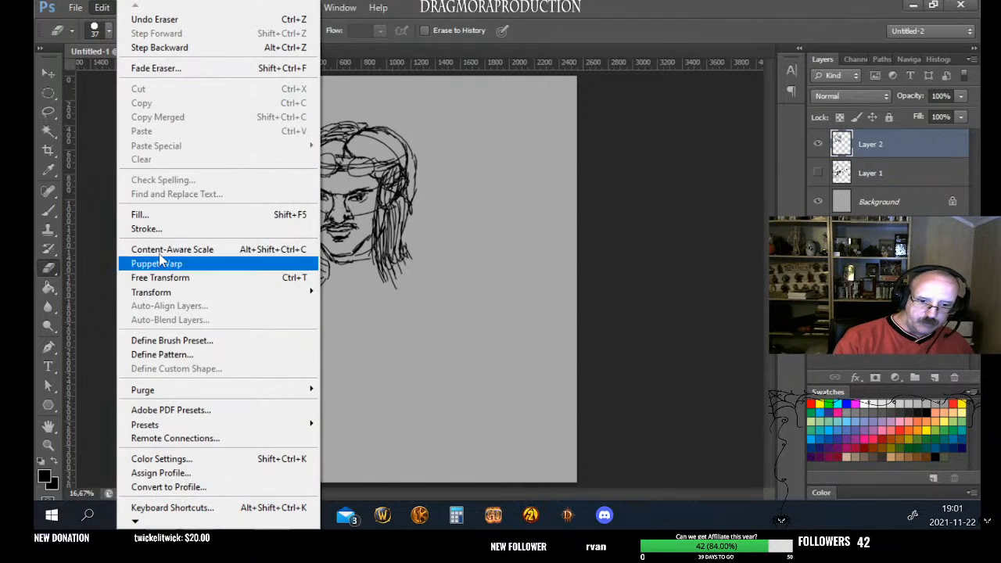
{"action": "mouse_move", "coordinate": [308, 292]}
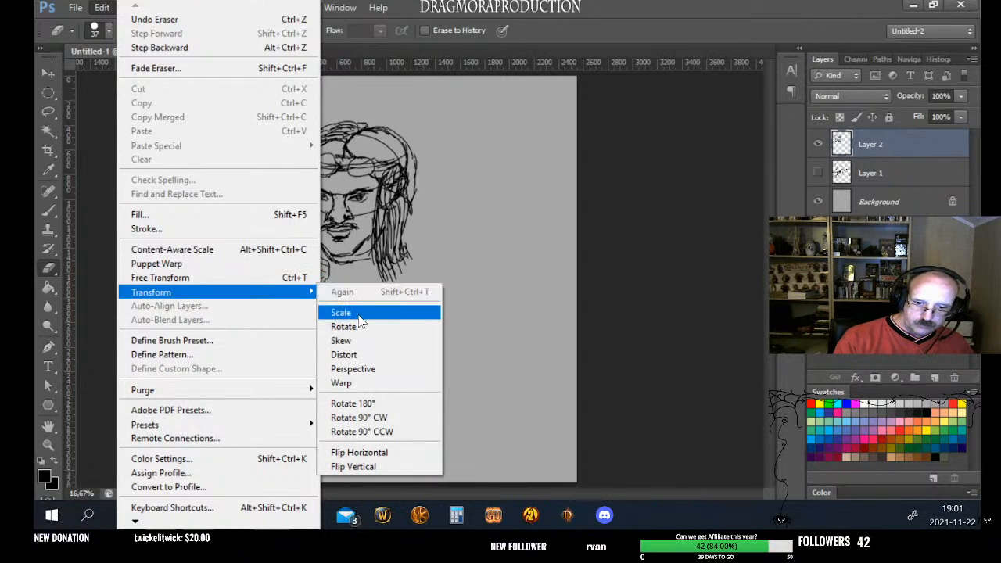
{"action": "left_click", "coordinate": [361, 316]}
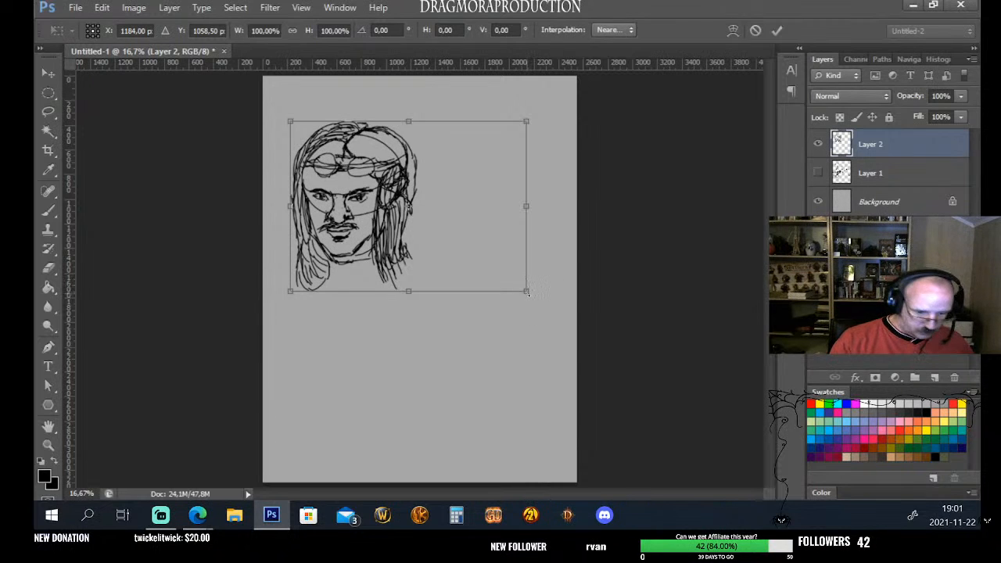
{"action": "mouse_move", "coordinate": [525, 290]}
{"action": "left_mouse_down"}
{"action": "mouse_move", "coordinate": [433, 220]}
{"action": "mouse_move", "coordinate": [352, 188]}
{"action": "mouse_move", "coordinate": [407, 206]}
{"action": "left_mouse_up"}
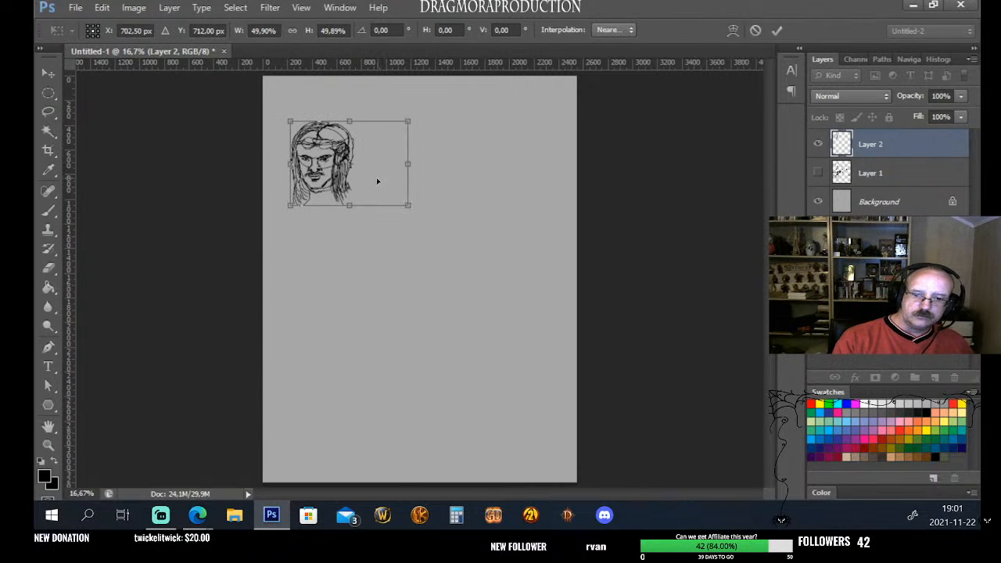
{"action": "key", "text": "Return"}
{"action": "key", "text": "e"}
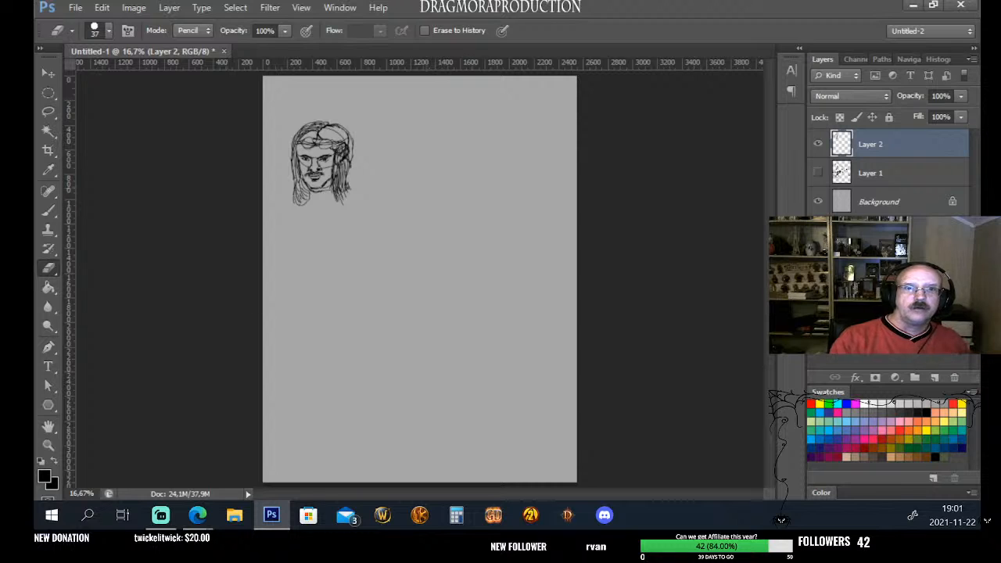
{"action": "left_click", "coordinate": [47, 73]}
{"action": "left_click_drag", "start_coordinate": [324, 184], "coordinate": [306, 140]}
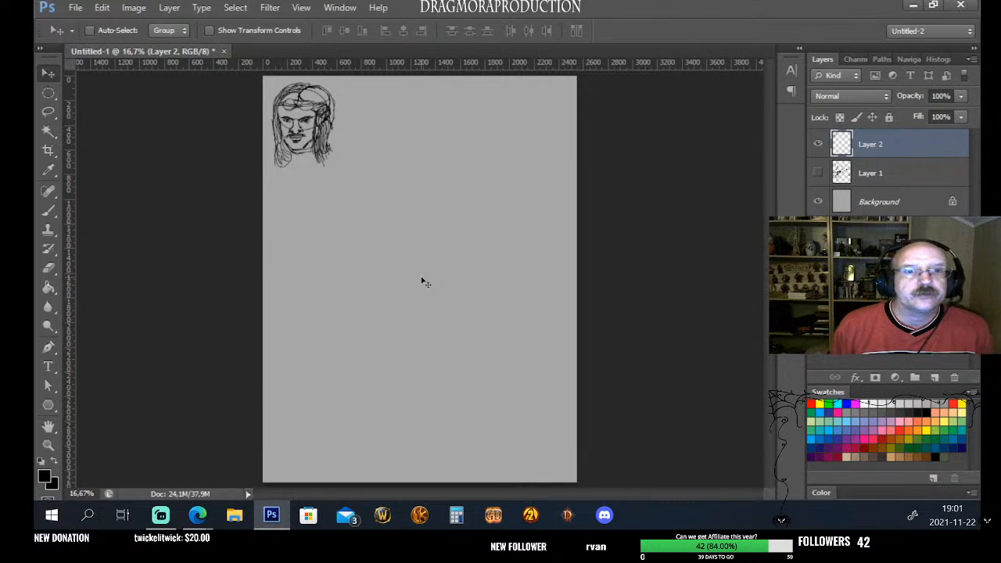
{"action": "left_click", "coordinate": [48, 210]}
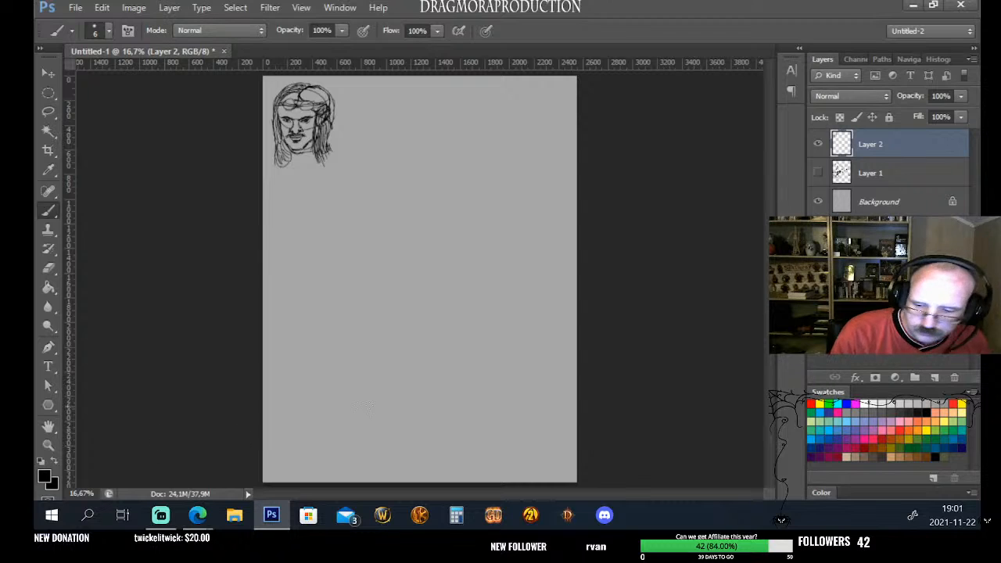
{"action": "left_click", "coordinate": [54, 485]}
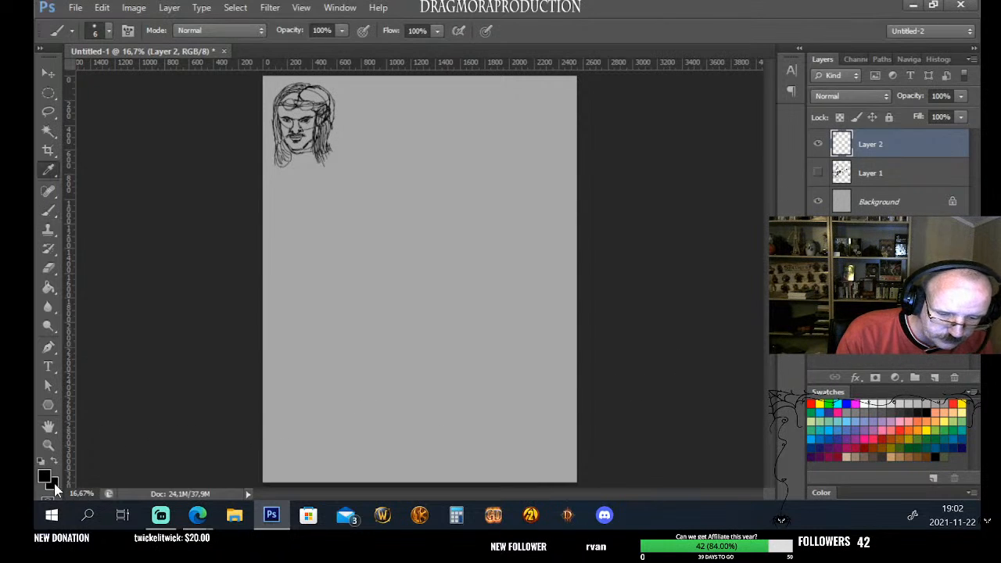
{"action": "left_click_drag", "start_coordinate": [607, 324], "coordinate": [645, 144]}
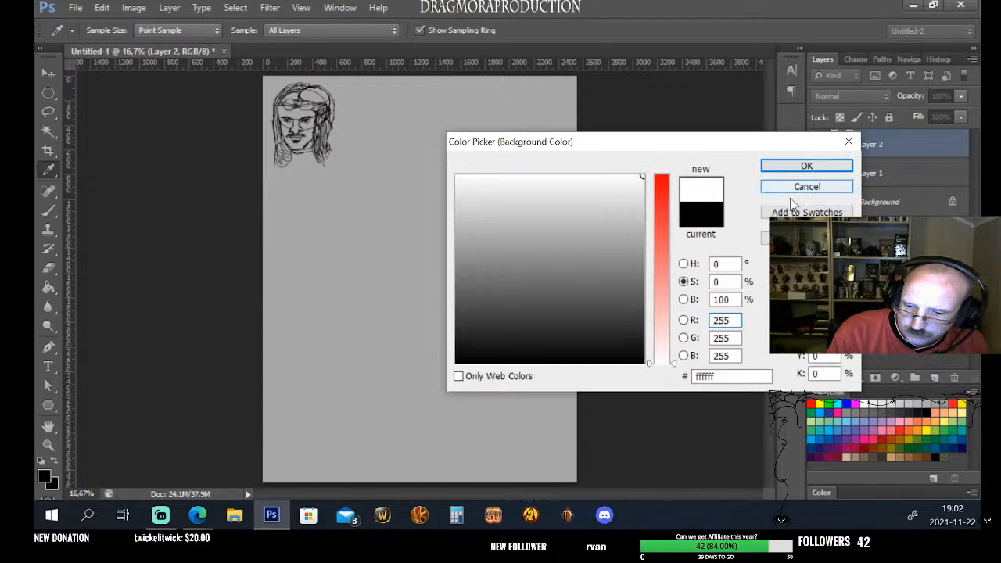
{"action": "left_click", "coordinate": [828, 188]}
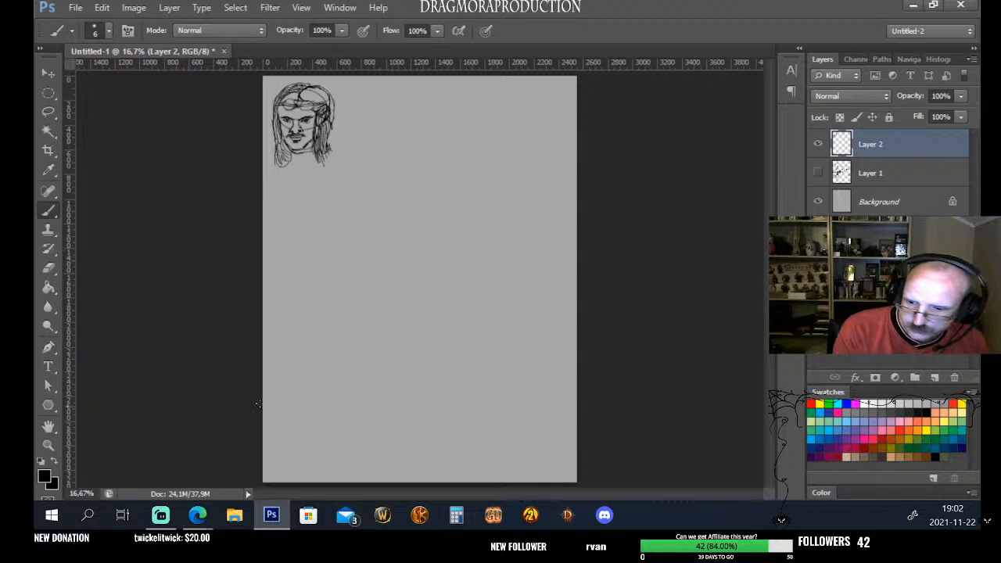
Set the background color to the canvas's light gray and return to the Brush tool
{"action": "left_click", "coordinate": [48, 169]}
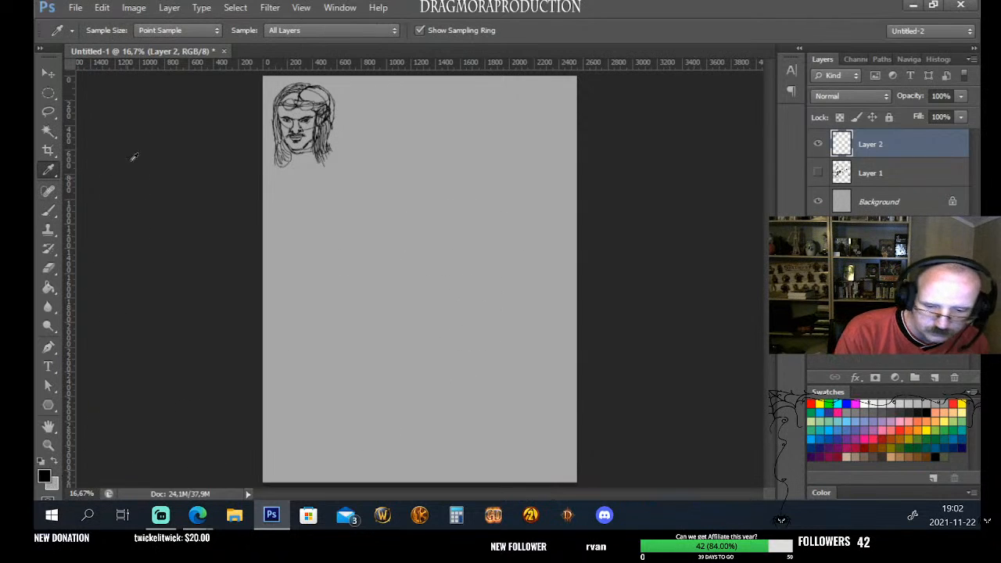
{"action": "left_click", "coordinate": [48, 209]}
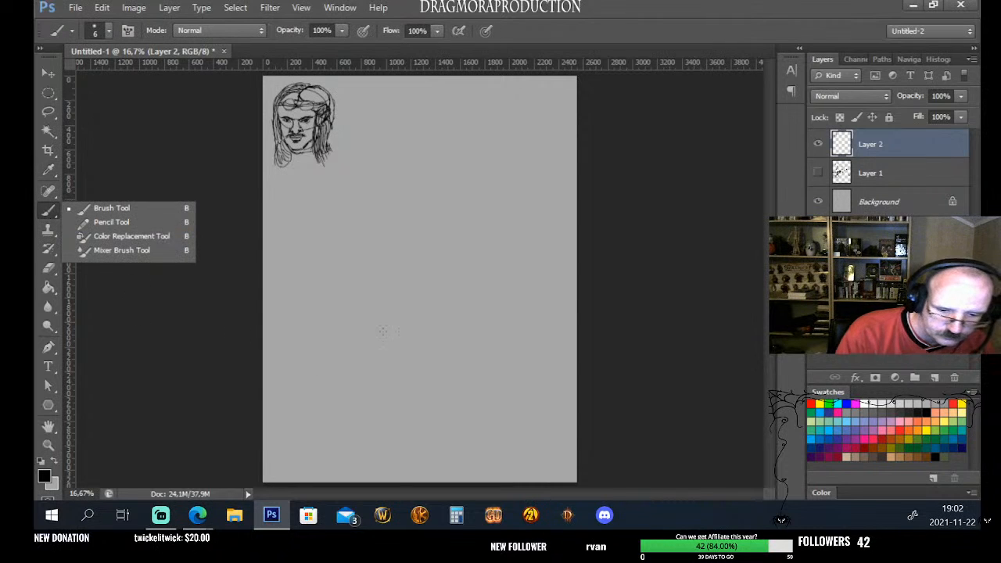
{"action": "left_click", "coordinate": [111, 210]}
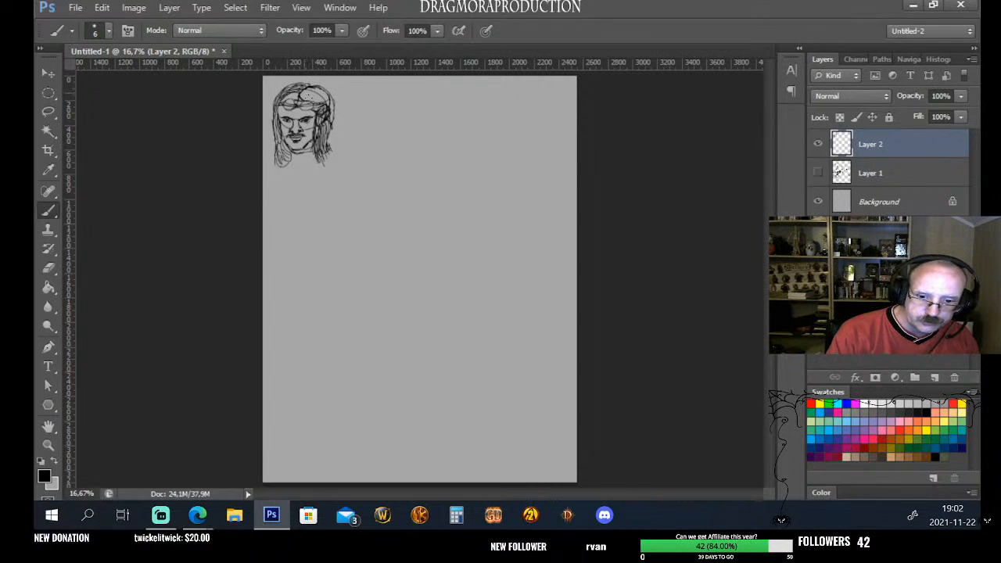
Darken the hair on the small head with extra strands over the crown and down the ear side
{"action": "mouse_move", "coordinate": [310, 100]}
{"action": "left_mouse_down"}
{"action": "mouse_move", "coordinate": [329, 105]}
{"action": "mouse_move", "coordinate": [333, 128]}
{"action": "left_mouse_up"}
{"action": "mouse_move", "coordinate": [302, 89]}
{"action": "left_mouse_down"}
{"action": "mouse_move", "coordinate": [307, 99]}
{"action": "mouse_move", "coordinate": [297, 99]}
{"action": "left_mouse_up"}
{"action": "left_click_drag", "start_coordinate": [298, 90], "coordinate": [285, 97]}
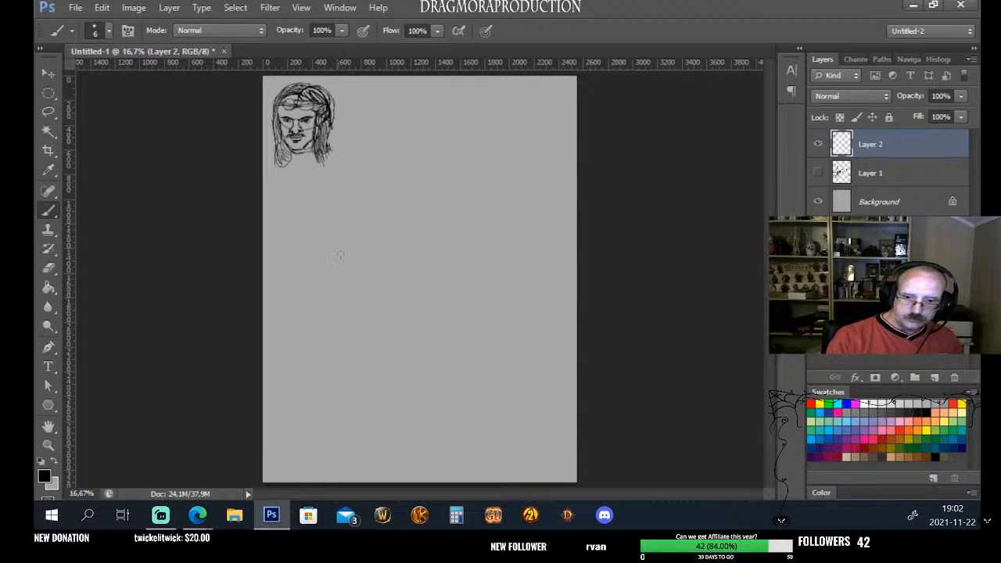
Reduce the brush to 5 px and sketch a tilted oval for a second, larger head below the small one
{"action": "left_click", "coordinate": [108, 30]}
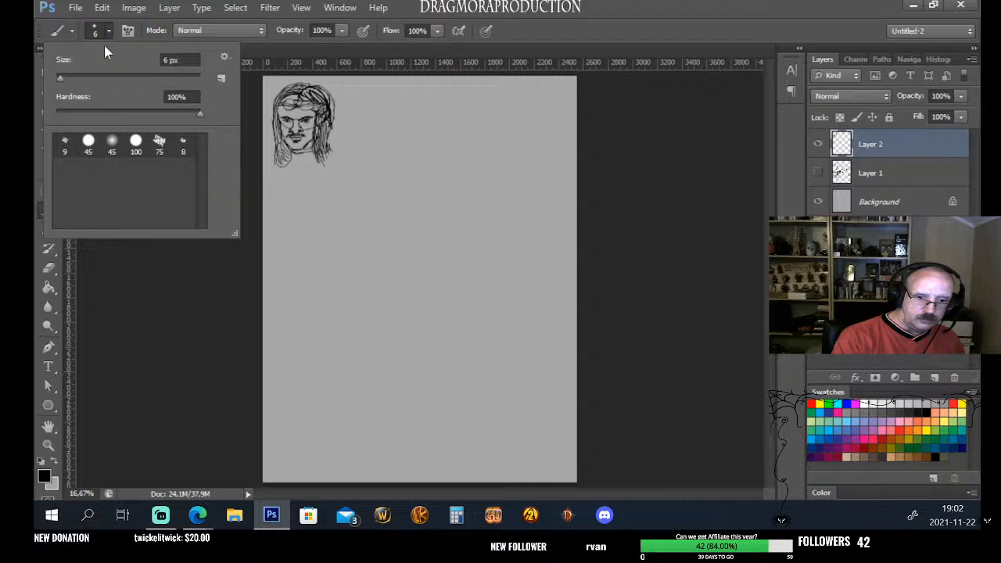
{"action": "left_click", "coordinate": [59, 81]}
{"action": "left_click", "coordinate": [184, 360]}
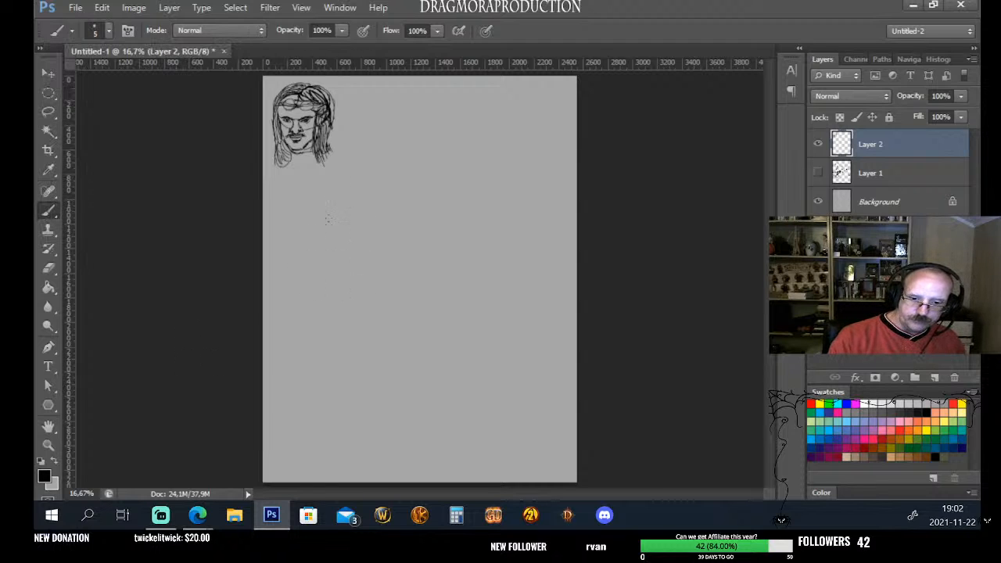
{"action": "mouse_move", "coordinate": [369, 282]}
{"action": "left_mouse_down"}
{"action": "mouse_move", "coordinate": [302, 249]}
{"action": "mouse_move", "coordinate": [352, 212]}
{"action": "mouse_move", "coordinate": [391, 269]}
{"action": "mouse_move", "coordinate": [354, 213]}
{"action": "mouse_move", "coordinate": [371, 224]}
{"action": "mouse_move", "coordinate": [352, 219]}
{"action": "mouse_move", "coordinate": [374, 232]}
{"action": "mouse_move", "coordinate": [402, 280]}
{"action": "mouse_move", "coordinate": [304, 239]}
{"action": "mouse_move", "coordinate": [391, 274]}
{"action": "mouse_move", "coordinate": [319, 233]}
{"action": "mouse_move", "coordinate": [364, 283]}
{"action": "mouse_move", "coordinate": [325, 235]}
{"action": "mouse_move", "coordinate": [317, 305]}
{"action": "mouse_move", "coordinate": [333, 226]}
{"action": "mouse_move", "coordinate": [318, 229]}
{"action": "mouse_move", "coordinate": [314, 311]}
{"action": "mouse_move", "coordinate": [342, 244]}
{"action": "left_mouse_up"}
{"action": "key", "text": "ctrl+z"}
{"action": "key", "text": "ctrl+z"}
{"action": "key", "text": "ctrl+z"}
{"action": "key", "text": "ctrl+z"}
{"action": "key", "text": "ctrl+z"}
{"action": "key", "text": "ctrl+z"}
{"action": "key", "text": "ctrl+z"}
{"action": "key", "text": "ctrl+z"}
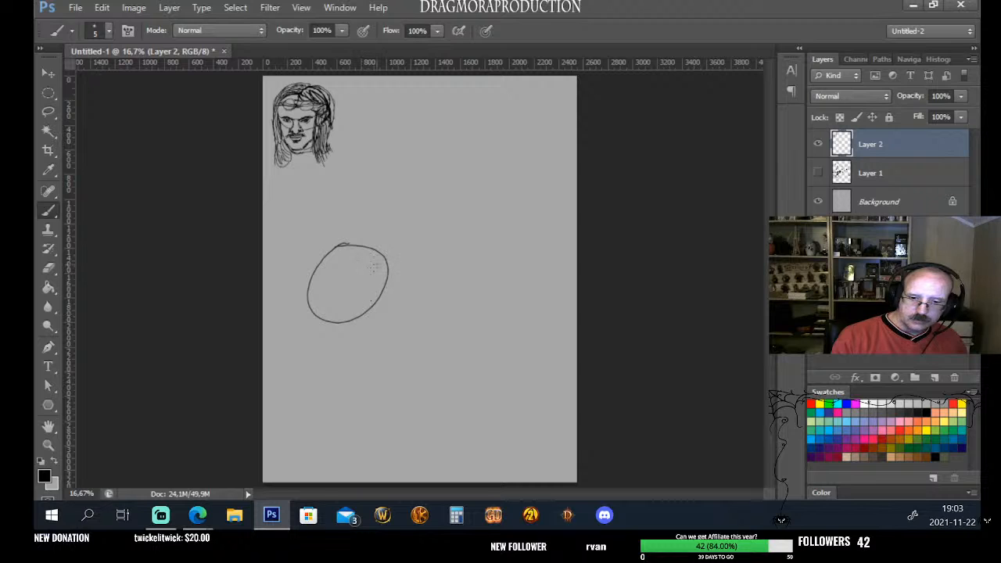
Draw a narrow divided ellipse as the new head's side plane and a horizontal guide line across the oval
{"action": "mouse_move", "coordinate": [374, 267]}
{"action": "left_mouse_down"}
{"action": "mouse_move", "coordinate": [362, 307]}
{"action": "mouse_move", "coordinate": [380, 267]}
{"action": "mouse_move", "coordinate": [368, 287]}
{"action": "mouse_move", "coordinate": [383, 262]}
{"action": "left_mouse_up"}
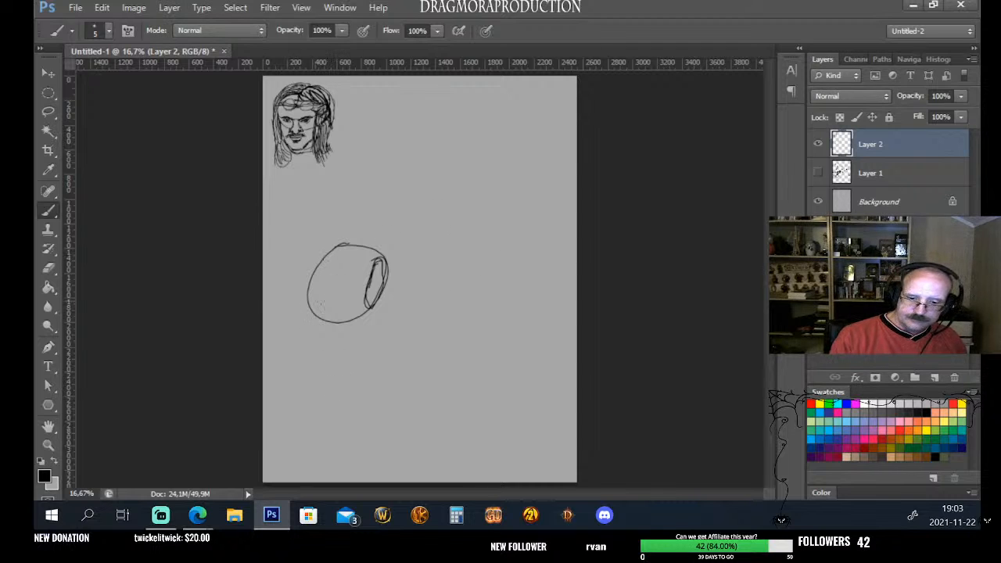
{"action": "mouse_move", "coordinate": [370, 285]}
{"action": "left_mouse_down"}
{"action": "mouse_move", "coordinate": [385, 280]}
{"action": "mouse_move", "coordinate": [371, 305]}
{"action": "left_mouse_up"}
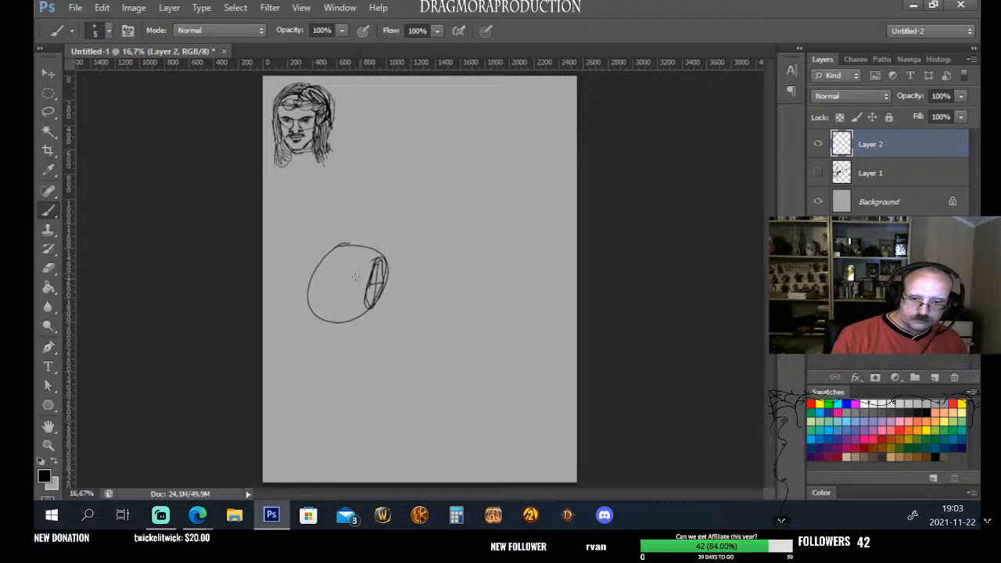
{"action": "mouse_move", "coordinate": [310, 280]}
{"action": "left_mouse_down"}
{"action": "mouse_move", "coordinate": [350, 292]}
{"action": "mouse_move", "coordinate": [378, 283]}
{"action": "left_mouse_up"}
{"action": "key", "text": "ctrl+z"}
{"action": "key", "text": "ctrl+z"}
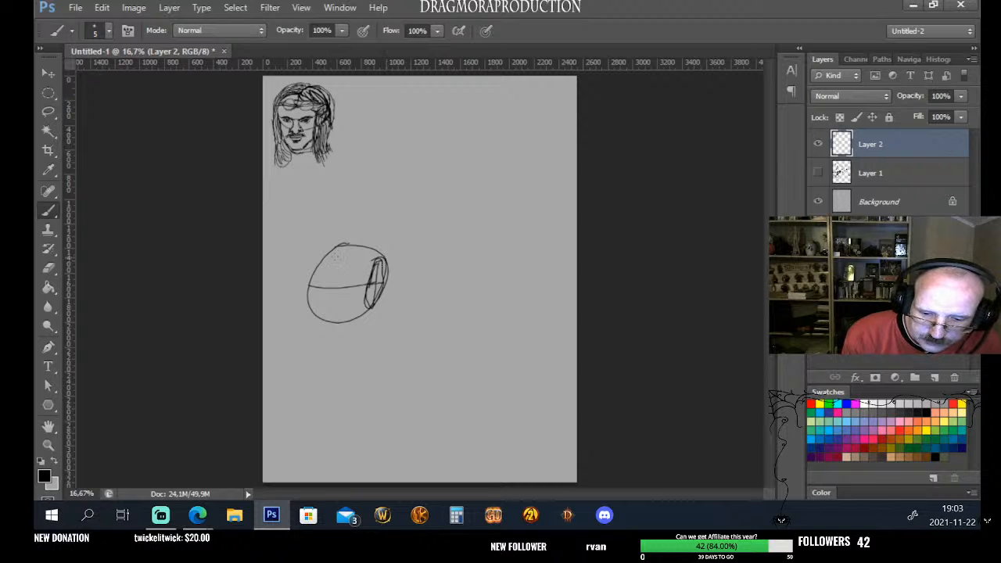
{"action": "left_click_drag", "start_coordinate": [328, 256], "coordinate": [383, 264]}
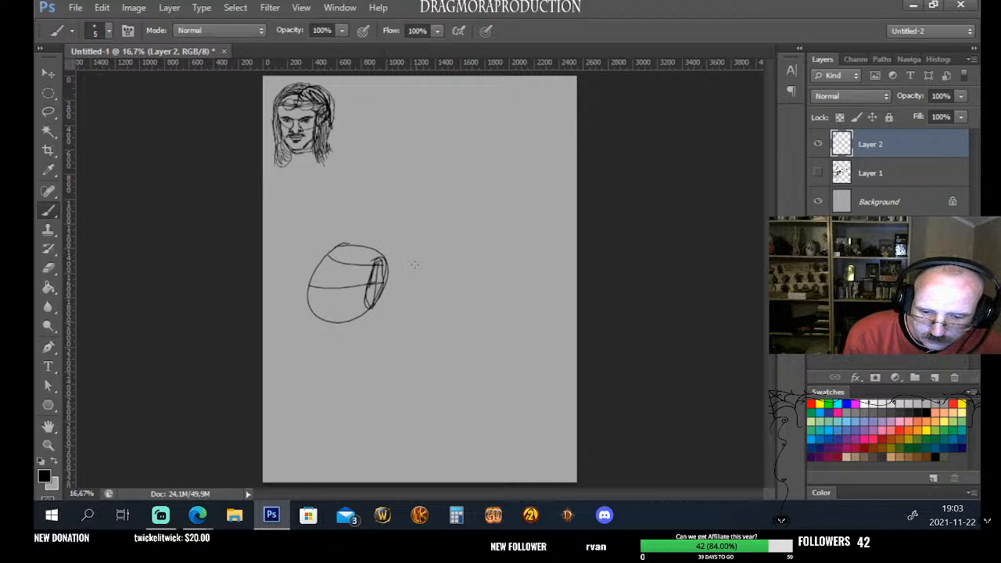
{"action": "key", "text": "ctrl+z"}
{"action": "mouse_move", "coordinate": [320, 256]}
{"action": "left_mouse_down"}
{"action": "mouse_move", "coordinate": [383, 259]}
{"action": "mouse_move", "coordinate": [356, 260]}
{"action": "mouse_move", "coordinate": [369, 267]}
{"action": "mouse_move", "coordinate": [341, 261]}
{"action": "mouse_move", "coordinate": [391, 256]}
{"action": "left_mouse_up"}
{"action": "key", "text": "ctrl+z"}
{"action": "key", "text": "ctrl+z"}
{"action": "key", "text": "ctrl+z"}
{"action": "key", "text": "ctrl+z"}
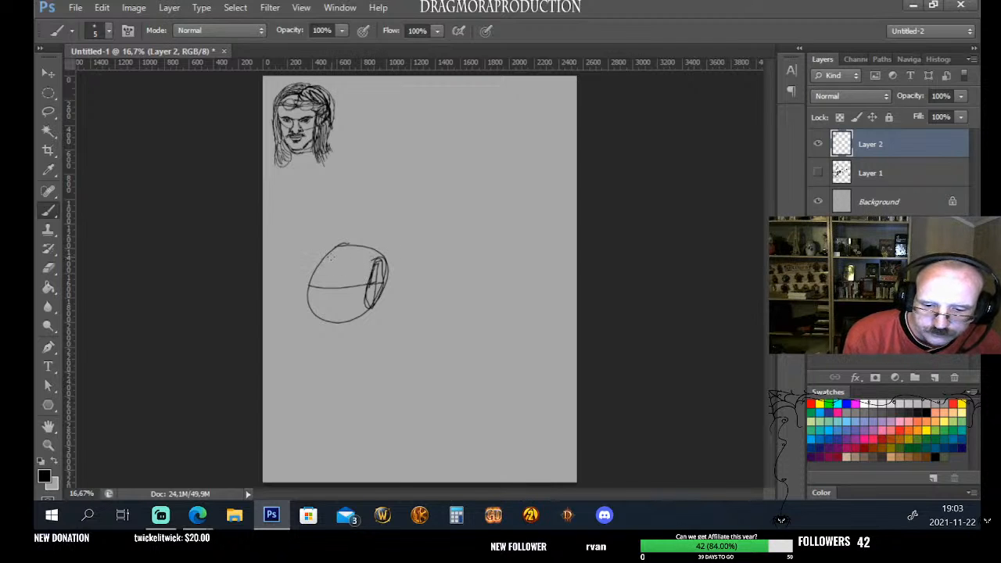
{"action": "left_click_drag", "start_coordinate": [324, 259], "coordinate": [372, 263]}
{"action": "key", "text": "ctrl+z"}
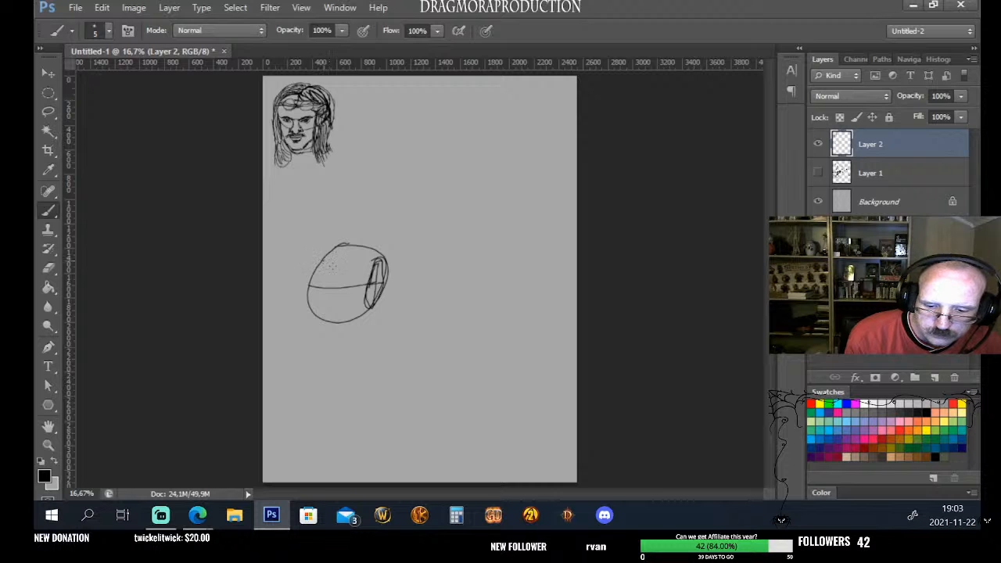
{"action": "left_click_drag", "start_coordinate": [323, 263], "coordinate": [391, 264]}
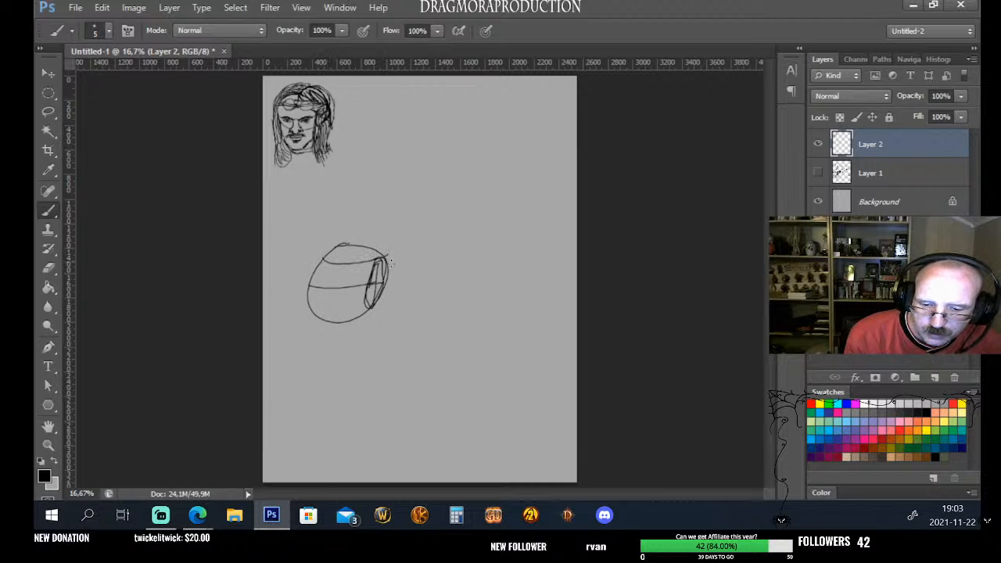
{"action": "key", "text": "ctrl+z"}
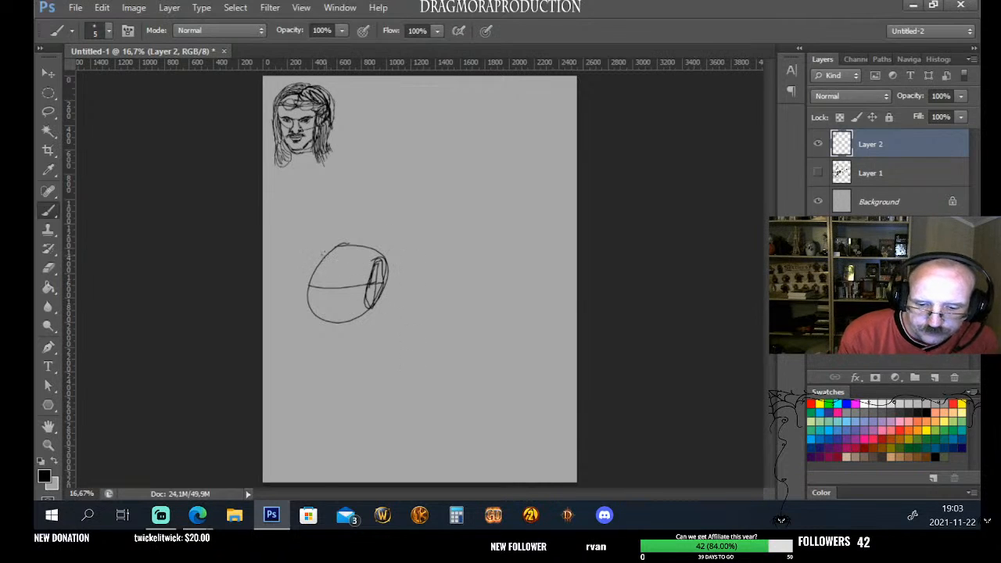
{"action": "left_click_drag", "start_coordinate": [324, 262], "coordinate": [381, 261]}
{"action": "key", "text": "ctrl+z"}
{"action": "key", "text": "ctrl+z"}
{"action": "key", "text": "ctrl+z"}
{"action": "key", "text": "ctrl+z"}
{"action": "key", "text": "ctrl+z"}
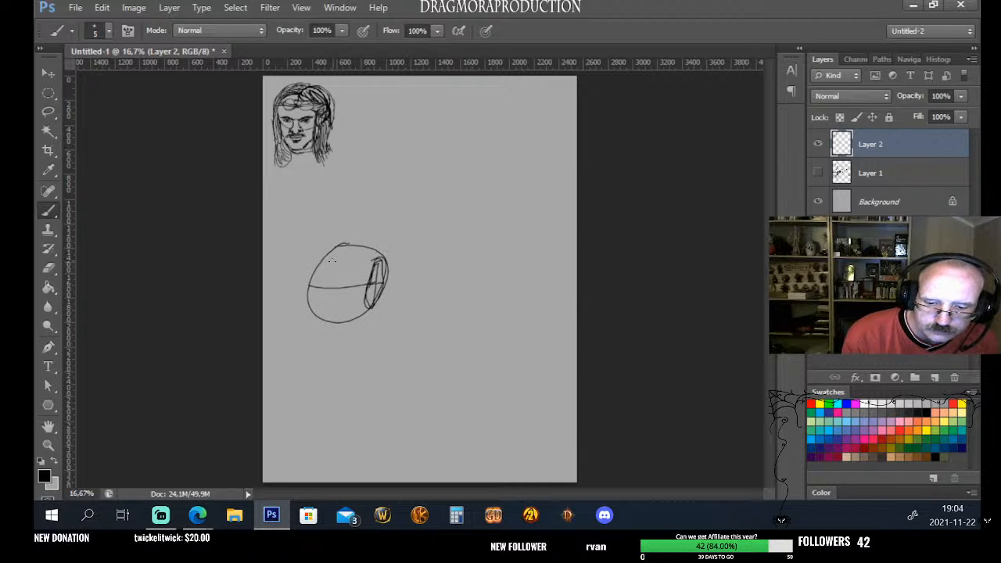
Draw a downward-curving hairline across the second head's forehead, from the far outline to the top of the side plane
{"action": "mouse_move", "coordinate": [321, 259]}
{"action": "left_mouse_down"}
{"action": "mouse_move", "coordinate": [376, 262]}
{"action": "mouse_move", "coordinate": [331, 262]}
{"action": "mouse_move", "coordinate": [369, 265]}
{"action": "mouse_move", "coordinate": [393, 256]}
{"action": "left_mouse_up"}
{"action": "key", "text": "ctrl+z"}
{"action": "key", "text": "ctrl+z"}
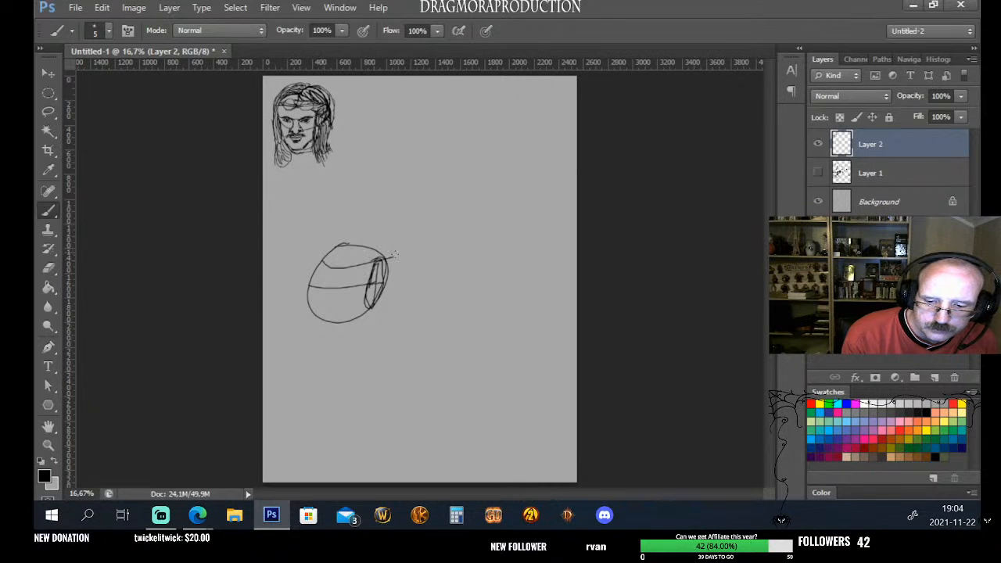
{"action": "key", "text": "ctrl+z"}
{"action": "left_click_drag", "start_coordinate": [322, 268], "coordinate": [378, 259]}
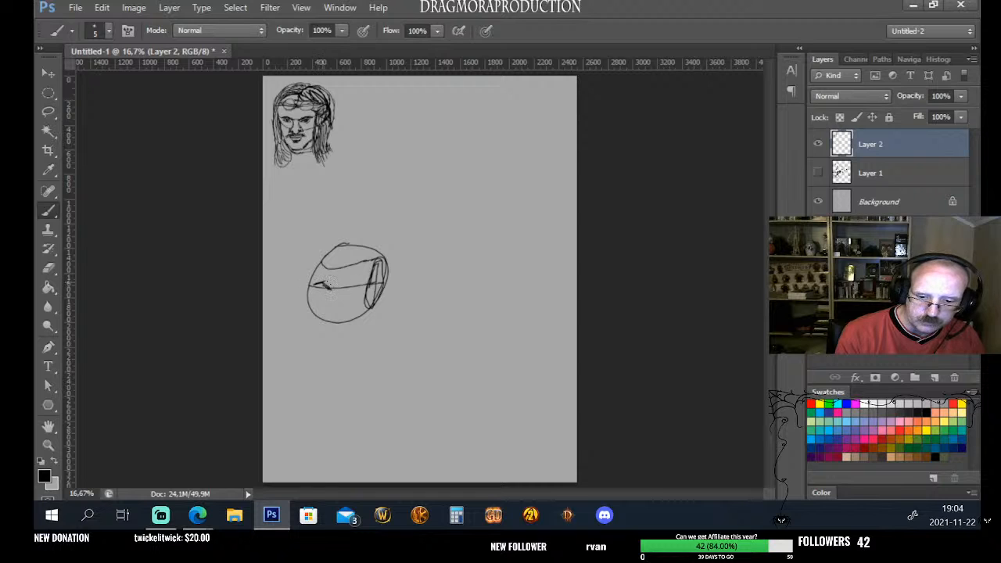
Sketch angled eyebrows, narrow eyes and a long nose around the second head's horizontal guide line
{"action": "mouse_move", "coordinate": [324, 285]}
{"action": "left_mouse_down"}
{"action": "mouse_move", "coordinate": [361, 284]}
{"action": "mouse_move", "coordinate": [316, 289]}
{"action": "mouse_move", "coordinate": [353, 291]}
{"action": "mouse_move", "coordinate": [329, 305]}
{"action": "left_mouse_up"}
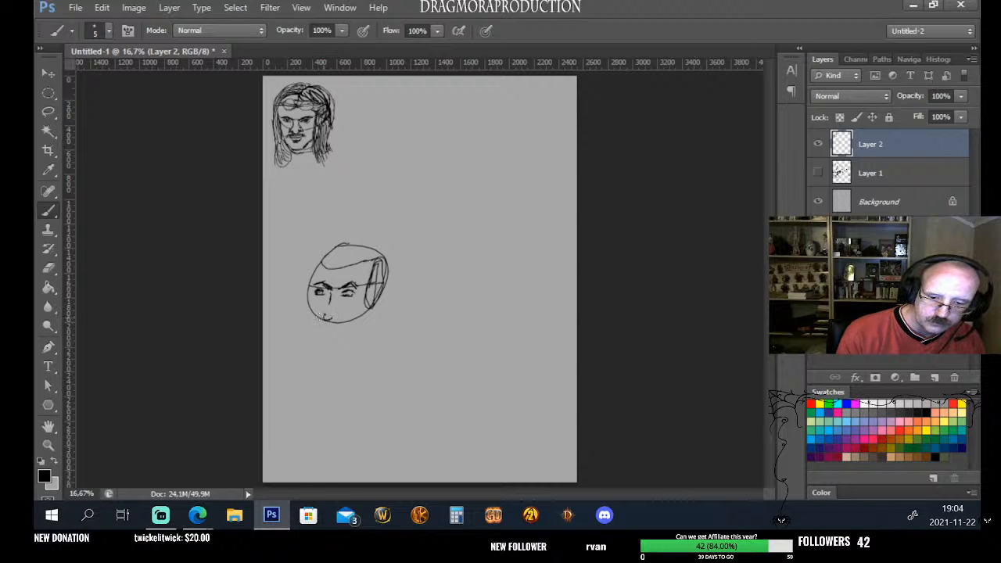
{"action": "left_click_drag", "start_coordinate": [323, 317], "coordinate": [323, 315]}
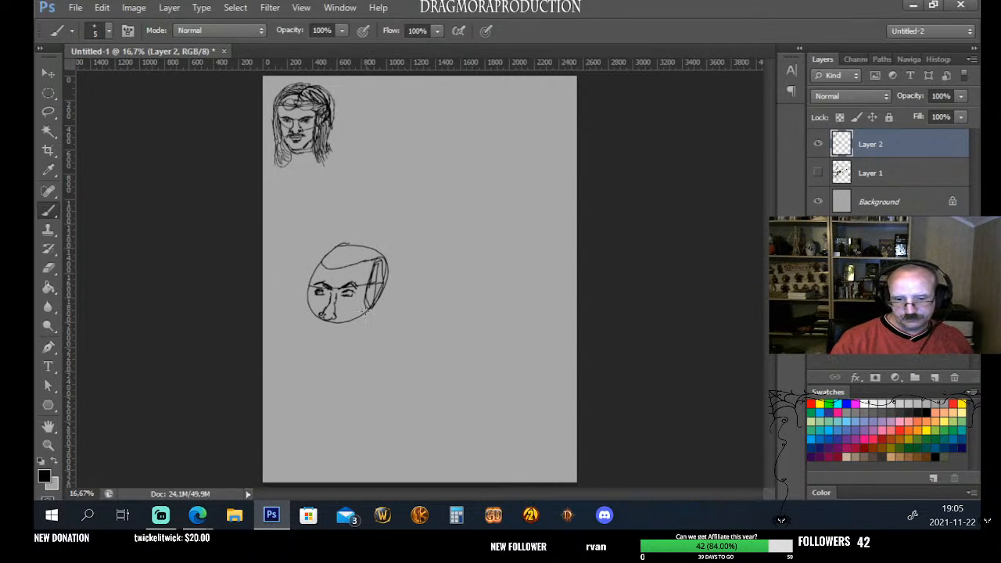
Try an angular jaw line running from the base of the side plane down toward the chin
{"action": "left_click_drag", "start_coordinate": [372, 300], "coordinate": [363, 332]}
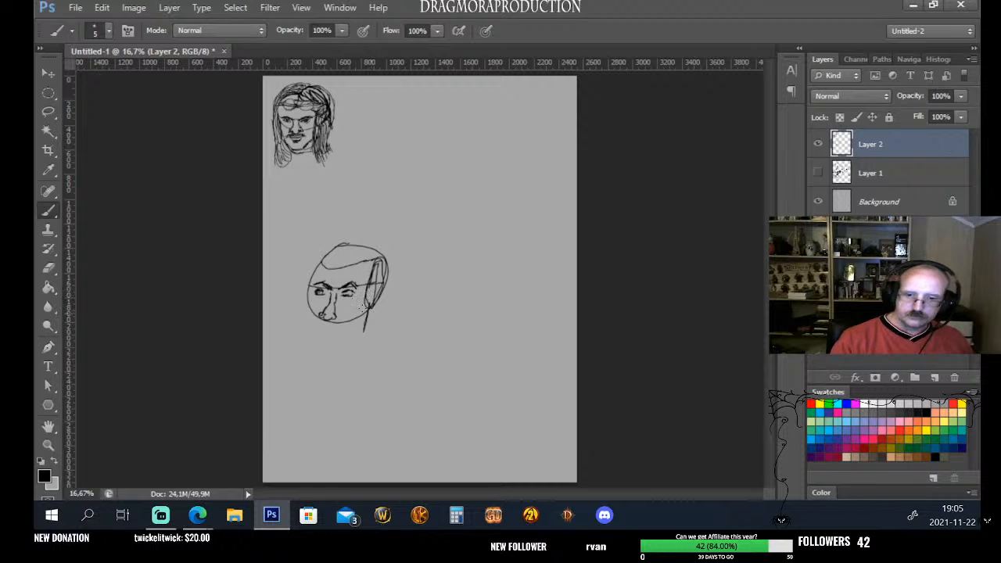
{"action": "key", "text": "ctrl+z"}
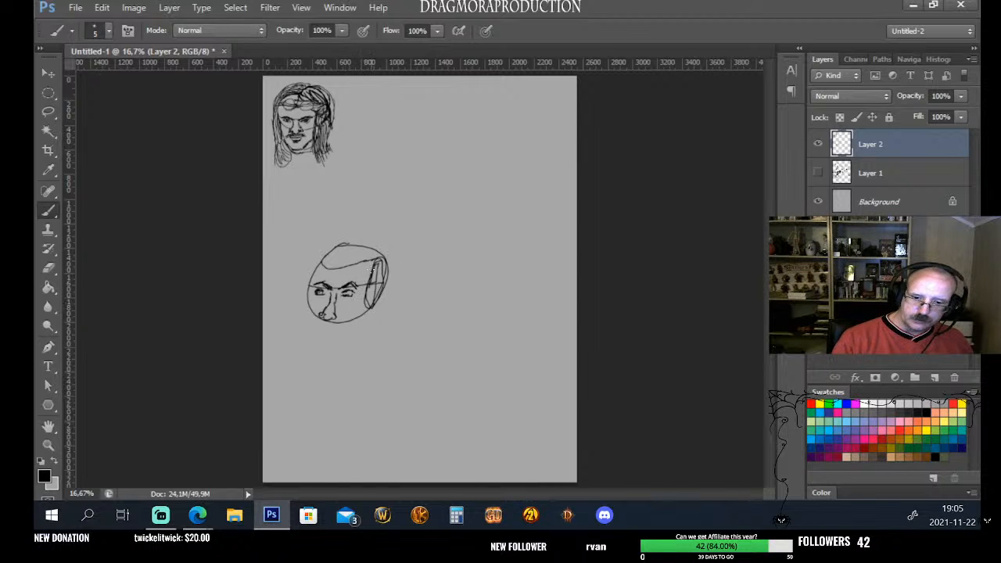
{"action": "left_click_drag", "start_coordinate": [369, 306], "coordinate": [361, 330]}
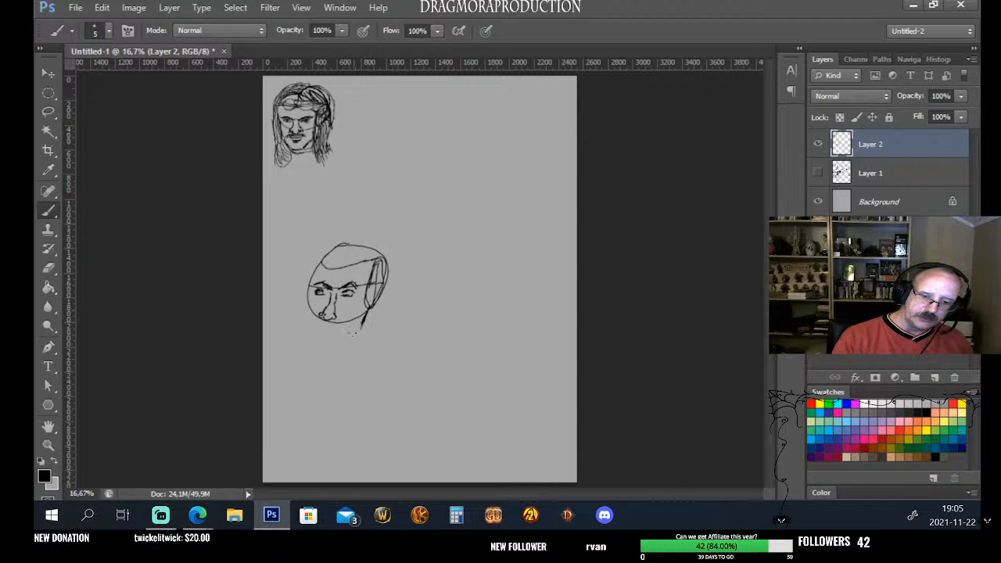
{"action": "left_click_drag", "start_coordinate": [342, 338], "coordinate": [364, 321]}
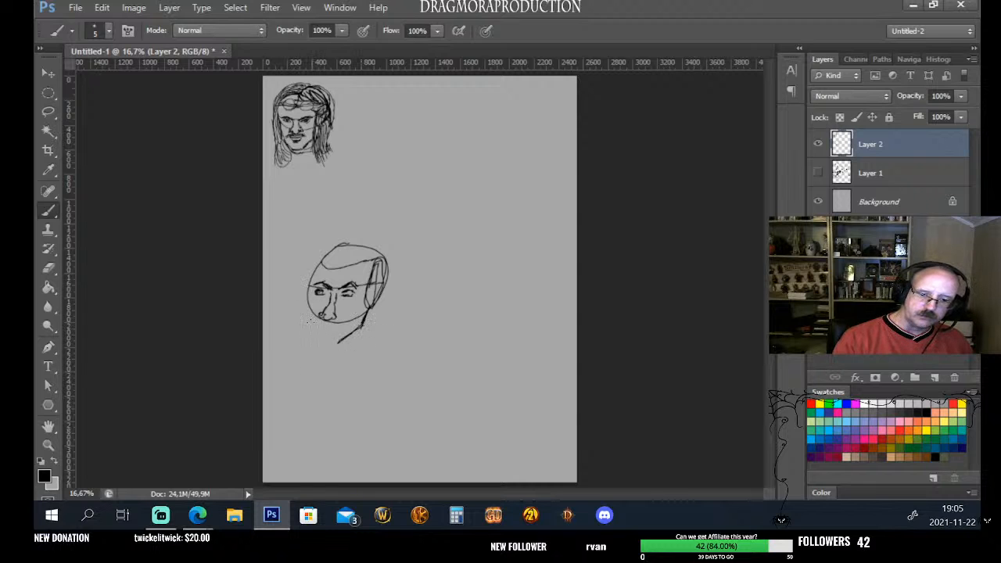
Draw the far cheek's contour as a curve from the oval's outline at eye level down toward the chin
{"action": "left_click_drag", "start_coordinate": [310, 306], "coordinate": [319, 347]}
{"action": "key", "text": "ctrl+z"}
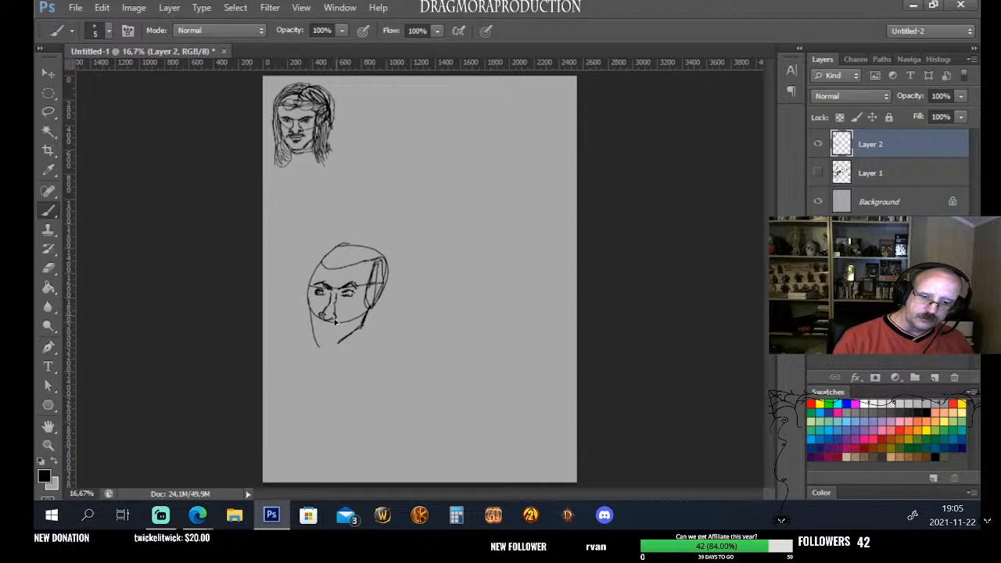
{"action": "key", "text": "ctrl+z"}
{"action": "left_click_drag", "start_coordinate": [306, 296], "coordinate": [323, 342]}
{"action": "key", "text": "ctrl+z"}
{"action": "left_click_drag", "start_coordinate": [305, 296], "coordinate": [321, 337]}
{"action": "key", "text": "ctrl+z"}
{"action": "mouse_move", "coordinate": [307, 297]}
{"action": "left_mouse_down"}
{"action": "mouse_move", "coordinate": [365, 330]}
{"action": "mouse_move", "coordinate": [327, 345]}
{"action": "mouse_move", "coordinate": [368, 328]}
{"action": "mouse_move", "coordinate": [340, 344]}
{"action": "left_mouse_up"}
{"action": "key", "text": "ctrl+z"}
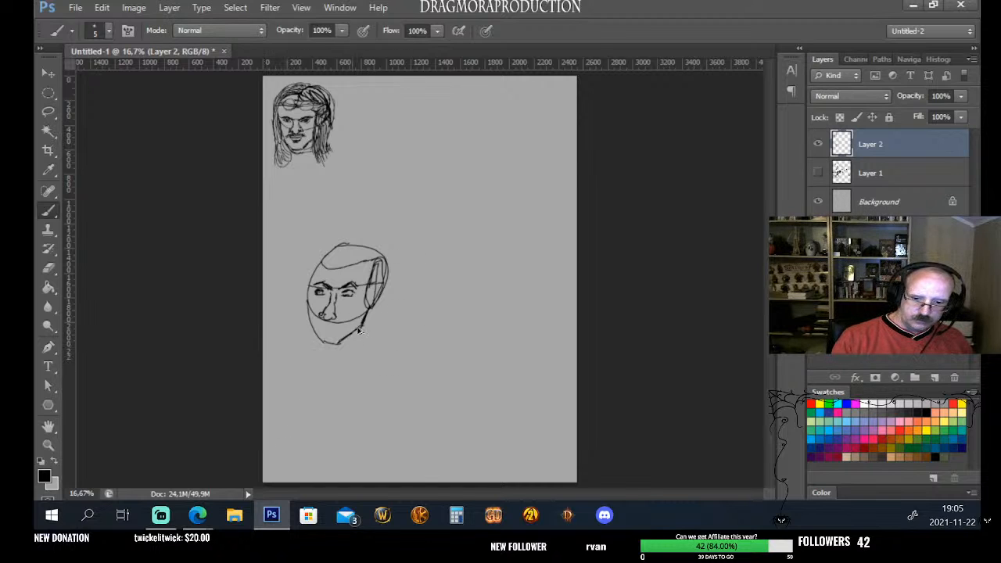
{"action": "key", "text": "ctrl+z"}
Erase the angular jaw line below the side plane with the 37 px Eraser and return to the Brush tool
{"action": "left_click", "coordinate": [49, 269]}
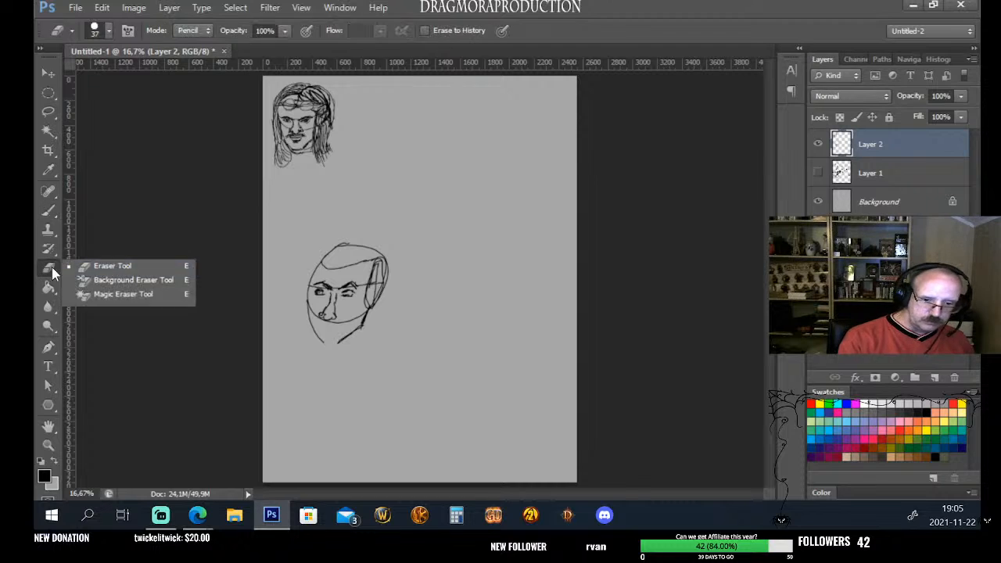
{"action": "left_click_drag", "start_coordinate": [339, 344], "coordinate": [368, 315]}
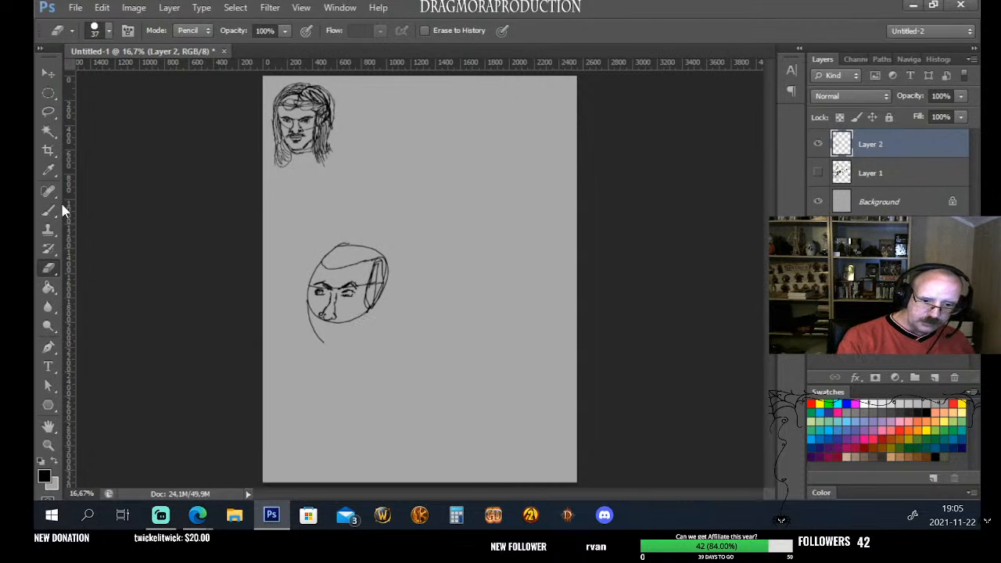
{"action": "left_click", "coordinate": [47, 209]}
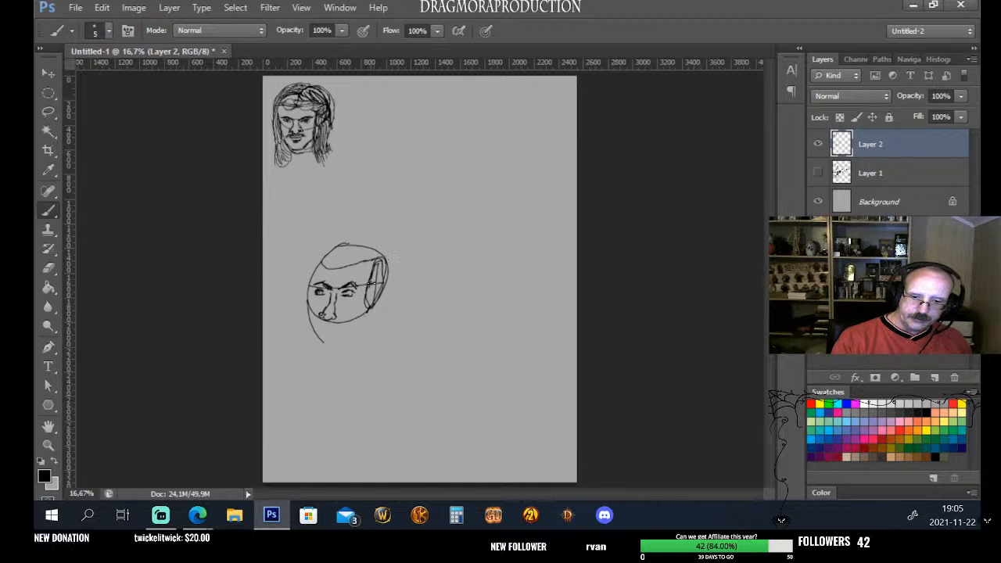
Darken the front edge of the side plane with repeated strokes, extending it slightly below the oval
{"action": "left_click_drag", "start_coordinate": [364, 304], "coordinate": [368, 320]}
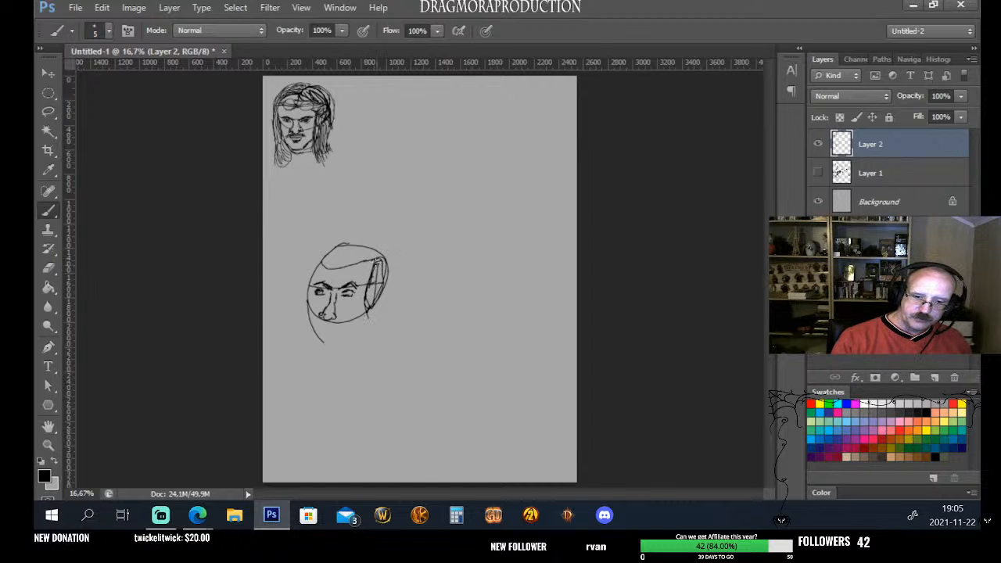
{"action": "left_click_drag", "start_coordinate": [377, 261], "coordinate": [366, 314]}
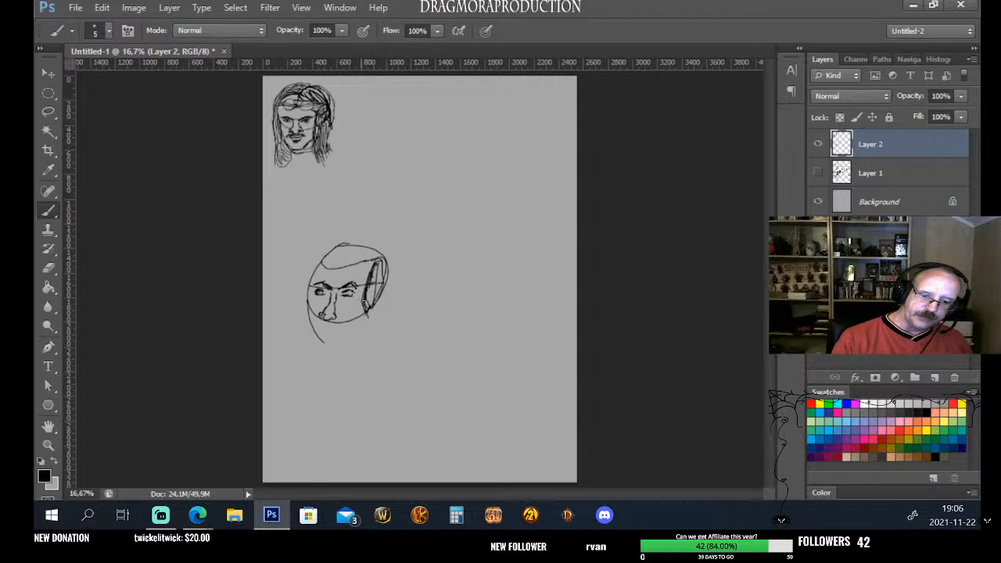
{"action": "left_click_drag", "start_coordinate": [374, 262], "coordinate": [366, 285]}
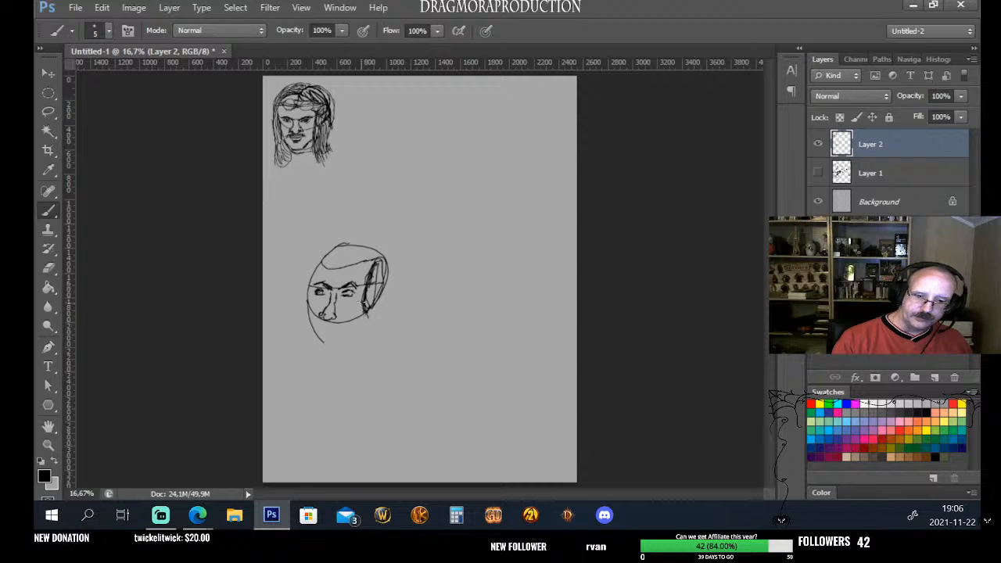
{"action": "mouse_move", "coordinate": [364, 305]}
{"action": "left_mouse_down"}
{"action": "mouse_move", "coordinate": [368, 333]}
{"action": "mouse_move", "coordinate": [344, 343]}
{"action": "mouse_move", "coordinate": [367, 333]}
{"action": "left_mouse_up"}
{"action": "key", "text": "ctrl+z"}
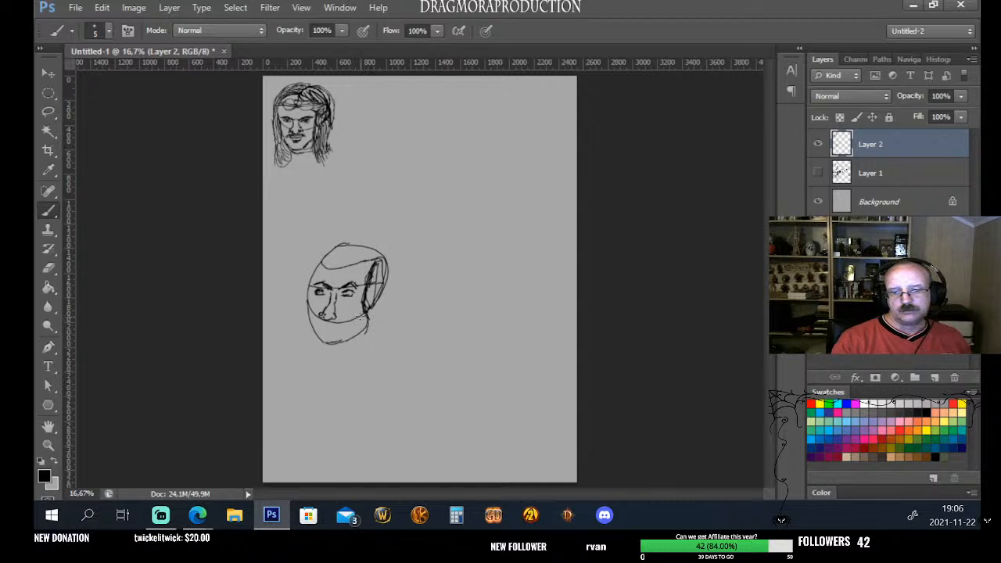
{"action": "key", "text": "ctrl+alt+z"}
{"action": "key", "text": "ctrl+alt+z"}
{"action": "key", "text": "ctrl+alt+z"}
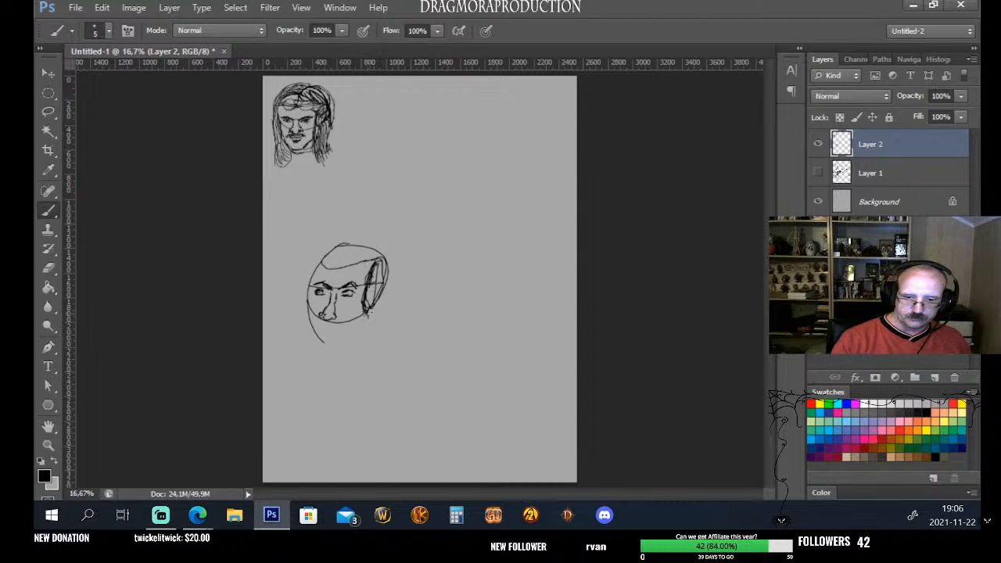
Erase the dark strokes at the side plane's lower front edge with the Eraser and return to the Brush tool
{"action": "left_click", "coordinate": [47, 268]}
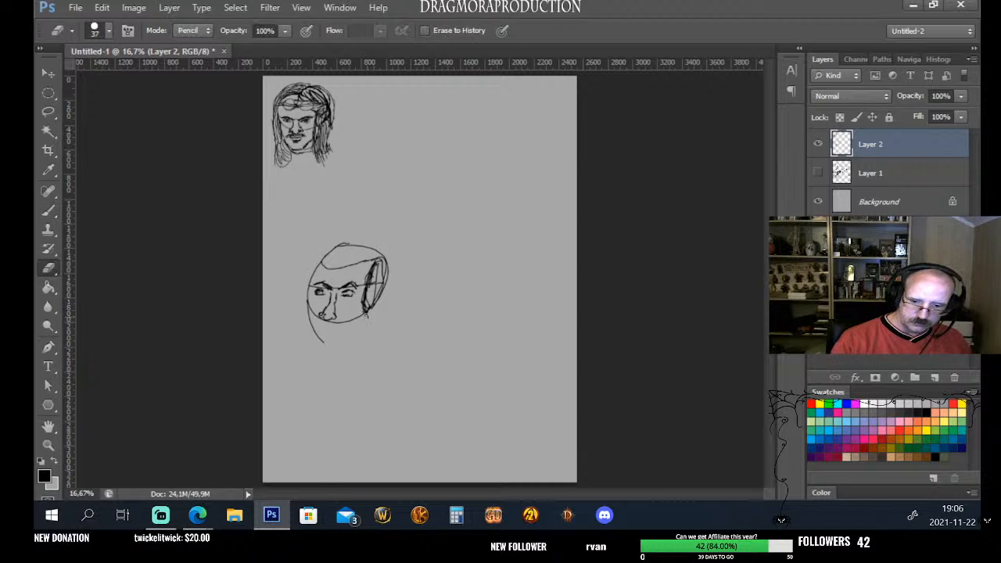
{"action": "mouse_move", "coordinate": [364, 306]}
{"action": "left_mouse_down"}
{"action": "mouse_move", "coordinate": [368, 315]}
{"action": "mouse_move", "coordinate": [366, 271]}
{"action": "left_mouse_up"}
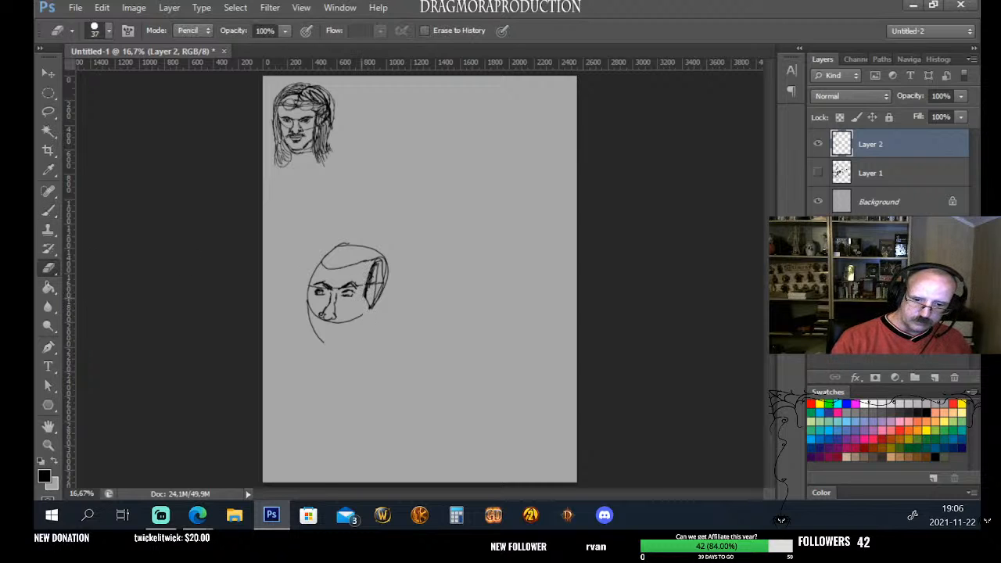
{"action": "left_click", "coordinate": [49, 209]}
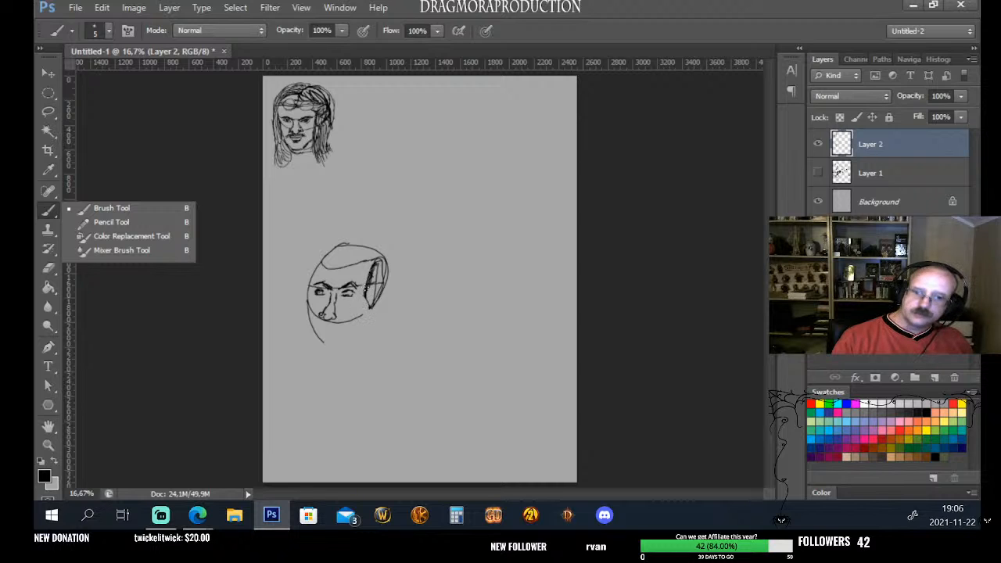
Draw the near-side jaw line down from the side plane and join it to the far cheek with a rounded chin
{"action": "left_click", "coordinate": [365, 290]}
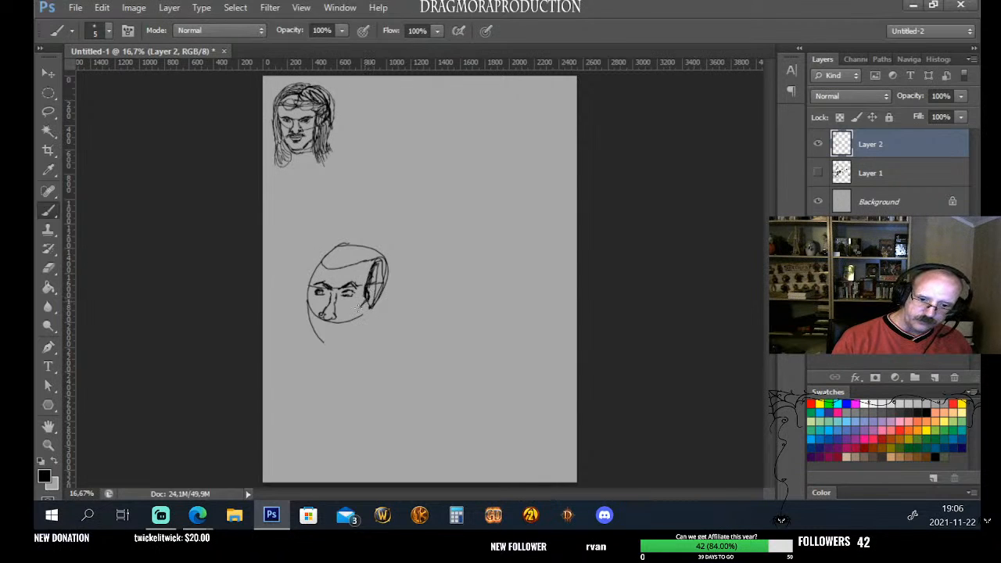
{"action": "left_click_drag", "start_coordinate": [358, 303], "coordinate": [356, 330]}
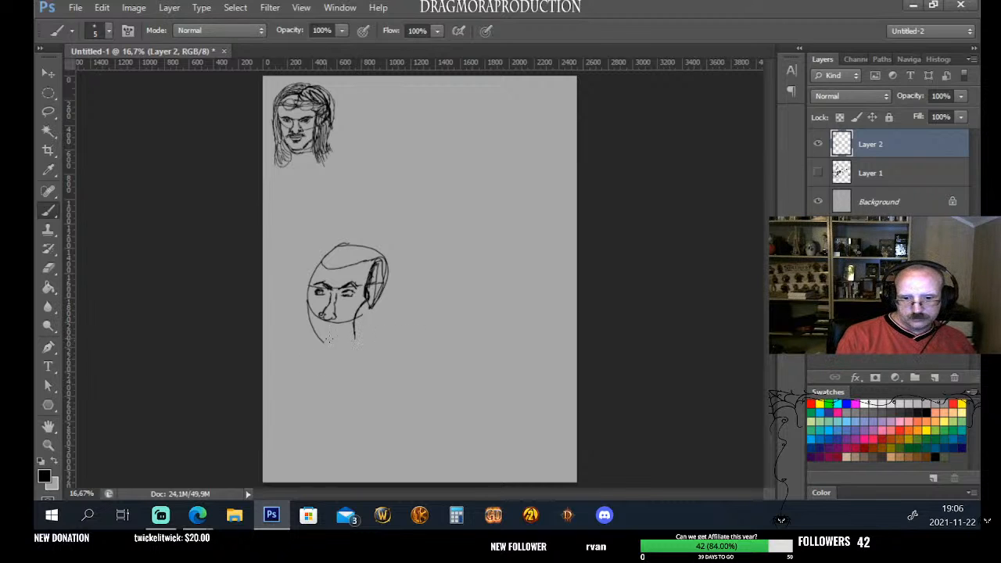
{"action": "mouse_move", "coordinate": [321, 340]}
{"action": "left_mouse_down"}
{"action": "mouse_move", "coordinate": [341, 345]}
{"action": "mouse_move", "coordinate": [355, 327]}
{"action": "left_mouse_up"}
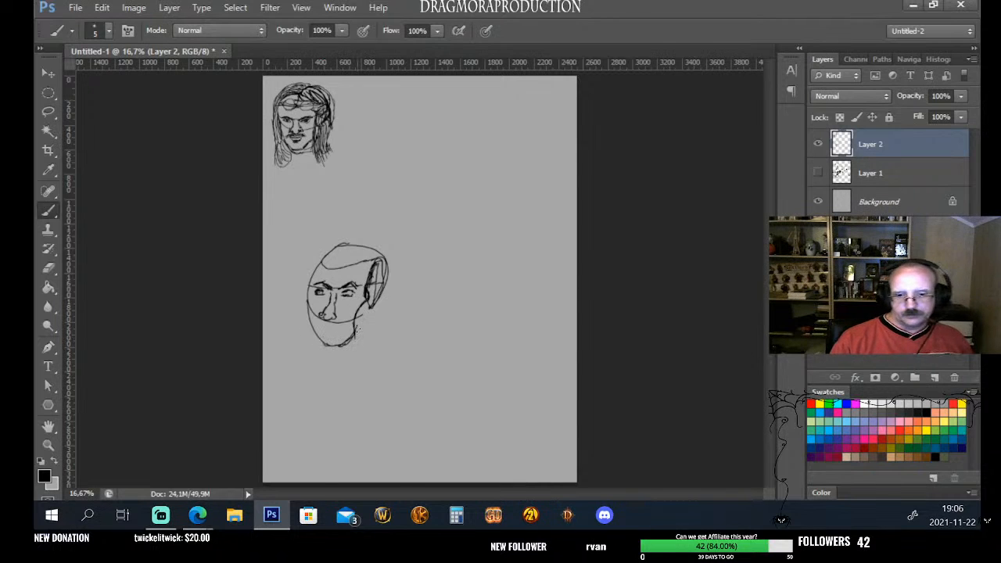
Thicken the near-side jaw with darker strokes and an outer jaw contour, and add a second contour along the far cheek
{"action": "mouse_move", "coordinate": [363, 314]}
{"action": "left_mouse_down"}
{"action": "mouse_move", "coordinate": [366, 298]}
{"action": "mouse_move", "coordinate": [354, 324]}
{"action": "left_mouse_up"}
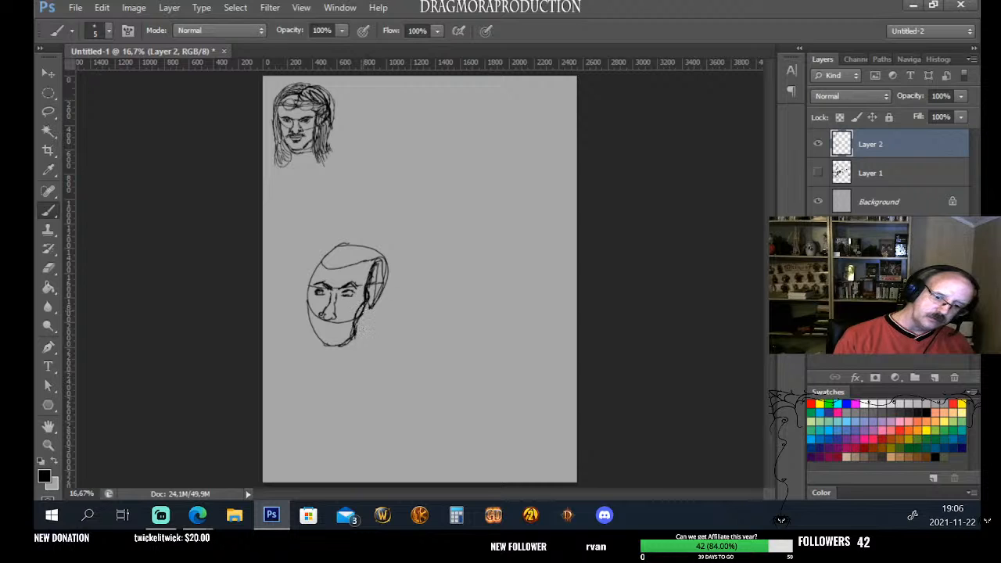
{"action": "left_click_drag", "start_coordinate": [365, 304], "coordinate": [355, 325]}
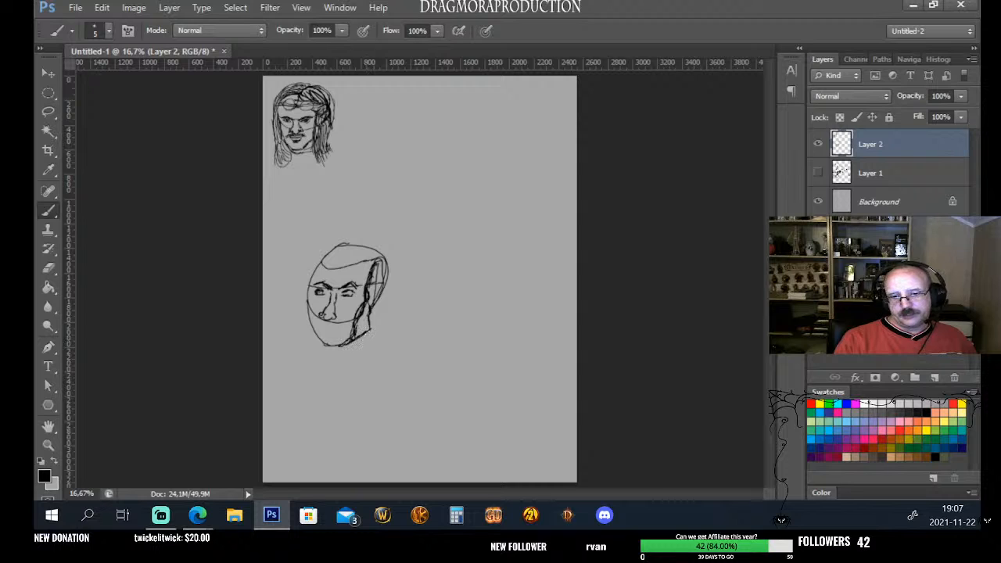
{"action": "mouse_move", "coordinate": [351, 341]}
{"action": "left_mouse_down"}
{"action": "mouse_move", "coordinate": [366, 331]}
{"action": "mouse_move", "coordinate": [340, 342]}
{"action": "mouse_move", "coordinate": [365, 329]}
{"action": "mouse_move", "coordinate": [371, 312]}
{"action": "left_mouse_up"}
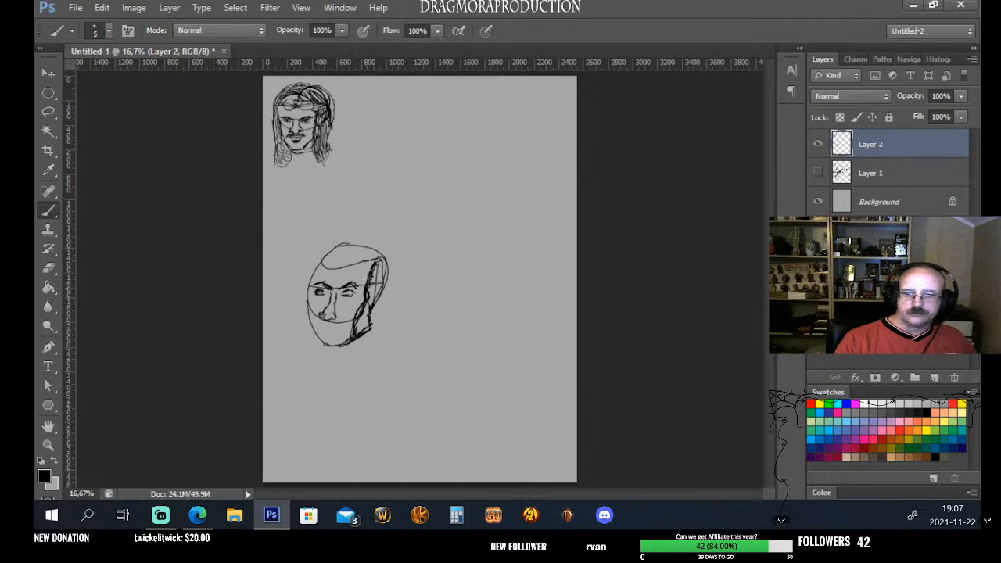
{"action": "left_click_drag", "start_coordinate": [362, 320], "coordinate": [363, 323]}
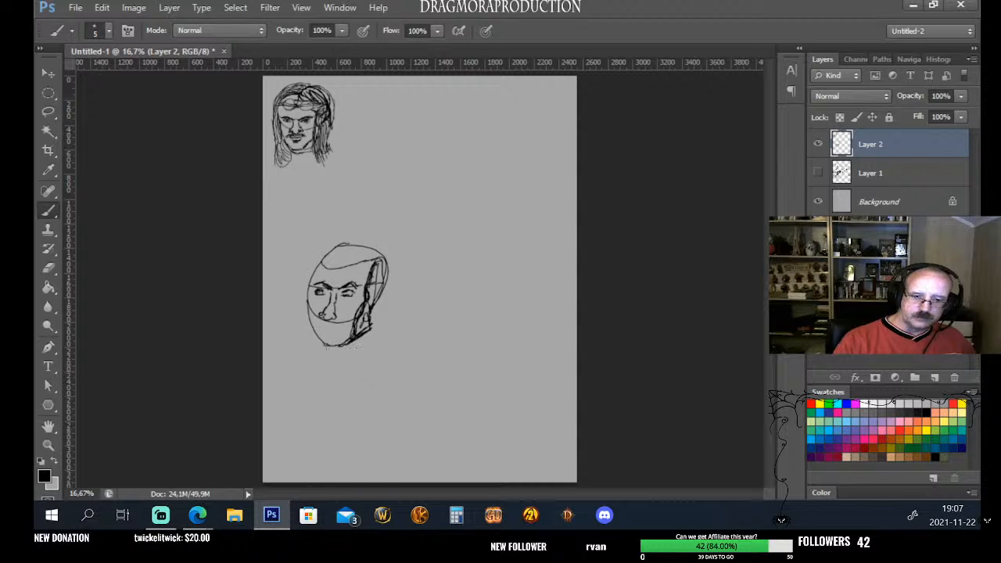
{"action": "mouse_move", "coordinate": [306, 295]}
{"action": "left_mouse_down"}
{"action": "mouse_move", "coordinate": [315, 332]}
{"action": "mouse_move", "coordinate": [334, 349]}
{"action": "left_mouse_up"}
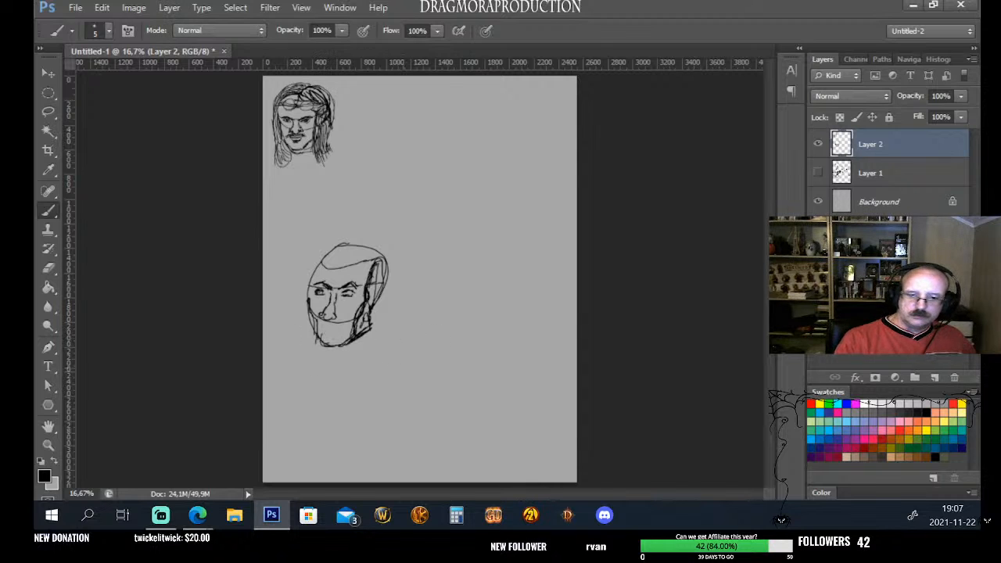
Erase the outer contour beside the second head's far cheek, redraw the cheek line with the Brush, and sketch the mouth
{"action": "left_click", "coordinate": [48, 268]}
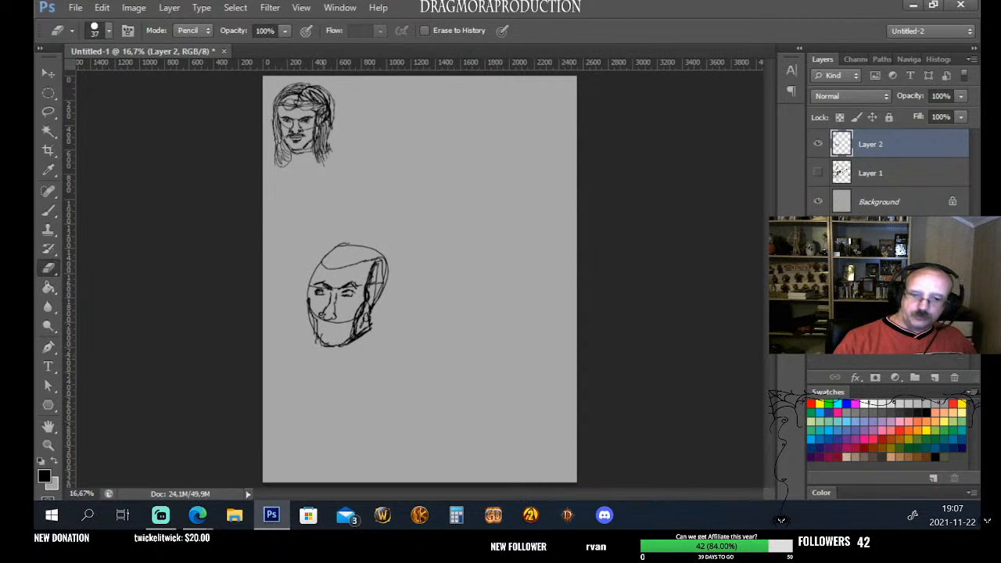
{"action": "left_click_drag", "start_coordinate": [311, 319], "coordinate": [315, 336]}
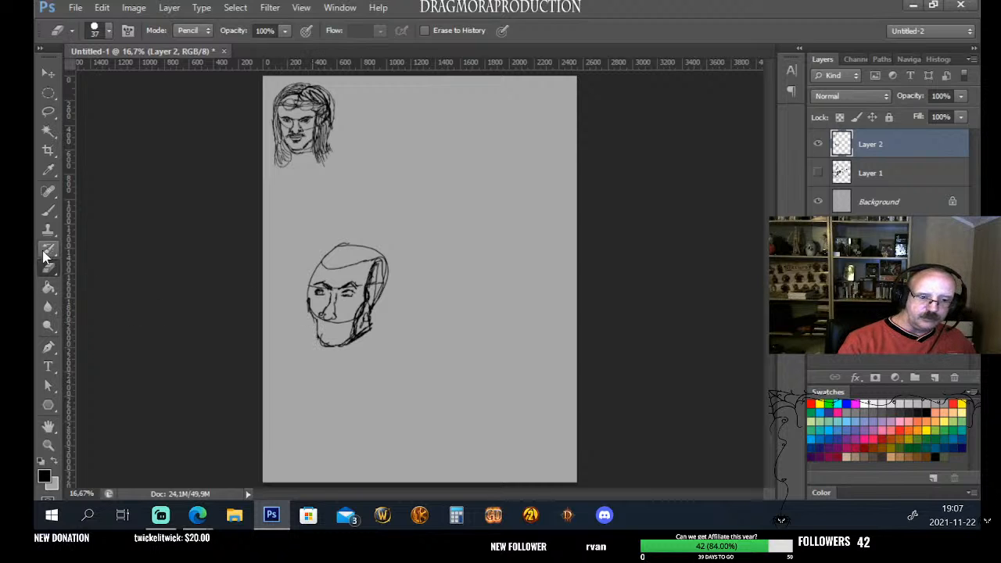
{"action": "left_click", "coordinate": [48, 209]}
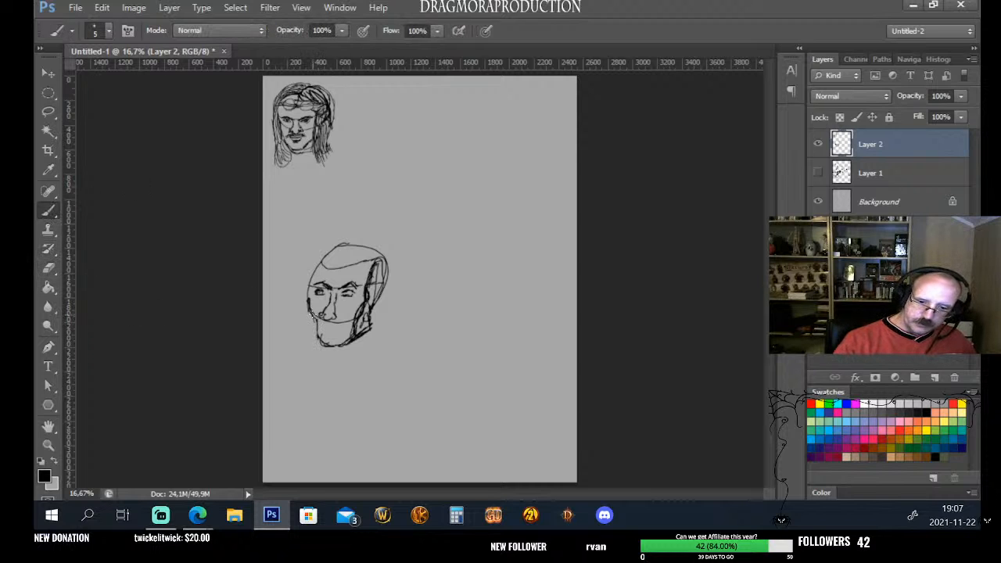
{"action": "left_click_drag", "start_coordinate": [312, 316], "coordinate": [318, 337]}
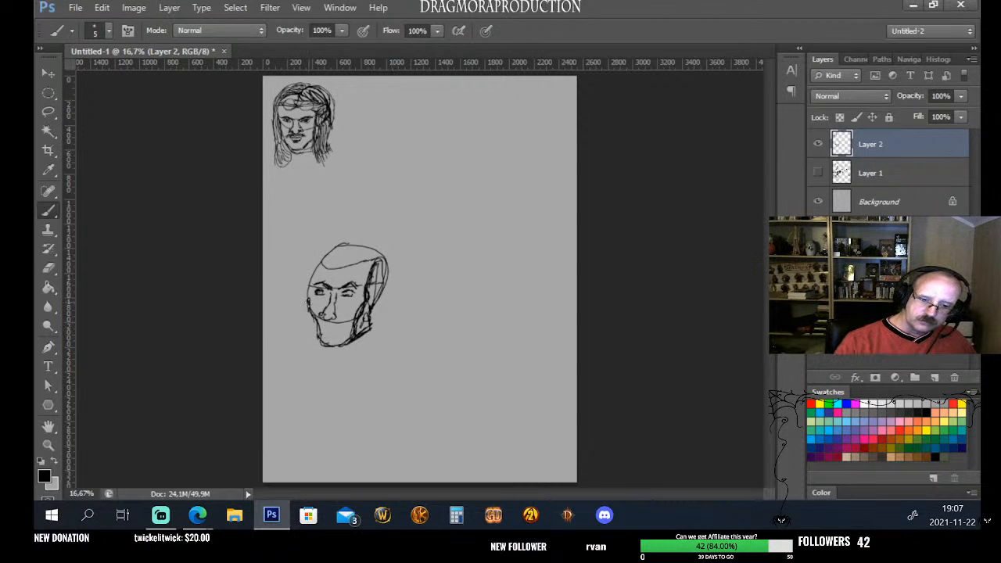
{"action": "left_click_drag", "start_coordinate": [311, 294], "coordinate": [324, 261]}
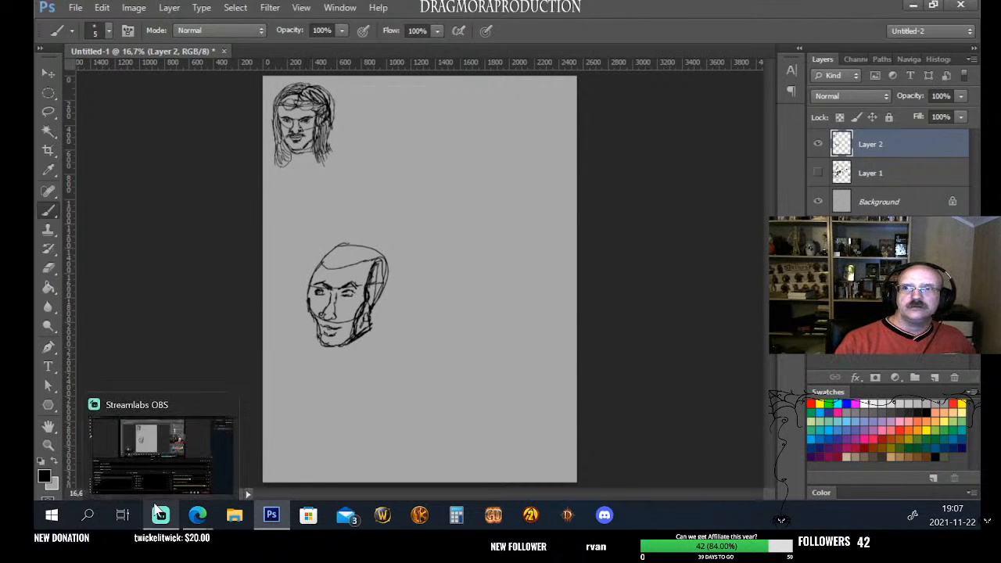
Erase the heavy strokes along the second head's far lower cheek and redraw a cleaner contour down to the chin
{"action": "left_click", "coordinate": [48, 266]}
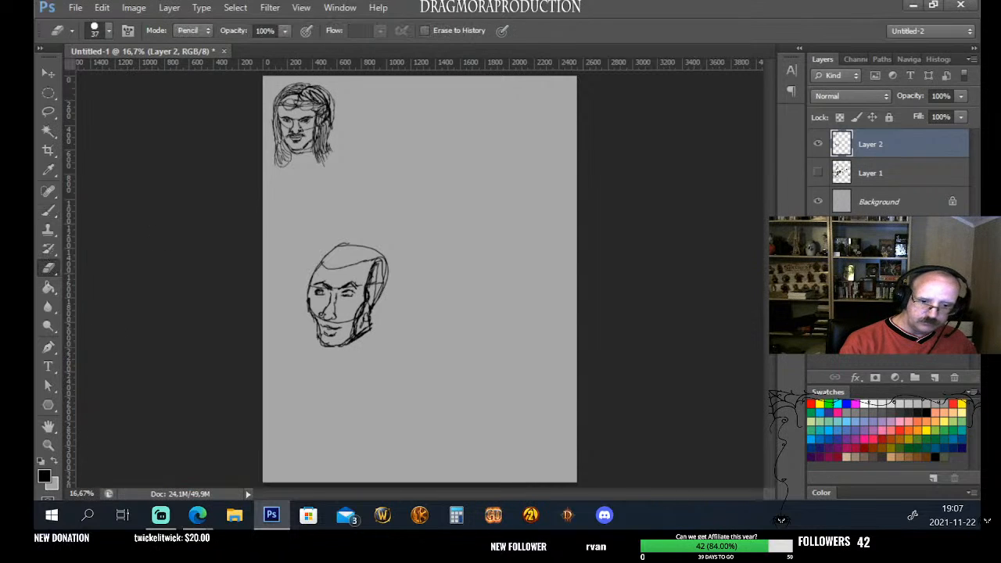
{"action": "left_click_drag", "start_coordinate": [316, 320], "coordinate": [319, 333]}
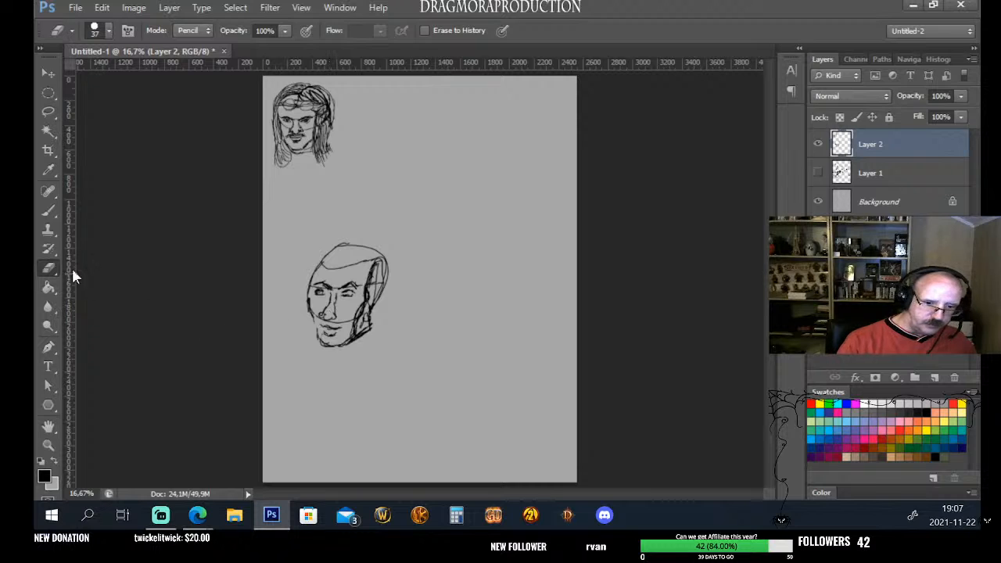
{"action": "left_click", "coordinate": [47, 212]}
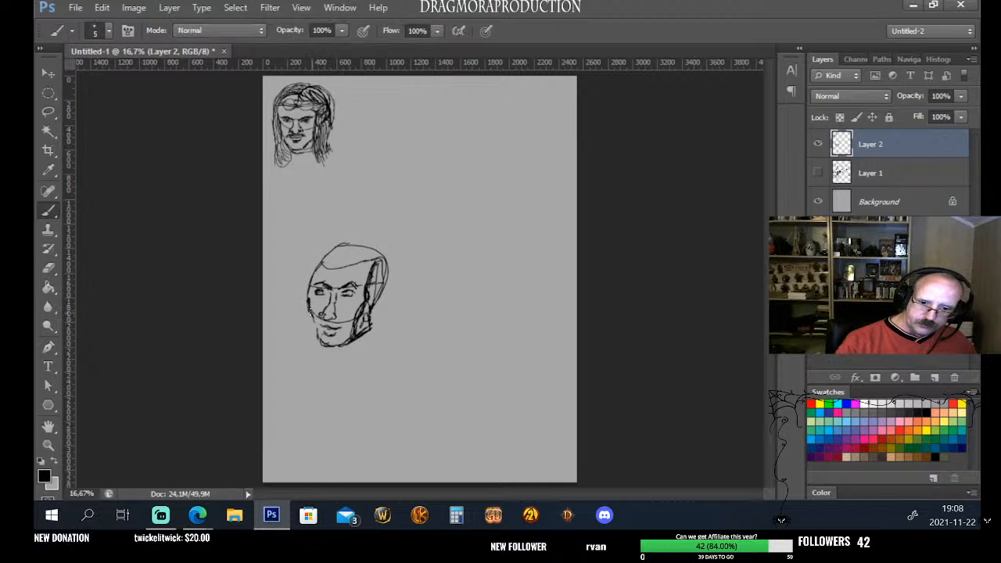
{"action": "left_click_drag", "start_coordinate": [309, 311], "coordinate": [320, 344]}
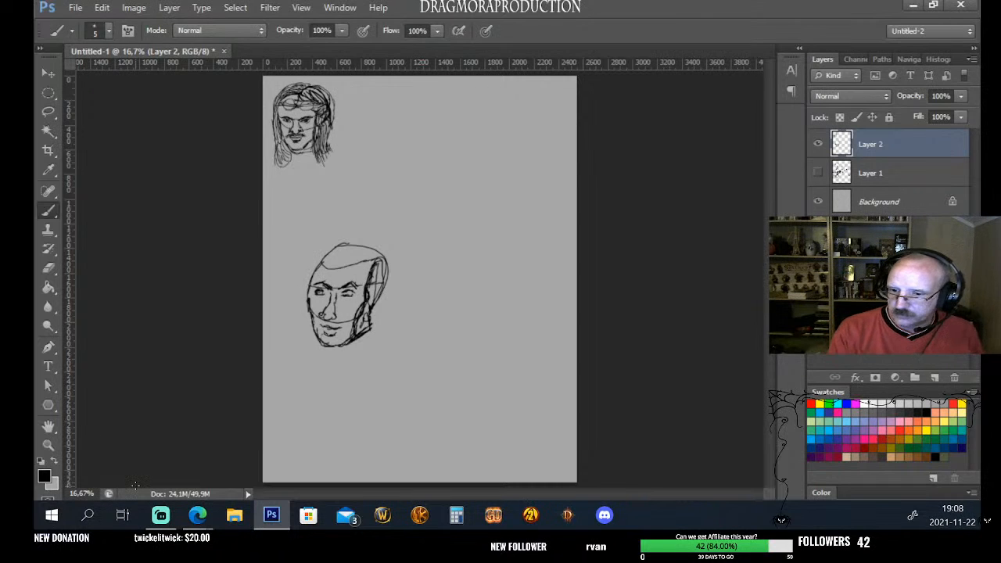
{"action": "left_click", "coordinate": [818, 144]}
{"action": "left_click", "coordinate": [818, 144]}
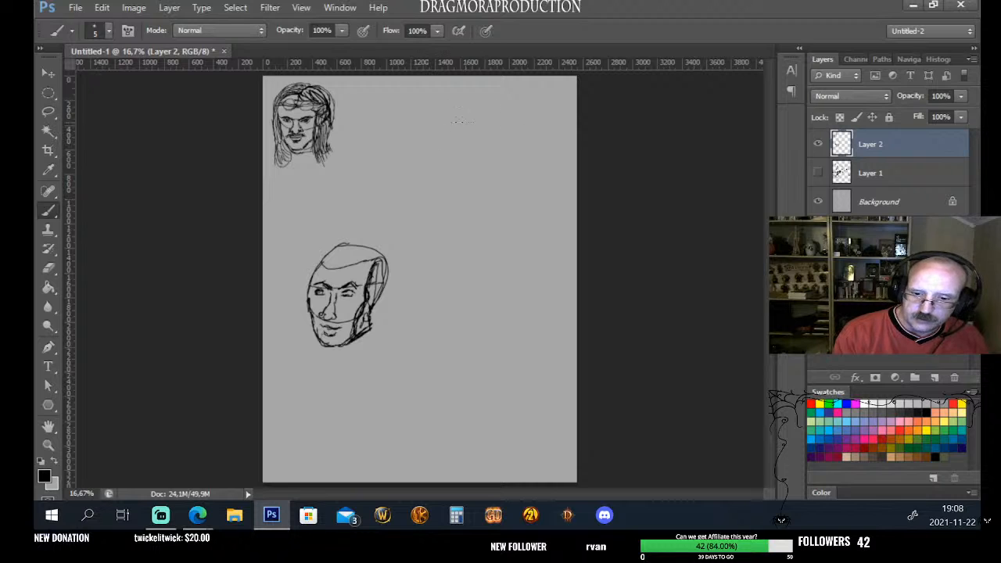
Start a third head at the page's upper right with a large rounded circle, tapering jaw sides and a flat chin
{"action": "mouse_move", "coordinate": [451, 112]}
{"action": "left_mouse_down"}
{"action": "mouse_move", "coordinate": [505, 117]}
{"action": "mouse_move", "coordinate": [441, 110]}
{"action": "left_mouse_up"}
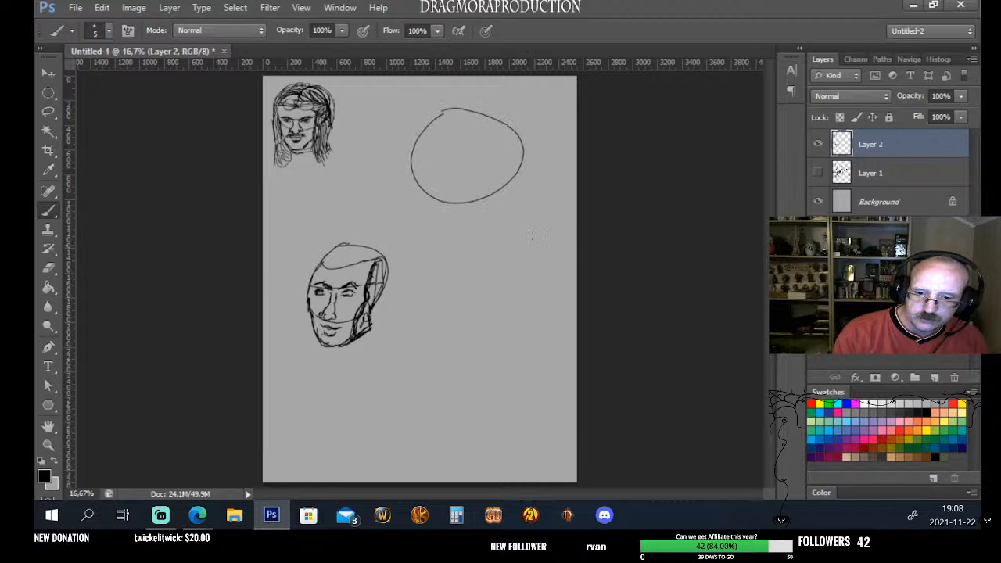
{"action": "left_click_drag", "start_coordinate": [413, 167], "coordinate": [430, 228]}
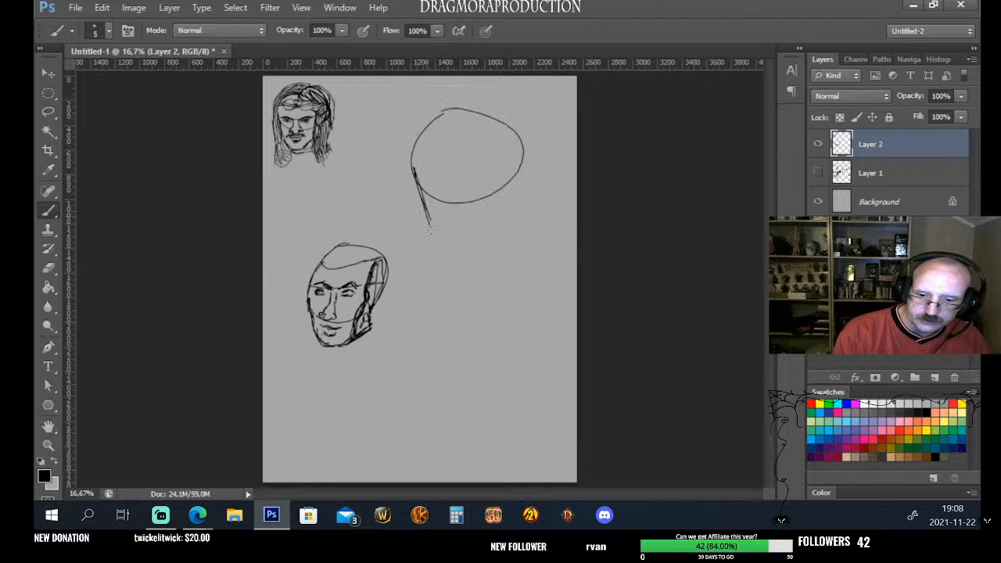
{"action": "left_click_drag", "start_coordinate": [520, 166], "coordinate": [508, 231]}
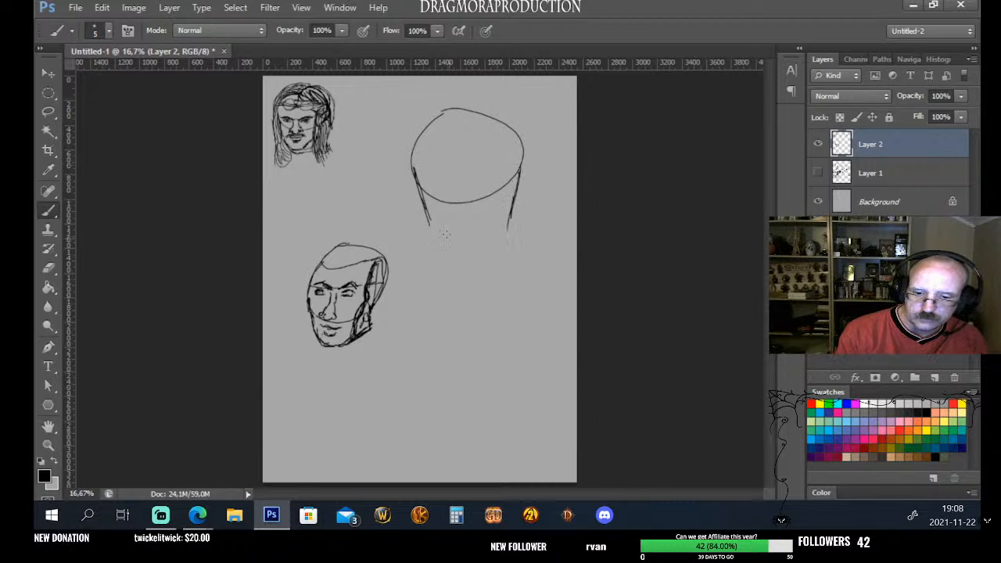
{"action": "mouse_move", "coordinate": [429, 228]}
{"action": "left_mouse_down"}
{"action": "mouse_move", "coordinate": [463, 260]}
{"action": "mouse_move", "coordinate": [487, 260]}
{"action": "mouse_move", "coordinate": [463, 264]}
{"action": "mouse_move", "coordinate": [492, 248]}
{"action": "mouse_move", "coordinate": [501, 217]}
{"action": "mouse_move", "coordinate": [491, 244]}
{"action": "mouse_move", "coordinate": [513, 219]}
{"action": "left_mouse_up"}
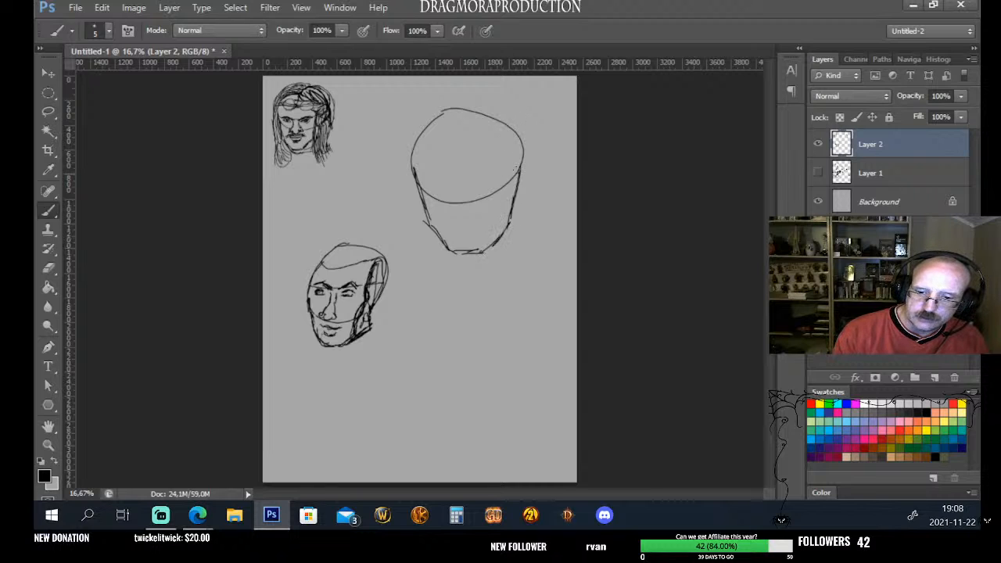
Draw near-vertical side-plane lines just inside both edges of the third head's circle, down to the jaw
{"action": "mouse_move", "coordinate": [507, 127]}
{"action": "left_mouse_down"}
{"action": "mouse_move", "coordinate": [514, 211]}
{"action": "mouse_move", "coordinate": [512, 200]}
{"action": "left_mouse_up"}
{"action": "left_click_drag", "start_coordinate": [420, 133], "coordinate": [422, 197]}
{"action": "left_click_drag", "start_coordinate": [415, 128], "coordinate": [425, 202]}
Erase the circle's bulges outside the third head's side lines, clean up the jaw edges, and restore the erased jaw section with the Brush
{"action": "left_click", "coordinate": [48, 269]}
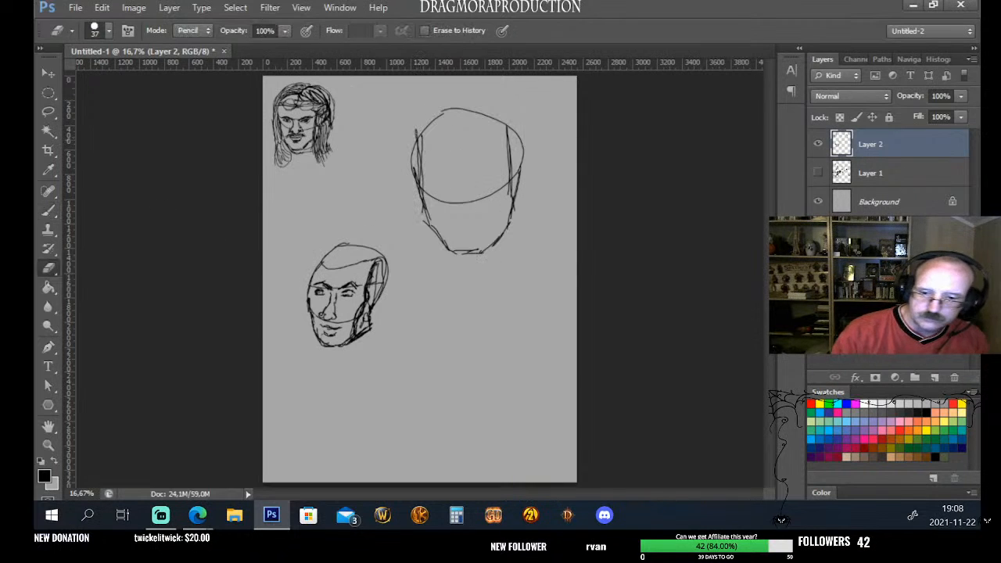
{"action": "left_click_drag", "start_coordinate": [523, 146], "coordinate": [514, 210]}
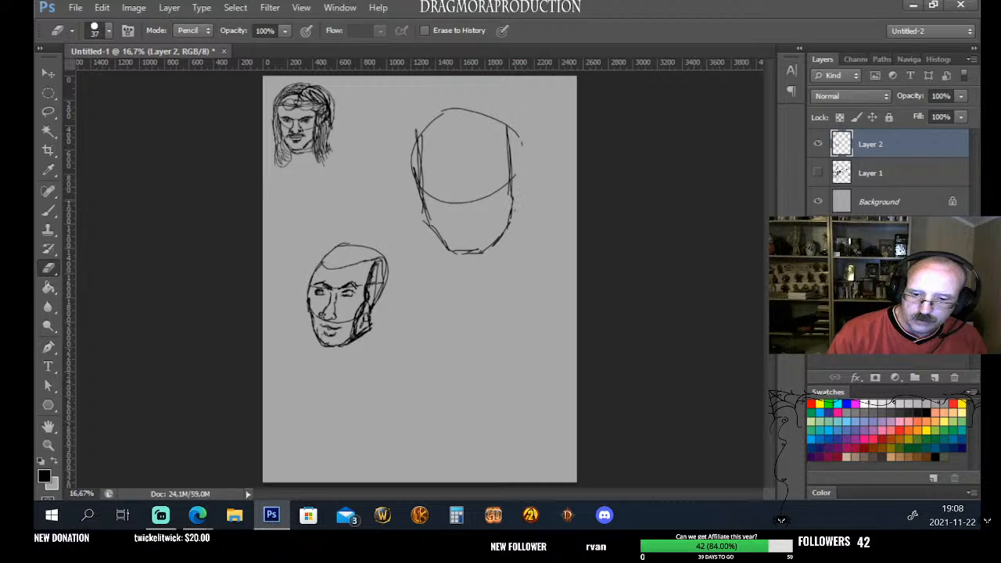
{"action": "left_click_drag", "start_coordinate": [519, 131], "coordinate": [516, 138]}
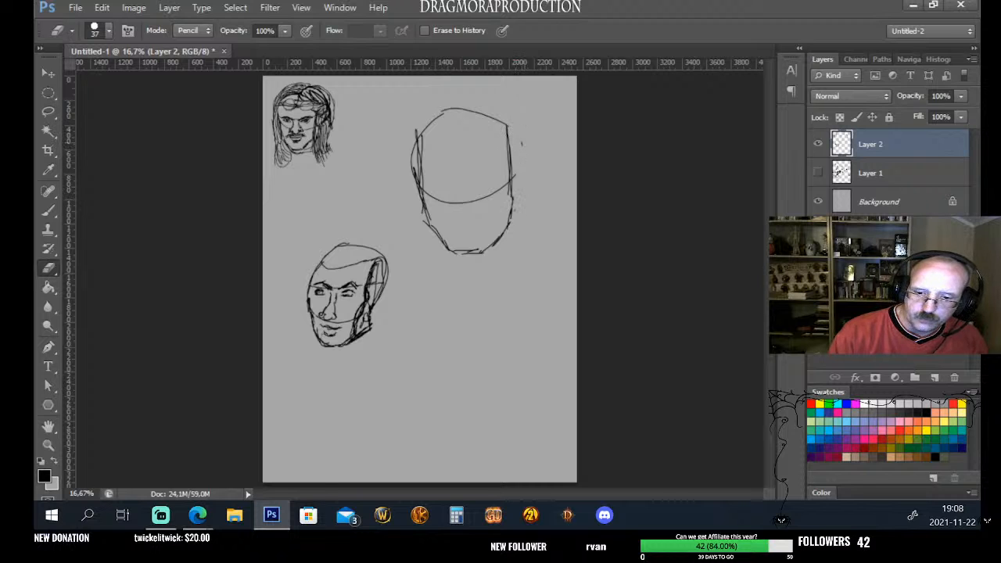
{"action": "left_click_drag", "start_coordinate": [409, 179], "coordinate": [414, 166]}
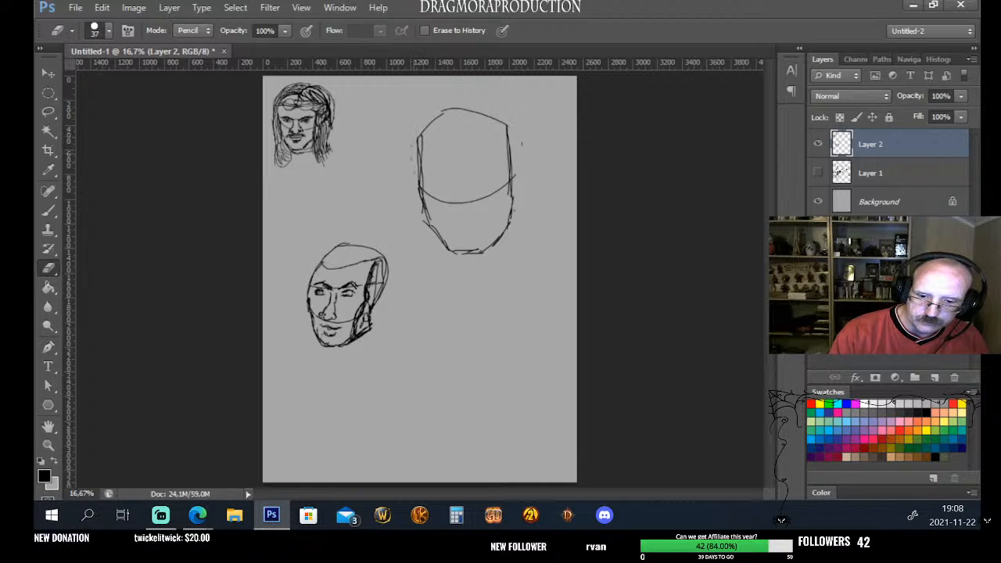
{"action": "left_click_drag", "start_coordinate": [424, 198], "coordinate": [430, 225]}
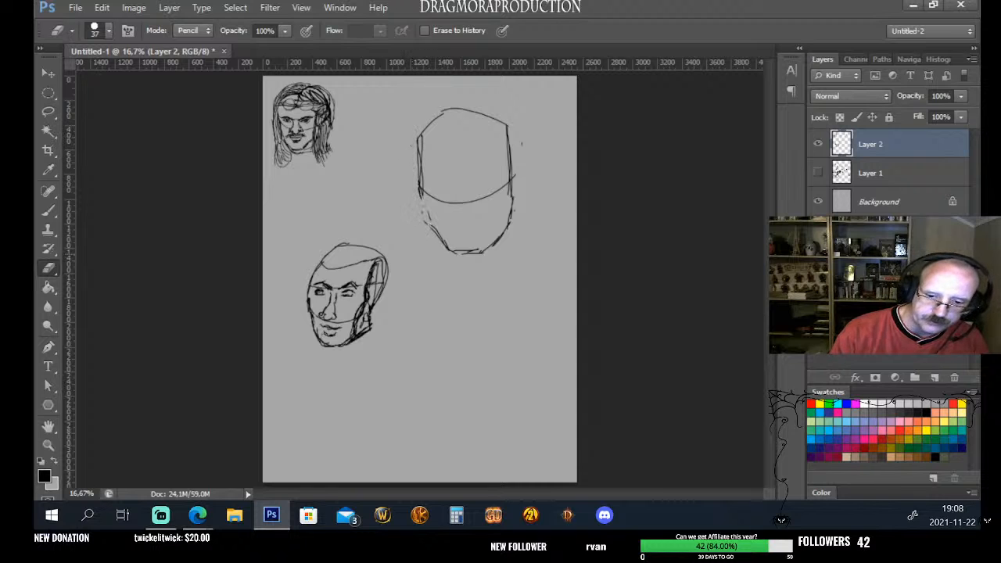
{"action": "left_click", "coordinate": [49, 210]}
{"action": "left_click", "coordinate": [111, 208]}
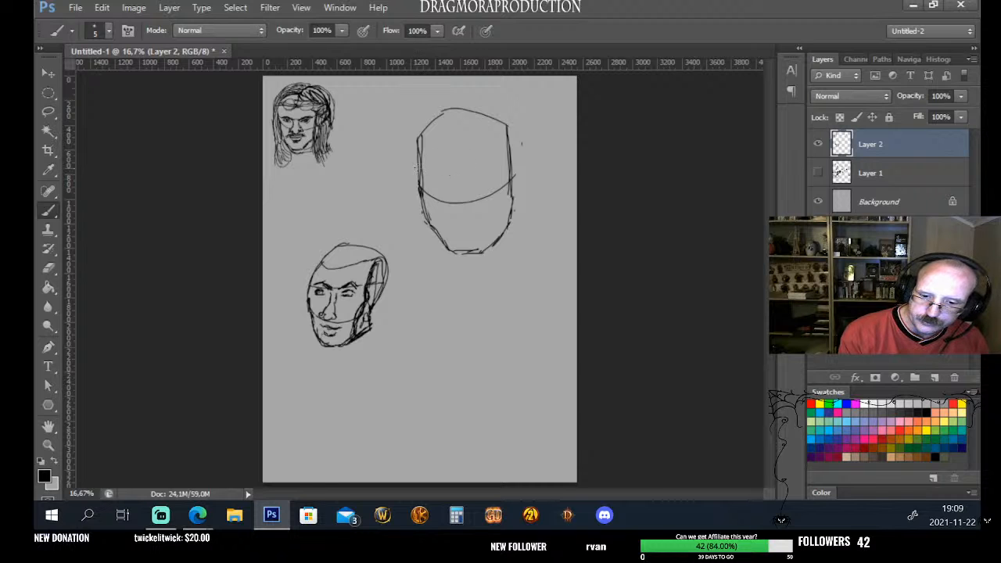
{"action": "left_click_drag", "start_coordinate": [419, 169], "coordinate": [513, 163]}
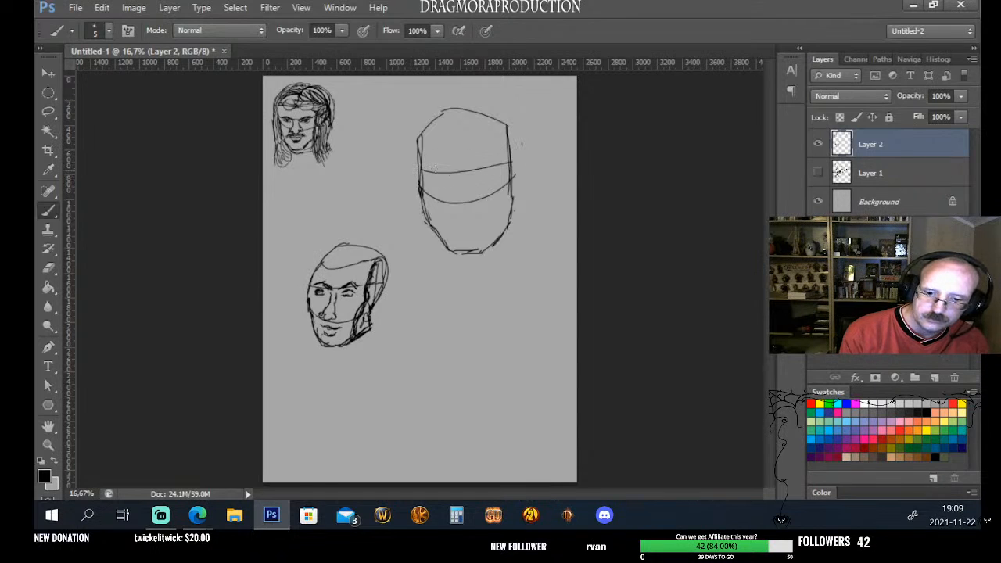
{"action": "key", "text": "ctrl+z"}
{"action": "left_click_drag", "start_coordinate": [420, 172], "coordinate": [491, 166]}
{"action": "key", "text": "ctrl+z"}
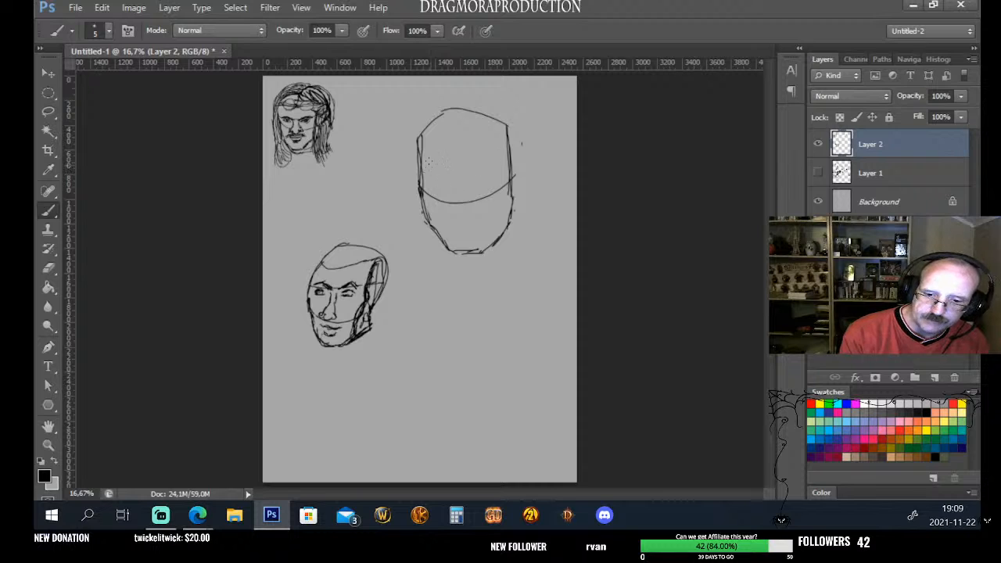
{"action": "left_click_drag", "start_coordinate": [420, 174], "coordinate": [513, 173]}
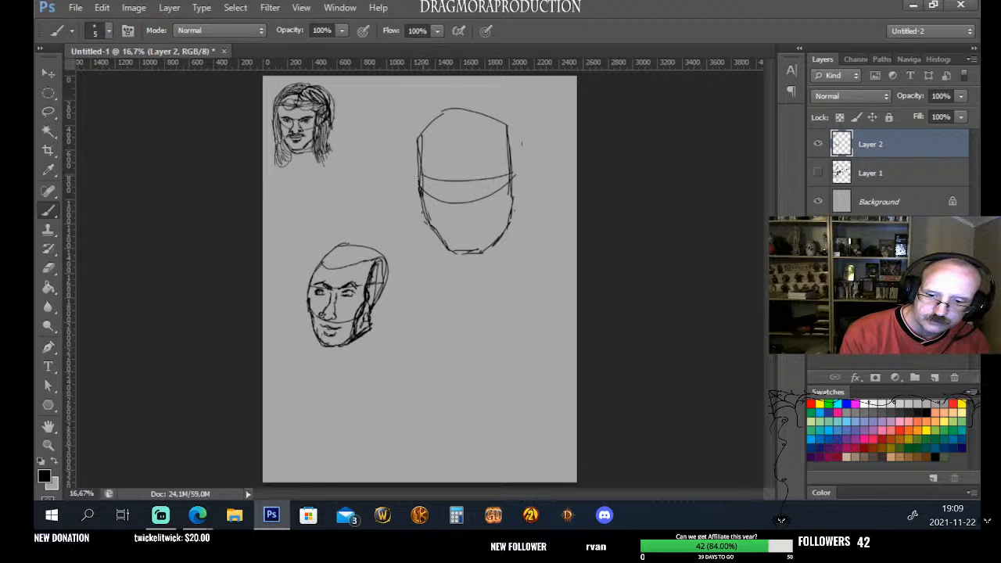
{"action": "key", "text": "ctrl+z"}
{"action": "left_click_drag", "start_coordinate": [420, 173], "coordinate": [513, 164]}
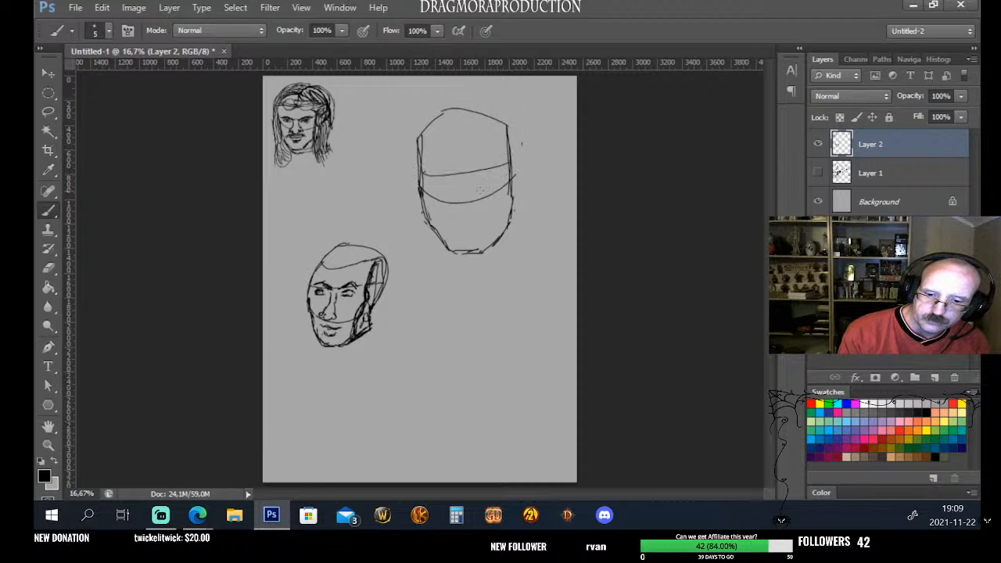
{"action": "key", "text": "ctrl+z"}
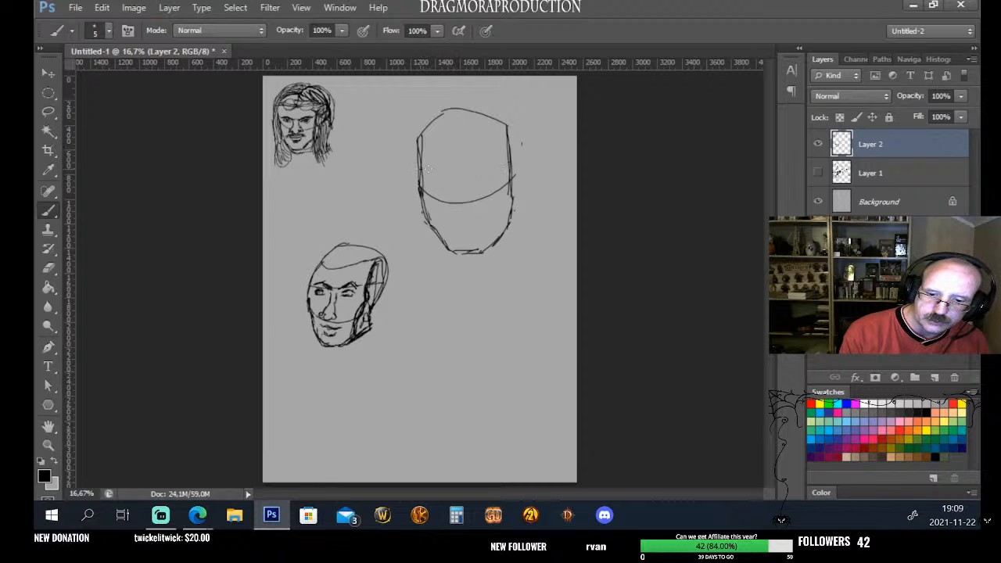
{"action": "left_click_drag", "start_coordinate": [422, 172], "coordinate": [498, 168]}
{"action": "key", "text": "ctrl+z"}
Draw a straight, slightly tilted brow line and a curved hairline across the third head, and erase the hairline's overshoot
{"action": "left_click_drag", "start_coordinate": [420, 169], "coordinate": [510, 159]}
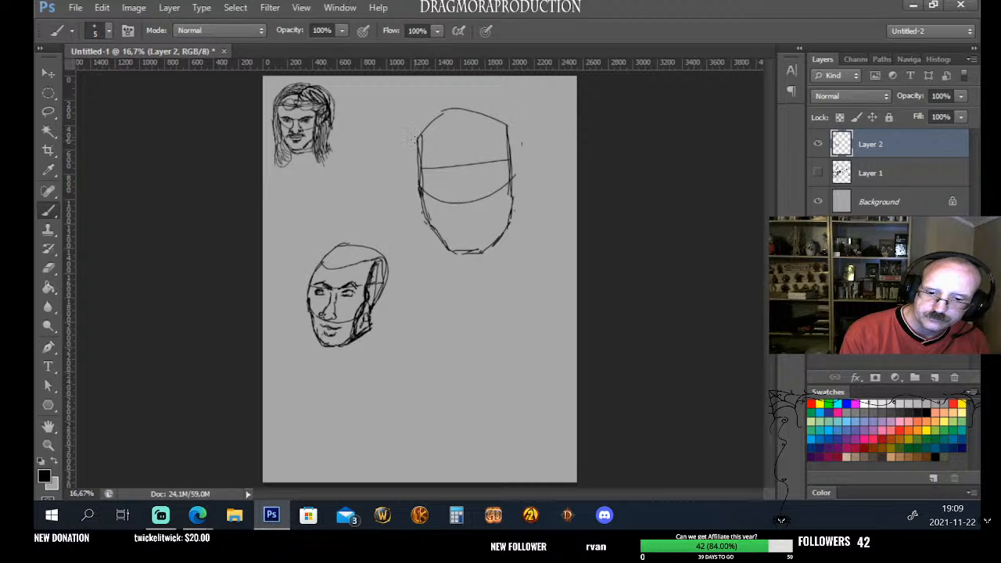
{"action": "left_click_drag", "start_coordinate": [414, 141], "coordinate": [510, 129]}
{"action": "key", "text": "ctrl+z"}
{"action": "mouse_move", "coordinate": [417, 140]}
{"action": "left_mouse_down"}
{"action": "mouse_move", "coordinate": [453, 129]}
{"action": "mouse_move", "coordinate": [514, 132]}
{"action": "left_mouse_up"}
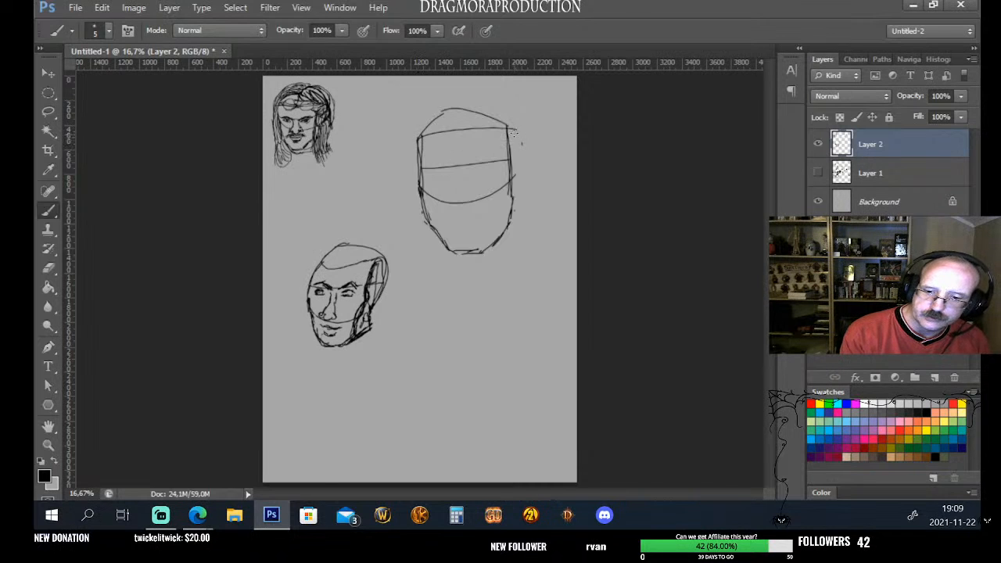
{"action": "left_click", "coordinate": [48, 267]}
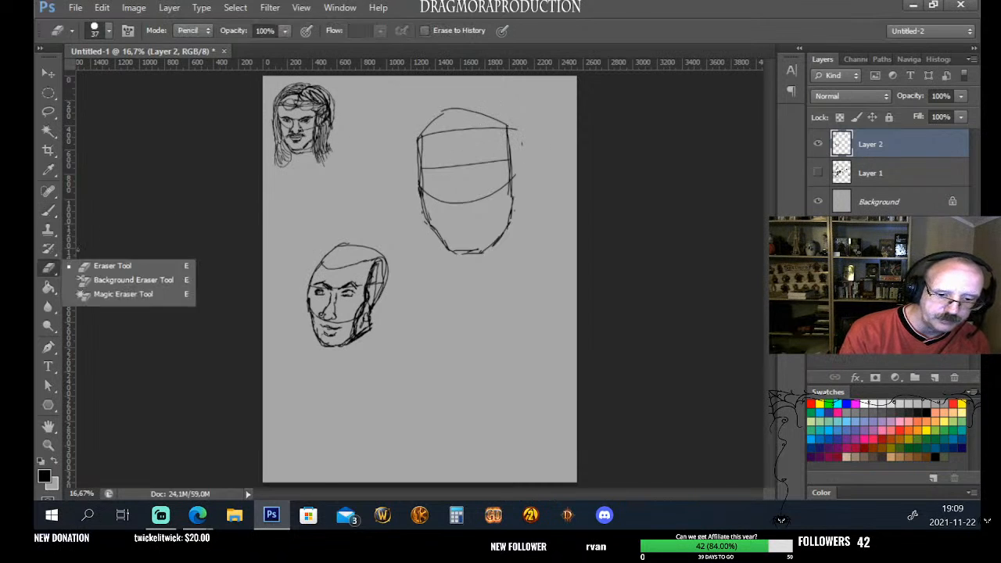
{"action": "left_click_drag", "start_coordinate": [516, 129], "coordinate": [510, 133]}
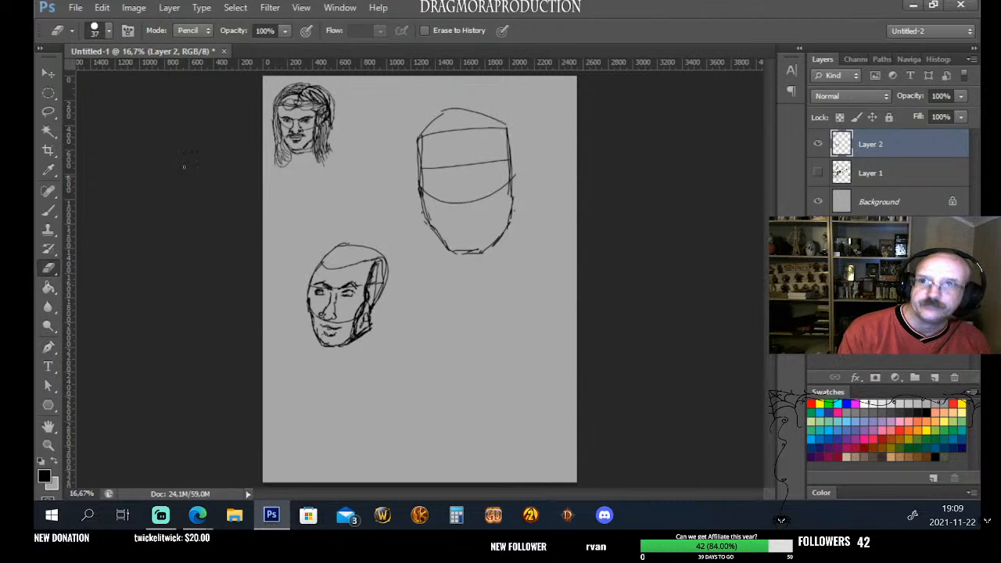
Draw two short arched eyebrows along the third head's brow line with the Brush
{"action": "left_click", "coordinate": [48, 210]}
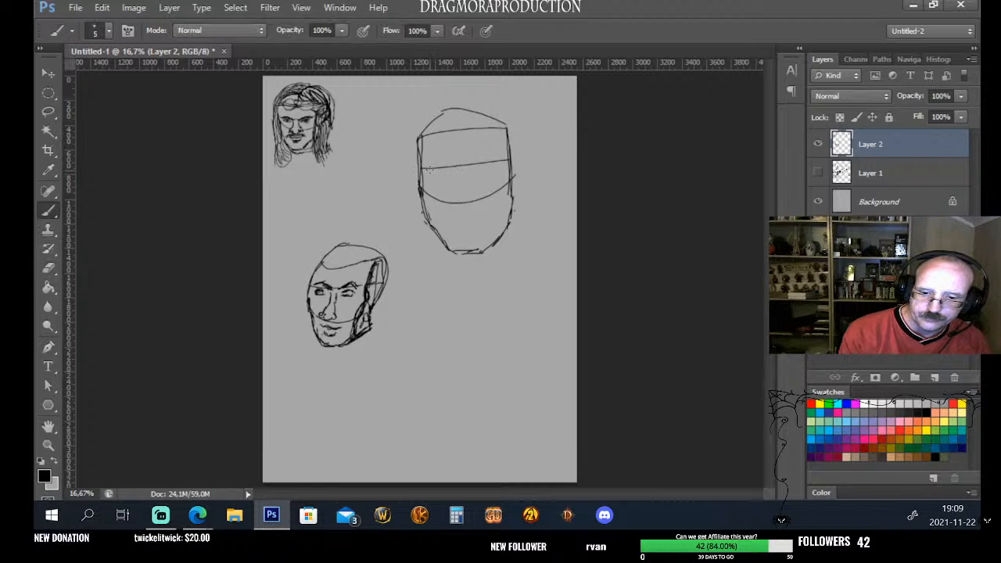
{"action": "left_click_drag", "start_coordinate": [428, 170], "coordinate": [503, 160]}
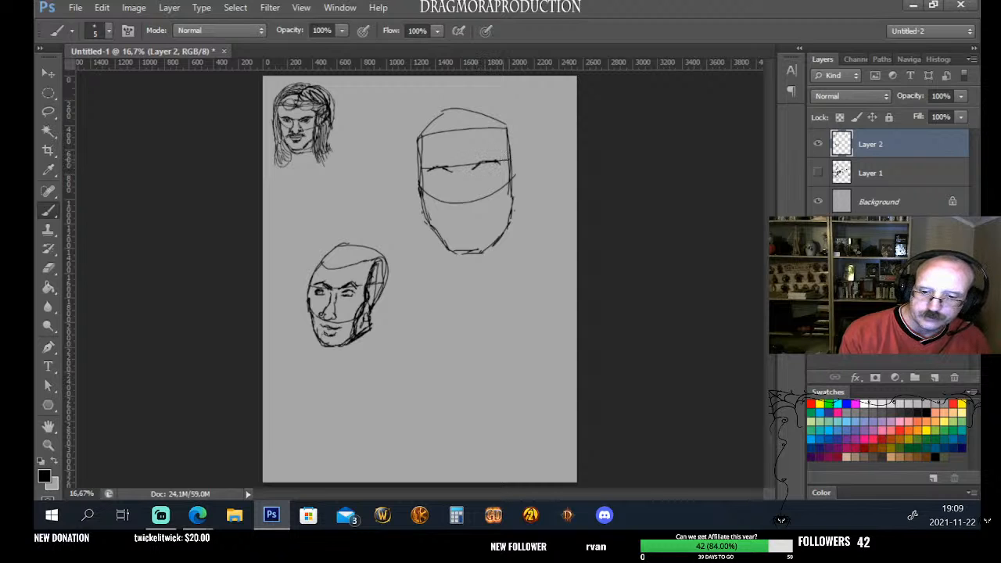
Sketch the nose, mouth and rounded chin on the large front-view head, and erase the old jaw line beside the chin
{"action": "mouse_move", "coordinate": [461, 207]}
{"action": "left_mouse_down"}
{"action": "mouse_move", "coordinate": [474, 197]}
{"action": "mouse_move", "coordinate": [454, 196]}
{"action": "mouse_move", "coordinate": [470, 198]}
{"action": "mouse_move", "coordinate": [469, 174]}
{"action": "left_mouse_up"}
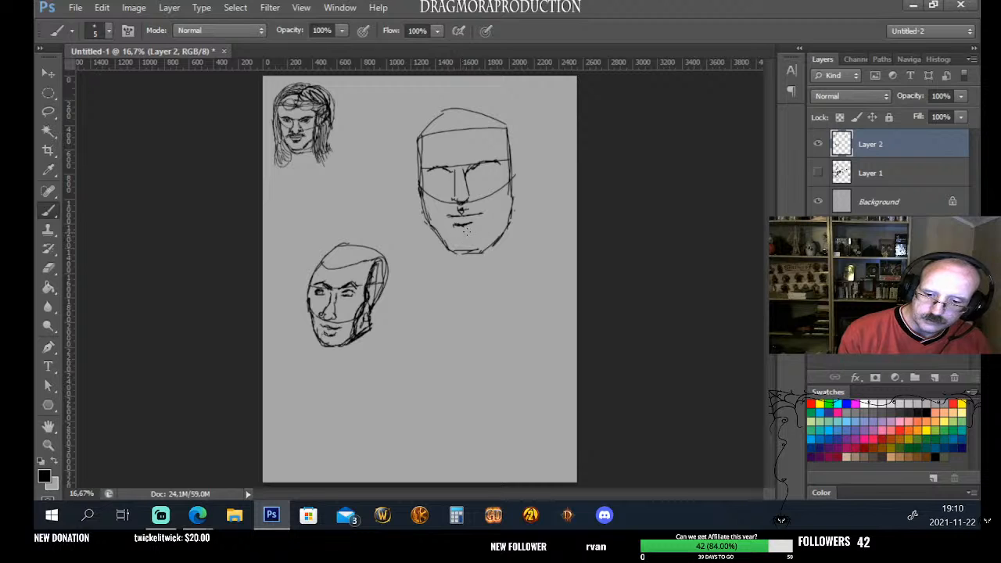
{"action": "mouse_move", "coordinate": [466, 231]}
{"action": "left_mouse_down"}
{"action": "mouse_move", "coordinate": [457, 236]}
{"action": "mouse_move", "coordinate": [481, 233]}
{"action": "mouse_move", "coordinate": [465, 252]}
{"action": "mouse_move", "coordinate": [483, 250]}
{"action": "mouse_move", "coordinate": [474, 251]}
{"action": "left_mouse_up"}
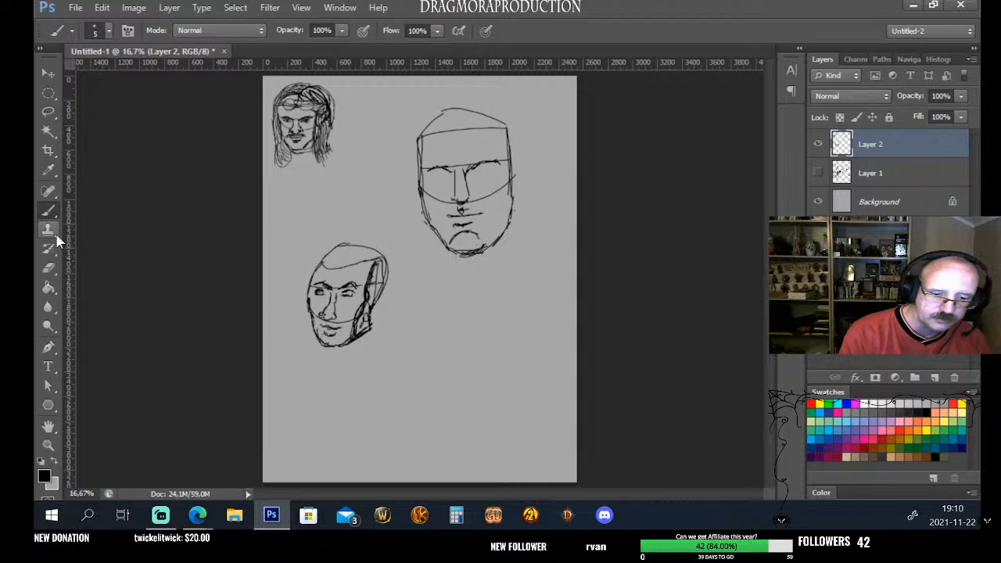
{"action": "left_click", "coordinate": [48, 268]}
{"action": "left_click_drag", "start_coordinate": [487, 249], "coordinate": [452, 252]}
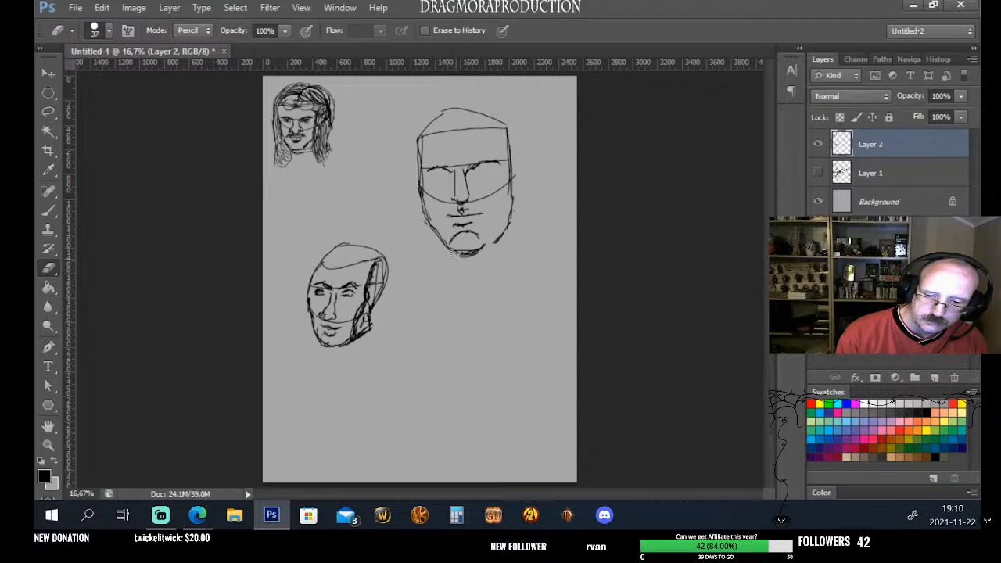
Draw the jaw corner beside the chin and inner cheek lines down both sides of the large front-view face with the Brush
{"action": "left_click", "coordinate": [48, 210]}
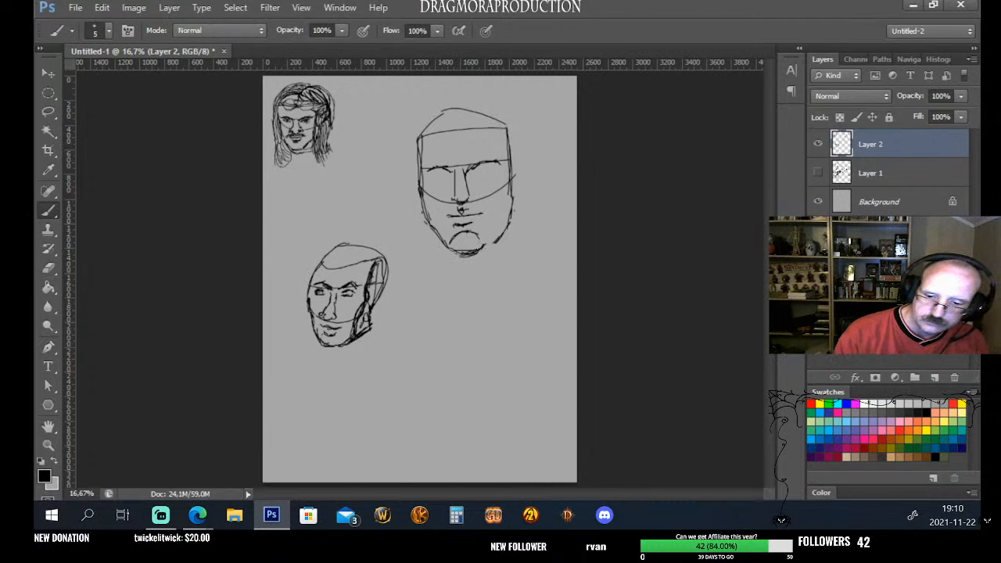
{"action": "mouse_move", "coordinate": [484, 244]}
{"action": "left_mouse_down"}
{"action": "mouse_move", "coordinate": [509, 240]}
{"action": "mouse_move", "coordinate": [514, 181]}
{"action": "mouse_move", "coordinate": [495, 228]}
{"action": "mouse_move", "coordinate": [511, 180]}
{"action": "mouse_move", "coordinate": [511, 212]}
{"action": "mouse_move", "coordinate": [510, 180]}
{"action": "mouse_move", "coordinate": [496, 229]}
{"action": "mouse_move", "coordinate": [516, 210]}
{"action": "mouse_move", "coordinate": [497, 220]}
{"action": "mouse_move", "coordinate": [496, 211]}
{"action": "mouse_move", "coordinate": [486, 242]}
{"action": "left_mouse_up"}
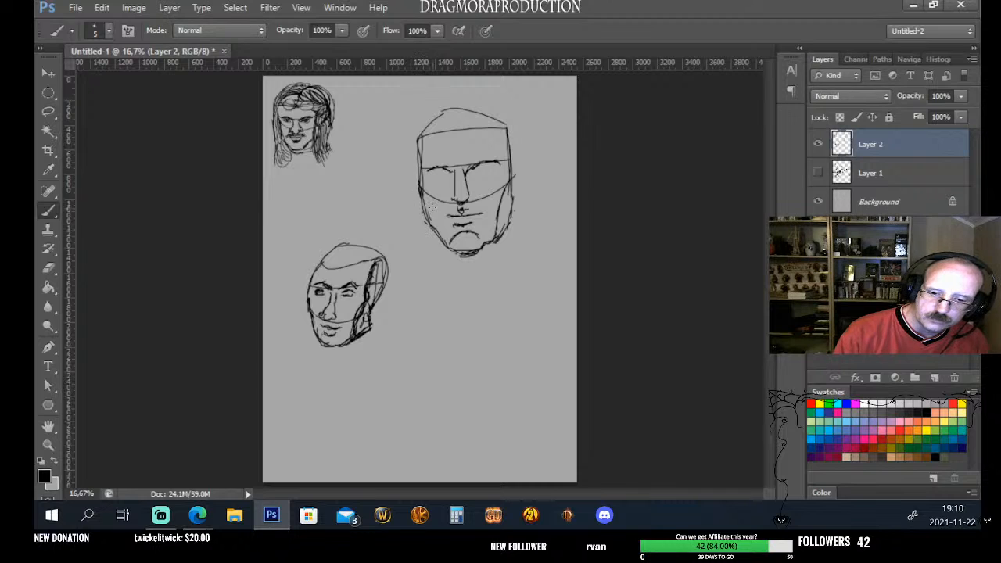
{"action": "left_click_drag", "start_coordinate": [421, 187], "coordinate": [438, 236]}
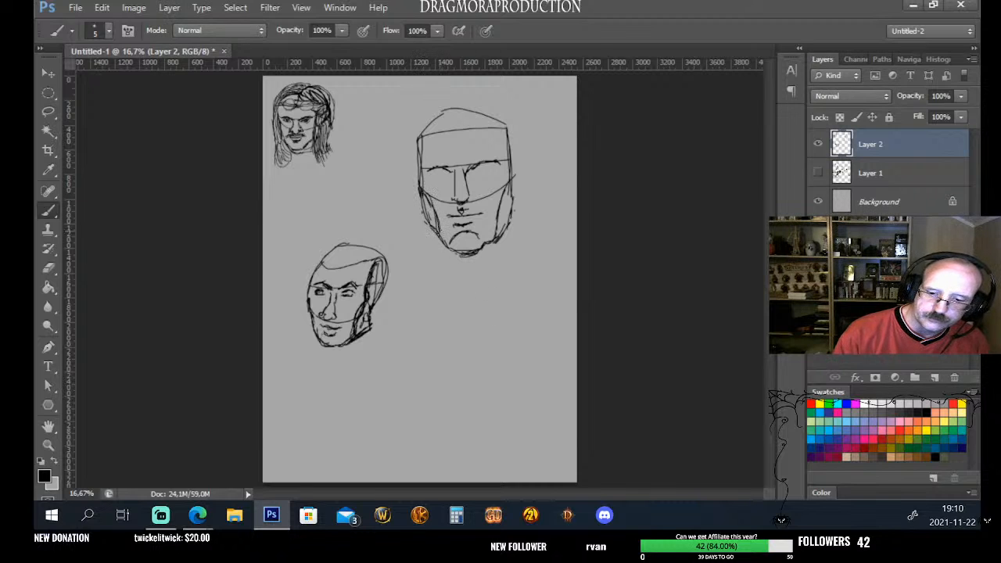
Erase the outer jaw lines on both sides of the large front-view head
{"action": "left_click", "coordinate": [49, 267]}
{"action": "left_click_drag", "start_coordinate": [422, 205], "coordinate": [433, 229]}
{"action": "mouse_move", "coordinate": [508, 187]}
{"action": "left_mouse_down"}
{"action": "mouse_move", "coordinate": [498, 239]}
{"action": "mouse_move", "coordinate": [512, 218]}
{"action": "left_mouse_up"}
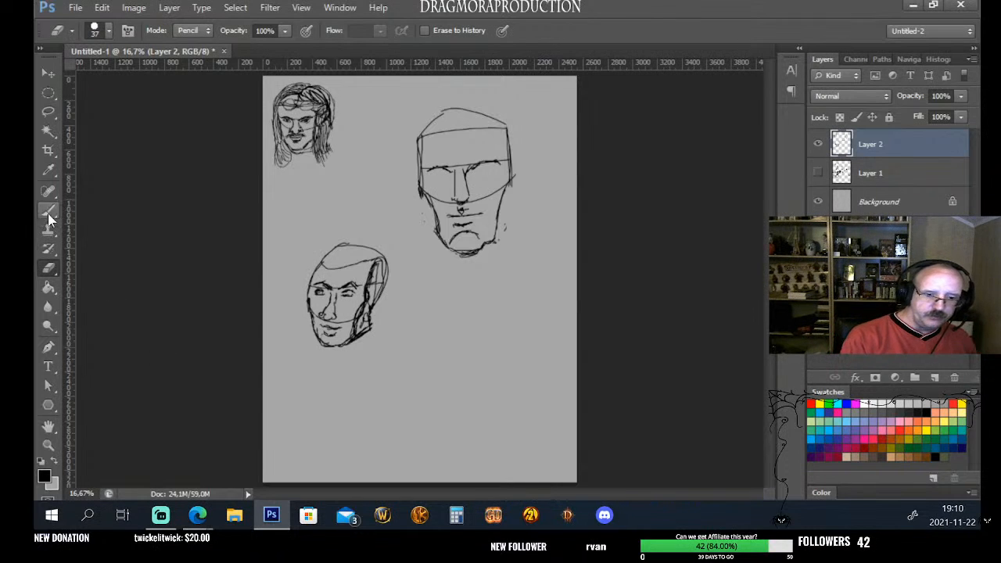
Redraw the outer jaw contours on both sides of the large front-view head with the Brush
{"action": "left_click", "coordinate": [48, 212]}
{"action": "left_click_drag", "start_coordinate": [492, 239], "coordinate": [508, 224]}
{"action": "left_click_drag", "start_coordinate": [510, 183], "coordinate": [506, 227]}
{"action": "mouse_move", "coordinate": [421, 189]}
{"action": "left_mouse_down"}
{"action": "mouse_move", "coordinate": [428, 224]}
{"action": "mouse_move", "coordinate": [421, 211]}
{"action": "left_mouse_up"}
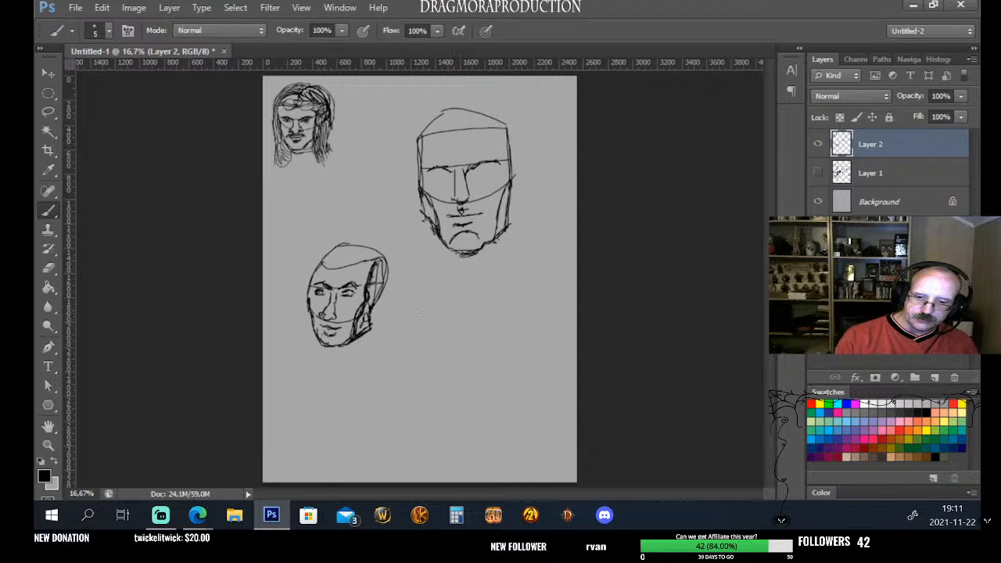
Sketch a skull's domed cranium with two thickened vertical sides directly below the large front-view head
{"action": "left_click_drag", "start_coordinate": [415, 288], "coordinate": [418, 341]}
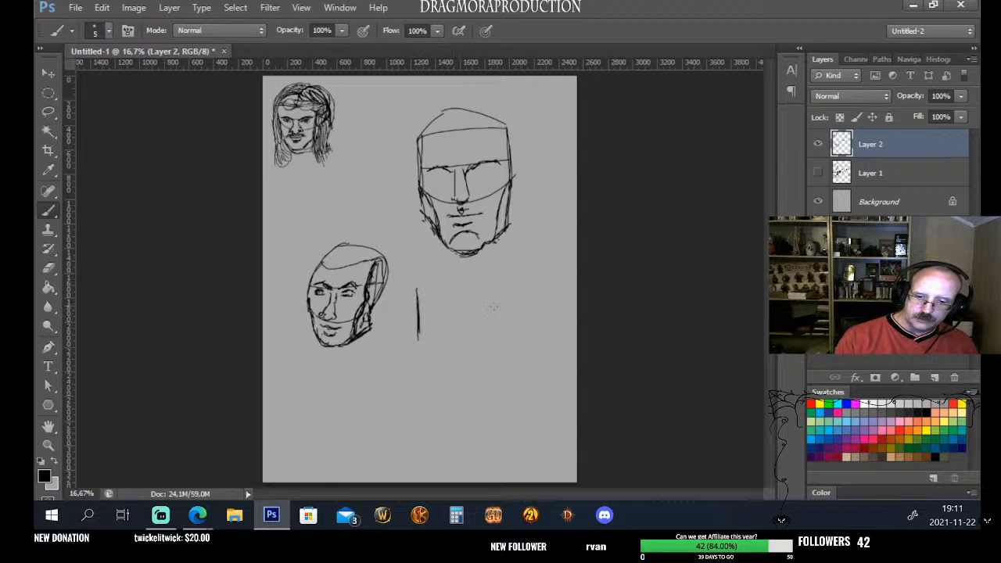
{"action": "left_click_drag", "start_coordinate": [505, 288], "coordinate": [506, 333]}
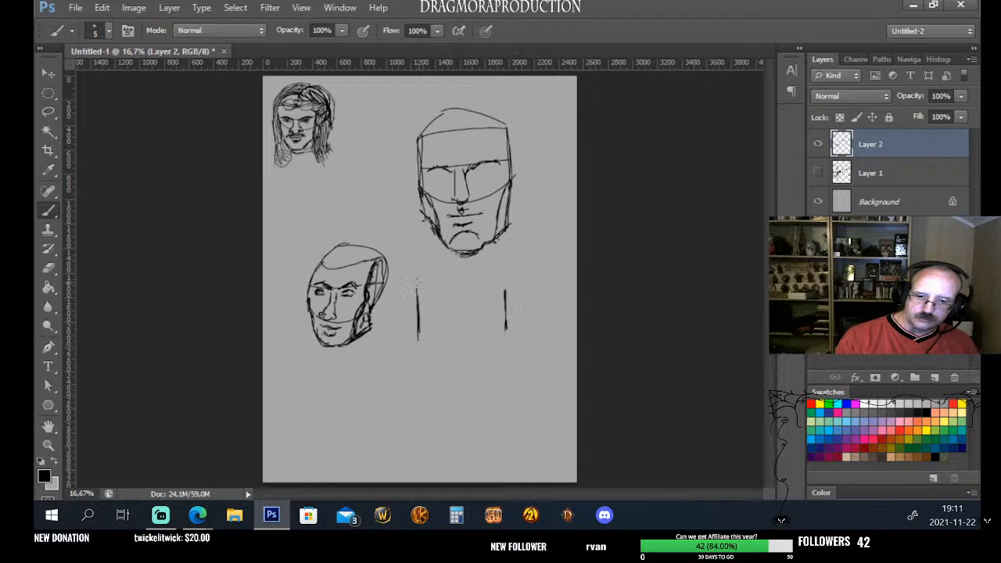
{"action": "mouse_move", "coordinate": [418, 299]}
{"action": "left_mouse_down"}
{"action": "mouse_move", "coordinate": [419, 283]}
{"action": "mouse_move", "coordinate": [435, 273]}
{"action": "mouse_move", "coordinate": [426, 279]}
{"action": "mouse_move", "coordinate": [496, 259]}
{"action": "mouse_move", "coordinate": [420, 277]}
{"action": "mouse_move", "coordinate": [482, 259]}
{"action": "mouse_move", "coordinate": [505, 291]}
{"action": "mouse_move", "coordinate": [467, 259]}
{"action": "mouse_move", "coordinate": [481, 259]}
{"action": "mouse_move", "coordinate": [419, 296]}
{"action": "mouse_move", "coordinate": [424, 326]}
{"action": "left_mouse_up"}
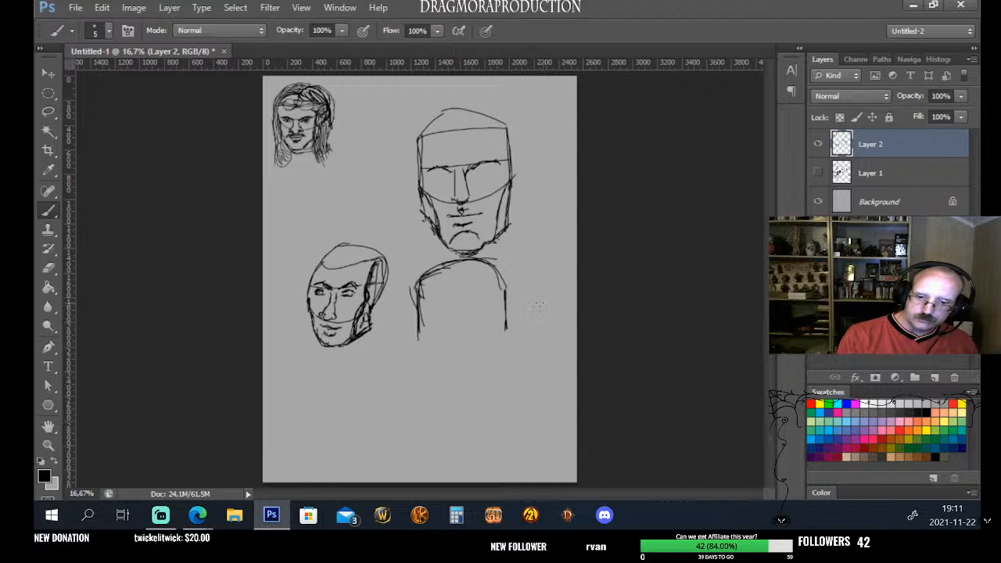
{"action": "left_click_drag", "start_coordinate": [505, 289], "coordinate": [507, 332]}
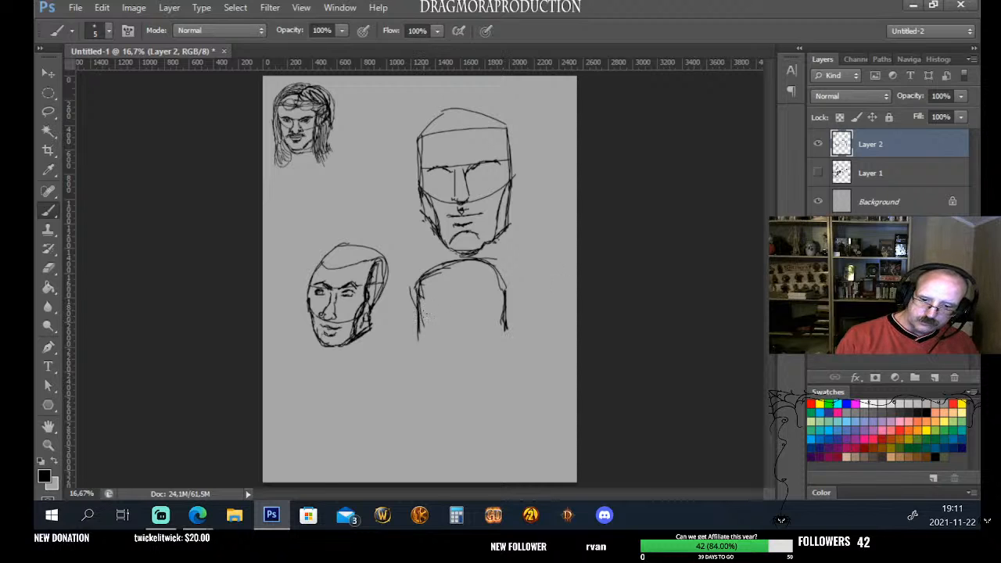
{"action": "left_click_drag", "start_coordinate": [422, 301], "coordinate": [421, 344]}
{"action": "left_click_drag", "start_coordinate": [507, 302], "coordinate": [505, 335]}
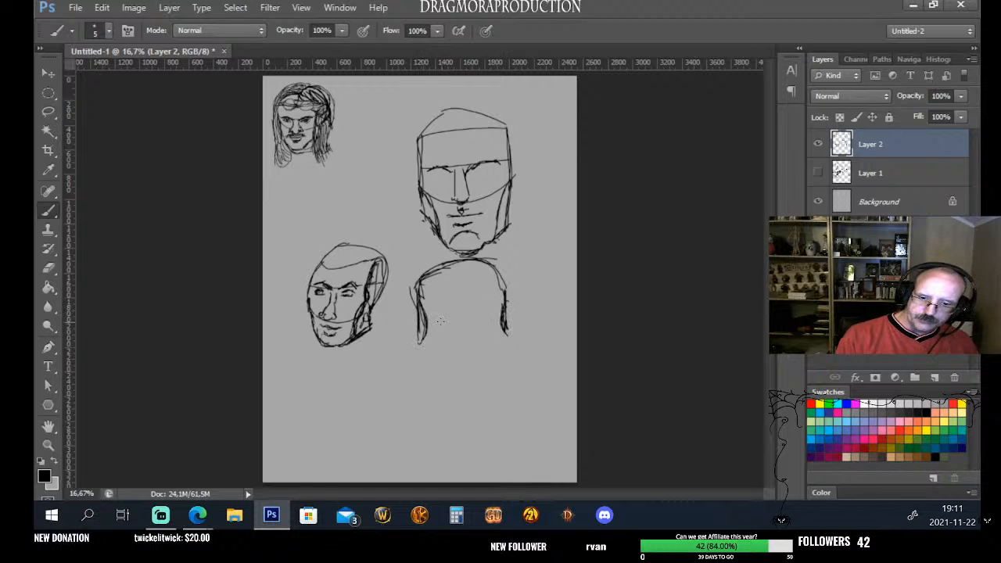
Draw the skull's two eye sockets and nose opening, and add the lower corners at both sides of the cranium
{"action": "left_click_drag", "start_coordinate": [435, 312], "coordinate": [438, 320]}
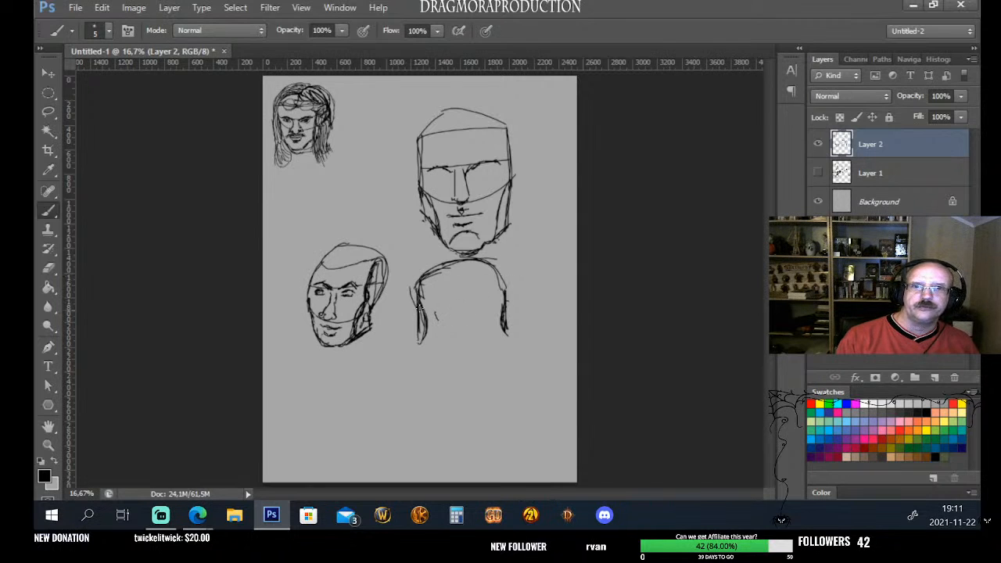
{"action": "mouse_move", "coordinate": [436, 313]}
{"action": "left_mouse_down"}
{"action": "mouse_move", "coordinate": [454, 321]}
{"action": "mouse_move", "coordinate": [440, 329]}
{"action": "mouse_move", "coordinate": [435, 312]}
{"action": "mouse_move", "coordinate": [446, 319]}
{"action": "mouse_move", "coordinate": [439, 328]}
{"action": "mouse_move", "coordinate": [457, 314]}
{"action": "mouse_move", "coordinate": [448, 328]}
{"action": "mouse_move", "coordinate": [491, 308]}
{"action": "mouse_move", "coordinate": [490, 324]}
{"action": "mouse_move", "coordinate": [478, 321]}
{"action": "mouse_move", "coordinate": [490, 310]}
{"action": "mouse_move", "coordinate": [486, 327]}
{"action": "mouse_move", "coordinate": [458, 337]}
{"action": "mouse_move", "coordinate": [468, 330]}
{"action": "mouse_move", "coordinate": [474, 343]}
{"action": "mouse_move", "coordinate": [431, 348]}
{"action": "left_mouse_up"}
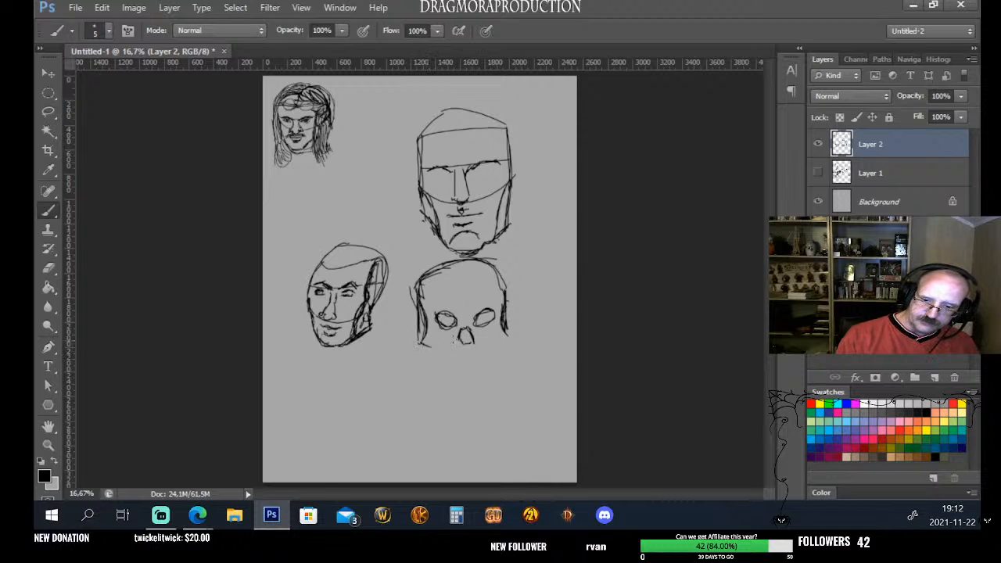
{"action": "left_click_drag", "start_coordinate": [504, 335], "coordinate": [501, 344]}
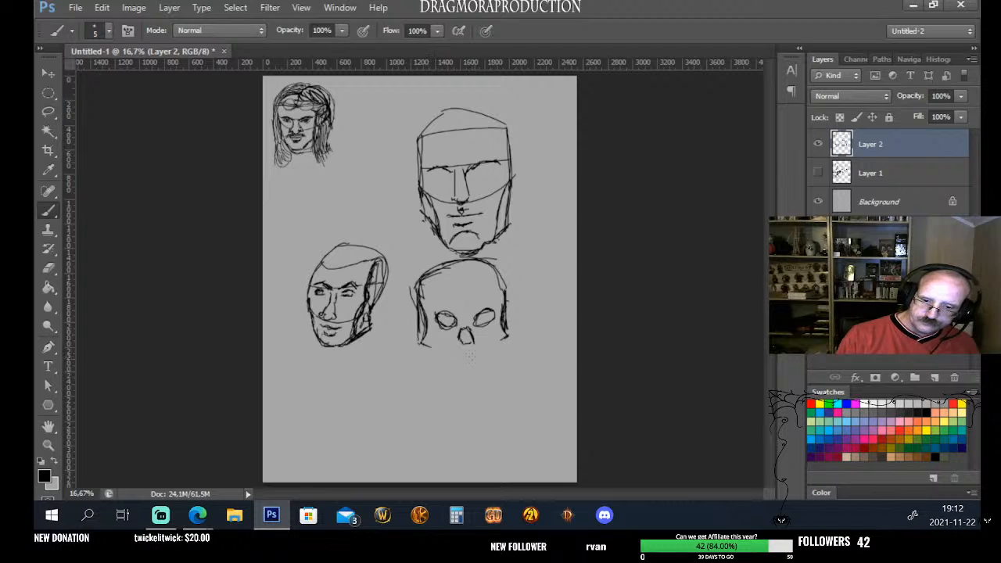
Draw the skull's curved upper jaw line and hang a row of upper teeth from it
{"action": "left_click_drag", "start_coordinate": [426, 345], "coordinate": [507, 338]}
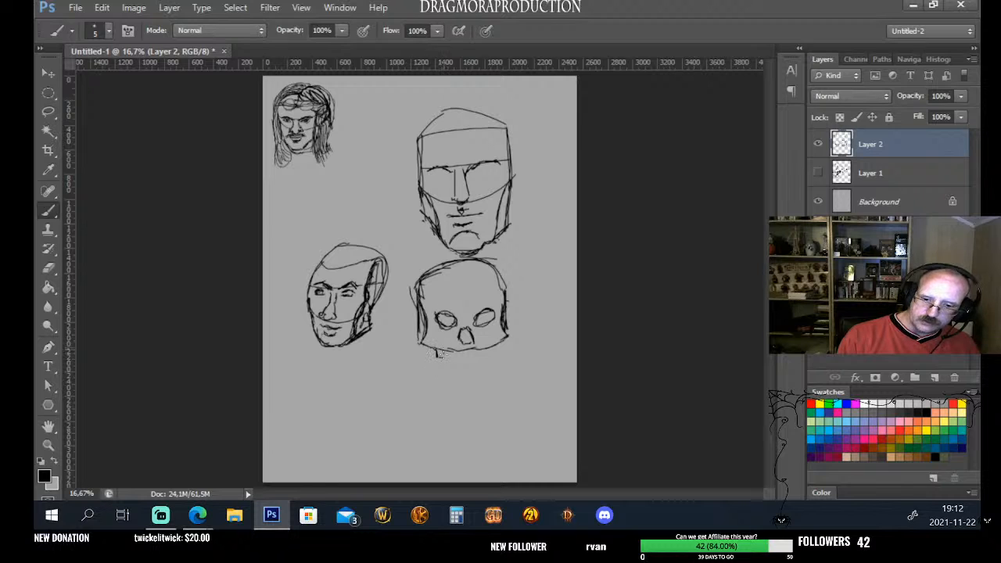
{"action": "left_click_drag", "start_coordinate": [448, 351], "coordinate": [464, 356]}
{"action": "left_click_drag", "start_coordinate": [467, 353], "coordinate": [503, 346]}
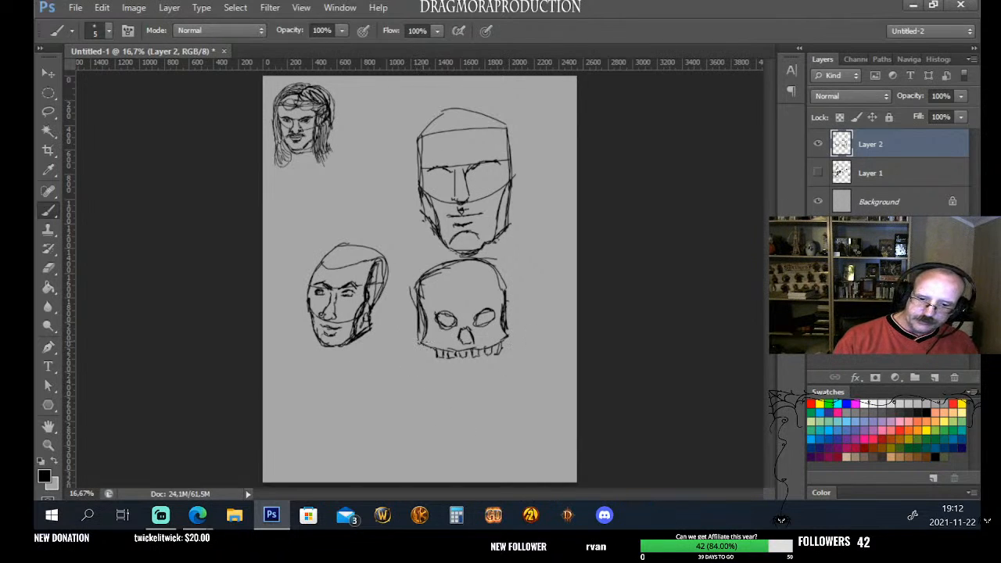
Outline the skull's lower jaw with short vertical sides and a rounded chin below the teeth
{"action": "left_click_drag", "start_coordinate": [424, 350], "coordinate": [424, 371]}
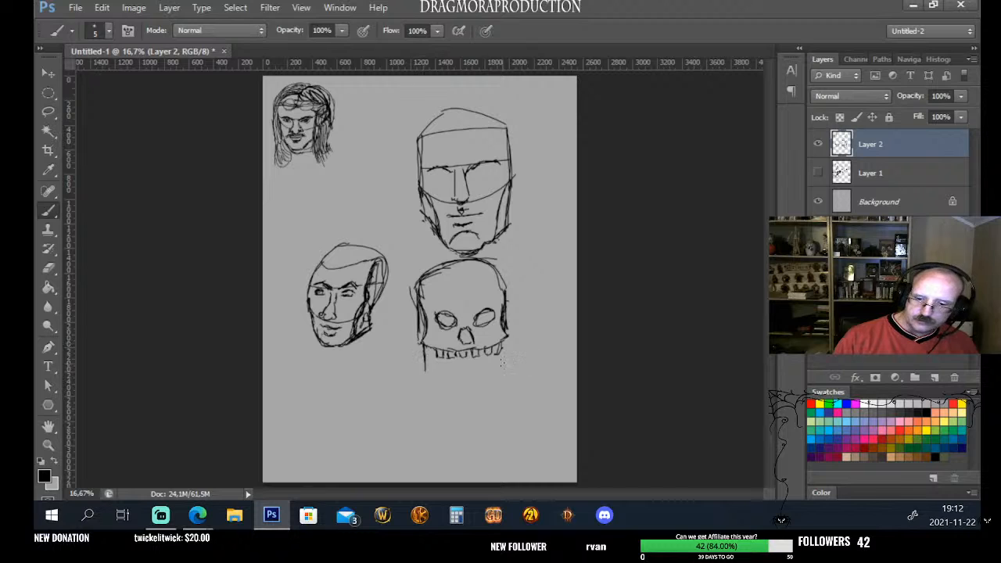
{"action": "mouse_move", "coordinate": [507, 334]}
{"action": "left_mouse_down"}
{"action": "mouse_move", "coordinate": [508, 353]}
{"action": "mouse_move", "coordinate": [506, 342]}
{"action": "left_mouse_up"}
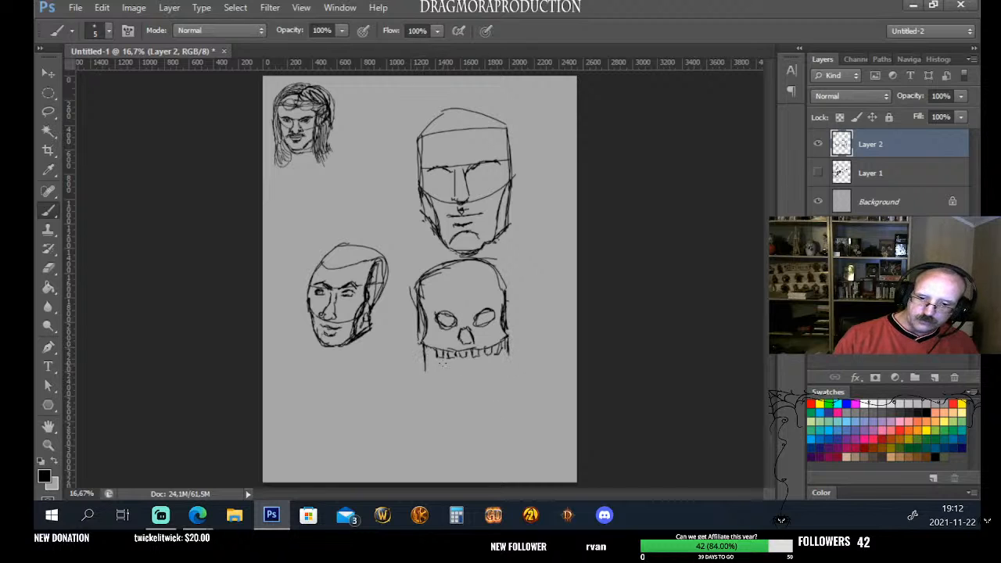
{"action": "mouse_move", "coordinate": [429, 366]}
{"action": "left_mouse_down"}
{"action": "mouse_move", "coordinate": [447, 385]}
{"action": "mouse_move", "coordinate": [493, 383]}
{"action": "mouse_move", "coordinate": [459, 389]}
{"action": "mouse_move", "coordinate": [490, 385]}
{"action": "mouse_move", "coordinate": [454, 382]}
{"action": "mouse_move", "coordinate": [506, 384]}
{"action": "mouse_move", "coordinate": [497, 373]}
{"action": "mouse_move", "coordinate": [485, 384]}
{"action": "mouse_move", "coordinate": [510, 353]}
{"action": "left_mouse_up"}
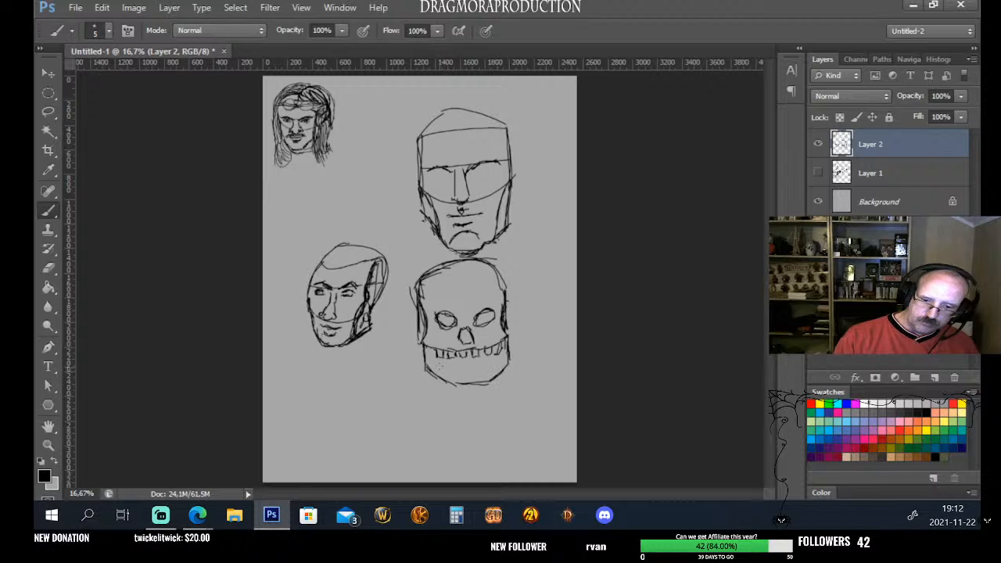
Add the skull's lower row of teeth and close the mouth at both ends, then make the eye sockets and nose opening more angular
{"action": "mouse_move", "coordinate": [434, 359]}
{"action": "left_mouse_down"}
{"action": "mouse_move", "coordinate": [457, 371]}
{"action": "mouse_move", "coordinate": [502, 363]}
{"action": "left_mouse_up"}
{"action": "left_click_drag", "start_coordinate": [436, 362], "coordinate": [508, 361]}
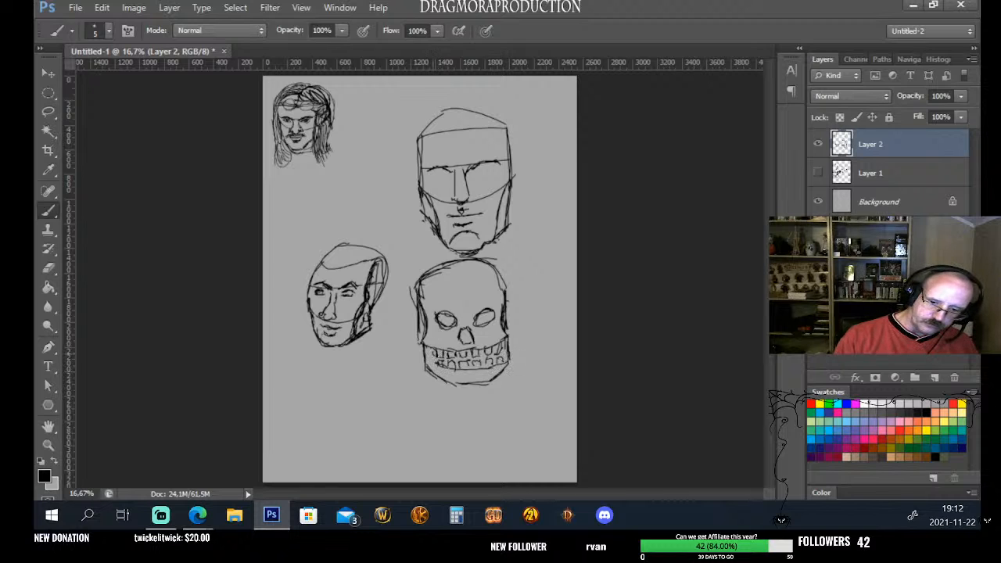
{"action": "left_click_drag", "start_coordinate": [432, 355], "coordinate": [437, 366]}
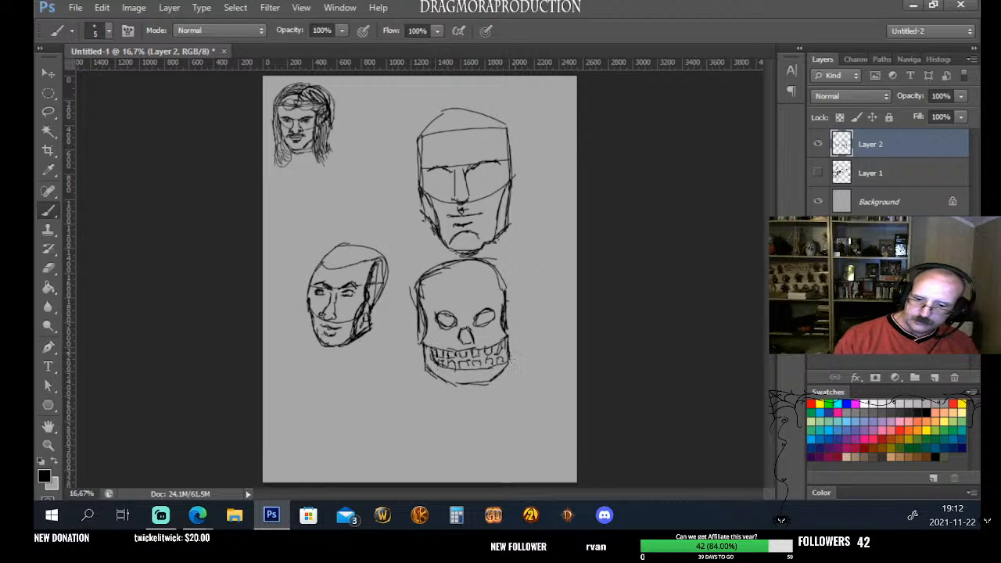
{"action": "left_click_drag", "start_coordinate": [505, 339], "coordinate": [505, 358]}
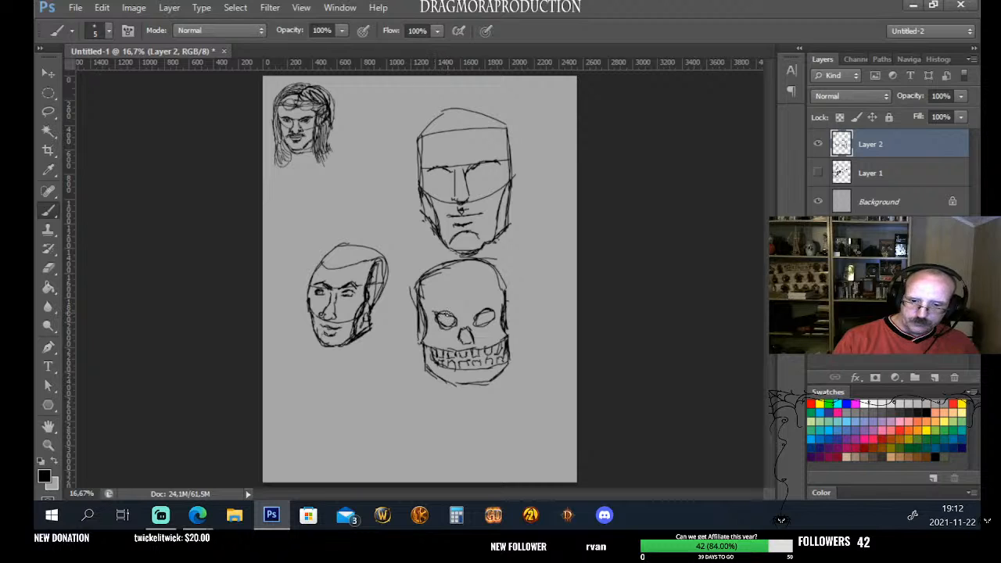
{"action": "mouse_move", "coordinate": [449, 315]}
{"action": "left_mouse_down"}
{"action": "mouse_move", "coordinate": [435, 310]}
{"action": "mouse_move", "coordinate": [454, 327]}
{"action": "mouse_move", "coordinate": [500, 302]}
{"action": "mouse_move", "coordinate": [484, 305]}
{"action": "mouse_move", "coordinate": [493, 317]}
{"action": "mouse_move", "coordinate": [458, 337]}
{"action": "mouse_move", "coordinate": [466, 339]}
{"action": "mouse_move", "coordinate": [473, 329]}
{"action": "mouse_move", "coordinate": [469, 337]}
{"action": "mouse_move", "coordinate": [461, 321]}
{"action": "left_mouse_up"}
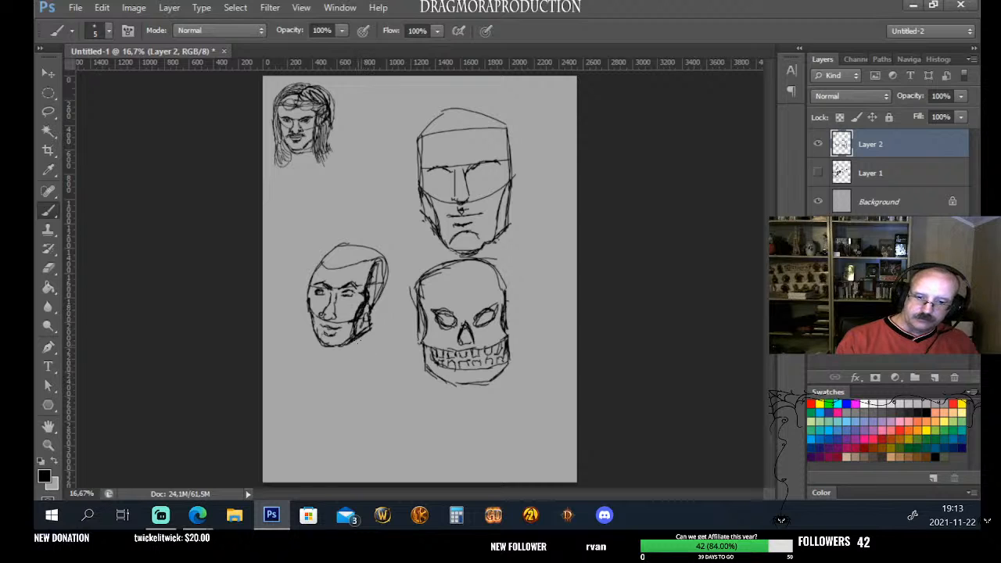
Thicken the jaw, chin and front cheek contour of the three-quarter-view head
{"action": "mouse_move", "coordinate": [361, 324]}
{"action": "left_mouse_down"}
{"action": "mouse_move", "coordinate": [340, 347]}
{"action": "mouse_move", "coordinate": [362, 331]}
{"action": "mouse_move", "coordinate": [318, 342]}
{"action": "mouse_move", "coordinate": [361, 343]}
{"action": "mouse_move", "coordinate": [314, 336]}
{"action": "mouse_move", "coordinate": [318, 344]}
{"action": "mouse_move", "coordinate": [312, 307]}
{"action": "left_mouse_up"}
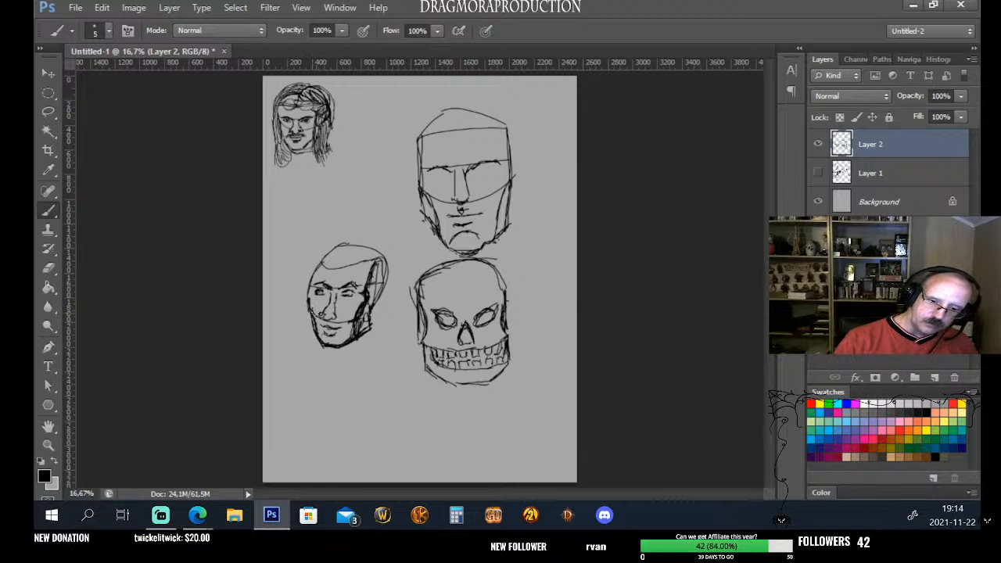
{"action": "left_click_drag", "start_coordinate": [312, 314], "coordinate": [309, 287]}
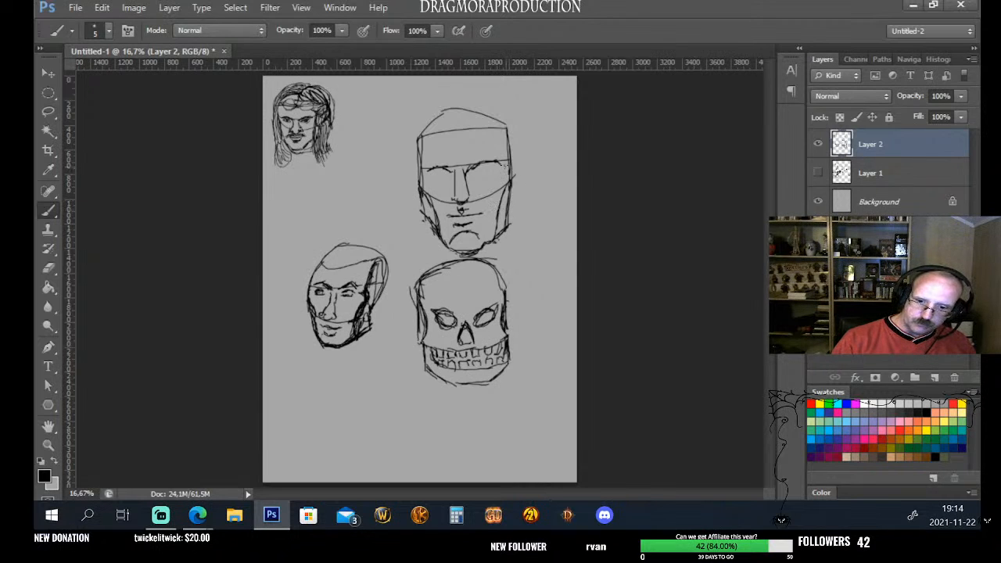
Add skull-like structure to the large front-view head with a rounded forehead contour and oval eye sockets beneath thicker brows
{"action": "left_click_drag", "start_coordinate": [505, 165], "coordinate": [497, 234]}
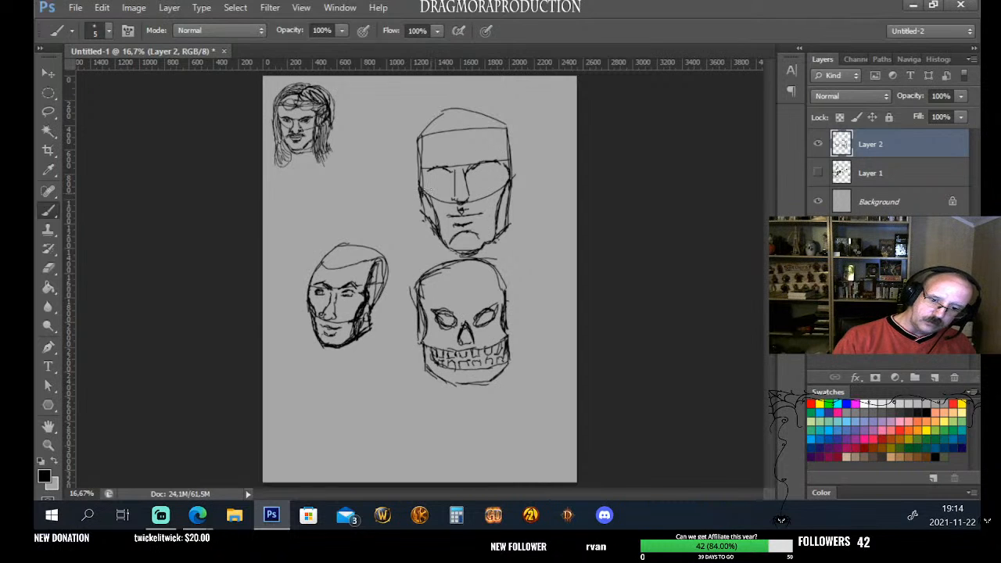
{"action": "mouse_move", "coordinate": [431, 168]}
{"action": "left_mouse_down"}
{"action": "mouse_move", "coordinate": [425, 179]}
{"action": "mouse_move", "coordinate": [440, 233]}
{"action": "left_mouse_up"}
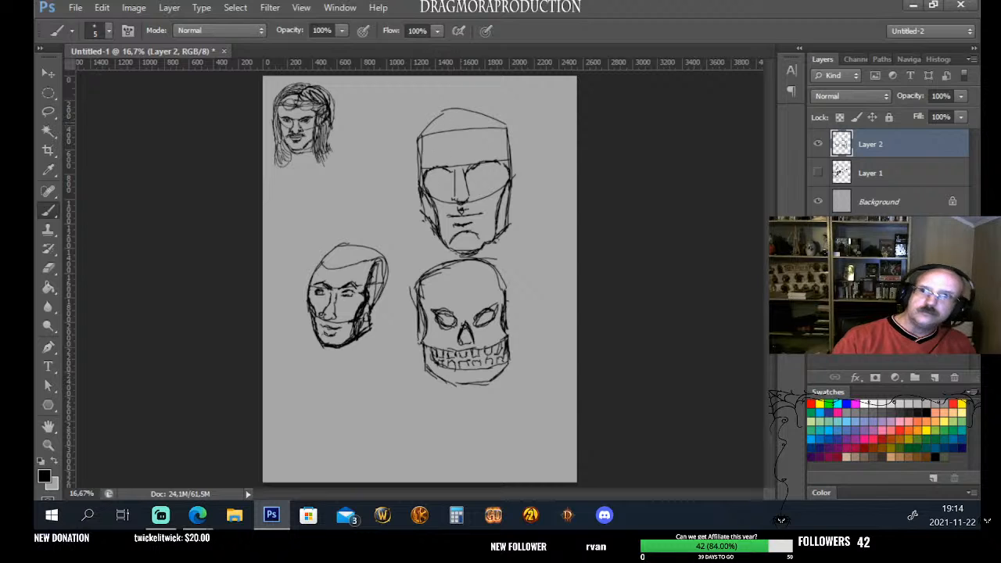
{"action": "mouse_move", "coordinate": [424, 172]}
{"action": "left_mouse_down"}
{"action": "mouse_move", "coordinate": [442, 125]}
{"action": "mouse_move", "coordinate": [422, 156]}
{"action": "mouse_move", "coordinate": [483, 125]}
{"action": "mouse_move", "coordinate": [465, 134]}
{"action": "mouse_move", "coordinate": [491, 133]}
{"action": "mouse_move", "coordinate": [462, 128]}
{"action": "mouse_move", "coordinate": [509, 143]}
{"action": "mouse_move", "coordinate": [483, 134]}
{"action": "mouse_move", "coordinate": [512, 172]}
{"action": "left_mouse_up"}
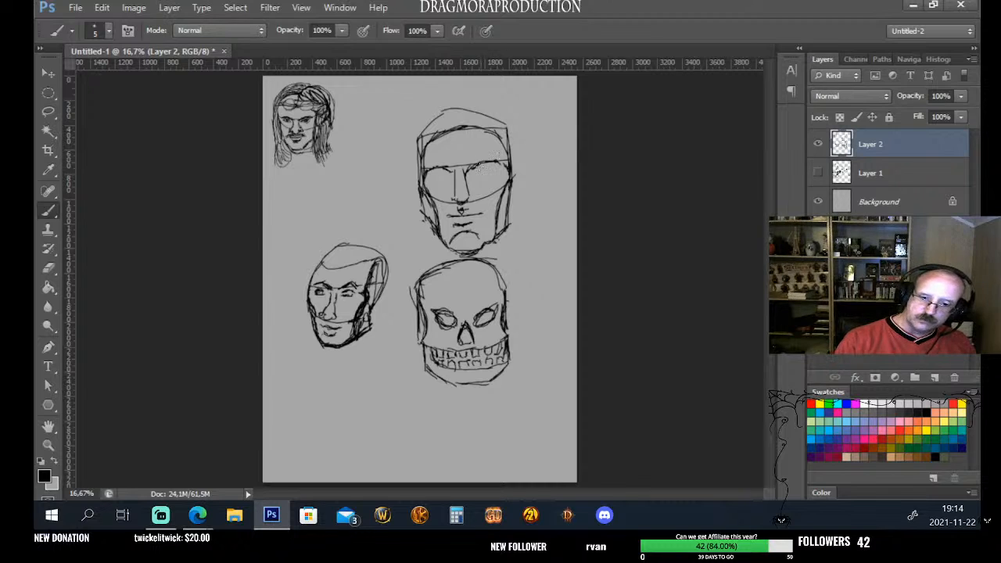
{"action": "mouse_move", "coordinate": [471, 180]}
{"action": "left_mouse_down"}
{"action": "mouse_move", "coordinate": [490, 166]}
{"action": "mouse_move", "coordinate": [470, 190]}
{"action": "mouse_move", "coordinate": [490, 184]}
{"action": "mouse_move", "coordinate": [501, 162]}
{"action": "mouse_move", "coordinate": [466, 179]}
{"action": "mouse_move", "coordinate": [498, 185]}
{"action": "mouse_move", "coordinate": [506, 166]}
{"action": "left_mouse_up"}
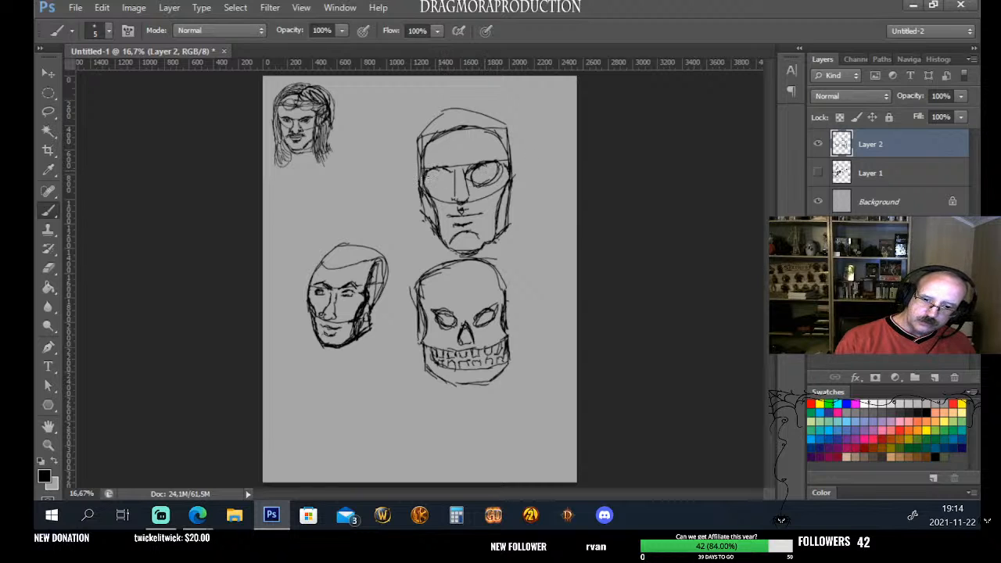
{"action": "mouse_move", "coordinate": [428, 180]}
{"action": "left_mouse_down"}
{"action": "mouse_move", "coordinate": [457, 174]}
{"action": "mouse_move", "coordinate": [447, 185]}
{"action": "left_mouse_up"}
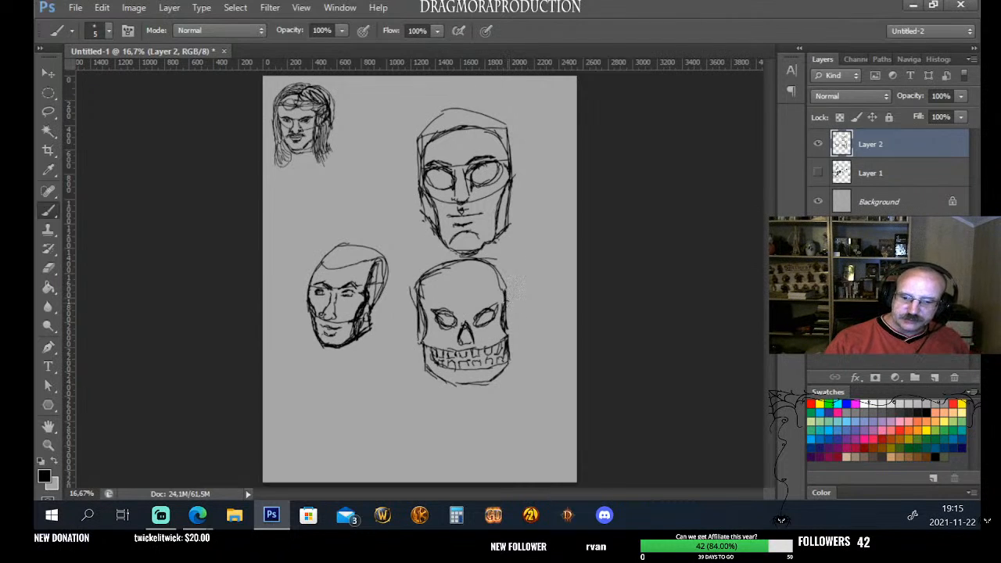
Sketch narrow ear shapes along both sides of the skull beside the eye sockets
{"action": "mouse_move", "coordinate": [507, 301]}
{"action": "left_mouse_down"}
{"action": "mouse_move", "coordinate": [513, 274]}
{"action": "mouse_move", "coordinate": [508, 336]}
{"action": "left_mouse_up"}
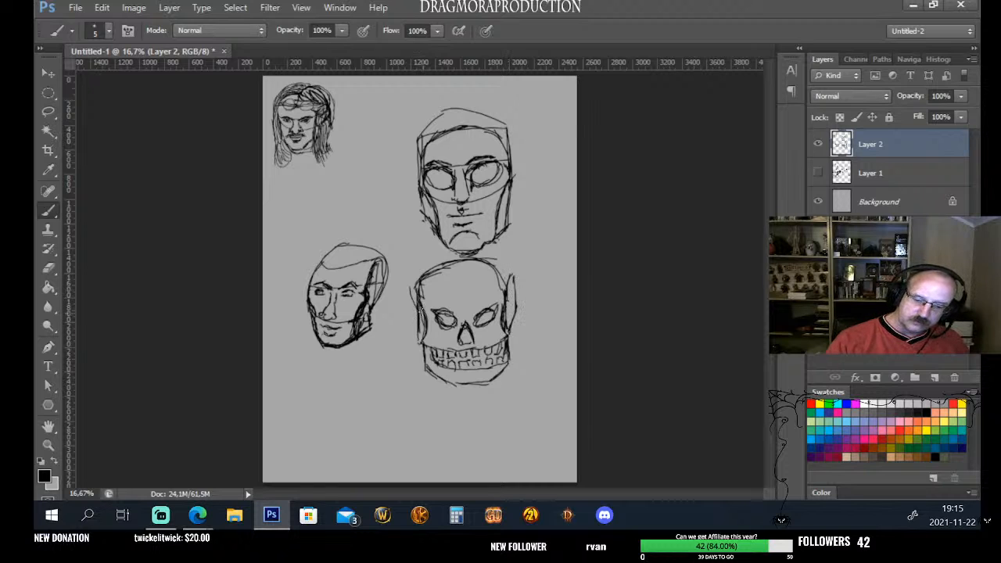
{"action": "mouse_move", "coordinate": [422, 310]}
{"action": "left_mouse_down"}
{"action": "mouse_move", "coordinate": [411, 302]}
{"action": "mouse_move", "coordinate": [415, 330]}
{"action": "left_mouse_up"}
{"action": "left_click_drag", "start_coordinate": [424, 328], "coordinate": [414, 343]}
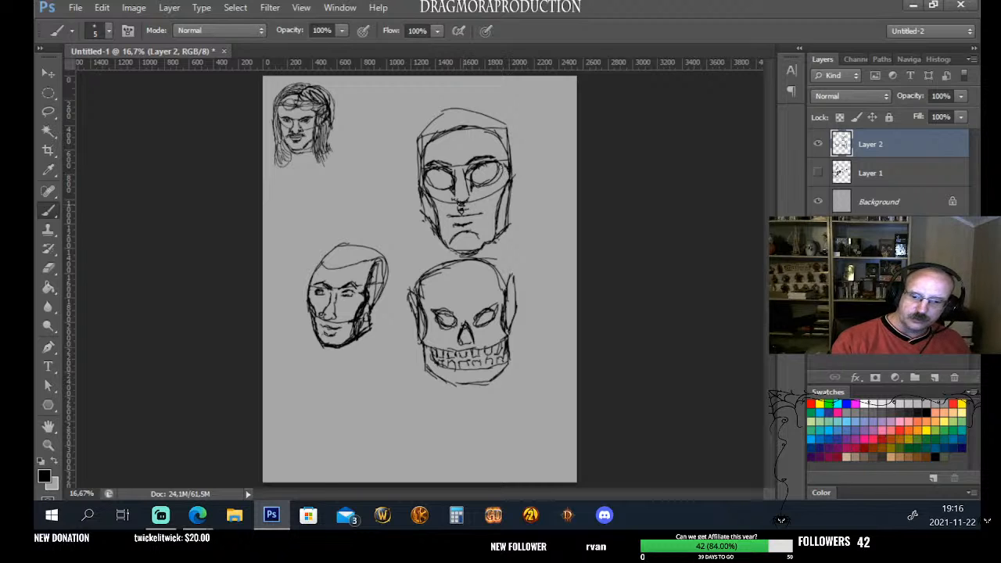
Draw heavy diagonal strokes on the large front-view head from the nose base to the outer corner of the eye on the viewer's right
{"action": "left_click_drag", "start_coordinate": [466, 202], "coordinate": [506, 167]}
{"action": "left_click_drag", "start_coordinate": [465, 205], "coordinate": [505, 169]}
{"action": "left_click_drag", "start_coordinate": [469, 200], "coordinate": [499, 170]}
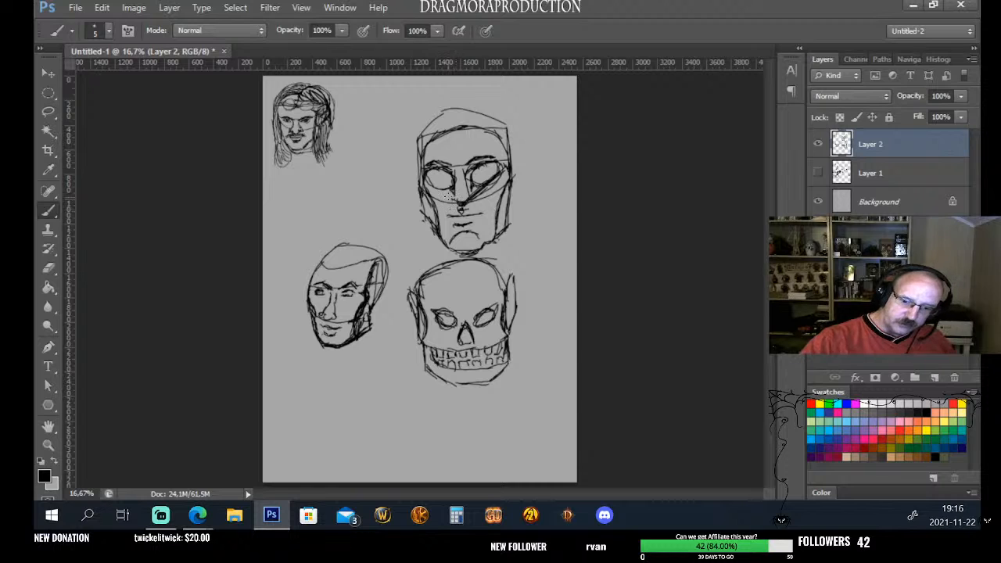
Draw the heavy diagonal to the front-view head's other eye corner on the viewer's left, and sketch a small eye shape and arrows beside the head
{"action": "left_click_drag", "start_coordinate": [457, 205], "coordinate": [429, 181]}
{"action": "mouse_move", "coordinate": [448, 198]}
{"action": "left_mouse_down"}
{"action": "mouse_move", "coordinate": [428, 179]}
{"action": "mouse_move", "coordinate": [447, 198]}
{"action": "mouse_move", "coordinate": [434, 184]}
{"action": "mouse_move", "coordinate": [498, 170]}
{"action": "left_mouse_up"}
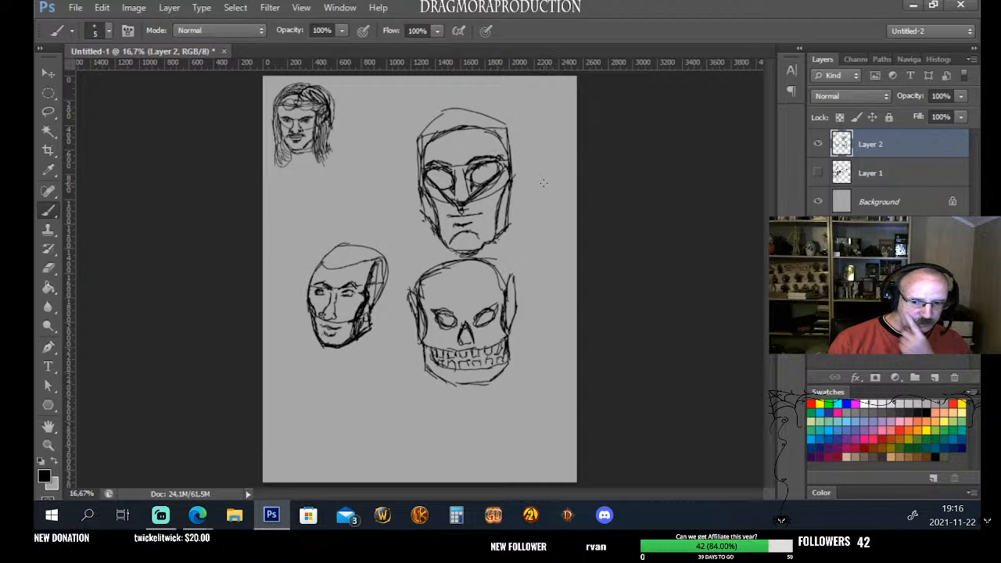
{"action": "mouse_move", "coordinate": [543, 185]}
{"action": "left_mouse_down"}
{"action": "mouse_move", "coordinate": [525, 189]}
{"action": "mouse_move", "coordinate": [552, 189]}
{"action": "mouse_move", "coordinate": [528, 195]}
{"action": "mouse_move", "coordinate": [548, 190]}
{"action": "mouse_move", "coordinate": [552, 175]}
{"action": "mouse_move", "coordinate": [561, 187]}
{"action": "left_mouse_up"}
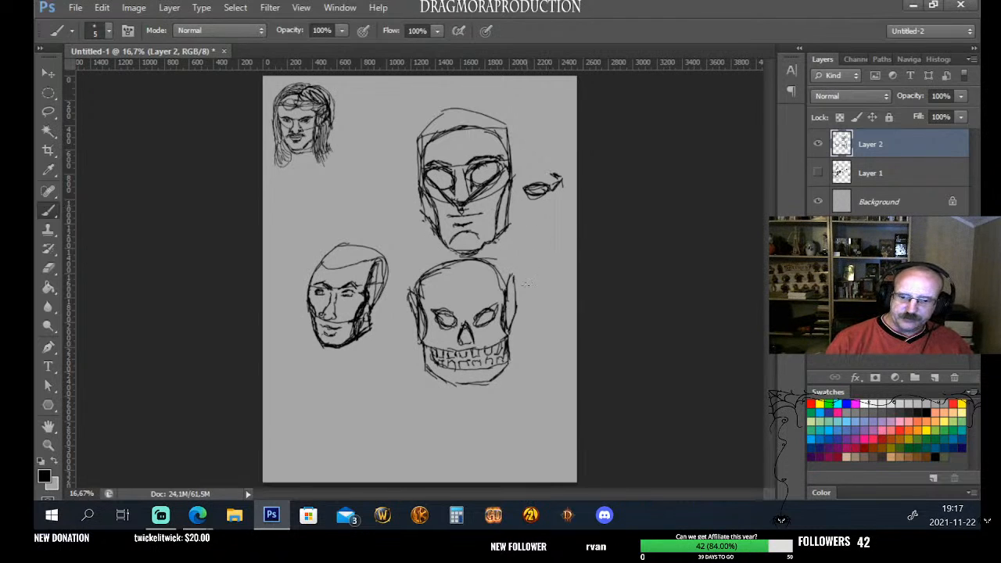
{"action": "mouse_move", "coordinate": [554, 241]}
{"action": "left_mouse_down"}
{"action": "mouse_move", "coordinate": [533, 270]}
{"action": "mouse_move", "coordinate": [558, 232]}
{"action": "mouse_move", "coordinate": [561, 246]}
{"action": "mouse_move", "coordinate": [534, 271]}
{"action": "mouse_move", "coordinate": [545, 266]}
{"action": "left_mouse_up"}
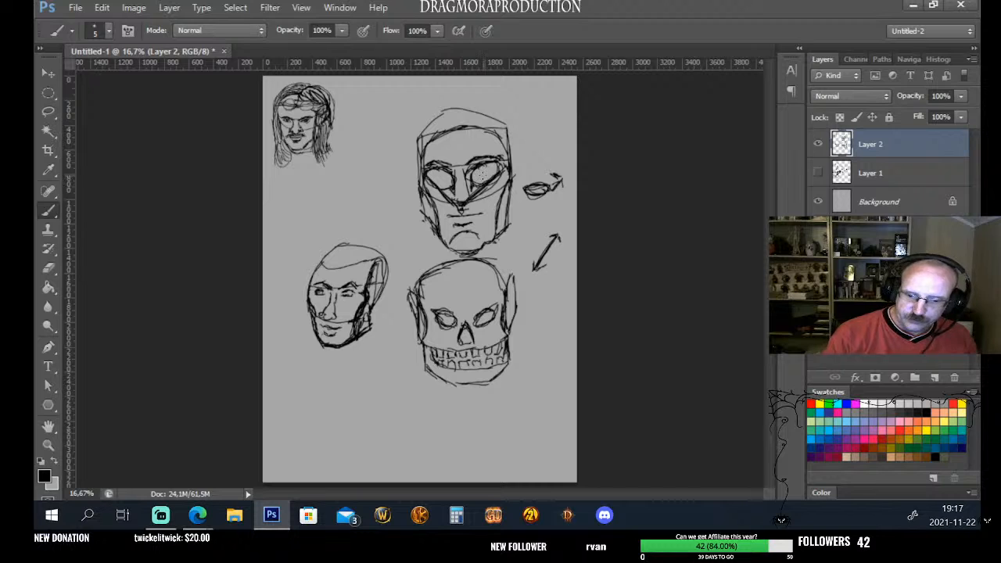
Add pupils and dark eyelids to the large front-view head, with vertical guide lines running from both pupils down to the mouth corners
{"action": "mouse_move", "coordinate": [482, 170]}
{"action": "left_mouse_down"}
{"action": "mouse_move", "coordinate": [440, 179]}
{"action": "mouse_move", "coordinate": [440, 188]}
{"action": "left_mouse_up"}
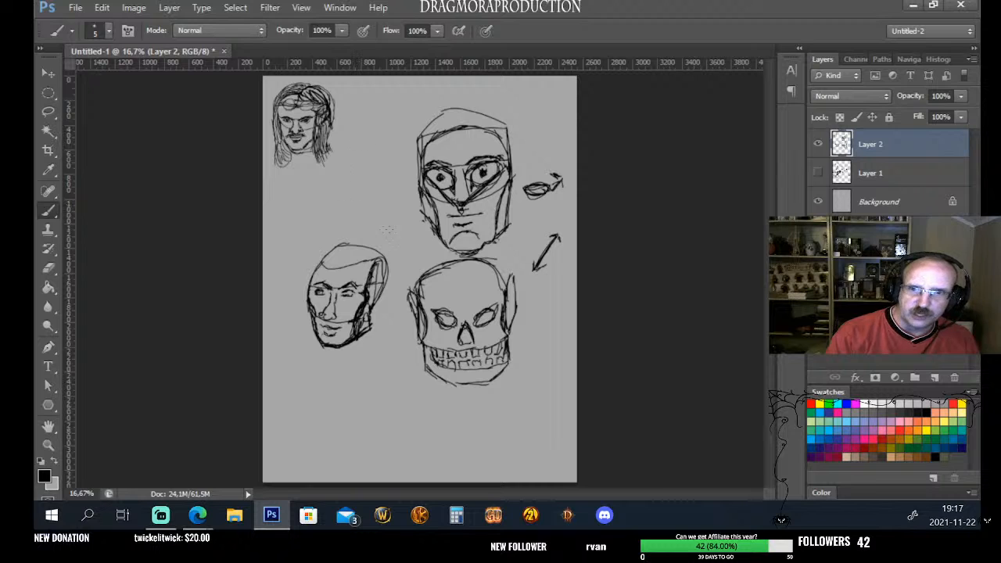
{"action": "mouse_move", "coordinate": [440, 174]}
{"action": "left_mouse_down"}
{"action": "mouse_move", "coordinate": [448, 187]}
{"action": "mouse_move", "coordinate": [454, 178]}
{"action": "mouse_move", "coordinate": [431, 186]}
{"action": "mouse_move", "coordinate": [449, 178]}
{"action": "mouse_move", "coordinate": [452, 189]}
{"action": "mouse_move", "coordinate": [430, 184]}
{"action": "mouse_move", "coordinate": [498, 165]}
{"action": "mouse_move", "coordinate": [473, 169]}
{"action": "mouse_move", "coordinate": [499, 171]}
{"action": "mouse_move", "coordinate": [493, 177]}
{"action": "left_mouse_up"}
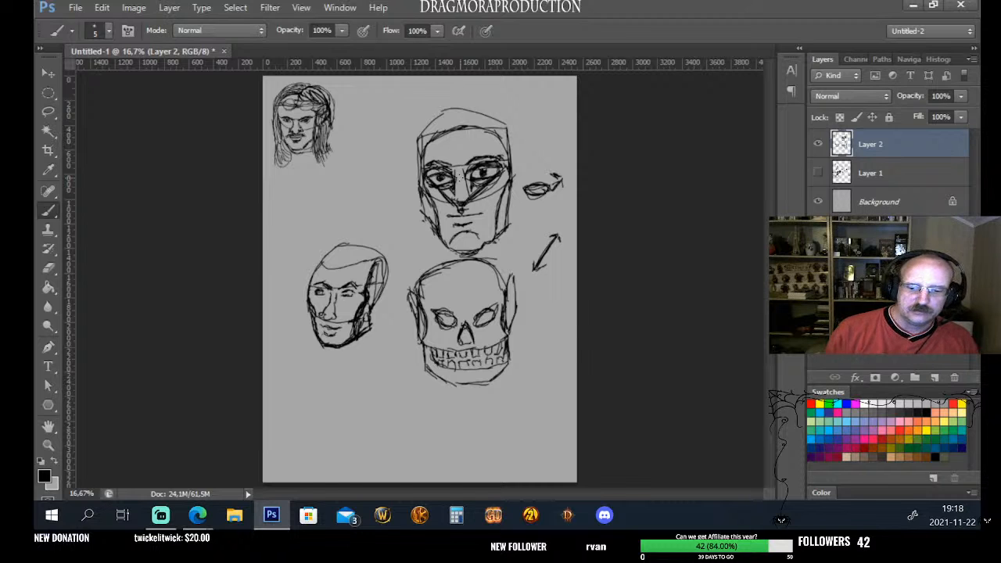
{"action": "left_click_drag", "start_coordinate": [484, 174], "coordinate": [482, 214]}
{"action": "left_click_drag", "start_coordinate": [439, 183], "coordinate": [441, 214]}
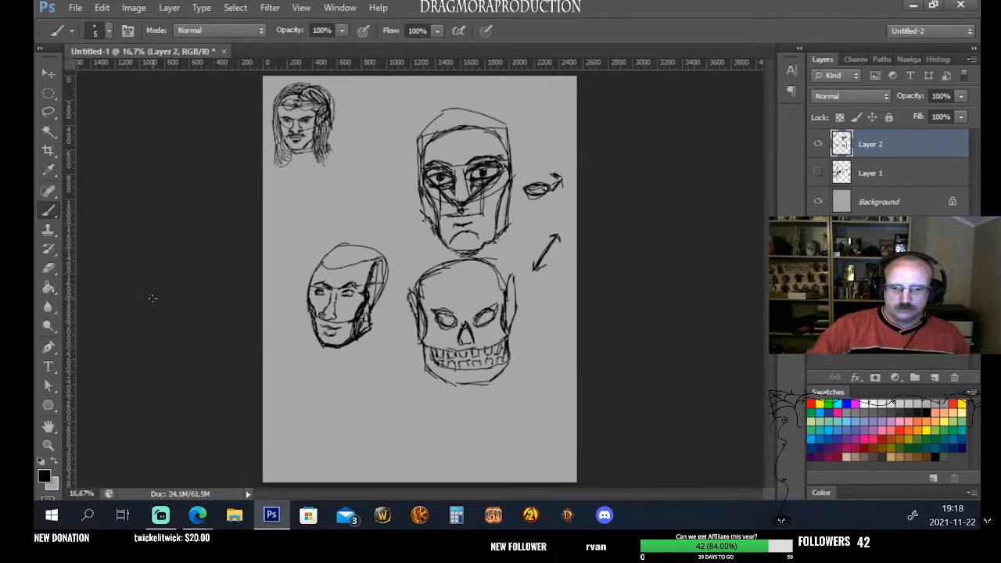
Open the portrait photo WIN_20211110_12_29_25_Pro.jpg as a reference image
{"action": "left_click", "coordinate": [99, 7]}
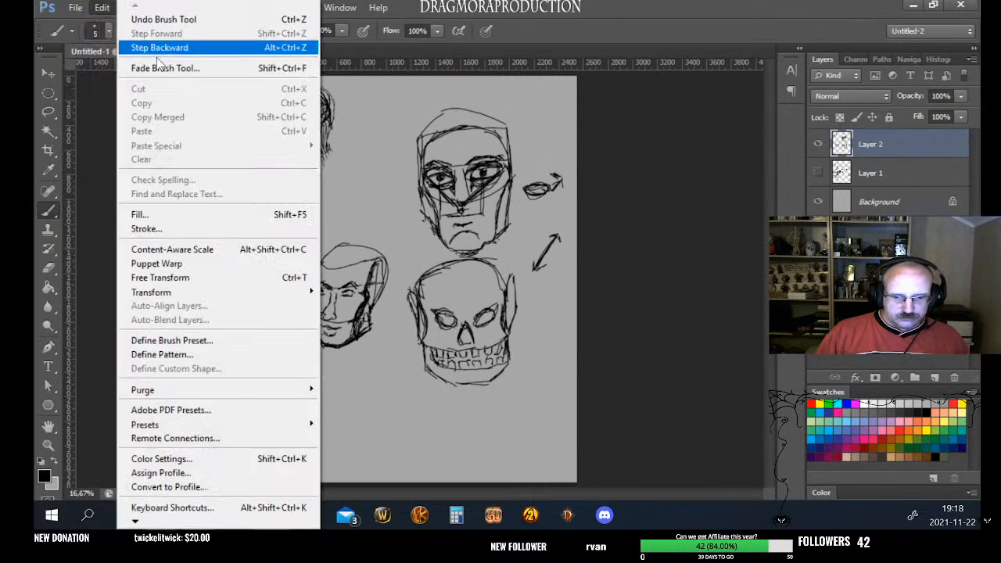
{"action": "left_click", "coordinate": [68, 7]}
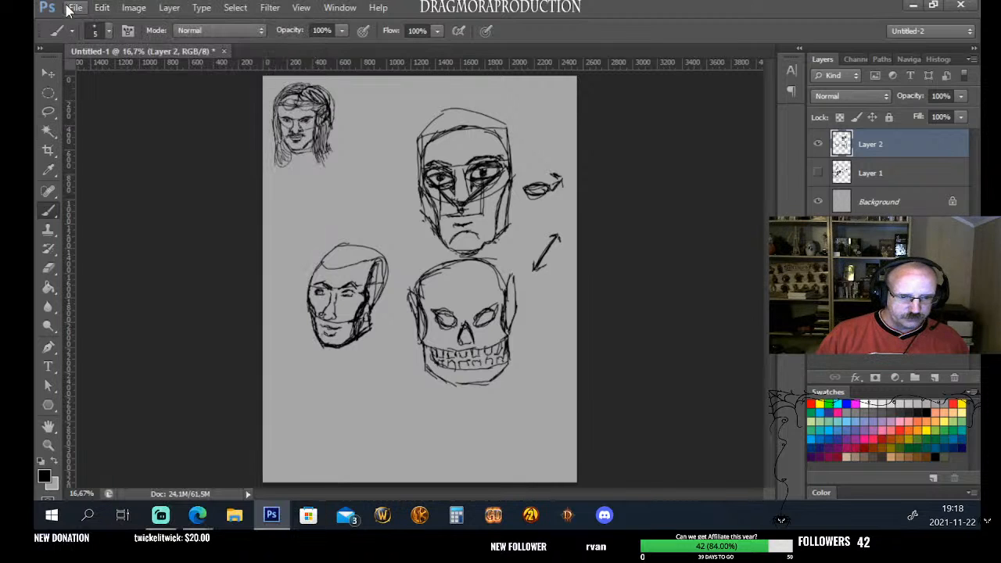
{"action": "left_click", "coordinate": [67, 7]}
{"action": "left_click", "coordinate": [90, 38]}
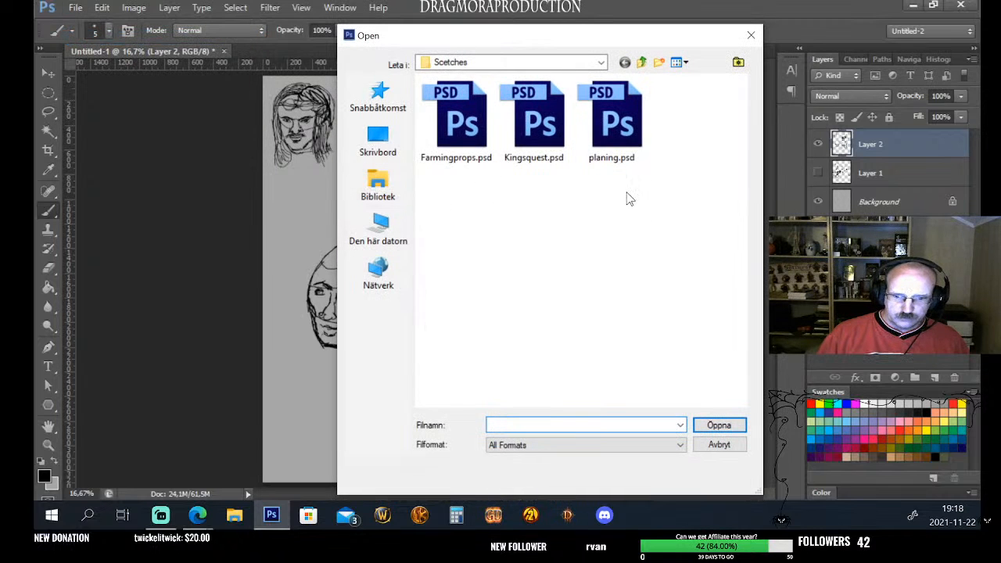
{"action": "left_click", "coordinate": [387, 188]}
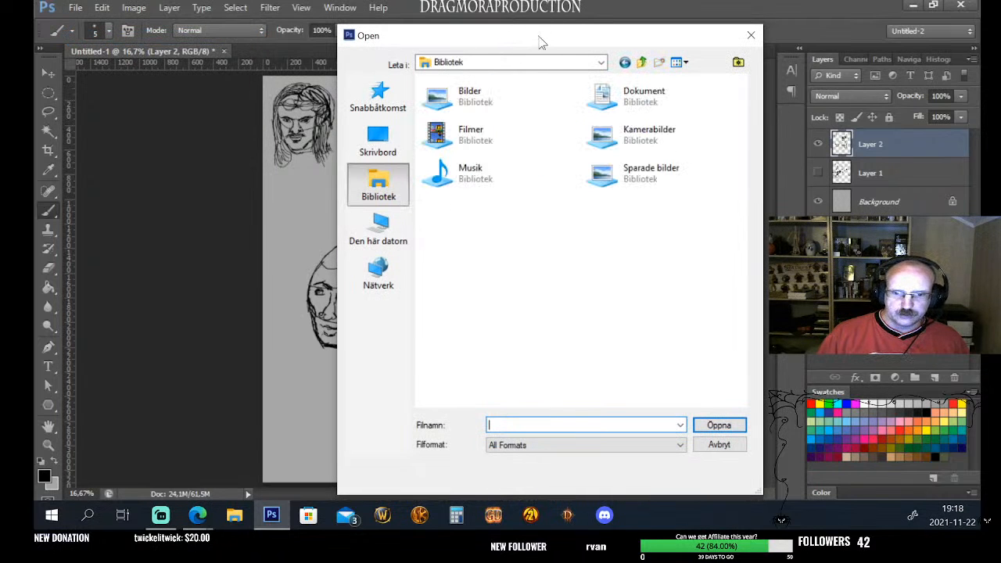
{"action": "left_click_drag", "start_coordinate": [539, 38], "coordinate": [0, 54]}
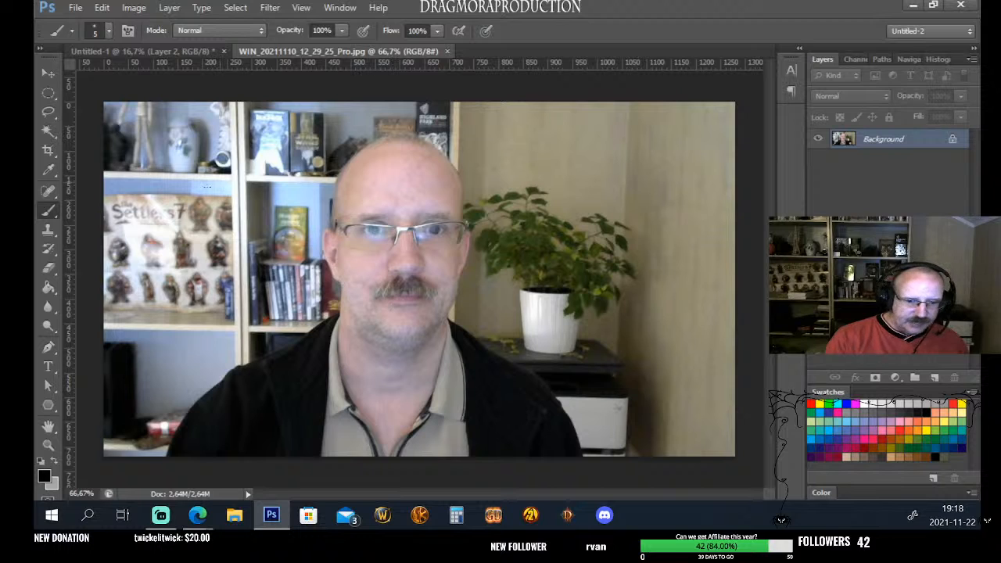
Select the head and upper shoulders in the photo with the Rectangular Marquee, shift the selection up to clear the crown, and copy it
{"action": "left_click", "coordinate": [48, 92]}
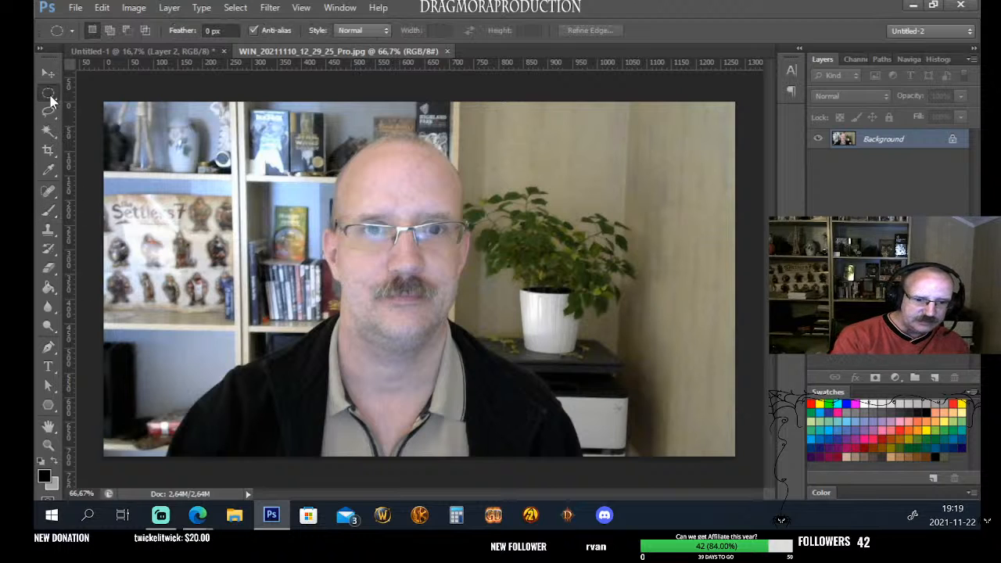
{"action": "right_click", "coordinate": [49, 93]}
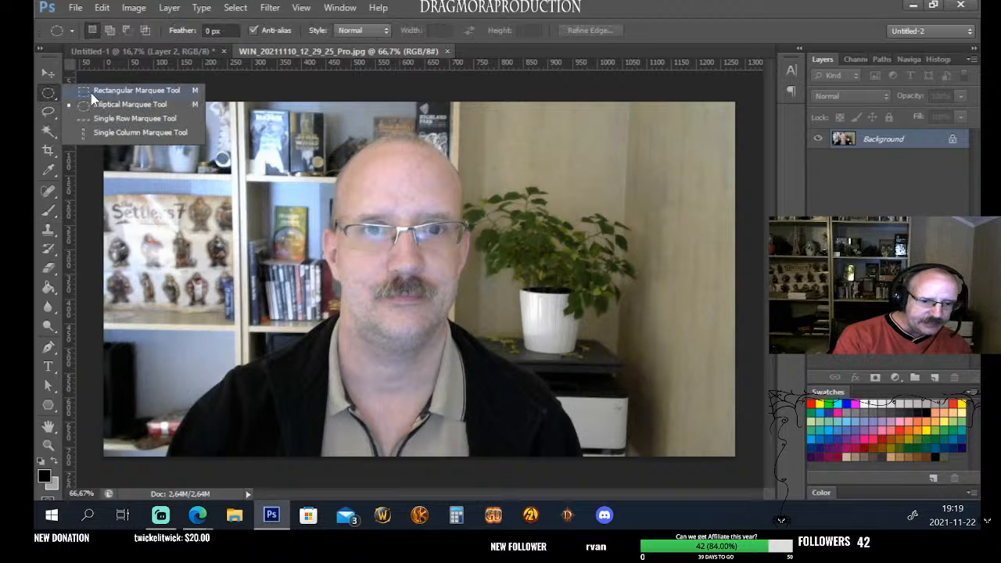
{"action": "left_click", "coordinate": [93, 92]}
{"action": "left_click_drag", "start_coordinate": [282, 143], "coordinate": [513, 412]}
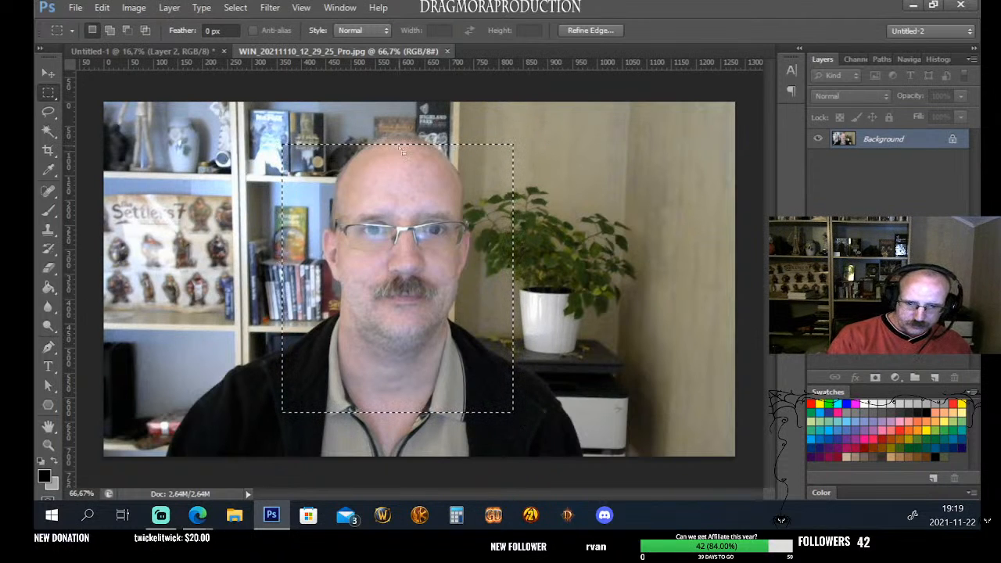
{"action": "left_click_drag", "start_coordinate": [384, 160], "coordinate": [387, 144]}
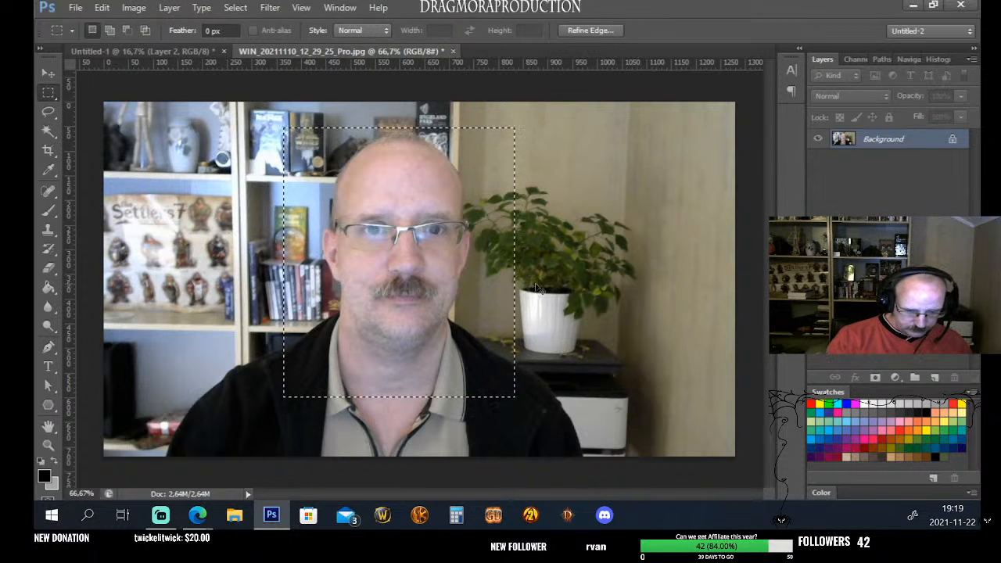
Create a new document from the Clipboard preset at 470 x 547 pixels, 96 pixels/inch, RGB Color, with a white background
{"action": "left_click", "coordinate": [77, 9]}
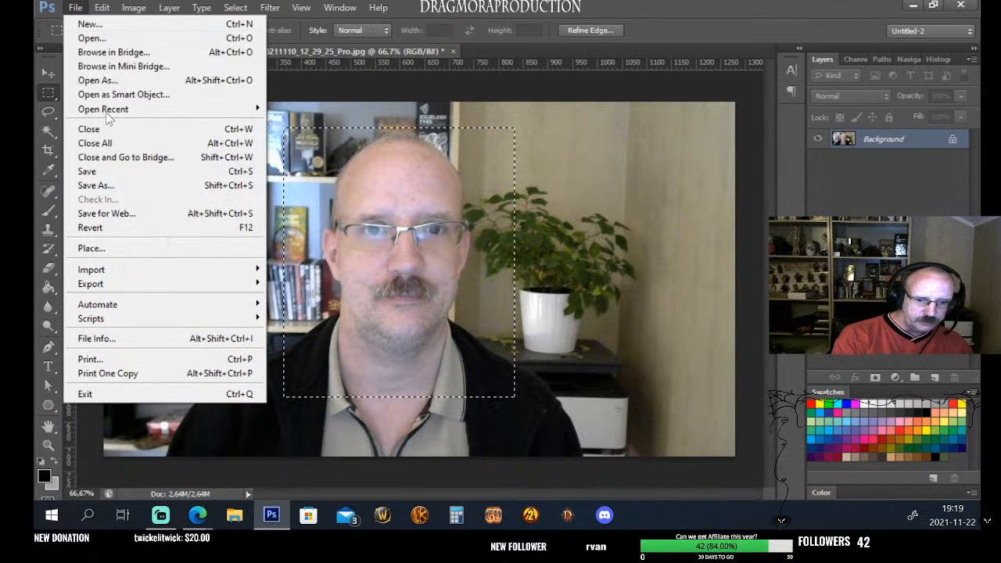
{"action": "left_click", "coordinate": [94, 37]}
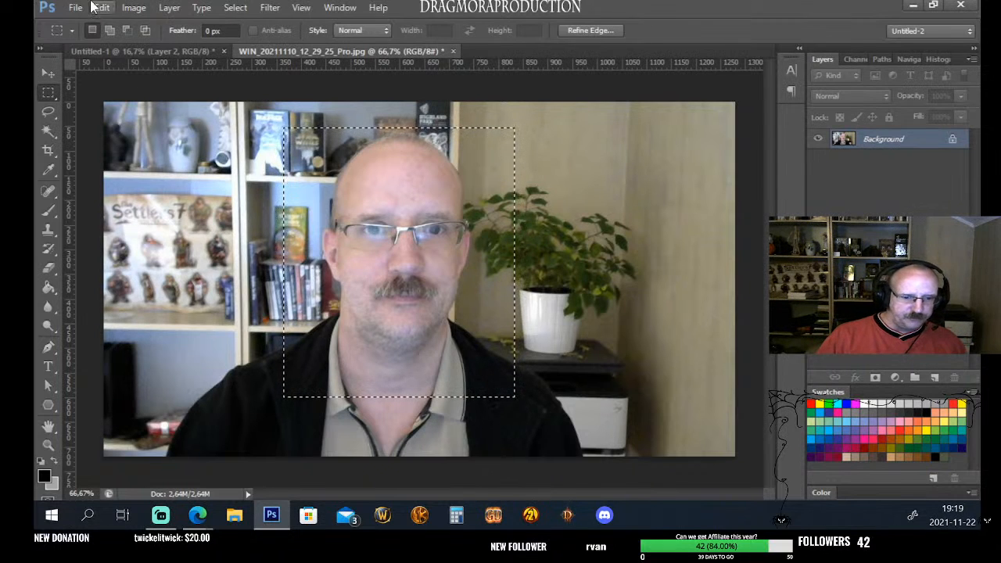
{"action": "left_click", "coordinate": [75, 8]}
{"action": "left_click", "coordinate": [89, 24]}
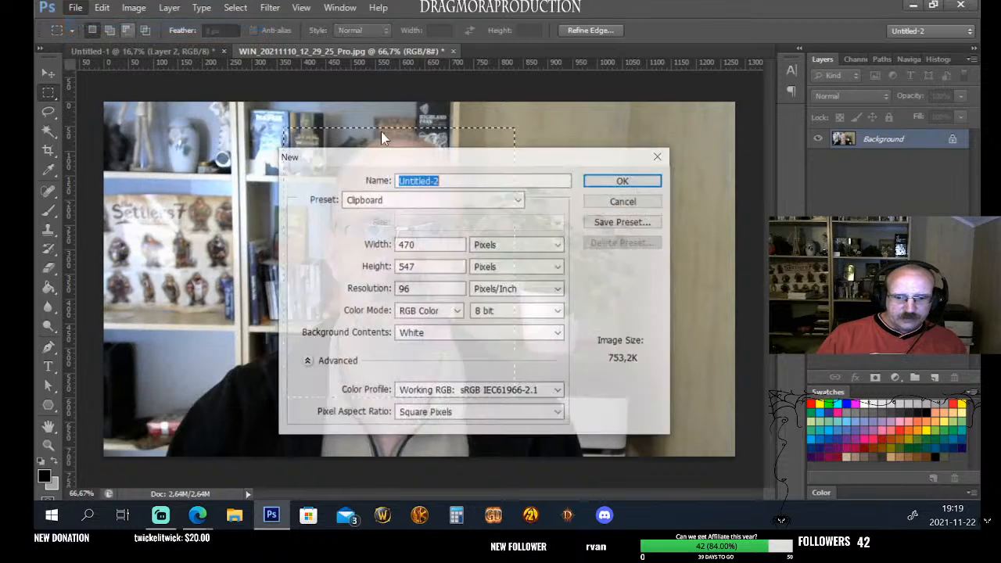
{"action": "left_click", "coordinate": [630, 199]}
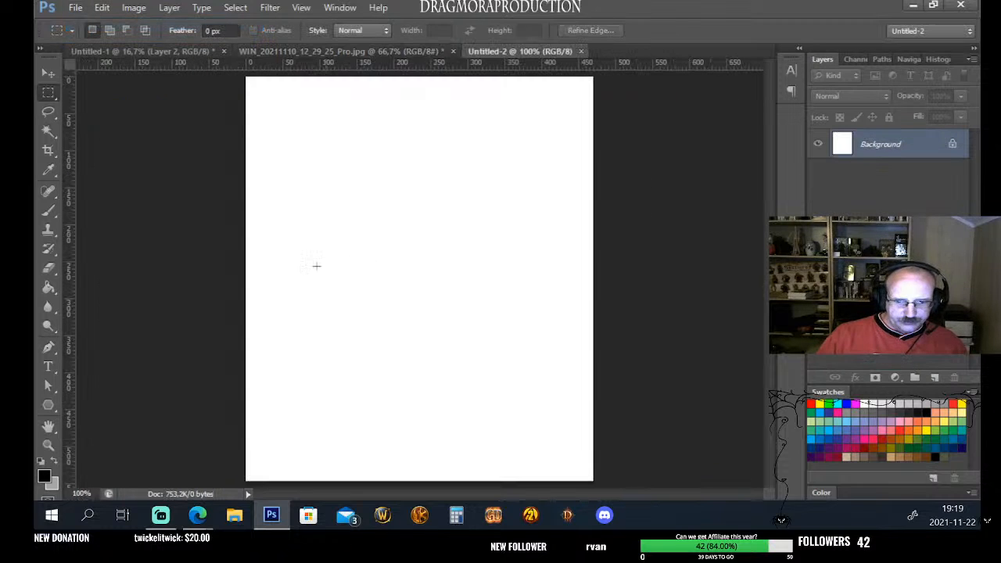
Close the original photo without saving and paste the copied portrait into the new document
{"action": "left_click", "coordinate": [407, 52]}
{"action": "left_click", "coordinate": [452, 52]}
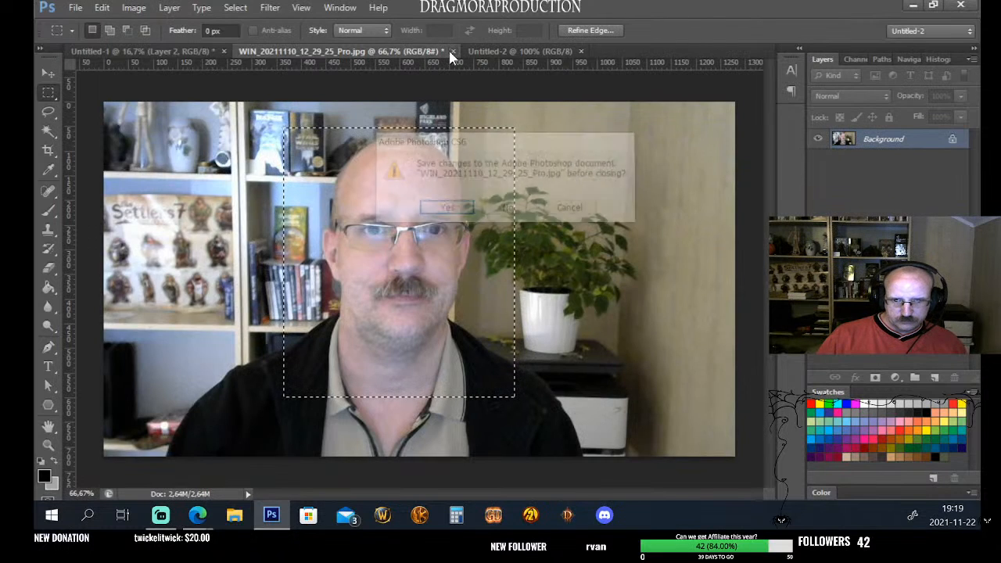
{"action": "left_click", "coordinate": [493, 216]}
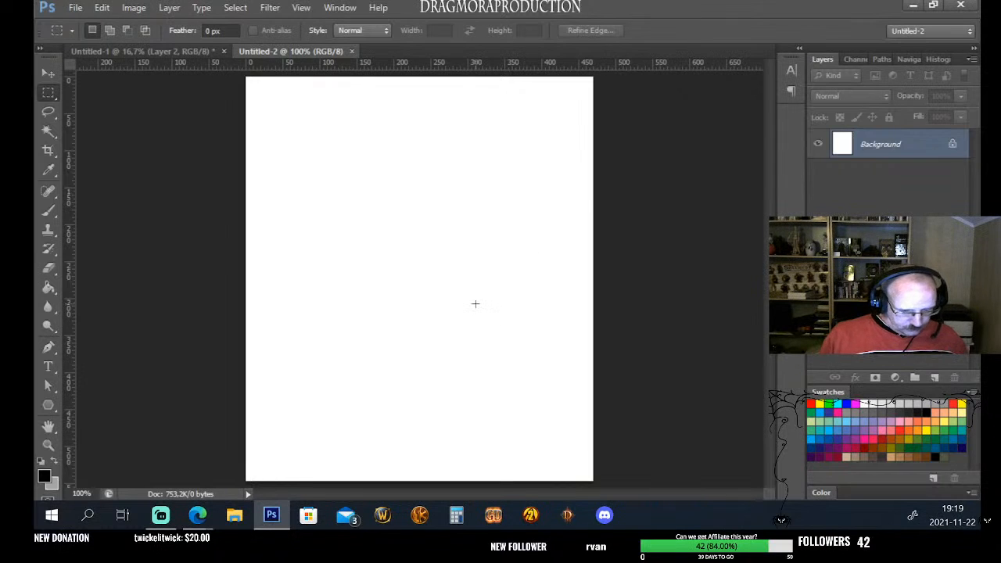
{"action": "key", "text": "ctrl+v"}
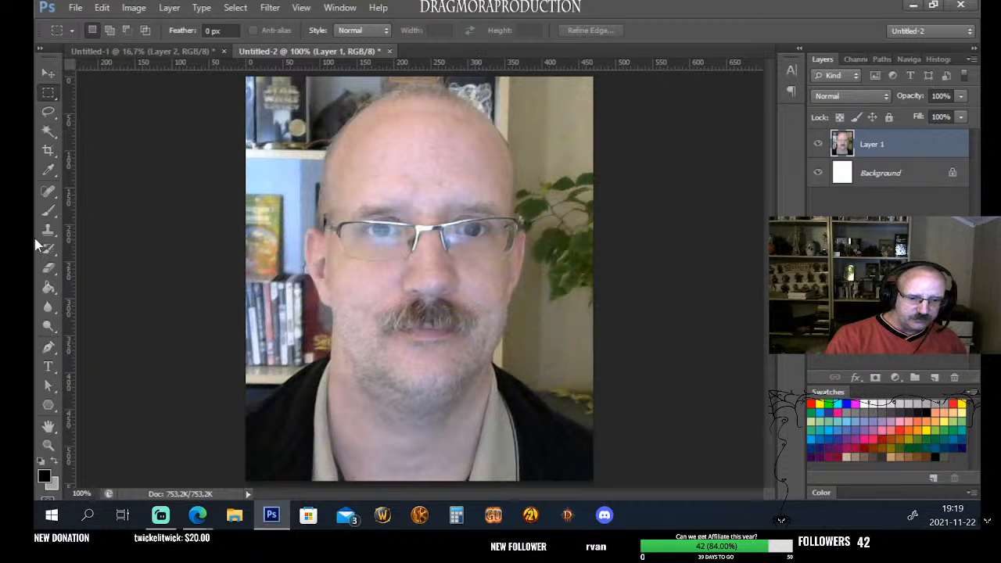
Outline both eyes on the portrait with the Brush tool in red
{"action": "left_click", "coordinate": [48, 211]}
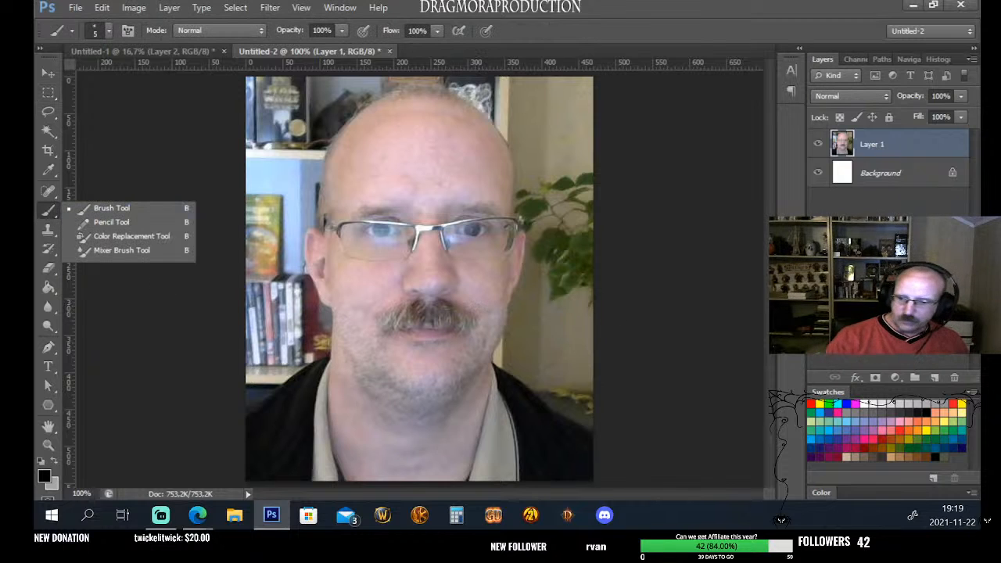
{"action": "left_click", "coordinate": [812, 404]}
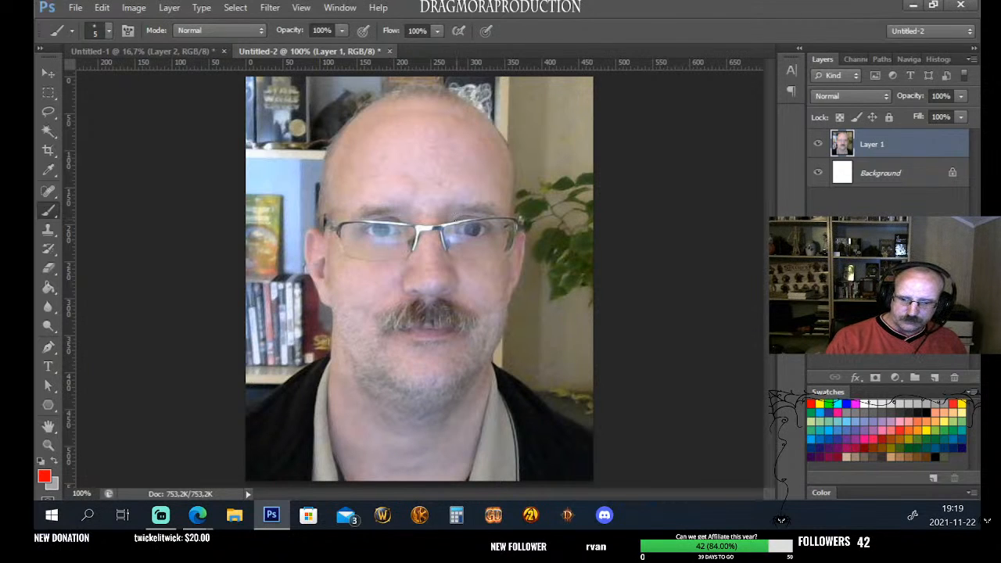
{"action": "mouse_move", "coordinate": [463, 219]}
{"action": "left_mouse_down"}
{"action": "mouse_move", "coordinate": [454, 235]}
{"action": "mouse_move", "coordinate": [494, 229]}
{"action": "mouse_move", "coordinate": [463, 217]}
{"action": "left_mouse_up"}
{"action": "mouse_move", "coordinate": [397, 217]}
{"action": "left_mouse_down"}
{"action": "mouse_move", "coordinate": [360, 223]}
{"action": "mouse_move", "coordinate": [393, 238]}
{"action": "mouse_move", "coordinate": [398, 219]}
{"action": "left_mouse_up"}
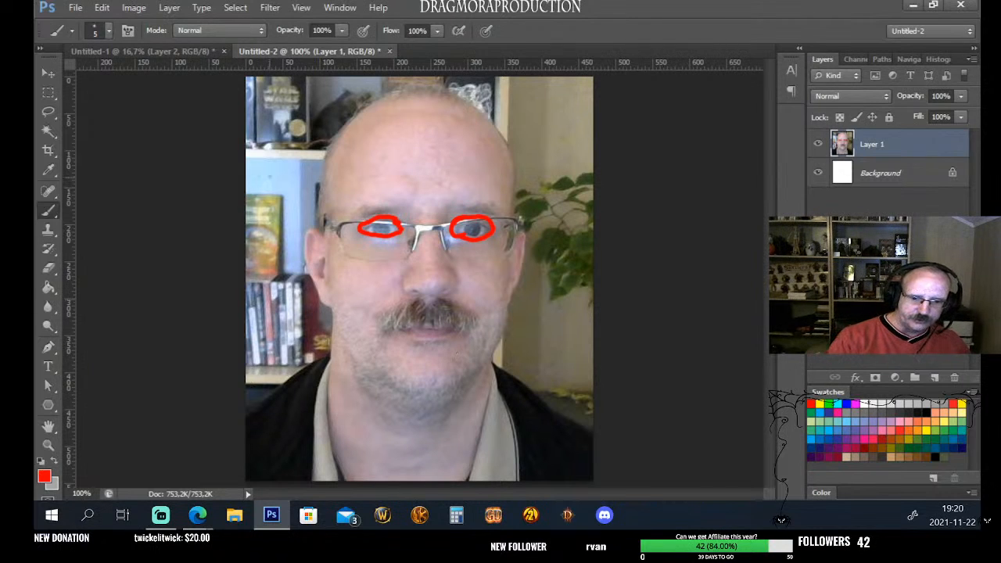
Draw a straight vertical red line beside the head and straight red lines from the nose base to the outer corners of both eyes
{"action": "left_click", "coordinate": [268, 176]}
{"action": "left_click", "coordinate": [269, 352], "text": "shift"}
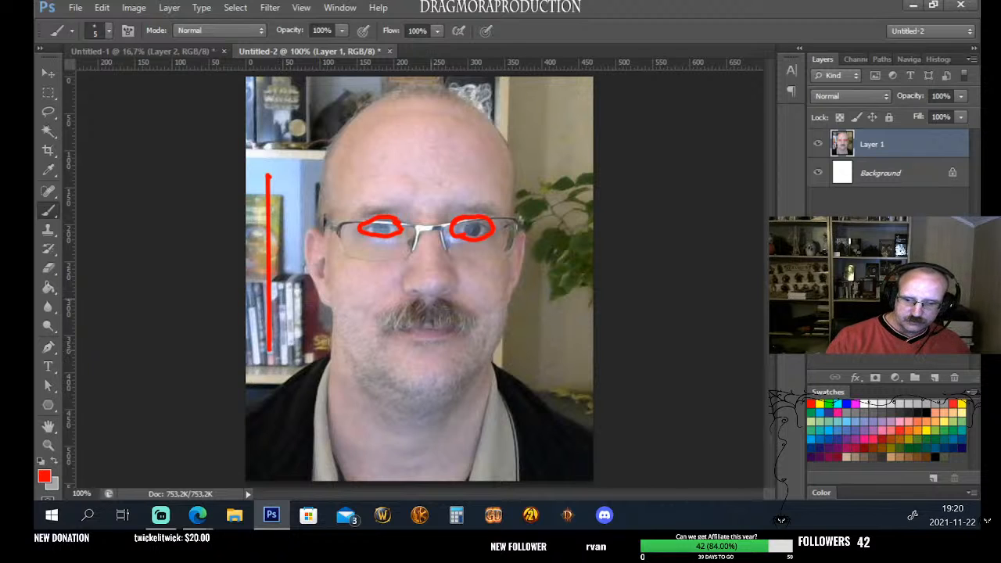
{"action": "left_click", "coordinate": [430, 296]}
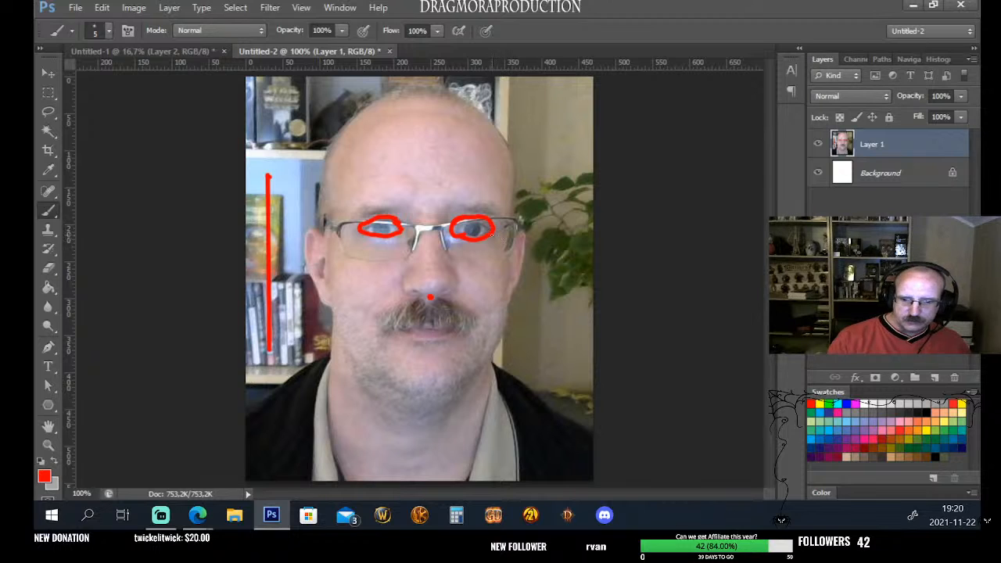
{"action": "left_click", "coordinate": [492, 229], "text": "shift"}
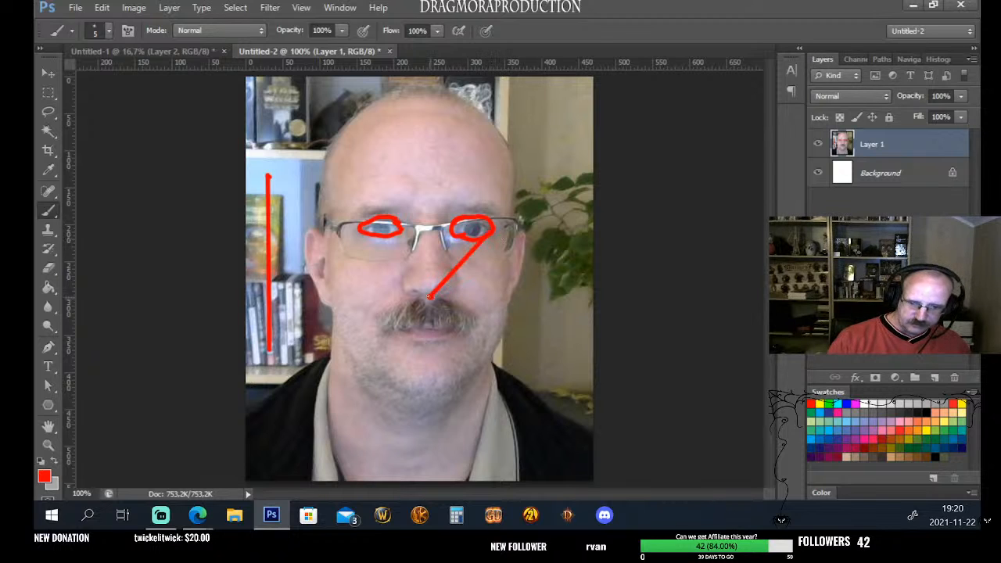
{"action": "left_click", "coordinate": [360, 233], "text": "shift"}
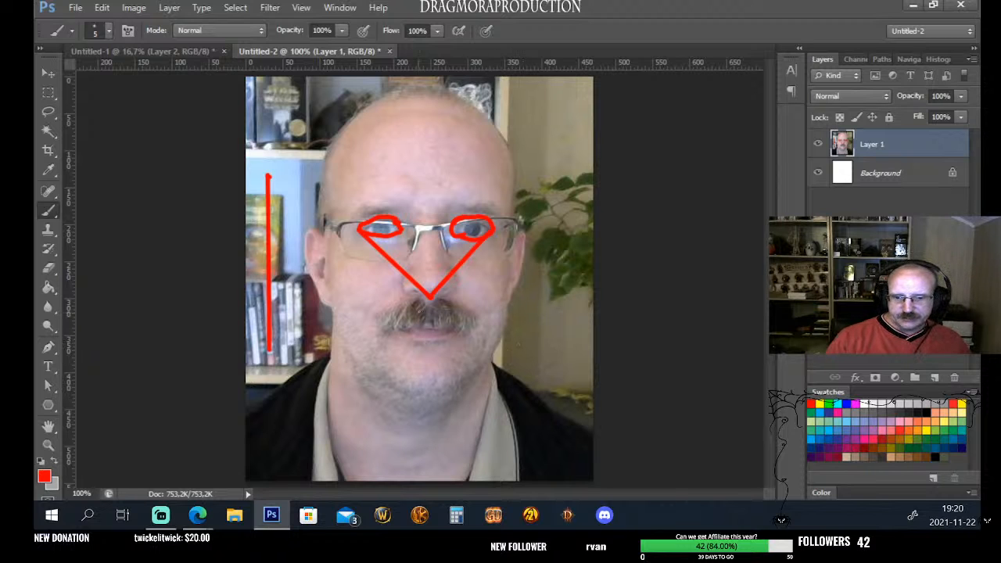
Undo the red diagonals between the nose base and the eyes and the vertical line beside the head
{"action": "left_click", "coordinate": [48, 445]}
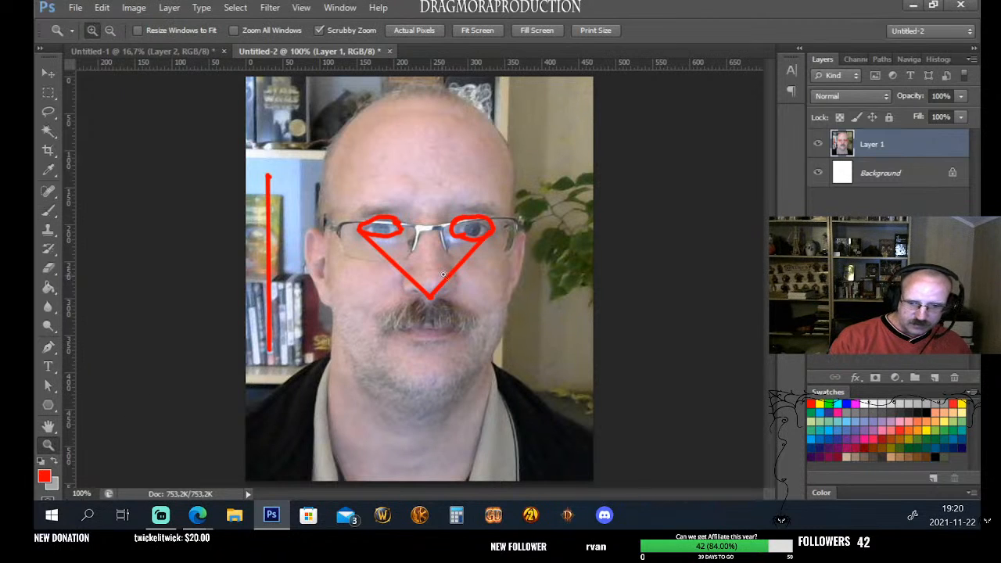
{"action": "left_click", "coordinate": [441, 276]}
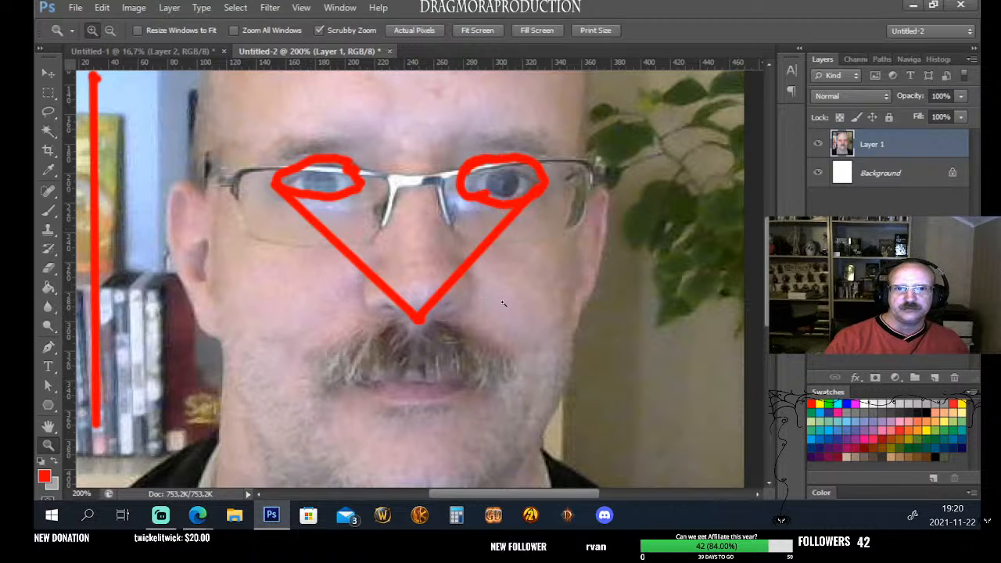
{"action": "scroll", "coordinate": [512, 283], "scroll_direction": "down", "scroll_amount": 5}
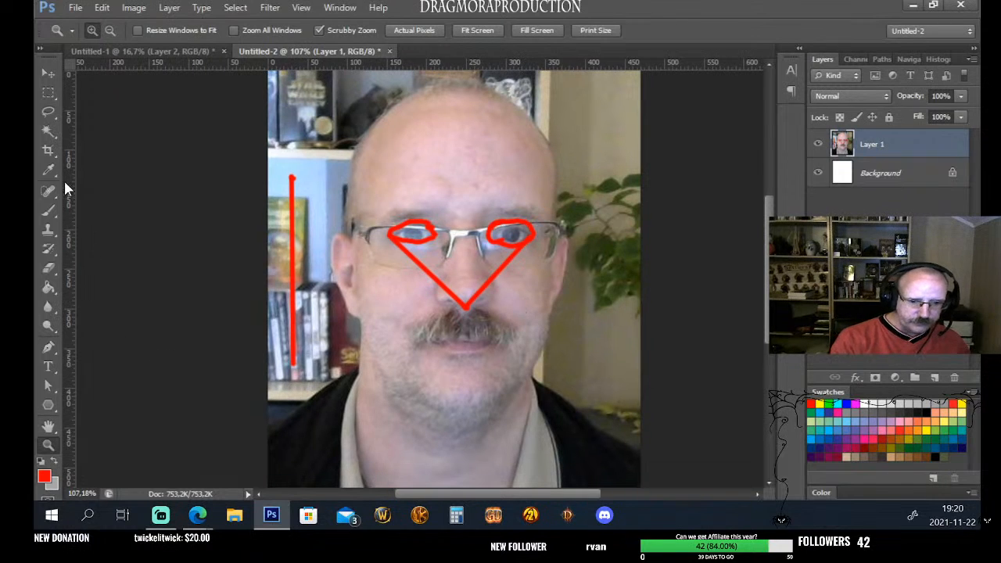
{"action": "left_click", "coordinate": [47, 209]}
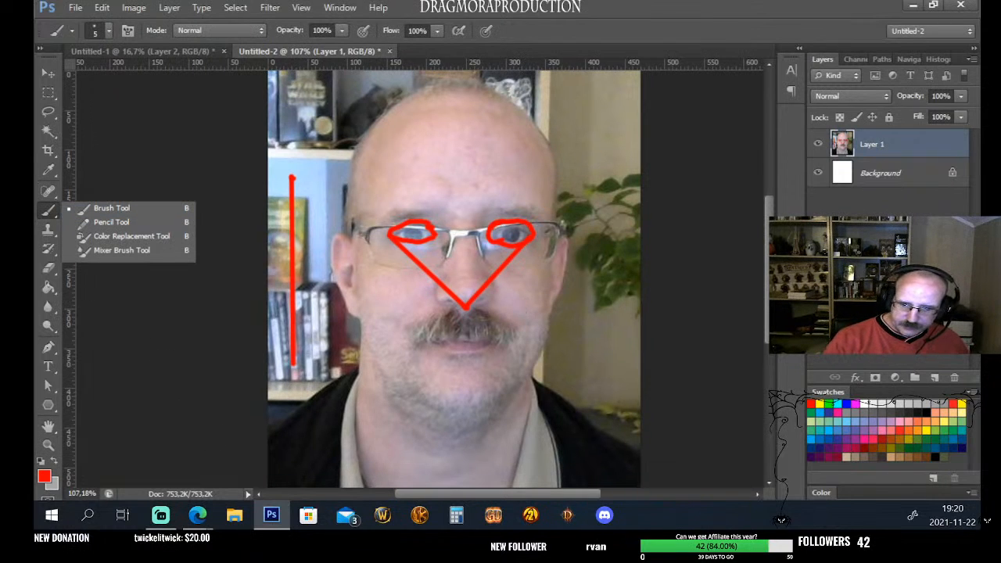
{"action": "left_click", "coordinate": [449, 269]}
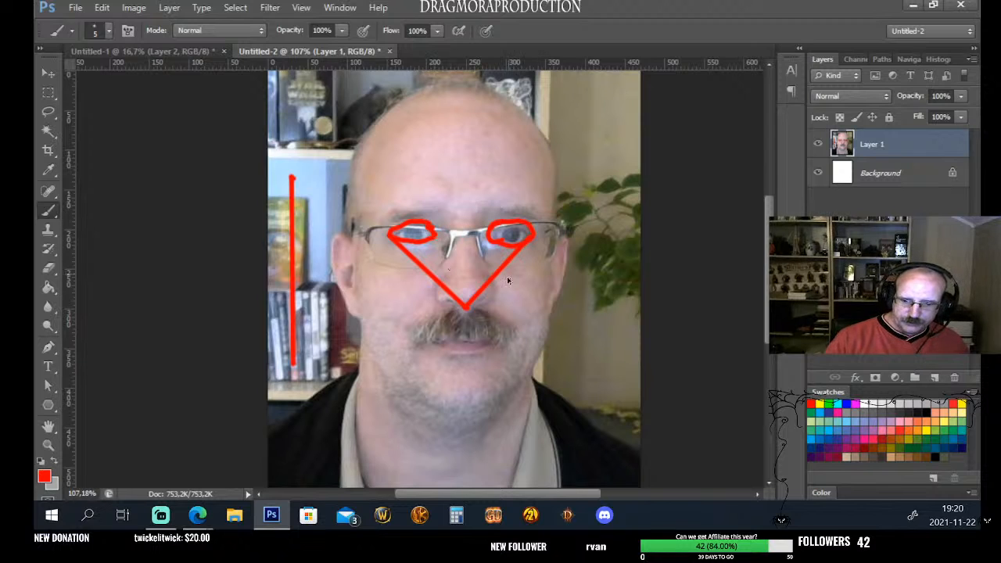
{"action": "key", "text": "ctrl+z"}
{"action": "key", "text": "ctrl+alt+z"}
{"action": "key", "text": "ctrl+alt+z"}
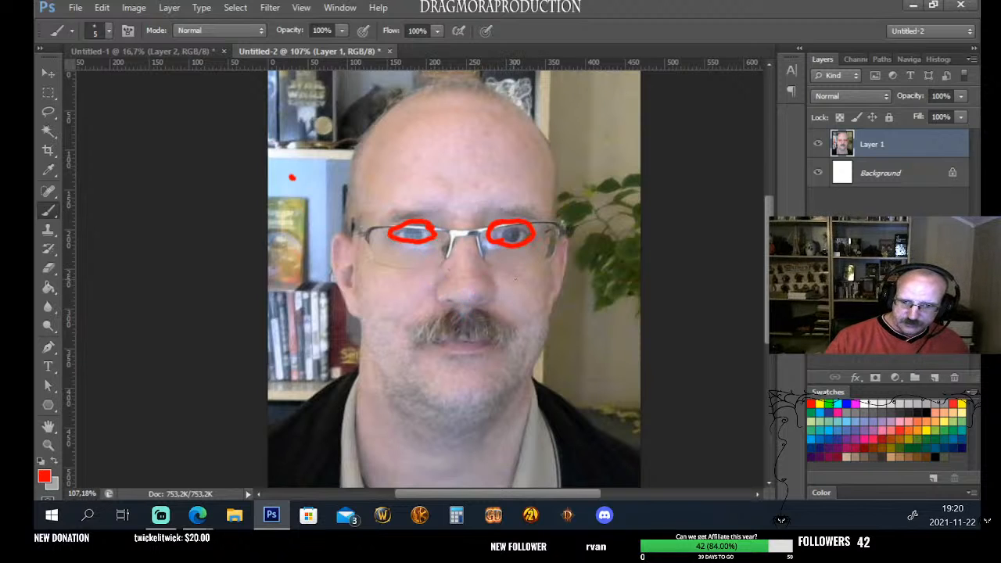
Undo the stray red dot beside the head and the red outlines around both eyes
{"action": "key", "text": "ctrl+alt+z"}
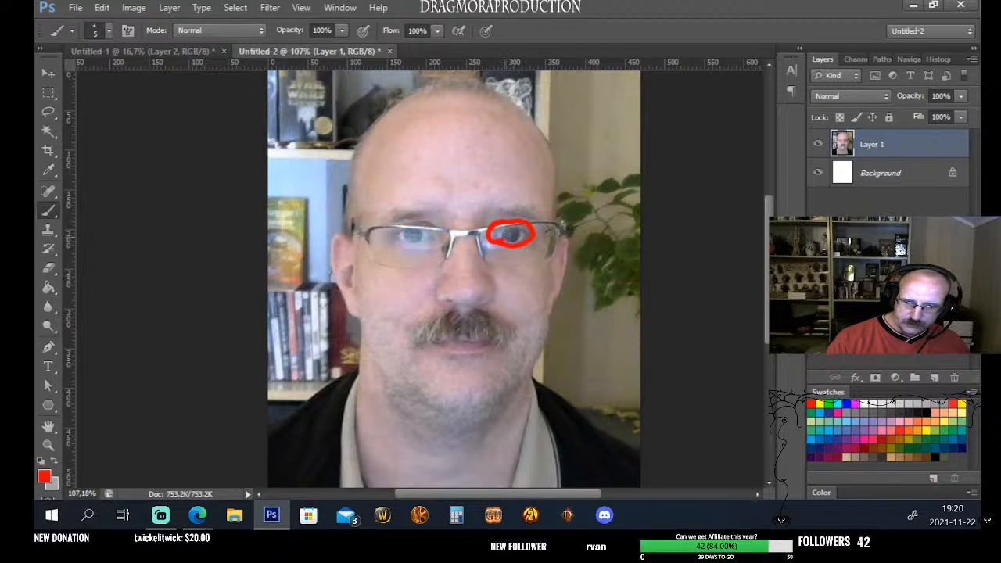
{"action": "key", "text": "ctrl+alt+z"}
{"action": "key", "text": "ctrl+alt+z"}
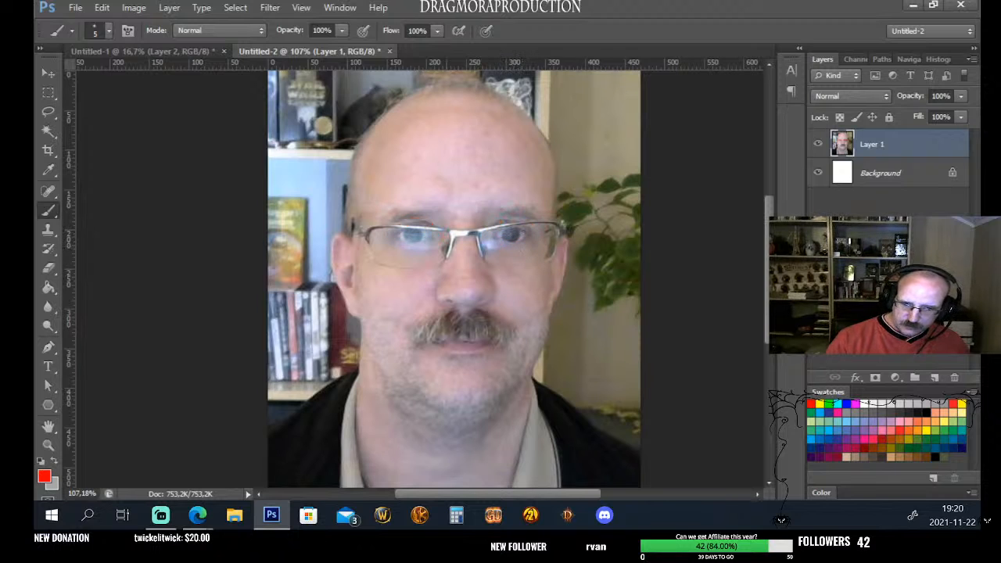
Mark the inner corners of both eyes in red and draw straight vertical lines from them down to the sides of the nose
{"action": "left_click", "coordinate": [435, 239]}
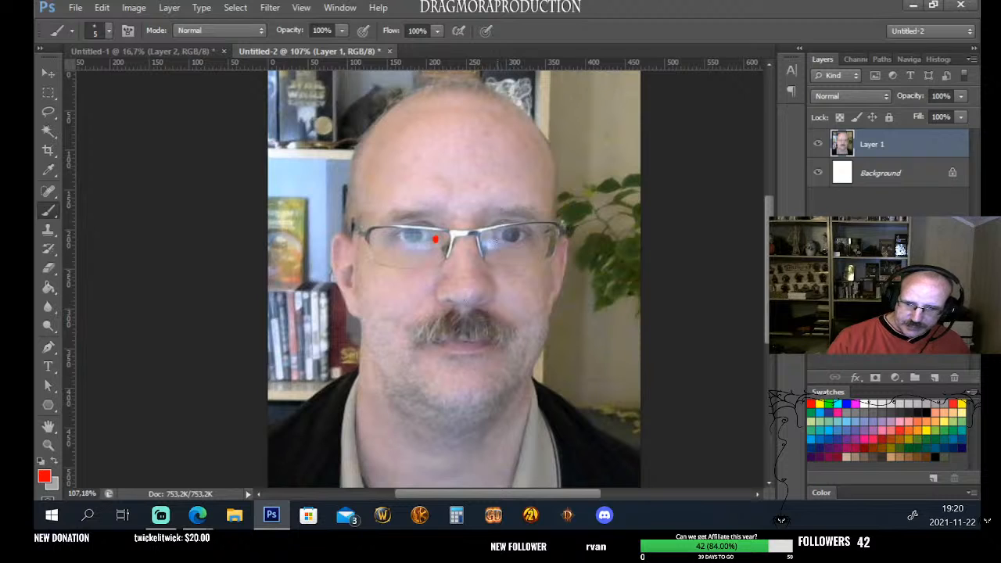
{"action": "left_click", "coordinate": [490, 238]}
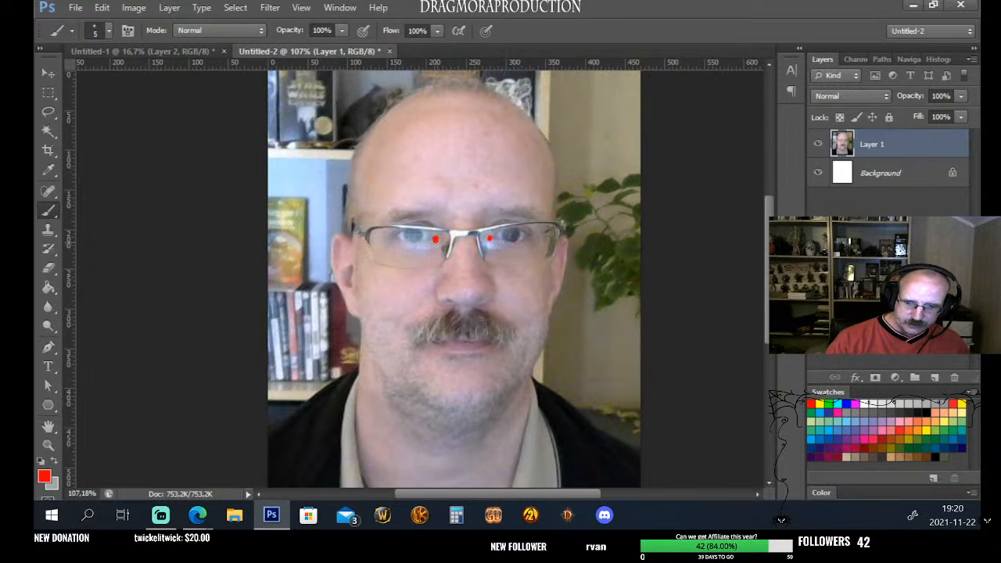
{"action": "left_click_drag", "start_coordinate": [435, 239], "coordinate": [436, 302]}
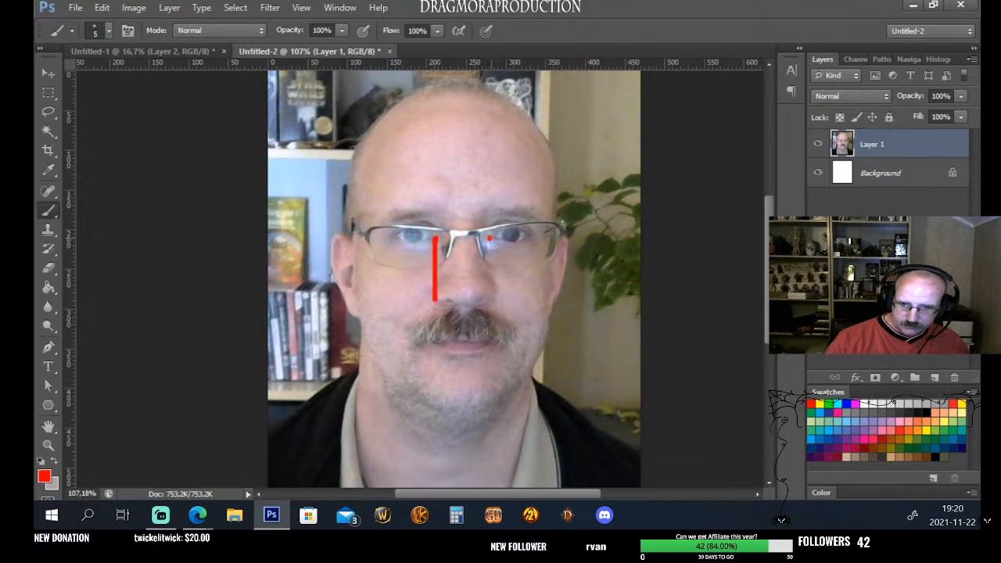
{"action": "left_click_drag", "start_coordinate": [490, 239], "coordinate": [490, 300]}
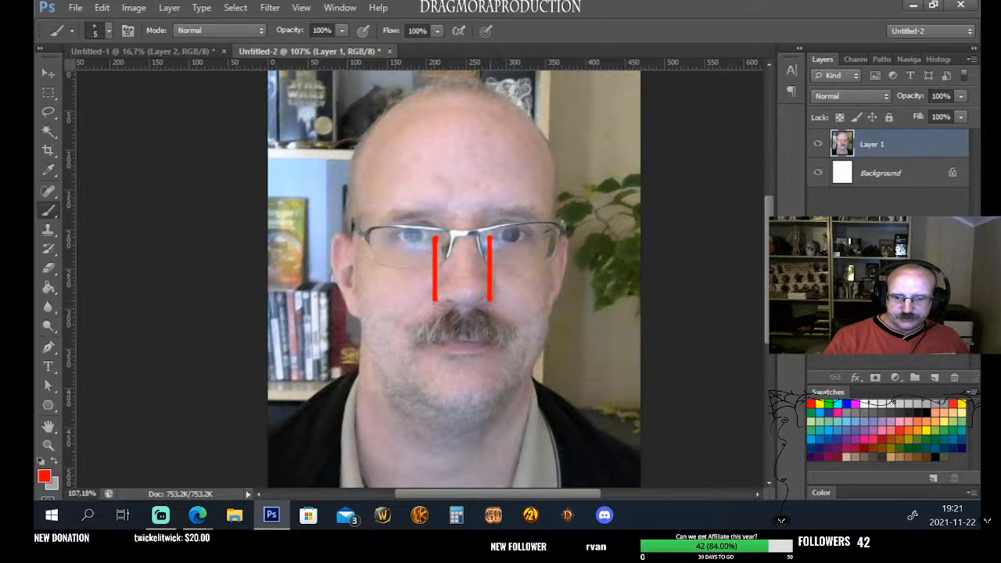
{"action": "key", "text": "ctrl+z"}
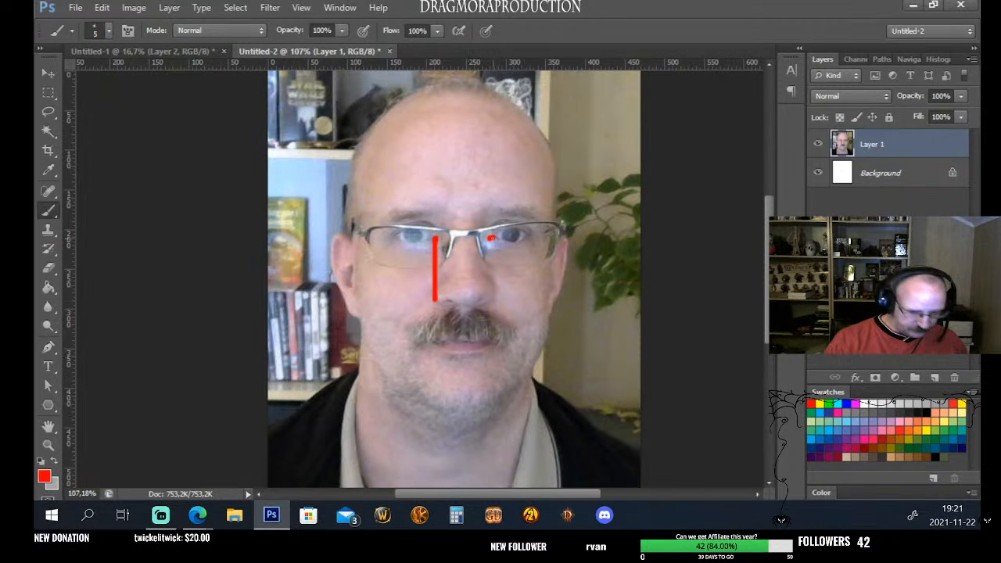
{"action": "left_click_drag", "start_coordinate": [491, 238], "coordinate": [493, 299]}
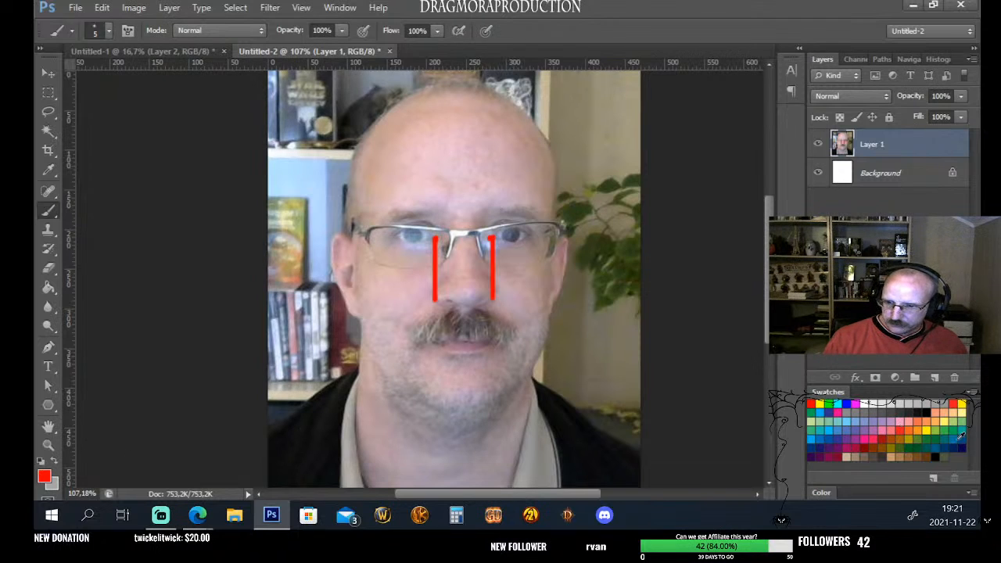
Draw straight green lines from the centre of the nose base to the outer corners of both eyes
{"action": "left_click", "coordinate": [944, 415]}
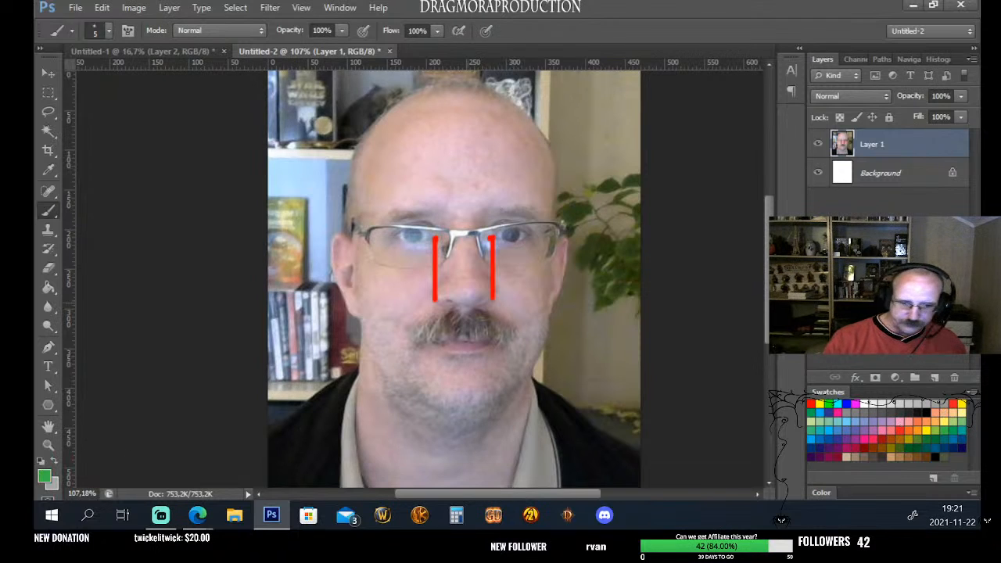
{"action": "left_click", "coordinate": [467, 307]}
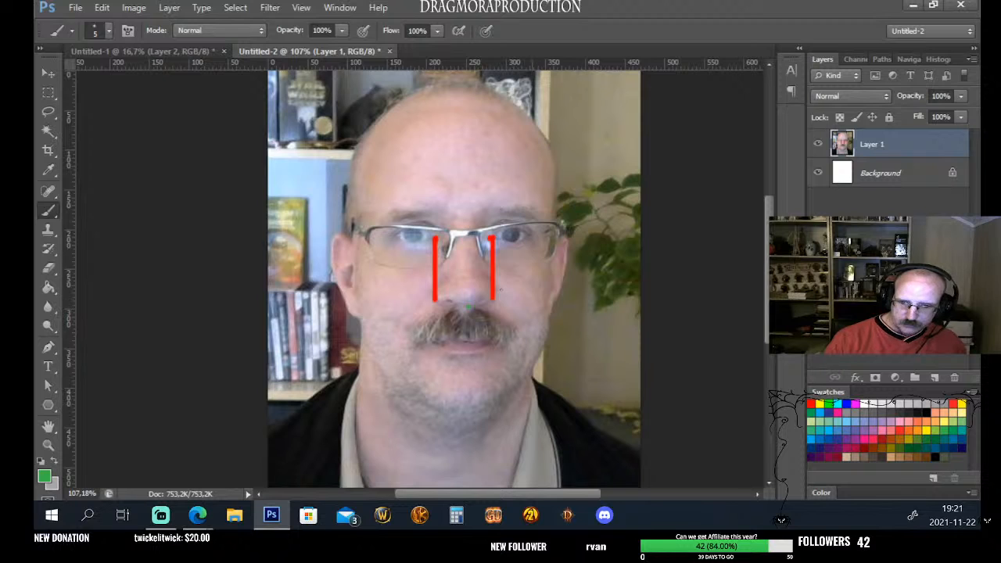
{"action": "left_click", "coordinate": [533, 235], "text": "shift"}
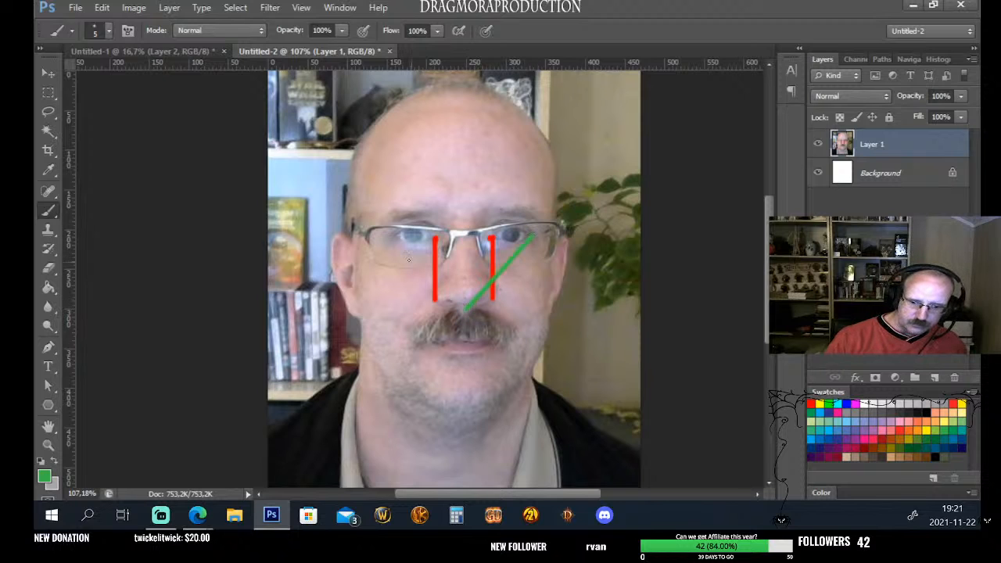
{"action": "left_click", "coordinate": [391, 238], "text": "shift"}
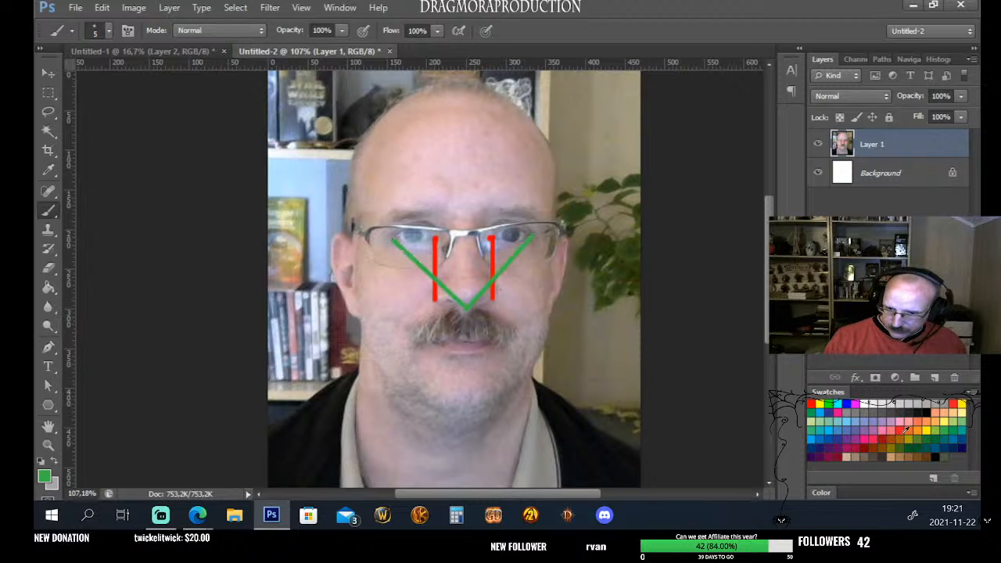
Draw straight blue lines from both mouth corners up to just below the pupils
{"action": "left_click", "coordinate": [819, 437]}
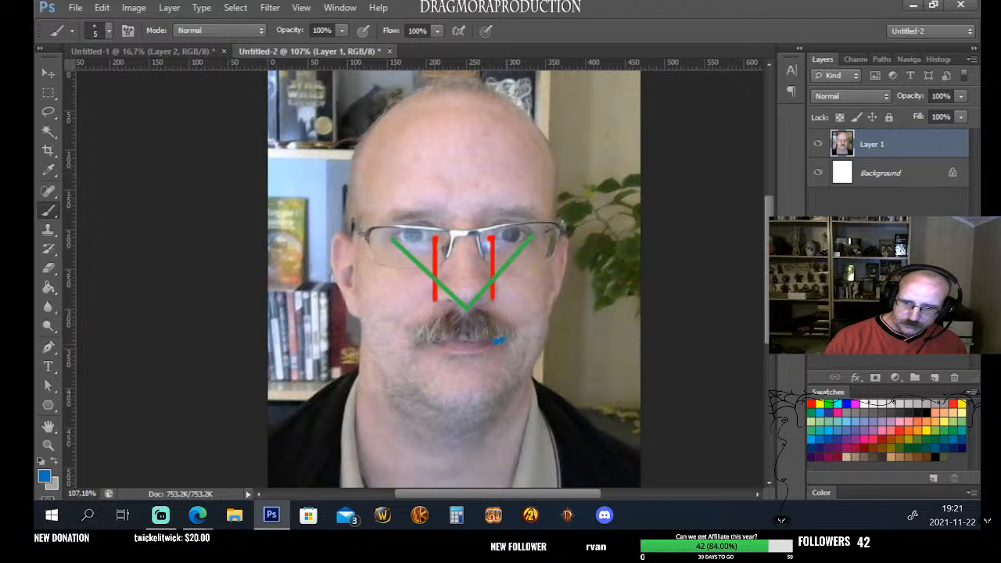
{"action": "left_click", "coordinate": [506, 243], "text": "shift"}
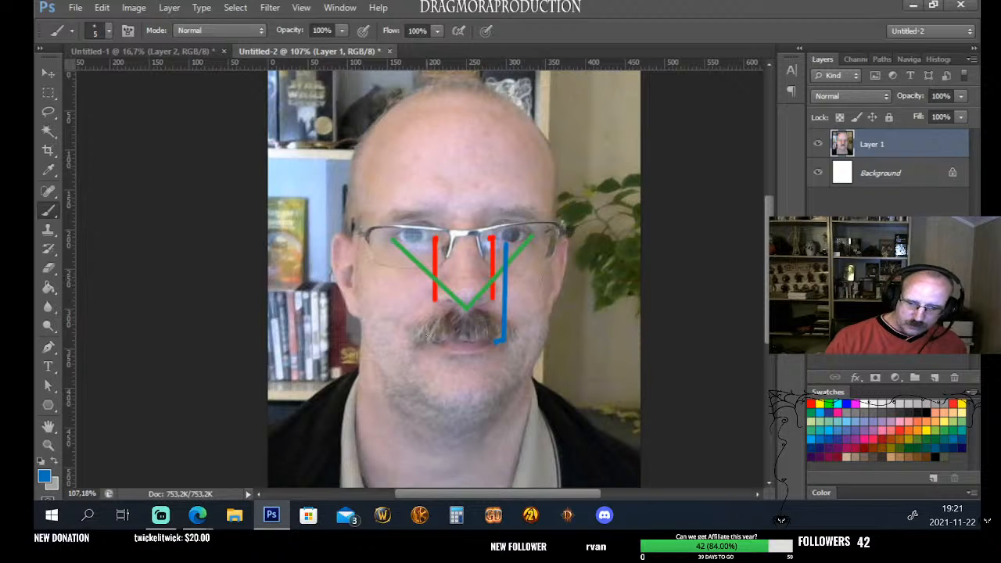
{"action": "left_click", "coordinate": [419, 341]}
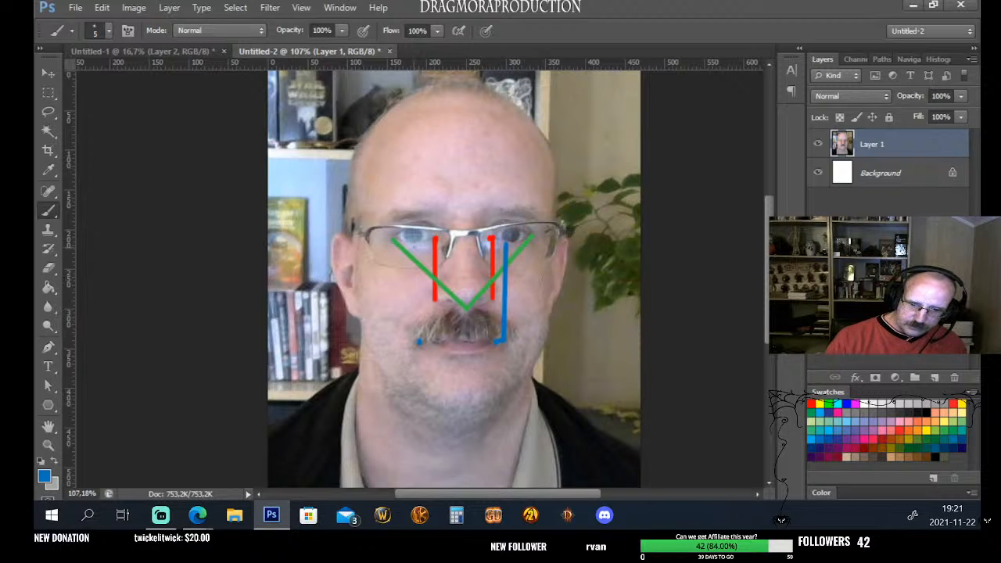
{"action": "left_click", "coordinate": [414, 245], "text": "shift"}
{"action": "key", "text": "ctrl+z"}
{"action": "left_click", "coordinate": [416, 248], "text": "shift"}
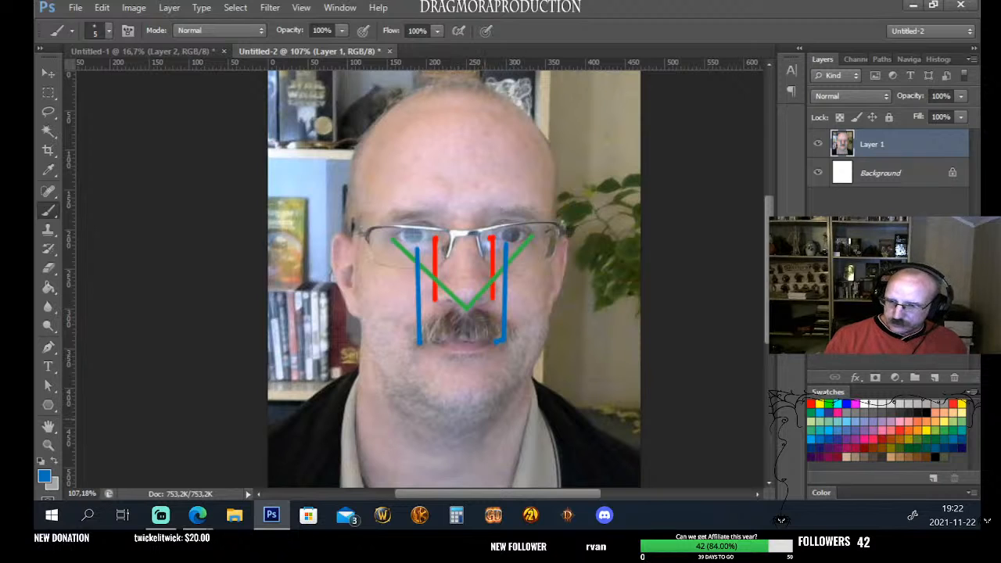
Mark the width of the viewer's-right eye with black dots, and copy that eye to a new layer using a Lasso selection
{"action": "left_click", "coordinate": [942, 403]}
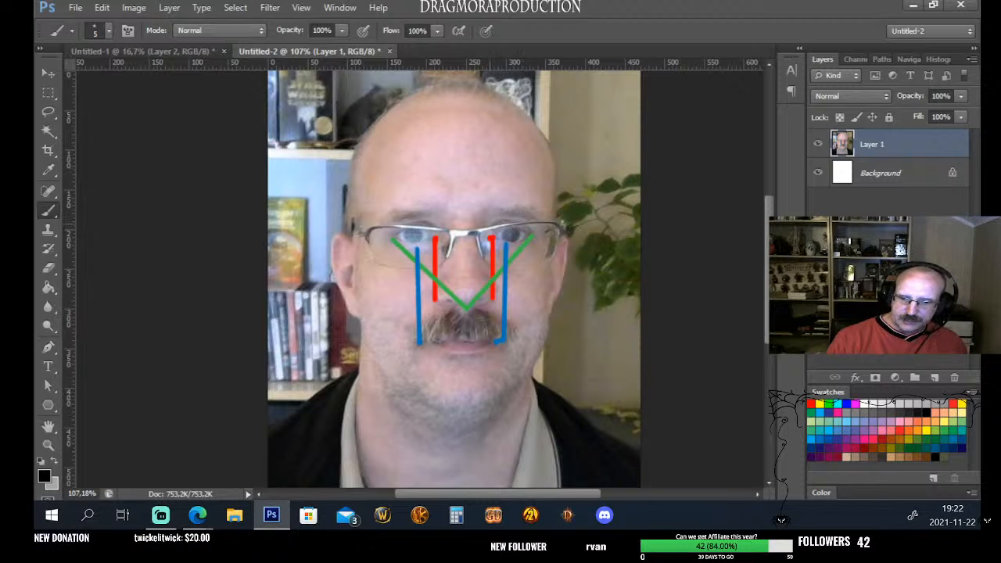
{"action": "left_click", "coordinate": [492, 221]}
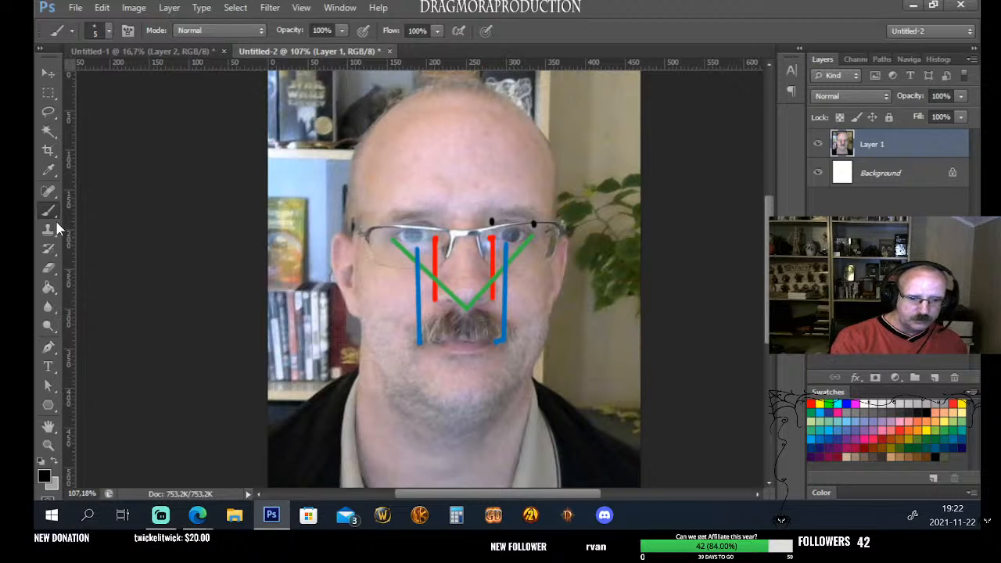
{"action": "left_click", "coordinate": [47, 92]}
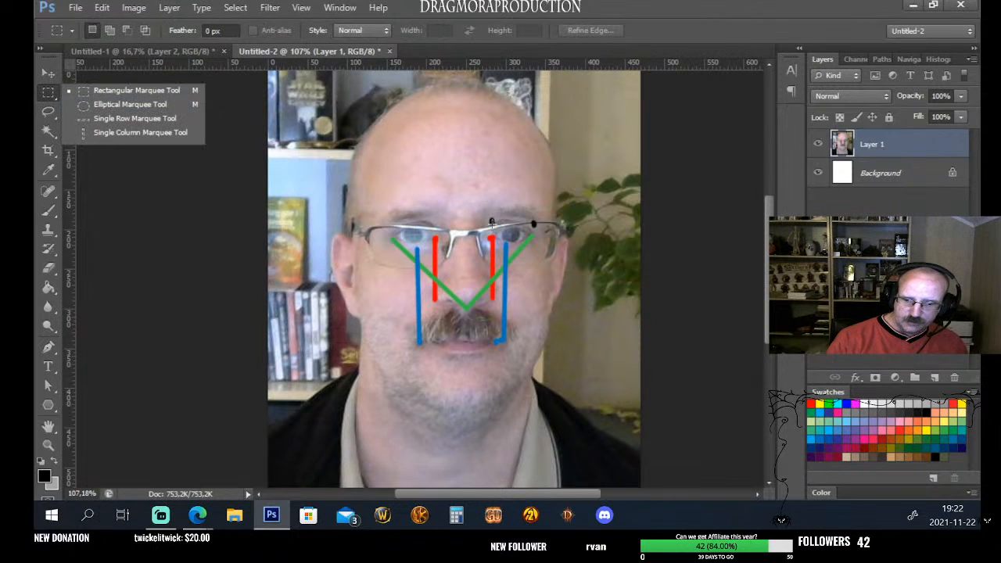
{"action": "left_click", "coordinate": [48, 111]}
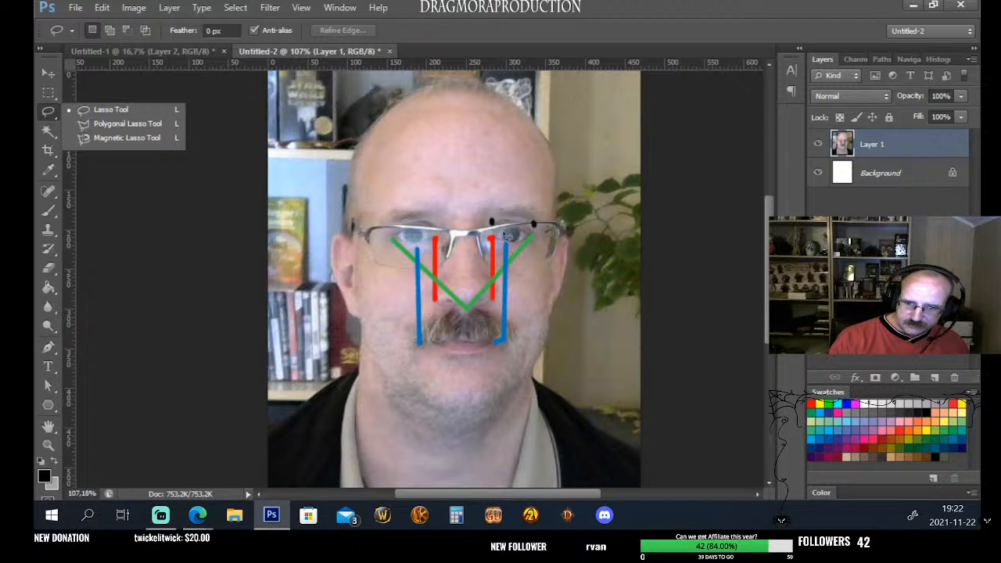
{"action": "mouse_move", "coordinate": [509, 230]}
{"action": "left_mouse_down"}
{"action": "mouse_move", "coordinate": [496, 235]}
{"action": "mouse_move", "coordinate": [505, 247]}
{"action": "mouse_move", "coordinate": [539, 240]}
{"action": "mouse_move", "coordinate": [530, 221]}
{"action": "left_mouse_up"}
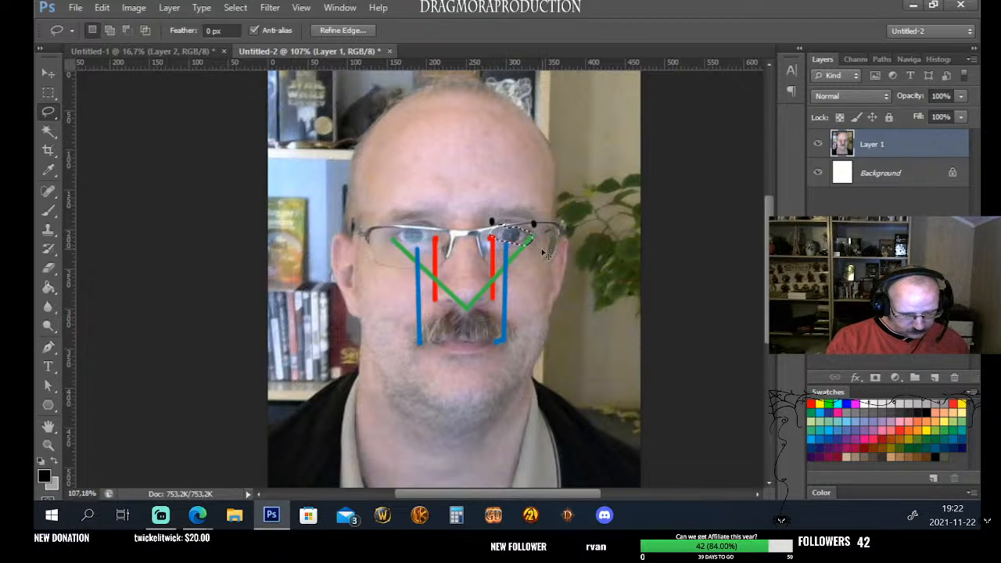
{"action": "key", "text": "ctrl+j"}
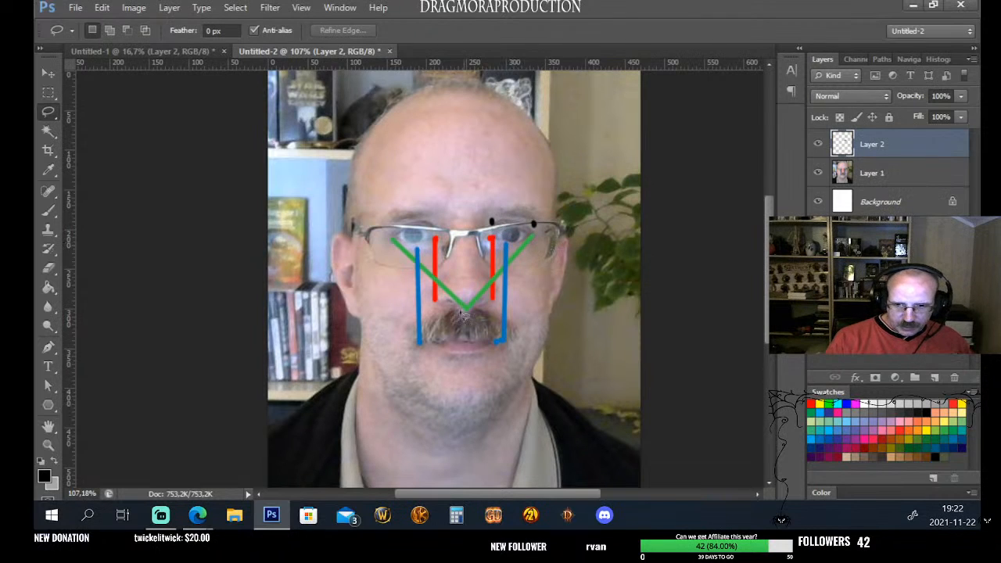
Move the copied eye onto the nose bridge between the two eyes
{"action": "left_click", "coordinate": [48, 73]}
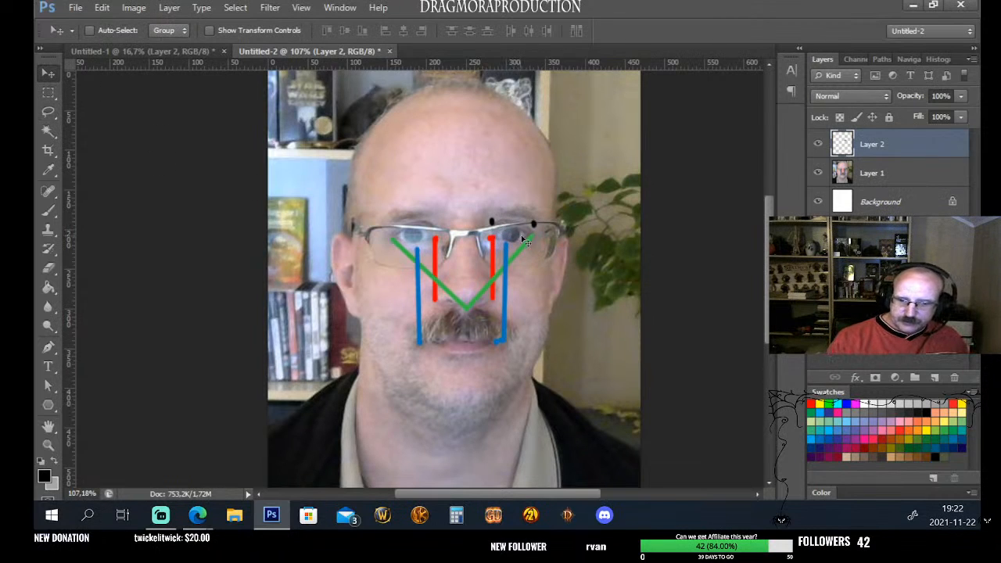
{"action": "mouse_move", "coordinate": [526, 242]}
{"action": "left_mouse_down"}
{"action": "mouse_move", "coordinate": [573, 243]}
{"action": "mouse_move", "coordinate": [469, 237]}
{"action": "mouse_move", "coordinate": [512, 230]}
{"action": "left_mouse_up"}
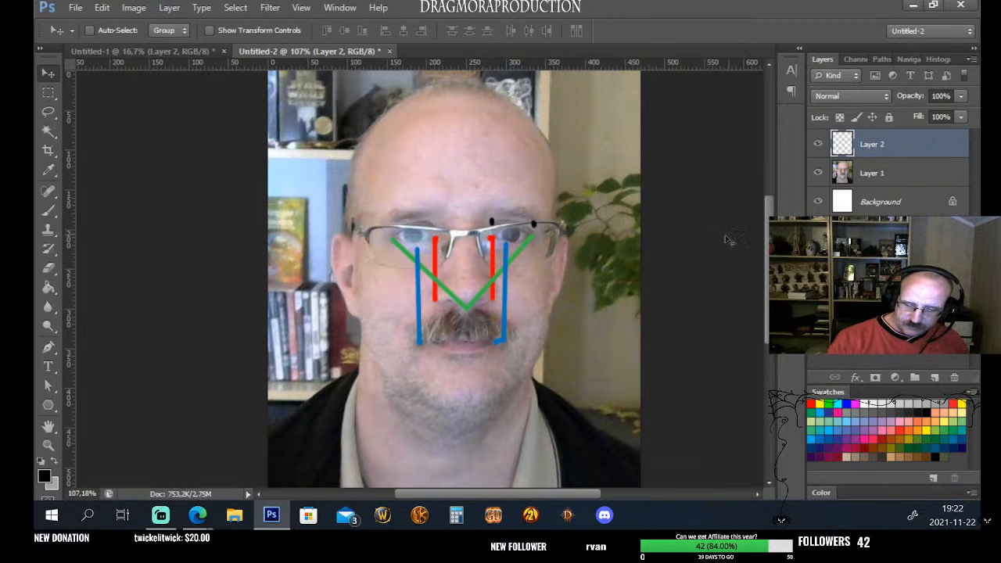
{"action": "left_click_drag", "start_coordinate": [598, 357], "coordinate": [524, 277]}
{"action": "left_click_drag", "start_coordinate": [552, 316], "coordinate": [460, 258]}
{"action": "left_click_drag", "start_coordinate": [607, 375], "coordinate": [535, 468]}
{"action": "left_click_drag", "start_coordinate": [595, 461], "coordinate": [436, 274]}
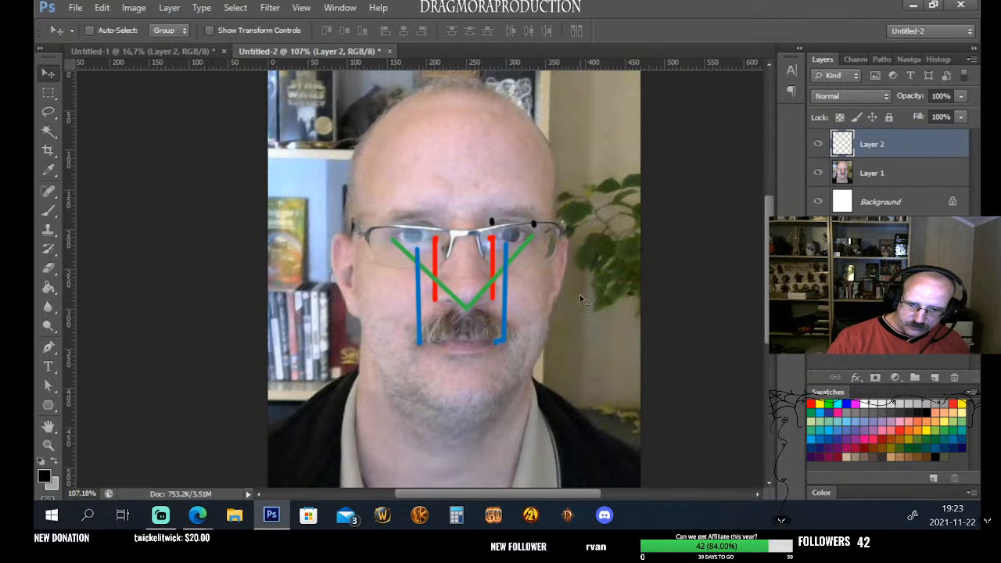
{"action": "left_click_drag", "start_coordinate": [637, 418], "coordinate": [406, 258]}
{"action": "left_click_drag", "start_coordinate": [449, 307], "coordinate": [470, 238]}
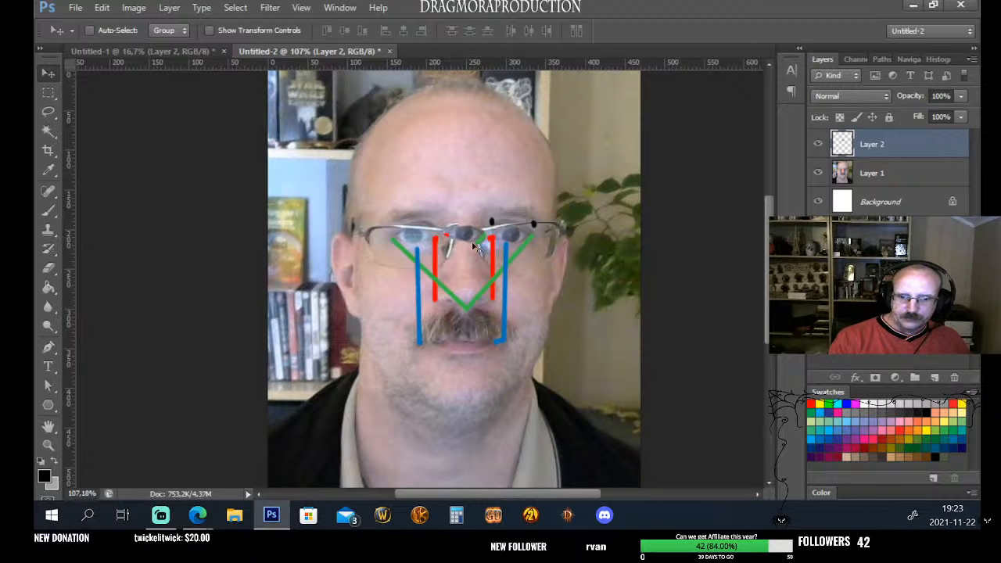
Mark the inner and outer corners of both eyes and the sides of the head at eye level with short black brush strokes
{"action": "left_click", "coordinate": [48, 211]}
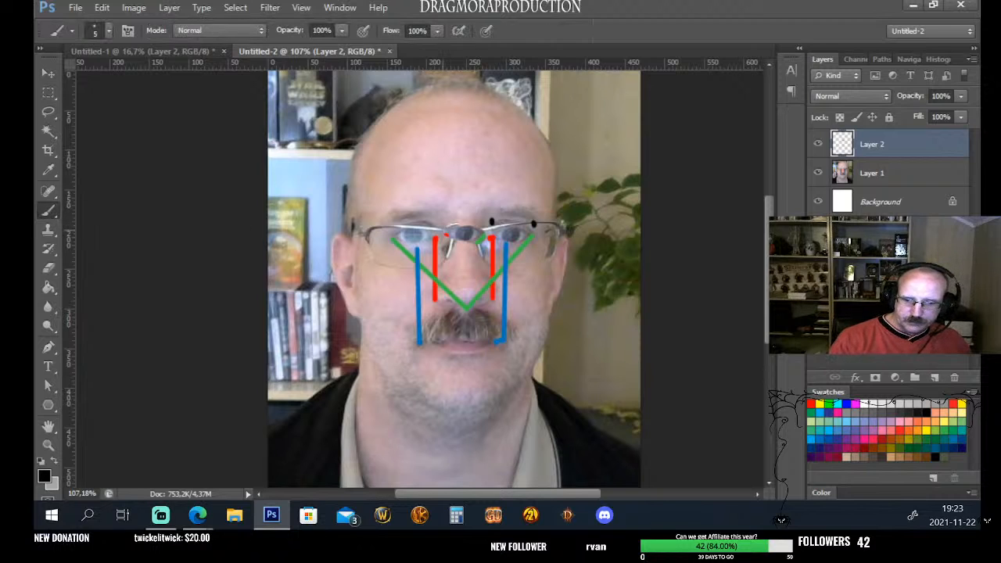
{"action": "mouse_move", "coordinate": [443, 230]}
{"action": "left_mouse_down"}
{"action": "mouse_move", "coordinate": [441, 240]}
{"action": "mouse_move", "coordinate": [488, 239]}
{"action": "left_mouse_up"}
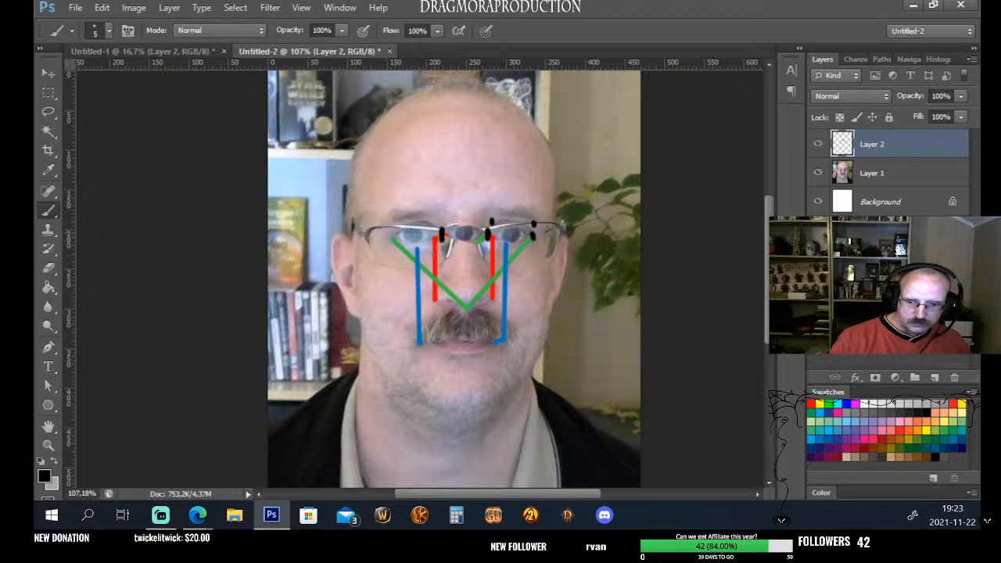
{"action": "left_click_drag", "start_coordinate": [394, 233], "coordinate": [395, 239]}
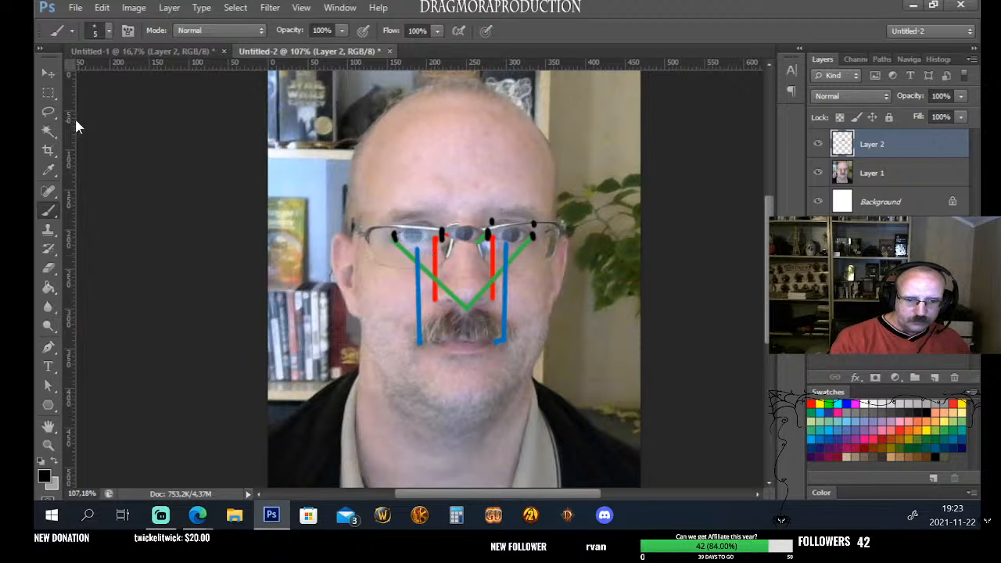
{"action": "left_click", "coordinate": [48, 73]}
{"action": "mouse_move", "coordinate": [467, 234]}
{"action": "left_mouse_down"}
{"action": "mouse_move", "coordinate": [376, 232]}
{"action": "mouse_move", "coordinate": [470, 235]}
{"action": "left_mouse_up"}
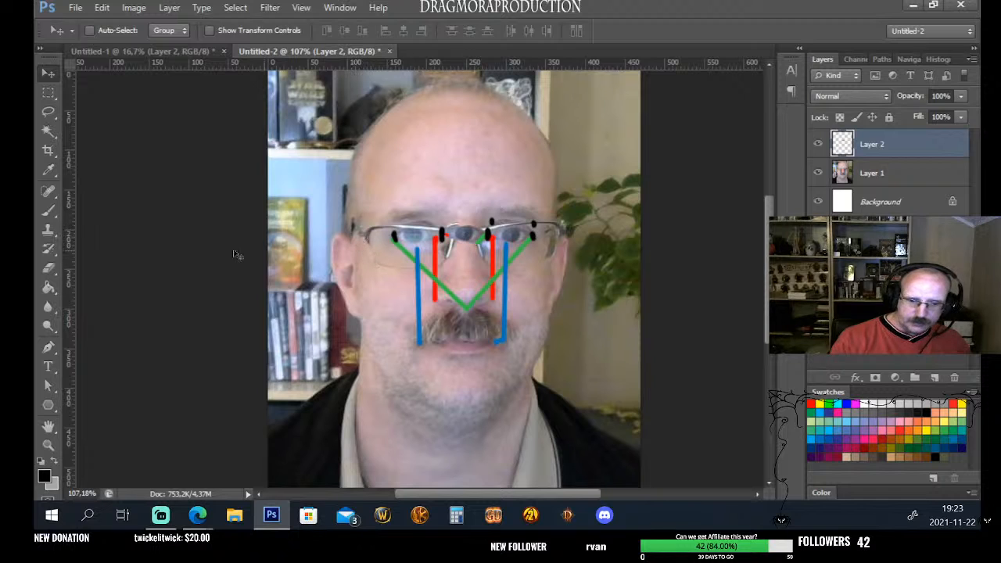
{"action": "left_click", "coordinate": [48, 211]}
{"action": "left_click_drag", "start_coordinate": [355, 230], "coordinate": [357, 240]}
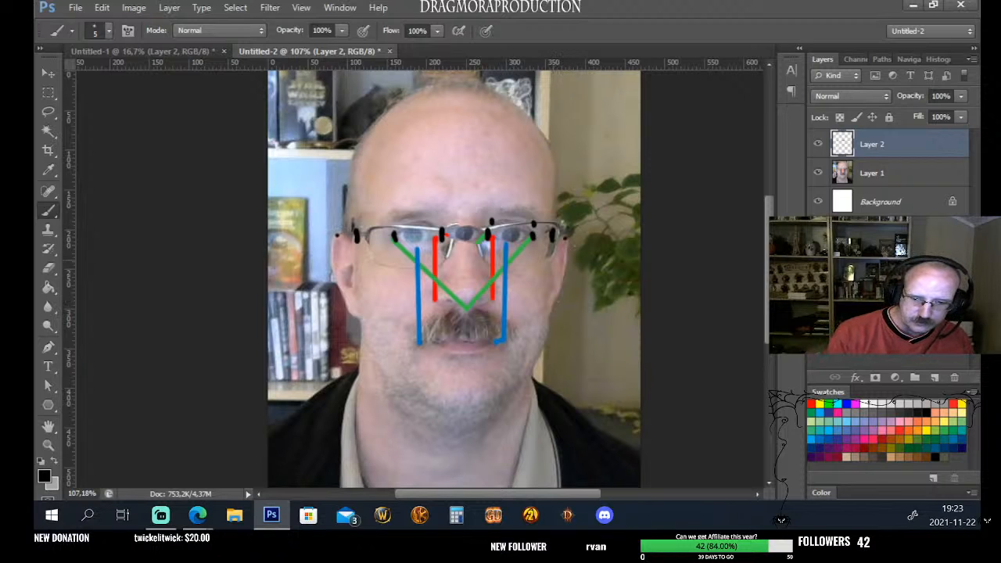
Draw black horizontal lines from the ear tops to the outer eye corners, and another between the earlobes through the nose base
{"action": "left_click_drag", "start_coordinate": [327, 233], "coordinate": [394, 235]}
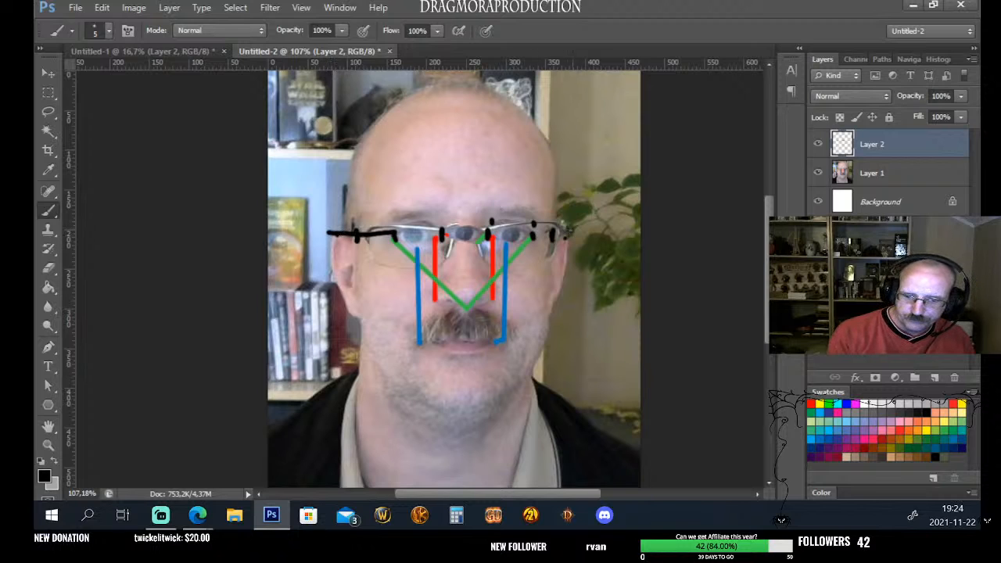
{"action": "left_click_drag", "start_coordinate": [565, 235], "coordinate": [536, 234]}
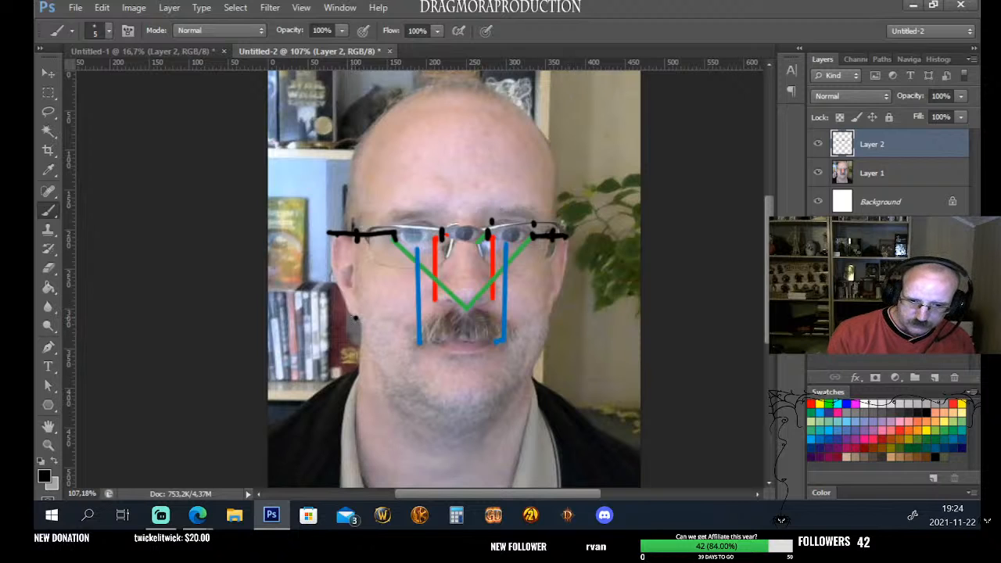
{"action": "left_click_drag", "start_coordinate": [354, 317], "coordinate": [468, 313]}
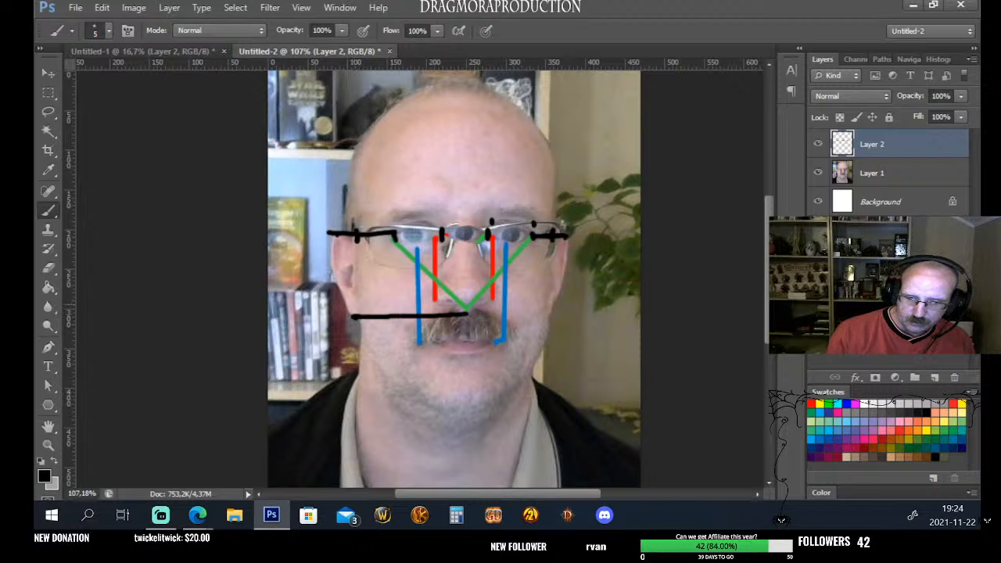
{"action": "left_click_drag", "start_coordinate": [465, 314], "coordinate": [562, 311]}
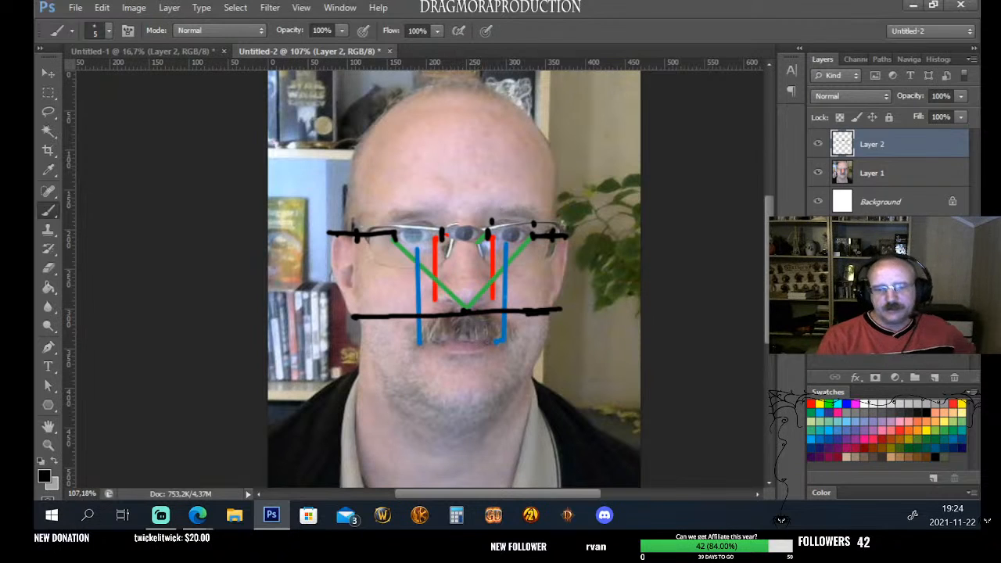
Delete Layer 2 with its black guide marks and set the brush size to 2 px
{"action": "mouse_move", "coordinate": [870, 150]}
{"action": "left_mouse_down"}
{"action": "mouse_move", "coordinate": [878, 148]}
{"action": "mouse_move", "coordinate": [930, 353]}
{"action": "mouse_move", "coordinate": [954, 377]}
{"action": "left_mouse_up"}
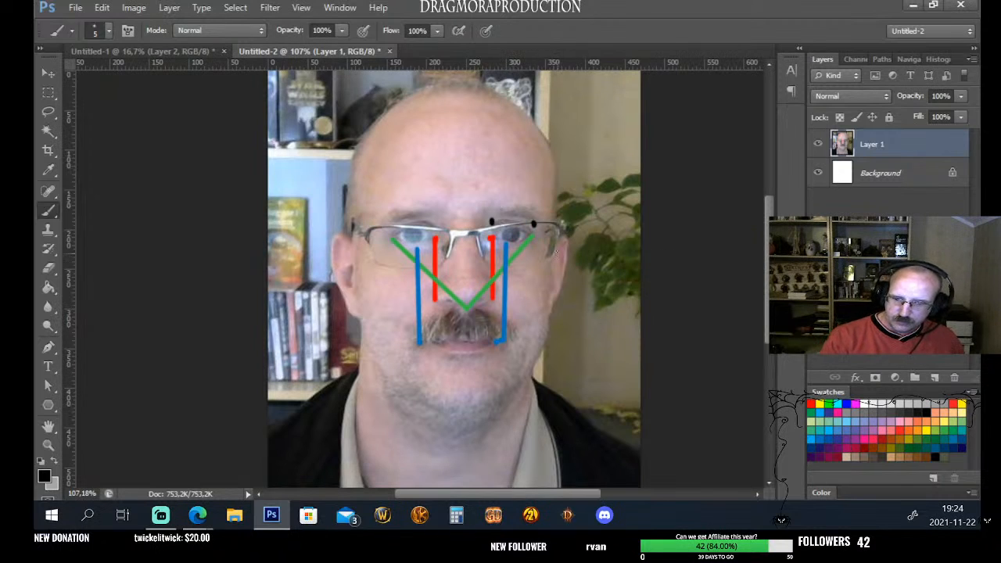
{"action": "left_click", "coordinate": [104, 29]}
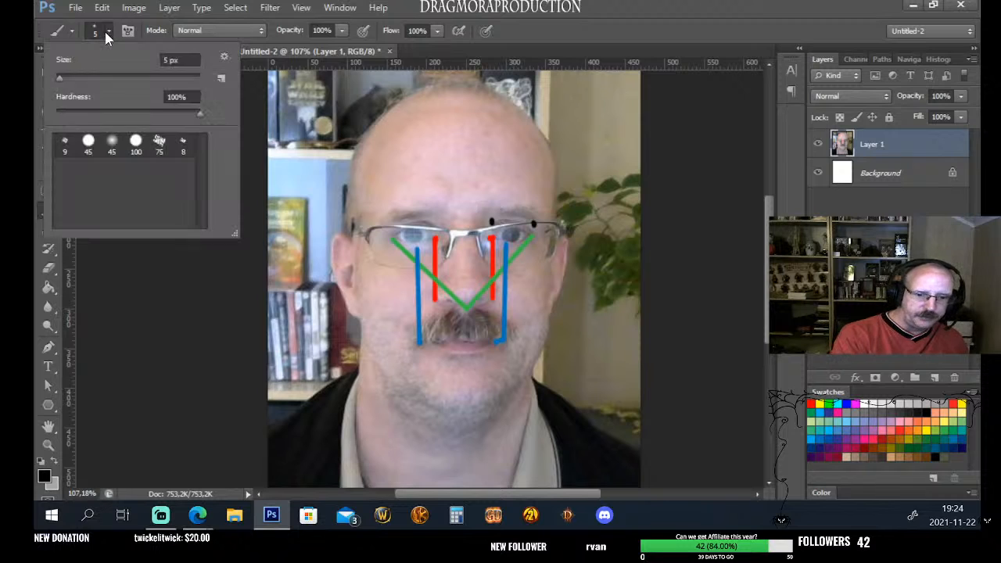
{"action": "left_click", "coordinate": [60, 81]}
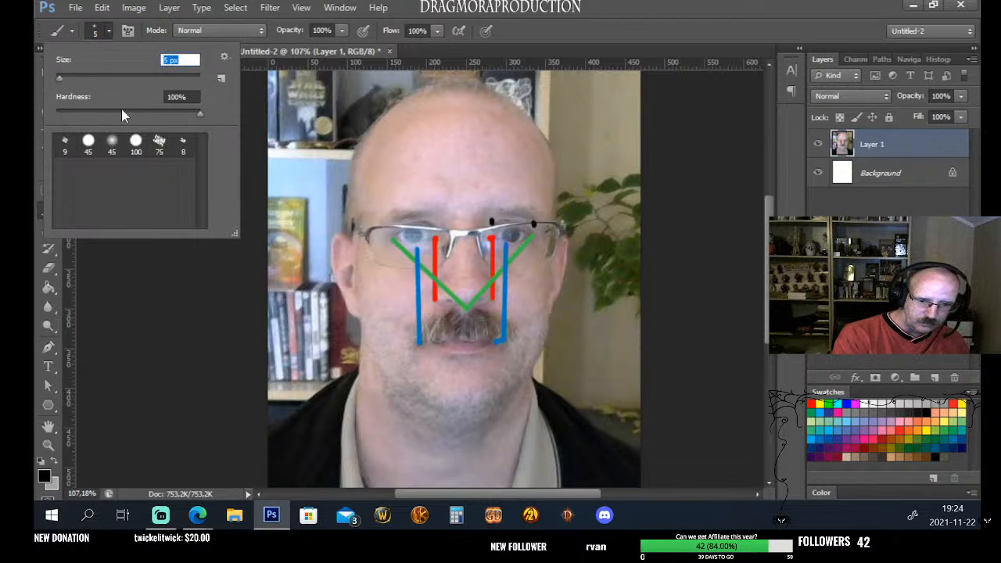
{"action": "type", "text": "2"}
{"action": "key", "text": "Return"}
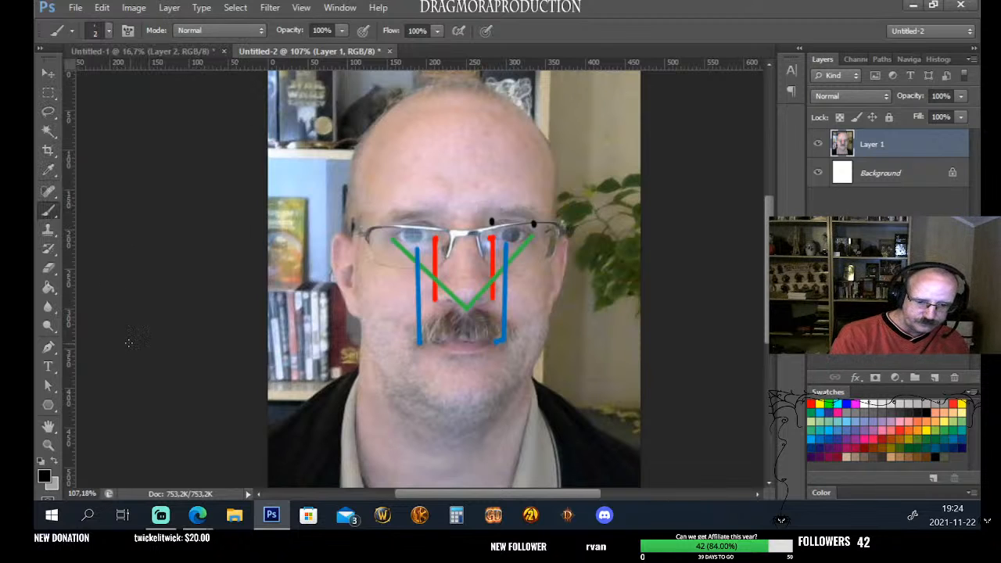
Trace the outer contours of both ears on the portrait in black, redrawing the viewer's-left ear
{"action": "mouse_move", "coordinate": [552, 260]}
{"action": "left_mouse_down"}
{"action": "mouse_move", "coordinate": [567, 243]}
{"action": "mouse_move", "coordinate": [551, 309]}
{"action": "left_mouse_up"}
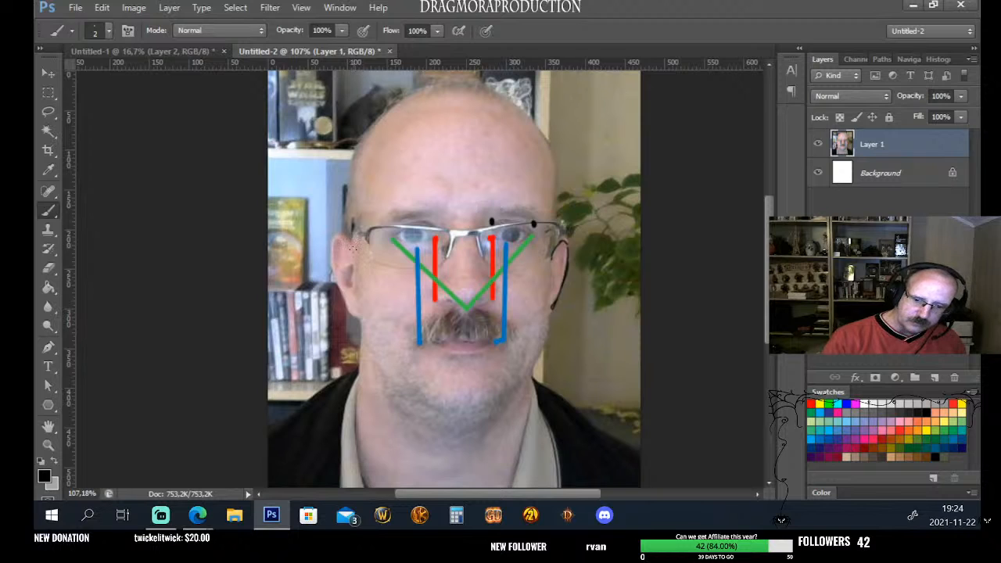
{"action": "mouse_move", "coordinate": [338, 252]}
{"action": "left_mouse_down"}
{"action": "mouse_move", "coordinate": [340, 296]}
{"action": "mouse_move", "coordinate": [361, 328]}
{"action": "left_mouse_up"}
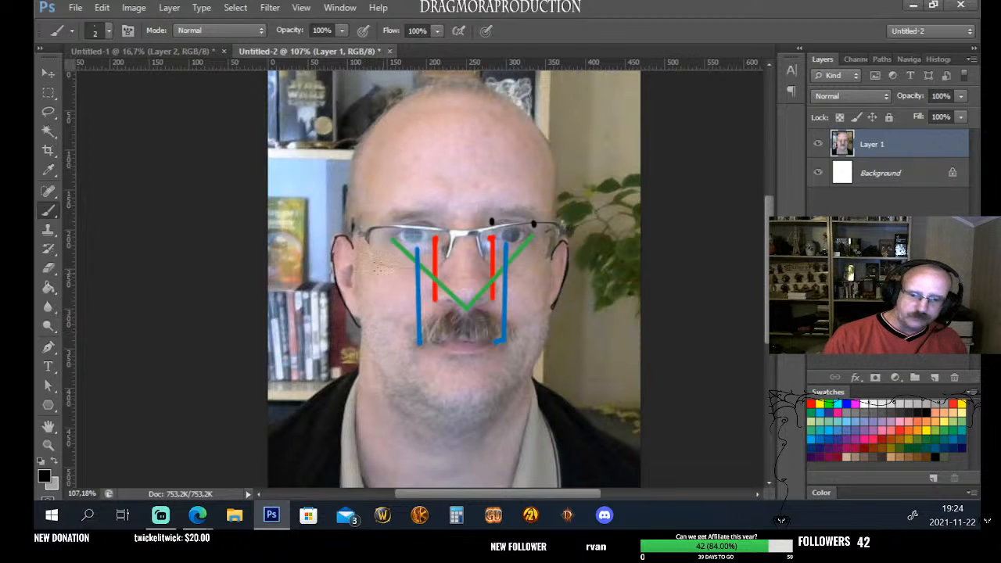
{"action": "key", "text": "ctrl+alt+z"}
{"action": "key", "text": "ctrl+alt+z"}
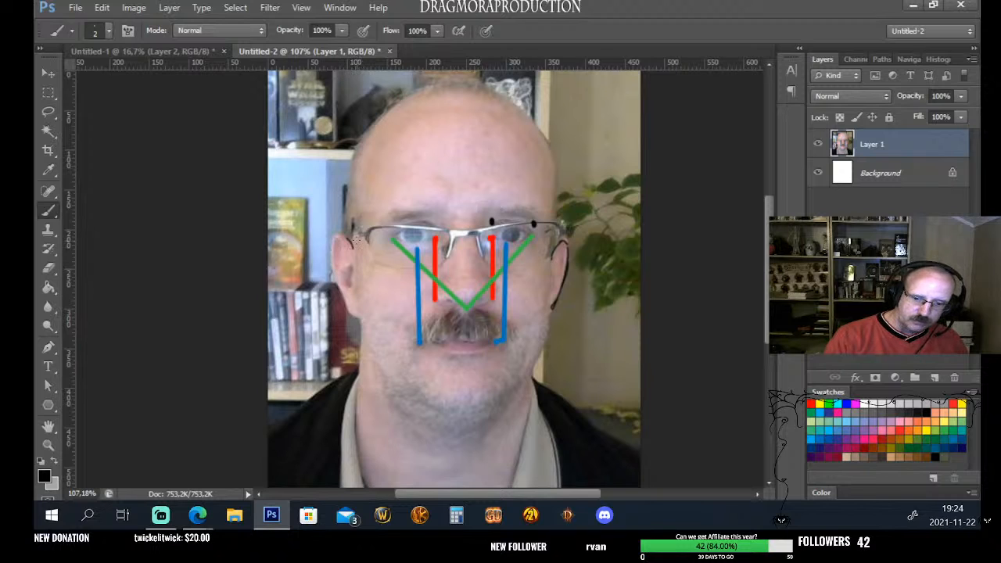
{"action": "mouse_move", "coordinate": [352, 243]}
{"action": "left_mouse_down"}
{"action": "mouse_move", "coordinate": [335, 273]}
{"action": "mouse_move", "coordinate": [362, 318]}
{"action": "left_mouse_up"}
{"action": "key", "text": "ctrl+alt+z"}
{"action": "mouse_move", "coordinate": [352, 234]}
{"action": "left_mouse_down"}
{"action": "mouse_move", "coordinate": [325, 258]}
{"action": "mouse_move", "coordinate": [362, 311]}
{"action": "left_mouse_up"}
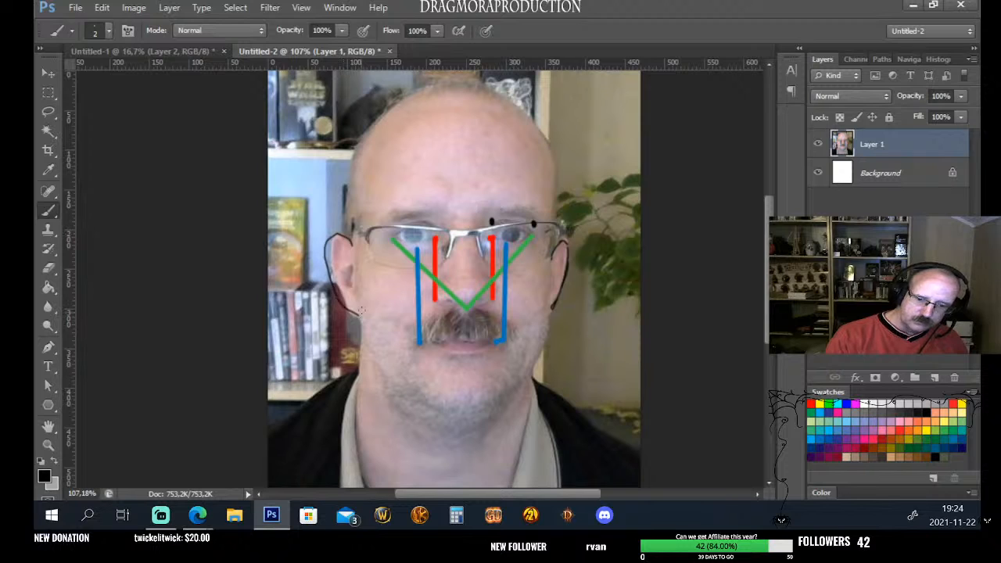
Trace the head in black over the skull from ear to ear, and along the cheeks, jaw and chin
{"action": "mouse_move", "coordinate": [352, 245]}
{"action": "left_mouse_down"}
{"action": "mouse_move", "coordinate": [355, 149]}
{"action": "mouse_move", "coordinate": [415, 92]}
{"action": "mouse_move", "coordinate": [471, 87]}
{"action": "mouse_move", "coordinate": [509, 104]}
{"action": "mouse_move", "coordinate": [542, 135]}
{"action": "mouse_move", "coordinate": [558, 202]}
{"action": "left_mouse_up"}
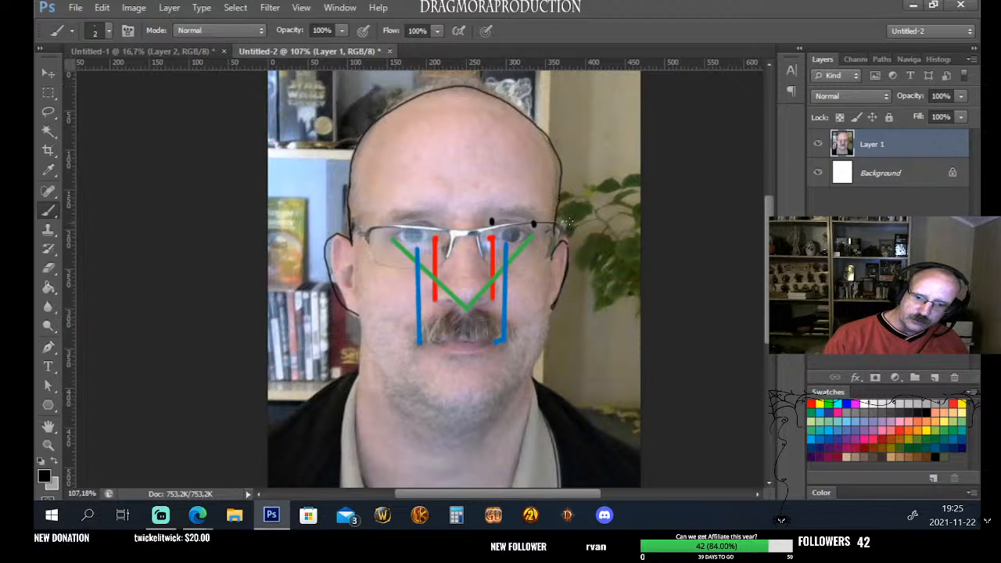
{"action": "left_click_drag", "start_coordinate": [551, 252], "coordinate": [554, 259]}
{"action": "left_click_drag", "start_coordinate": [553, 303], "coordinate": [545, 343]}
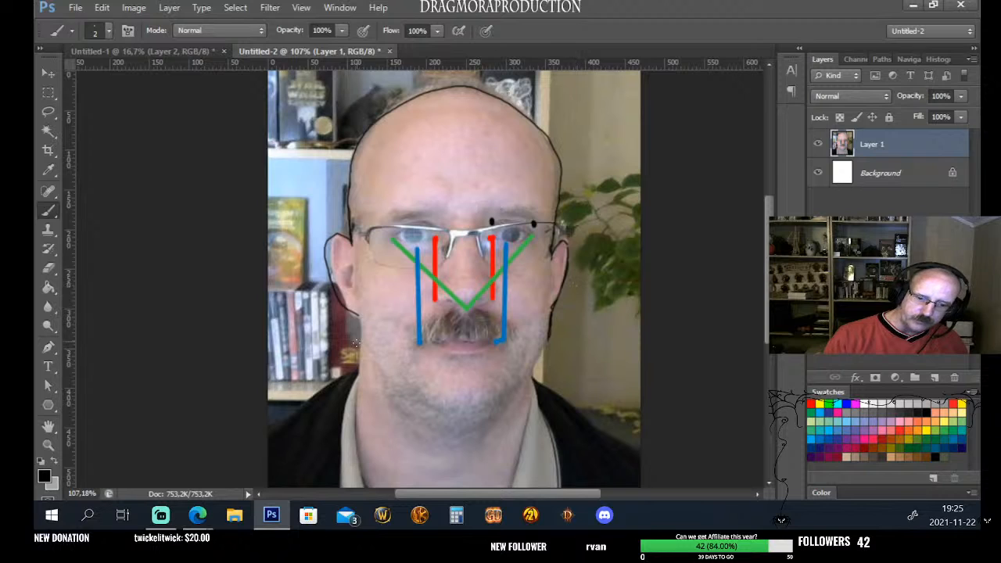
{"action": "mouse_move", "coordinate": [358, 319]}
{"action": "left_mouse_down"}
{"action": "mouse_move", "coordinate": [365, 352]}
{"action": "mouse_move", "coordinate": [409, 397]}
{"action": "mouse_move", "coordinate": [433, 407]}
{"action": "mouse_move", "coordinate": [500, 400]}
{"action": "mouse_move", "coordinate": [546, 361]}
{"action": "mouse_move", "coordinate": [535, 374]}
{"action": "mouse_move", "coordinate": [537, 362]}
{"action": "left_mouse_up"}
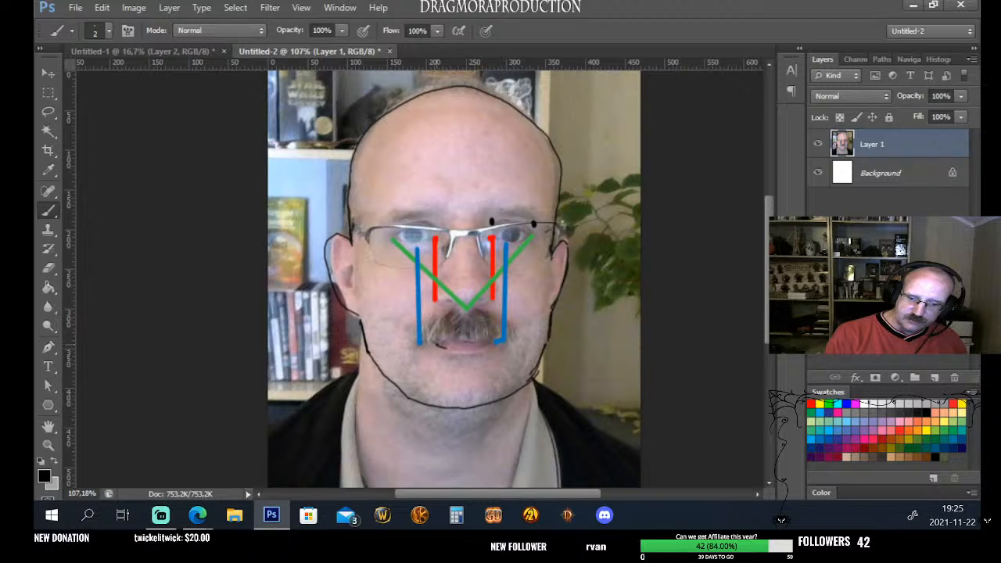
Outline the mouth and moustache with hair strokes, and draw the sides and base of the nose in black
{"action": "mouse_move", "coordinate": [442, 348]}
{"action": "left_mouse_down"}
{"action": "mouse_move", "coordinate": [507, 348]}
{"action": "mouse_move", "coordinate": [451, 344]}
{"action": "mouse_move", "coordinate": [477, 341]}
{"action": "mouse_move", "coordinate": [437, 315]}
{"action": "mouse_move", "coordinate": [452, 311]}
{"action": "mouse_move", "coordinate": [413, 329]}
{"action": "mouse_move", "coordinate": [453, 311]}
{"action": "mouse_move", "coordinate": [520, 330]}
{"action": "left_mouse_up"}
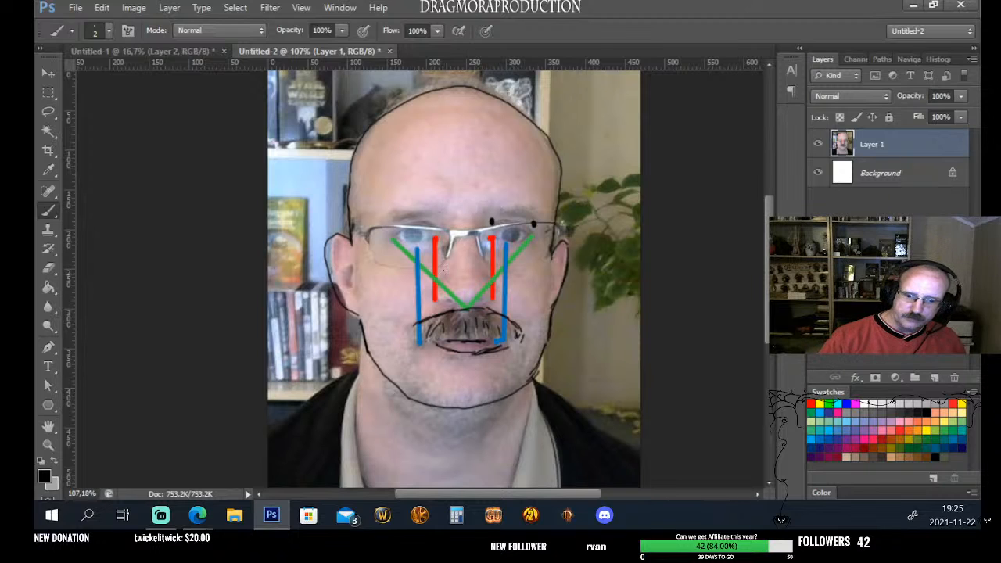
{"action": "mouse_move", "coordinate": [453, 238]}
{"action": "left_mouse_down"}
{"action": "mouse_move", "coordinate": [442, 278]}
{"action": "mouse_move", "coordinate": [452, 278]}
{"action": "left_mouse_up"}
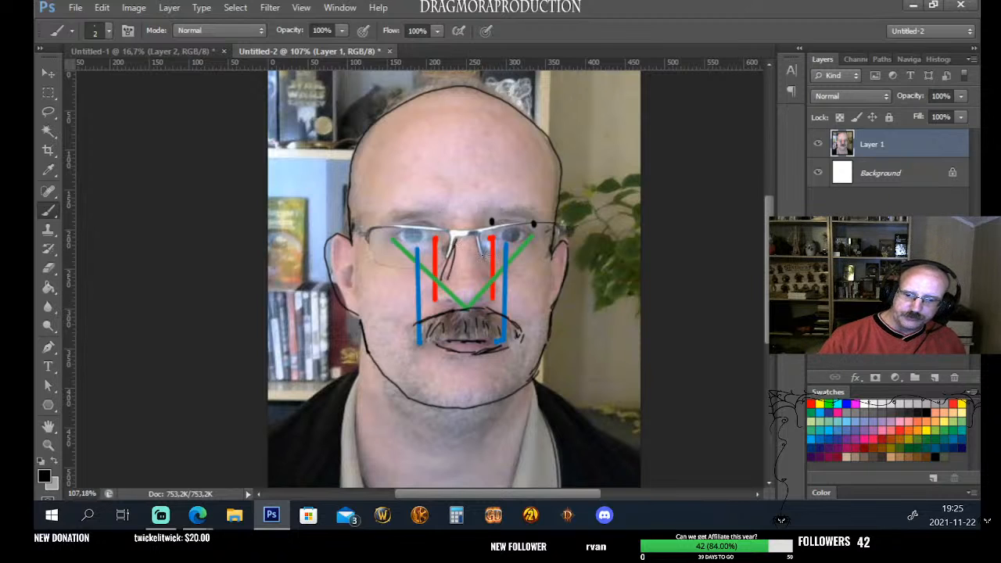
{"action": "left_click_drag", "start_coordinate": [479, 237], "coordinate": [491, 275]}
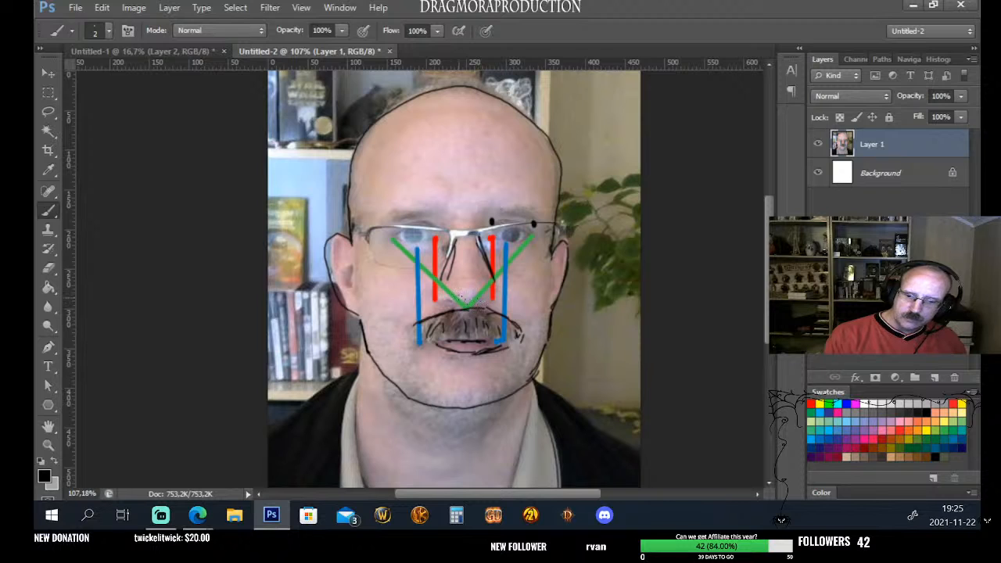
{"action": "mouse_move", "coordinate": [462, 302]}
{"action": "left_mouse_down"}
{"action": "mouse_move", "coordinate": [451, 304]}
{"action": "mouse_move", "coordinate": [491, 298]}
{"action": "left_mouse_up"}
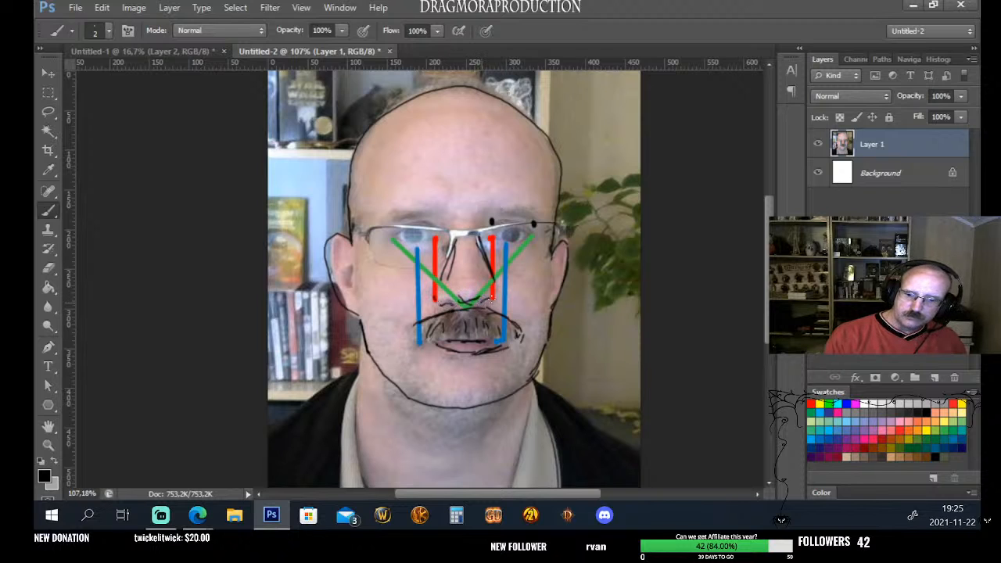
Trace both eyes and eyebrows in black, and draw the irises and pupils
{"action": "mouse_move", "coordinate": [518, 224]}
{"action": "left_mouse_down"}
{"action": "mouse_move", "coordinate": [492, 237]}
{"action": "mouse_move", "coordinate": [514, 221]}
{"action": "mouse_move", "coordinate": [534, 229]}
{"action": "mouse_move", "coordinate": [492, 237]}
{"action": "mouse_move", "coordinate": [535, 229]}
{"action": "left_mouse_up"}
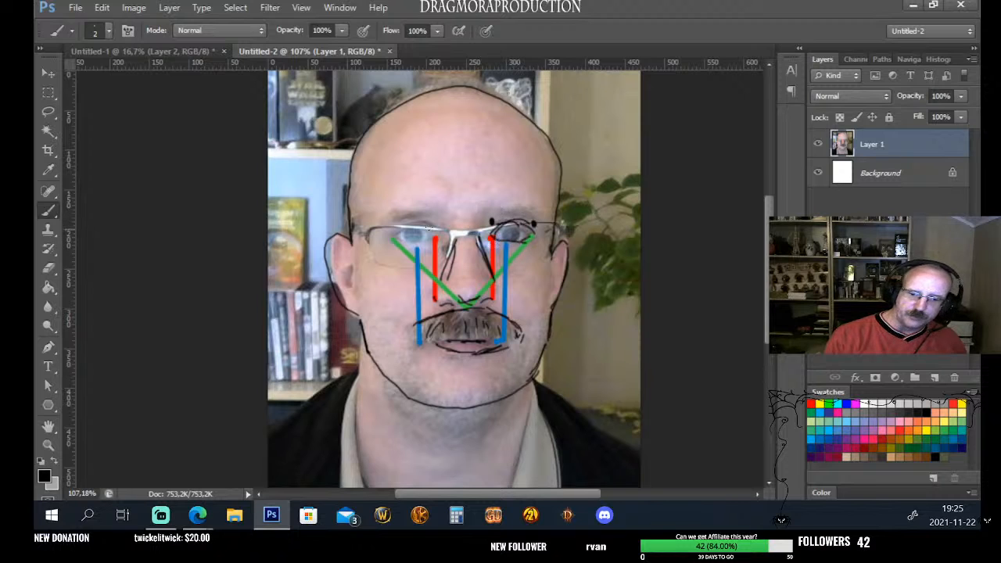
{"action": "mouse_move", "coordinate": [393, 233]}
{"action": "left_mouse_down"}
{"action": "mouse_move", "coordinate": [439, 232]}
{"action": "mouse_move", "coordinate": [408, 242]}
{"action": "mouse_move", "coordinate": [435, 241]}
{"action": "left_mouse_up"}
{"action": "left_click_drag", "start_coordinate": [385, 222], "coordinate": [420, 212]}
{"action": "mouse_move", "coordinate": [483, 219]}
{"action": "left_mouse_down"}
{"action": "mouse_move", "coordinate": [507, 209]}
{"action": "mouse_move", "coordinate": [483, 217]}
{"action": "mouse_move", "coordinate": [534, 224]}
{"action": "left_mouse_up"}
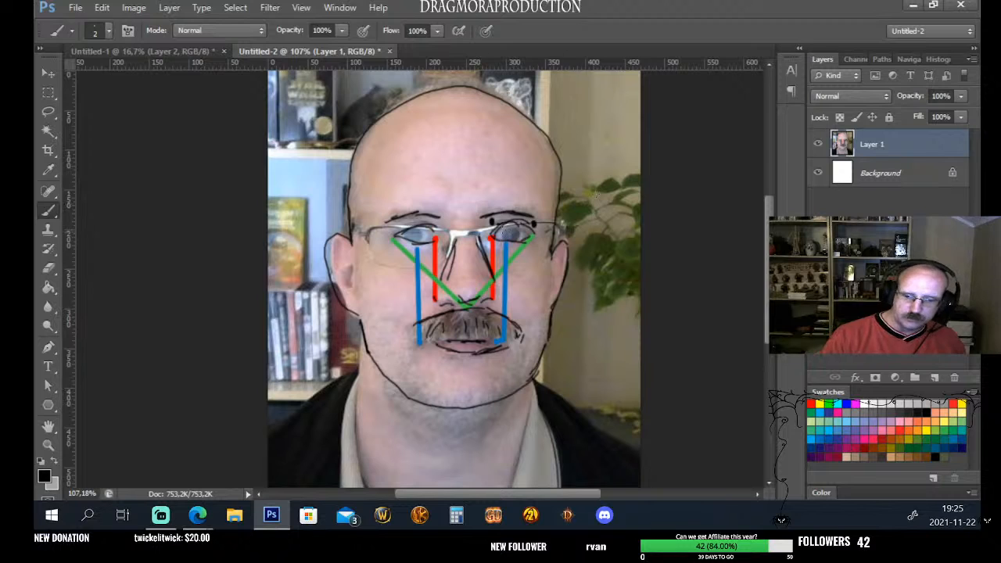
{"action": "left_click_drag", "start_coordinate": [510, 234], "coordinate": [512, 234]}
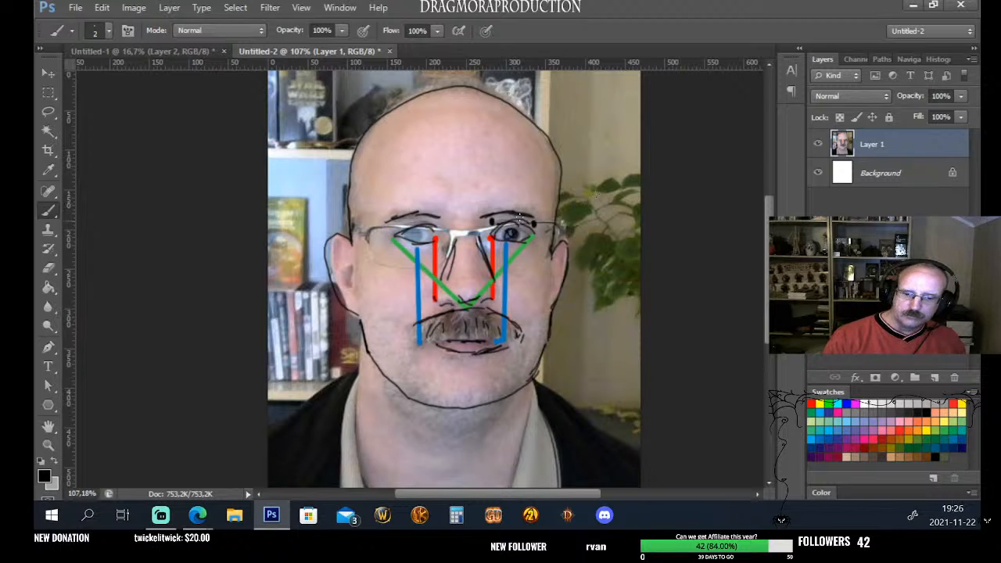
{"action": "left_click_drag", "start_coordinate": [414, 237], "coordinate": [413, 235]}
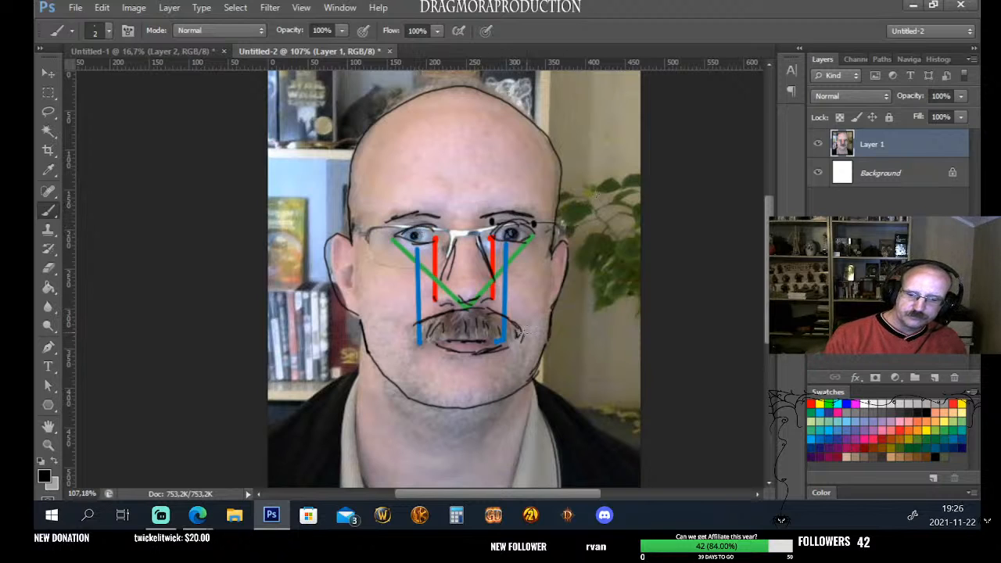
Sketch a smoking pipe from the viewer's-right mouth corner and fill its bowl black with a 26 px brush, undoing the overly thick stem
{"action": "mouse_move", "coordinate": [499, 341]}
{"action": "left_mouse_down"}
{"action": "mouse_move", "coordinate": [531, 372]}
{"action": "mouse_move", "coordinate": [551, 371]}
{"action": "mouse_move", "coordinate": [530, 368]}
{"action": "mouse_move", "coordinate": [534, 358]}
{"action": "mouse_move", "coordinate": [537, 376]}
{"action": "mouse_move", "coordinate": [556, 378]}
{"action": "mouse_move", "coordinate": [557, 348]}
{"action": "left_mouse_up"}
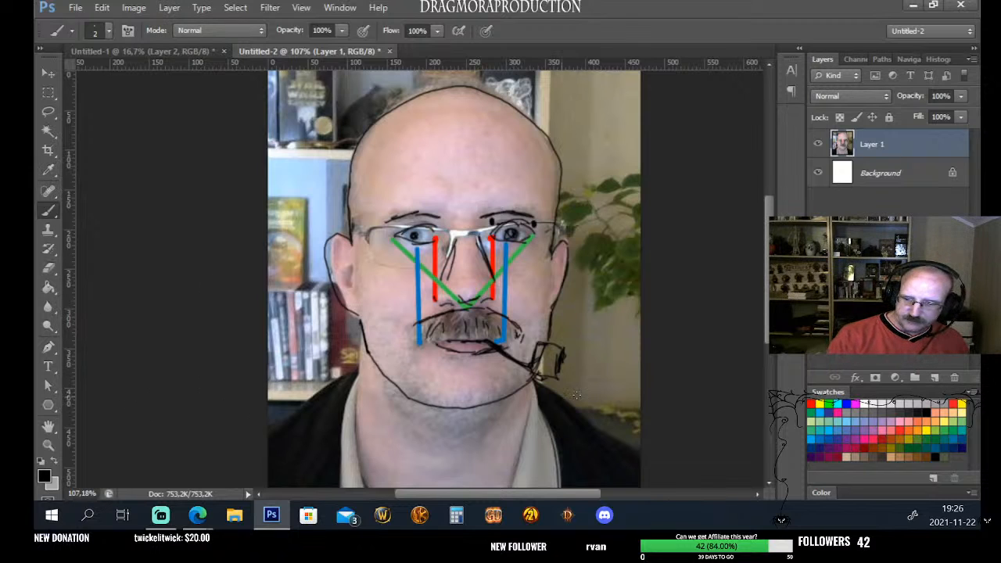
{"action": "left_click", "coordinate": [109, 31]}
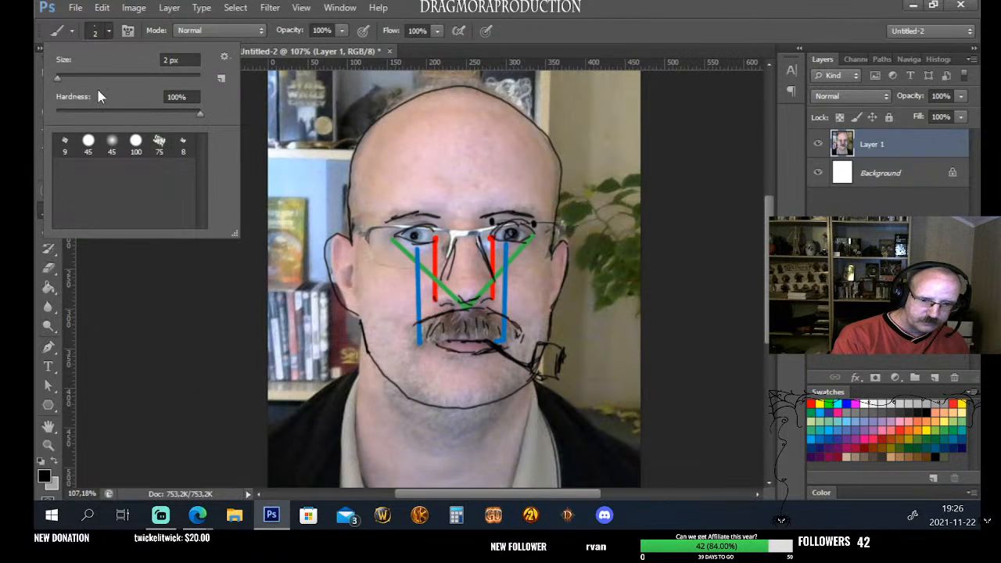
{"action": "left_click", "coordinate": [74, 78]}
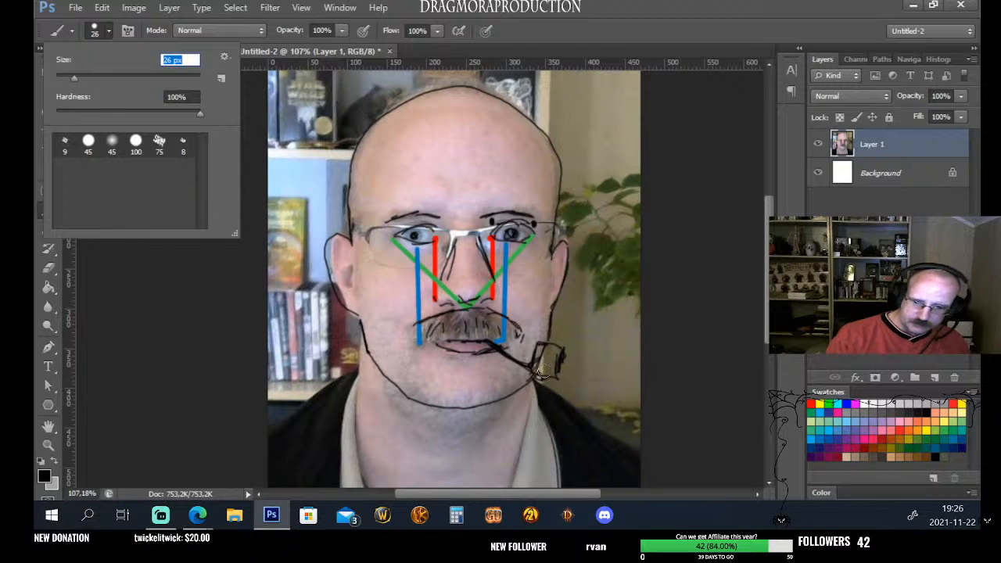
{"action": "mouse_move", "coordinate": [545, 365]}
{"action": "left_mouse_down"}
{"action": "mouse_move", "coordinate": [563, 345]}
{"action": "mouse_move", "coordinate": [558, 376]}
{"action": "mouse_move", "coordinate": [543, 358]}
{"action": "mouse_move", "coordinate": [555, 373]}
{"action": "mouse_move", "coordinate": [489, 342]}
{"action": "mouse_move", "coordinate": [548, 374]}
{"action": "left_mouse_up"}
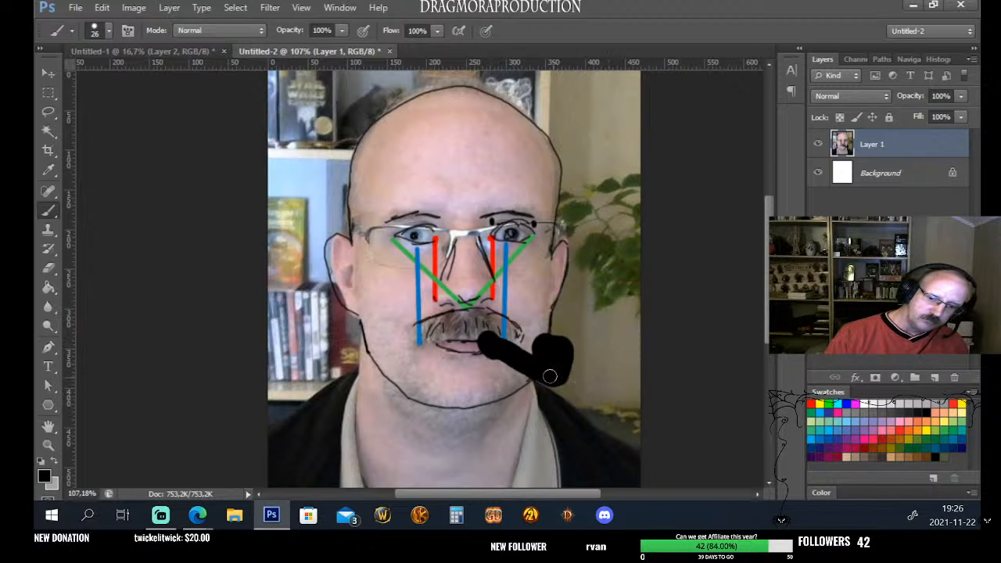
{"action": "key", "text": "ctrl+alt+z"}
{"action": "key", "text": "ctrl+alt+z"}
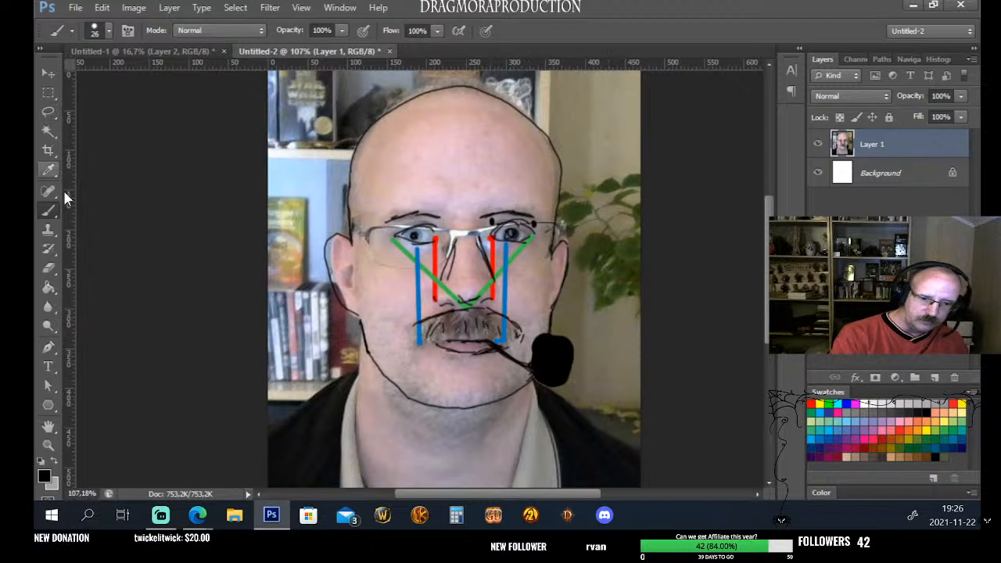
Thicken the pipe's stem in black with a 9 px brush
{"action": "left_click", "coordinate": [108, 31]}
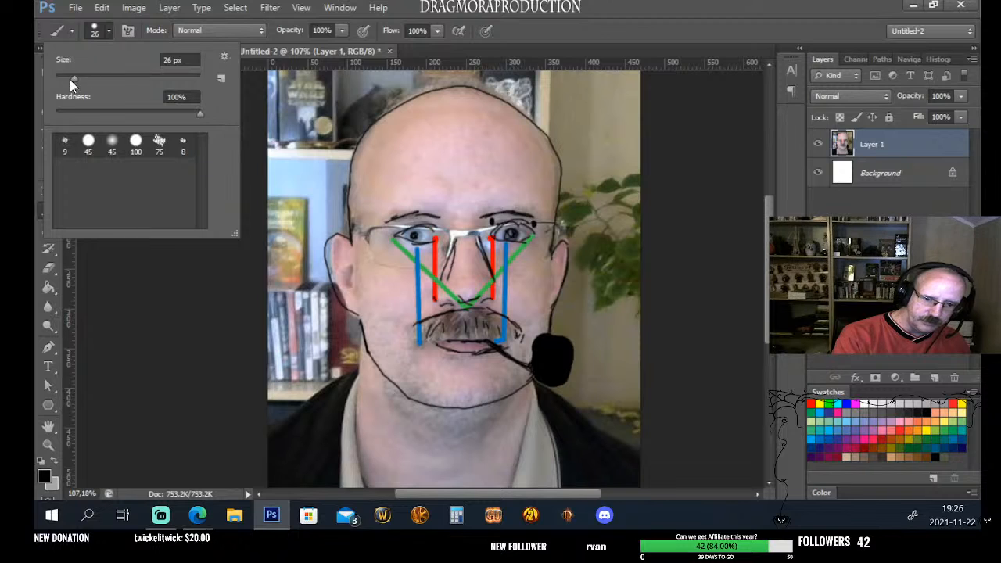
{"action": "left_click_drag", "start_coordinate": [70, 80], "coordinate": [61, 78]}
{"action": "key", "text": "Return"}
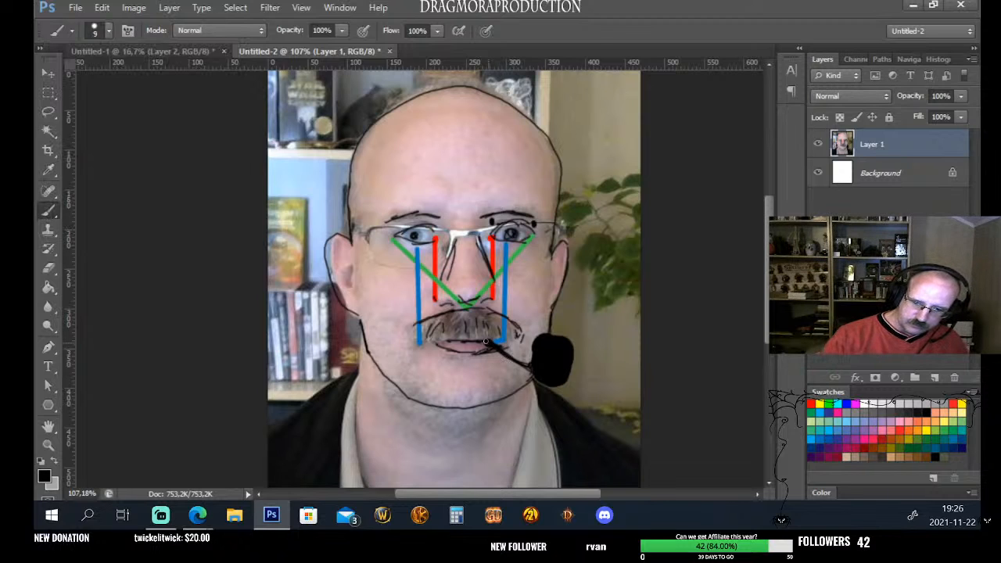
{"action": "mouse_move", "coordinate": [493, 345]}
{"action": "left_mouse_down"}
{"action": "mouse_move", "coordinate": [528, 366]}
{"action": "mouse_move", "coordinate": [492, 350]}
{"action": "mouse_move", "coordinate": [515, 363]}
{"action": "left_mouse_up"}
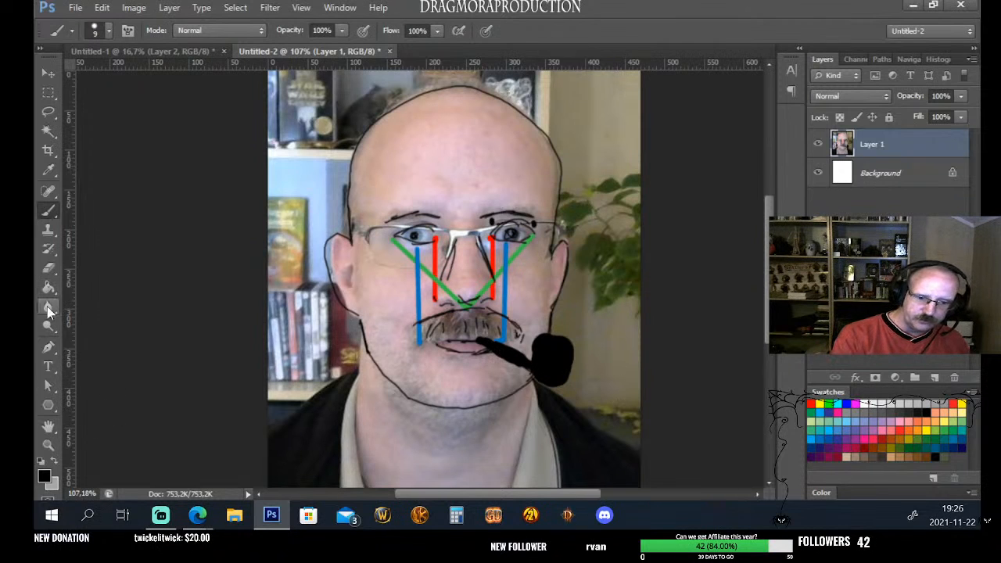
Paint faint grey smoke above the pipe bowl with the 75 px textured brush
{"action": "left_click", "coordinate": [864, 404]}
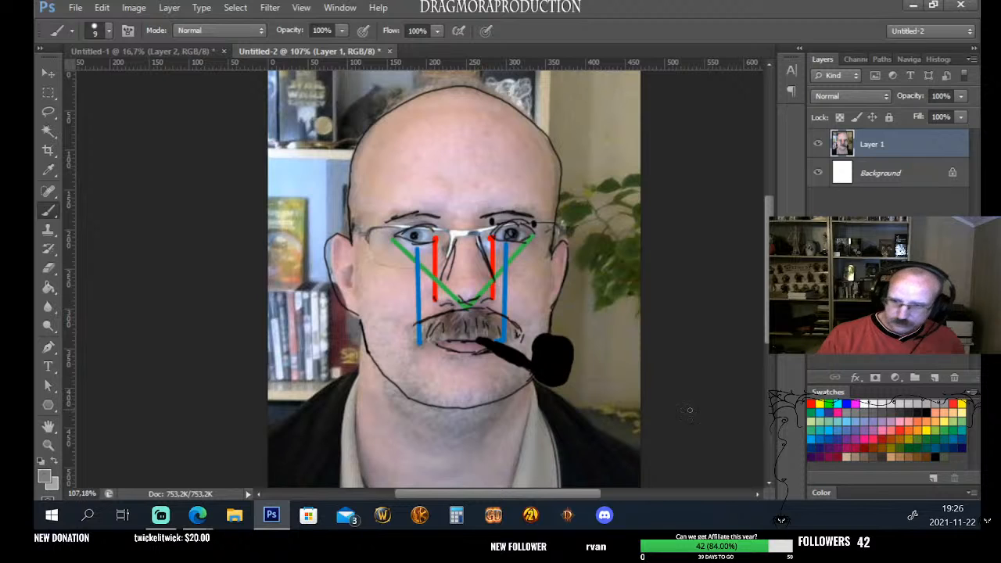
{"action": "left_click", "coordinate": [109, 33]}
{"action": "left_click", "coordinate": [161, 145]}
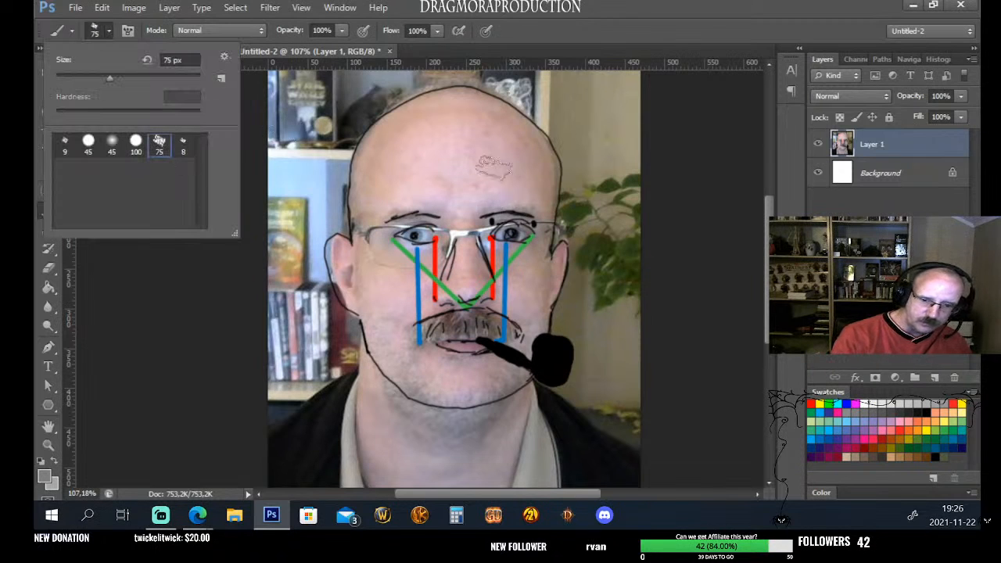
{"action": "left_click", "coordinate": [547, 321]}
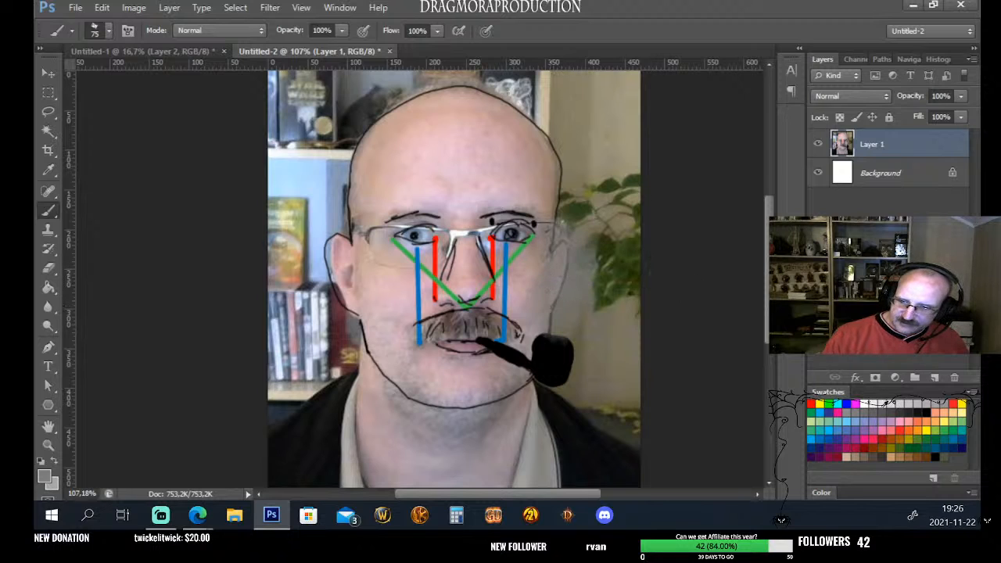
Paint white smoke rising from the pipe bowl past the viewer's-right ear with the textured brush
{"action": "left_click", "coordinate": [888, 405]}
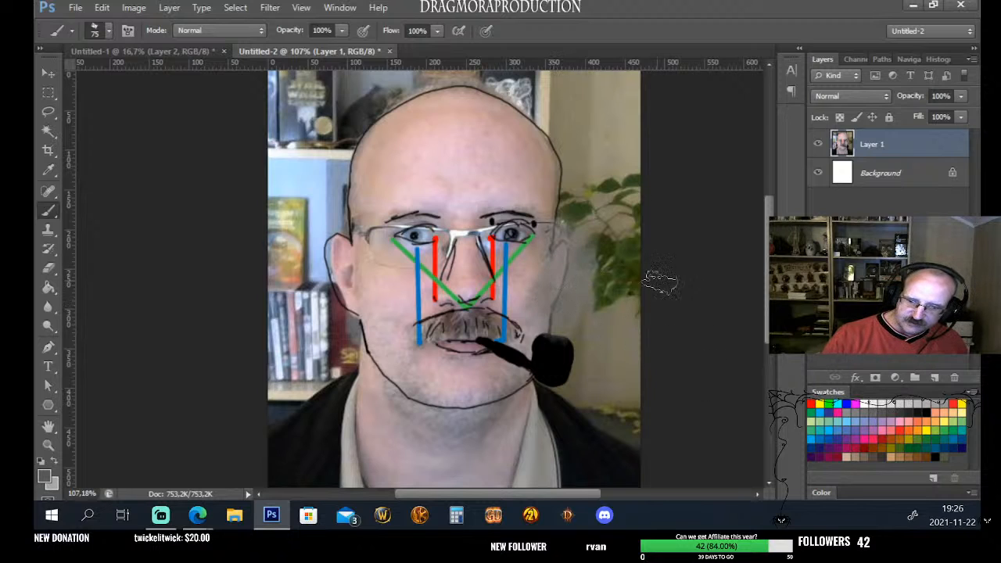
{"action": "left_click", "coordinate": [944, 402]}
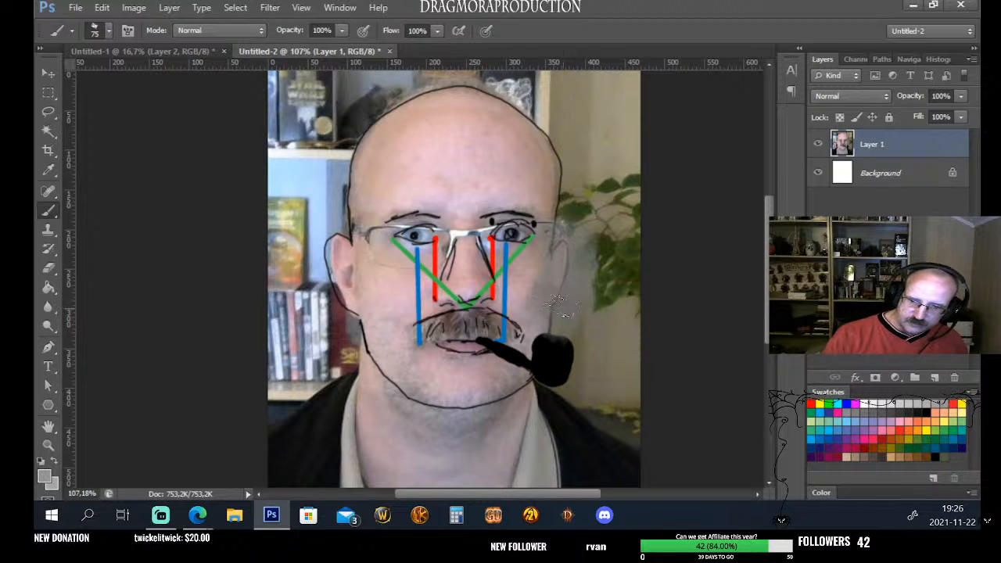
{"action": "left_click", "coordinate": [869, 402]}
{"action": "left_click", "coordinate": [552, 316]}
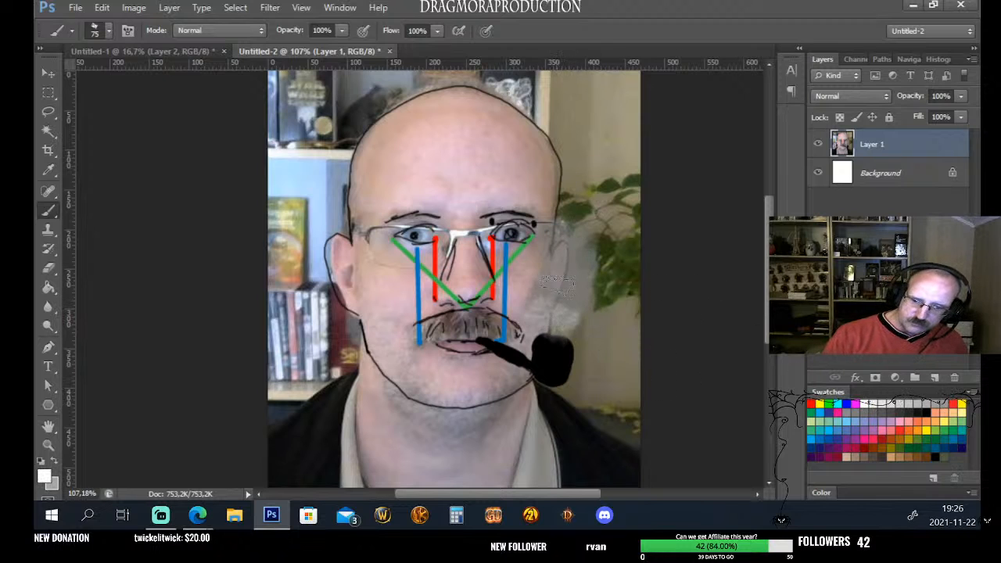
{"action": "left_click", "coordinate": [560, 280]}
{"action": "mouse_move", "coordinate": [563, 281]}
{"action": "left_mouse_down"}
{"action": "mouse_move", "coordinate": [569, 256]}
{"action": "mouse_move", "coordinate": [601, 238]}
{"action": "left_mouse_up"}
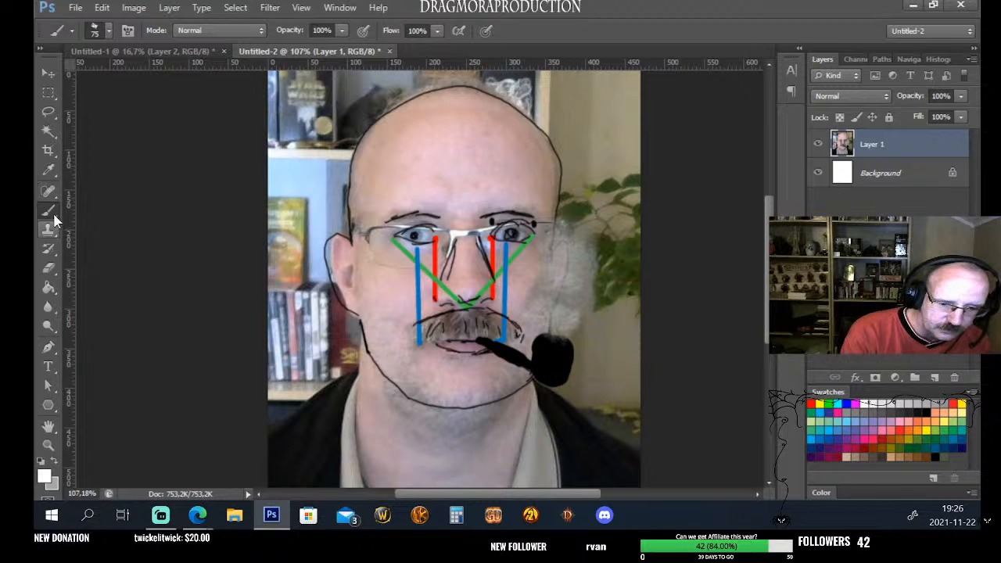
Outline the pipe's bowl, rim opening and lower stem edge in brown with a 4 px hard round brush
{"action": "left_click", "coordinate": [110, 31]}
{"action": "left_click", "coordinate": [61, 78]}
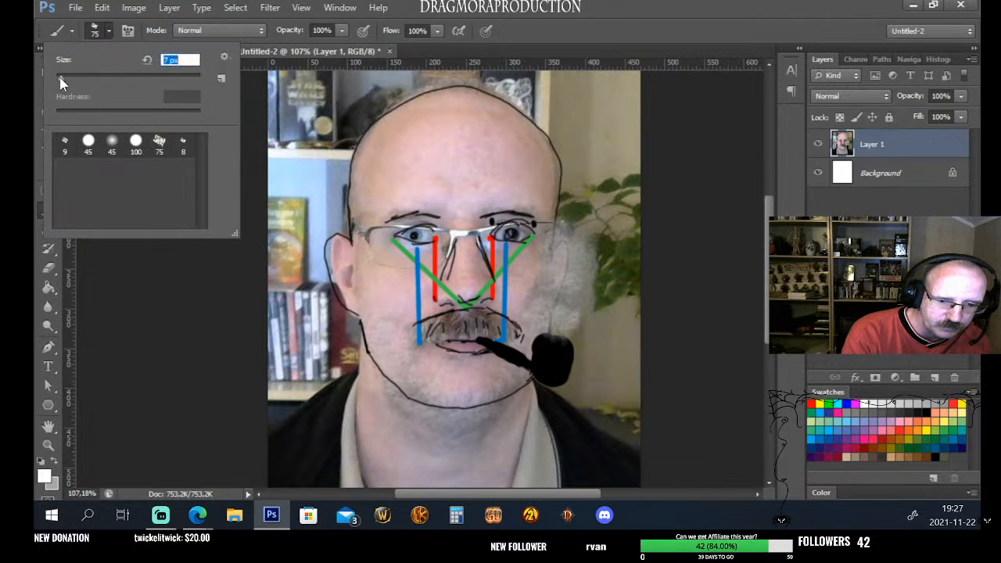
{"action": "left_click", "coordinate": [143, 148]}
{"action": "left_click", "coordinate": [60, 77]}
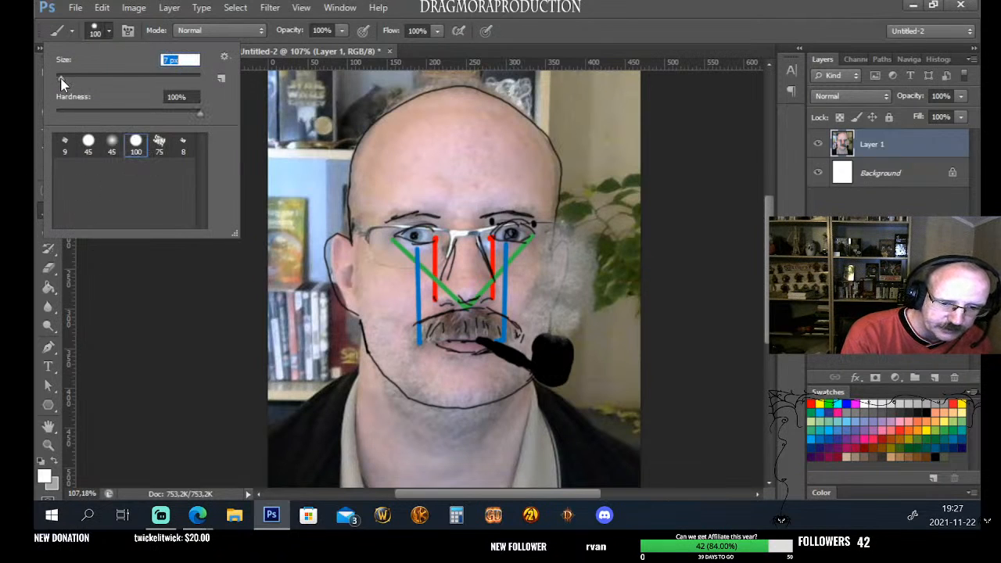
{"action": "left_click", "coordinate": [110, 355]}
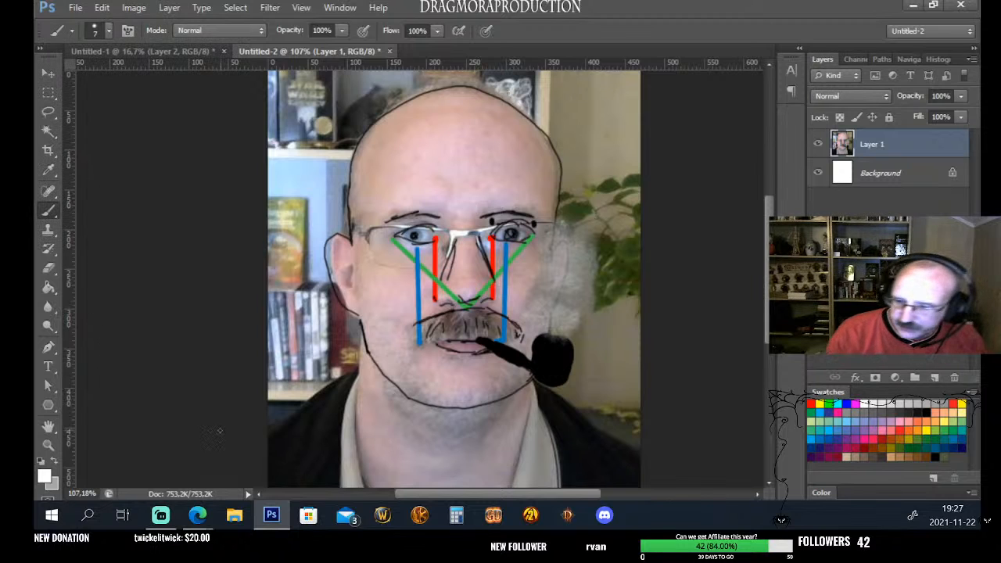
{"action": "left_click", "coordinate": [106, 31]}
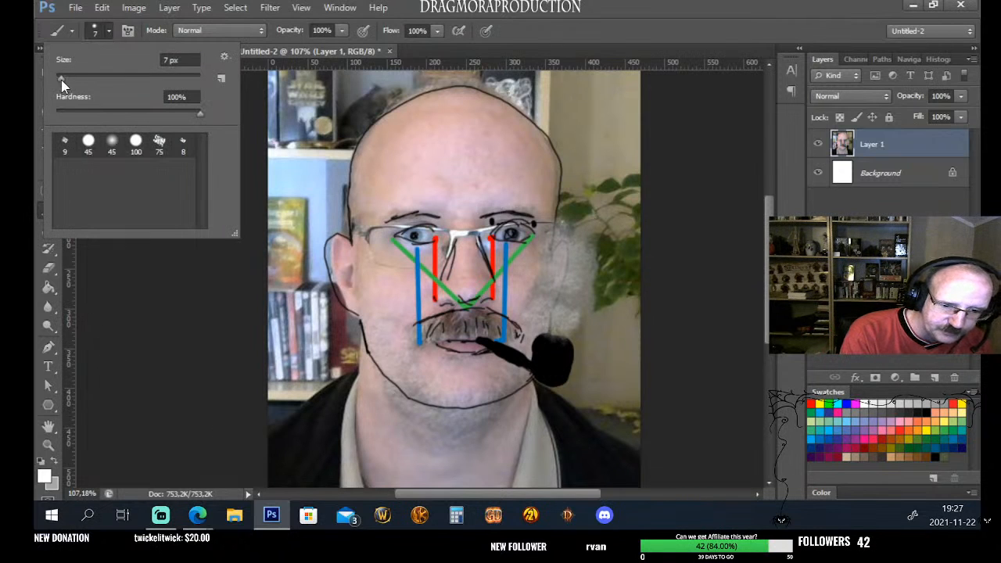
{"action": "left_click_drag", "start_coordinate": [61, 80], "coordinate": [57, 81]}
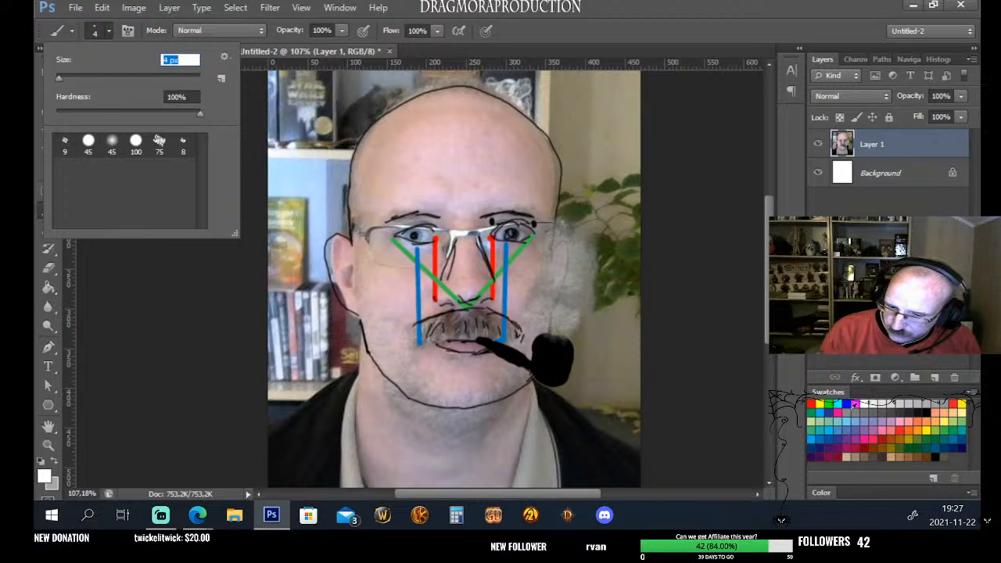
{"action": "left_click", "coordinate": [925, 456]}
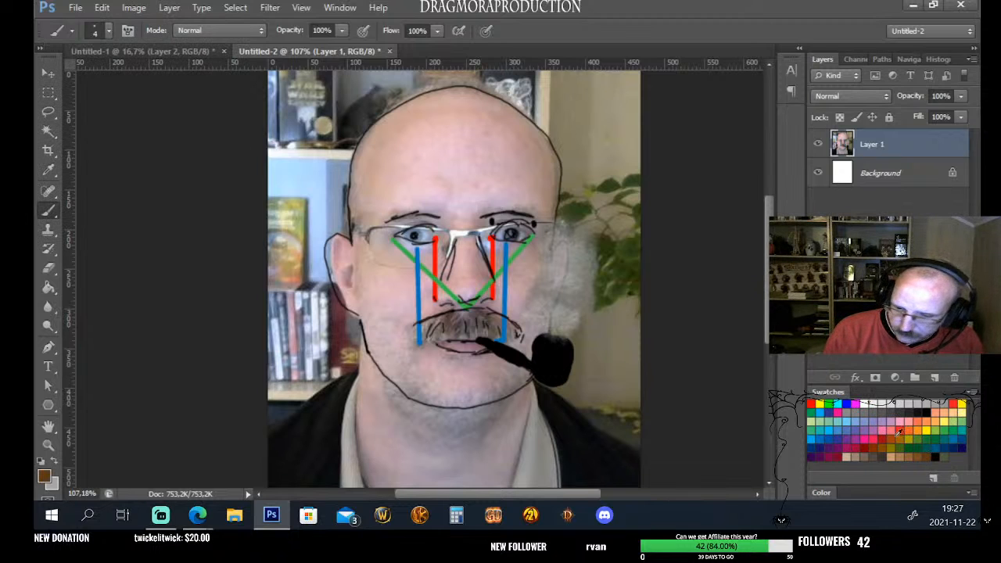
{"action": "mouse_move", "coordinate": [545, 341]}
{"action": "left_mouse_down"}
{"action": "mouse_move", "coordinate": [569, 350]}
{"action": "mouse_move", "coordinate": [564, 342]}
{"action": "mouse_move", "coordinate": [564, 352]}
{"action": "left_mouse_up"}
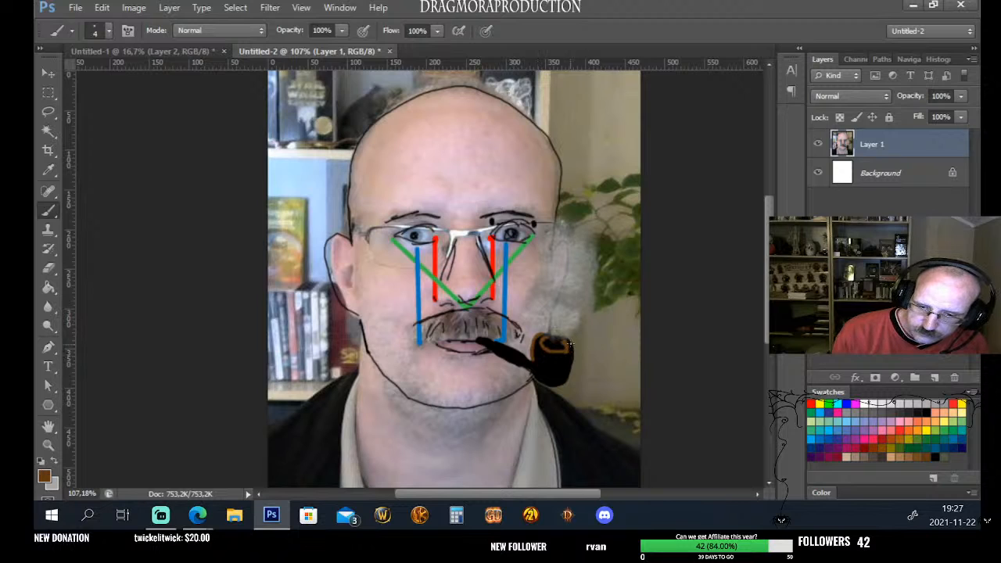
{"action": "mouse_move", "coordinate": [569, 345]}
{"action": "left_mouse_down"}
{"action": "mouse_move", "coordinate": [571, 381]}
{"action": "mouse_move", "coordinate": [552, 383]}
{"action": "left_mouse_up"}
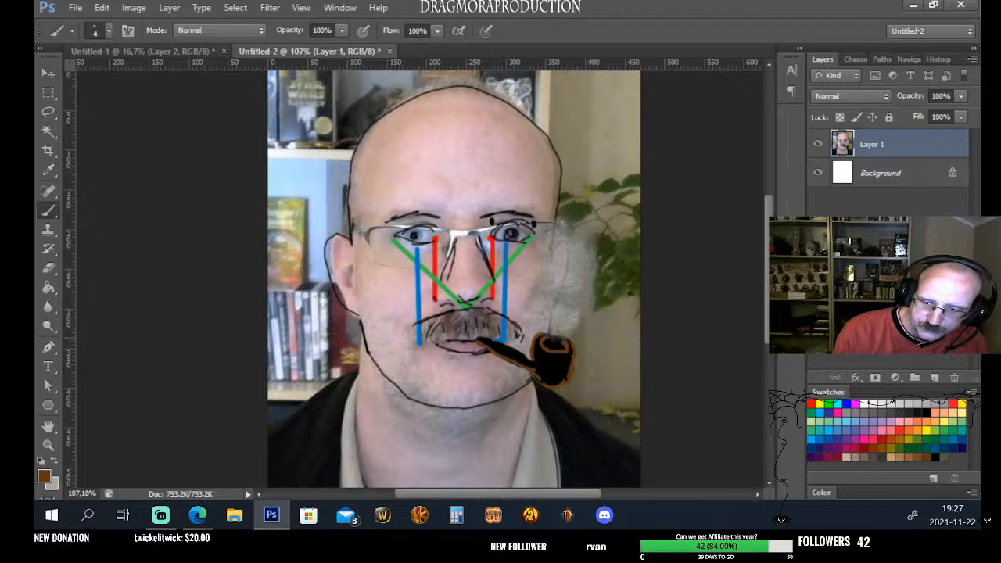
Paint brown along the pipe stem's upper edge and add light-brown highlights around the bowl's rim
{"action": "left_click_drag", "start_coordinate": [486, 342], "coordinate": [515, 346]}
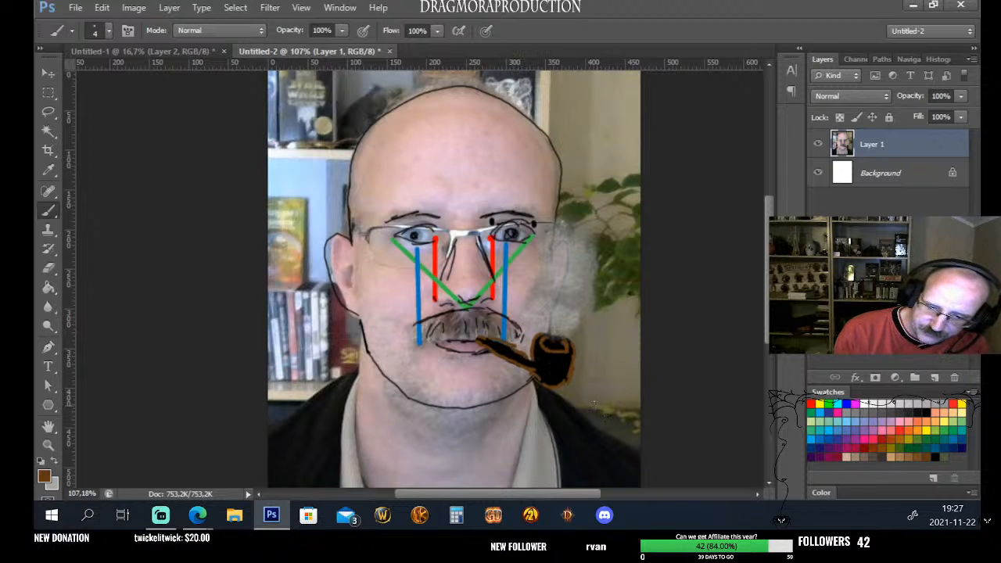
{"action": "left_click", "coordinate": [917, 457]}
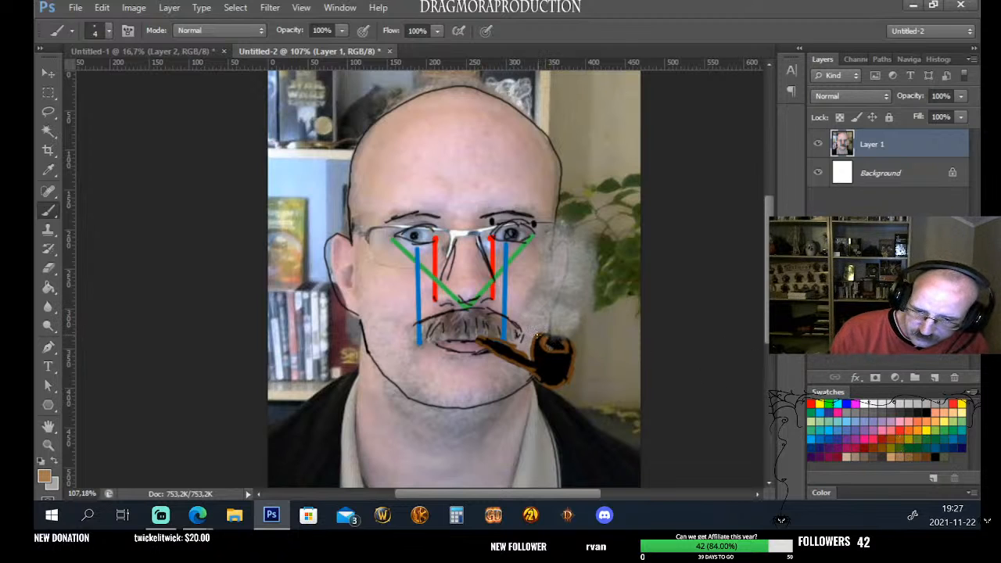
{"action": "left_click_drag", "start_coordinate": [543, 338], "coordinate": [560, 342]}
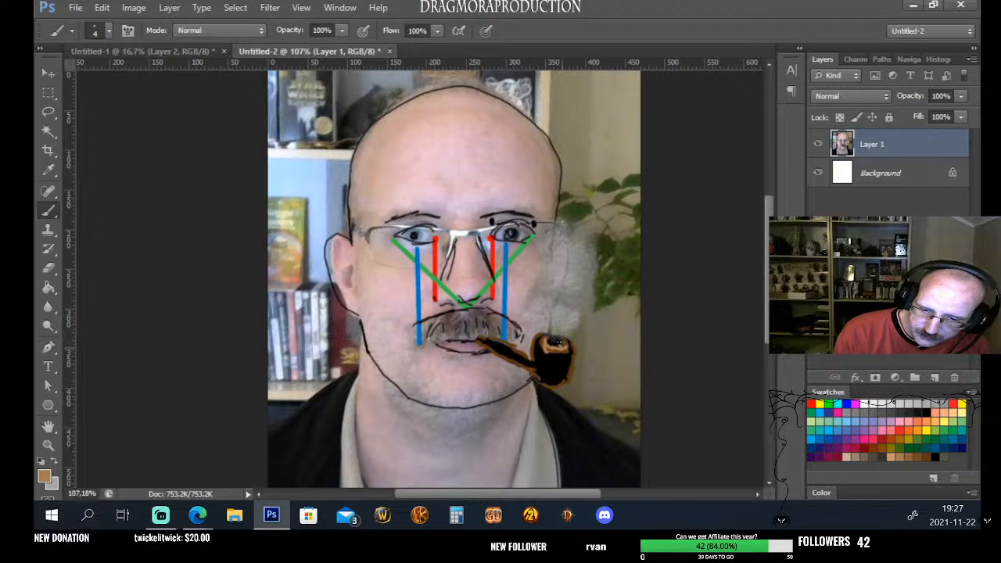
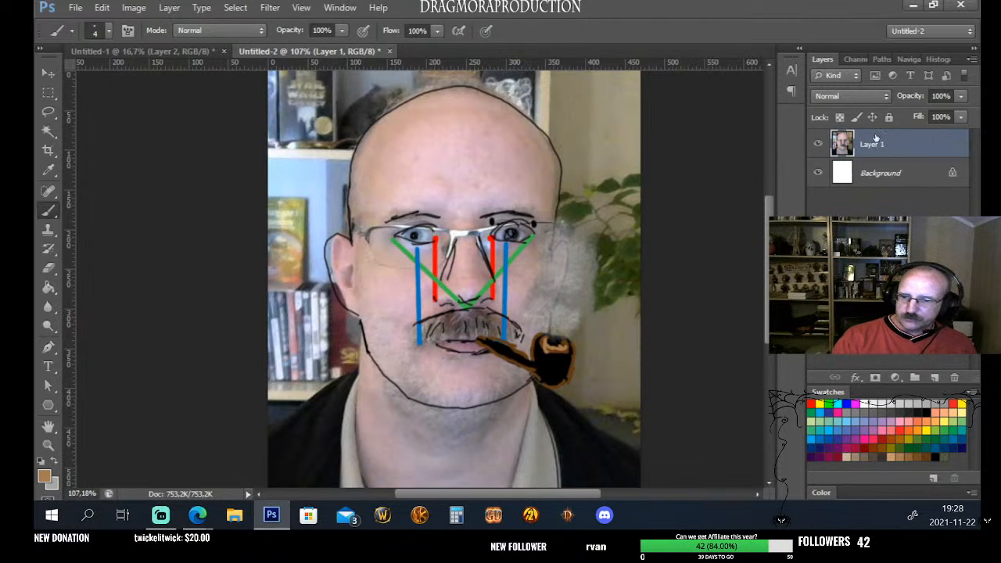
Delete the portrait photo layer and close the Untitled-2 document without saving
{"action": "left_click_drag", "start_coordinate": [864, 141], "coordinate": [954, 377]}
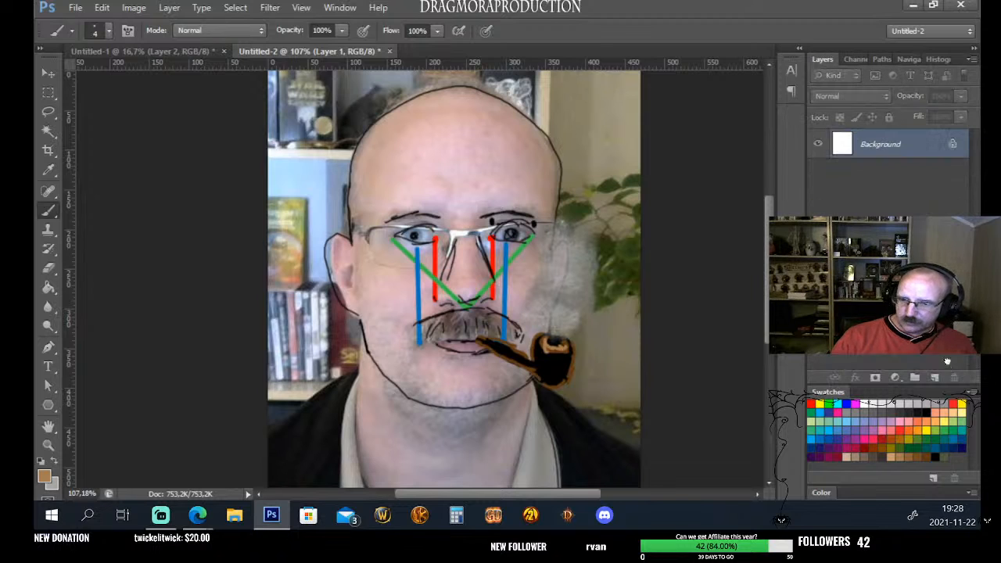
{"action": "left_click", "coordinate": [55, 461]}
{"action": "left_click", "coordinate": [358, 52]}
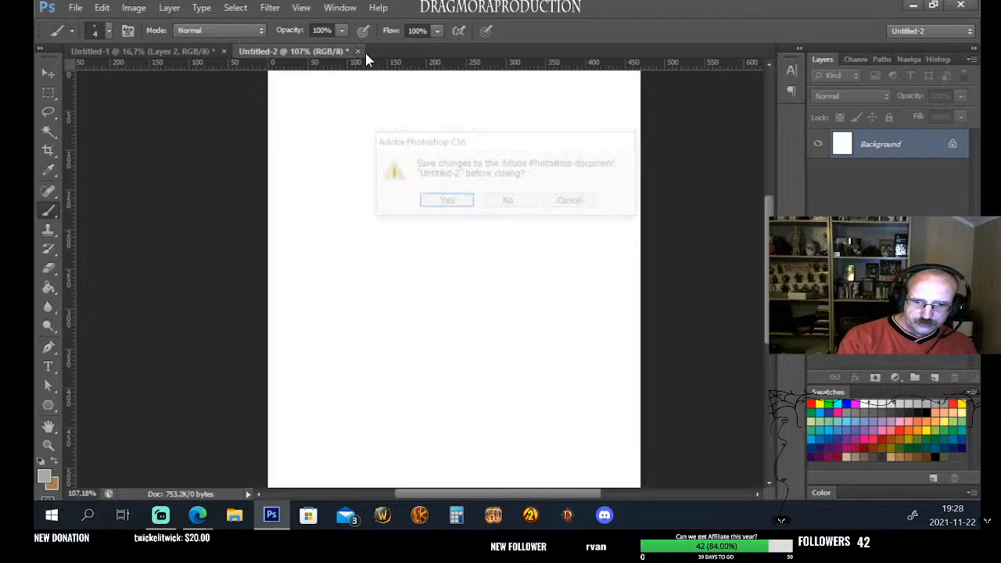
{"action": "left_click", "coordinate": [510, 204]}
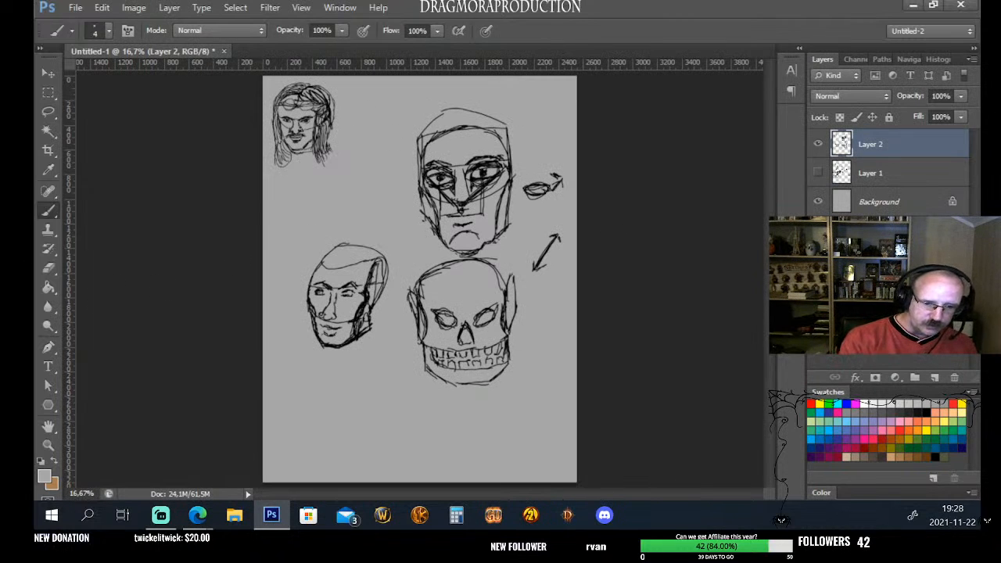
Sketch a small loose circle in black below the tilted head on Layer 2 with a 3 px brush
{"action": "left_click", "coordinate": [54, 460]}
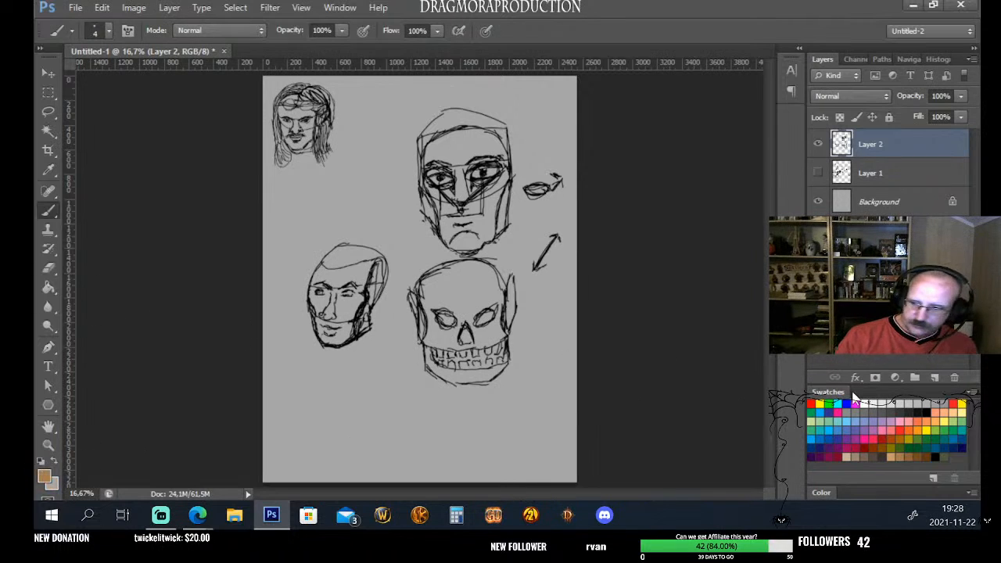
{"action": "key", "text": "d"}
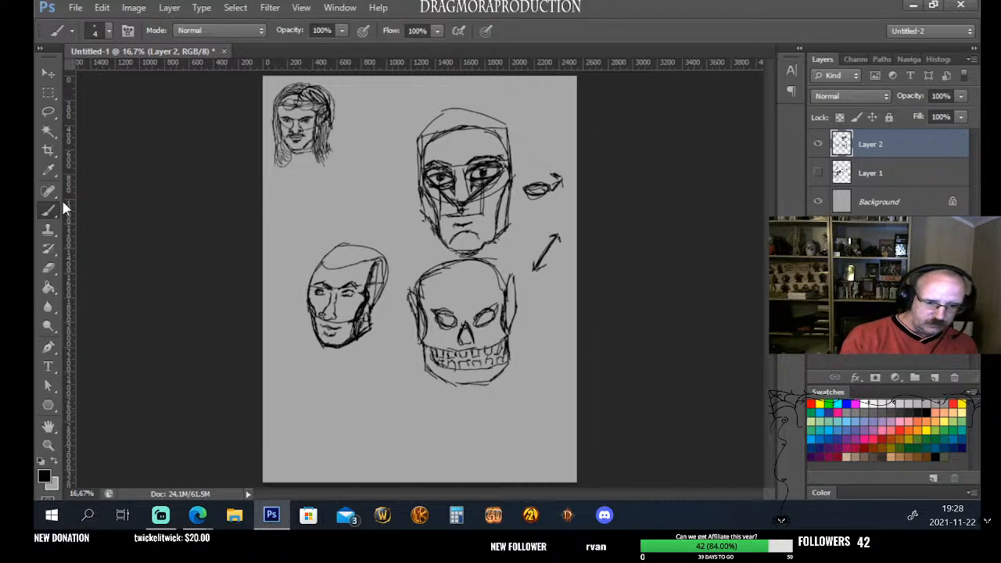
{"action": "left_click", "coordinate": [101, 30]}
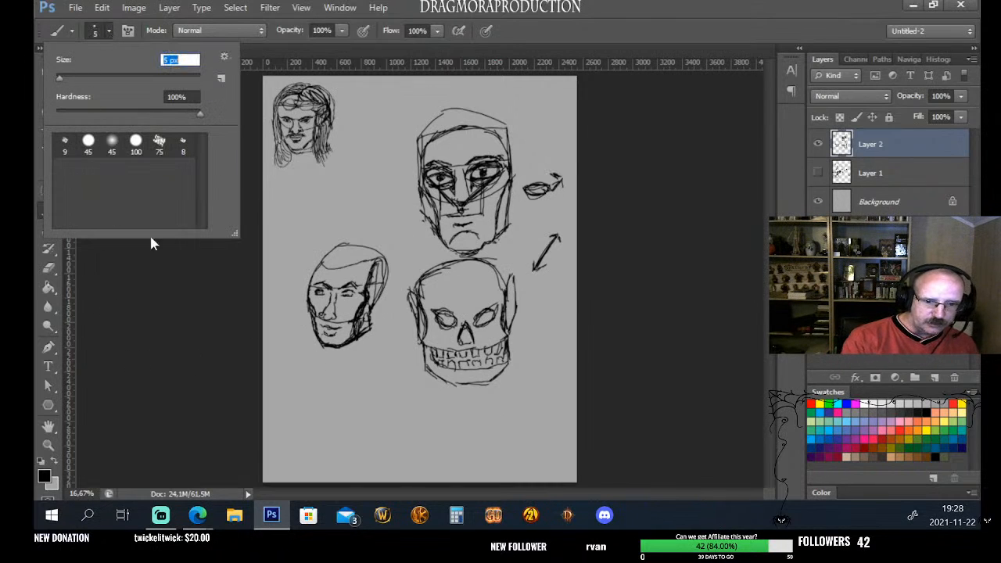
{"action": "left_click_drag", "start_coordinate": [61, 84], "coordinate": [58, 81]}
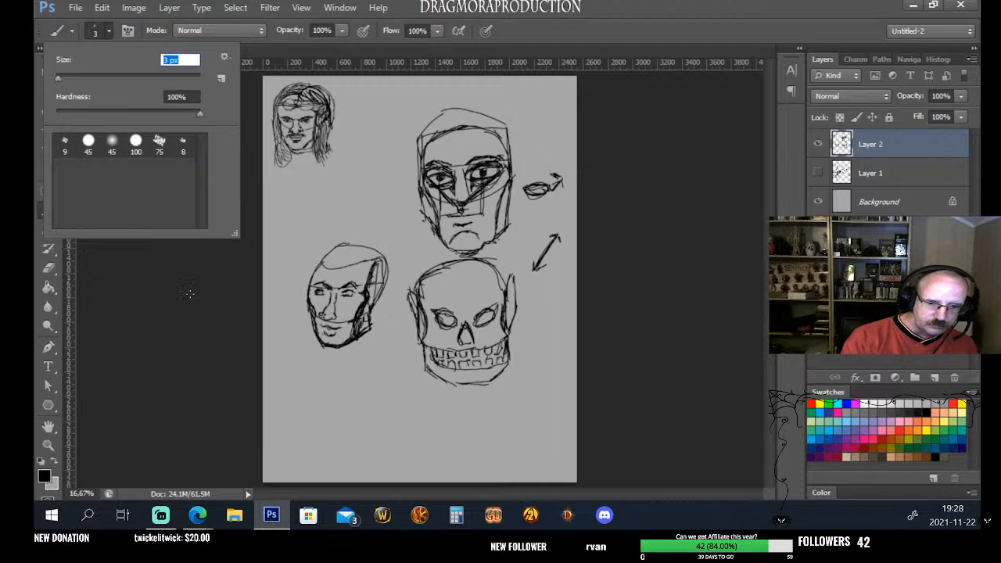
{"action": "left_click", "coordinate": [193, 413]}
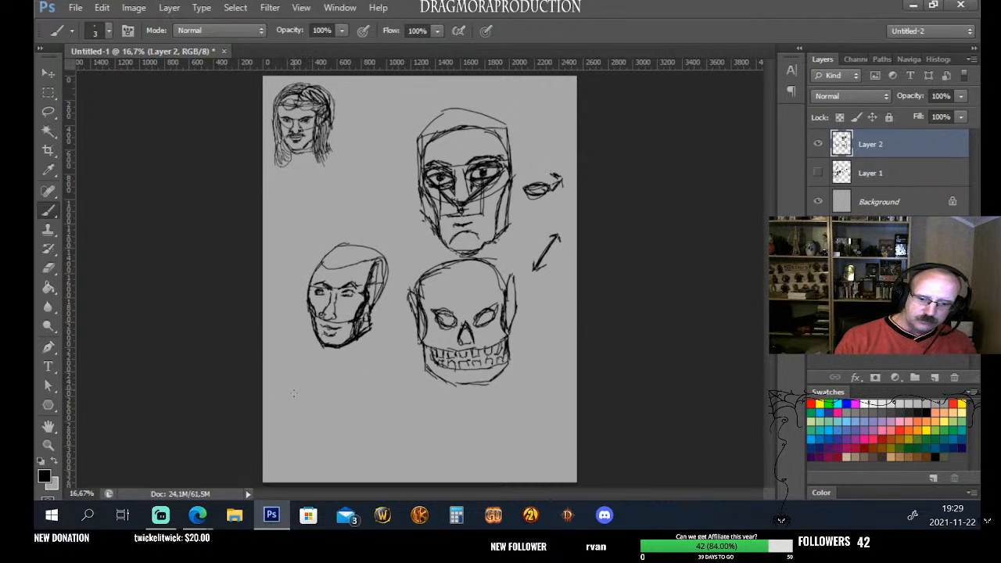
{"action": "mouse_move", "coordinate": [296, 382]}
{"action": "left_mouse_down"}
{"action": "mouse_move", "coordinate": [336, 380]}
{"action": "mouse_move", "coordinate": [294, 391]}
{"action": "mouse_move", "coordinate": [291, 383]}
{"action": "mouse_move", "coordinate": [294, 410]}
{"action": "mouse_move", "coordinate": [321, 418]}
{"action": "mouse_move", "coordinate": [320, 394]}
{"action": "mouse_move", "coordinate": [296, 392]}
{"action": "mouse_move", "coordinate": [336, 409]}
{"action": "mouse_move", "coordinate": [295, 379]}
{"action": "mouse_move", "coordinate": [336, 387]}
{"action": "mouse_move", "coordinate": [329, 411]}
{"action": "mouse_move", "coordinate": [294, 415]}
{"action": "left_mouse_up"}
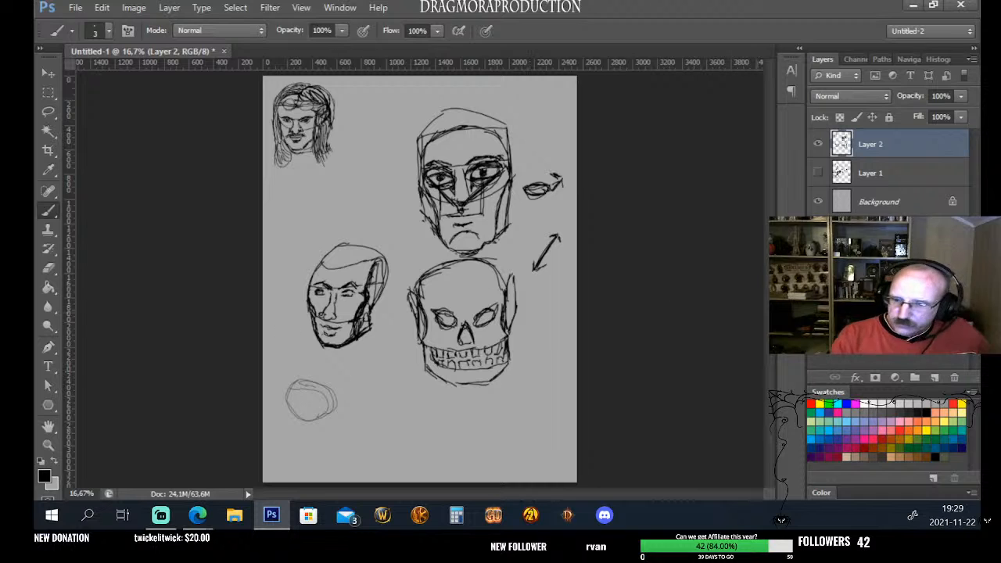
Hide Layer 1 and Layer 2 and add a new empty layer above them
{"action": "left_click", "coordinate": [818, 173]}
{"action": "left_click", "coordinate": [818, 144]}
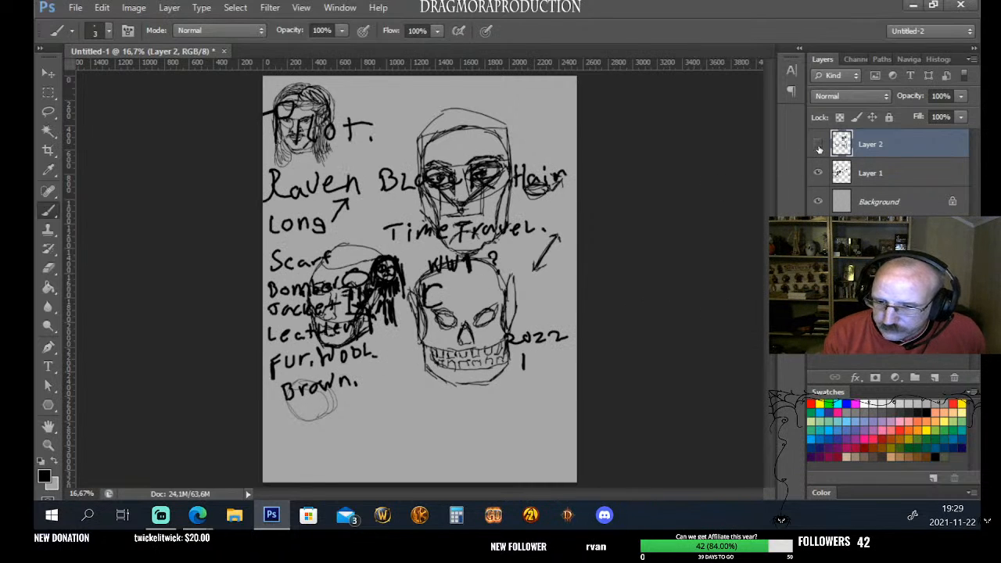
{"action": "left_click", "coordinate": [818, 173]}
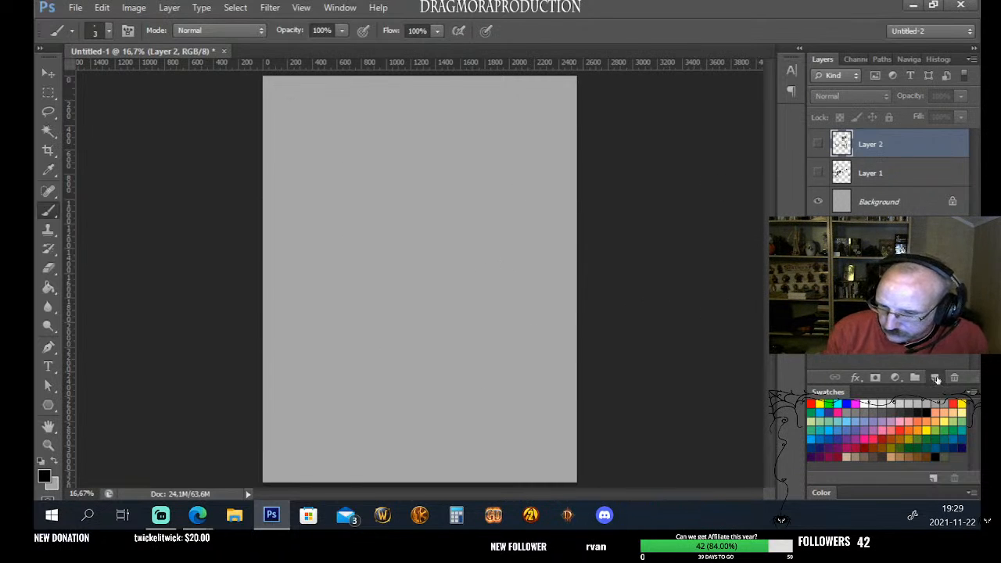
{"action": "left_click", "coordinate": [934, 378]}
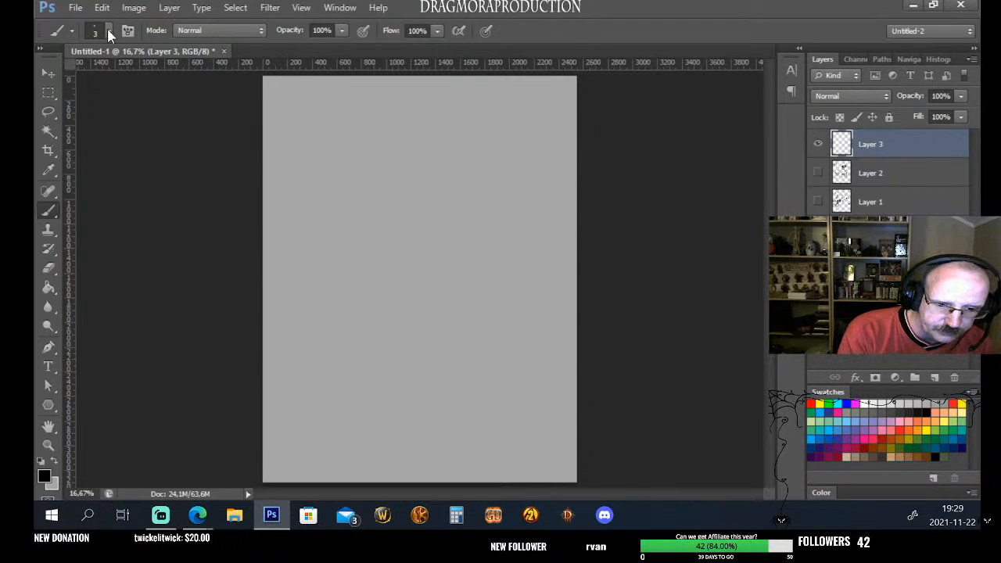
Draw a black eyeball circle near the middle of the canvas with an 8 px brush, undoing rejected attempts
{"action": "left_click", "coordinate": [108, 30]}
{"action": "left_click", "coordinate": [64, 78]}
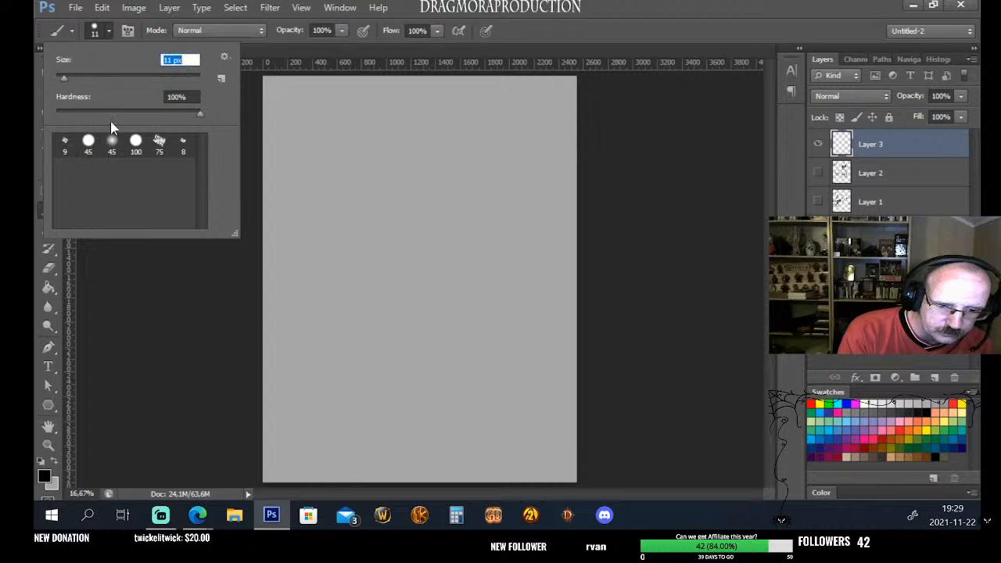
{"action": "left_click", "coordinate": [130, 357]}
{"action": "left_click", "coordinate": [109, 35]}
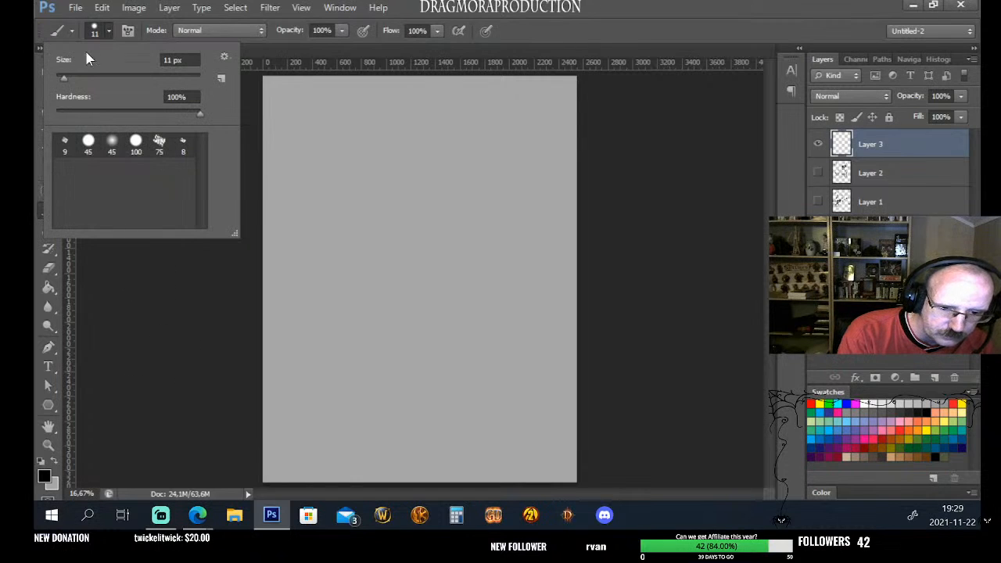
{"action": "left_click_drag", "start_coordinate": [65, 78], "coordinate": [64, 77]}
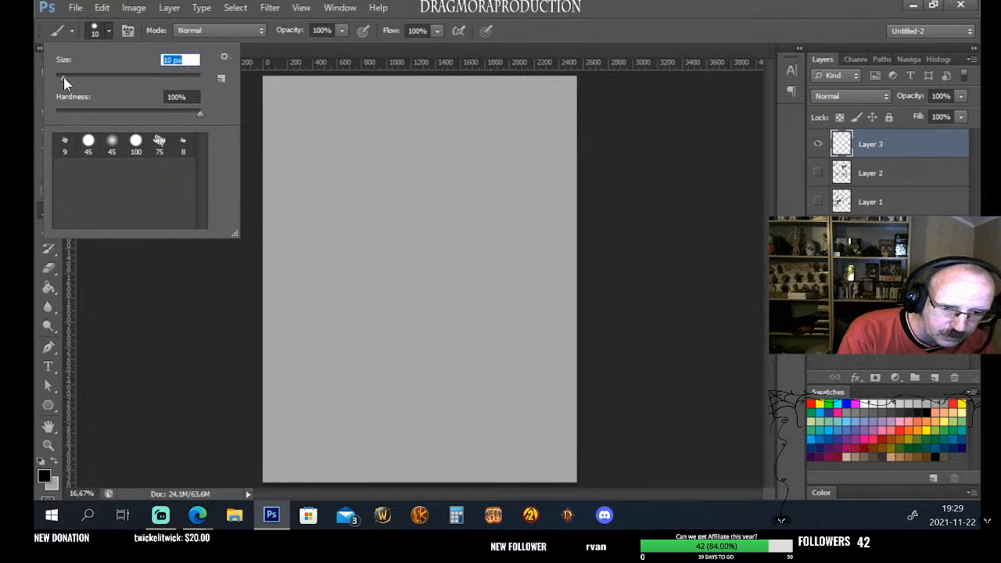
{"action": "left_click", "coordinate": [149, 315]}
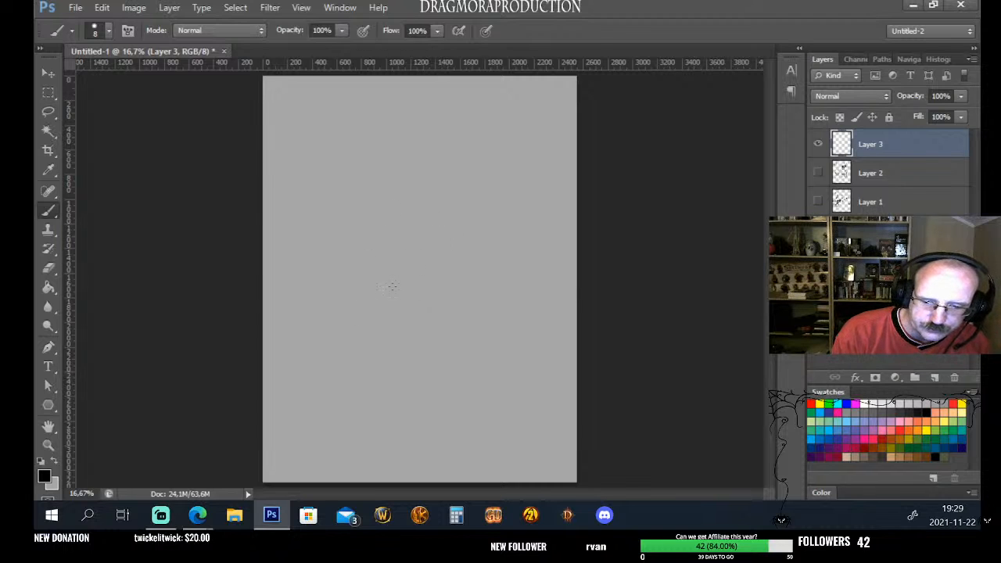
{"action": "mouse_move", "coordinate": [401, 219]}
{"action": "left_mouse_down"}
{"action": "mouse_move", "coordinate": [390, 281]}
{"action": "mouse_move", "coordinate": [405, 218]}
{"action": "mouse_move", "coordinate": [412, 263]}
{"action": "mouse_move", "coordinate": [446, 255]}
{"action": "mouse_move", "coordinate": [406, 305]}
{"action": "mouse_move", "coordinate": [438, 267]}
{"action": "mouse_move", "coordinate": [392, 291]}
{"action": "mouse_move", "coordinate": [437, 287]}
{"action": "mouse_move", "coordinate": [387, 309]}
{"action": "mouse_move", "coordinate": [400, 262]}
{"action": "left_mouse_up"}
{"action": "key", "text": "ctrl+z"}
{"action": "key", "text": "ctrl+z"}
{"action": "key", "text": "ctrl+z"}
{"action": "key", "text": "ctrl+z"}
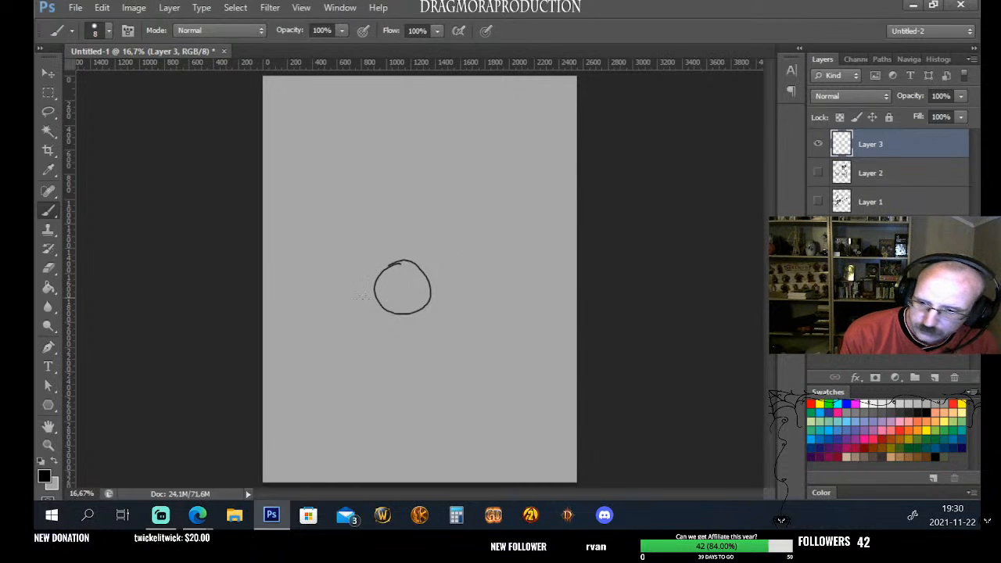
Draw curved upper and lower eyelid lines across the eyeball circle, undoing unsatisfactory lower-lid strokes
{"action": "mouse_move", "coordinate": [368, 290]}
{"action": "left_mouse_down"}
{"action": "mouse_move", "coordinate": [394, 274]}
{"action": "mouse_move", "coordinate": [434, 279]}
{"action": "left_mouse_up"}
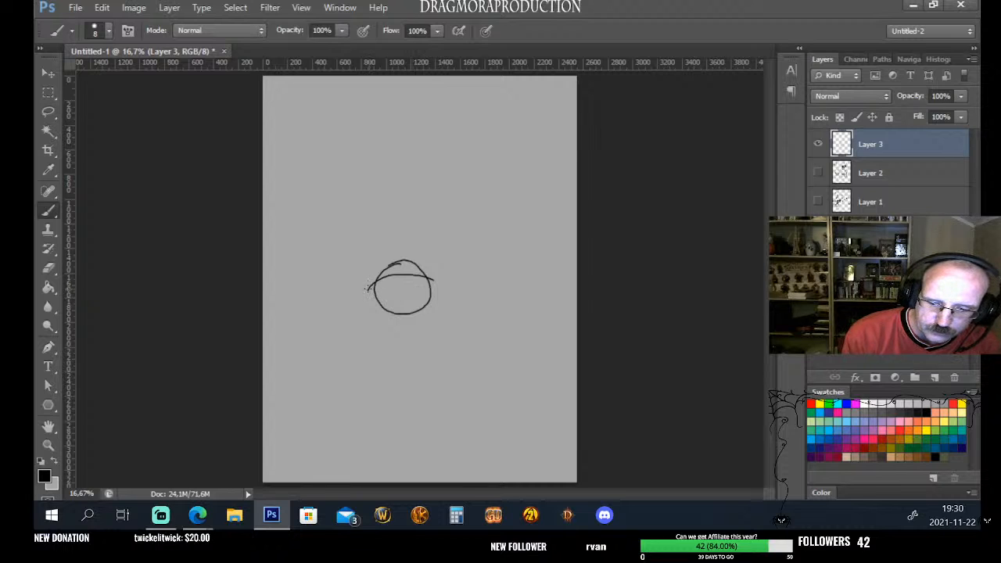
{"action": "left_click_drag", "start_coordinate": [366, 289], "coordinate": [442, 296]}
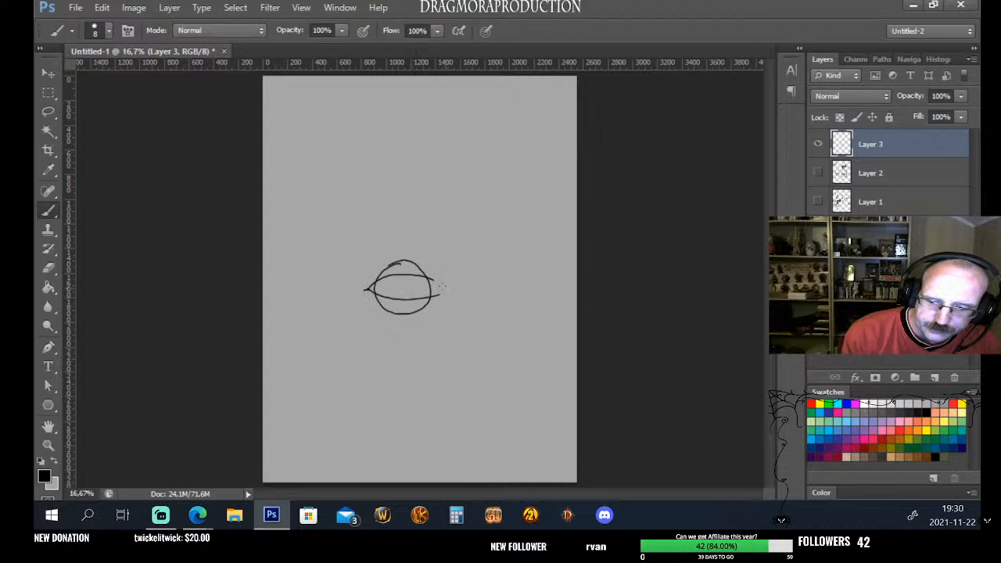
{"action": "key", "text": "ctrl+z"}
{"action": "left_click_drag", "start_coordinate": [365, 291], "coordinate": [441, 287]}
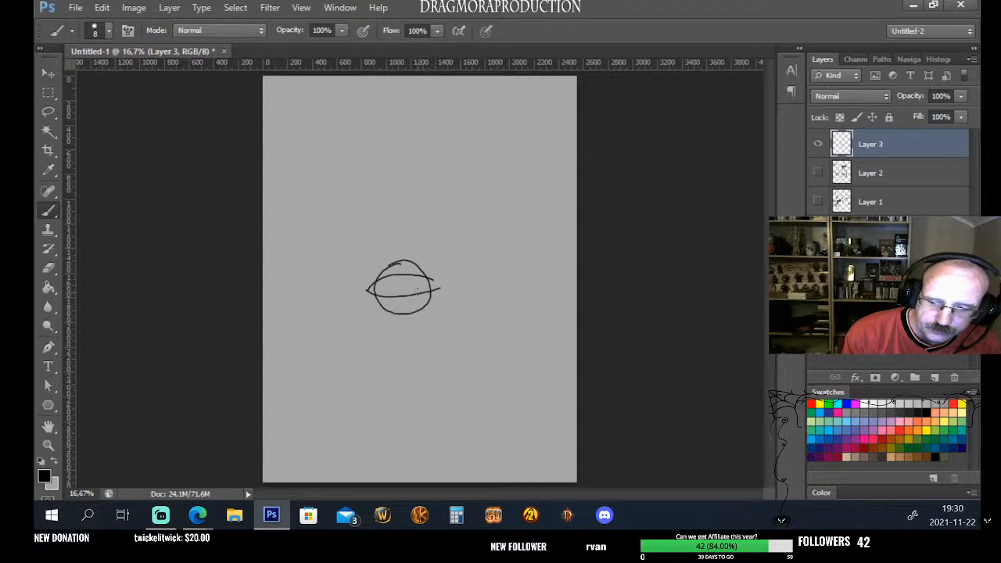
{"action": "key", "text": "ctrl+z"}
{"action": "mouse_move", "coordinate": [366, 290]}
{"action": "left_mouse_down"}
{"action": "mouse_move", "coordinate": [446, 294]}
{"action": "mouse_move", "coordinate": [435, 299]}
{"action": "left_mouse_up"}
{"action": "key", "text": "ctrl+z"}
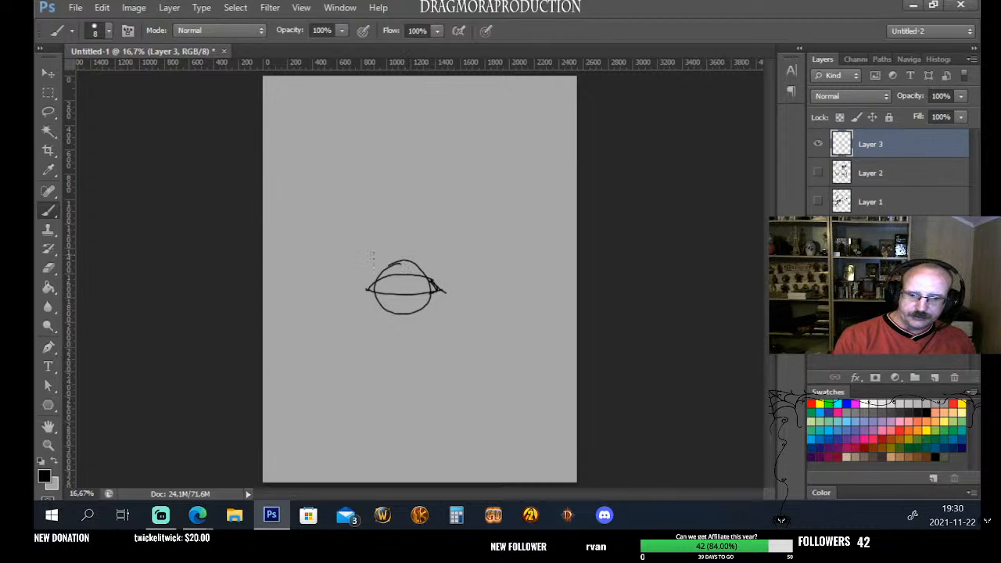
Sketch a thick, arched black eyebrow above the eye on Layer 3, filling it with dense hair strokes
{"action": "mouse_move", "coordinate": [396, 254]}
{"action": "left_mouse_down"}
{"action": "mouse_move", "coordinate": [363, 260]}
{"action": "mouse_move", "coordinate": [401, 251]}
{"action": "mouse_move", "coordinate": [430, 272]}
{"action": "left_mouse_up"}
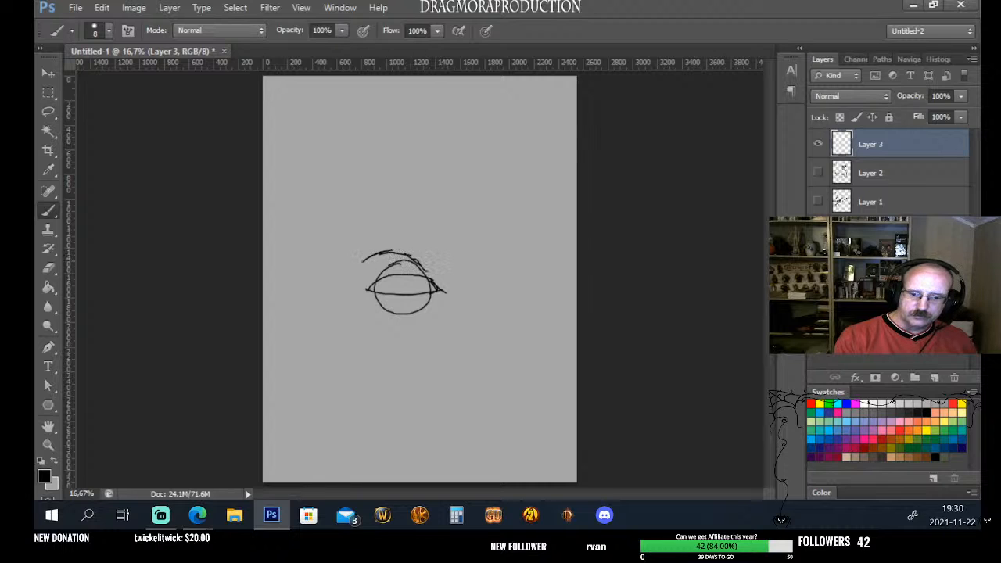
{"action": "left_click_drag", "start_coordinate": [364, 260], "coordinate": [382, 254]}
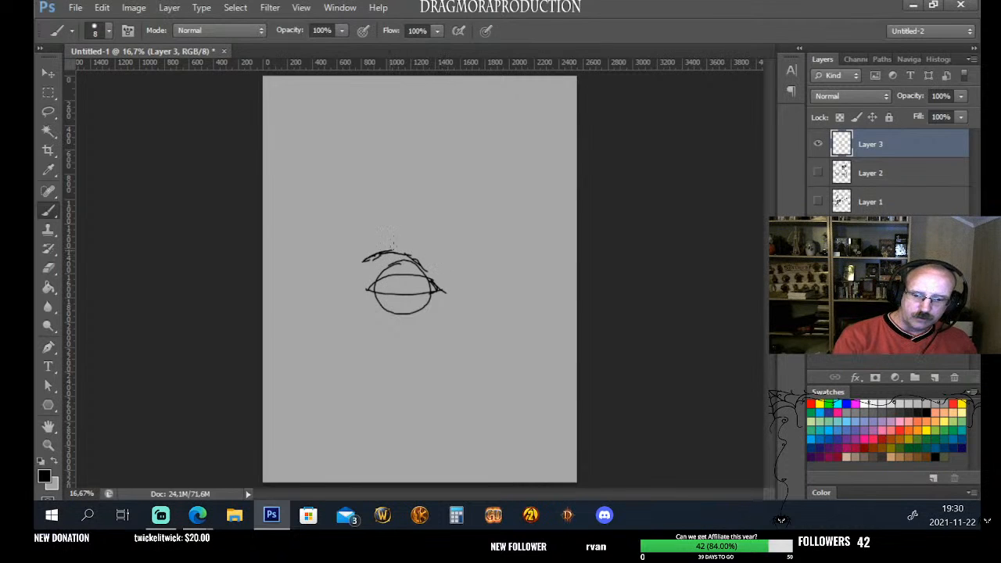
{"action": "mouse_move", "coordinate": [360, 255]}
{"action": "left_mouse_down"}
{"action": "mouse_move", "coordinate": [402, 240]}
{"action": "mouse_move", "coordinate": [439, 266]}
{"action": "mouse_move", "coordinate": [389, 249]}
{"action": "mouse_move", "coordinate": [357, 261]}
{"action": "mouse_move", "coordinate": [387, 254]}
{"action": "left_mouse_up"}
{"action": "mouse_move", "coordinate": [388, 248]}
{"action": "left_mouse_down"}
{"action": "mouse_move", "coordinate": [401, 241]}
{"action": "mouse_move", "coordinate": [440, 262]}
{"action": "left_mouse_up"}
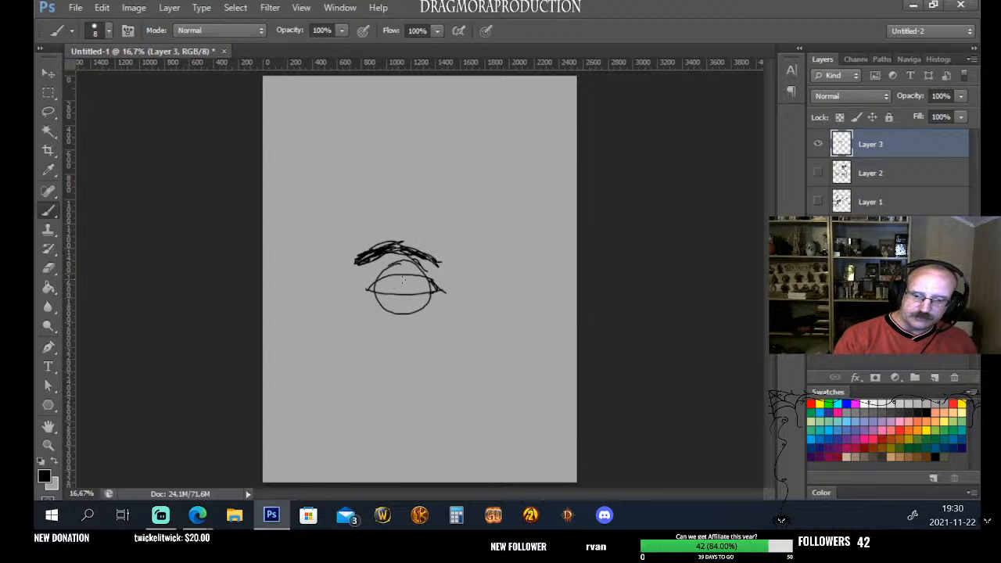
Draw the iris and dark pupil between the eyelids and shade the eyeball around them with light grey
{"action": "mouse_move", "coordinate": [394, 282]}
{"action": "left_mouse_down"}
{"action": "mouse_move", "coordinate": [404, 278]}
{"action": "mouse_move", "coordinate": [402, 294]}
{"action": "mouse_move", "coordinate": [404, 285]}
{"action": "left_mouse_up"}
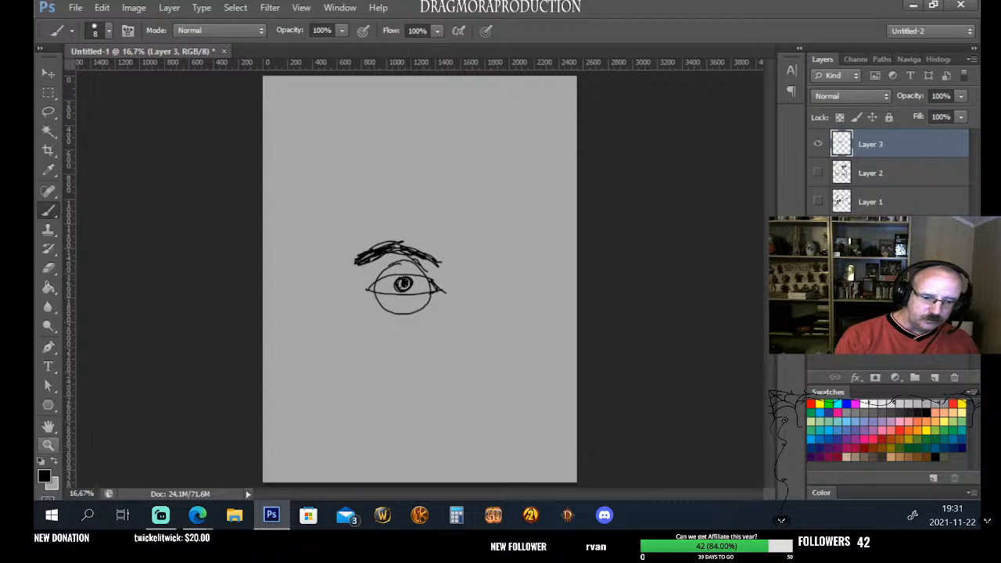
{"action": "left_click", "coordinate": [943, 403]}
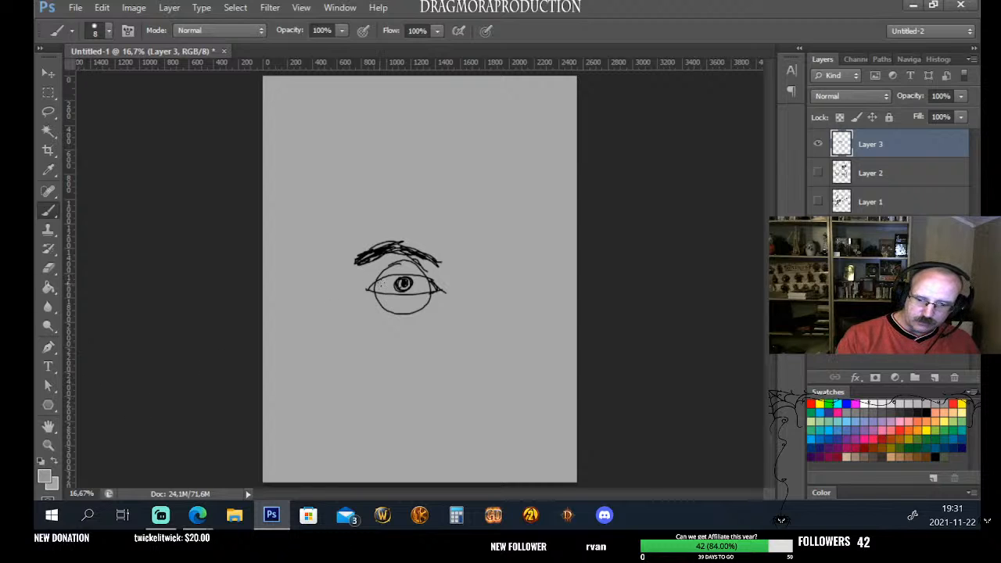
{"action": "mouse_move", "coordinate": [393, 283]}
{"action": "left_mouse_down"}
{"action": "mouse_move", "coordinate": [397, 291]}
{"action": "mouse_move", "coordinate": [416, 279]}
{"action": "left_mouse_up"}
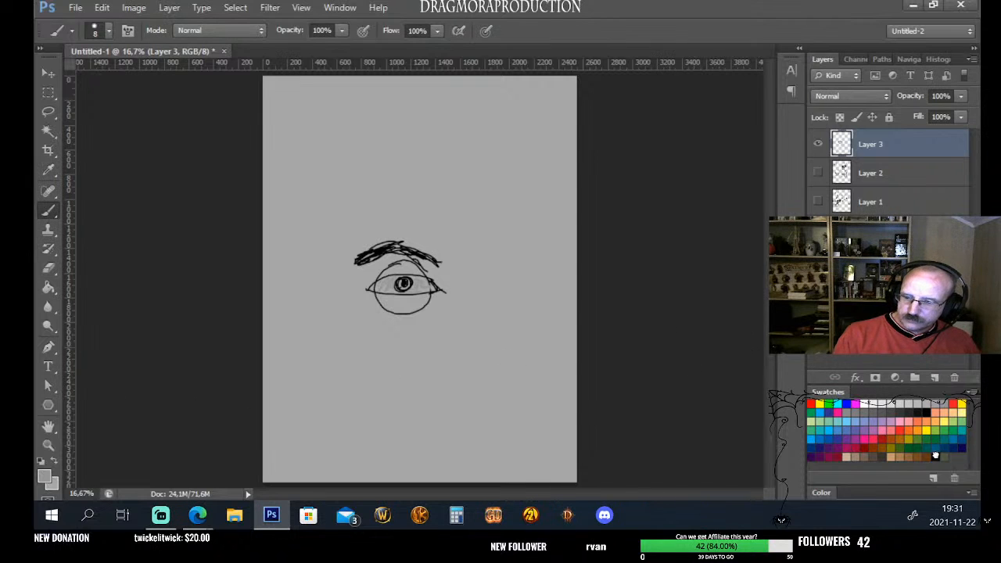
Add short black eyelashes along the upper and lower eyelid lines
{"action": "left_click", "coordinate": [938, 457]}
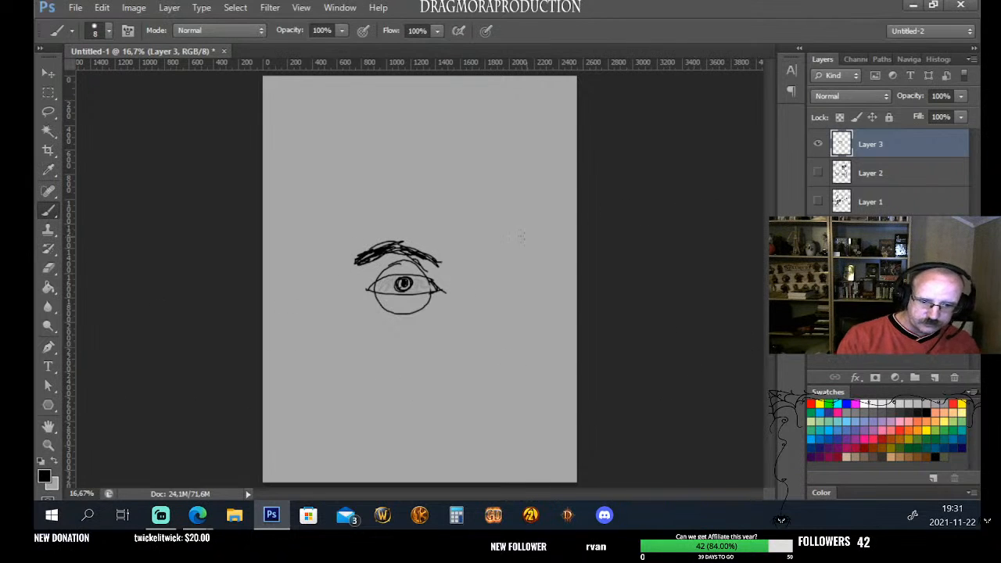
{"action": "mouse_move", "coordinate": [373, 284]}
{"action": "left_mouse_down"}
{"action": "mouse_move", "coordinate": [445, 266]}
{"action": "mouse_move", "coordinate": [366, 279]}
{"action": "mouse_move", "coordinate": [366, 288]}
{"action": "mouse_move", "coordinate": [395, 259]}
{"action": "mouse_move", "coordinate": [391, 274]}
{"action": "mouse_move", "coordinate": [399, 260]}
{"action": "mouse_move", "coordinate": [400, 271]}
{"action": "mouse_move", "coordinate": [433, 273]}
{"action": "left_mouse_up"}
{"action": "left_click_drag", "start_coordinate": [373, 292], "coordinate": [398, 298]}
{"action": "left_click_drag", "start_coordinate": [402, 290], "coordinate": [429, 296]}
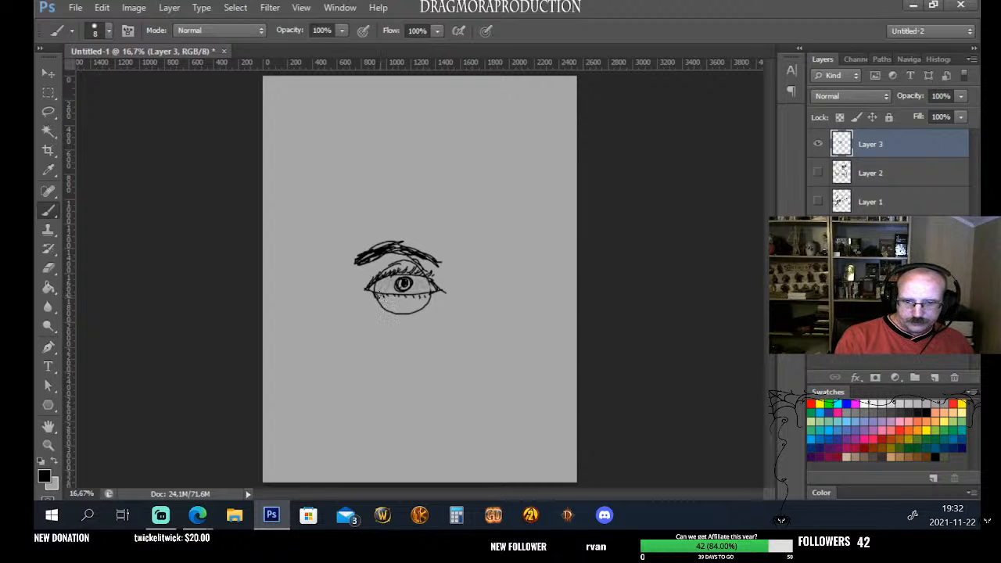
Thicken the lower lid line and build up the folds below and above the eye in black
{"action": "left_click_drag", "start_coordinate": [381, 296], "coordinate": [434, 294]}
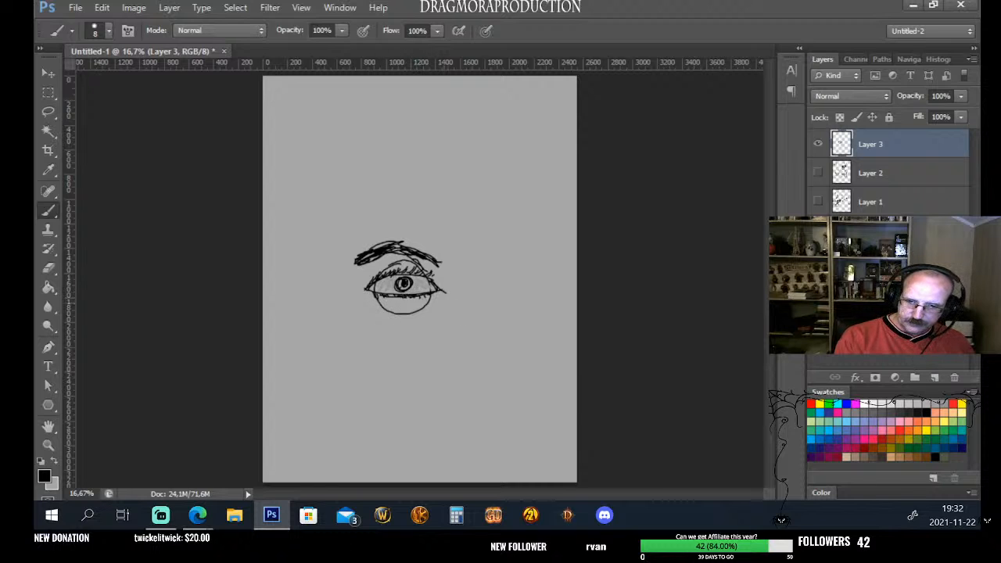
{"action": "mouse_move", "coordinate": [438, 290]}
{"action": "left_mouse_down"}
{"action": "mouse_move", "coordinate": [436, 314]}
{"action": "mouse_move", "coordinate": [403, 305]}
{"action": "mouse_move", "coordinate": [432, 314]}
{"action": "mouse_move", "coordinate": [423, 303]}
{"action": "mouse_move", "coordinate": [441, 293]}
{"action": "mouse_move", "coordinate": [381, 314]}
{"action": "mouse_move", "coordinate": [443, 293]}
{"action": "mouse_move", "coordinate": [363, 312]}
{"action": "mouse_move", "coordinate": [424, 312]}
{"action": "left_mouse_up"}
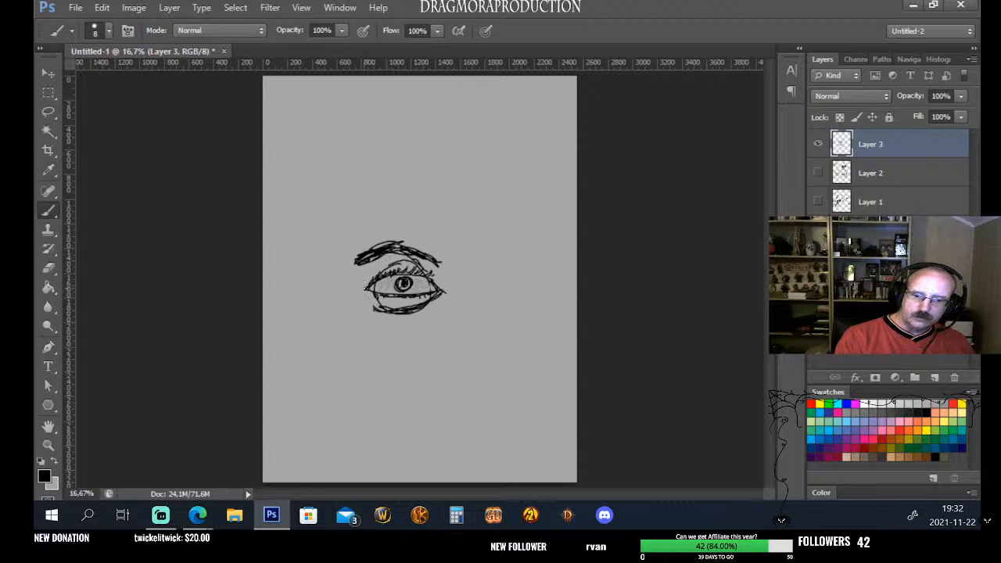
{"action": "mouse_move", "coordinate": [366, 289]}
{"action": "left_mouse_down"}
{"action": "mouse_move", "coordinate": [397, 261]}
{"action": "mouse_move", "coordinate": [420, 264]}
{"action": "left_mouse_up"}
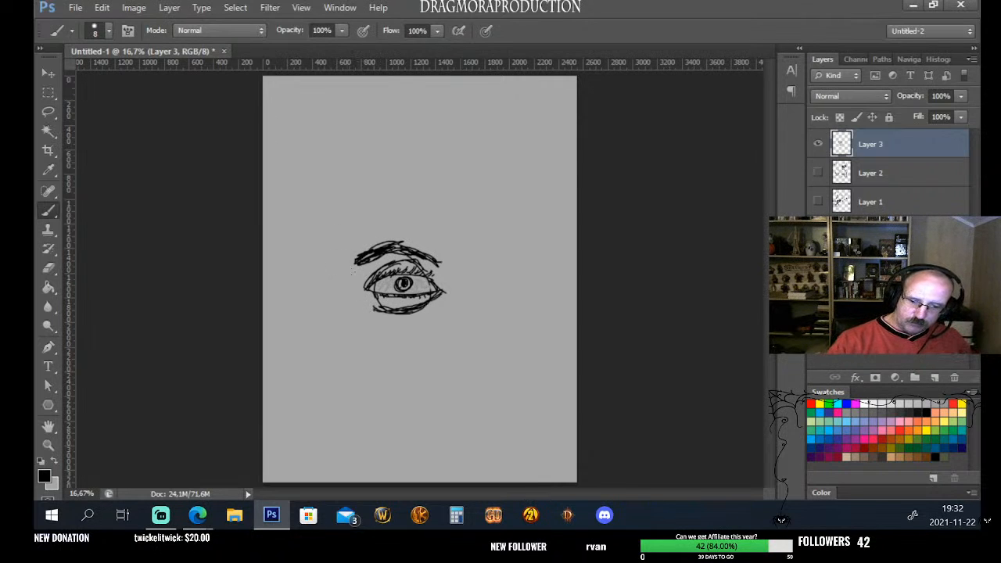
Sketch the face contour beside the eye, running from the inner end of the eyebrow down to the cheek
{"action": "left_click_drag", "start_coordinate": [354, 258], "coordinate": [360, 316]}
{"action": "left_click_drag", "start_coordinate": [352, 265], "coordinate": [363, 307]}
{"action": "left_click_drag", "start_coordinate": [359, 286], "coordinate": [359, 314]}
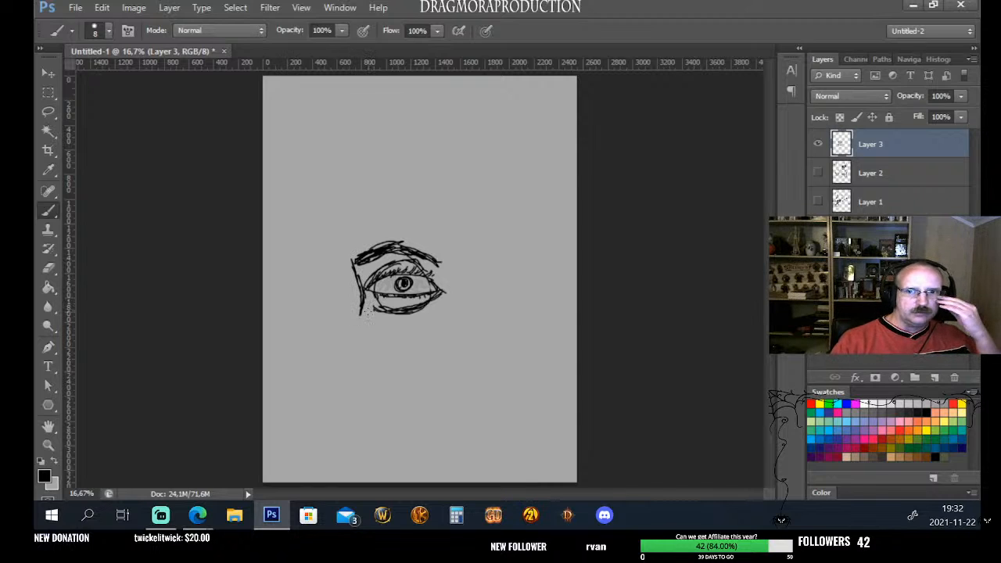
{"action": "mouse_move", "coordinate": [363, 294]}
{"action": "left_mouse_down"}
{"action": "mouse_move", "coordinate": [356, 317]}
{"action": "mouse_move", "coordinate": [371, 345]}
{"action": "left_mouse_up"}
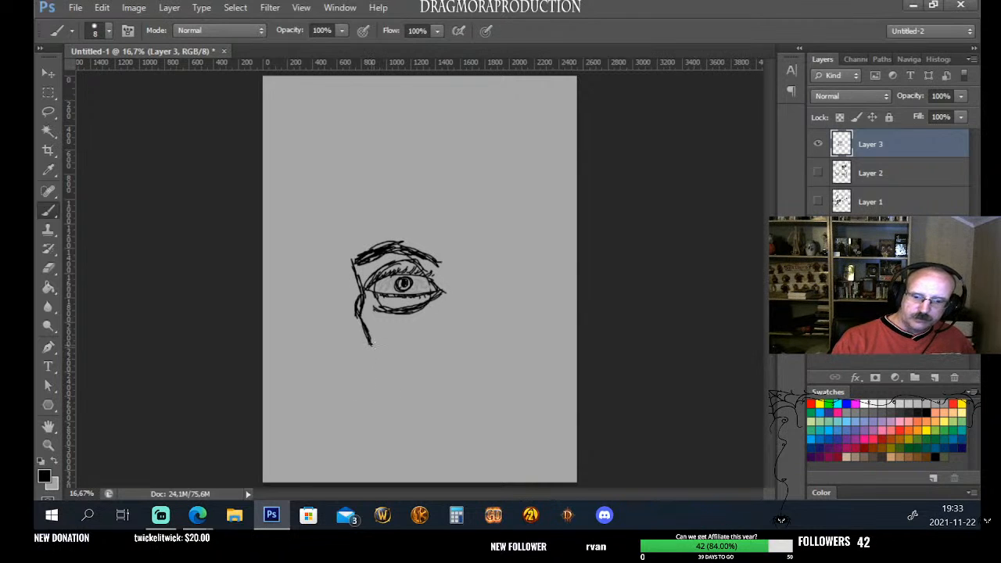
{"action": "left_click_drag", "start_coordinate": [369, 343], "coordinate": [380, 346]}
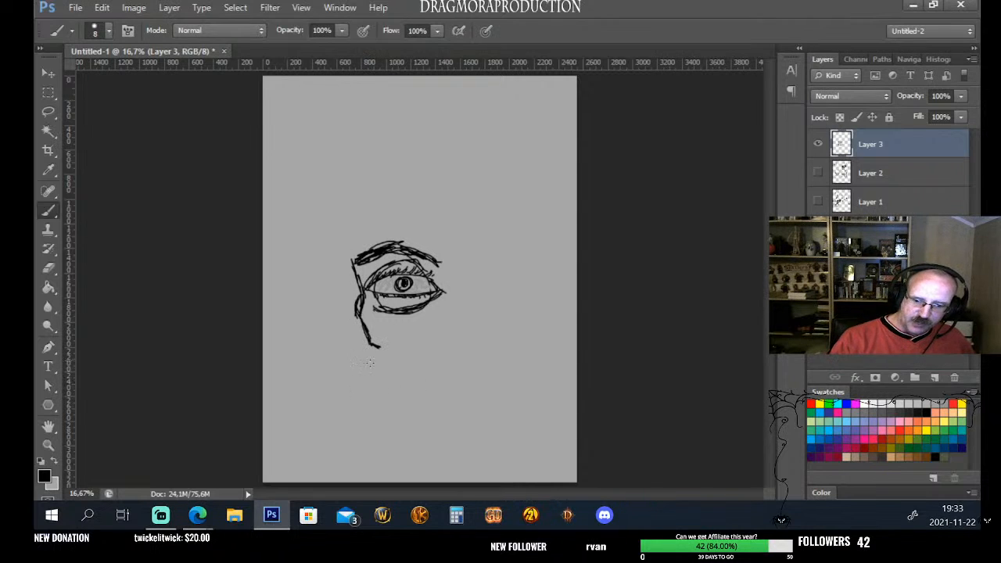
Draw an angular jaw outline below the eye with a second parallel contour inside it
{"action": "mouse_move", "coordinate": [370, 345]}
{"action": "left_mouse_down"}
{"action": "mouse_move", "coordinate": [371, 373]}
{"action": "mouse_move", "coordinate": [386, 391]}
{"action": "mouse_move", "coordinate": [445, 393]}
{"action": "mouse_move", "coordinate": [473, 366]}
{"action": "mouse_move", "coordinate": [471, 338]}
{"action": "left_mouse_up"}
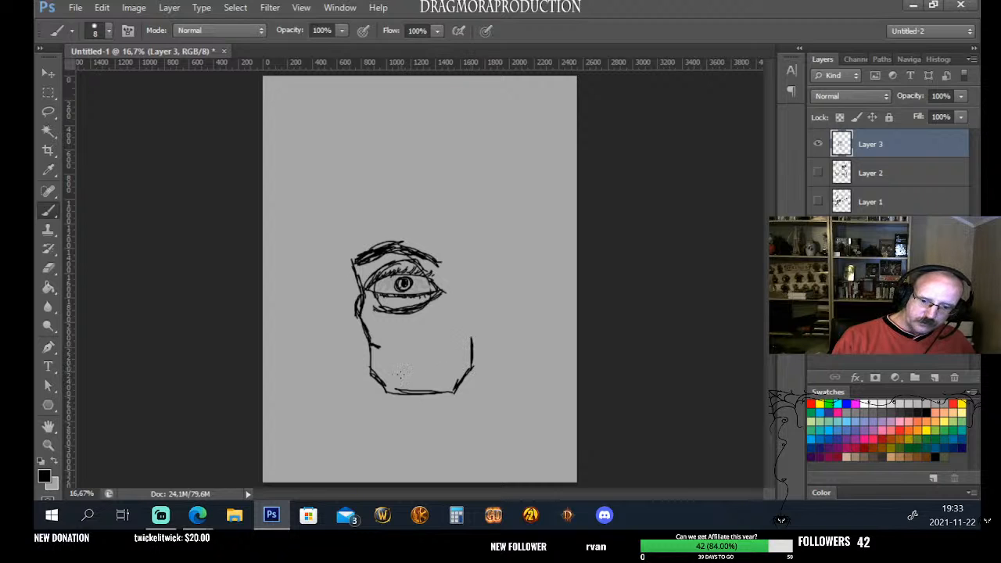
{"action": "left_click_drag", "start_coordinate": [385, 350], "coordinate": [385, 364]}
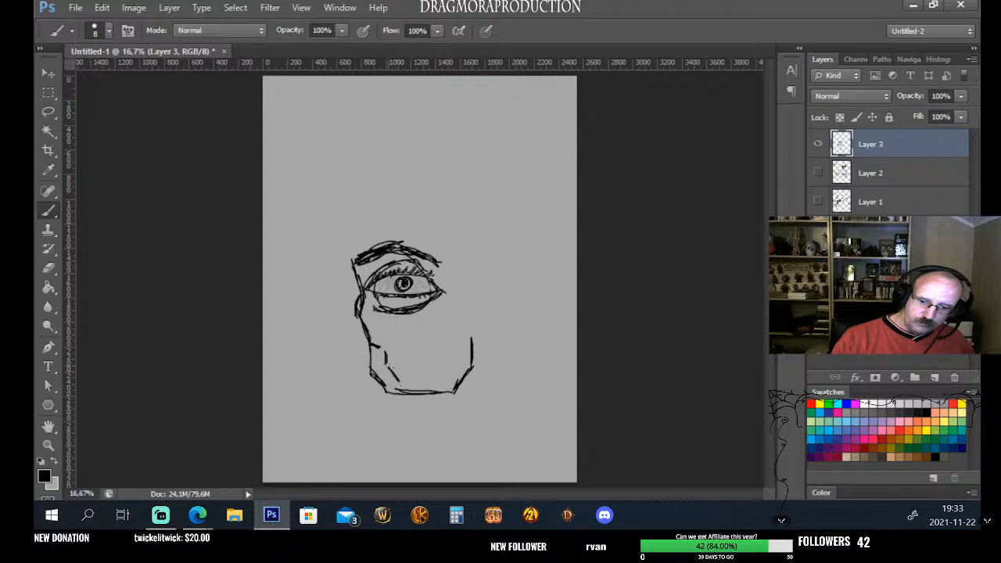
{"action": "mouse_move", "coordinate": [395, 381]}
{"action": "left_mouse_down"}
{"action": "mouse_move", "coordinate": [467, 371]}
{"action": "mouse_move", "coordinate": [447, 377]}
{"action": "mouse_move", "coordinate": [468, 333]}
{"action": "left_mouse_up"}
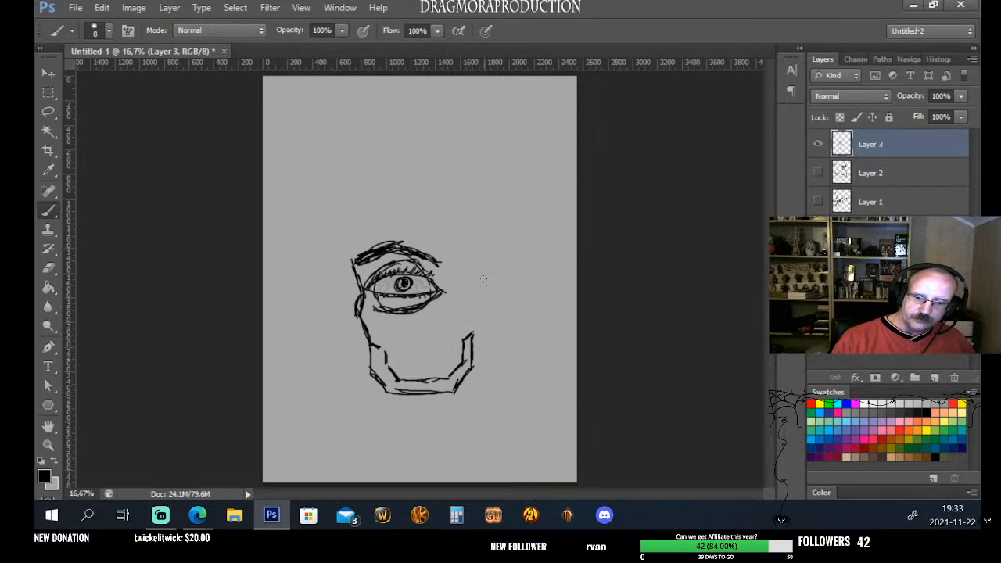
Draw a hooked cheek line from the outer eye corner towards the jaw and add jagged teeth inside the jaw
{"action": "mouse_move", "coordinate": [435, 296]}
{"action": "left_mouse_down"}
{"action": "mouse_move", "coordinate": [421, 334]}
{"action": "mouse_move", "coordinate": [434, 334]}
{"action": "mouse_move", "coordinate": [437, 365]}
{"action": "mouse_move", "coordinate": [446, 330]}
{"action": "mouse_move", "coordinate": [442, 342]}
{"action": "mouse_move", "coordinate": [438, 332]}
{"action": "mouse_move", "coordinate": [452, 336]}
{"action": "mouse_move", "coordinate": [443, 335]}
{"action": "mouse_move", "coordinate": [460, 325]}
{"action": "mouse_move", "coordinate": [429, 322]}
{"action": "mouse_move", "coordinate": [456, 330]}
{"action": "mouse_move", "coordinate": [428, 334]}
{"action": "mouse_move", "coordinate": [454, 329]}
{"action": "mouse_move", "coordinate": [426, 328]}
{"action": "mouse_move", "coordinate": [438, 322]}
{"action": "mouse_move", "coordinate": [427, 330]}
{"action": "mouse_move", "coordinate": [458, 330]}
{"action": "mouse_move", "coordinate": [423, 331]}
{"action": "left_mouse_up"}
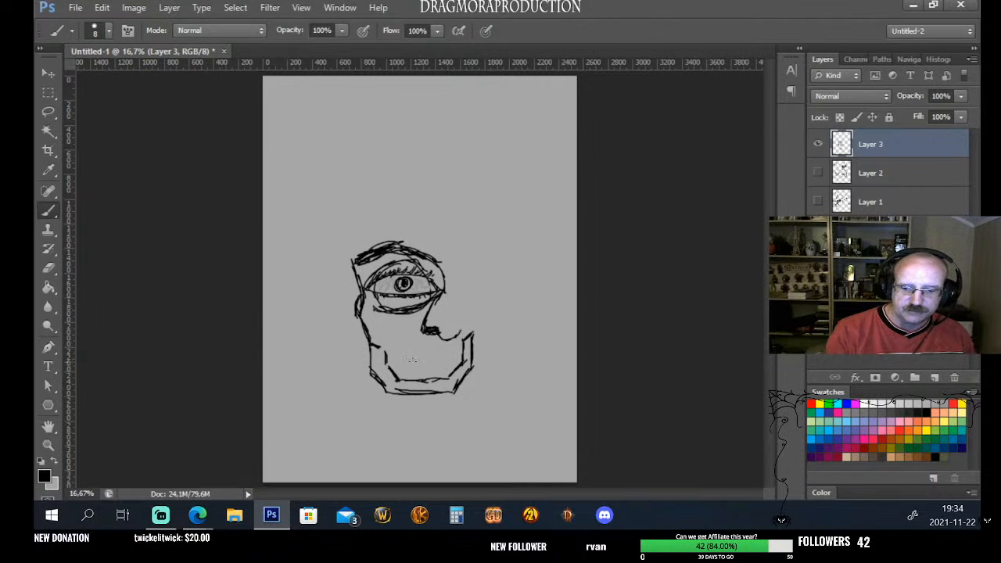
{"action": "mouse_move", "coordinate": [391, 344]}
{"action": "left_mouse_down"}
{"action": "mouse_move", "coordinate": [417, 365]}
{"action": "mouse_move", "coordinate": [405, 356]}
{"action": "mouse_move", "coordinate": [398, 381]}
{"action": "mouse_move", "coordinate": [430, 358]}
{"action": "mouse_move", "coordinate": [415, 368]}
{"action": "mouse_move", "coordinate": [422, 381]}
{"action": "mouse_move", "coordinate": [460, 368]}
{"action": "left_mouse_up"}
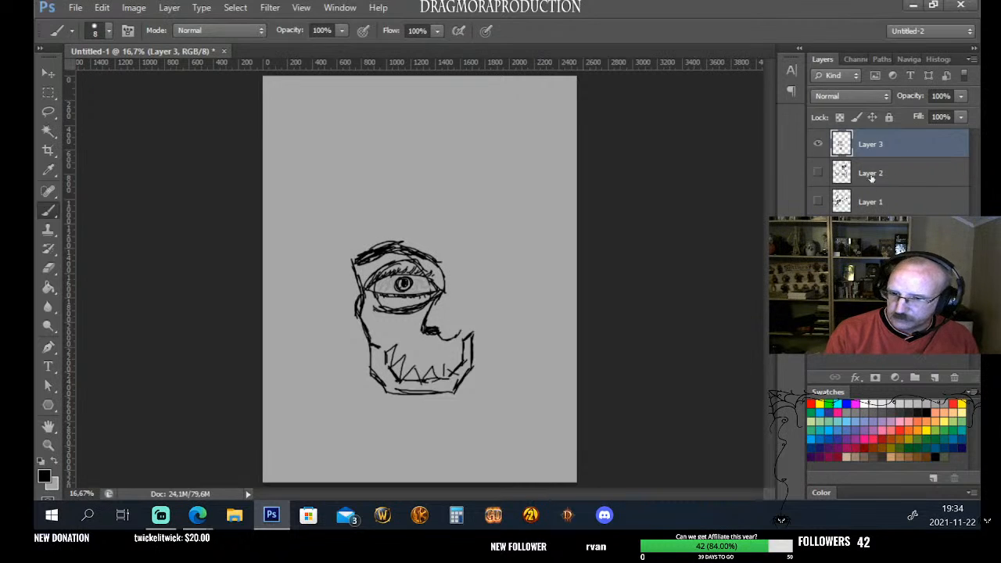
Delete Layer 3 and show the head and skull sketches on Layer 2 while keeping Layer 1 hidden
{"action": "left_click_drag", "start_coordinate": [875, 148], "coordinate": [955, 378]}
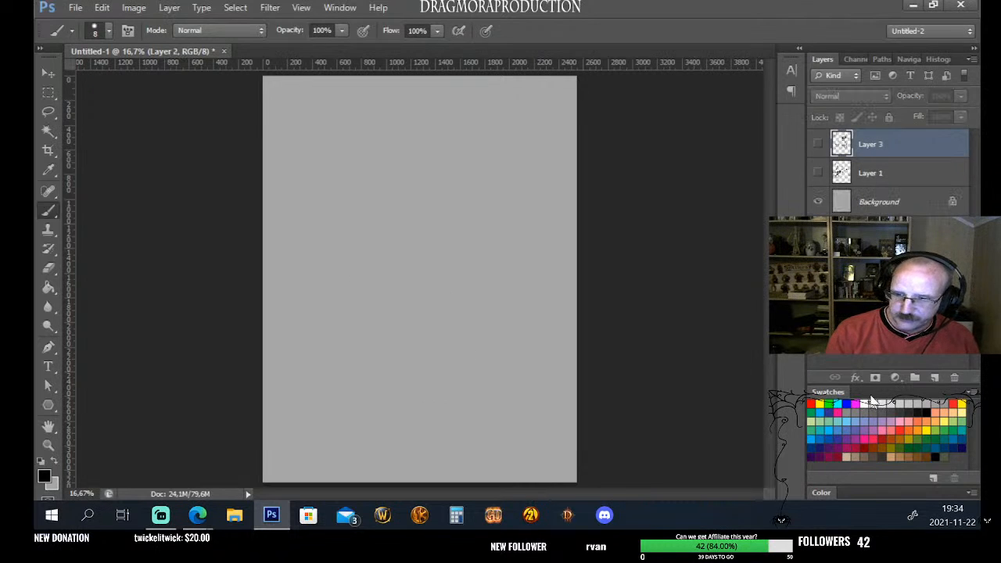
{"action": "left_click", "coordinate": [820, 172]}
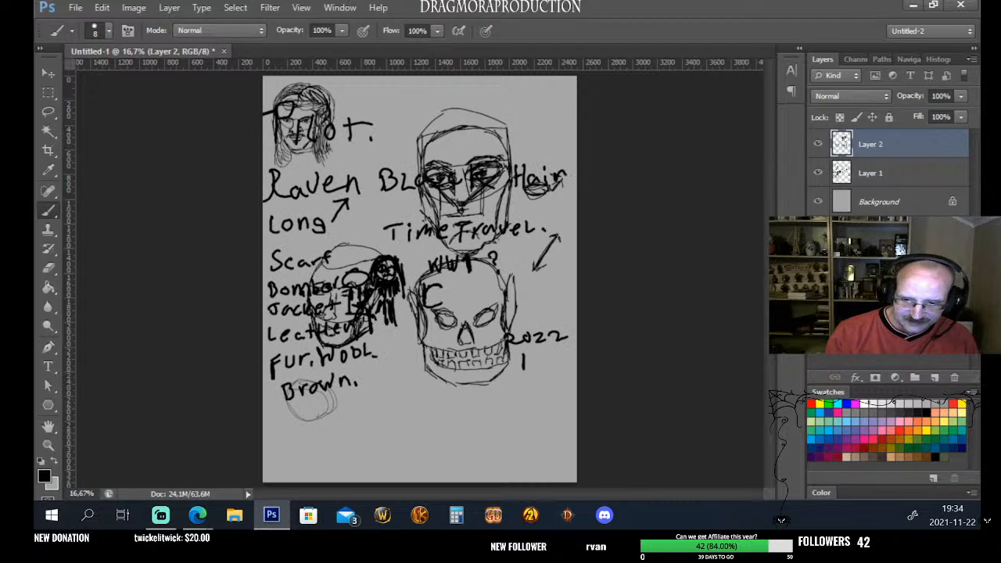
{"action": "left_click", "coordinate": [818, 173]}
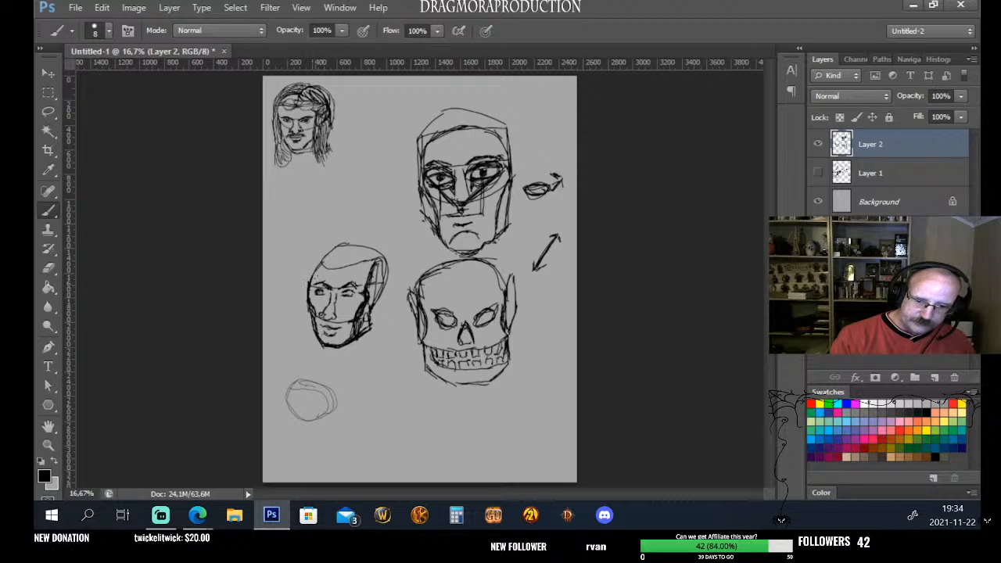
Darken the eyes of the tilted head on Layer 2 with the 8 px black brush
{"action": "left_click_drag", "start_coordinate": [316, 268], "coordinate": [337, 250]}
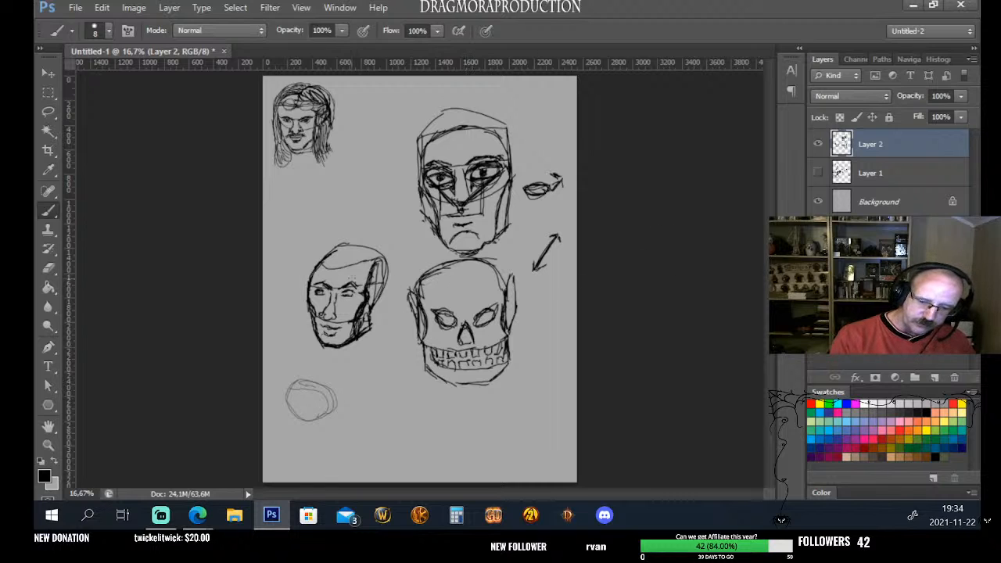
{"action": "left_click_drag", "start_coordinate": [346, 294], "coordinate": [350, 294]}
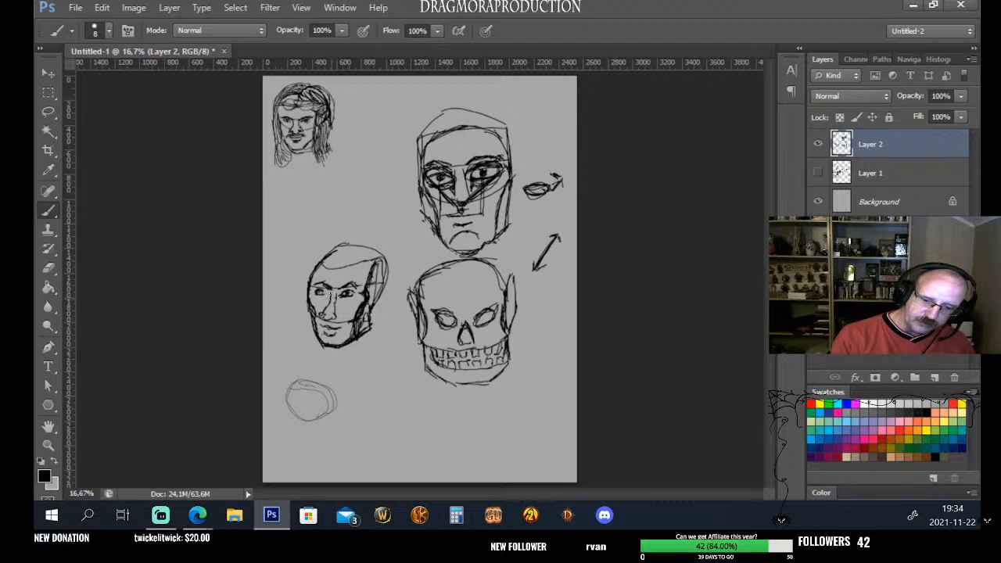
{"action": "left_click_drag", "start_coordinate": [317, 291], "coordinate": [319, 293]}
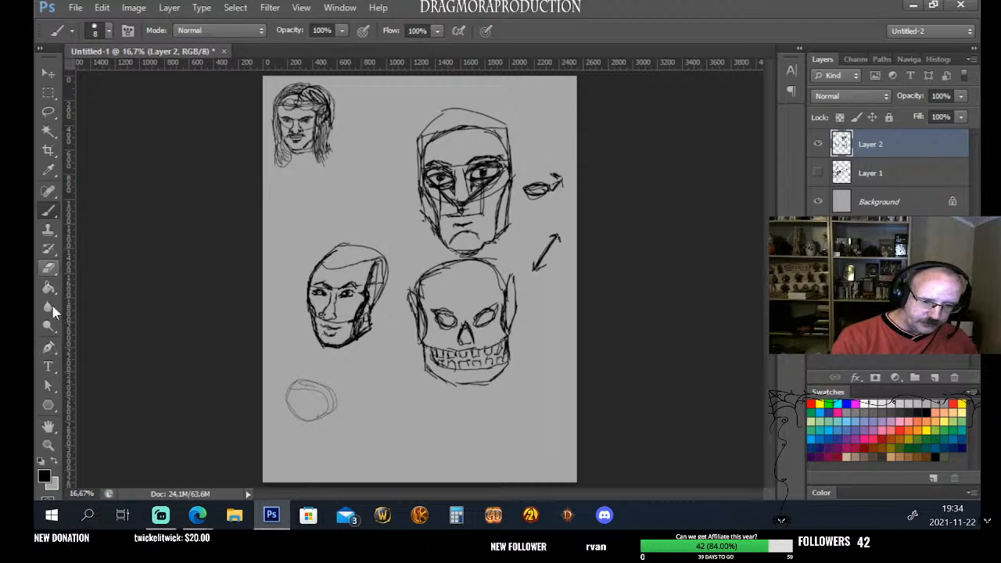
Set the brush size to 4 px and add fine nose lines, a moustache and a chin beard to the tilted head
{"action": "left_click", "coordinate": [48, 271]}
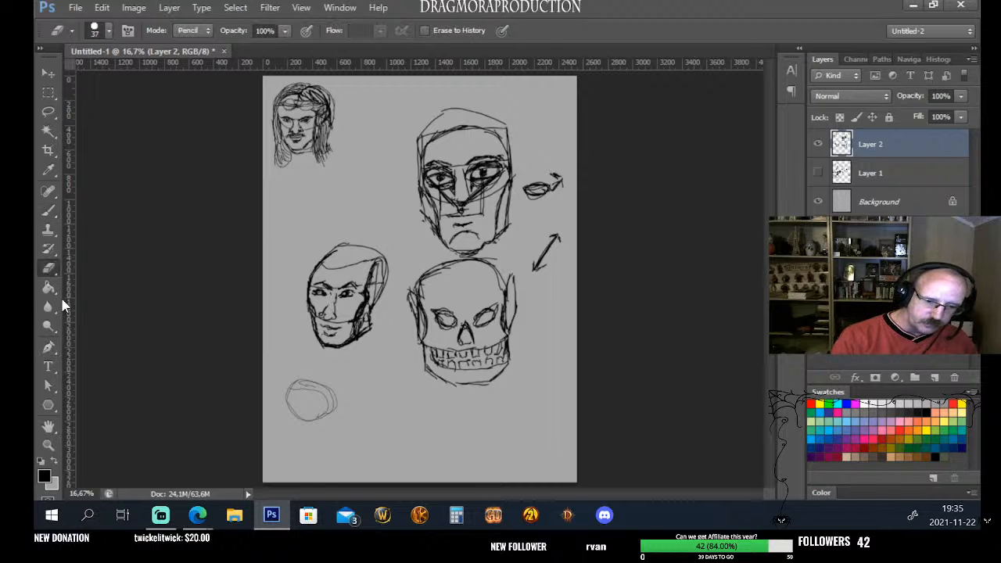
{"action": "left_click", "coordinate": [50, 211]}
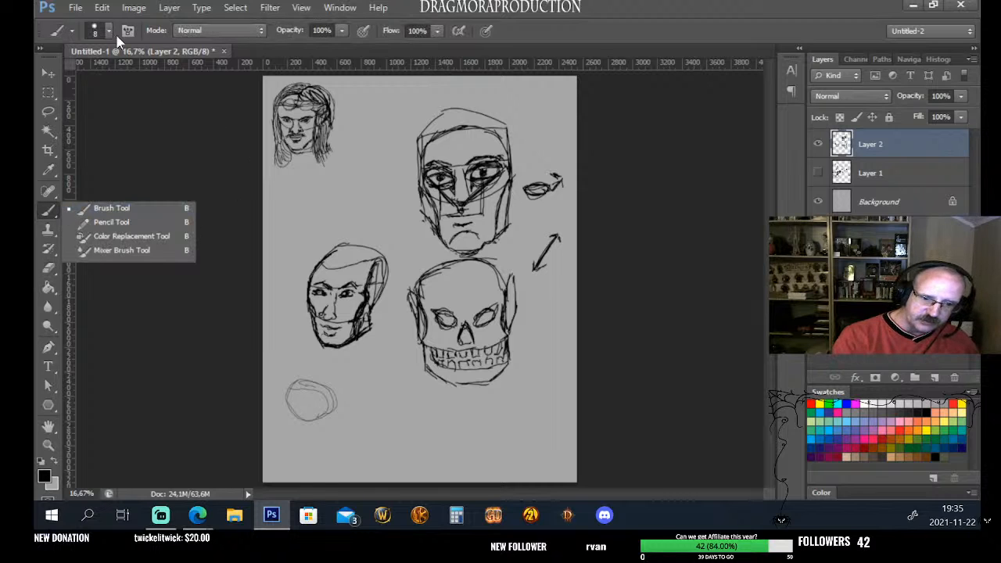
{"action": "left_click", "coordinate": [109, 34]}
{"action": "left_click", "coordinate": [62, 79]}
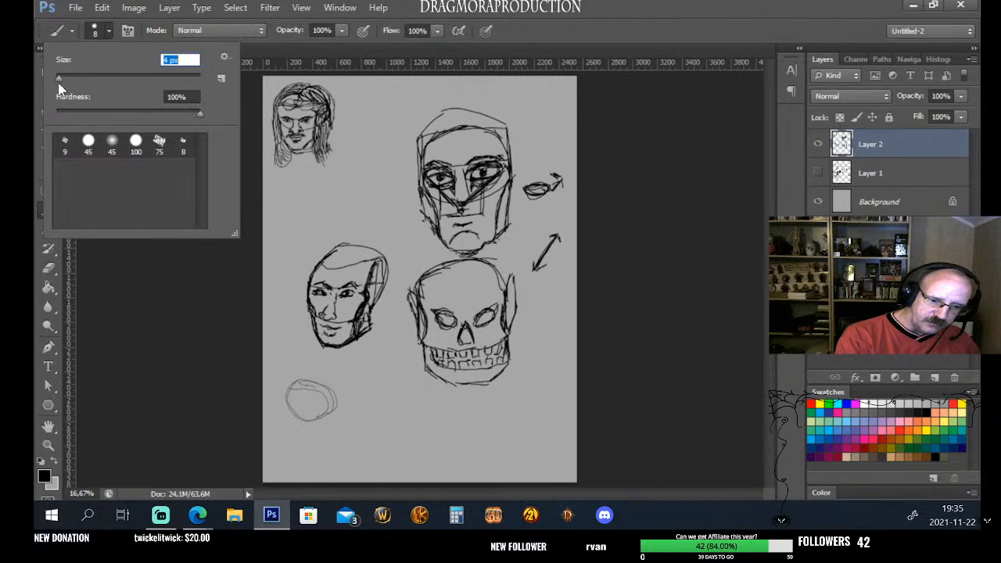
{"action": "left_click", "coordinate": [202, 389]}
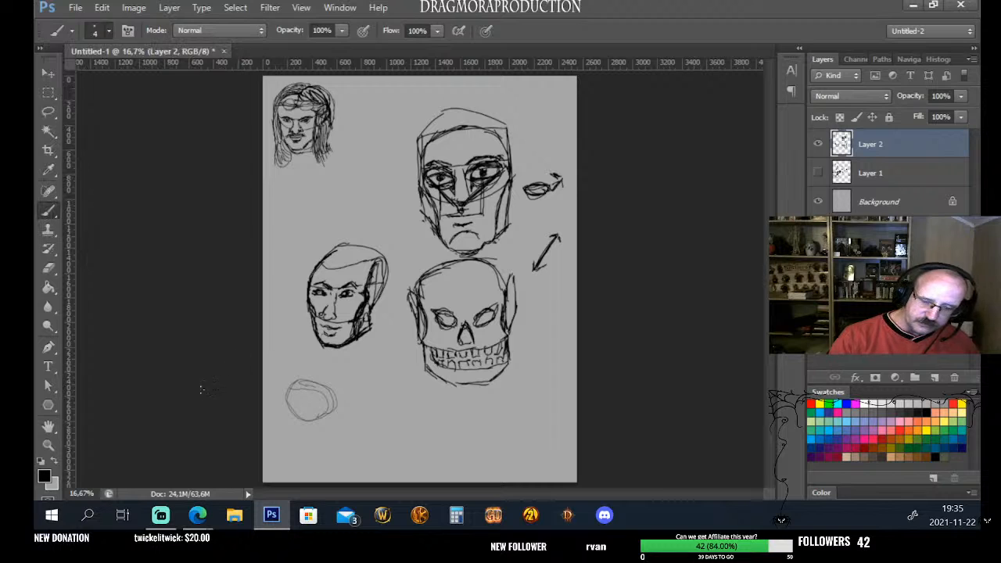
{"action": "left_click_drag", "start_coordinate": [329, 289], "coordinate": [330, 306]}
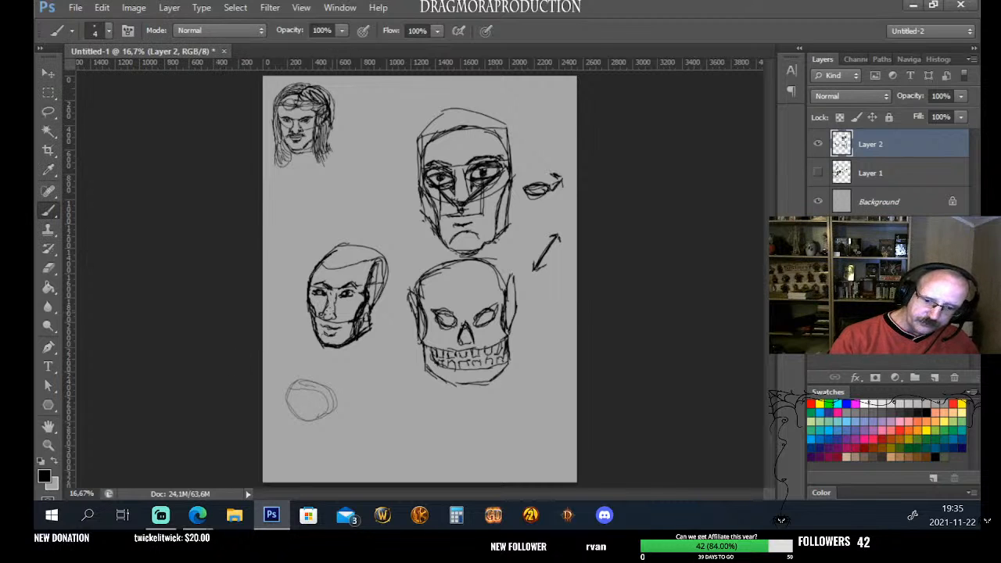
{"action": "left_click_drag", "start_coordinate": [330, 315], "coordinate": [336, 319]}
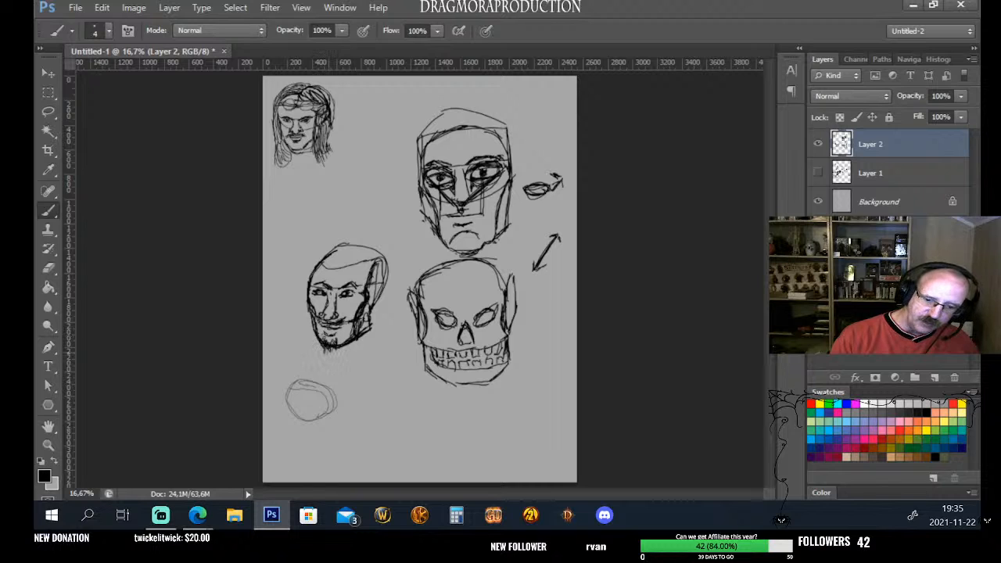
{"action": "left_click_drag", "start_coordinate": [323, 349], "coordinate": [337, 357]}
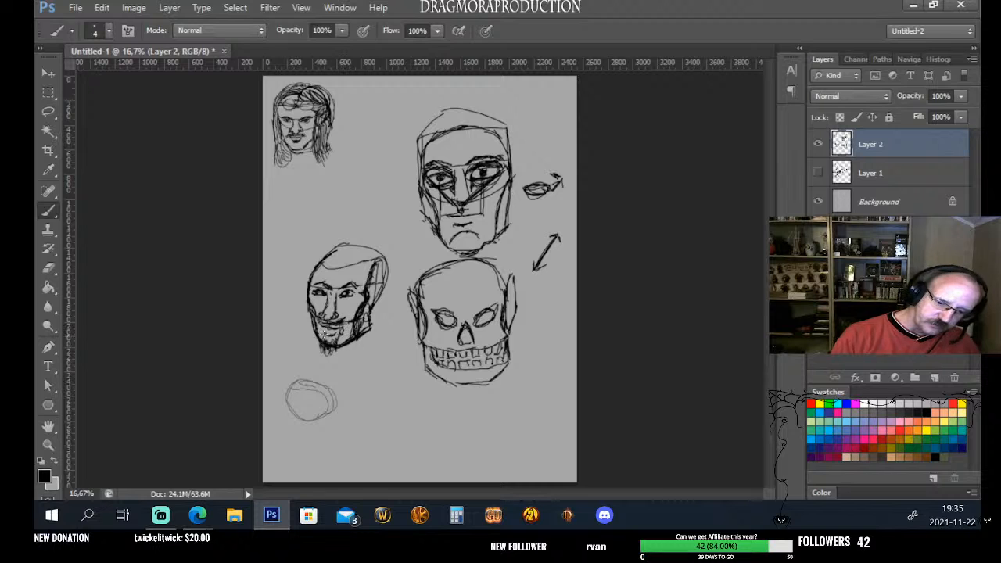
{"action": "mouse_move", "coordinate": [316, 316]}
{"action": "left_mouse_down"}
{"action": "mouse_move", "coordinate": [325, 333]}
{"action": "mouse_move", "coordinate": [344, 319]}
{"action": "left_mouse_up"}
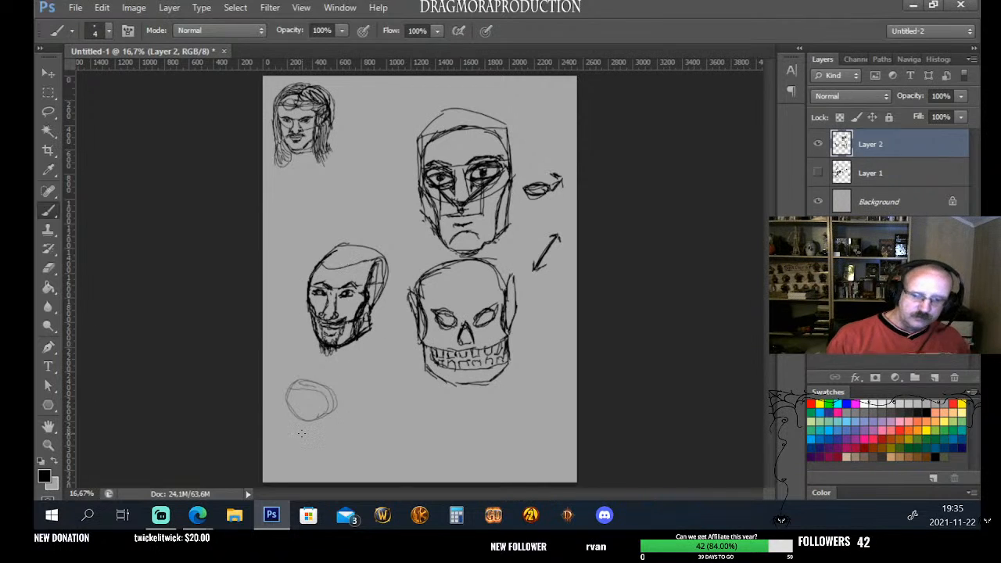
Erase the beard strokes hanging below the tilted head's chin with the 37 px eraser
{"action": "left_click", "coordinate": [48, 269]}
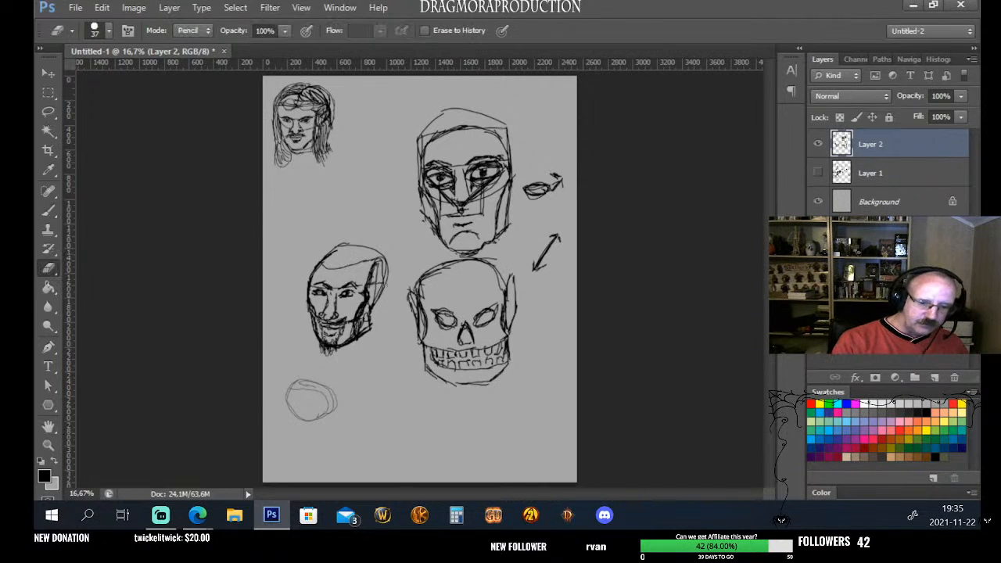
{"action": "mouse_move", "coordinate": [321, 349]}
{"action": "left_mouse_down"}
{"action": "mouse_move", "coordinate": [335, 355]}
{"action": "mouse_move", "coordinate": [319, 350]}
{"action": "mouse_move", "coordinate": [332, 342]}
{"action": "left_mouse_up"}
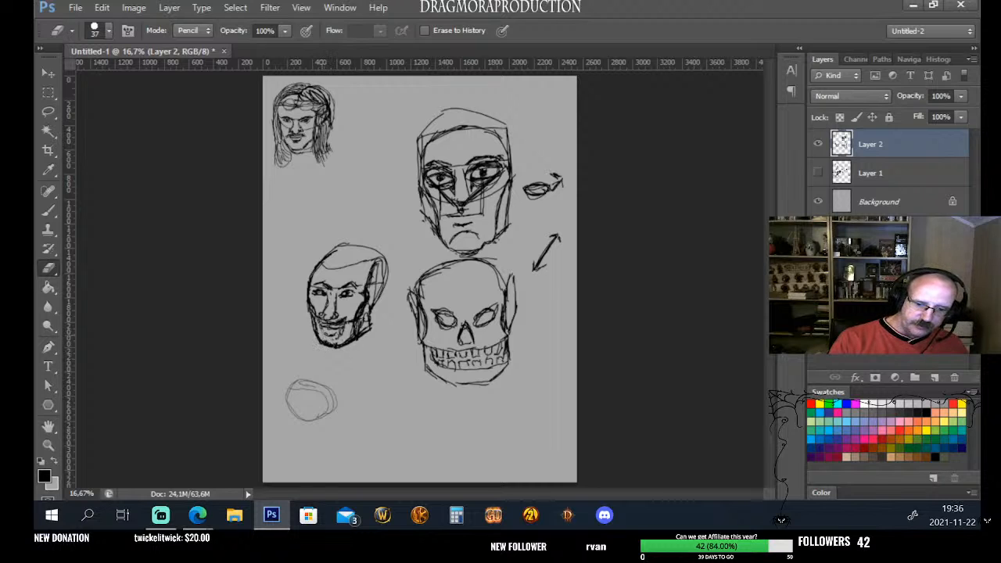
Erase the last stray chin stroke, and draw the neck and shoulder lines beneath the tilted head with the 4 px brush
{"action": "left_click_drag", "start_coordinate": [342, 330], "coordinate": [338, 337]}
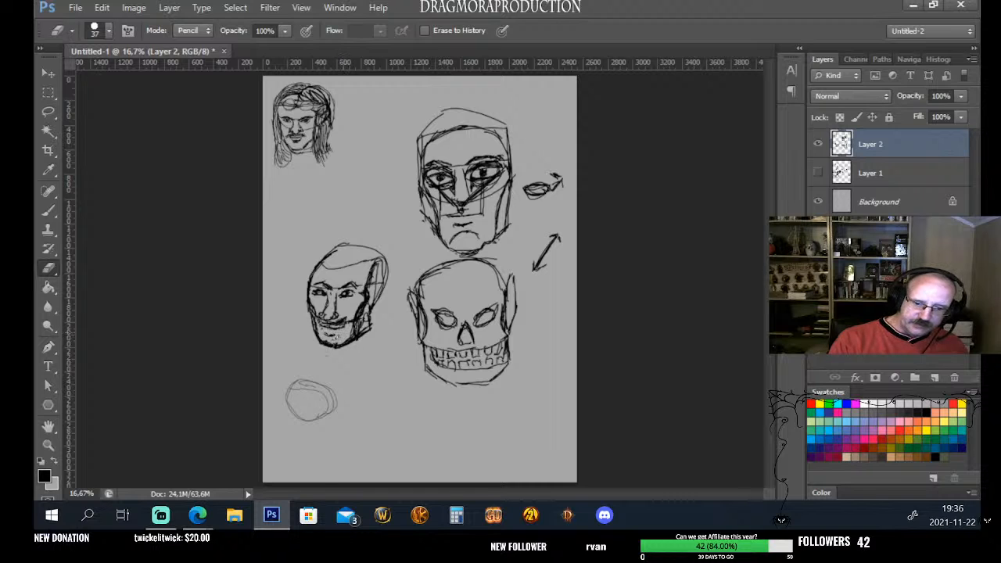
{"action": "left_click", "coordinate": [48, 209]}
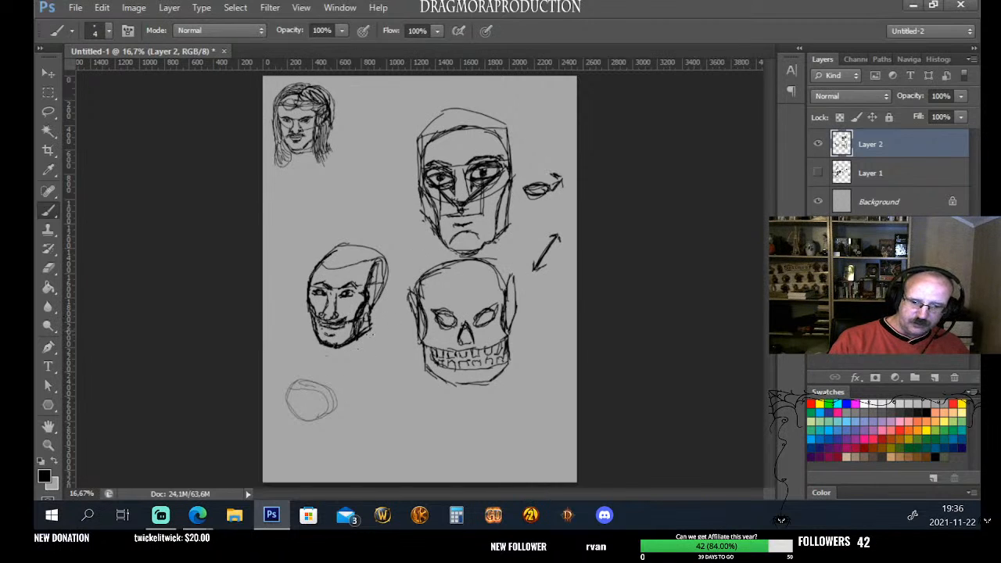
{"action": "mouse_move", "coordinate": [359, 338]}
{"action": "left_mouse_down"}
{"action": "mouse_move", "coordinate": [412, 302]}
{"action": "mouse_move", "coordinate": [400, 319]}
{"action": "left_mouse_up"}
{"action": "mouse_move", "coordinate": [363, 351]}
{"action": "left_mouse_down"}
{"action": "mouse_move", "coordinate": [394, 327]}
{"action": "mouse_move", "coordinate": [337, 358]}
{"action": "mouse_move", "coordinate": [387, 335]}
{"action": "left_mouse_up"}
{"action": "mouse_move", "coordinate": [341, 359]}
{"action": "left_mouse_down"}
{"action": "mouse_move", "coordinate": [353, 352]}
{"action": "mouse_move", "coordinate": [318, 341]}
{"action": "left_mouse_up"}
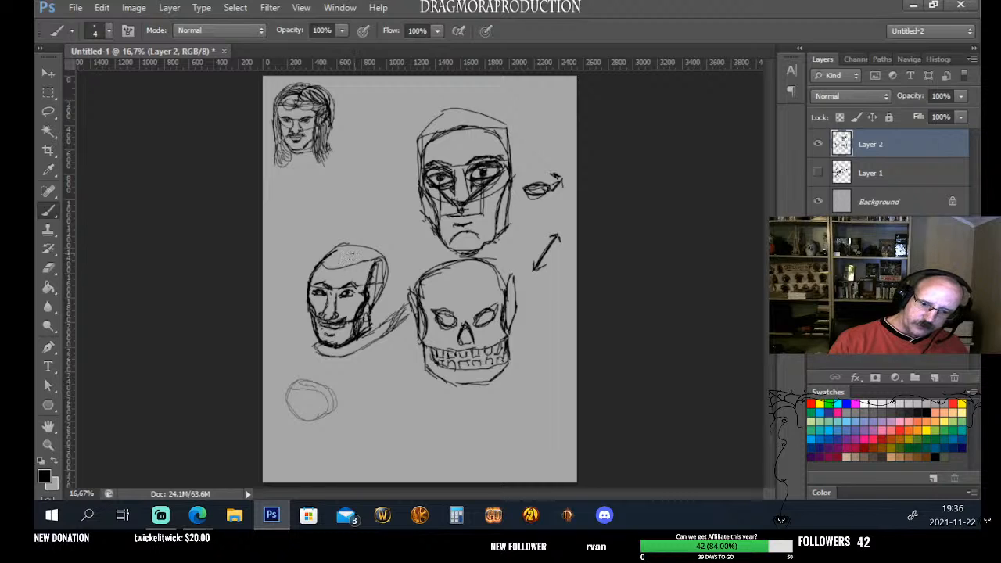
Draw long hair strands from the forehead down the right side of the tilted head, past the jaw to the shoulder
{"action": "mouse_move", "coordinate": [344, 264]}
{"action": "left_mouse_down"}
{"action": "mouse_move", "coordinate": [374, 280]}
{"action": "mouse_move", "coordinate": [387, 301]}
{"action": "mouse_move", "coordinate": [372, 330]}
{"action": "left_mouse_up"}
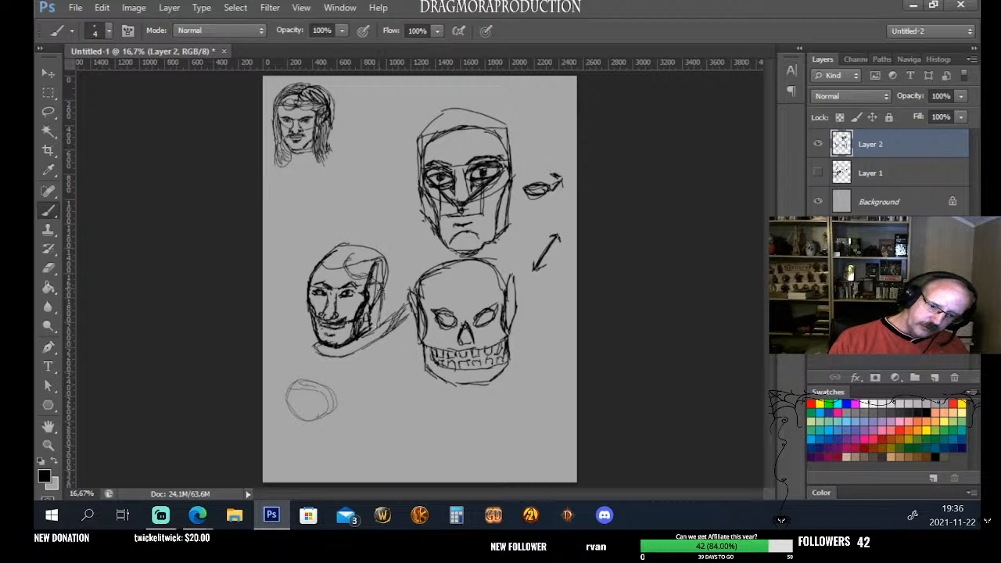
{"action": "left_click_drag", "start_coordinate": [382, 295], "coordinate": [366, 373]}
{"action": "left_click_drag", "start_coordinate": [373, 335], "coordinate": [375, 364]}
{"action": "mouse_move", "coordinate": [376, 310]}
{"action": "left_mouse_down"}
{"action": "mouse_move", "coordinate": [377, 360]}
{"action": "mouse_move", "coordinate": [383, 351]}
{"action": "left_mouse_up"}
{"action": "mouse_move", "coordinate": [390, 287]}
{"action": "left_mouse_down"}
{"action": "mouse_move", "coordinate": [385, 336]}
{"action": "mouse_move", "coordinate": [381, 299]}
{"action": "left_mouse_up"}
{"action": "mouse_move", "coordinate": [352, 259]}
{"action": "left_mouse_down"}
{"action": "mouse_move", "coordinate": [385, 250]}
{"action": "mouse_move", "coordinate": [361, 252]}
{"action": "mouse_move", "coordinate": [379, 252]}
{"action": "mouse_move", "coordinate": [387, 277]}
{"action": "left_mouse_up"}
{"action": "left_click_drag", "start_coordinate": [393, 268], "coordinate": [377, 319]}
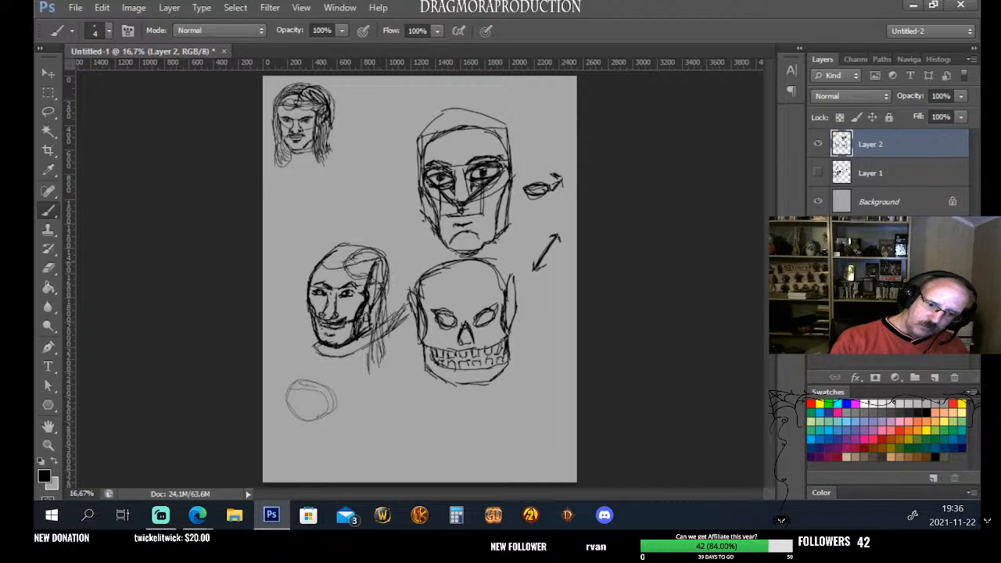
Draw long hair strands from the parting down the left side of the tilted head to below the chin
{"action": "mouse_move", "coordinate": [344, 264]}
{"action": "left_mouse_down"}
{"action": "mouse_move", "coordinate": [320, 262]}
{"action": "mouse_move", "coordinate": [307, 285]}
{"action": "mouse_move", "coordinate": [308, 362]}
{"action": "left_mouse_up"}
{"action": "mouse_move", "coordinate": [309, 309]}
{"action": "left_mouse_down"}
{"action": "mouse_move", "coordinate": [306, 366]}
{"action": "mouse_move", "coordinate": [302, 339]}
{"action": "left_mouse_up"}
{"action": "left_click_drag", "start_coordinate": [305, 272], "coordinate": [302, 319]}
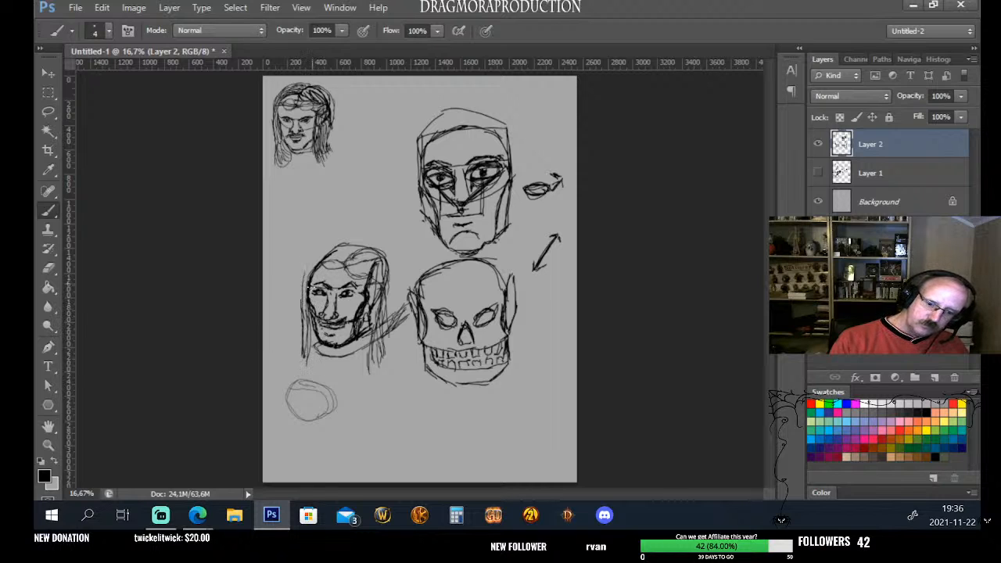
{"action": "mouse_move", "coordinate": [315, 255]}
{"action": "left_mouse_down"}
{"action": "mouse_move", "coordinate": [309, 293]}
{"action": "mouse_move", "coordinate": [310, 269]}
{"action": "left_mouse_up"}
{"action": "left_click_drag", "start_coordinate": [313, 266], "coordinate": [302, 304]}
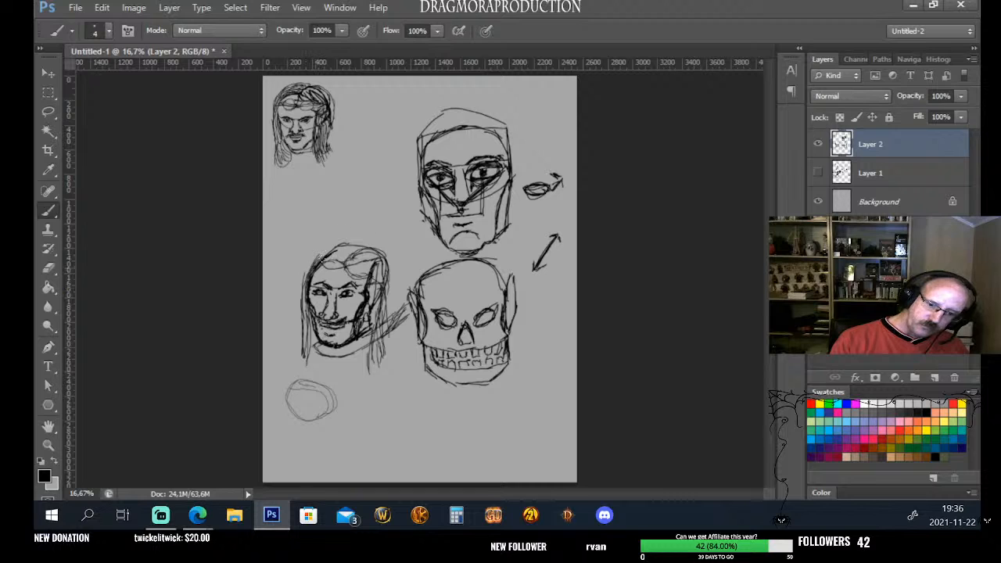
Thicken the hair over the tilted head's crown and right side, and add fine lines across the forehead
{"action": "mouse_move", "coordinate": [316, 264]}
{"action": "left_mouse_down"}
{"action": "mouse_move", "coordinate": [338, 236]}
{"action": "mouse_move", "coordinate": [341, 254]}
{"action": "mouse_move", "coordinate": [360, 234]}
{"action": "mouse_move", "coordinate": [311, 271]}
{"action": "left_mouse_up"}
{"action": "mouse_move", "coordinate": [315, 258]}
{"action": "left_mouse_down"}
{"action": "mouse_move", "coordinate": [305, 284]}
{"action": "mouse_move", "coordinate": [378, 253]}
{"action": "mouse_move", "coordinate": [375, 320]}
{"action": "left_mouse_up"}
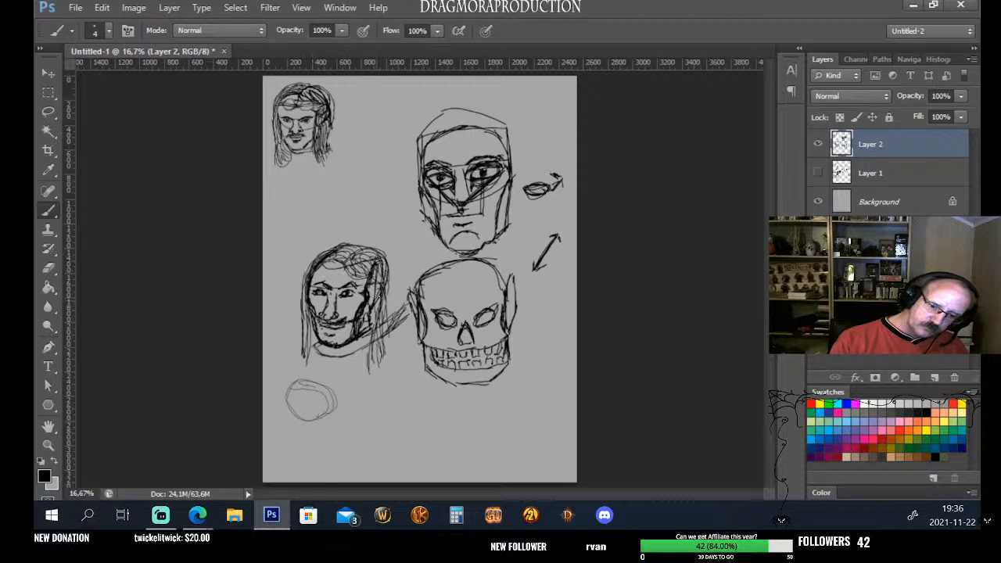
{"action": "left_click_drag", "start_coordinate": [375, 277], "coordinate": [375, 351]}
{"action": "left_click_drag", "start_coordinate": [379, 299], "coordinate": [383, 352]}
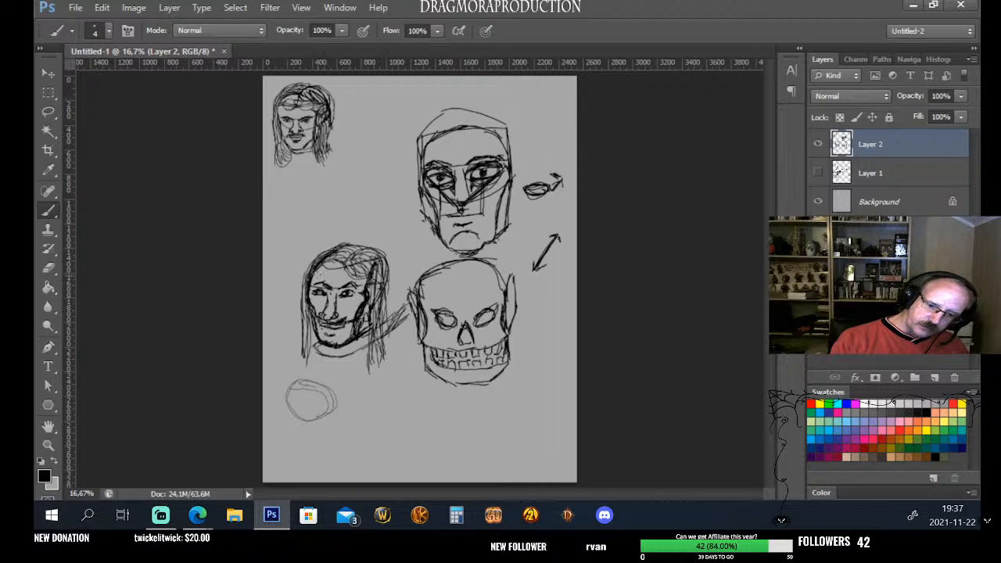
{"action": "mouse_move", "coordinate": [327, 282]}
{"action": "left_mouse_down"}
{"action": "mouse_move", "coordinate": [316, 271]}
{"action": "mouse_move", "coordinate": [359, 283]}
{"action": "left_mouse_up"}
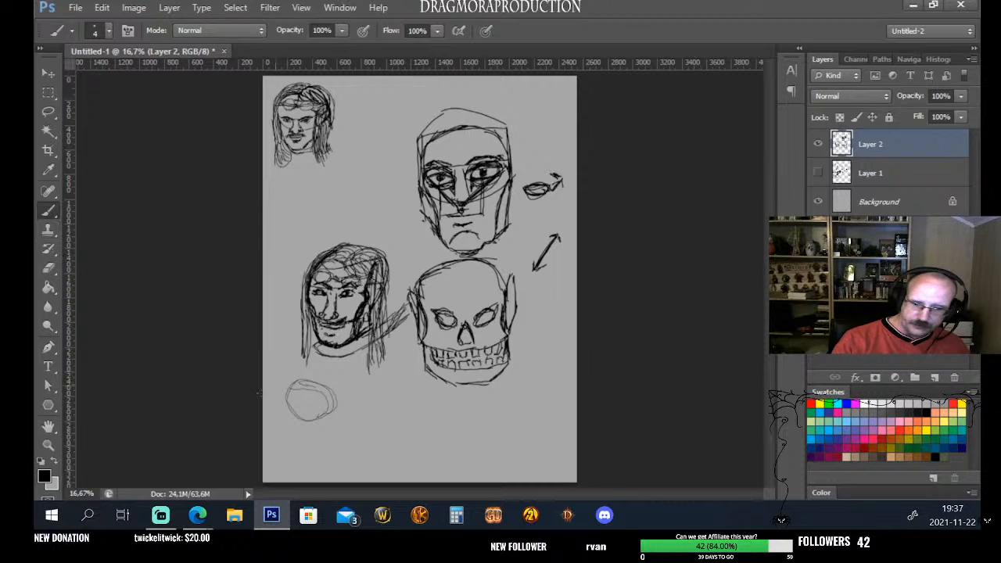
Set the brush size to 10 px and draw a dark, looped headband shape across the tilted head's forehead
{"action": "left_click", "coordinate": [109, 30]}
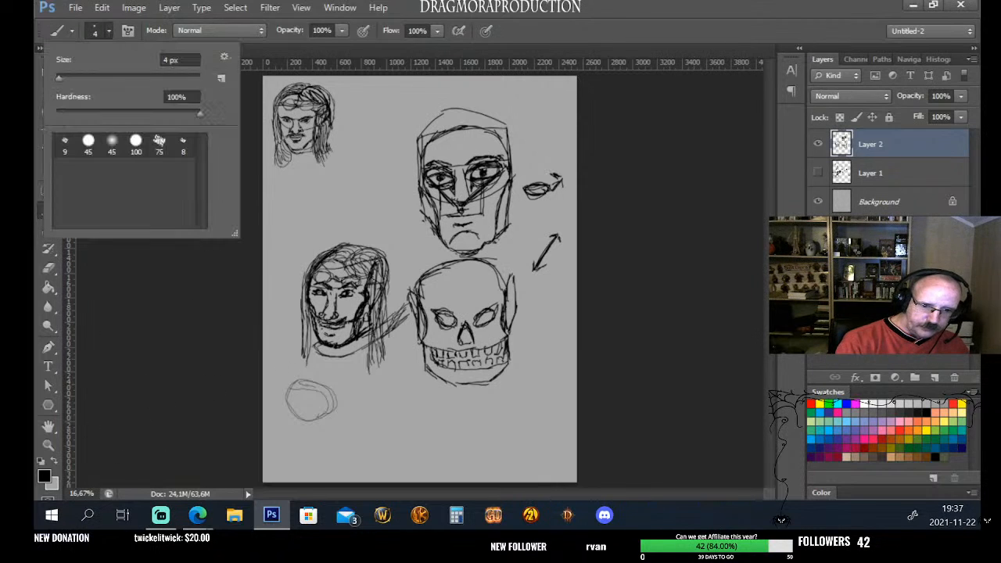
{"action": "left_click_drag", "start_coordinate": [60, 79], "coordinate": [68, 80]}
{"action": "left_click", "coordinate": [212, 383]}
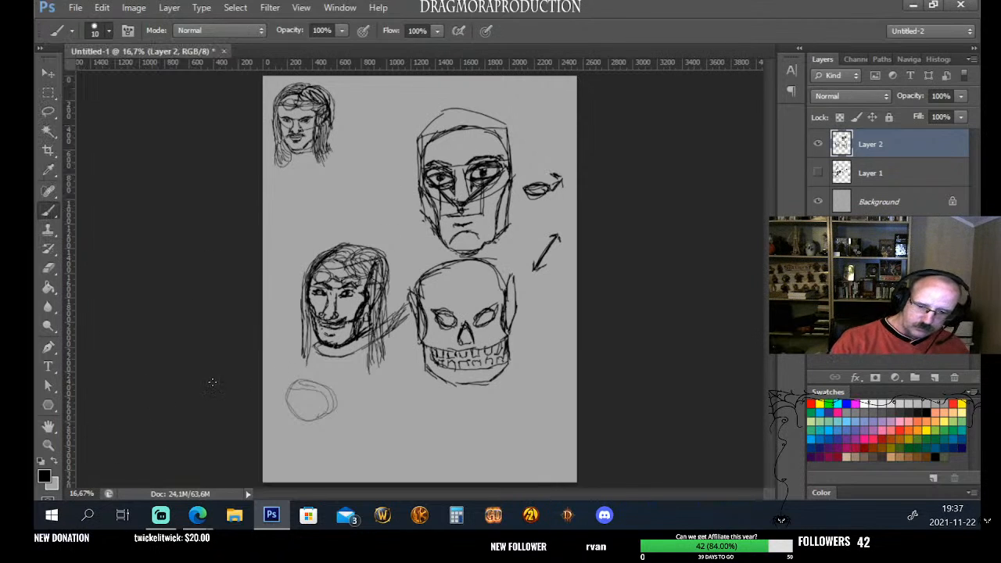
{"action": "left_click_drag", "start_coordinate": [316, 270], "coordinate": [323, 280]}
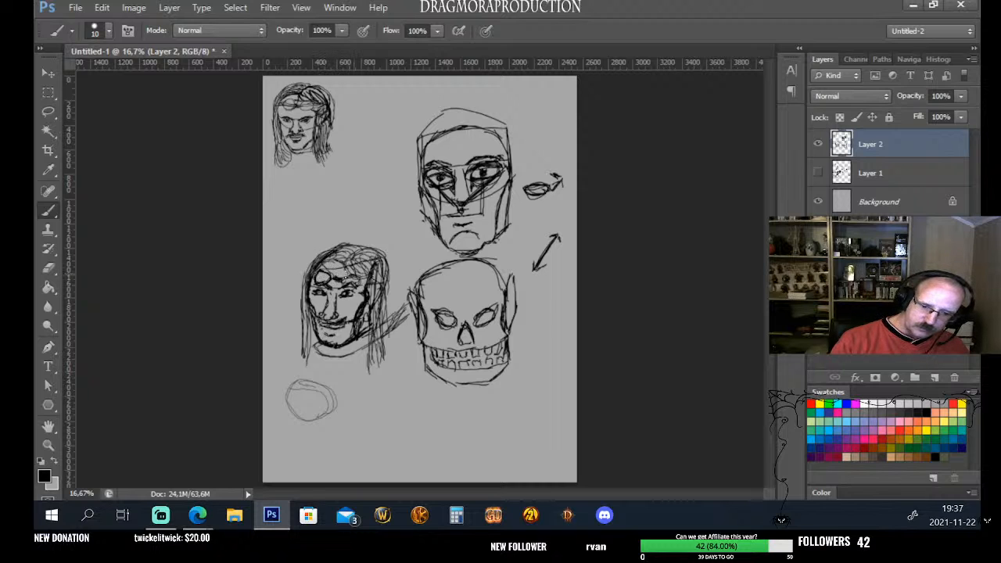
{"action": "mouse_move", "coordinate": [345, 275]}
{"action": "left_mouse_down"}
{"action": "mouse_move", "coordinate": [366, 296]}
{"action": "mouse_move", "coordinate": [364, 282]}
{"action": "mouse_move", "coordinate": [376, 284]}
{"action": "mouse_move", "coordinate": [336, 279]}
{"action": "left_mouse_up"}
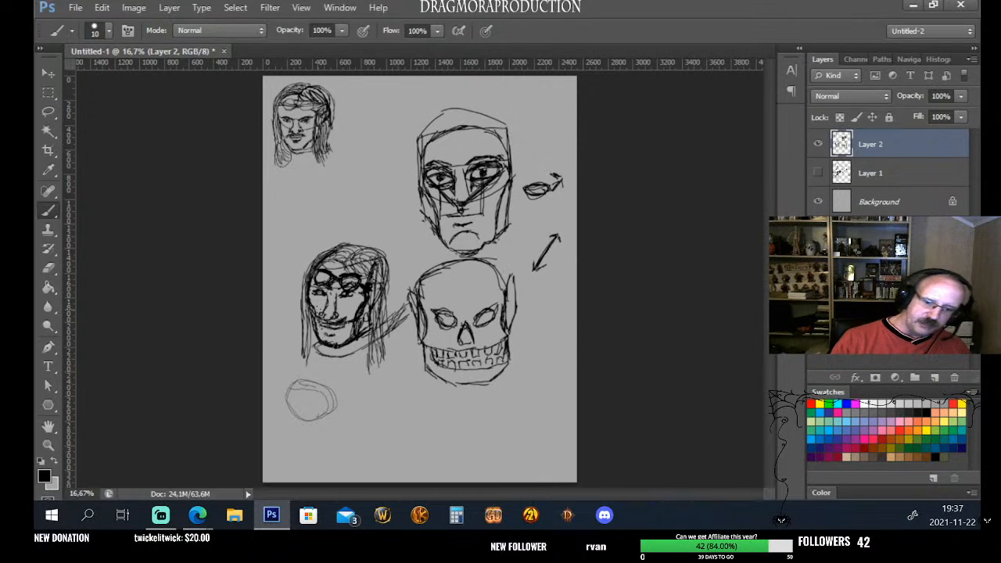
{"action": "left_click_drag", "start_coordinate": [335, 278], "coordinate": [344, 275]}
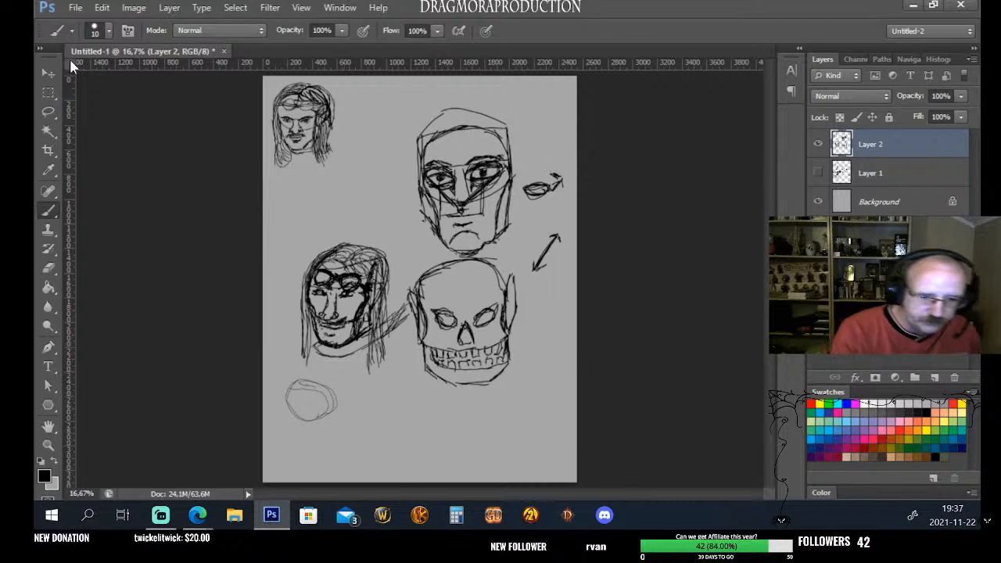
Copy the tilted head from a rectangular selection onto a new layer and move the copy away from the original
{"action": "left_click", "coordinate": [47, 92]}
{"action": "mouse_move", "coordinate": [301, 239]}
{"action": "left_mouse_down"}
{"action": "mouse_move", "coordinate": [301, 309]}
{"action": "mouse_move", "coordinate": [391, 348]}
{"action": "mouse_move", "coordinate": [398, 376]}
{"action": "left_mouse_up"}
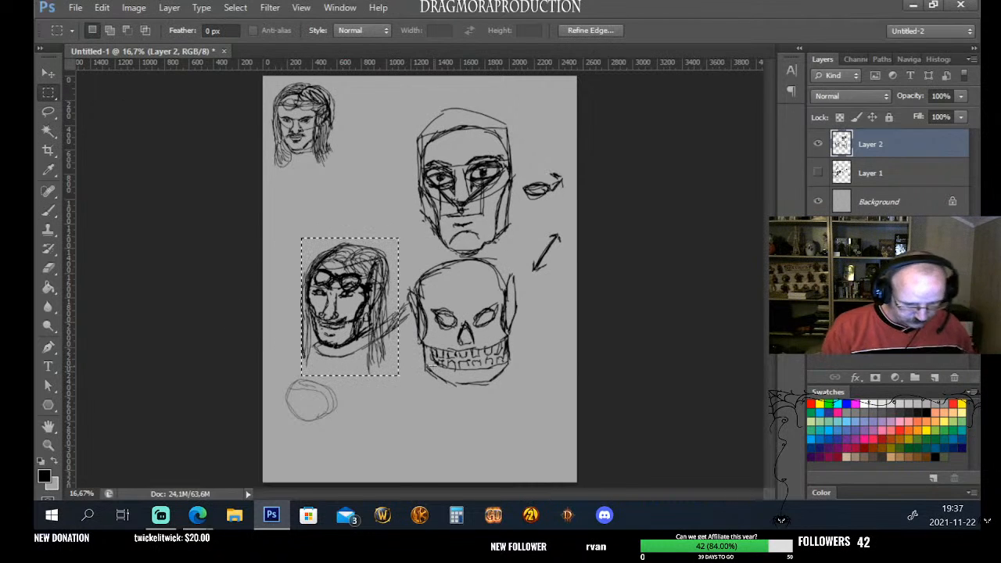
{"action": "key", "text": "ctrl+j"}
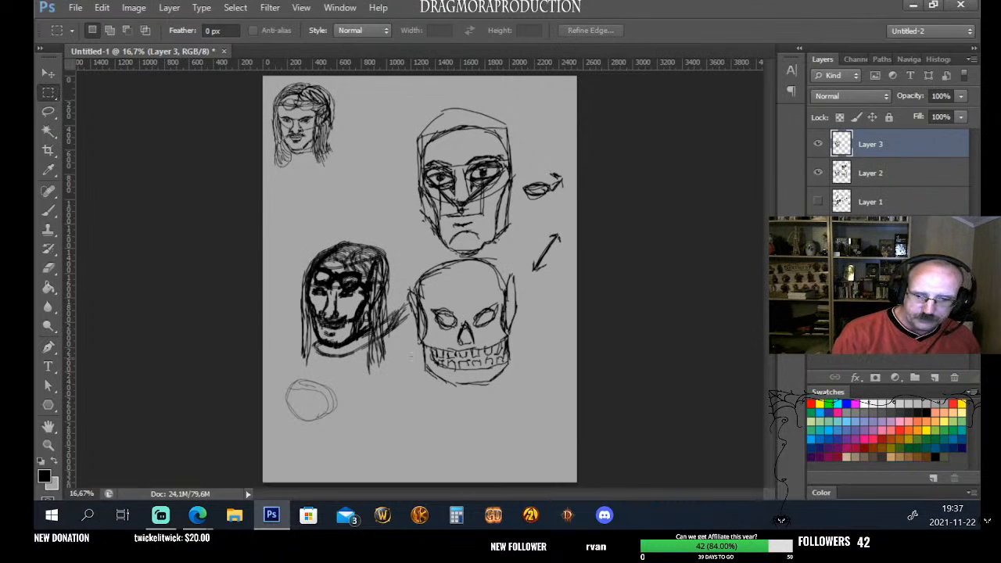
{"action": "left_click", "coordinate": [50, 74]}
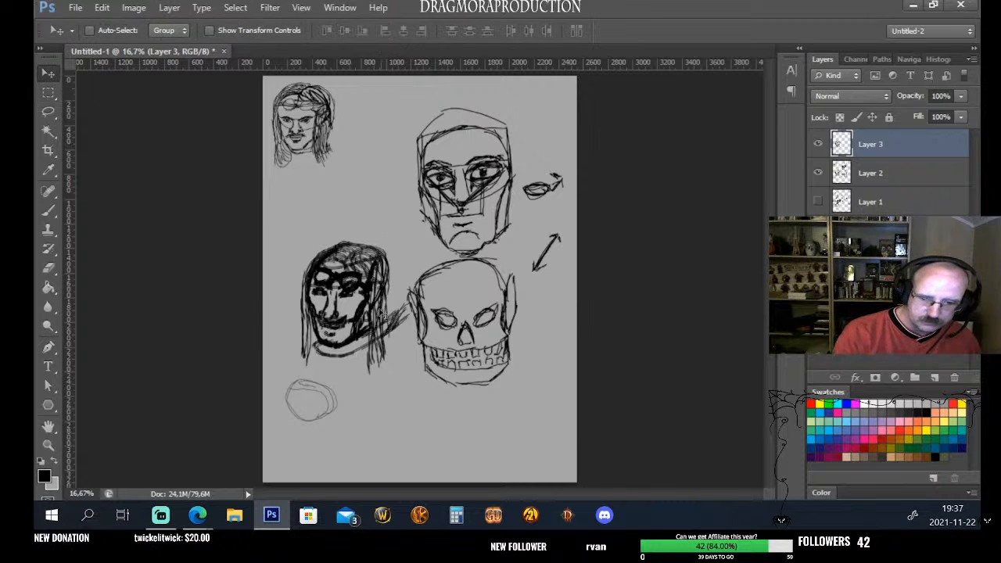
{"action": "mouse_move", "coordinate": [377, 311]}
{"action": "left_mouse_down"}
{"action": "mouse_move", "coordinate": [422, 214]}
{"action": "mouse_move", "coordinate": [346, 229]}
{"action": "mouse_move", "coordinate": [494, 343]}
{"action": "left_mouse_up"}
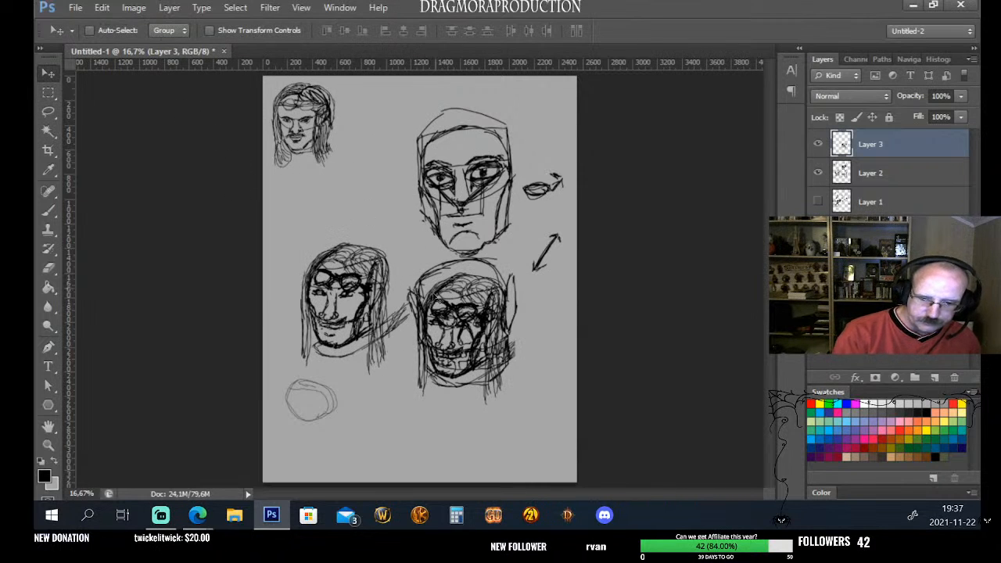
{"action": "left_click_drag", "start_coordinate": [524, 422], "coordinate": [450, 363]}
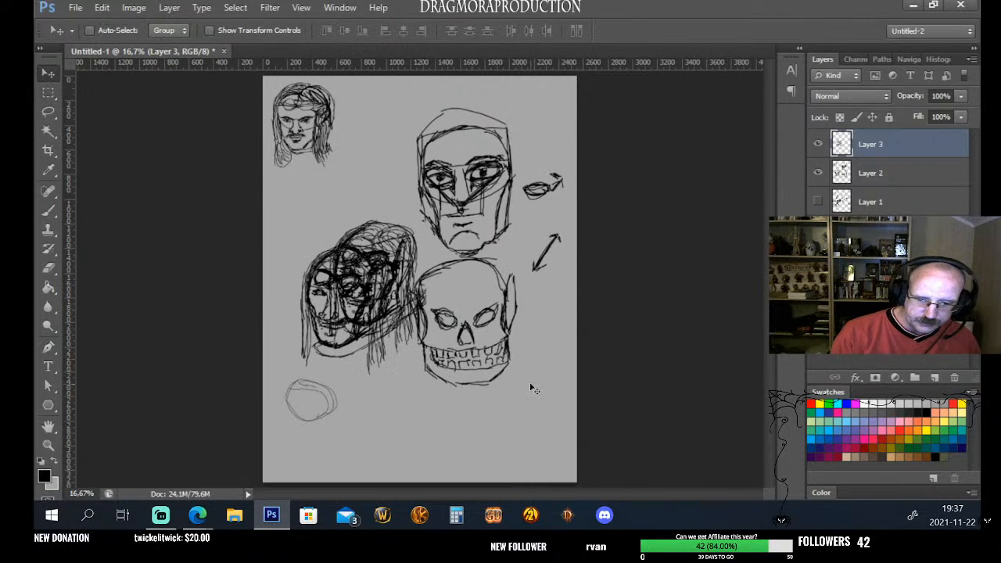
Scale the copied head down to about 61% and place it directly below the small long-haired portrait
{"action": "left_click", "coordinate": [102, 8]}
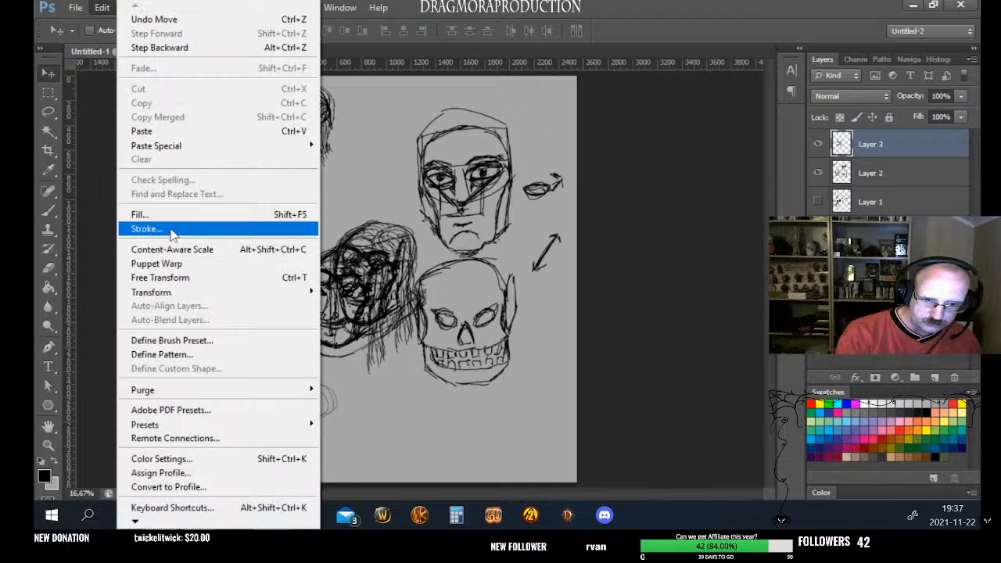
{"action": "mouse_move", "coordinate": [310, 295]}
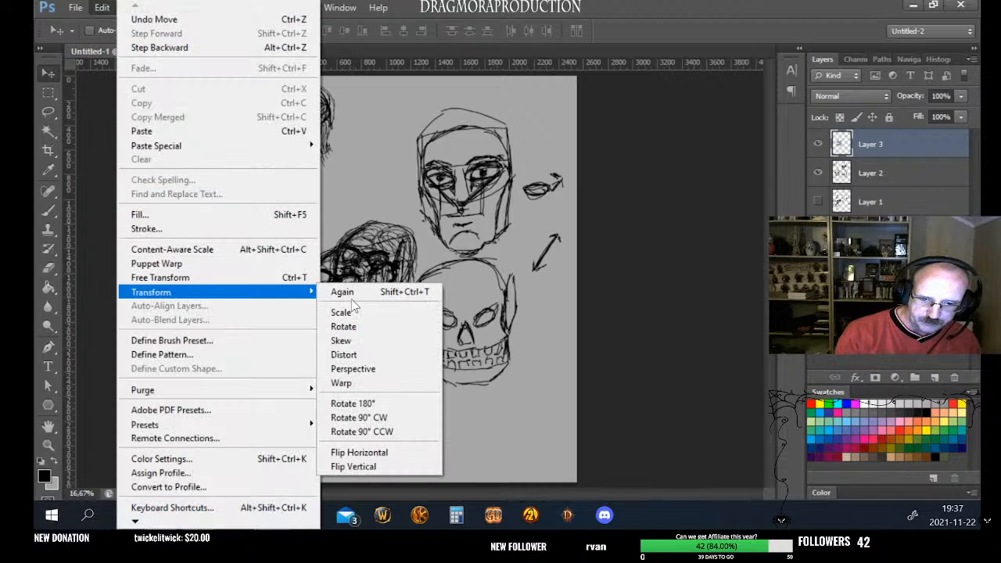
{"action": "left_click", "coordinate": [356, 313]}
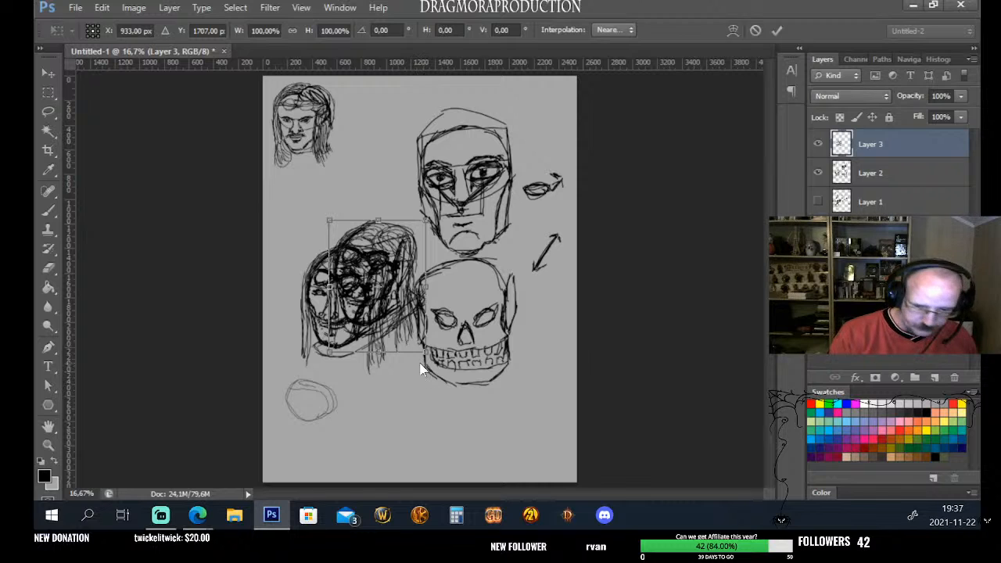
{"action": "left_click_drag", "start_coordinate": [424, 351], "coordinate": [391, 305]}
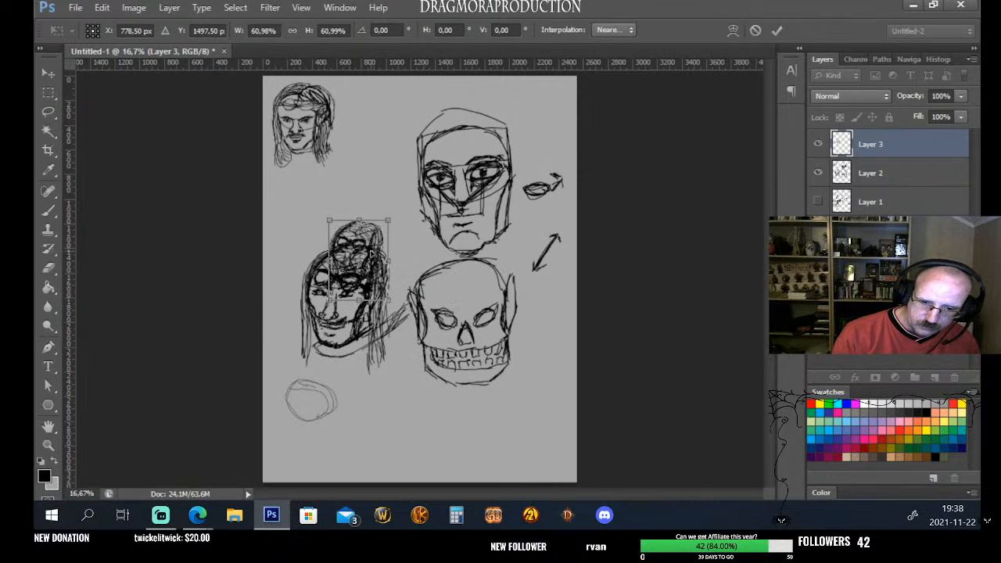
{"action": "key", "text": "Return"}
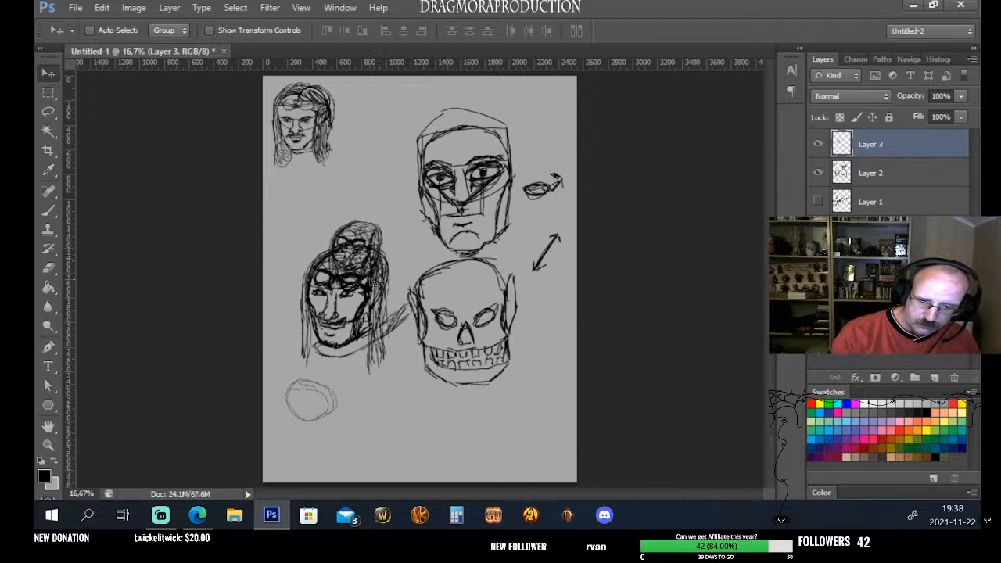
{"action": "mouse_move", "coordinate": [369, 266]}
{"action": "left_mouse_down"}
{"action": "mouse_move", "coordinate": [381, 132]}
{"action": "mouse_move", "coordinate": [560, 191]}
{"action": "mouse_move", "coordinate": [343, 151]}
{"action": "mouse_move", "coordinate": [368, 117]}
{"action": "mouse_move", "coordinate": [545, 177]}
{"action": "mouse_move", "coordinate": [358, 123]}
{"action": "mouse_move", "coordinate": [538, 176]}
{"action": "mouse_move", "coordinate": [434, 205]}
{"action": "mouse_move", "coordinate": [301, 215]}
{"action": "mouse_move", "coordinate": [309, 208]}
{"action": "left_mouse_up"}
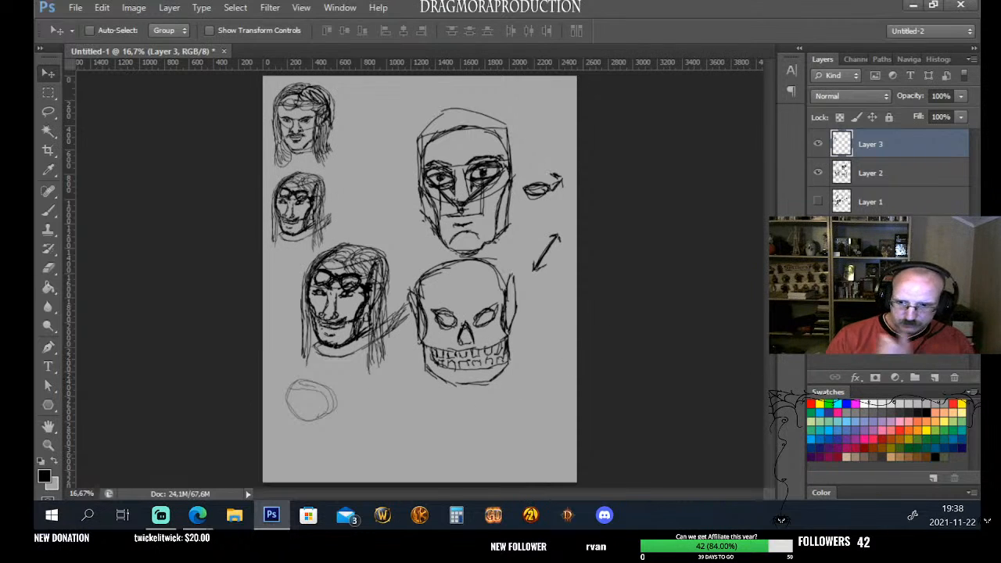
Check Layer 2's visibility, and erase the skull's jaw, teeth and sides and the diagonal arrow on Layer 2 with a 59 px eraser
{"action": "left_click", "coordinate": [819, 174]}
{"action": "left_click", "coordinate": [818, 174]}
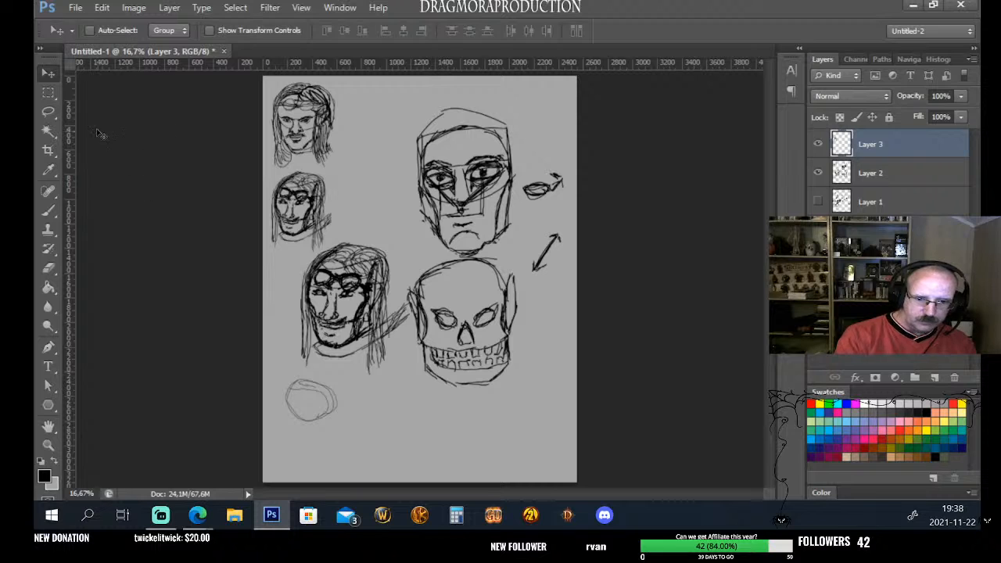
{"action": "left_click", "coordinate": [44, 267]}
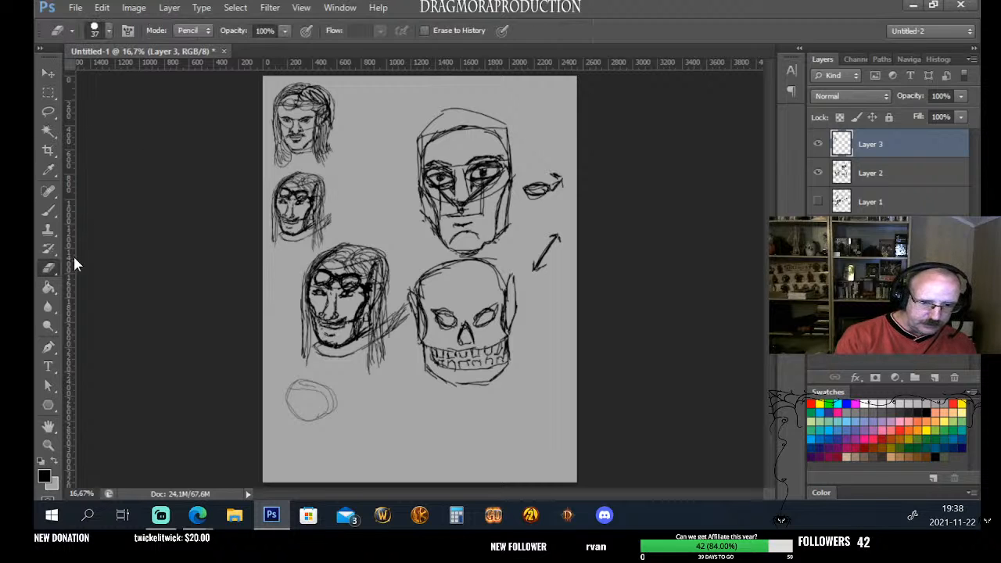
{"action": "left_click", "coordinate": [109, 31]}
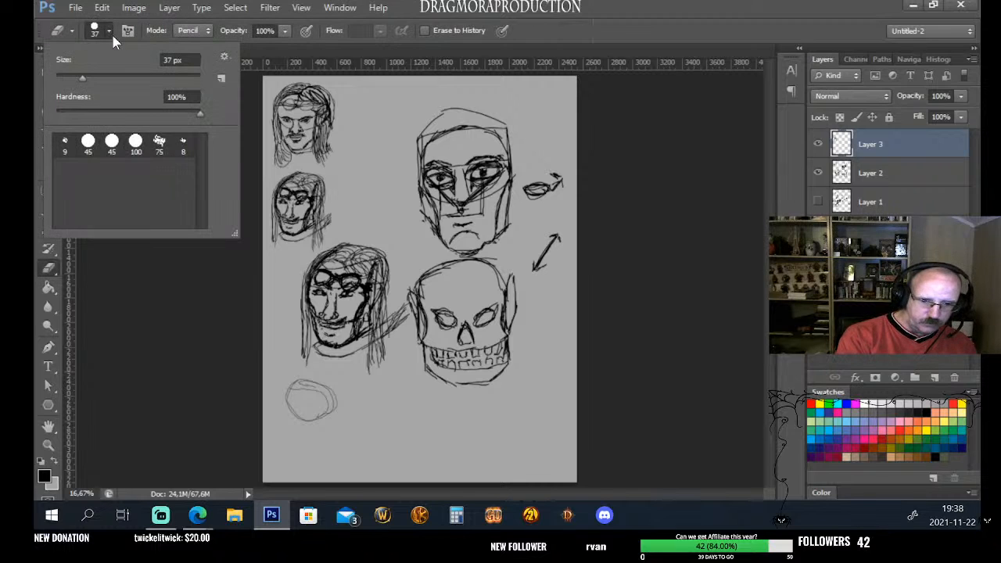
{"action": "left_click", "coordinate": [98, 77]}
{"action": "key", "text": "Return"}
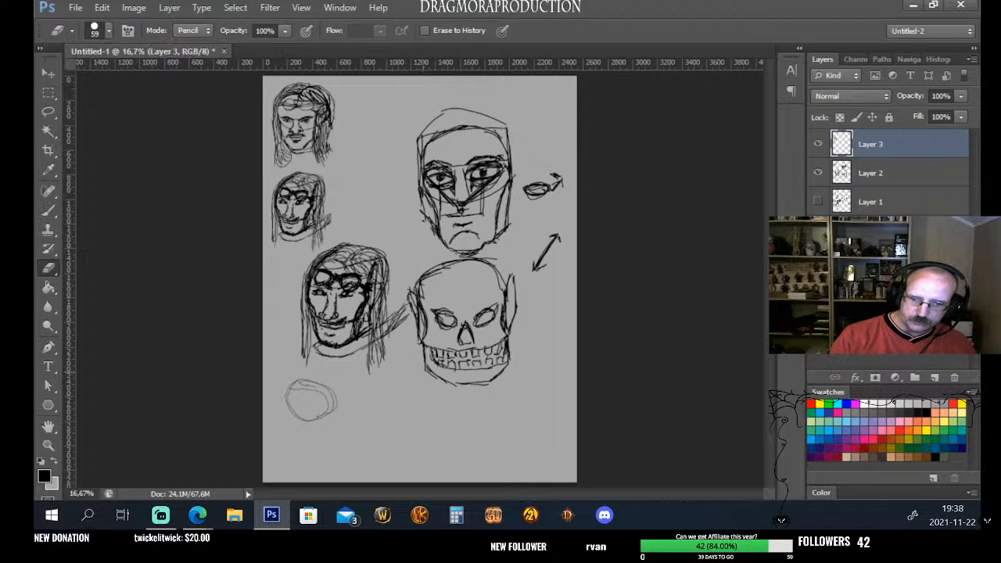
{"action": "left_click", "coordinate": [878, 182]}
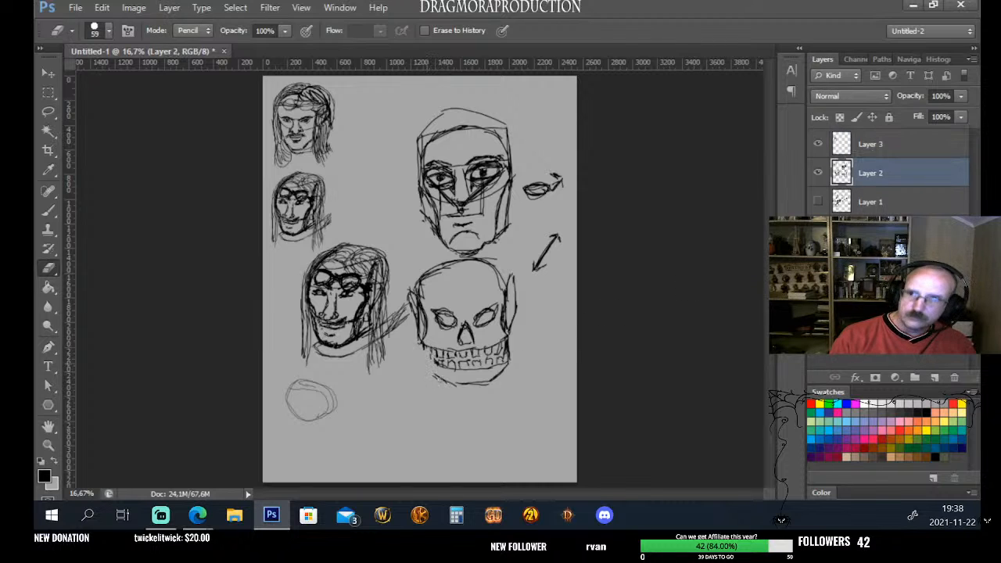
{"action": "mouse_move", "coordinate": [439, 380]}
{"action": "left_mouse_down"}
{"action": "mouse_move", "coordinate": [487, 382]}
{"action": "mouse_move", "coordinate": [491, 371]}
{"action": "mouse_move", "coordinate": [461, 382]}
{"action": "mouse_move", "coordinate": [513, 358]}
{"action": "mouse_move", "coordinate": [498, 358]}
{"action": "mouse_move", "coordinate": [507, 316]}
{"action": "mouse_move", "coordinate": [556, 236]}
{"action": "mouse_move", "coordinate": [506, 309]}
{"action": "mouse_move", "coordinate": [513, 278]}
{"action": "mouse_move", "coordinate": [502, 330]}
{"action": "mouse_move", "coordinate": [479, 365]}
{"action": "mouse_move", "coordinate": [493, 347]}
{"action": "mouse_move", "coordinate": [438, 356]}
{"action": "mouse_move", "coordinate": [413, 311]}
{"action": "left_mouse_up"}
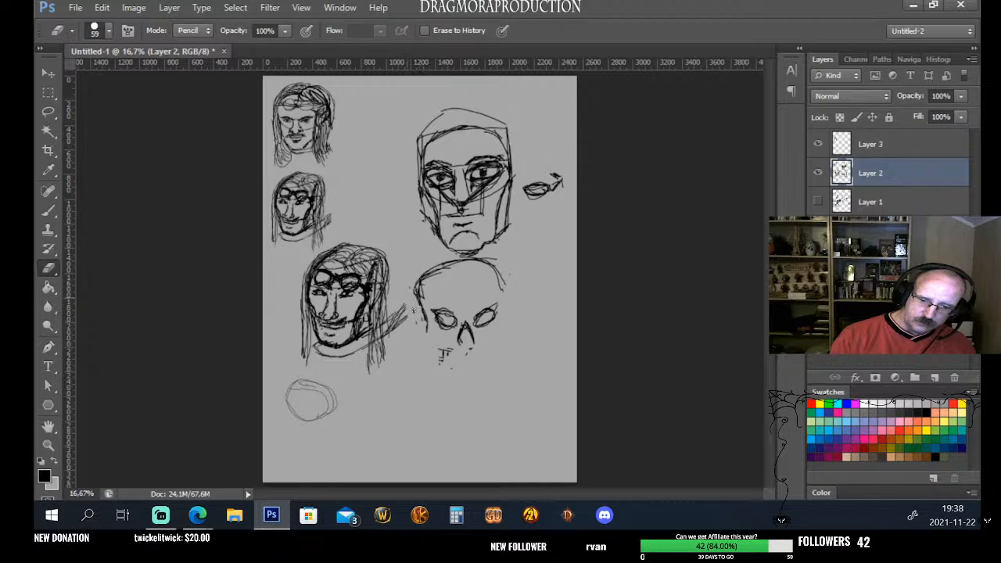
Erase the tilted head's long hair strands and the neck line beside them on Layer 2 with a 104 px eraser
{"action": "left_click", "coordinate": [107, 31]}
{"action": "left_click", "coordinate": [131, 77]}
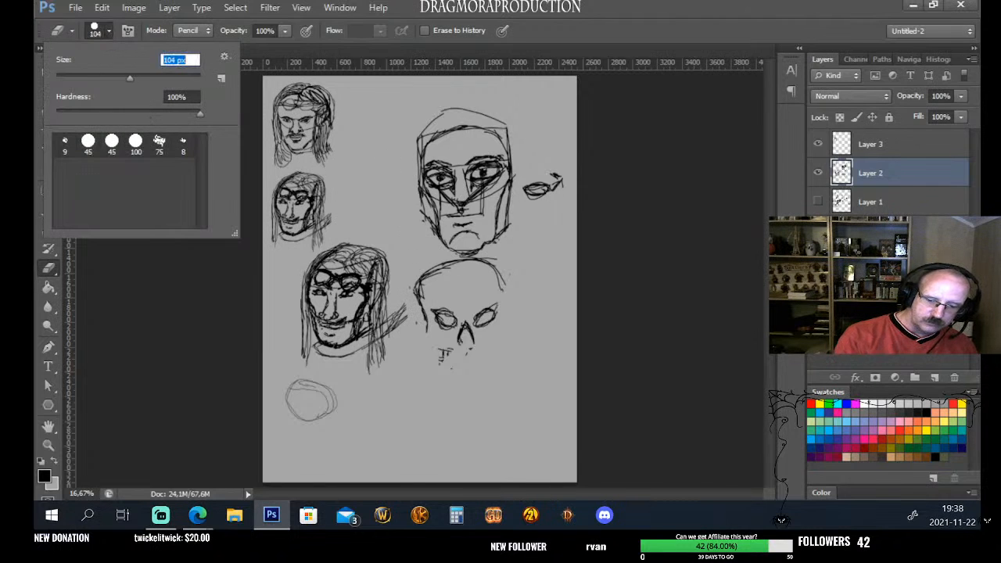
{"action": "mouse_move", "coordinate": [372, 369]}
{"action": "left_mouse_down"}
{"action": "mouse_move", "coordinate": [400, 343]}
{"action": "mouse_move", "coordinate": [377, 350]}
{"action": "mouse_move", "coordinate": [397, 317]}
{"action": "mouse_move", "coordinate": [373, 323]}
{"action": "mouse_move", "coordinate": [369, 355]}
{"action": "left_mouse_up"}
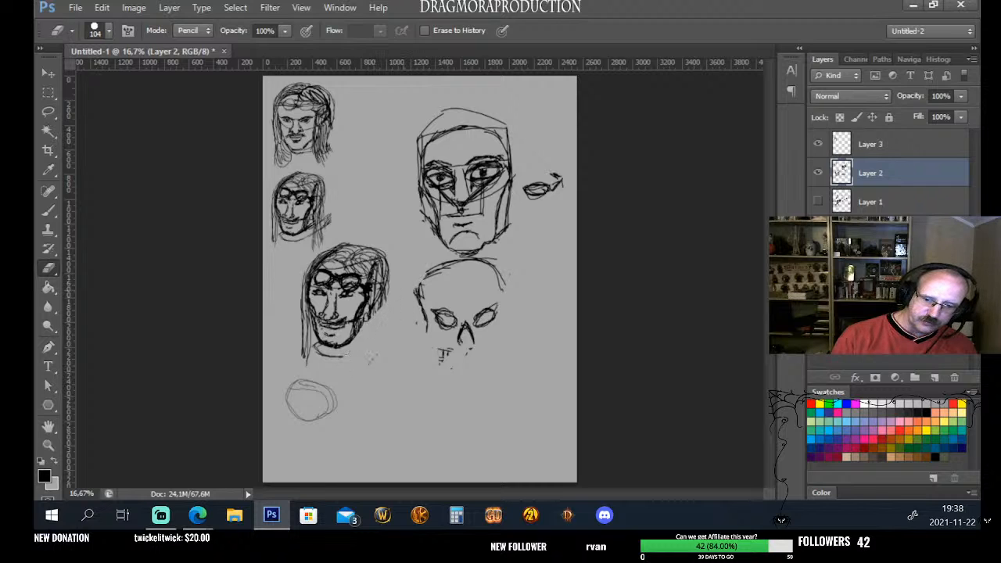
Enlarge the eraser to 178 px and clear the large tilted head, skull, frontal face, lips sketch and circle from Layer 2
{"action": "left_click", "coordinate": [107, 31]}
{"action": "left_click", "coordinate": [156, 77]}
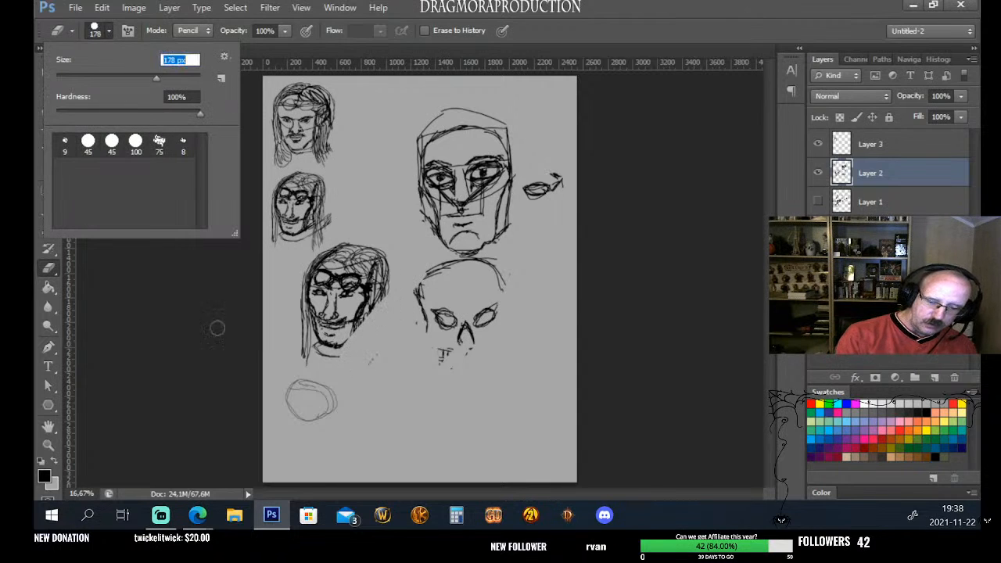
{"action": "left_click", "coordinate": [163, 373]}
{"action": "left_click_drag", "start_coordinate": [375, 291], "coordinate": [347, 338]}
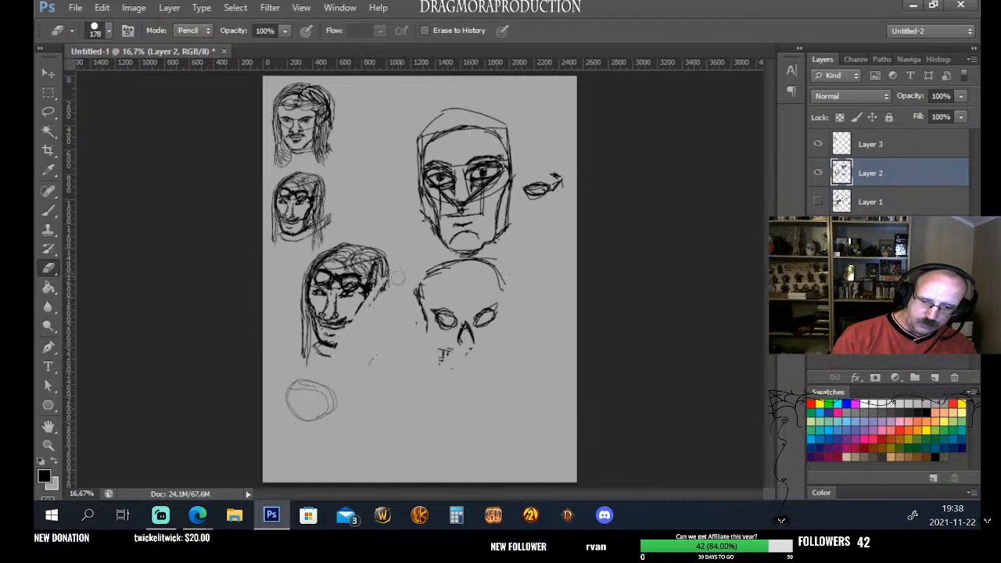
{"action": "mouse_move", "coordinate": [399, 276]}
{"action": "left_mouse_down"}
{"action": "mouse_move", "coordinate": [369, 288]}
{"action": "mouse_move", "coordinate": [344, 283]}
{"action": "mouse_move", "coordinate": [335, 255]}
{"action": "mouse_move", "coordinate": [313, 264]}
{"action": "mouse_move", "coordinate": [302, 328]}
{"action": "mouse_move", "coordinate": [313, 283]}
{"action": "left_mouse_up"}
{"action": "mouse_move", "coordinate": [327, 309]}
{"action": "left_mouse_down"}
{"action": "mouse_move", "coordinate": [342, 286]}
{"action": "mouse_move", "coordinate": [367, 280]}
{"action": "mouse_move", "coordinate": [345, 364]}
{"action": "mouse_move", "coordinate": [380, 358]}
{"action": "mouse_move", "coordinate": [311, 378]}
{"action": "mouse_move", "coordinate": [293, 403]}
{"action": "mouse_move", "coordinate": [315, 426]}
{"action": "mouse_move", "coordinate": [333, 385]}
{"action": "mouse_move", "coordinate": [288, 380]}
{"action": "mouse_move", "coordinate": [481, 294]}
{"action": "mouse_move", "coordinate": [443, 319]}
{"action": "mouse_move", "coordinate": [417, 303]}
{"action": "mouse_move", "coordinate": [450, 253]}
{"action": "mouse_move", "coordinate": [440, 264]}
{"action": "mouse_move", "coordinate": [464, 270]}
{"action": "mouse_move", "coordinate": [430, 287]}
{"action": "left_mouse_up"}
{"action": "mouse_move", "coordinate": [495, 237]}
{"action": "left_mouse_down"}
{"action": "mouse_move", "coordinate": [486, 273]}
{"action": "mouse_move", "coordinate": [509, 291]}
{"action": "mouse_move", "coordinate": [480, 333]}
{"action": "mouse_move", "coordinate": [439, 346]}
{"action": "mouse_move", "coordinate": [434, 307]}
{"action": "mouse_move", "coordinate": [533, 195]}
{"action": "mouse_move", "coordinate": [543, 164]}
{"action": "mouse_move", "coordinate": [552, 187]}
{"action": "left_mouse_up"}
{"action": "mouse_move", "coordinate": [442, 235]}
{"action": "left_mouse_down"}
{"action": "mouse_move", "coordinate": [461, 208]}
{"action": "mouse_move", "coordinate": [480, 213]}
{"action": "mouse_move", "coordinate": [440, 129]}
{"action": "mouse_move", "coordinate": [455, 129]}
{"action": "mouse_move", "coordinate": [454, 120]}
{"action": "mouse_move", "coordinate": [436, 141]}
{"action": "mouse_move", "coordinate": [433, 176]}
{"action": "mouse_move", "coordinate": [442, 111]}
{"action": "mouse_move", "coordinate": [503, 157]}
{"action": "mouse_move", "coordinate": [508, 205]}
{"action": "mouse_move", "coordinate": [515, 187]}
{"action": "mouse_move", "coordinate": [495, 238]}
{"action": "mouse_move", "coordinate": [496, 215]}
{"action": "mouse_move", "coordinate": [471, 162]}
{"action": "mouse_move", "coordinate": [485, 228]}
{"action": "mouse_move", "coordinate": [415, 174]}
{"action": "mouse_move", "coordinate": [434, 233]}
{"action": "mouse_move", "coordinate": [447, 212]}
{"action": "left_mouse_up"}
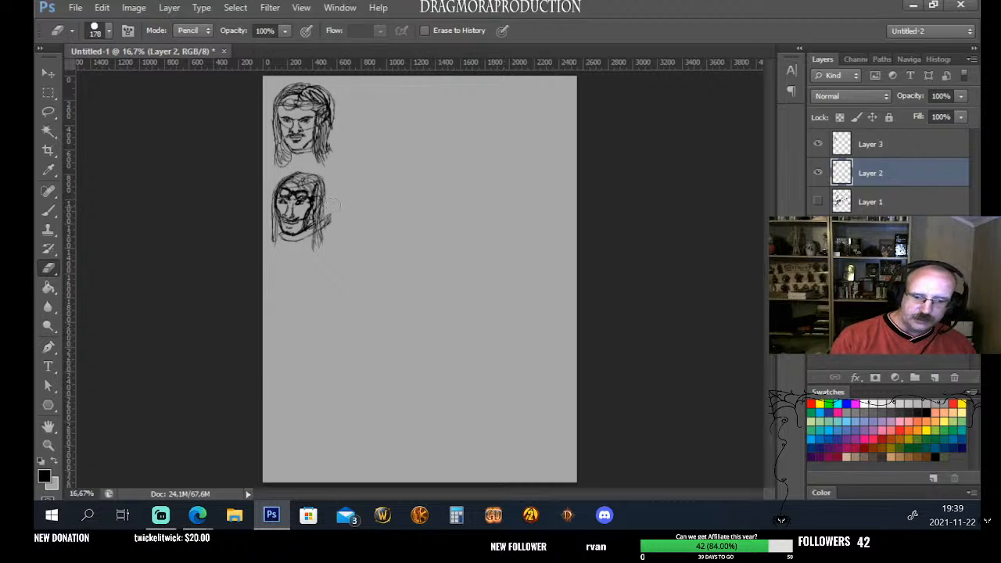
Set the eraser size to 3 px
{"action": "left_click", "coordinate": [109, 31]}
{"action": "left_click_drag", "start_coordinate": [89, 79], "coordinate": [57, 83]}
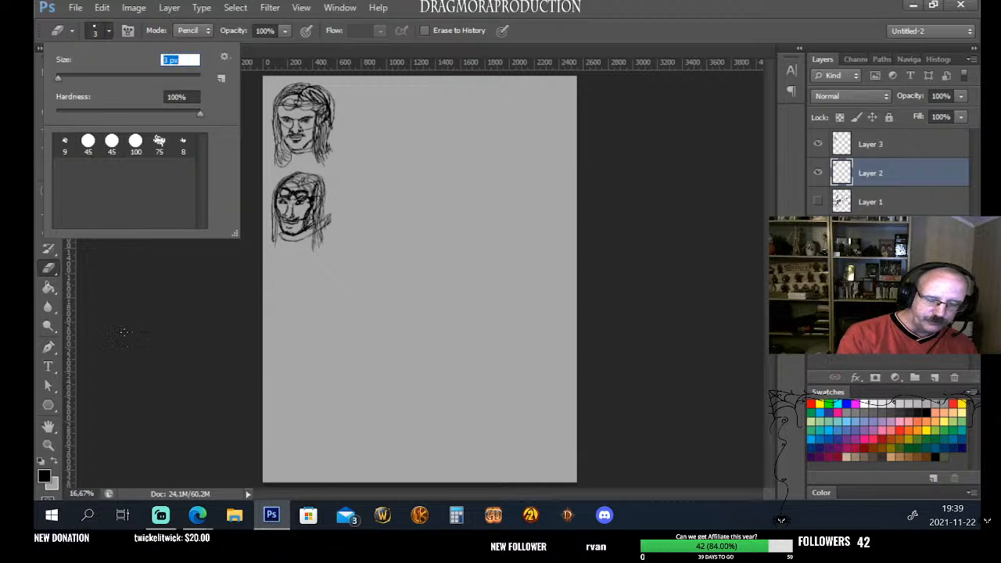
{"action": "left_click", "coordinate": [148, 411]}
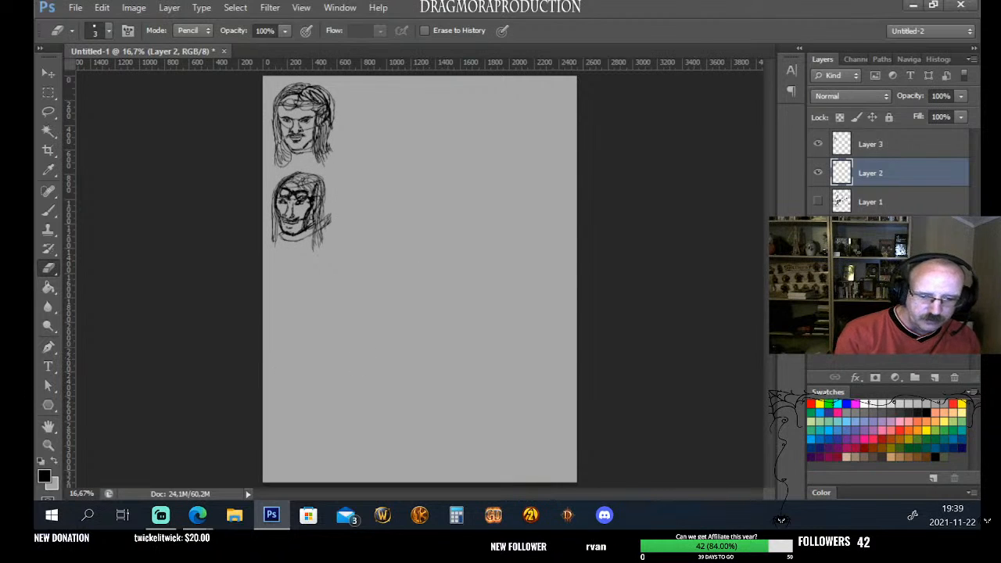
Move the small long-haired portrait on Layer 2 to the middle of the page and add a new layer above Layer 2
{"action": "left_click", "coordinate": [47, 211]}
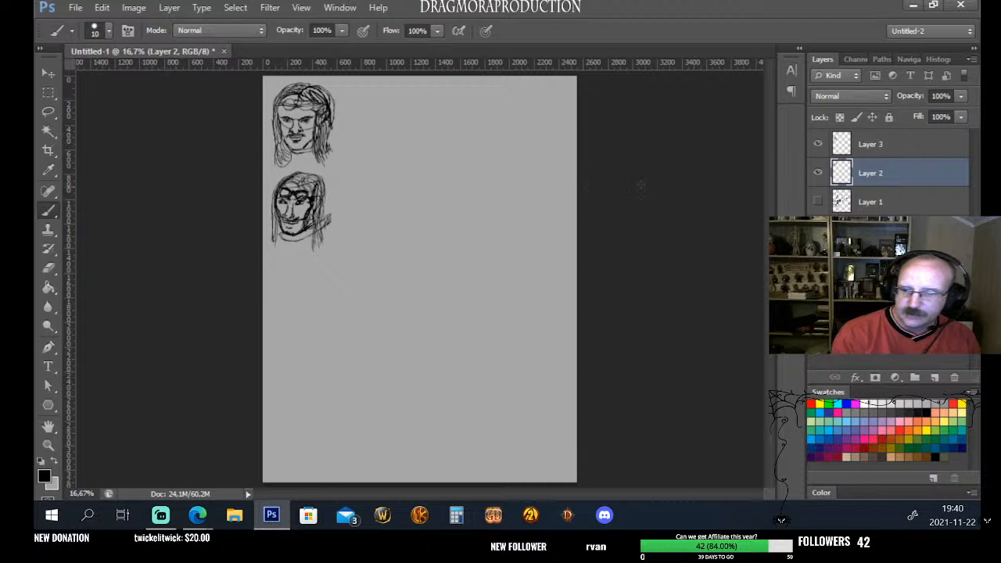
{"action": "left_click", "coordinate": [49, 74]}
{"action": "mouse_move", "coordinate": [297, 117]}
{"action": "left_mouse_down"}
{"action": "mouse_move", "coordinate": [344, 100]}
{"action": "mouse_move", "coordinate": [435, 280]}
{"action": "mouse_move", "coordinate": [514, 386]}
{"action": "mouse_move", "coordinate": [428, 340]}
{"action": "mouse_move", "coordinate": [393, 198]}
{"action": "mouse_move", "coordinate": [434, 275]}
{"action": "mouse_move", "coordinate": [420, 275]}
{"action": "left_mouse_up"}
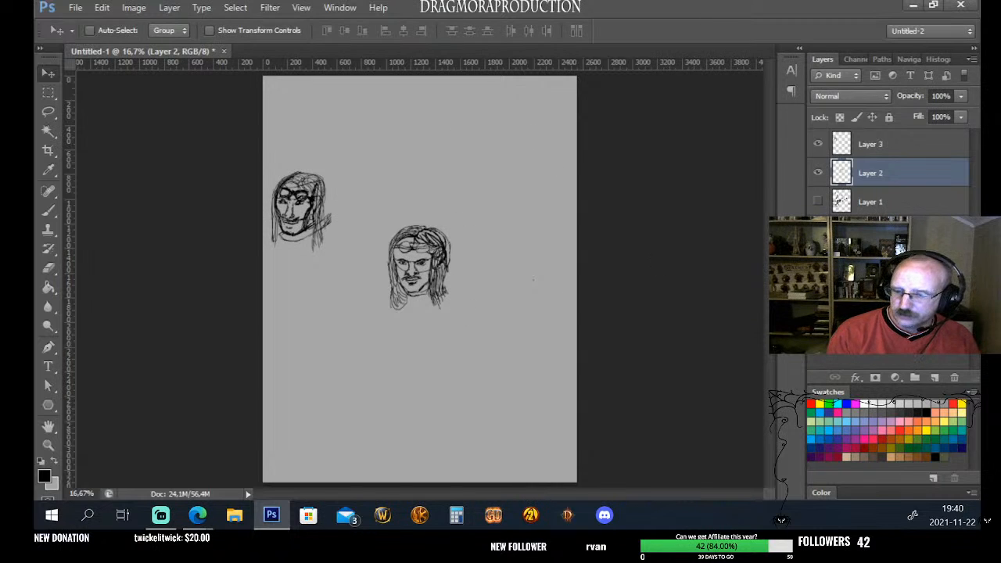
{"action": "left_click", "coordinate": [933, 377]}
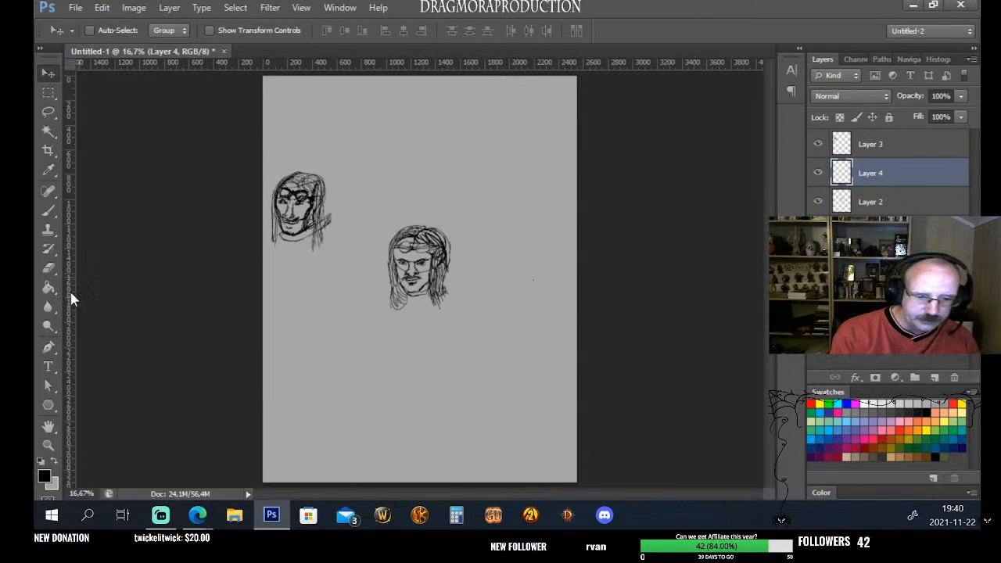
{"action": "left_click", "coordinate": [48, 444]}
{"action": "left_click", "coordinate": [417, 303]}
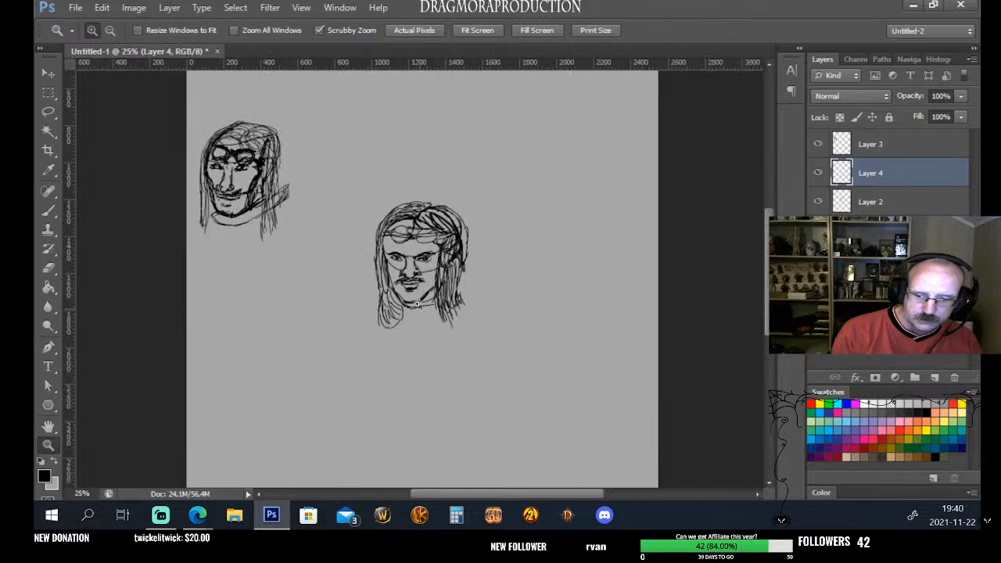
{"action": "left_click", "coordinate": [412, 294]}
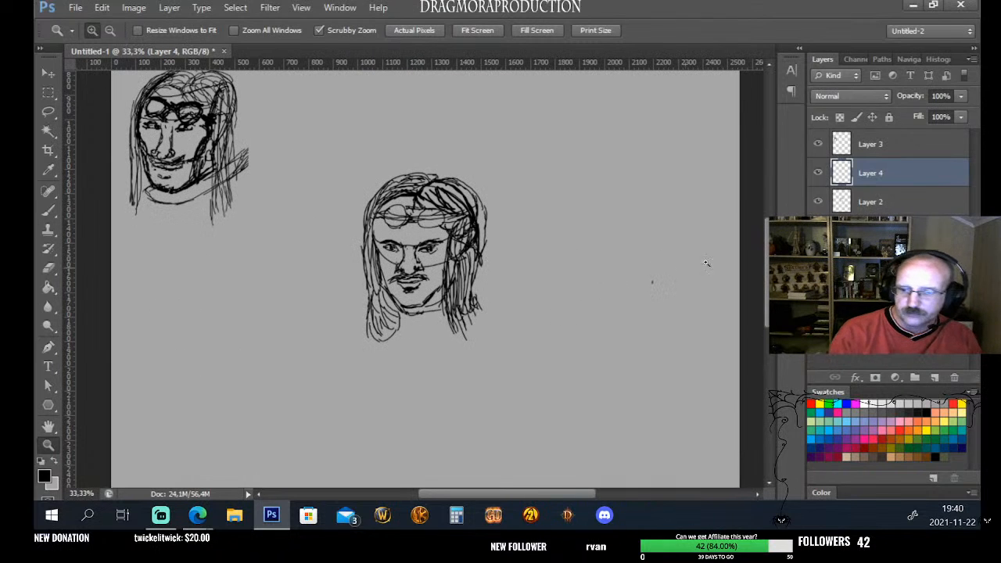
{"action": "left_click_drag", "start_coordinate": [961, 116], "coordinate": [918, 137]}
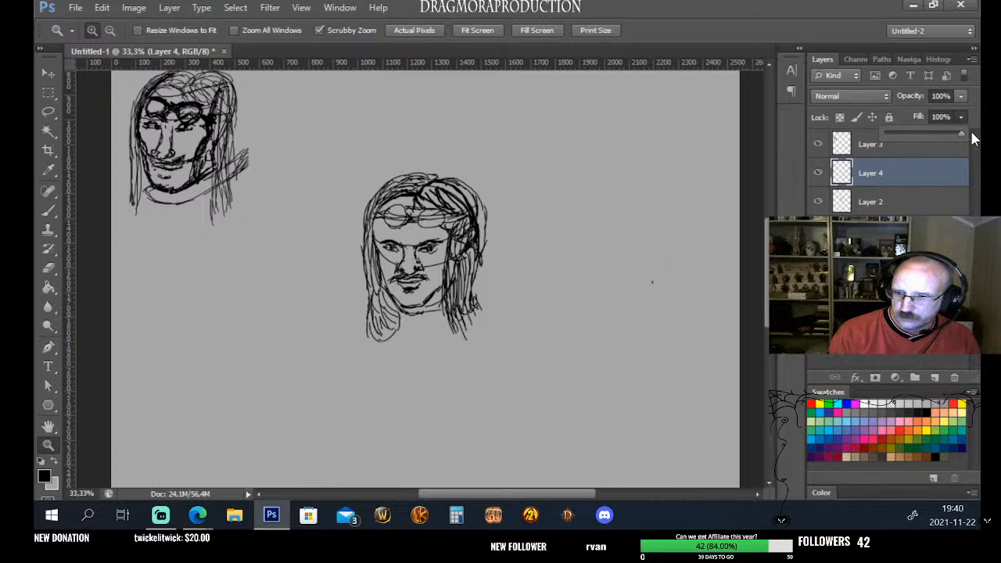
{"action": "left_click", "coordinate": [960, 96]}
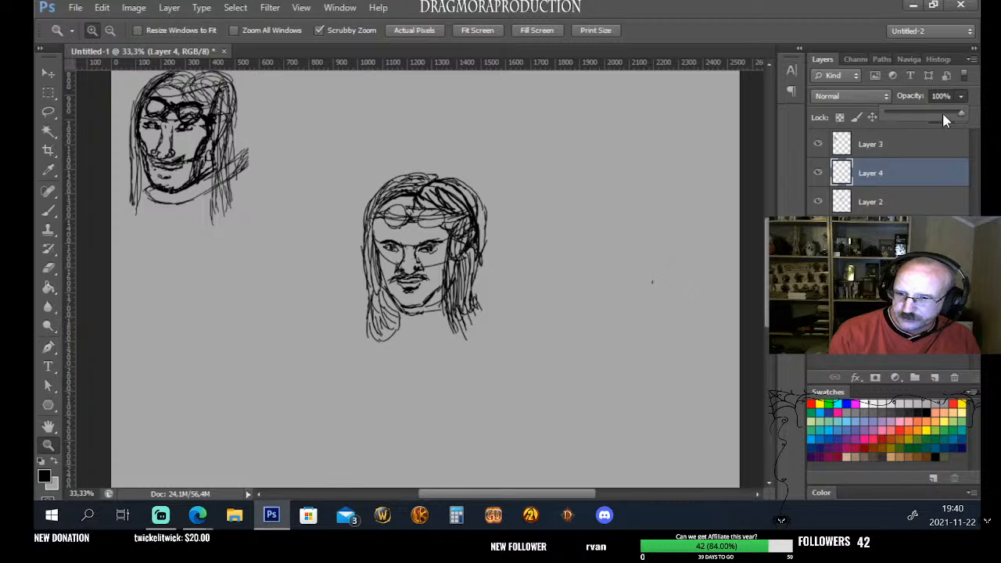
{"action": "left_click_drag", "start_coordinate": [922, 113], "coordinate": [968, 113]}
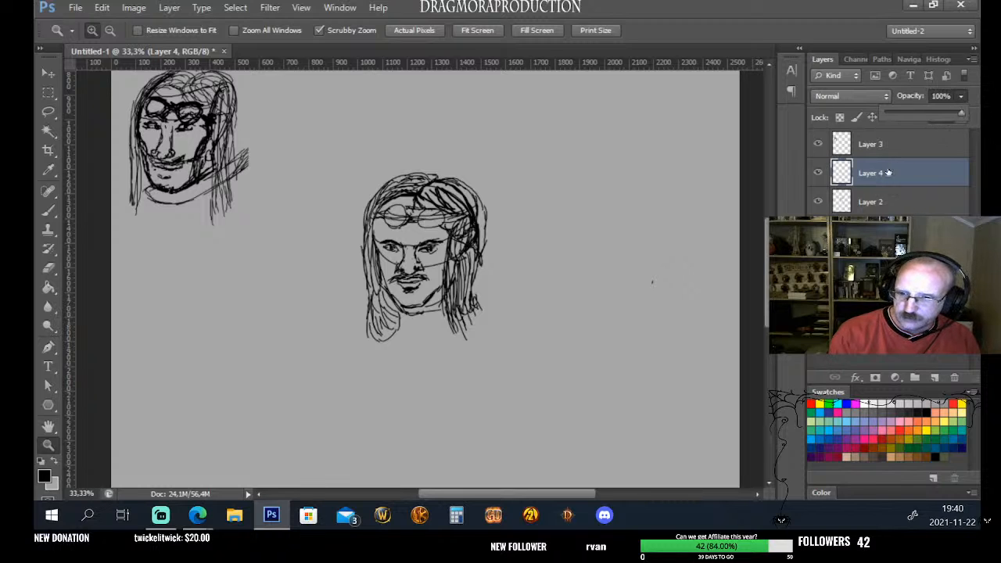
{"action": "left_click", "coordinate": [883, 144]}
{"action": "left_click", "coordinate": [955, 97]}
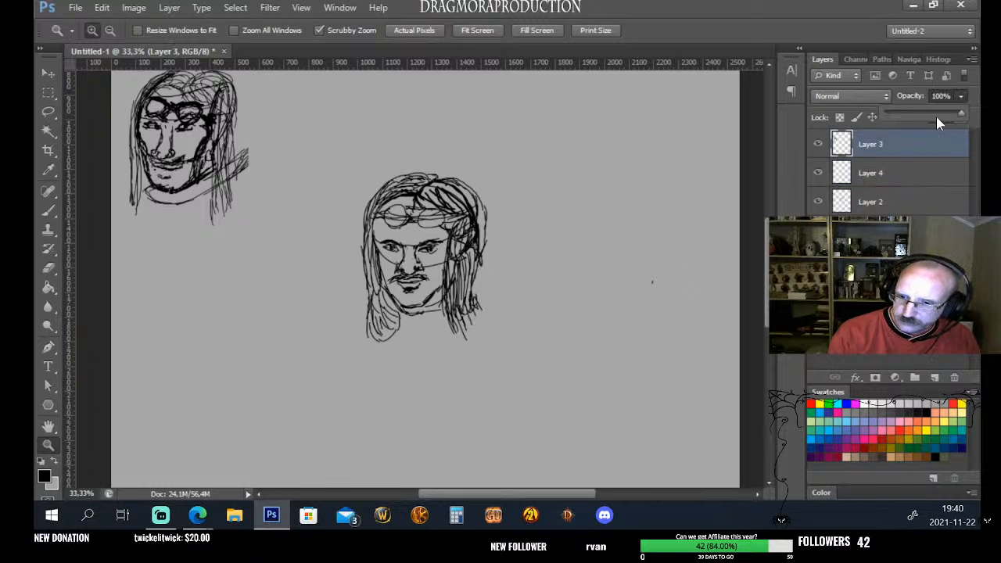
{"action": "left_click_drag", "start_coordinate": [917, 113], "coordinate": [970, 119]}
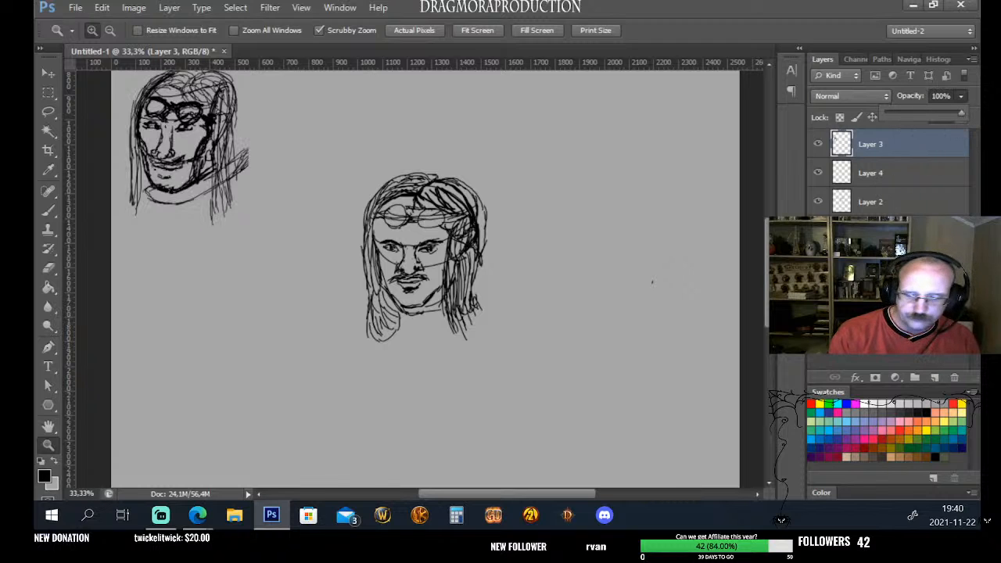
Reduce Layer 2's opacity to 20% to fade the central portrait as a tracing guide
{"action": "left_click", "coordinate": [876, 208]}
{"action": "left_click", "coordinate": [876, 204]}
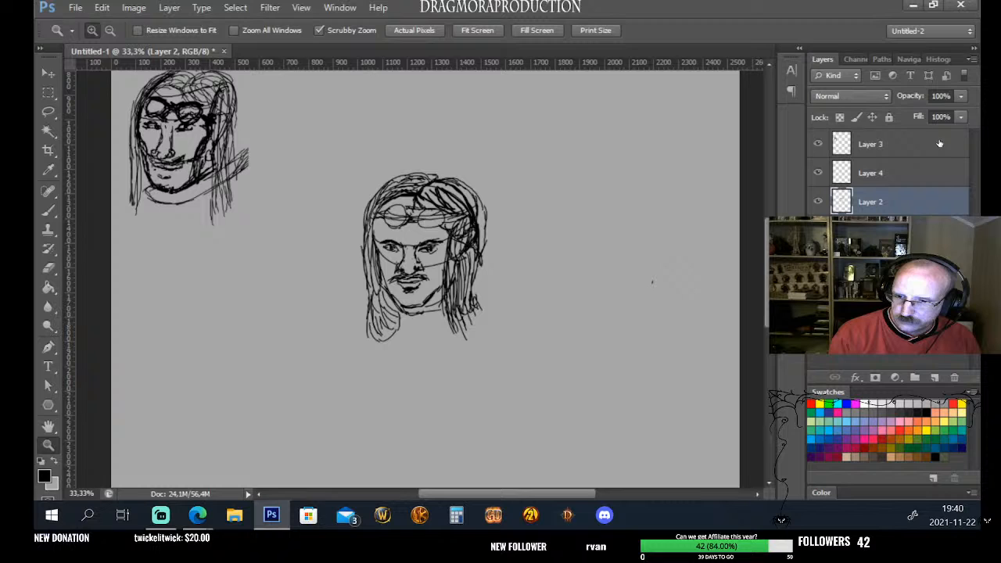
{"action": "left_click", "coordinate": [961, 96]}
{"action": "left_click_drag", "start_coordinate": [947, 119], "coordinate": [901, 113]}
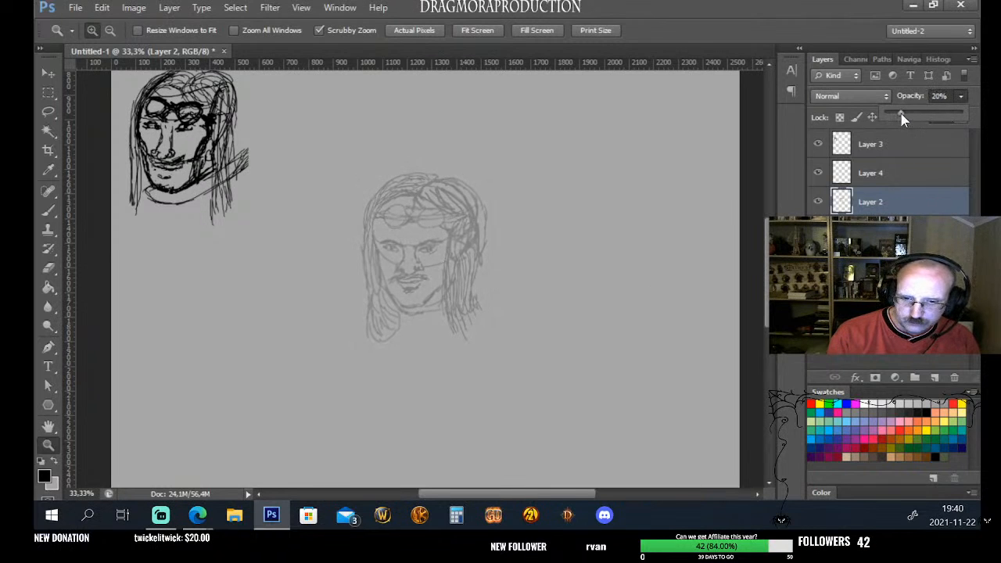
Make Layer 4 active for drawing and set the brush size to 3 px
{"action": "left_click", "coordinate": [884, 173]}
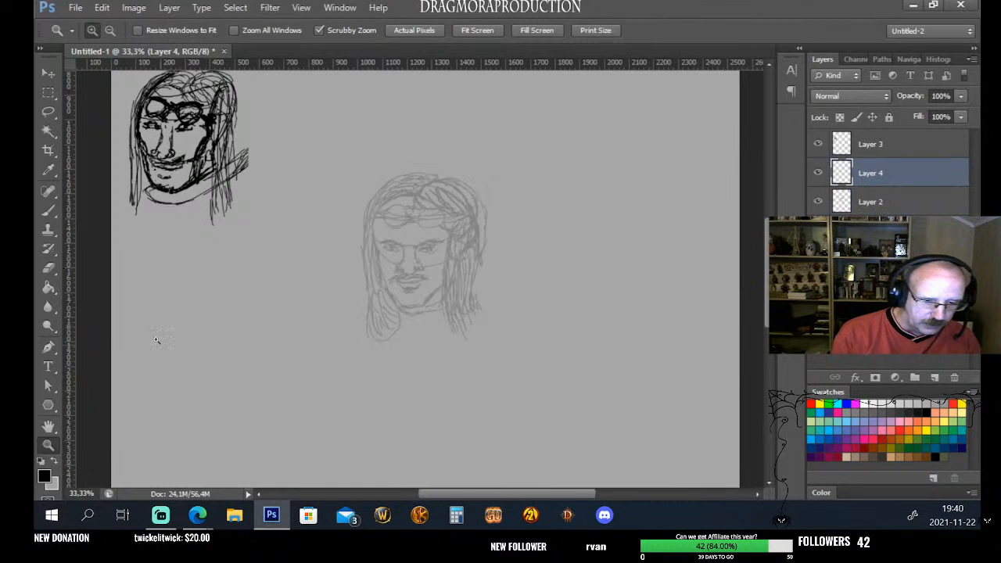
{"action": "left_click", "coordinate": [48, 211]}
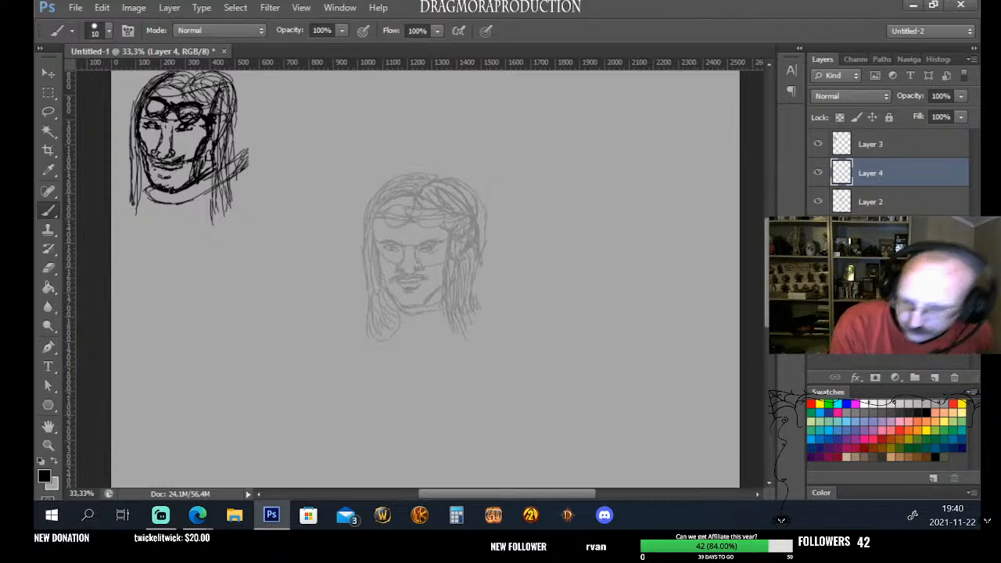
{"action": "left_click", "coordinate": [110, 32]}
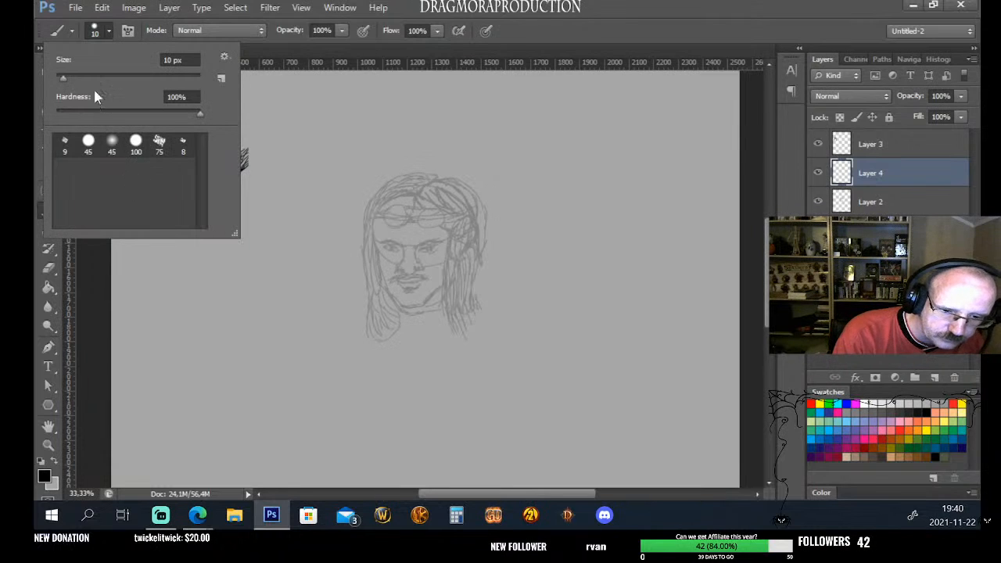
{"action": "left_click_drag", "start_coordinate": [62, 79], "coordinate": [58, 79]}
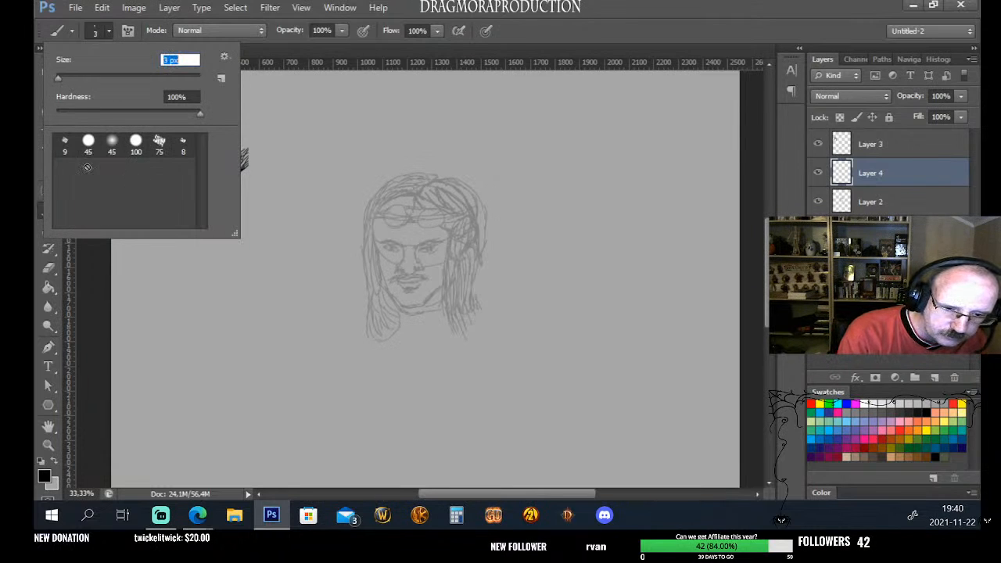
{"action": "left_click", "coordinate": [77, 390]}
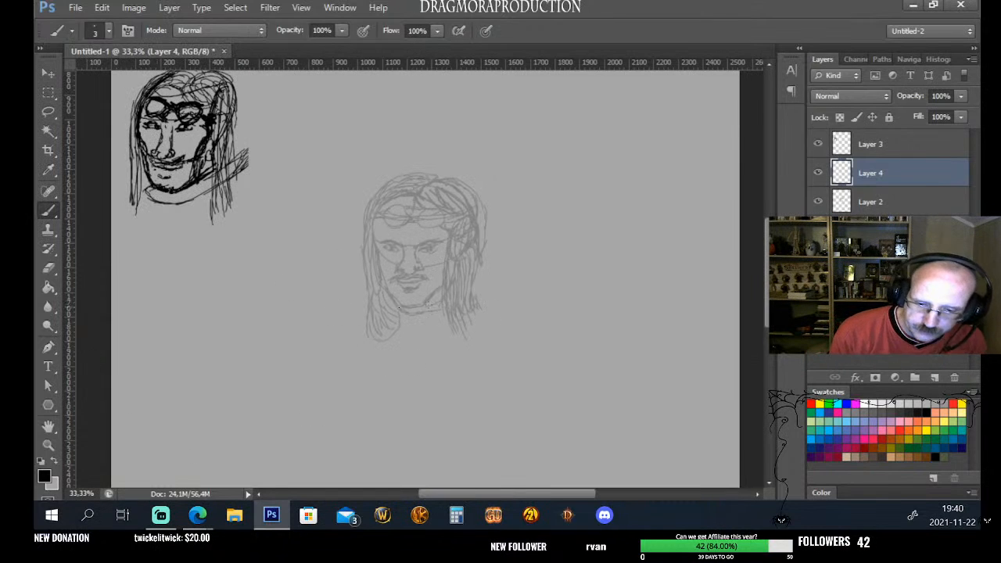
Trace the chin and the left temple and cheek contour of the faded portrait on Layer 4
{"action": "left_click_drag", "start_coordinate": [402, 305], "coordinate": [443, 307]}
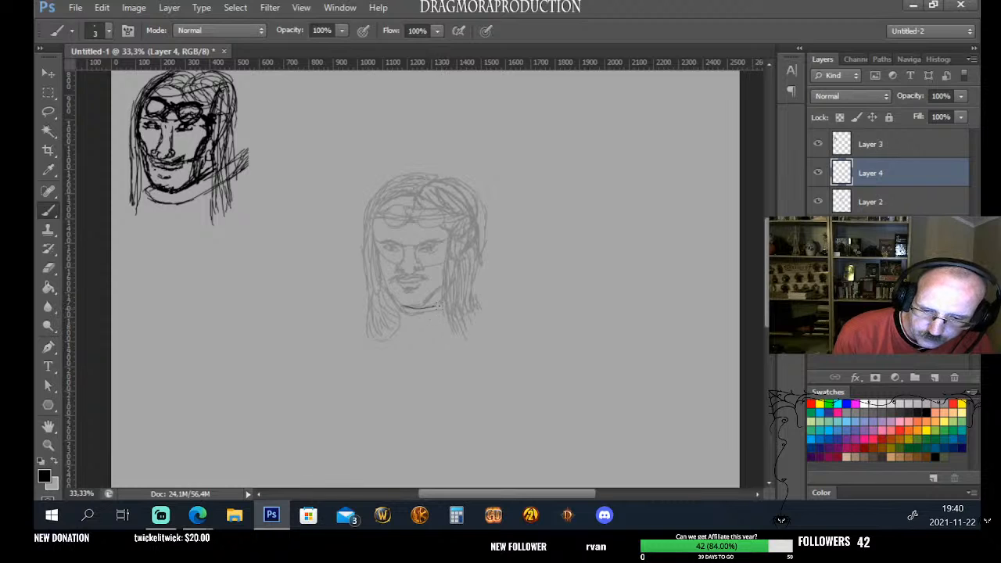
{"action": "key", "text": "ctrl+z"}
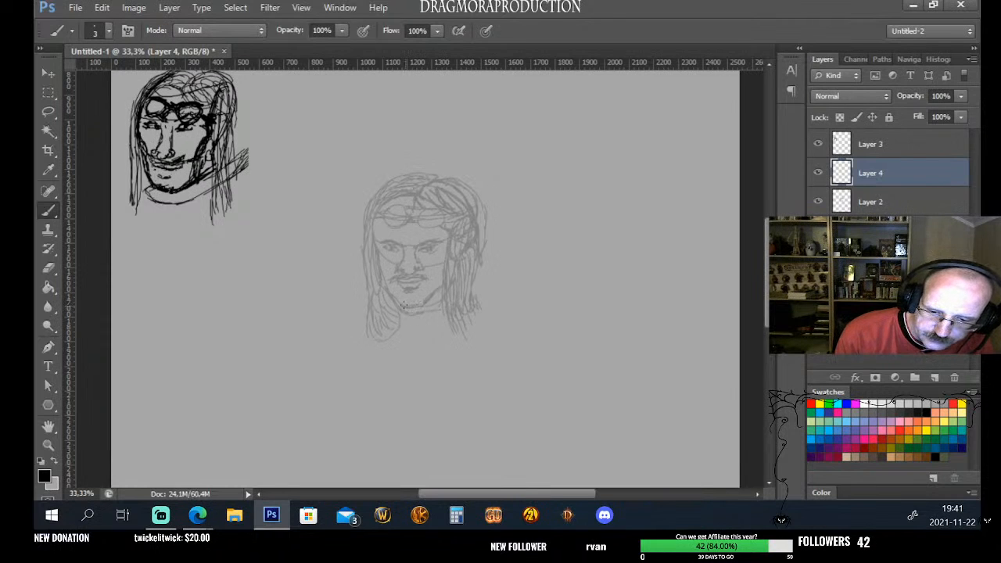
{"action": "left_click_drag", "start_coordinate": [402, 306], "coordinate": [424, 305]}
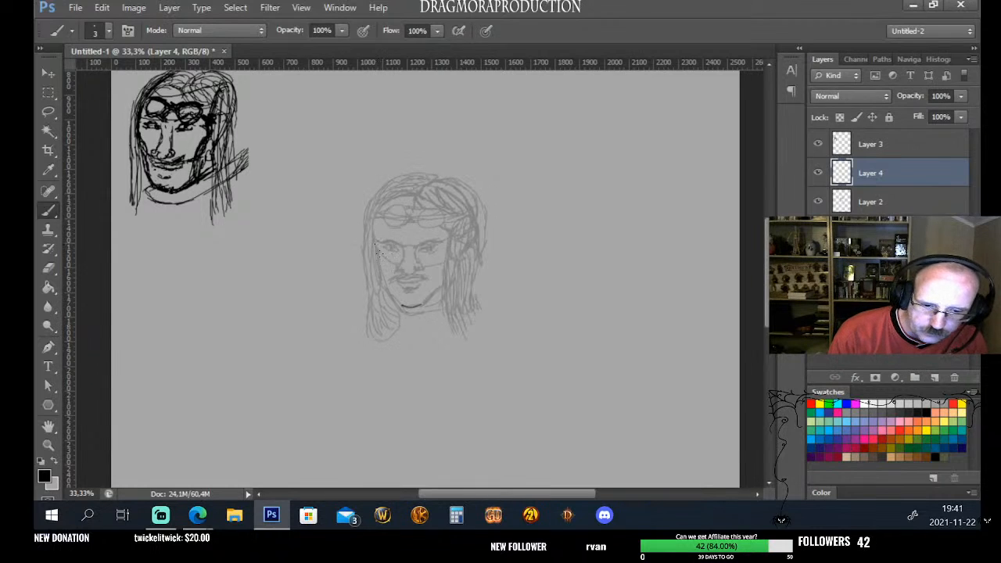
{"action": "left_click_drag", "start_coordinate": [373, 233], "coordinate": [392, 297]}
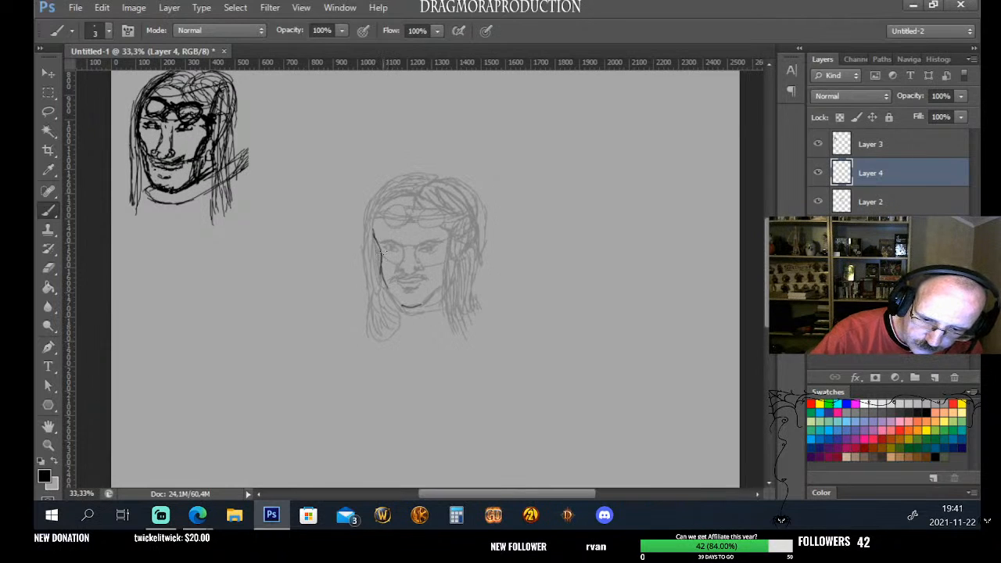
Try several strokes for the left cheek and jaw contour down to the chin, undoing each attempt
{"action": "left_click_drag", "start_coordinate": [382, 252], "coordinate": [388, 296]}
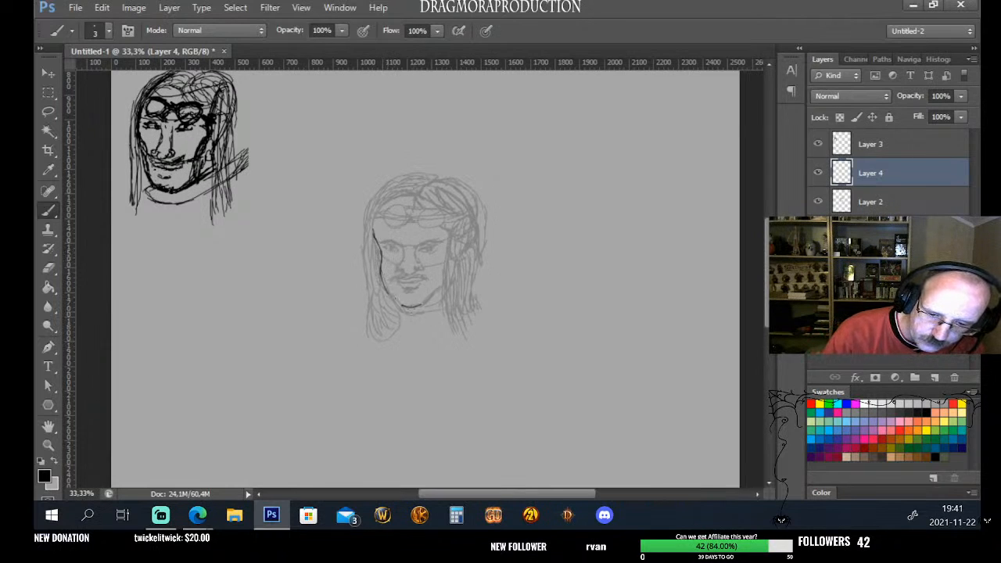
{"action": "key", "text": "ctrl+z"}
{"action": "left_click_drag", "start_coordinate": [380, 258], "coordinate": [396, 307]}
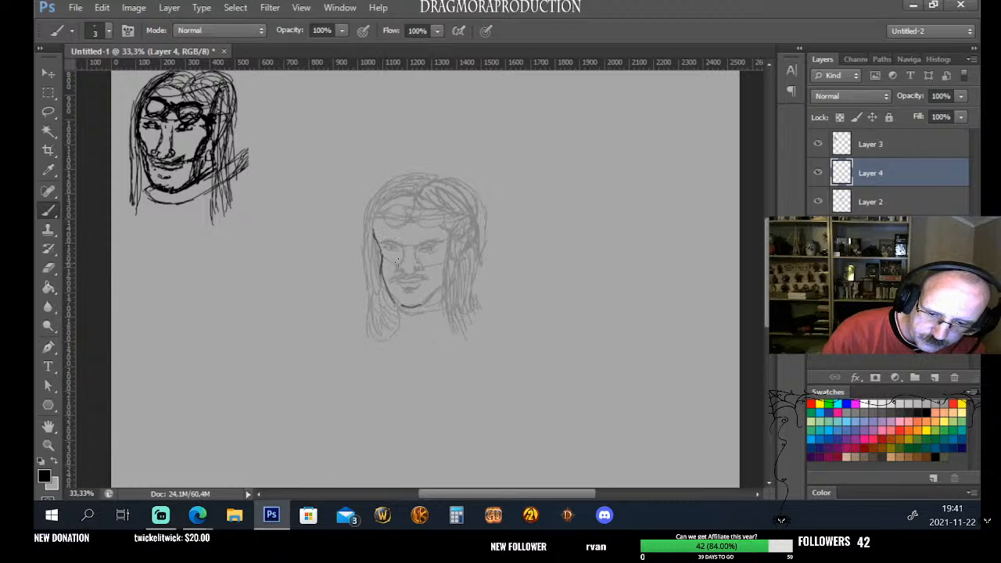
{"action": "key", "text": "ctrl+z"}
{"action": "left_click_drag", "start_coordinate": [380, 259], "coordinate": [399, 305]}
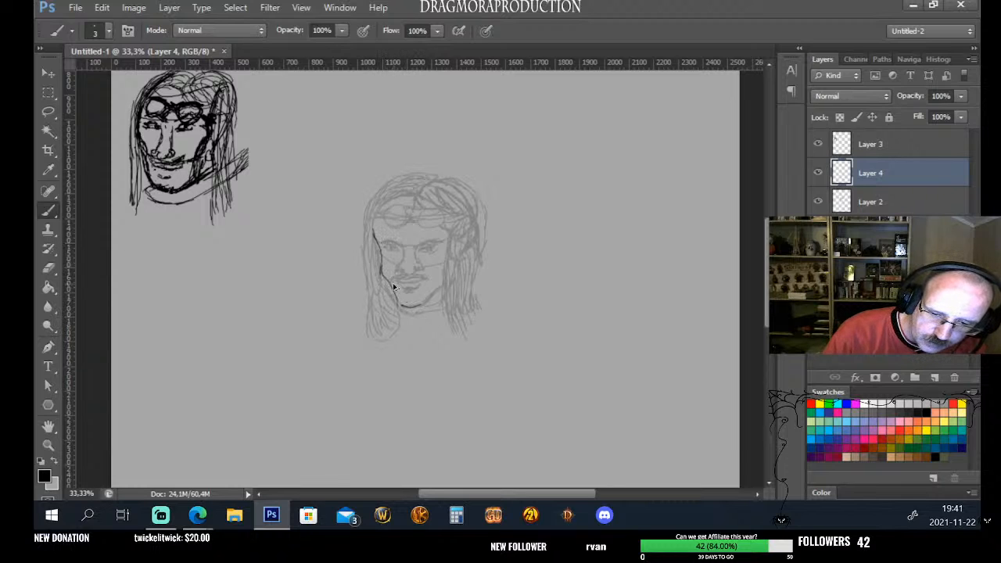
{"action": "key", "text": "ctrl+z"}
{"action": "left_click_drag", "start_coordinate": [381, 260], "coordinate": [400, 309]}
{"action": "key", "text": "ctrl+z"}
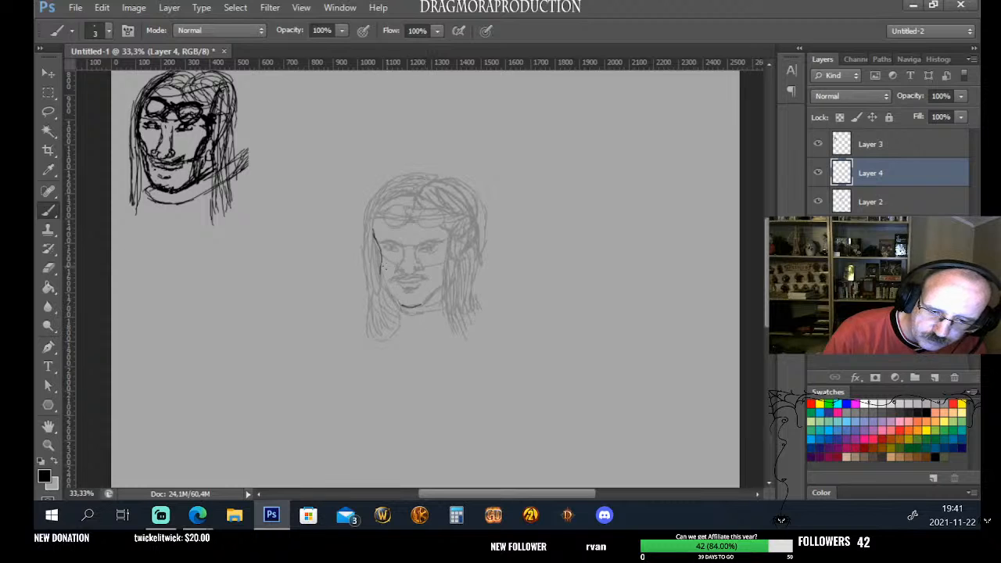
{"action": "left_click_drag", "start_coordinate": [381, 275], "coordinate": [402, 308]}
{"action": "key", "text": "ctrl+z"}
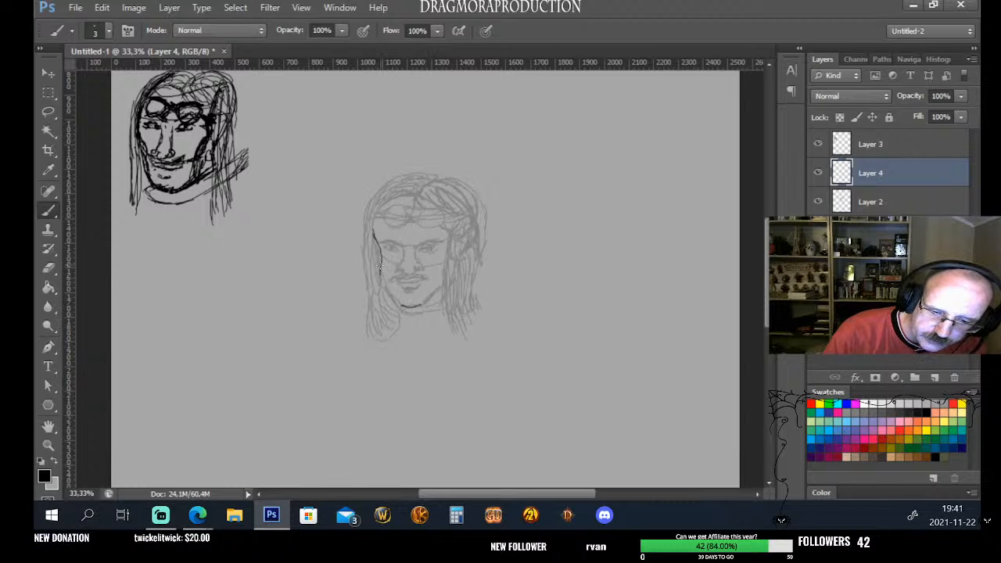
{"action": "left_click_drag", "start_coordinate": [379, 265], "coordinate": [402, 309]}
{"action": "key", "text": "ctrl+z"}
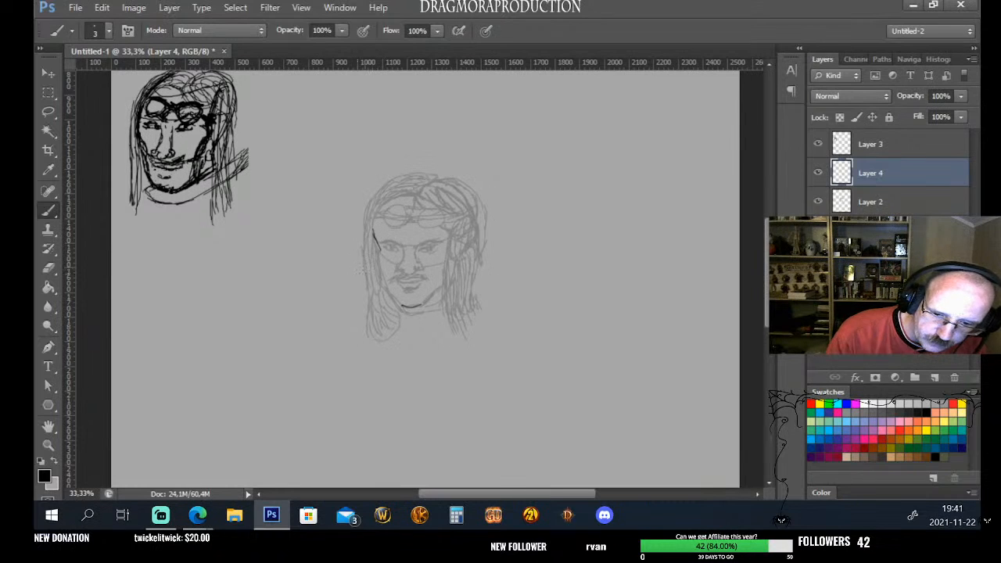
Trace the left cheek and jaw contour of the faded portrait down to the chin, undoing the stray strokes
{"action": "left_click_drag", "start_coordinate": [376, 247], "coordinate": [380, 258]}
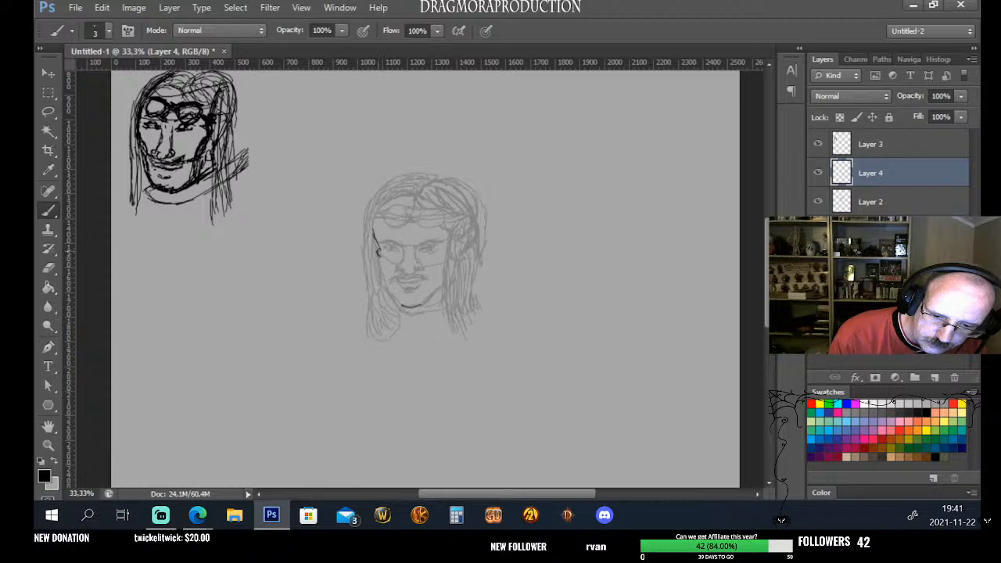
{"action": "key", "text": "ctrl+z"}
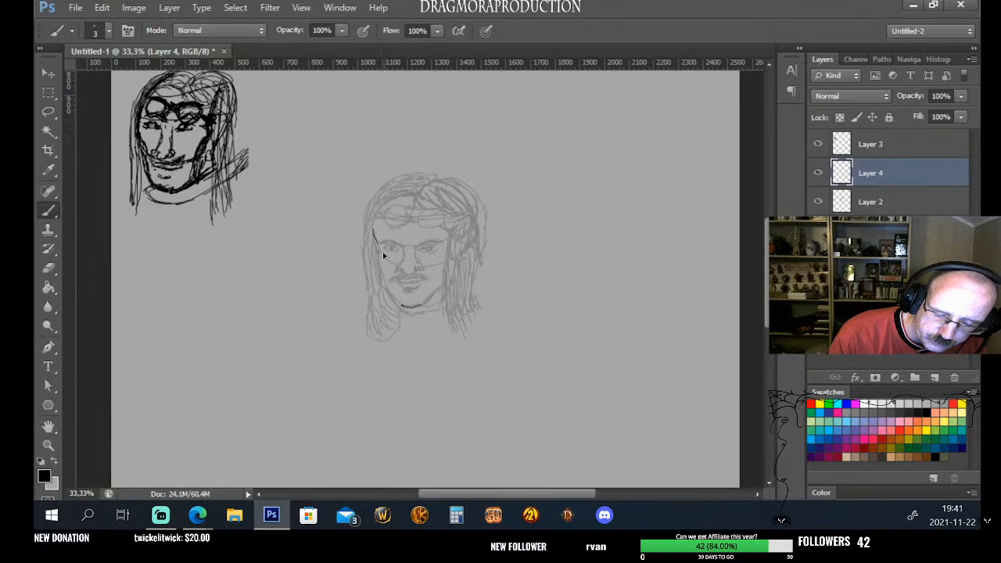
{"action": "mouse_move", "coordinate": [374, 239]}
{"action": "left_mouse_down"}
{"action": "mouse_move", "coordinate": [403, 316]}
{"action": "mouse_move", "coordinate": [383, 277]}
{"action": "mouse_move", "coordinate": [385, 287]}
{"action": "mouse_move", "coordinate": [409, 306]}
{"action": "left_mouse_up"}
{"action": "key", "text": "ctrl+z"}
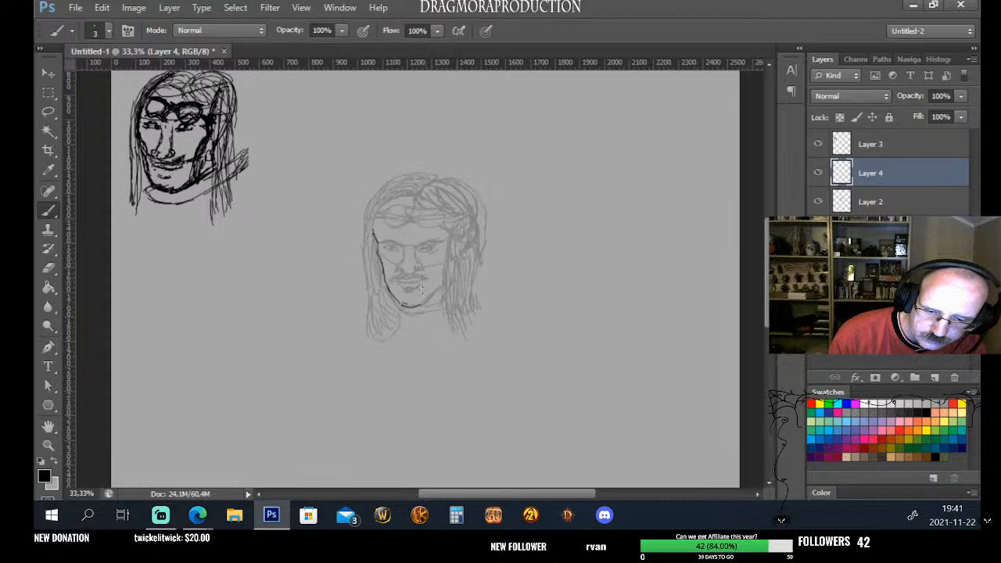
Trace the right jaw and cheek contour of the faded portrait from the chin up to the temple
{"action": "mouse_move", "coordinate": [421, 303]}
{"action": "left_mouse_down"}
{"action": "mouse_move", "coordinate": [422, 305]}
{"action": "mouse_move", "coordinate": [462, 266]}
{"action": "mouse_move", "coordinate": [447, 288]}
{"action": "mouse_move", "coordinate": [384, 312]}
{"action": "mouse_move", "coordinate": [422, 301]}
{"action": "mouse_move", "coordinate": [437, 311]}
{"action": "mouse_move", "coordinate": [423, 301]}
{"action": "mouse_move", "coordinate": [439, 288]}
{"action": "mouse_move", "coordinate": [422, 306]}
{"action": "mouse_move", "coordinate": [440, 287]}
{"action": "left_mouse_up"}
{"action": "key", "text": "ctrl+z"}
{"action": "key", "text": "ctrl+z"}
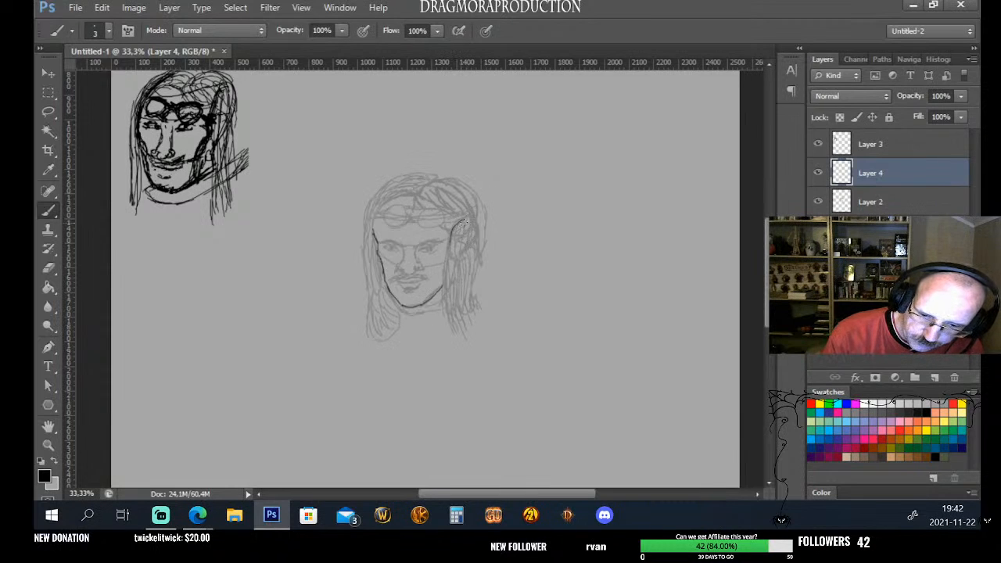
{"action": "mouse_move", "coordinate": [455, 229]}
{"action": "left_mouse_down"}
{"action": "mouse_move", "coordinate": [448, 264]}
{"action": "mouse_move", "coordinate": [456, 256]}
{"action": "mouse_move", "coordinate": [444, 286]}
{"action": "left_mouse_up"}
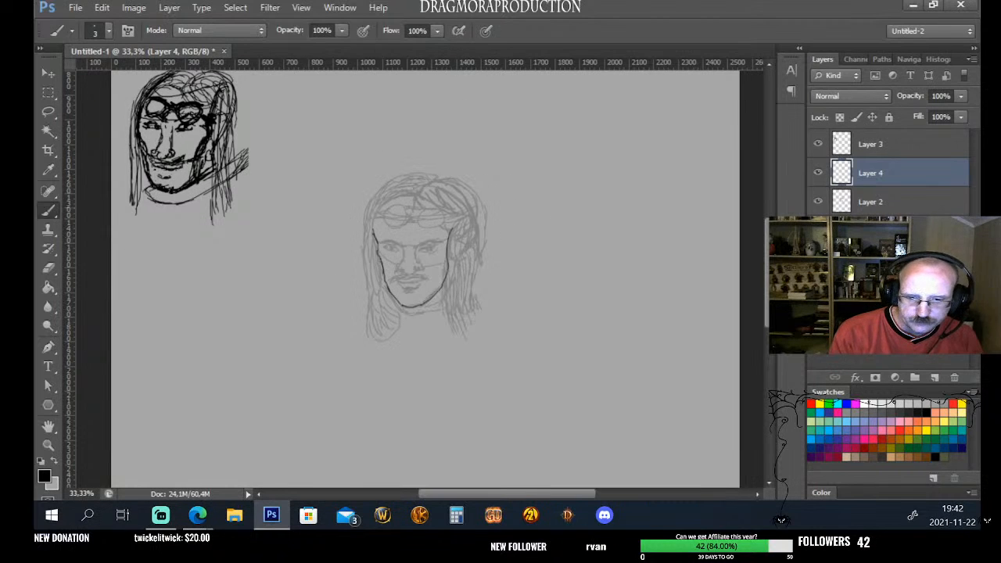
Close the face outline with a forehead arc between the temples and shift the traced outline slightly downward
{"action": "left_click_drag", "start_coordinate": [375, 237], "coordinate": [372, 227]}
{"action": "mouse_move", "coordinate": [373, 227]}
{"action": "left_mouse_down"}
{"action": "mouse_move", "coordinate": [415, 195]}
{"action": "mouse_move", "coordinate": [457, 207]}
{"action": "mouse_move", "coordinate": [429, 190]}
{"action": "mouse_move", "coordinate": [447, 224]}
{"action": "left_mouse_up"}
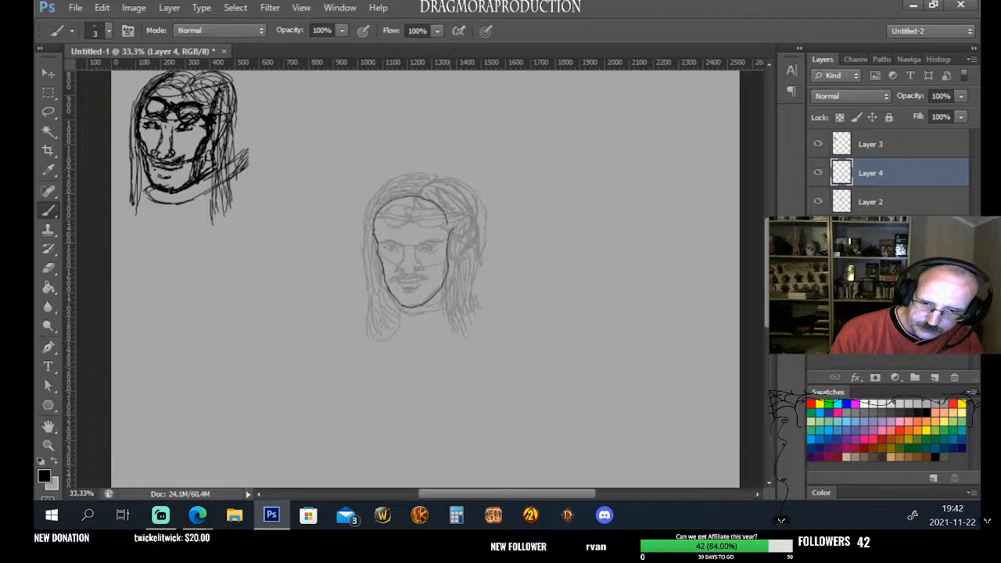
{"action": "left_click_drag", "start_coordinate": [449, 242], "coordinate": [446, 219]}
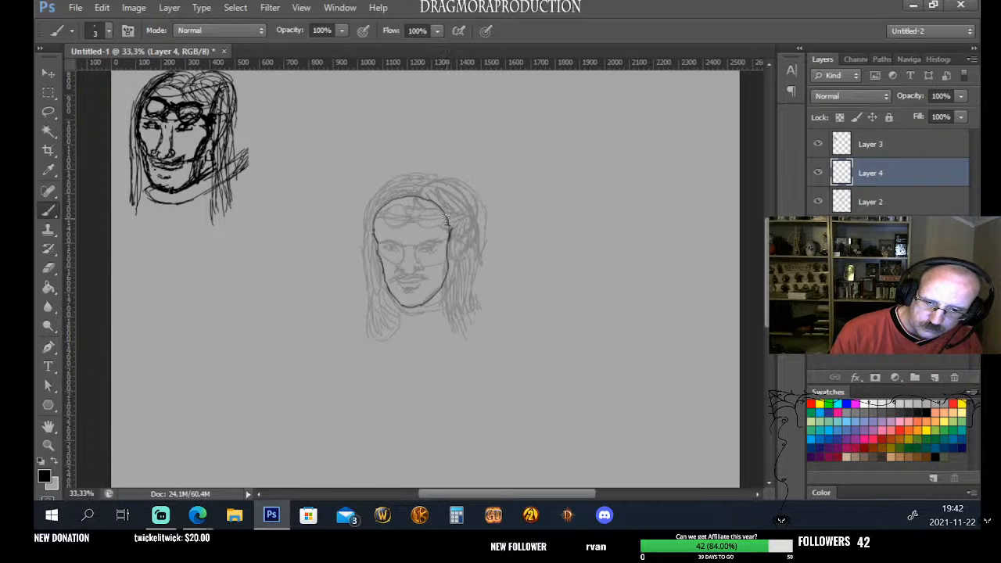
{"action": "left_click", "coordinate": [48, 76]}
{"action": "mouse_move", "coordinate": [429, 266]}
{"action": "left_mouse_down"}
{"action": "mouse_move", "coordinate": [419, 324]}
{"action": "mouse_move", "coordinate": [281, 335]}
{"action": "mouse_move", "coordinate": [247, 364]}
{"action": "mouse_move", "coordinate": [270, 360]}
{"action": "mouse_move", "coordinate": [243, 360]}
{"action": "mouse_move", "coordinate": [235, 322]}
{"action": "mouse_move", "coordinate": [454, 292]}
{"action": "mouse_move", "coordinate": [427, 264]}
{"action": "mouse_move", "coordinate": [432, 283]}
{"action": "left_mouse_up"}
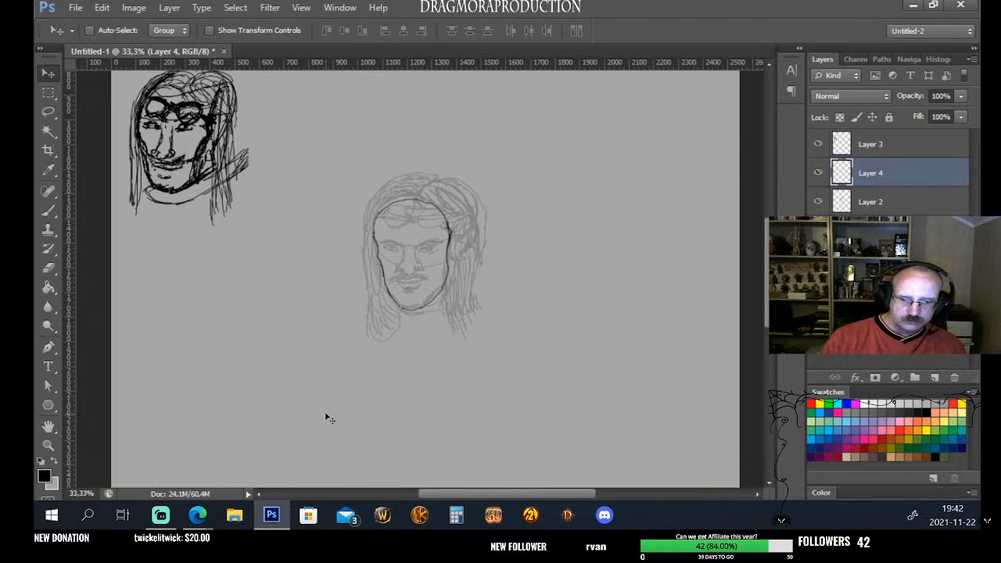
Rename Layer 4 as Face
{"action": "double_click", "coordinate": [873, 172]}
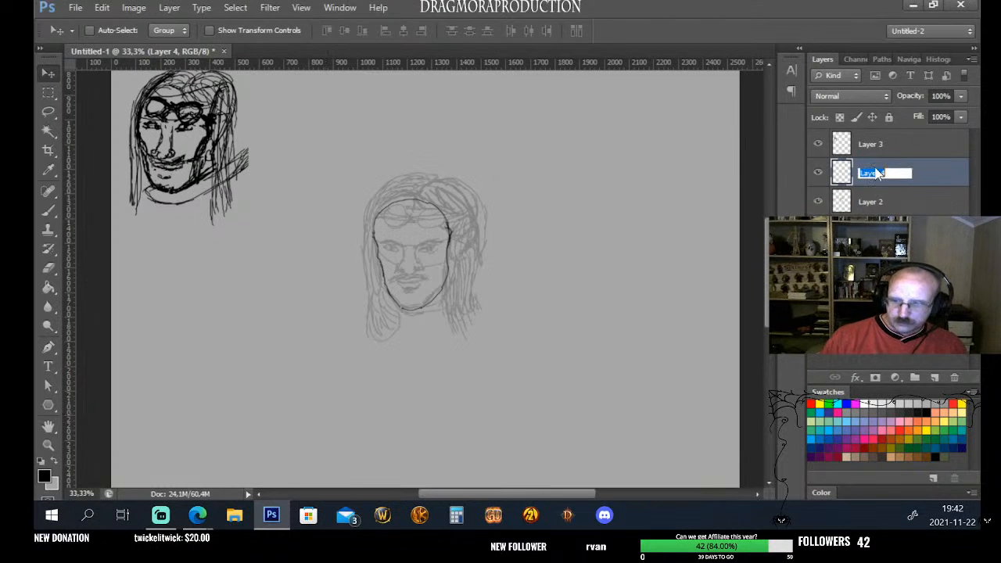
{"action": "key", "text": "BackSpace"}
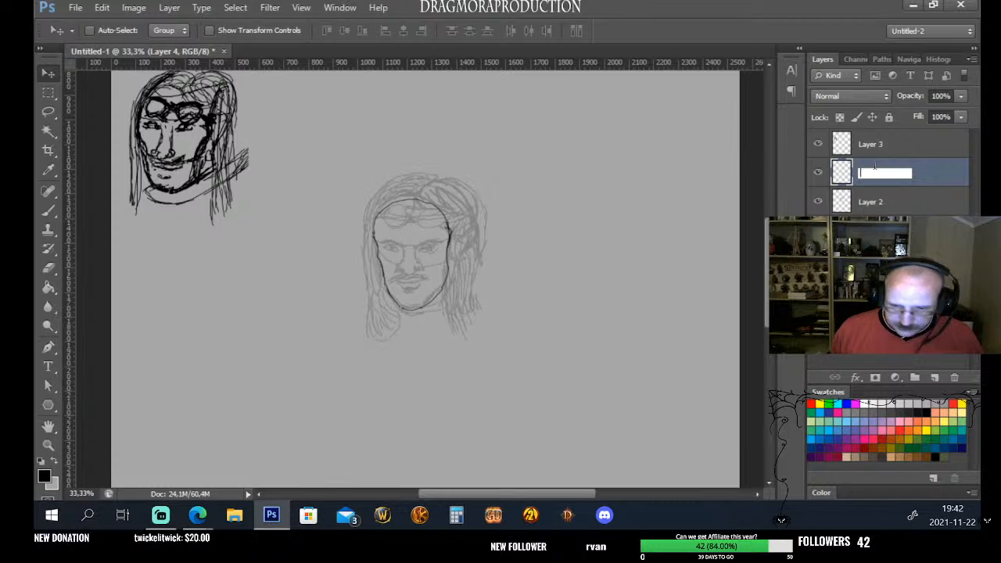
{"action": "type", "text": "D"}
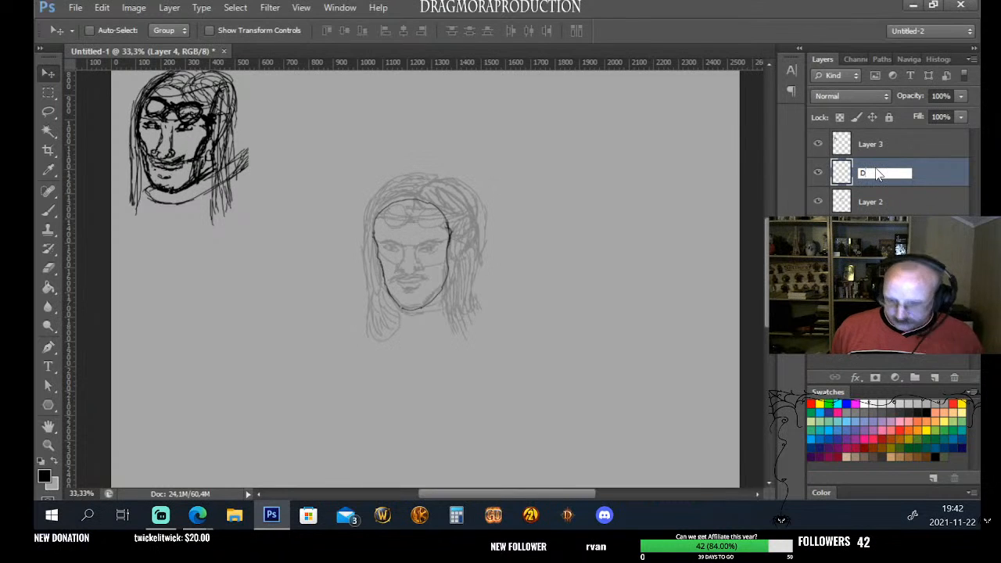
{"action": "key", "text": "BackSpace"}
{"action": "type", "text": "Fa"}
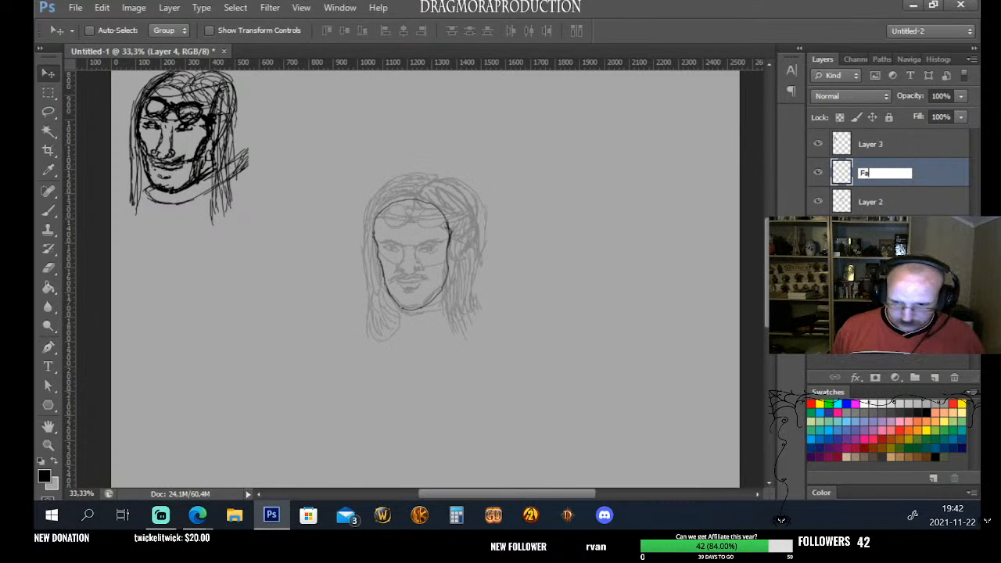
{"action": "type", "text": "ce"}
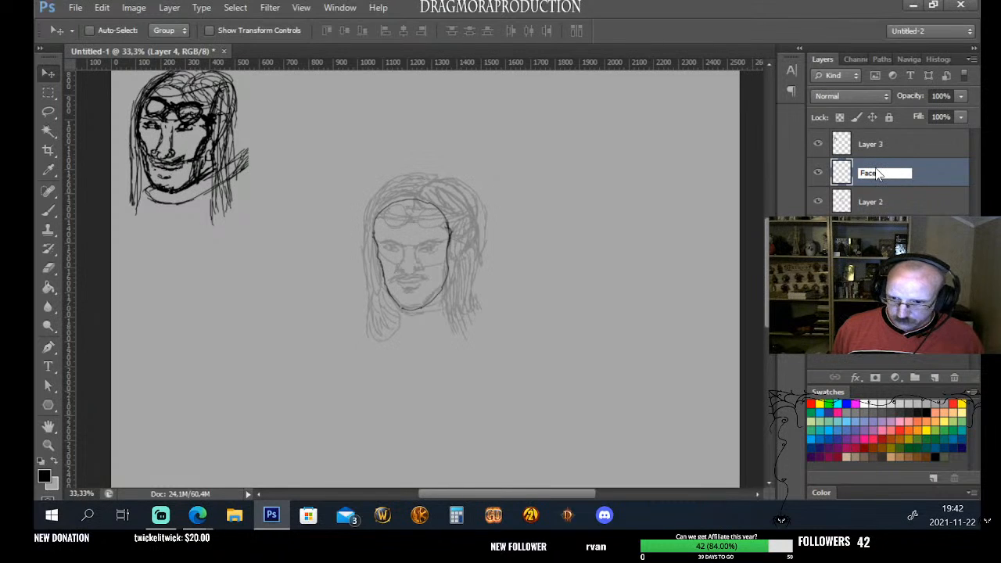
{"action": "key", "text": "Return"}
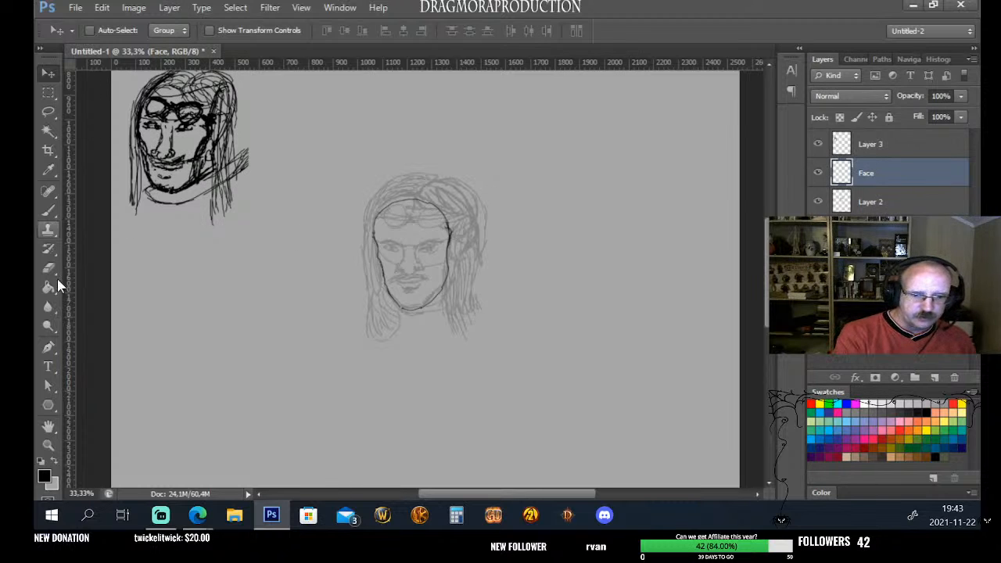
Move the traced face outline off the portrait into the blank area below the small dark sketch
{"action": "left_click_drag", "start_coordinate": [422, 303], "coordinate": [283, 356]}
{"action": "key", "text": "ctrl+z"}
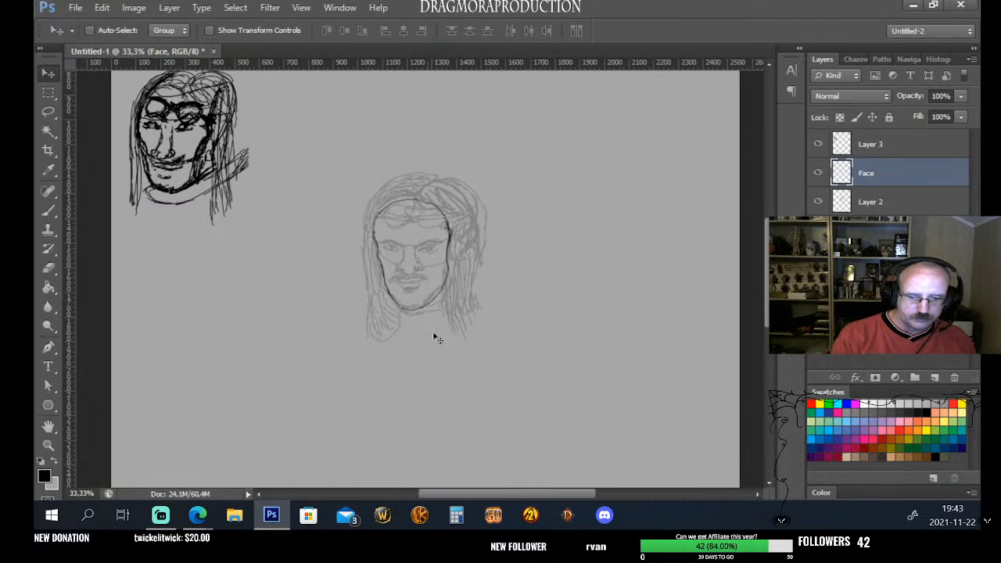
{"action": "mouse_move", "coordinate": [413, 241]}
{"action": "left_mouse_down"}
{"action": "mouse_move", "coordinate": [384, 267]}
{"action": "mouse_move", "coordinate": [308, 466]}
{"action": "mouse_move", "coordinate": [232, 274]}
{"action": "mouse_move", "coordinate": [312, 375]}
{"action": "mouse_move", "coordinate": [182, 257]}
{"action": "mouse_move", "coordinate": [176, 270]}
{"action": "left_mouse_up"}
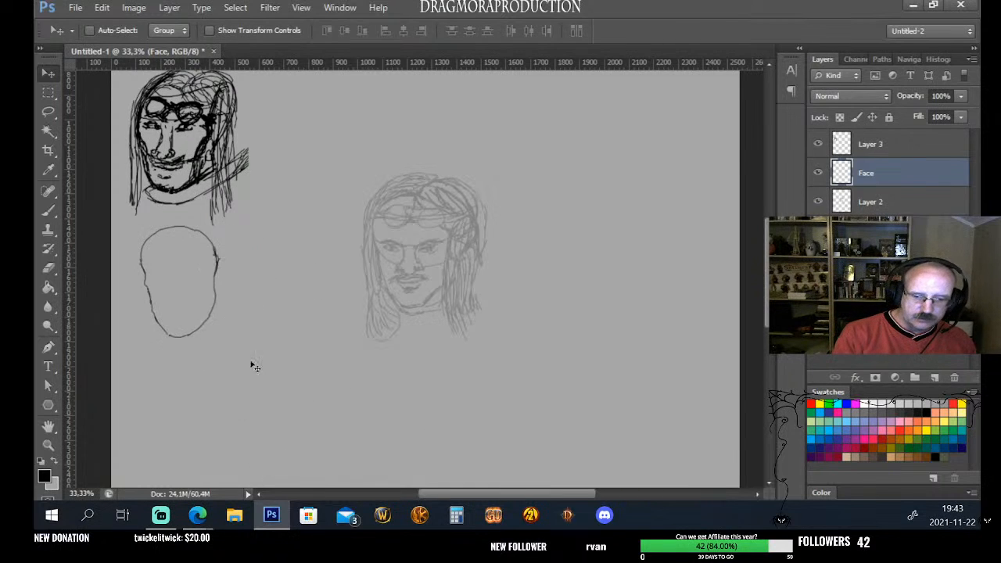
{"action": "left_click_drag", "start_coordinate": [191, 313], "coordinate": [222, 380]}
{"action": "key", "text": "ctrl+z"}
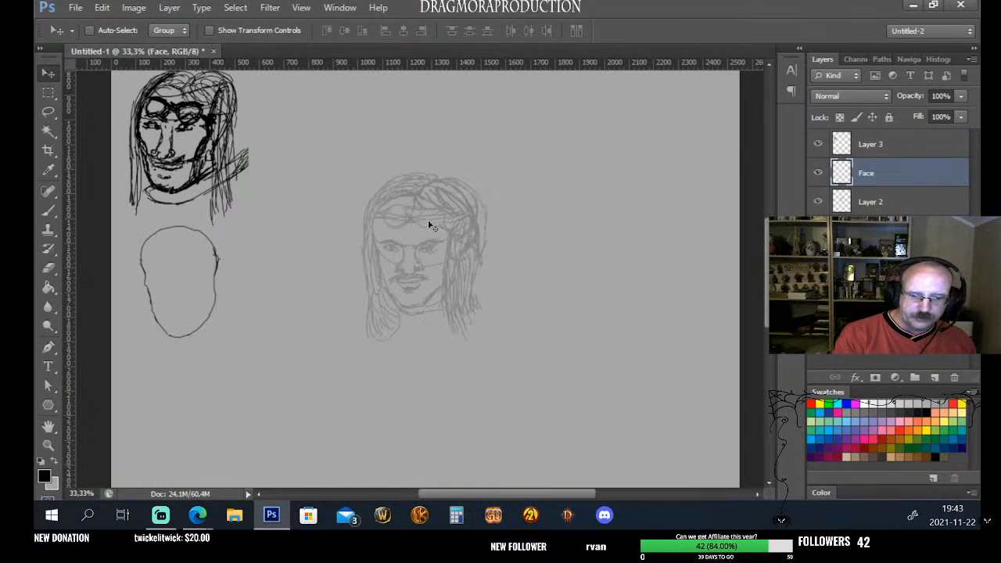
Try several brush strokes from the chin along the right jaw of the separated outline, undoing the attempts
{"action": "left_click", "coordinate": [49, 211]}
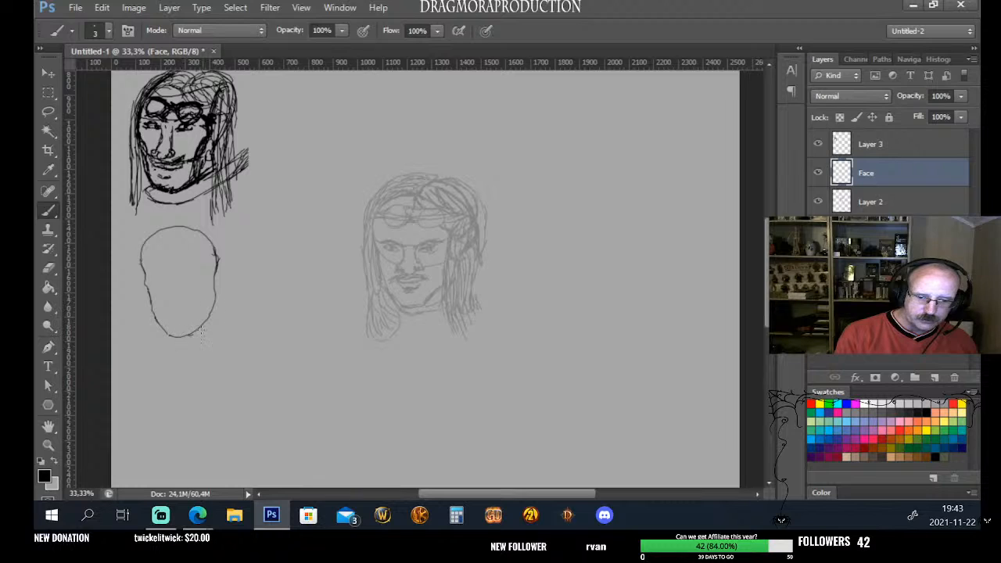
{"action": "left_click_drag", "start_coordinate": [183, 336], "coordinate": [222, 318]}
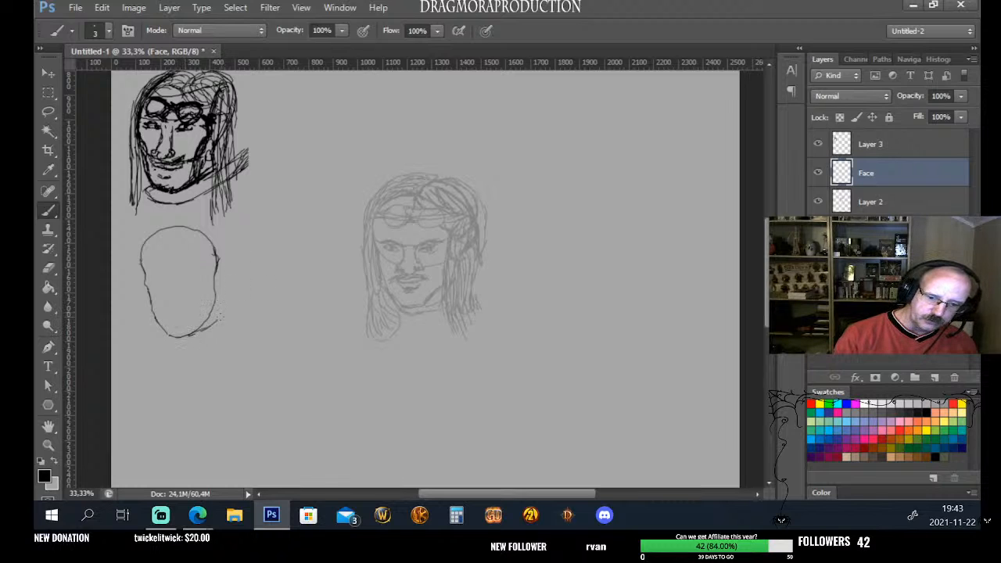
{"action": "left_click_drag", "start_coordinate": [220, 321], "coordinate": [227, 287]}
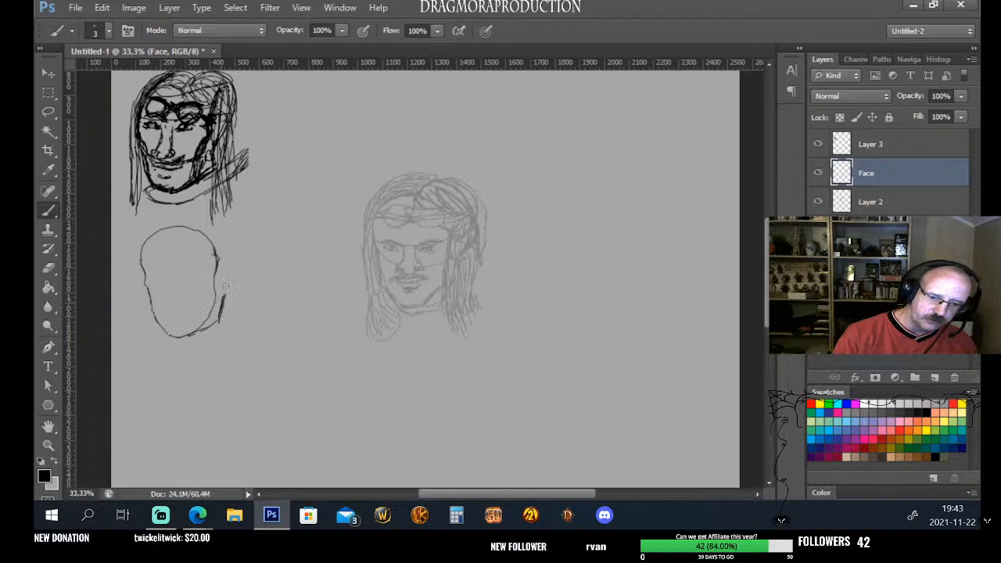
{"action": "key", "text": "ctrl+z"}
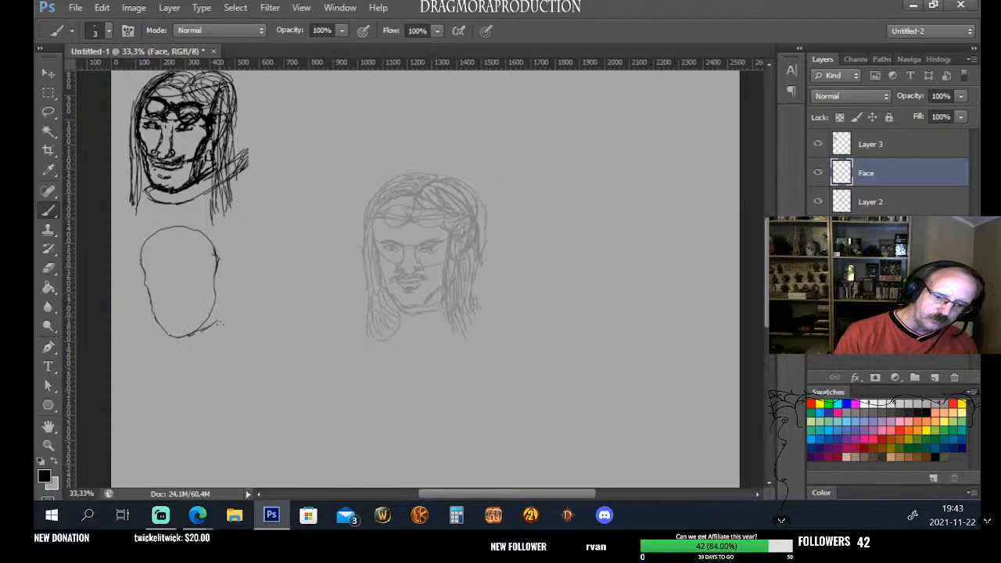
{"action": "left_click_drag", "start_coordinate": [216, 322], "coordinate": [222, 268]}
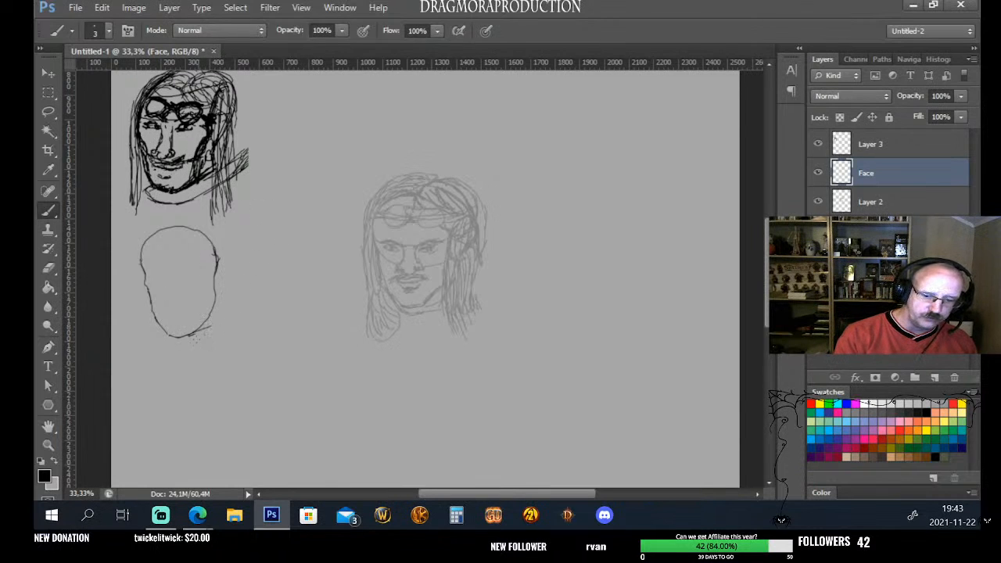
{"action": "left_click_drag", "start_coordinate": [189, 336], "coordinate": [241, 294]}
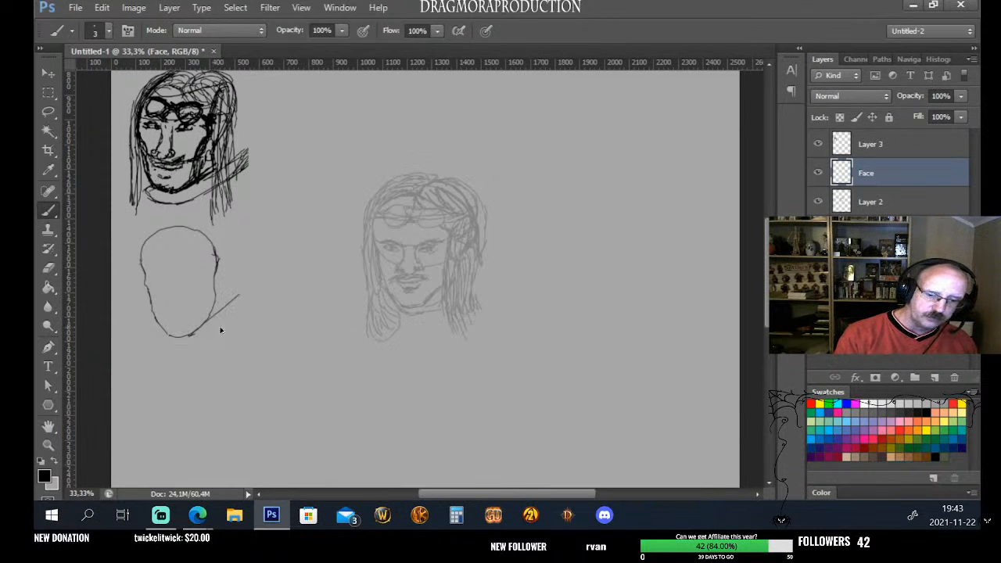
{"action": "key", "text": "ctrl+z"}
{"action": "mouse_move", "coordinate": [189, 336]}
{"action": "left_mouse_down"}
{"action": "mouse_move", "coordinate": [230, 290]}
{"action": "mouse_move", "coordinate": [221, 317]}
{"action": "mouse_move", "coordinate": [221, 288]}
{"action": "left_mouse_up"}
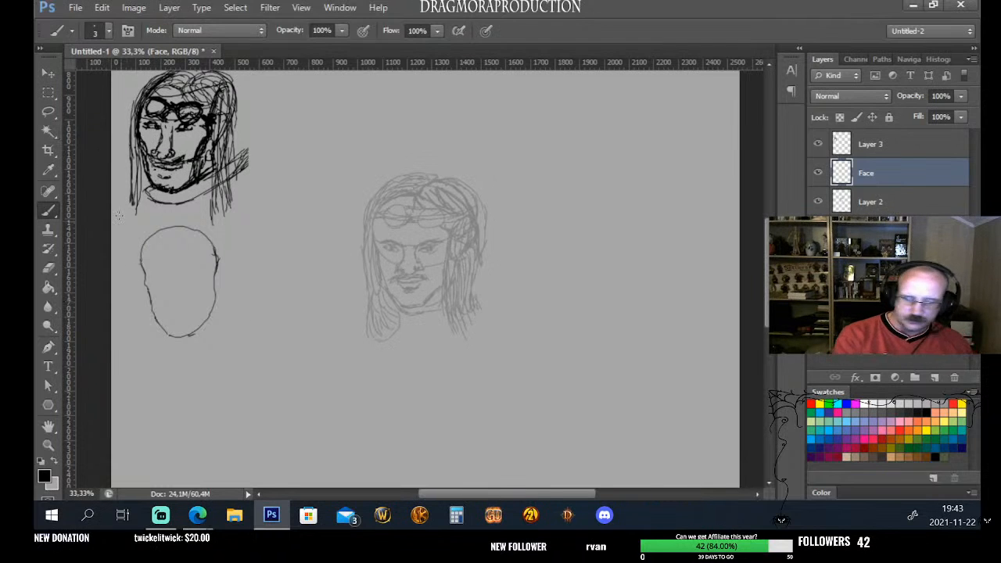
Move the face outline back over the faded portrait and reactivate the Brush tool
{"action": "left_click", "coordinate": [47, 74]}
{"action": "left_click_drag", "start_coordinate": [222, 233], "coordinate": [538, 317]}
{"action": "mouse_move", "coordinate": [649, 375]}
{"action": "left_mouse_down"}
{"action": "mouse_move", "coordinate": [469, 246]}
{"action": "mouse_move", "coordinate": [450, 247]}
{"action": "left_mouse_up"}
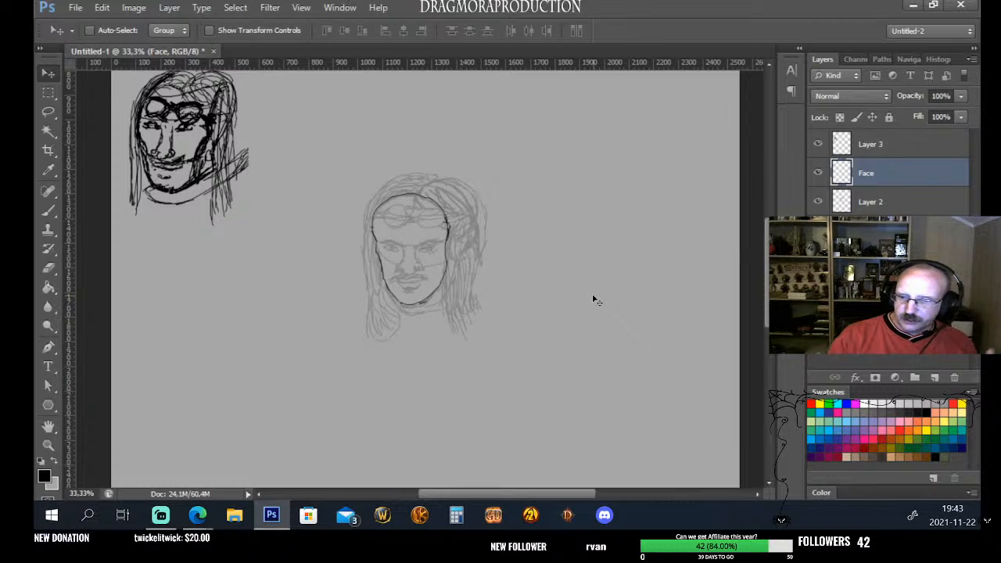
{"action": "left_click", "coordinate": [48, 209]}
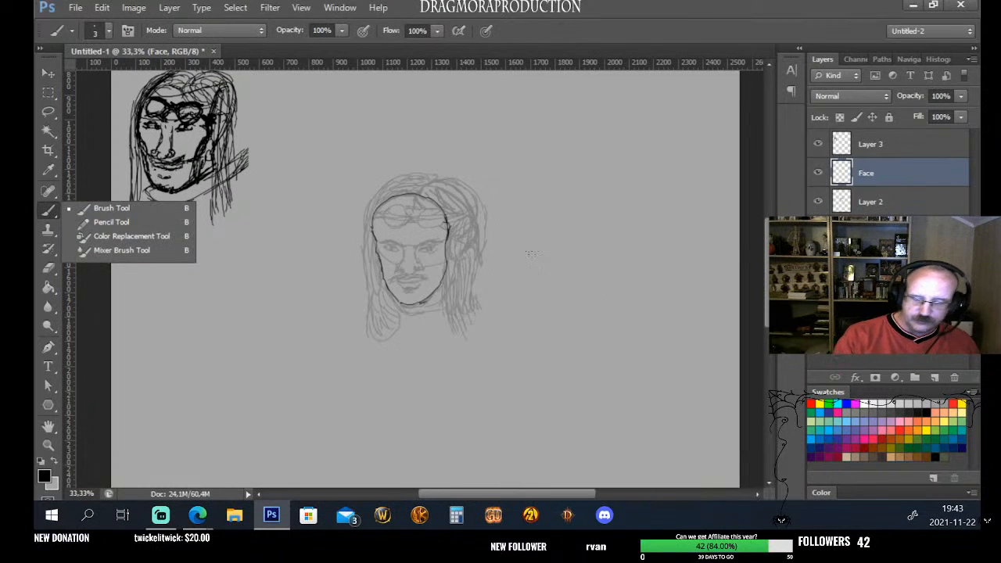
{"action": "left_click", "coordinate": [92, 397]}
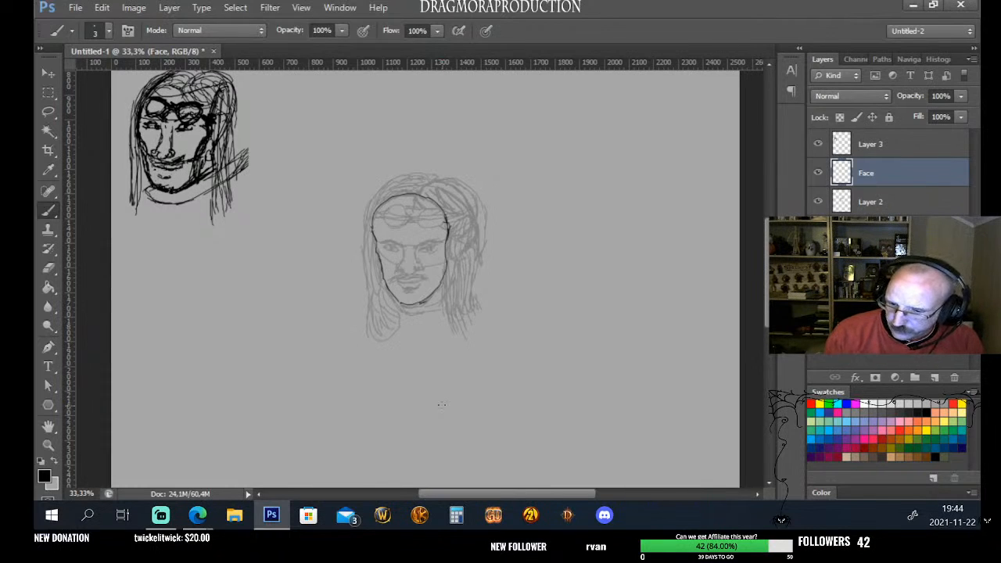
Create a new layer above Face and begin its new name with "No"
{"action": "left_click", "coordinate": [934, 378]}
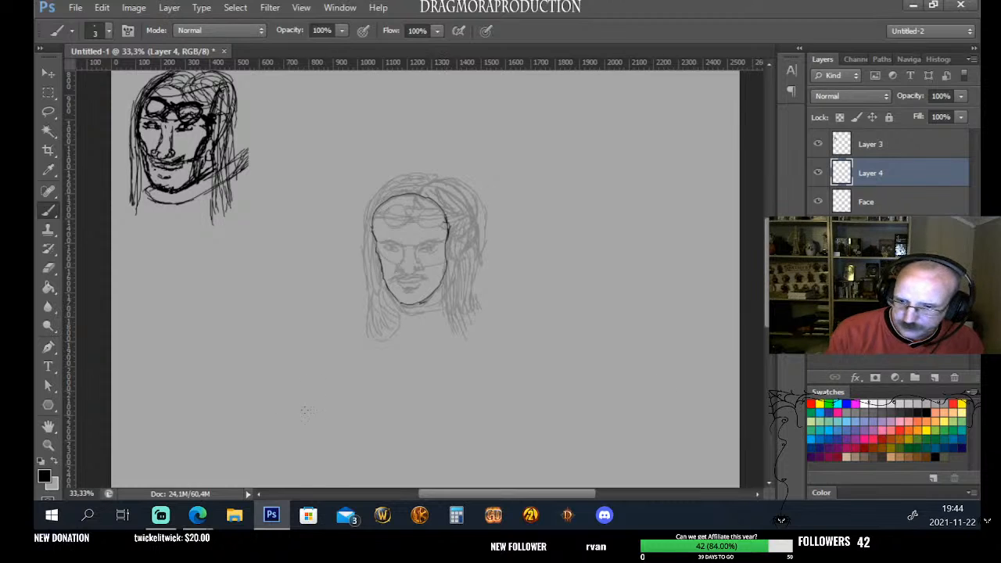
{"action": "double_click", "coordinate": [880, 175]}
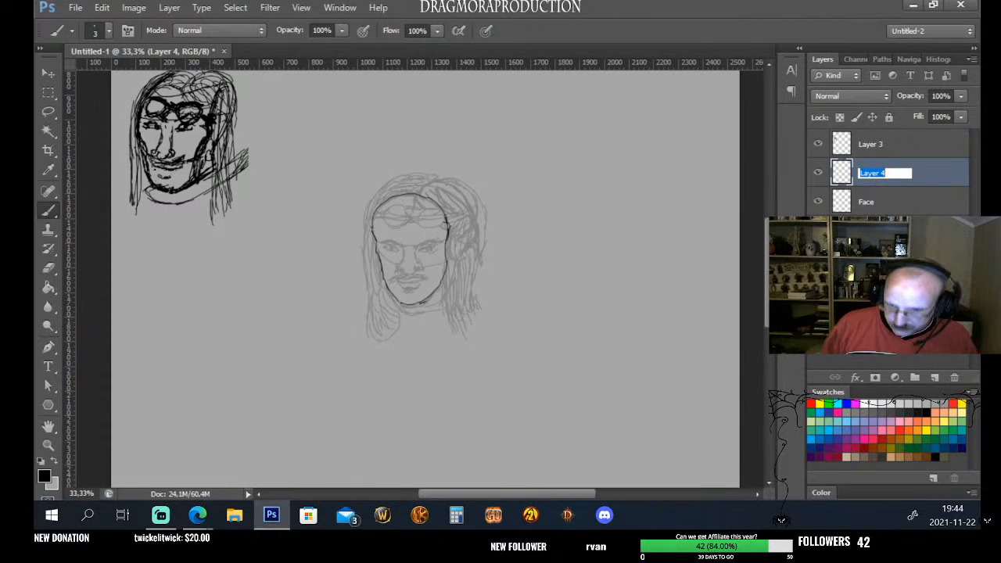
{"action": "key", "text": "BackSpace"}
{"action": "type", "text": "N"}
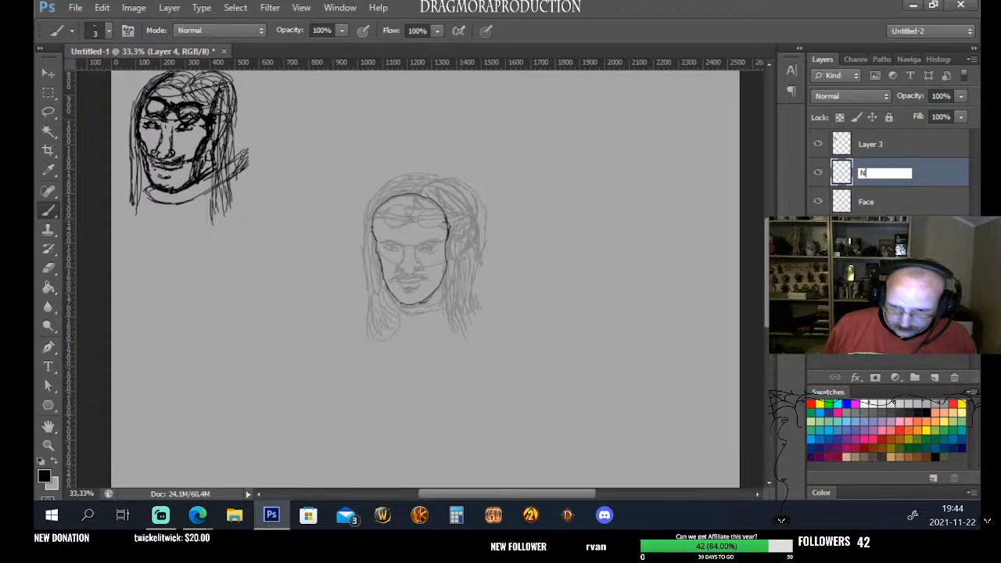
{"action": "type", "text": "o"}
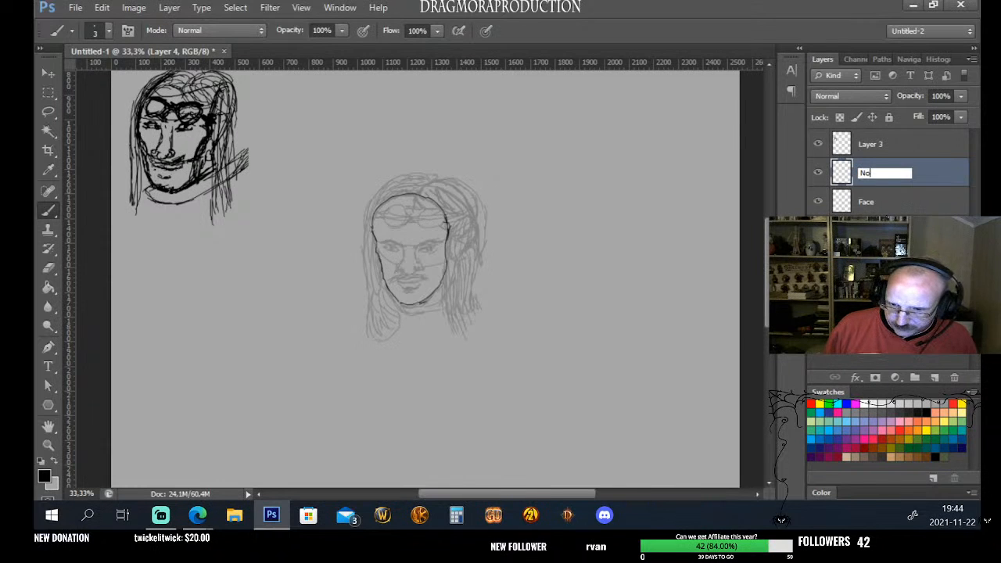
Name the new layer above the Face layer Nose
{"action": "type", "text": "se"}
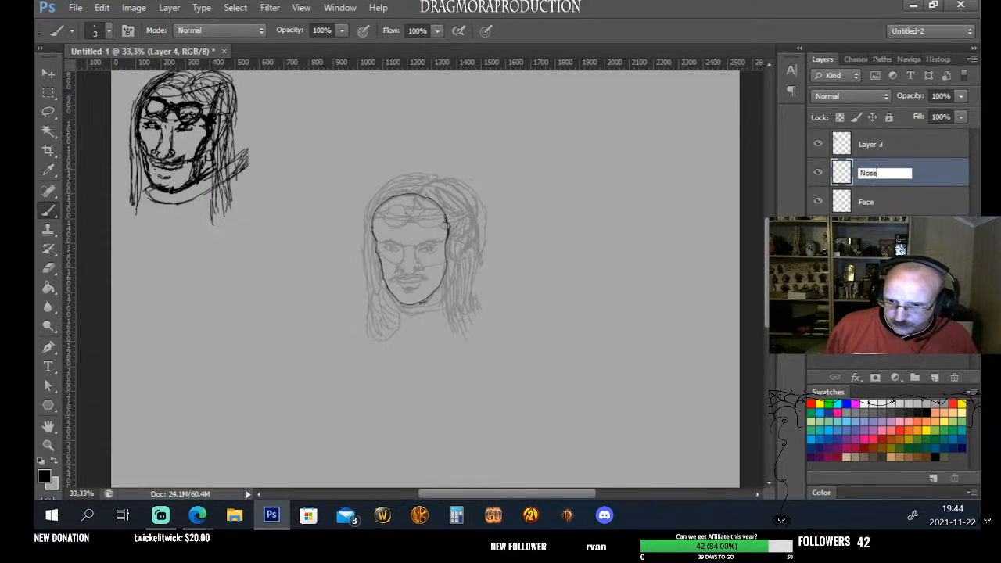
{"action": "key", "text": "Return"}
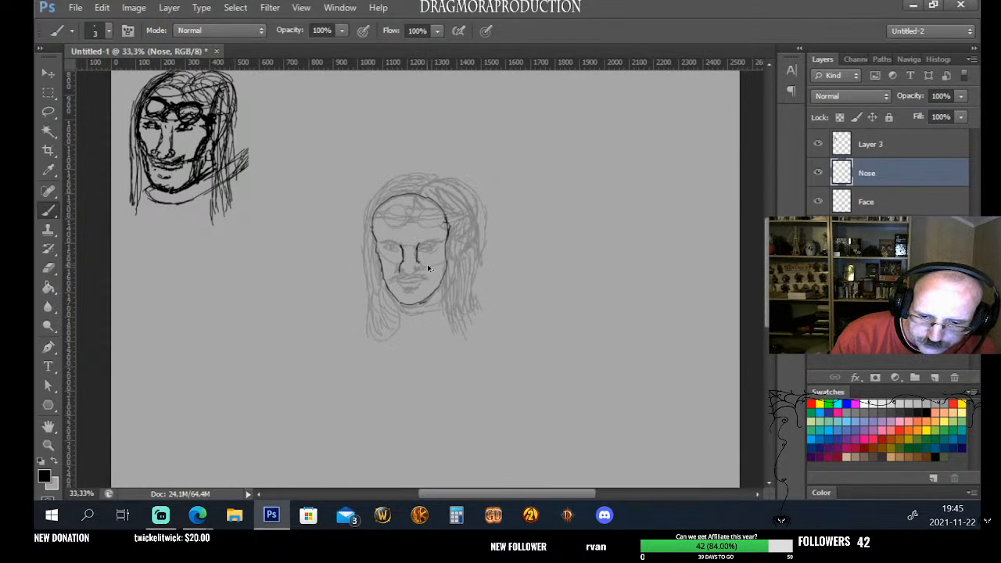
Undo the first nose strokes and redraw the nose bridge, tip and nostrils over the faint sketch
{"action": "key", "text": "ctrl+alt+z"}
{"action": "key", "text": "ctrl+alt+z"}
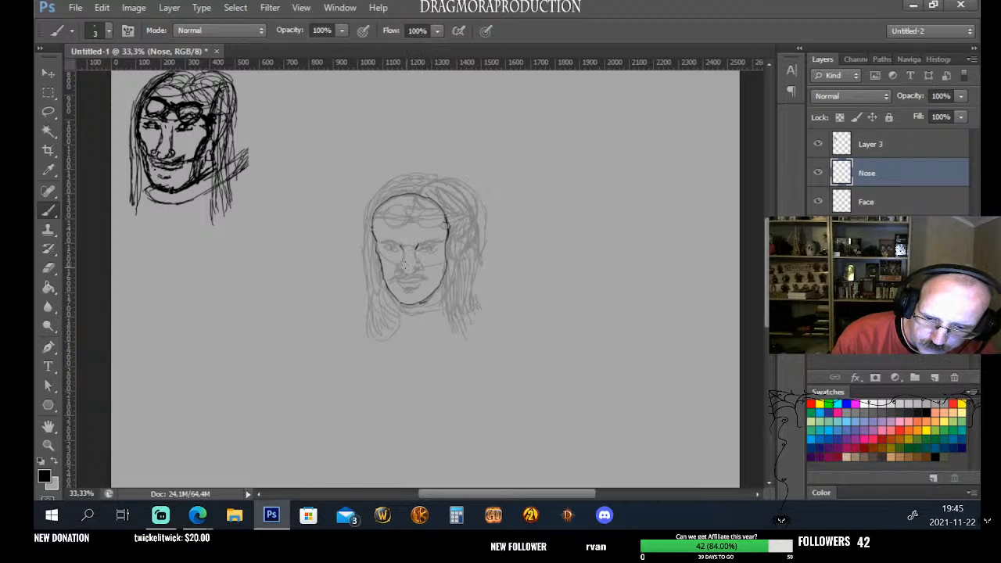
{"action": "left_click_drag", "start_coordinate": [403, 251], "coordinate": [416, 270]}
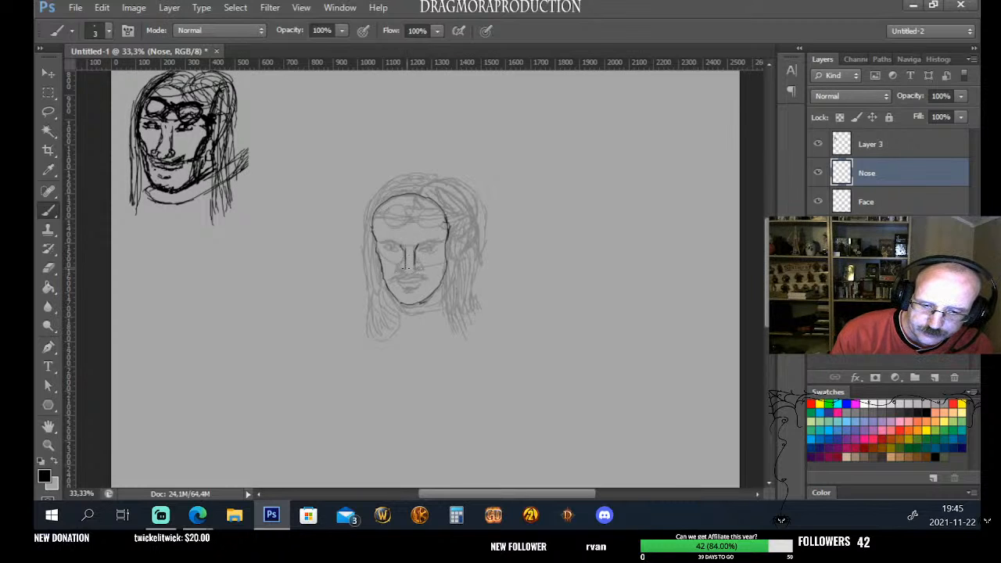
{"action": "left_click_drag", "start_coordinate": [406, 268], "coordinate": [413, 269]}
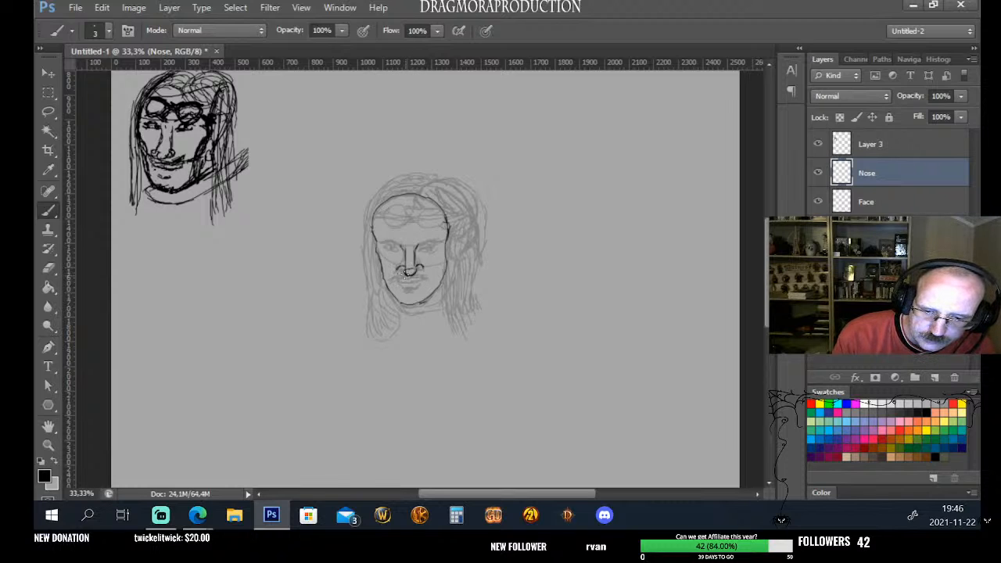
{"action": "left_click_drag", "start_coordinate": [399, 270], "coordinate": [406, 273]}
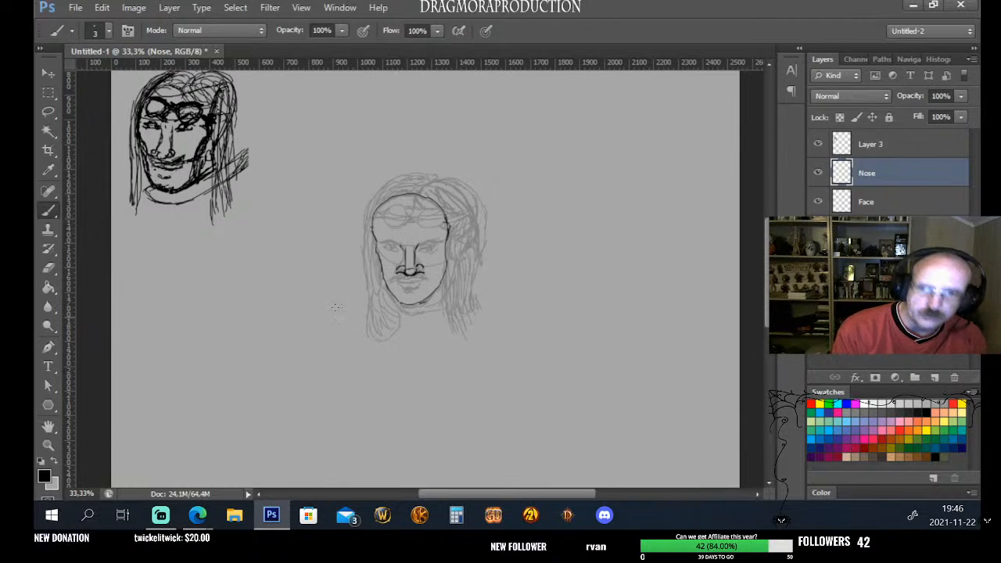
Outline the nostril wings and draw both slanted sides of the nose with the 3 px black brush
{"action": "left_click", "coordinate": [47, 444]}
{"action": "left_click", "coordinate": [418, 284]}
{"action": "left_click", "coordinate": [420, 285]}
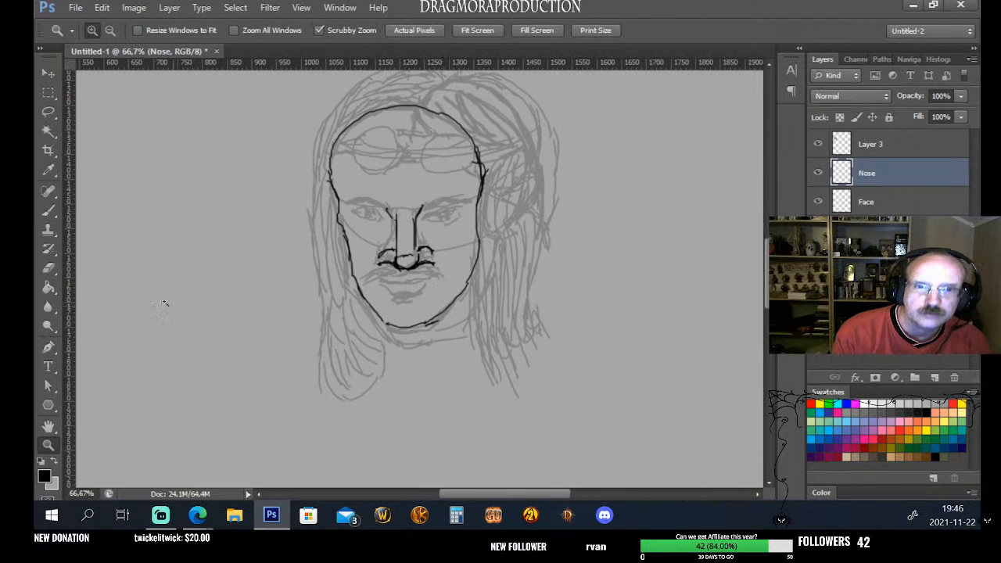
{"action": "left_click", "coordinate": [47, 211]}
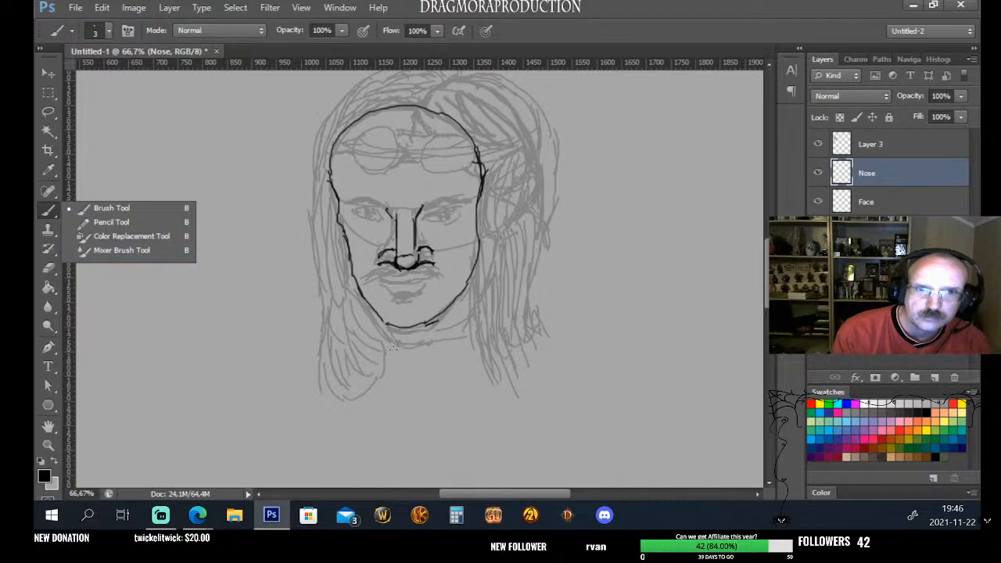
{"action": "left_click", "coordinate": [150, 391]}
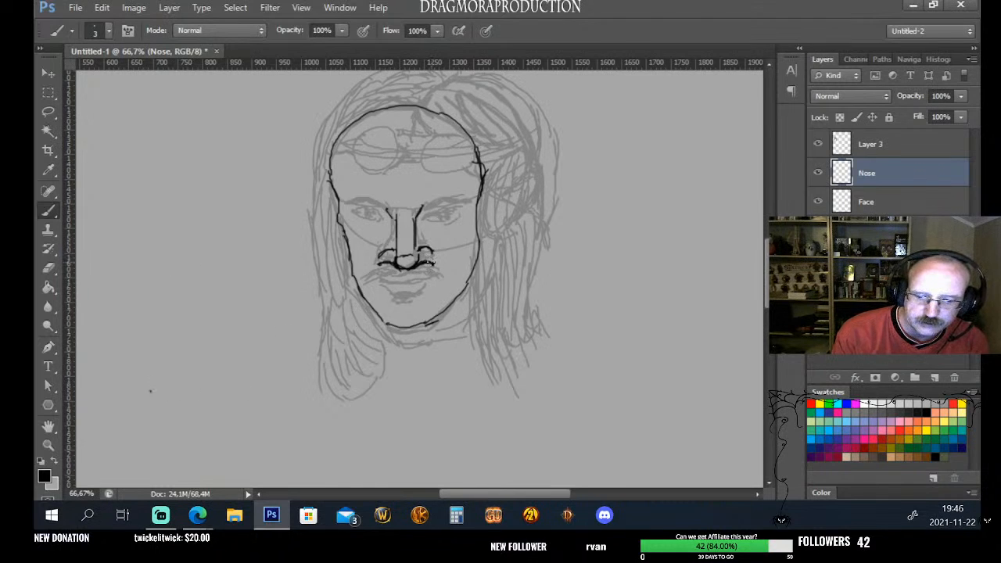
{"action": "mouse_move", "coordinate": [430, 261]}
{"action": "left_mouse_down"}
{"action": "mouse_move", "coordinate": [432, 235]}
{"action": "mouse_move", "coordinate": [381, 258]}
{"action": "left_mouse_up"}
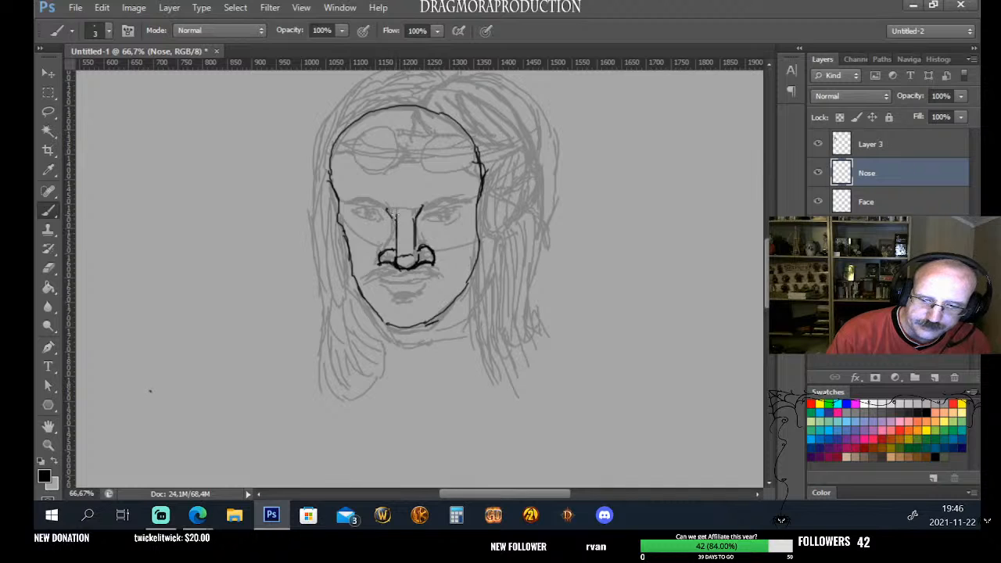
{"action": "left_click_drag", "start_coordinate": [391, 221], "coordinate": [380, 255]}
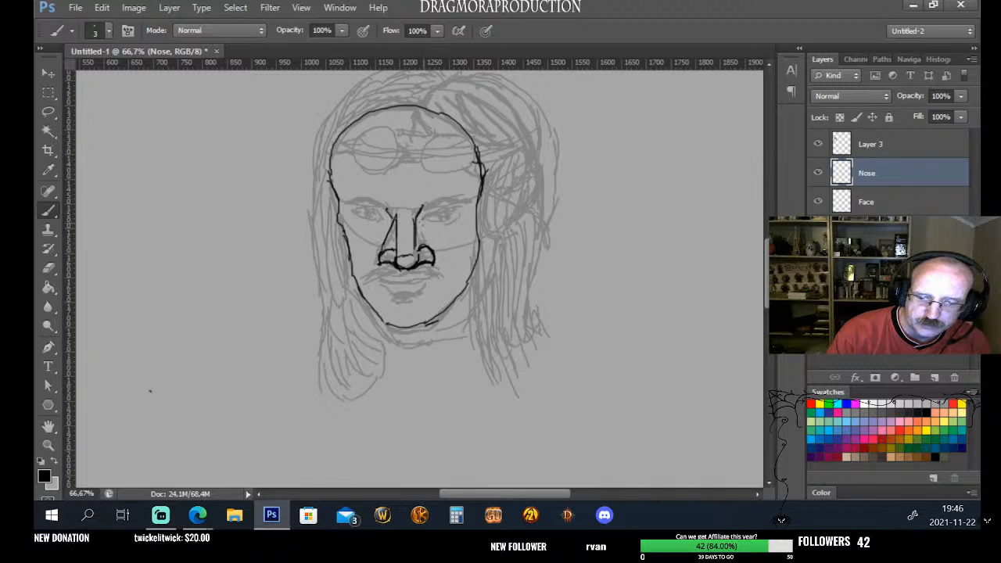
{"action": "left_click_drag", "start_coordinate": [415, 214], "coordinate": [431, 250]}
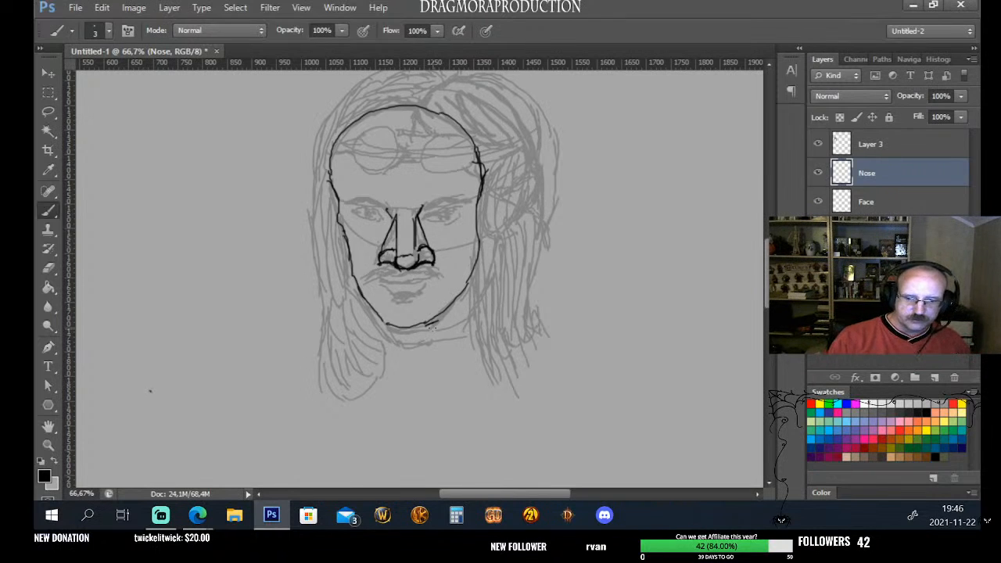
Erase the excess side and nostril lines of the nose on the Nose layer
{"action": "key", "text": "z"}
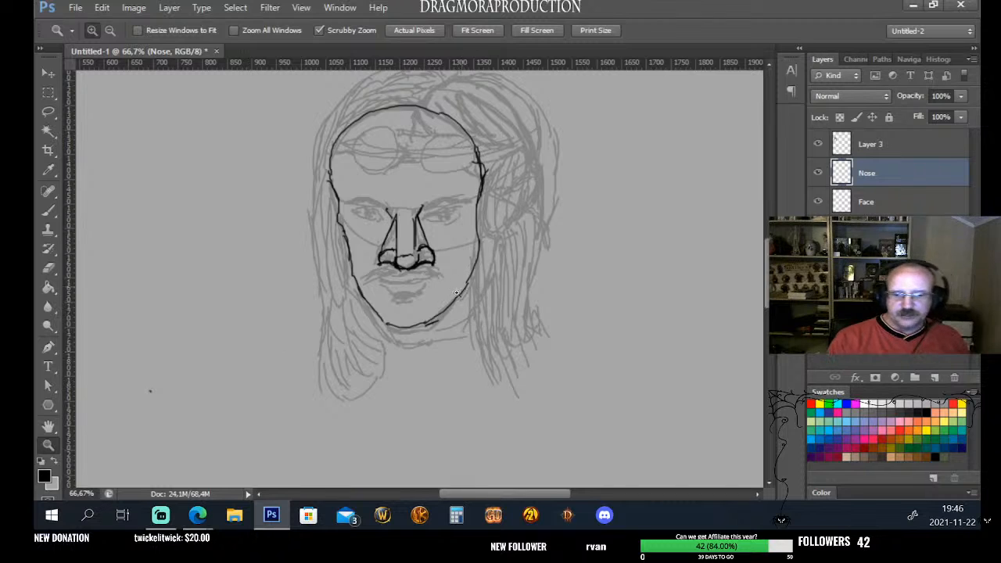
{"action": "mouse_move", "coordinate": [472, 294]}
{"action": "left_mouse_down"}
{"action": "mouse_move", "coordinate": [461, 297]}
{"action": "mouse_move", "coordinate": [467, 320]}
{"action": "mouse_move", "coordinate": [452, 308]}
{"action": "mouse_move", "coordinate": [463, 308]}
{"action": "left_mouse_up"}
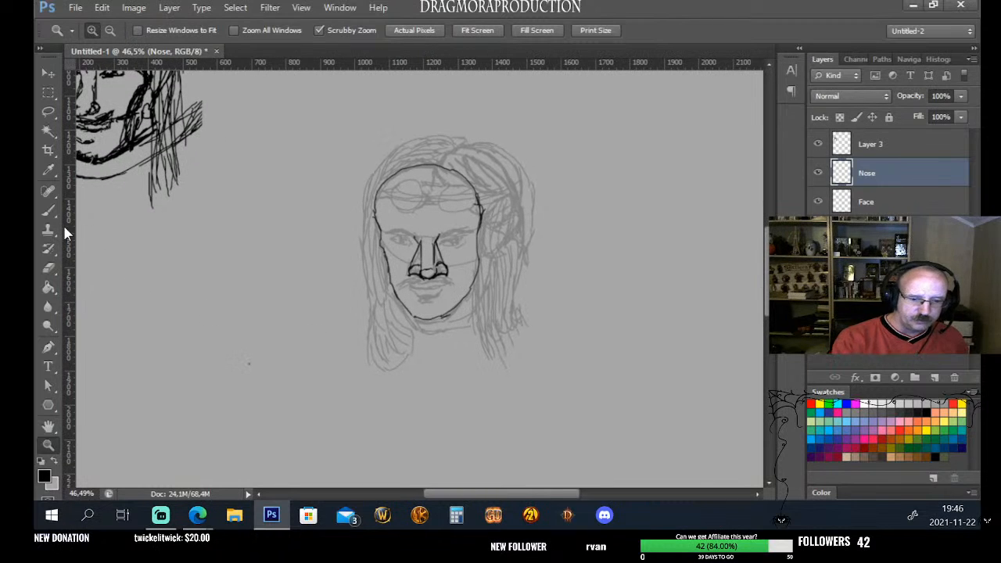
{"action": "left_click", "coordinate": [49, 272]}
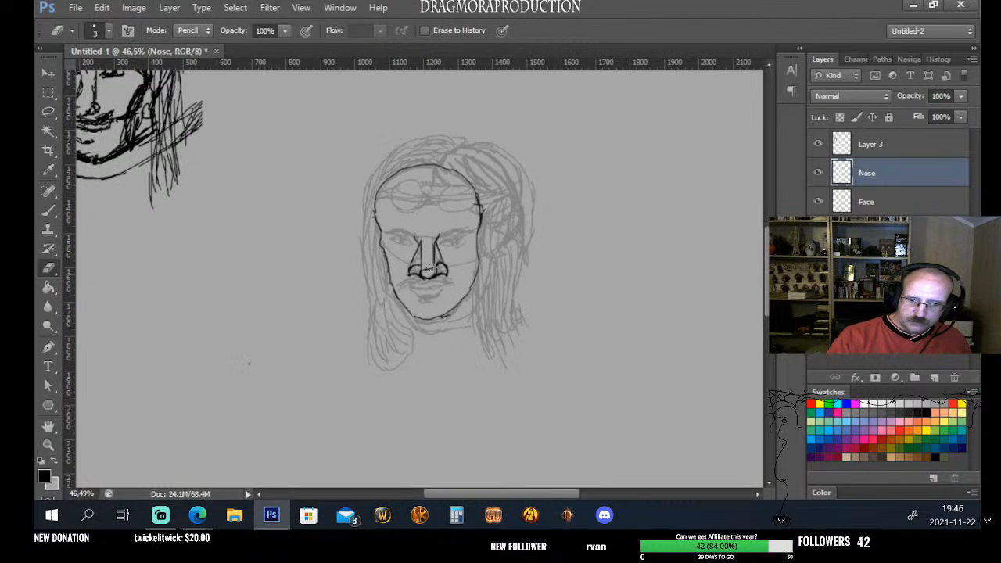
{"action": "mouse_move", "coordinate": [419, 245]}
{"action": "left_mouse_down"}
{"action": "mouse_move", "coordinate": [411, 267]}
{"action": "mouse_move", "coordinate": [419, 264]}
{"action": "left_mouse_up"}
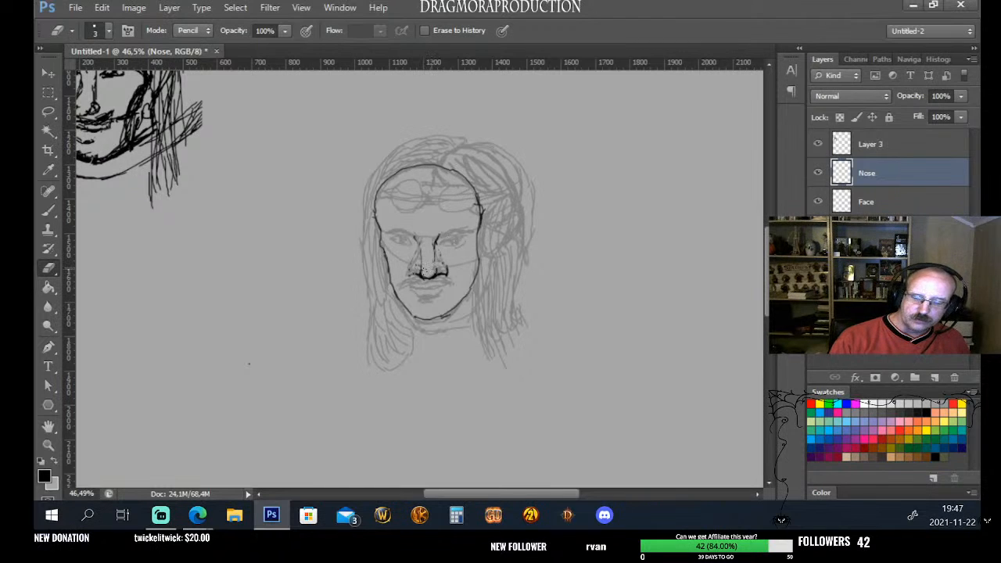
Redraw the left side of the nose and the right nostril wing with the black brush
{"action": "key", "text": "b"}
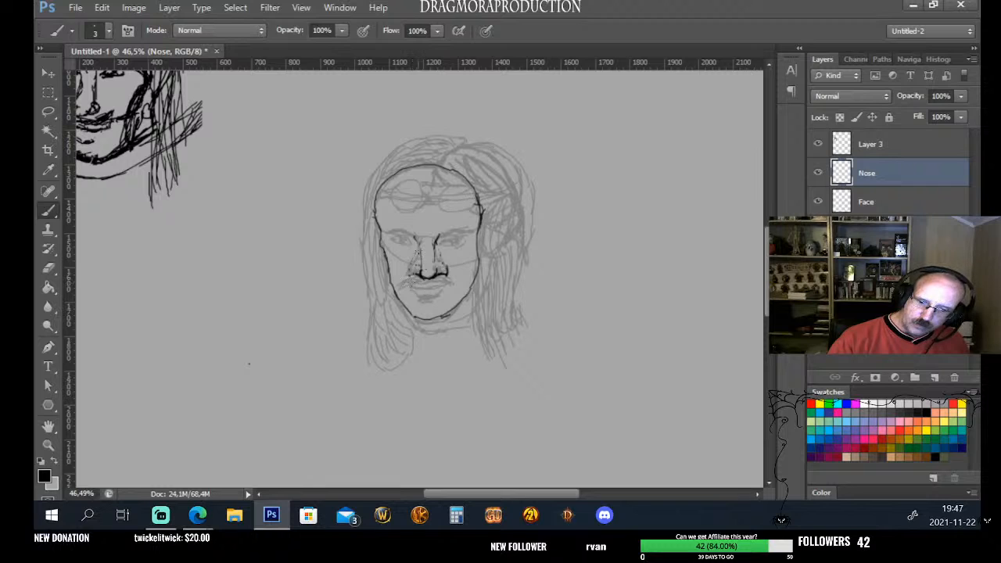
{"action": "mouse_move", "coordinate": [419, 250]}
{"action": "left_mouse_down"}
{"action": "mouse_move", "coordinate": [448, 244]}
{"action": "mouse_move", "coordinate": [421, 276]}
{"action": "left_mouse_up"}
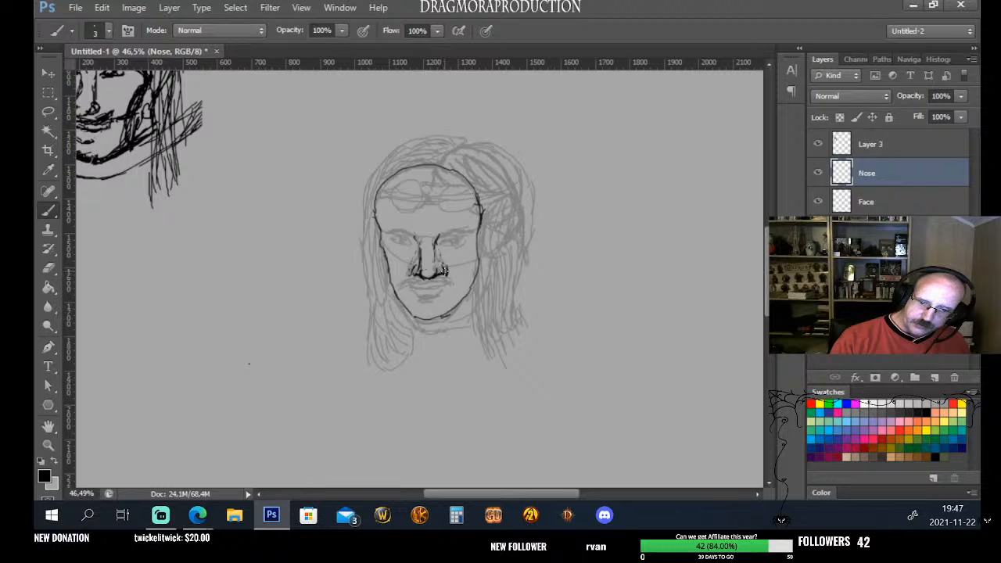
{"action": "left_click_drag", "start_coordinate": [443, 272], "coordinate": [439, 258]}
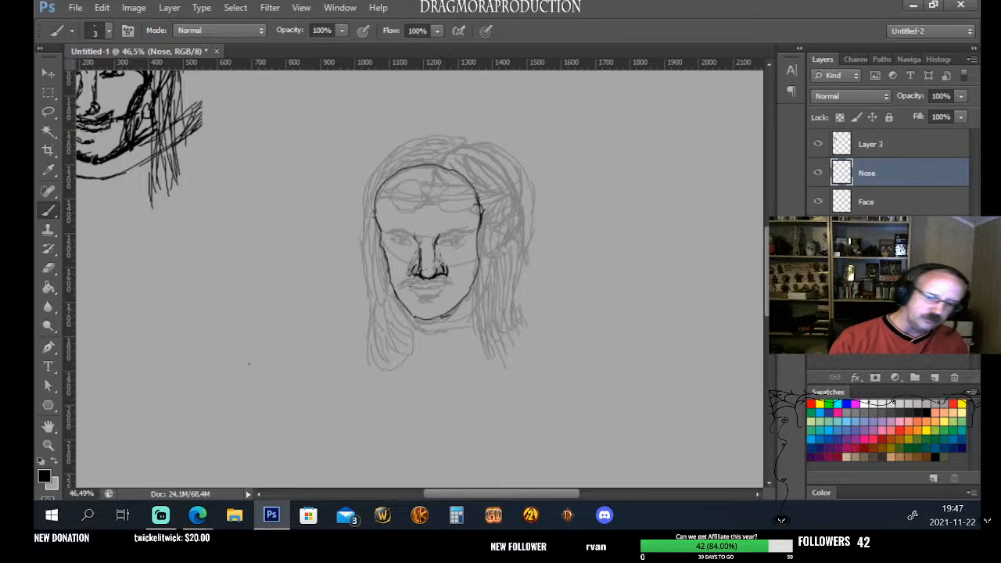
Erase the right nostril's outer edge, and redraw the nose's right side and the upper left of its bridge
{"action": "key", "text": "e"}
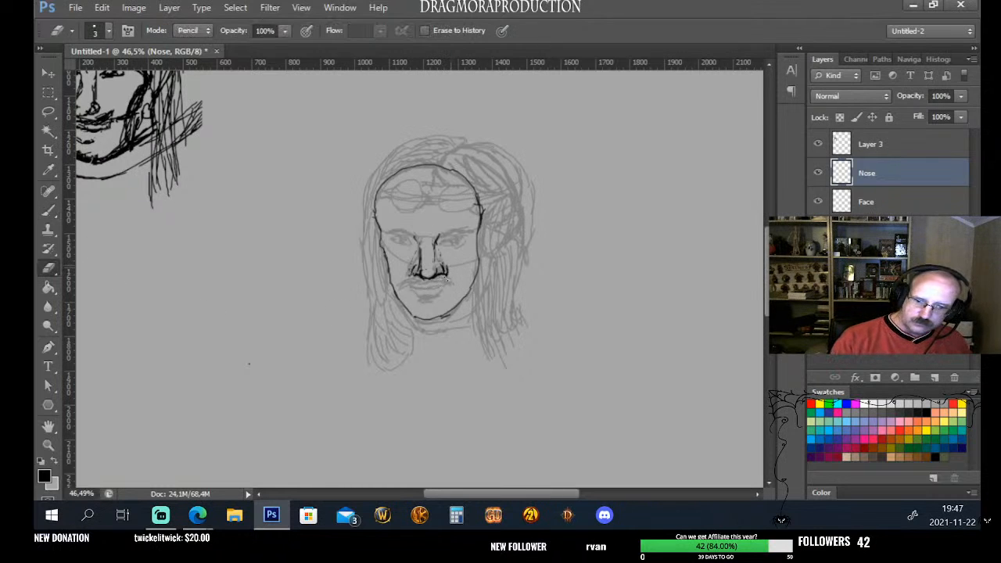
{"action": "left_click_drag", "start_coordinate": [448, 280], "coordinate": [443, 267]}
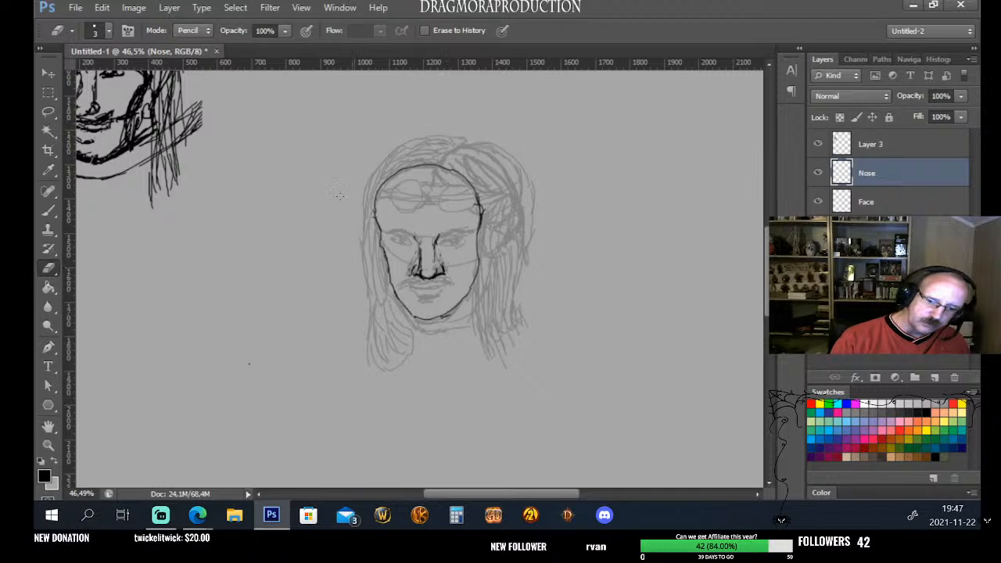
{"action": "left_click", "coordinate": [48, 209]}
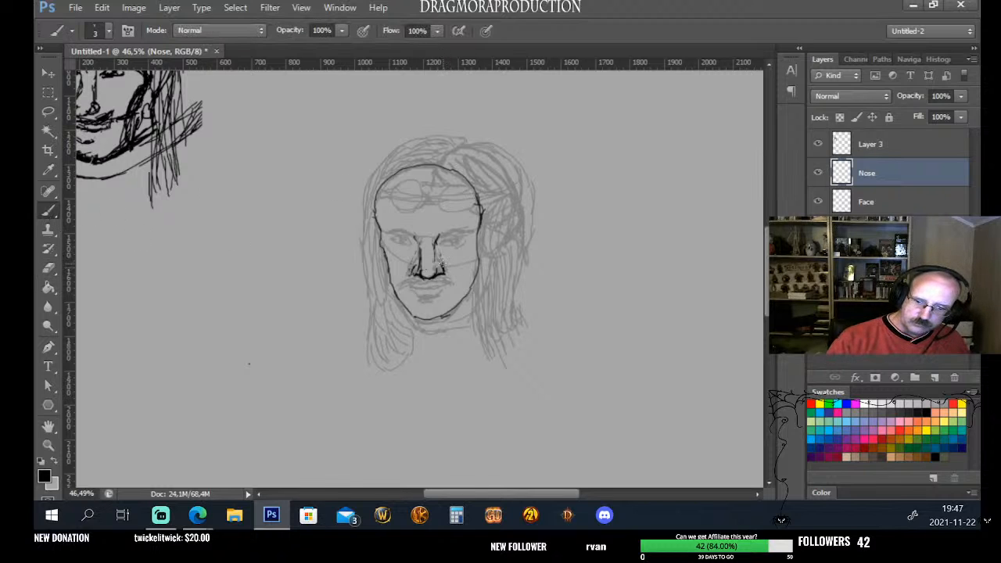
{"action": "left_click_drag", "start_coordinate": [436, 244], "coordinate": [443, 270]}
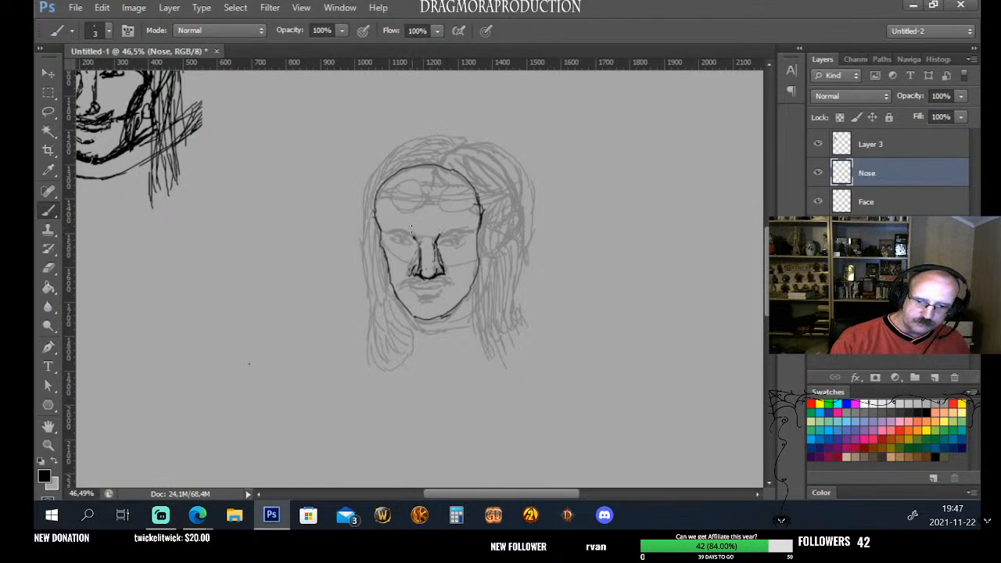
{"action": "left_click_drag", "start_coordinate": [413, 235], "coordinate": [418, 243]}
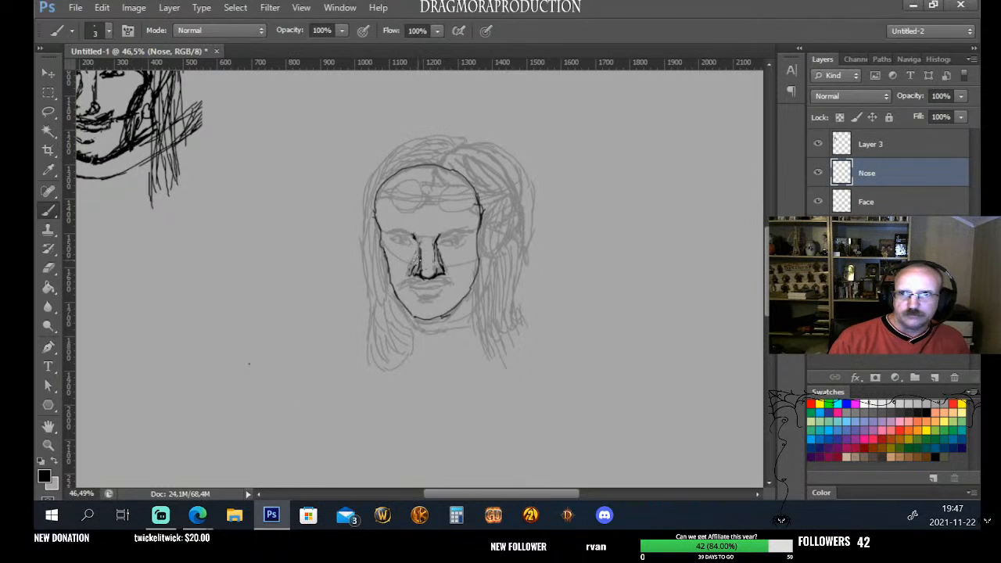
Clean up the stray lines around the nose tip with the eraser, and return to the brush
{"action": "left_click", "coordinate": [49, 268]}
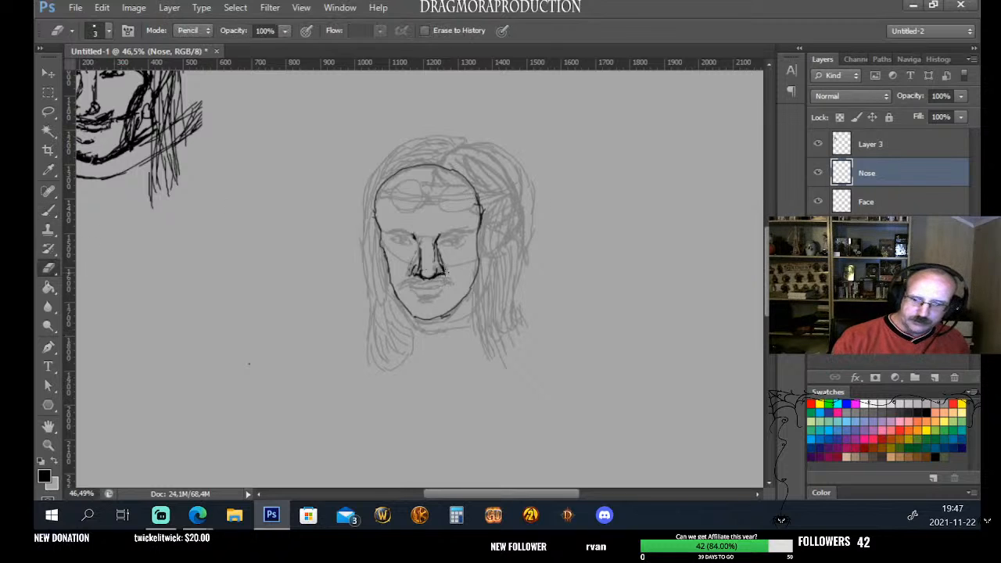
{"action": "left_click_drag", "start_coordinate": [427, 273], "coordinate": [431, 274]}
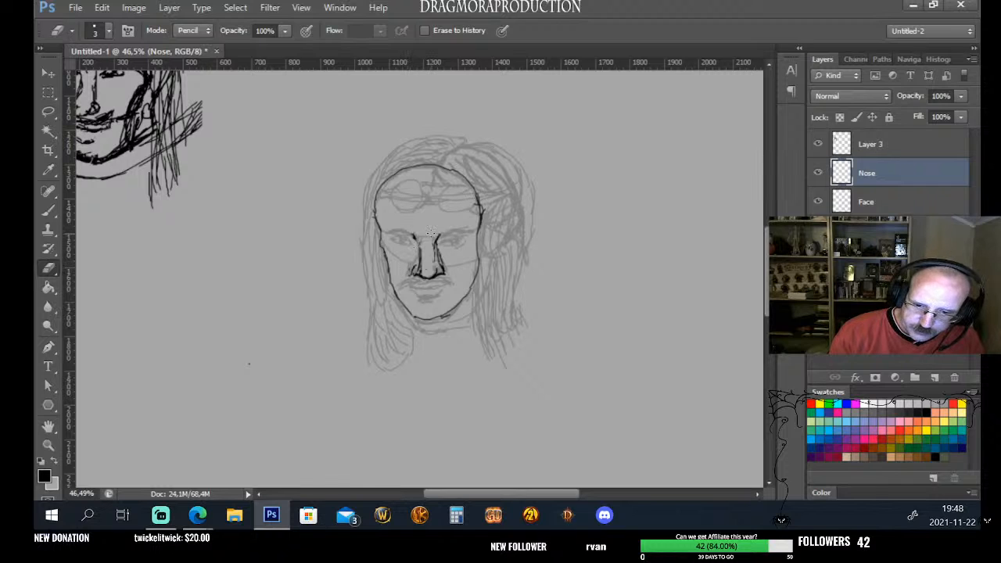
{"action": "key", "text": "b"}
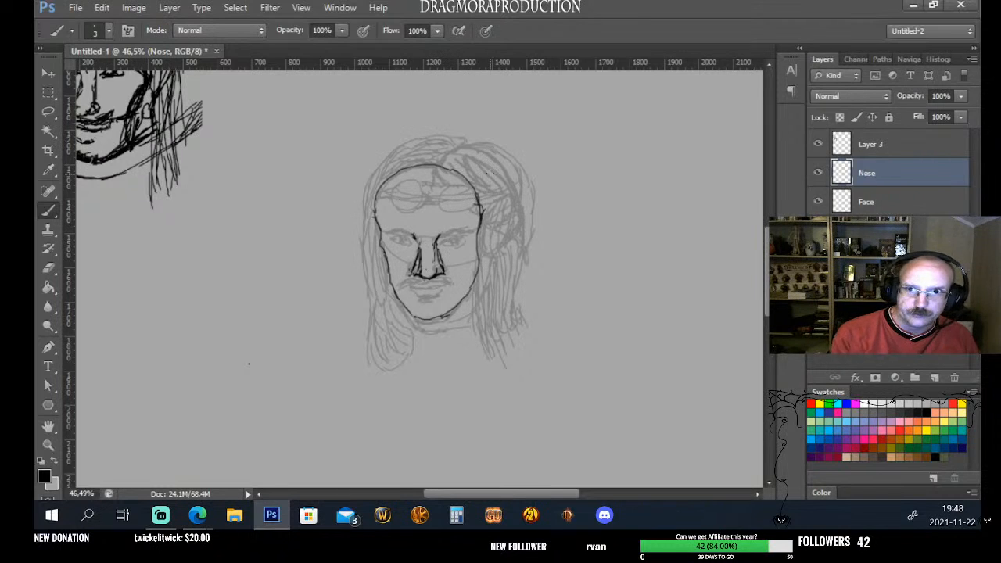
{"action": "left_click", "coordinate": [936, 379]}
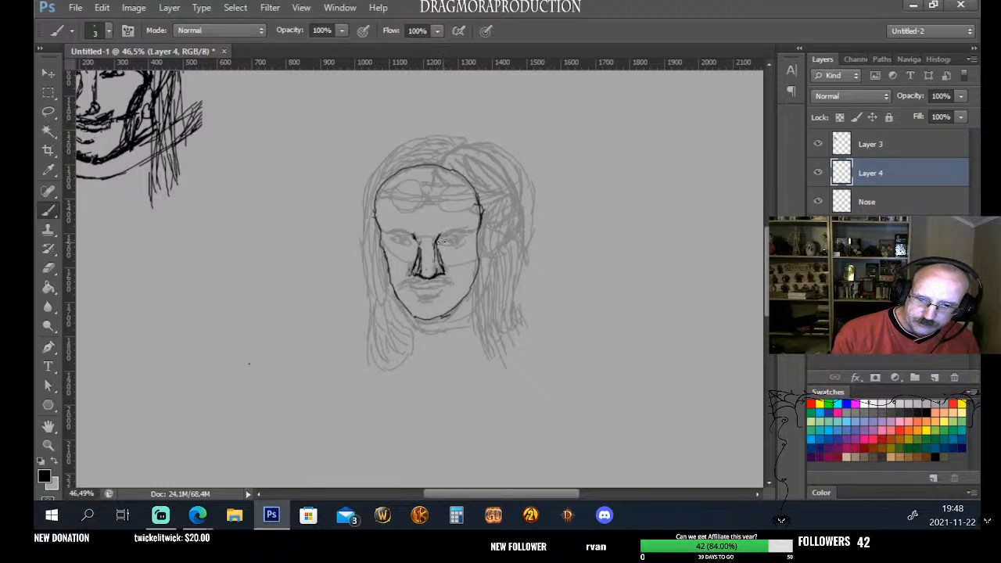
{"action": "left_click_drag", "start_coordinate": [442, 242], "coordinate": [463, 241]}
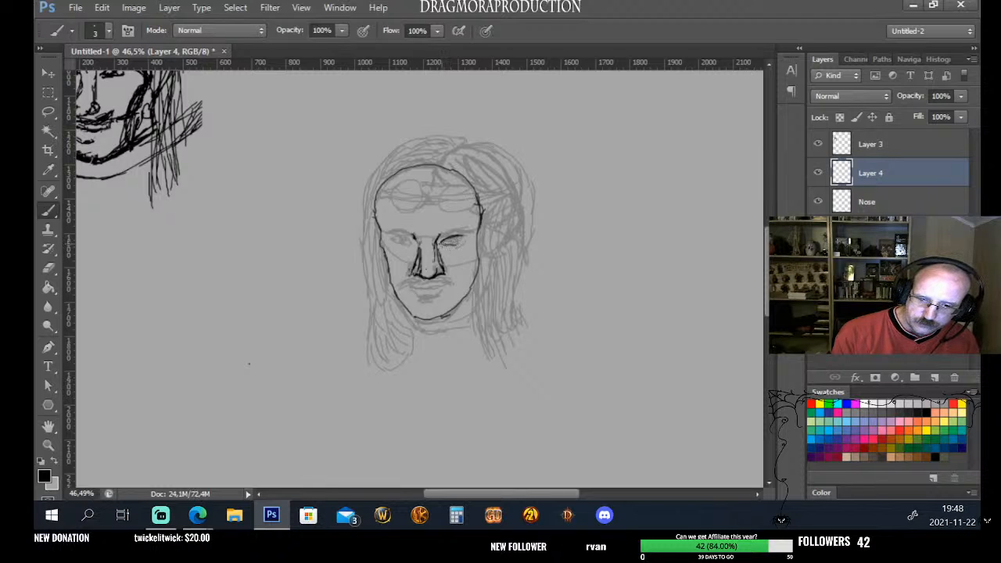
{"action": "key", "text": "ctrl+z"}
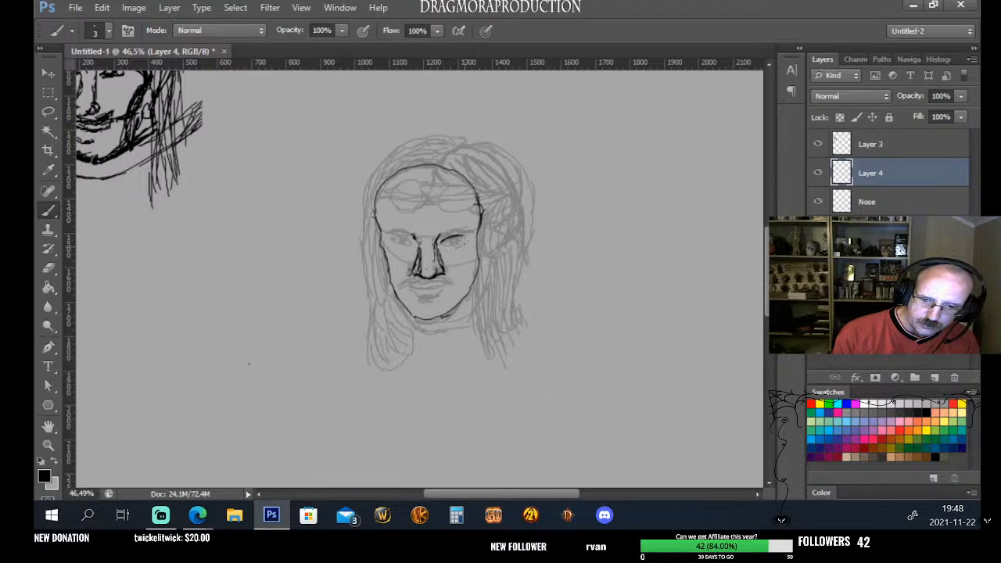
{"action": "left_click_drag", "start_coordinate": [445, 243], "coordinate": [469, 234]}
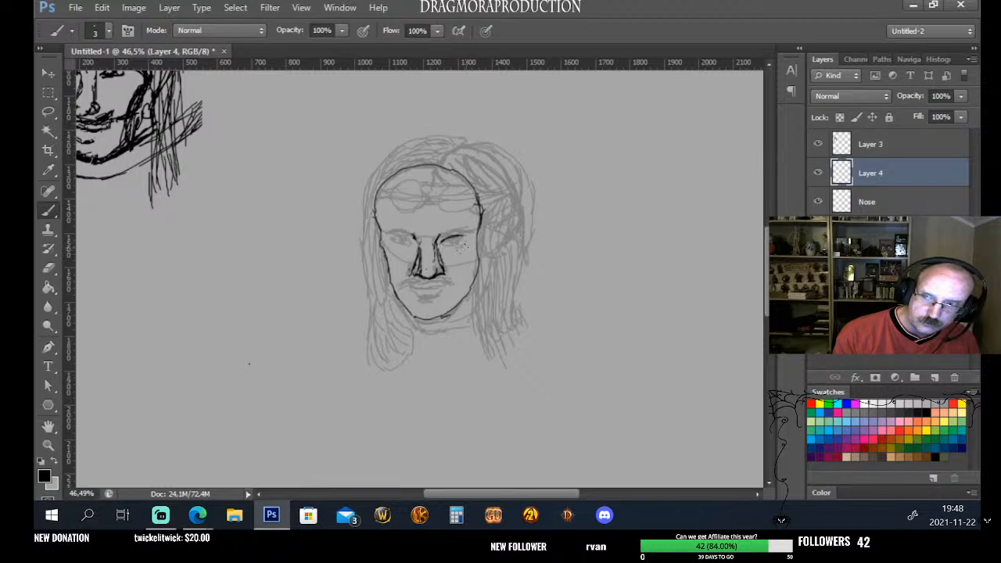
{"action": "key", "text": "Delete"}
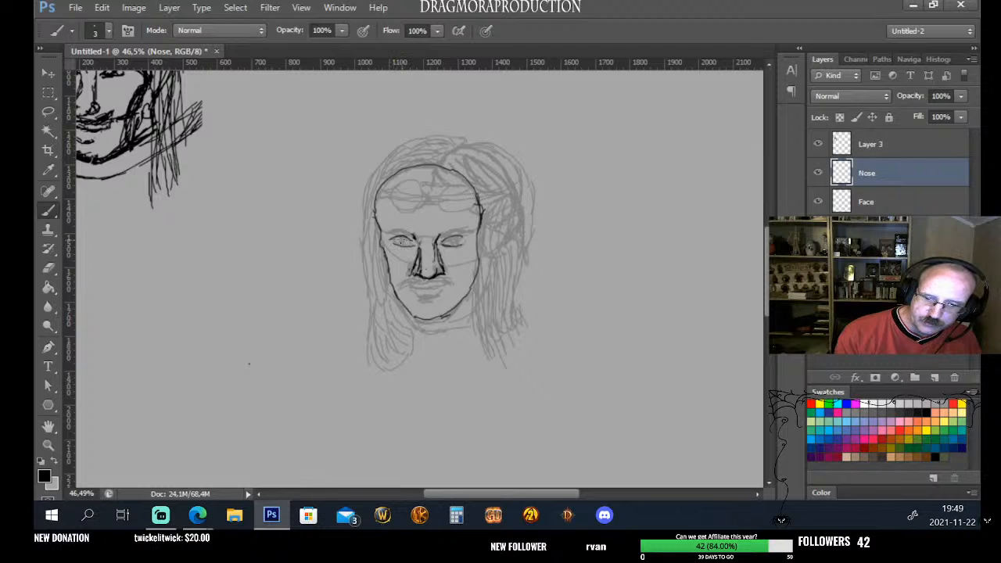
Draw the irises, pupils and lid lines of both eyes on the Nose layer with the black 3 px brush
{"action": "left_click_drag", "start_coordinate": [398, 239], "coordinate": [404, 241]}
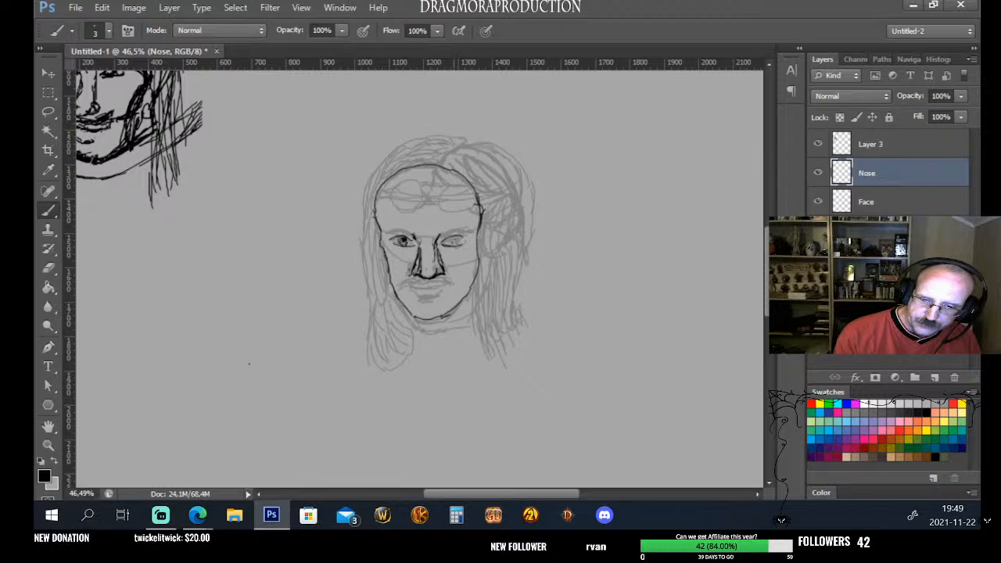
{"action": "left_click_drag", "start_coordinate": [450, 241], "coordinate": [445, 243]}
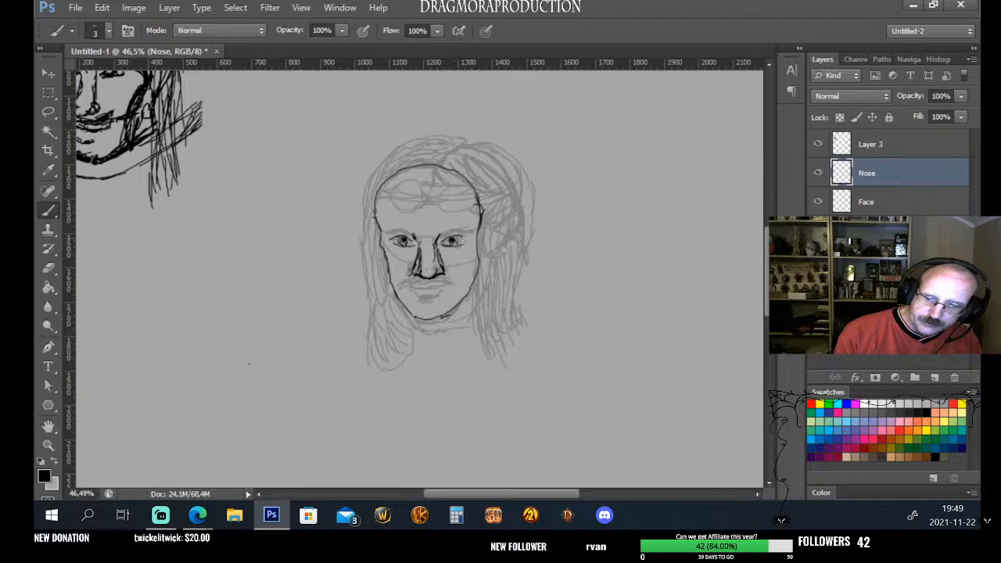
{"action": "key", "text": "ctrl+z"}
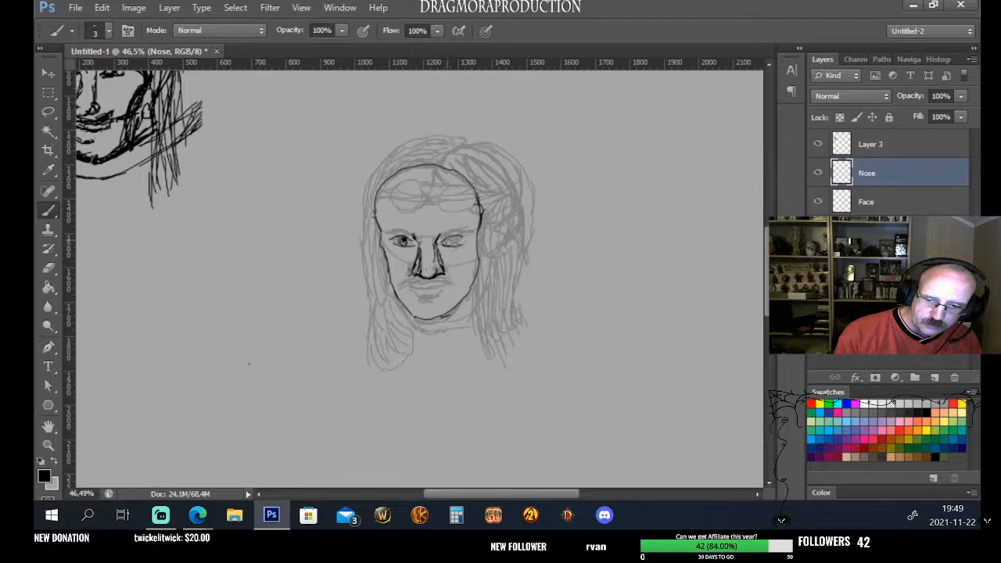
{"action": "left_click_drag", "start_coordinate": [447, 241], "coordinate": [450, 241]}
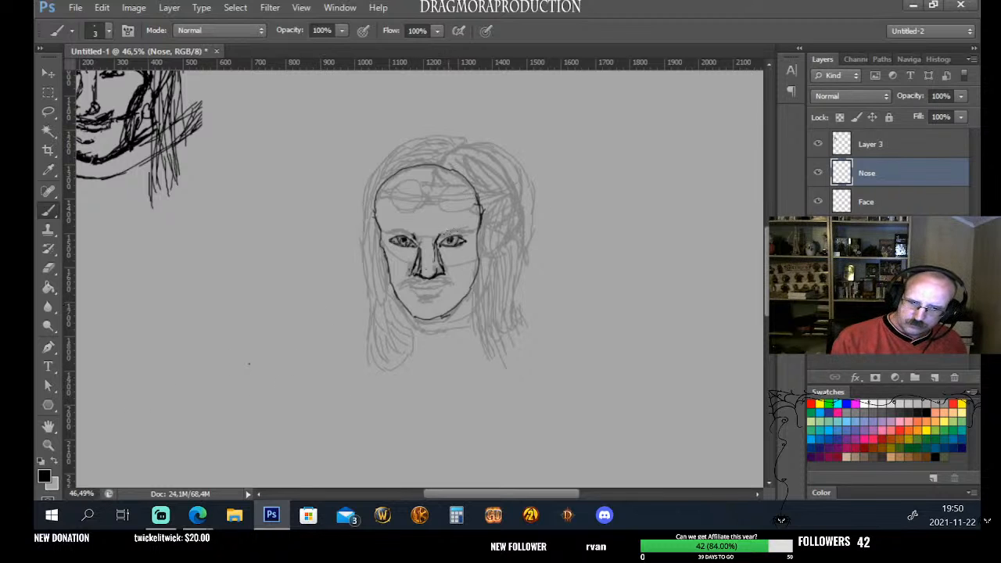
{"action": "left_click_drag", "start_coordinate": [440, 236], "coordinate": [472, 230]}
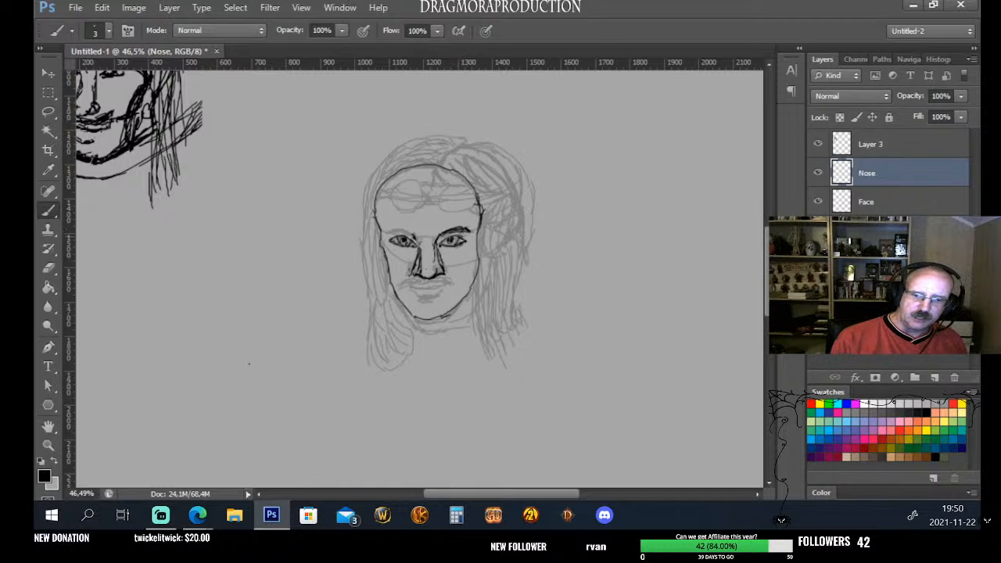
{"action": "left_click_drag", "start_coordinate": [383, 233], "coordinate": [418, 235]}
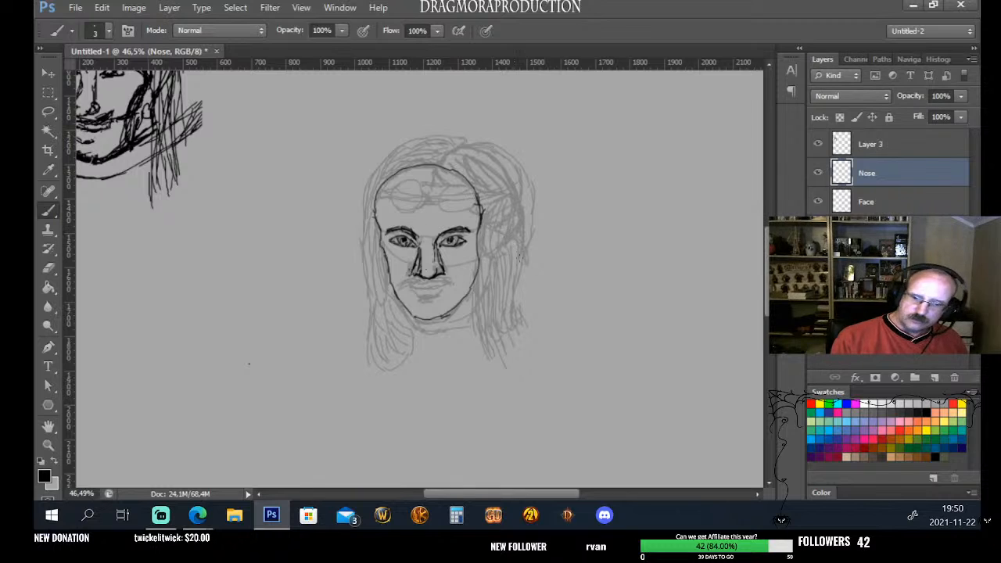
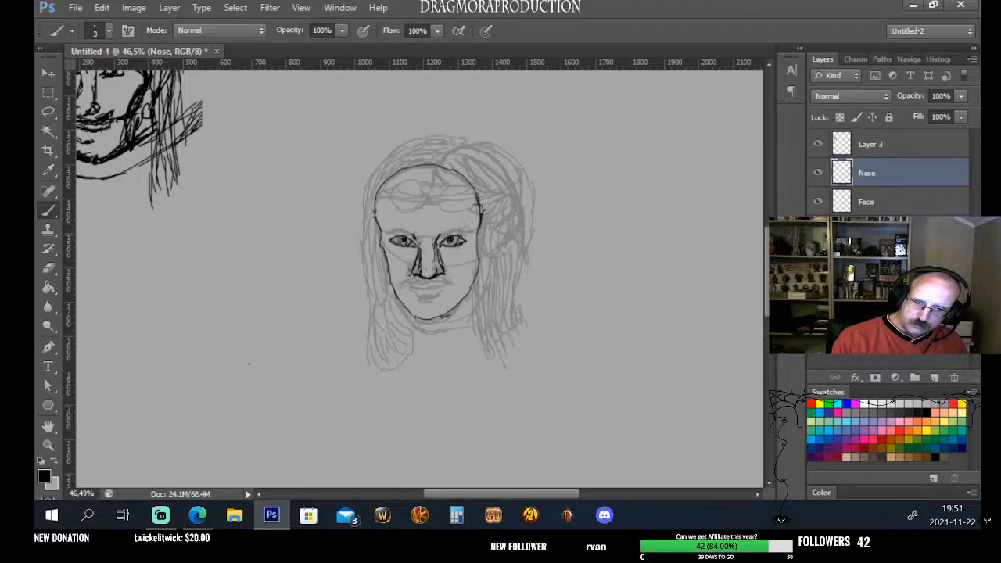
{"action": "left_click_drag", "start_coordinate": [444, 237], "coordinate": [465, 236]}
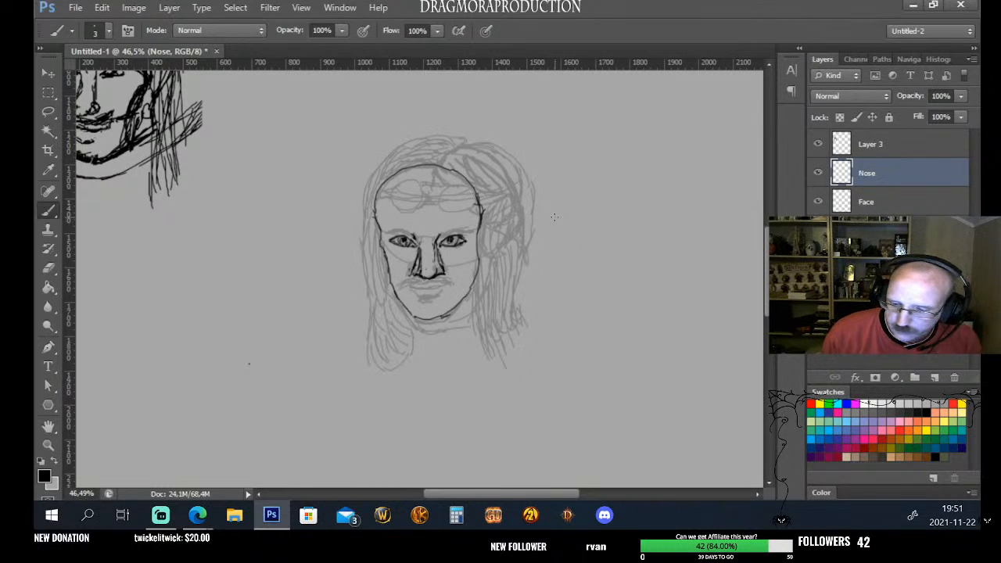
Draw both eyebrows on a new layer above the Nose layer, and name that layer Eyebrows
{"action": "left_click", "coordinate": [934, 378]}
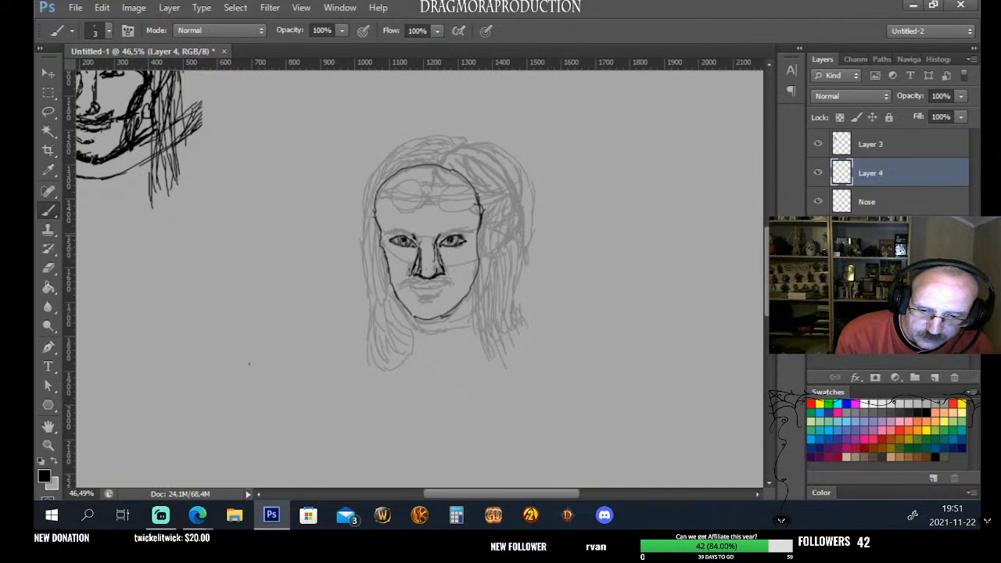
{"action": "mouse_move", "coordinate": [388, 235]}
{"action": "left_mouse_down"}
{"action": "mouse_move", "coordinate": [470, 234]}
{"action": "mouse_move", "coordinate": [455, 230]}
{"action": "left_mouse_up"}
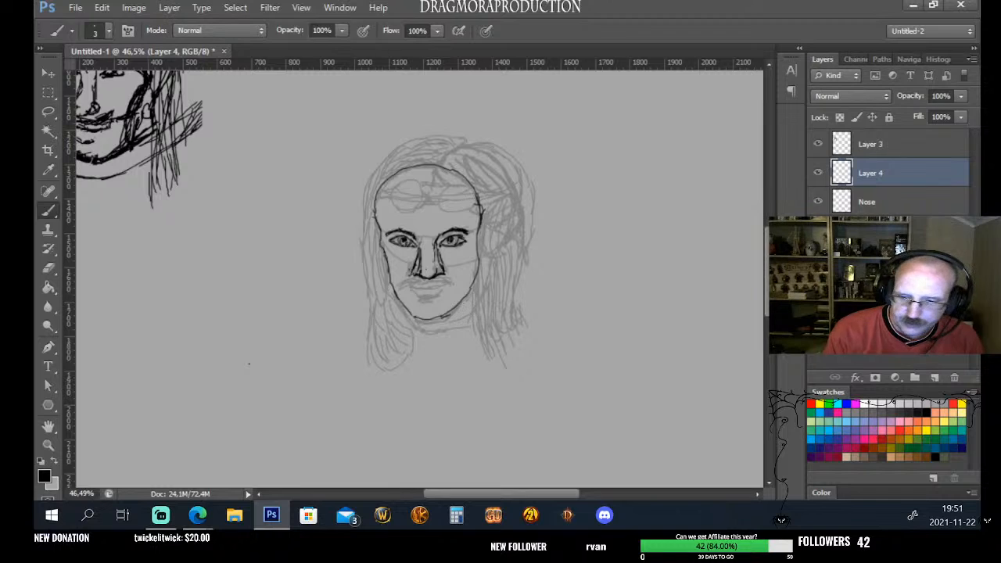
{"action": "double_click", "coordinate": [879, 175]}
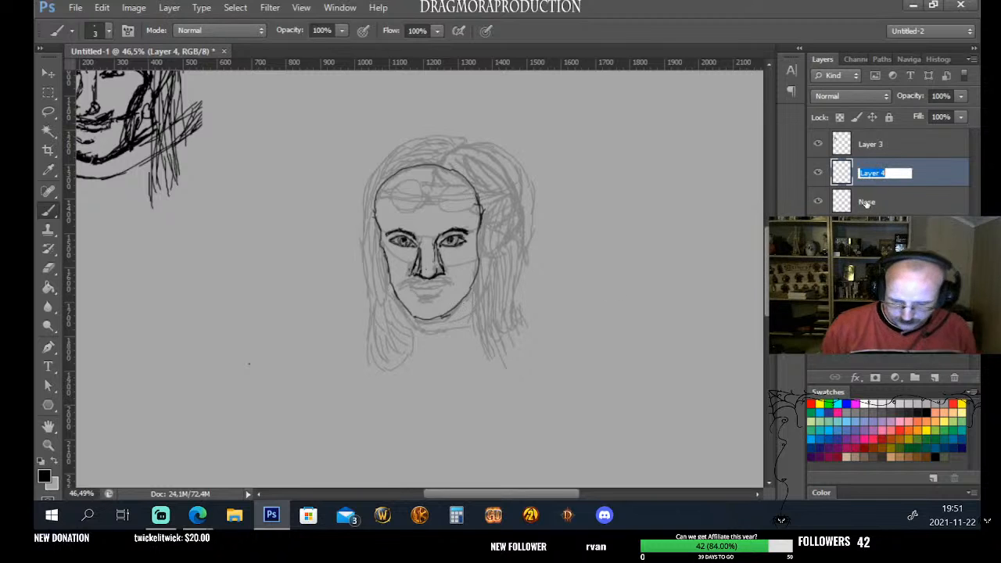
{"action": "key", "text": "BackSpace"}
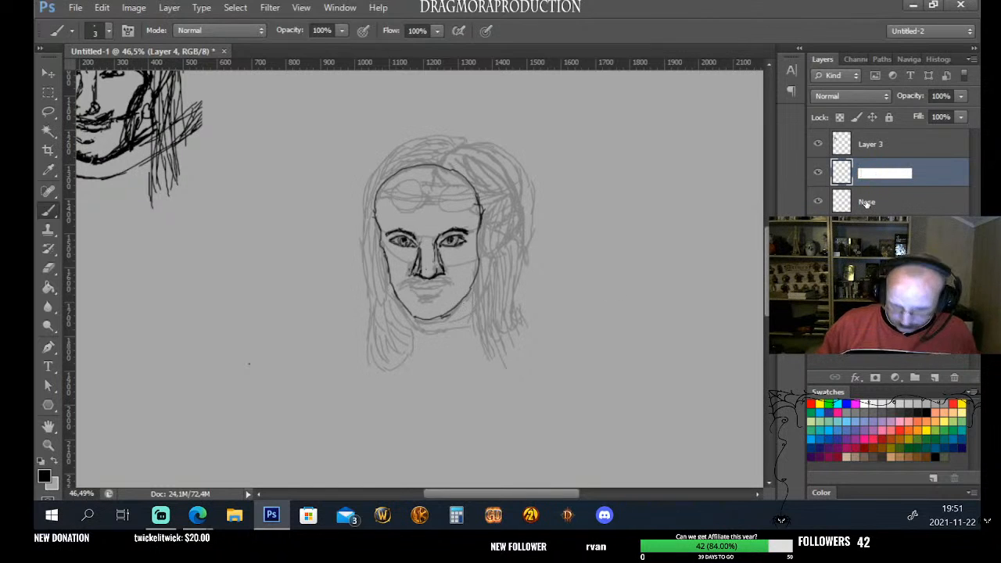
{"action": "type", "text": "Eye"}
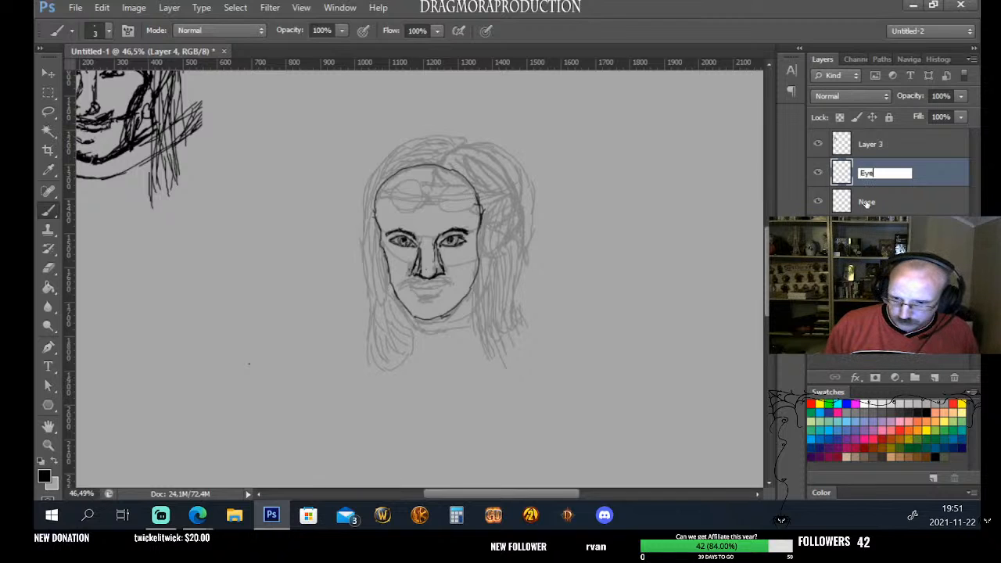
{"action": "type", "text": "br"}
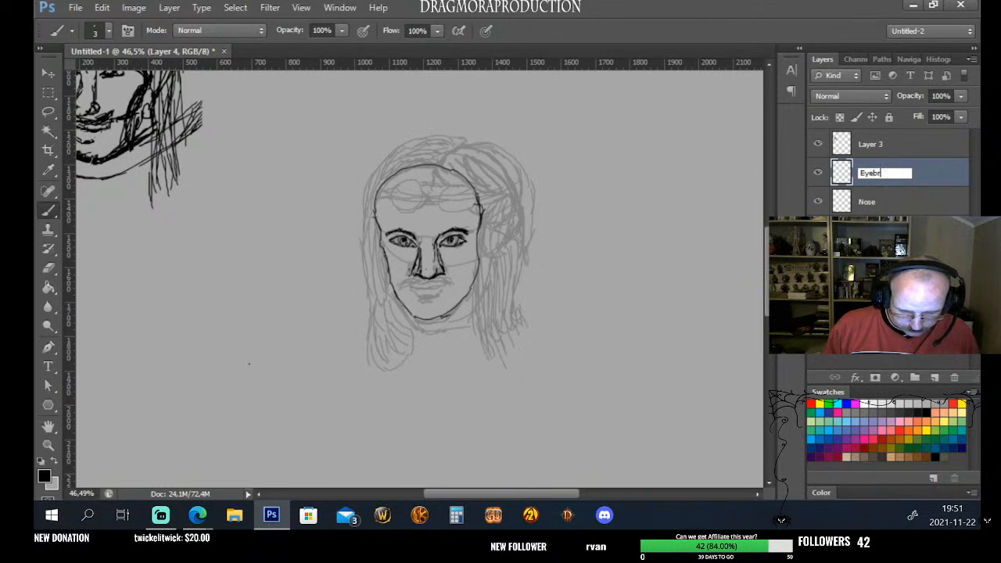
{"action": "type", "text": "ows"}
{"action": "key", "text": "Return"}
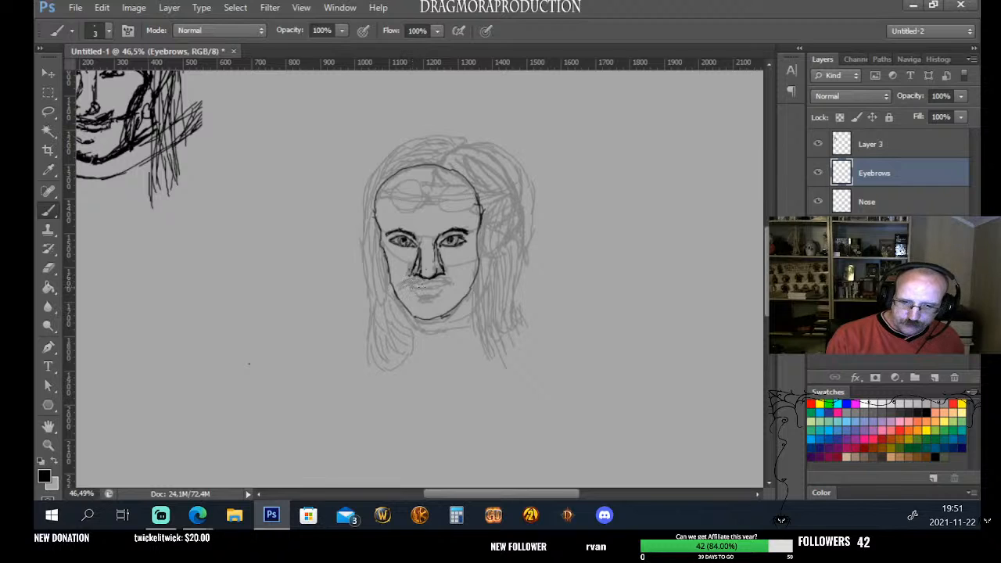
{"action": "left_click_drag", "start_coordinate": [422, 286], "coordinate": [441, 287]}
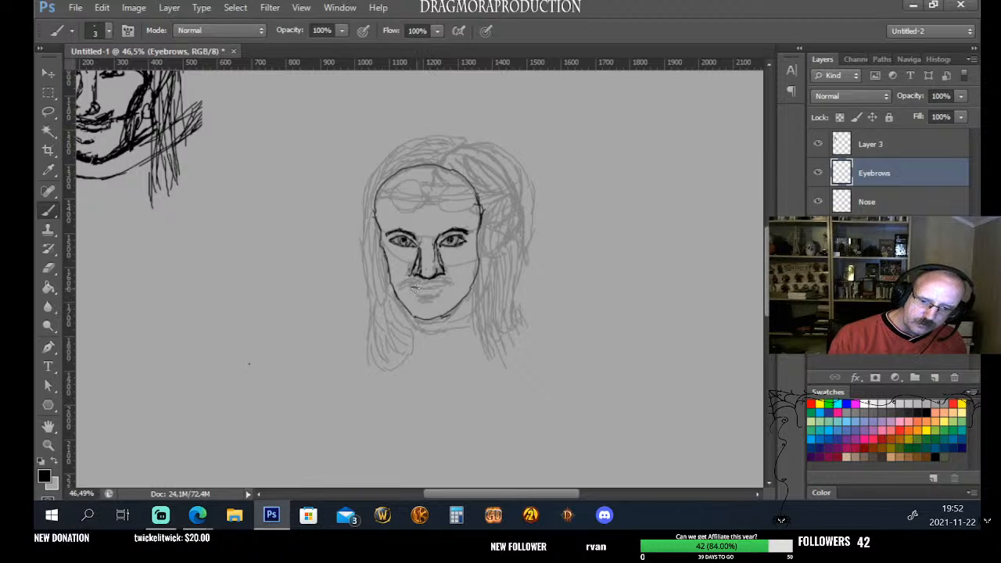
{"action": "left_click_drag", "start_coordinate": [416, 288], "coordinate": [448, 287]}
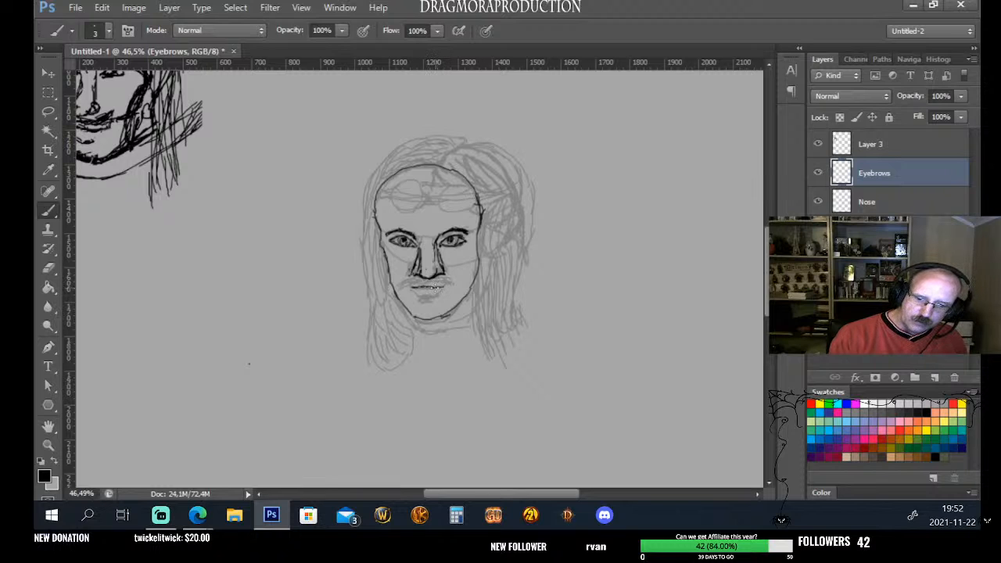
{"action": "key", "text": "ctrl+z"}
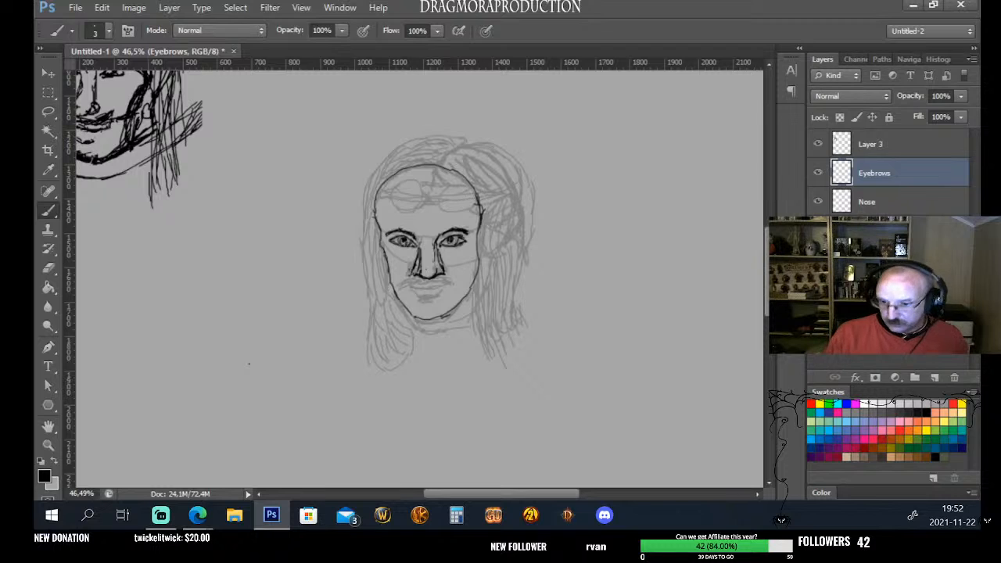
Add a new layer above Eyebrows, and lock the image pixels of the Eyebrows, Nose and Face layers
{"action": "left_click", "coordinate": [935, 378]}
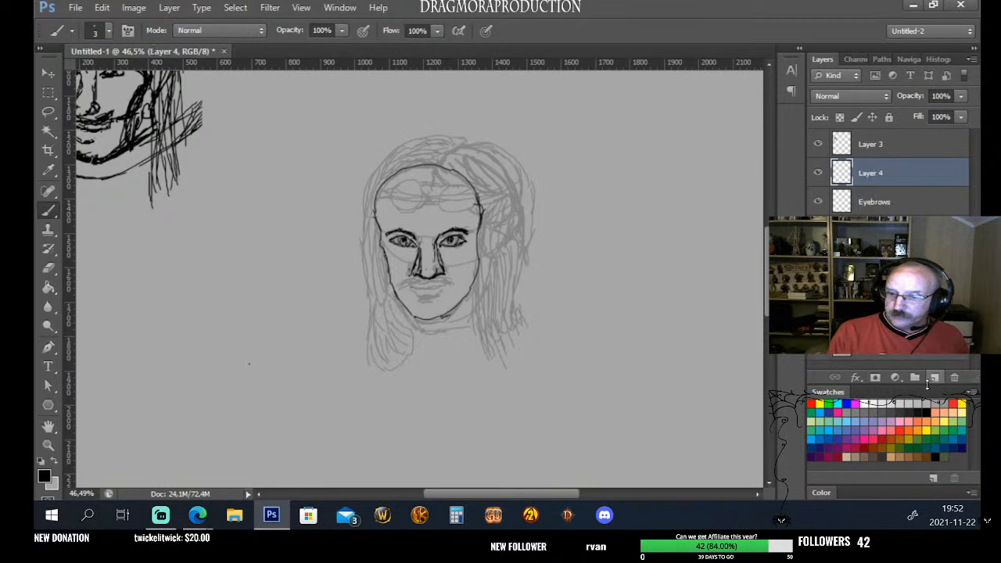
{"action": "left_click", "coordinate": [883, 205]}
{"action": "left_click", "coordinate": [857, 117]}
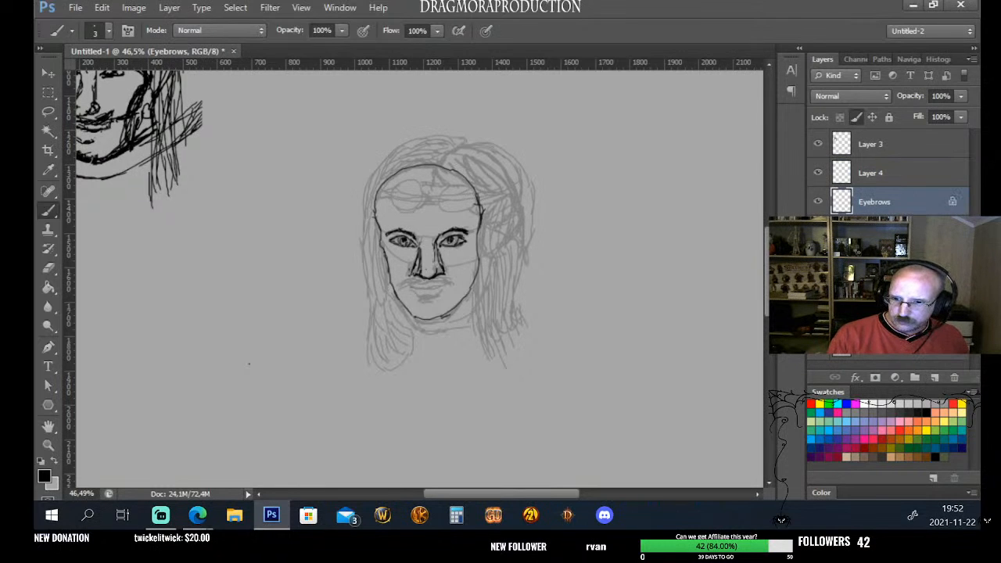
{"action": "left_click", "coordinate": [877, 219]}
{"action": "left_click", "coordinate": [857, 119]}
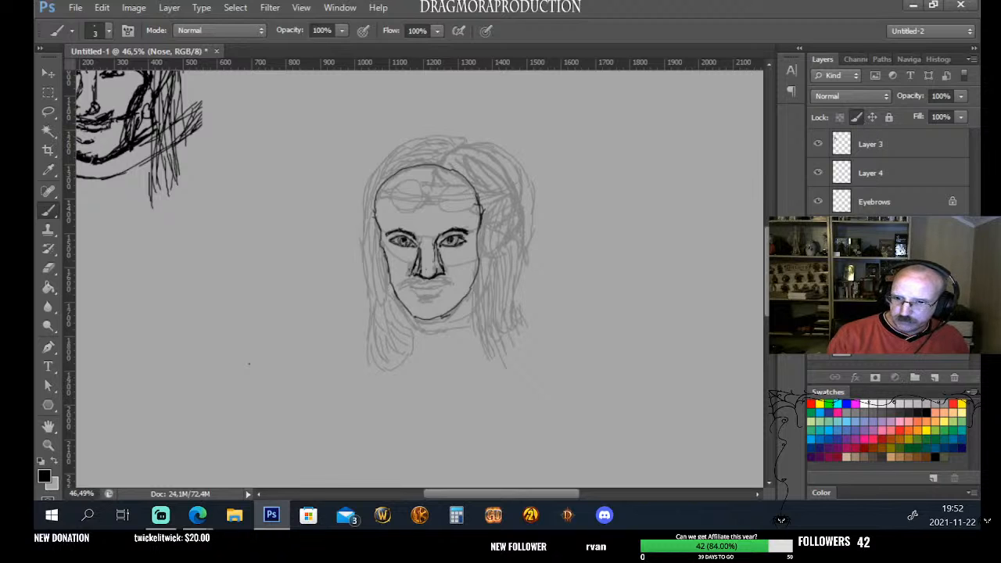
{"action": "left_click", "coordinate": [876, 243]}
{"action": "left_click", "coordinate": [856, 118]}
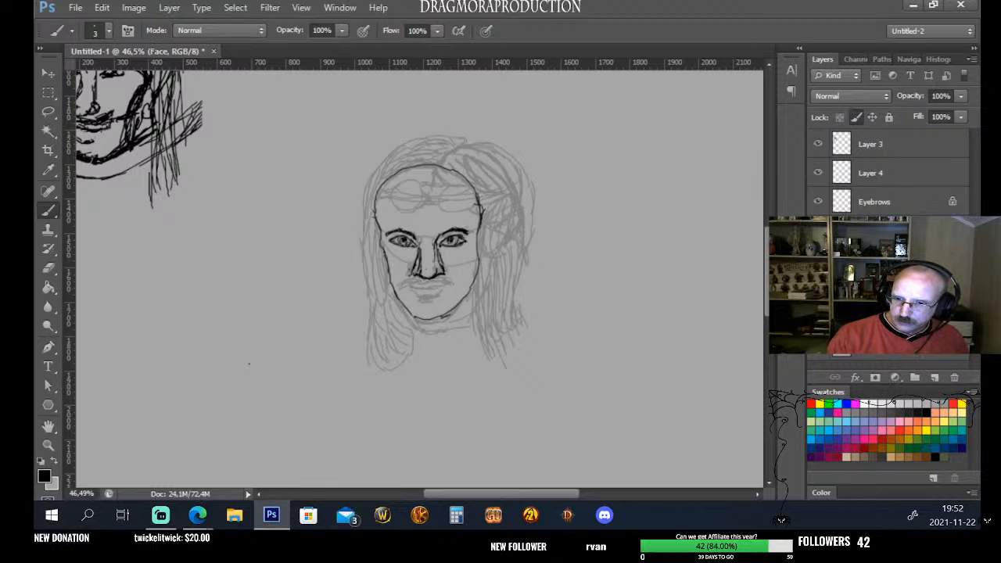
Draw the line between the lips and the lower lip's bottom edge on Layer 4
{"action": "left_click", "coordinate": [899, 179]}
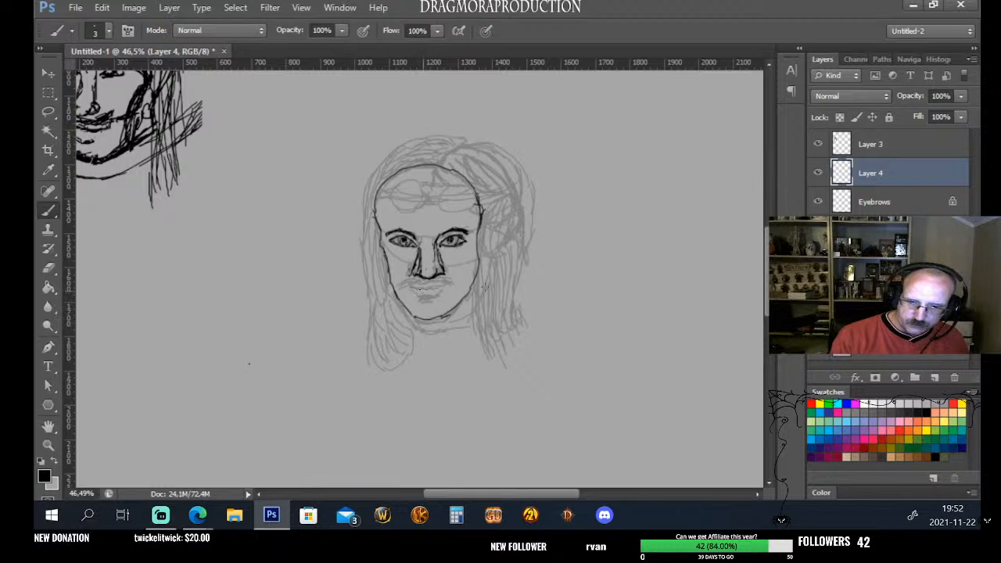
{"action": "left_click_drag", "start_coordinate": [417, 286], "coordinate": [445, 288]}
{"action": "key", "text": "ctrl+z"}
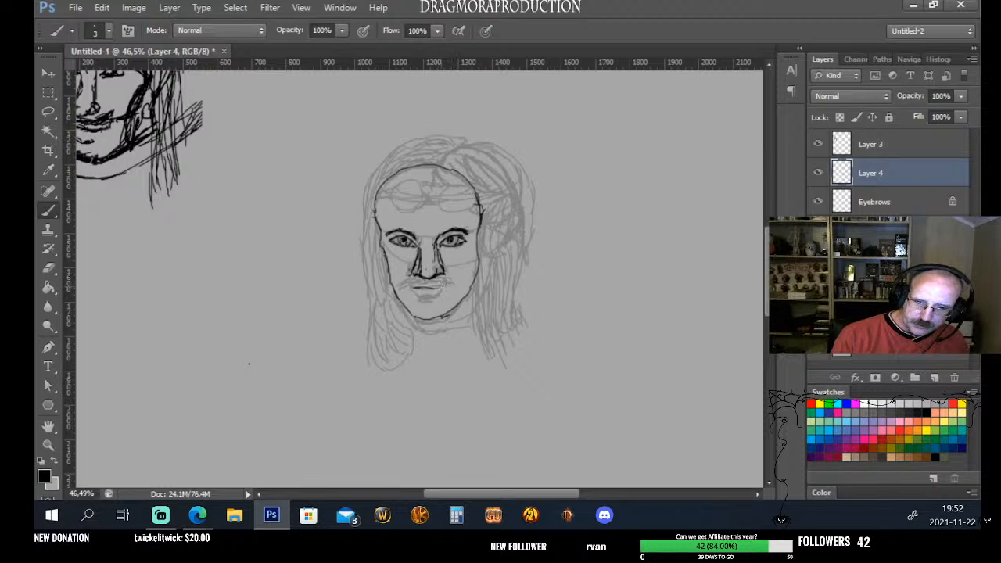
{"action": "left_click_drag", "start_coordinate": [434, 289], "coordinate": [446, 288]}
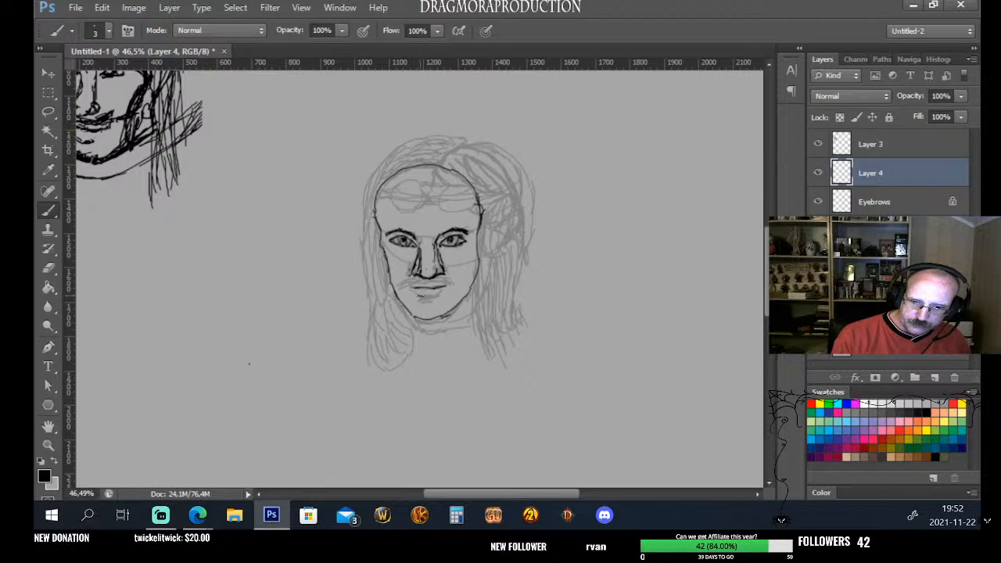
{"action": "left_click_drag", "start_coordinate": [417, 296], "coordinate": [444, 292]}
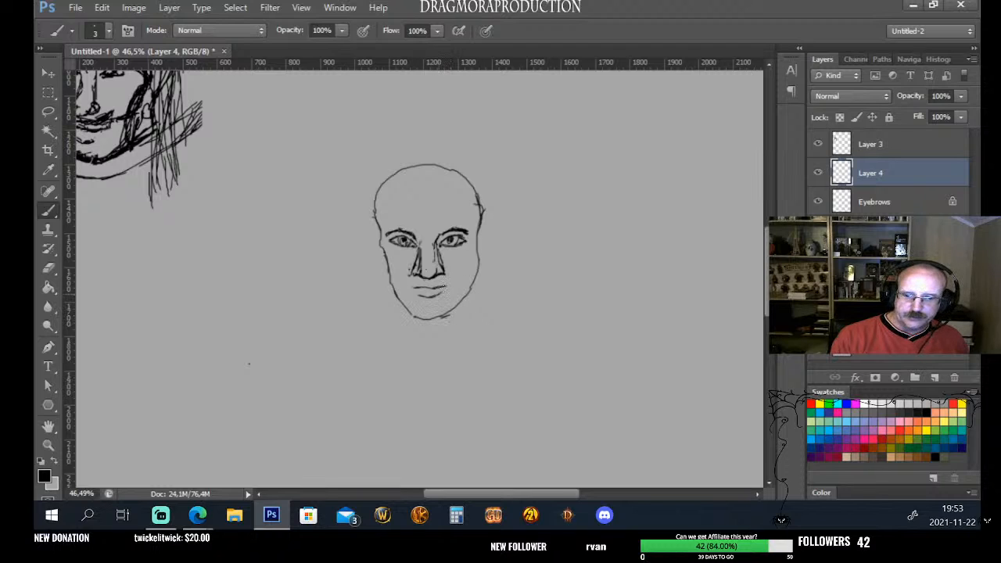
Refine the lower lip with short strokes, and add a small dark shadow just beneath it
{"action": "left_click_drag", "start_coordinate": [445, 290], "coordinate": [424, 297]}
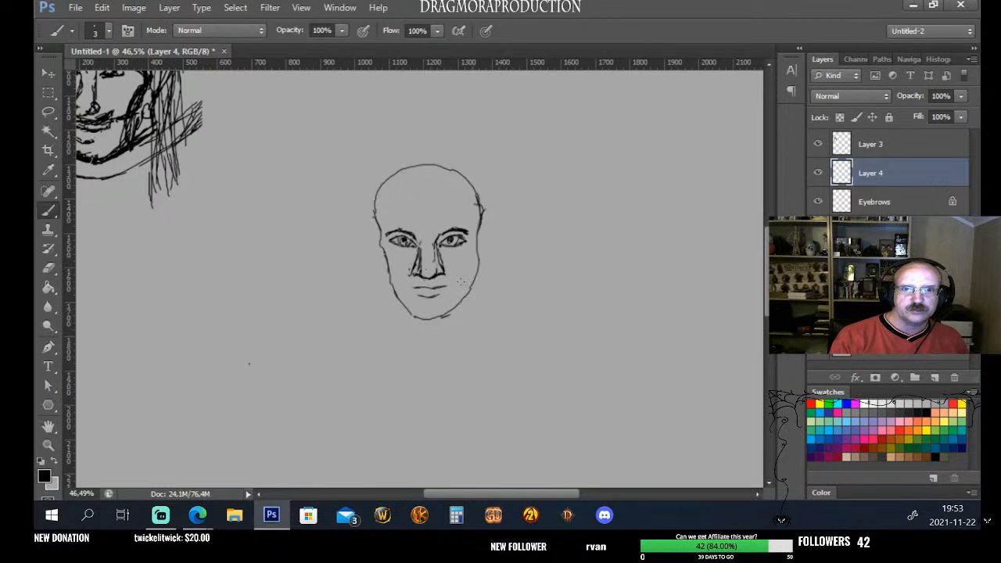
{"action": "left_click_drag", "start_coordinate": [440, 294], "coordinate": [426, 294]}
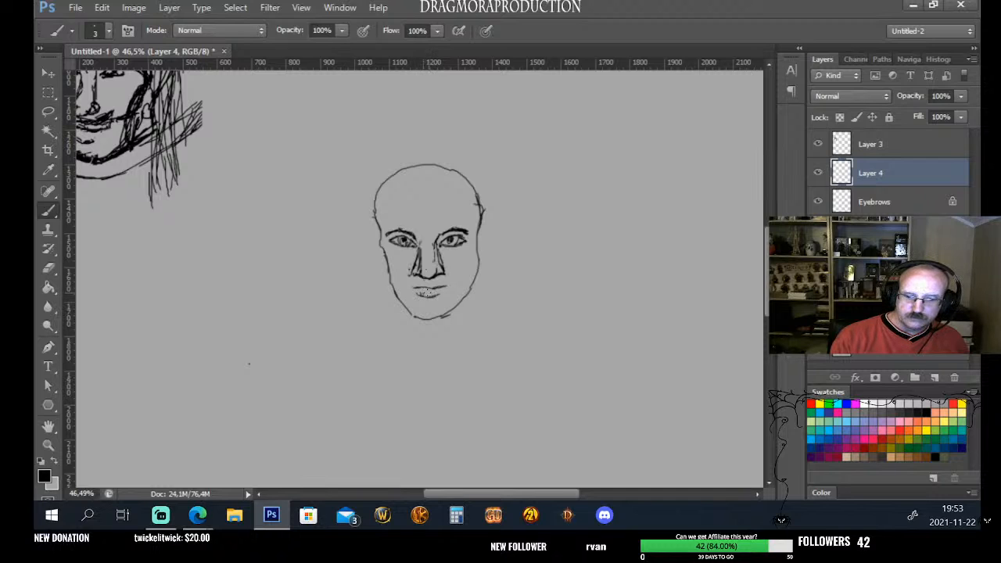
{"action": "left_click_drag", "start_coordinate": [429, 295], "coordinate": [439, 292]}
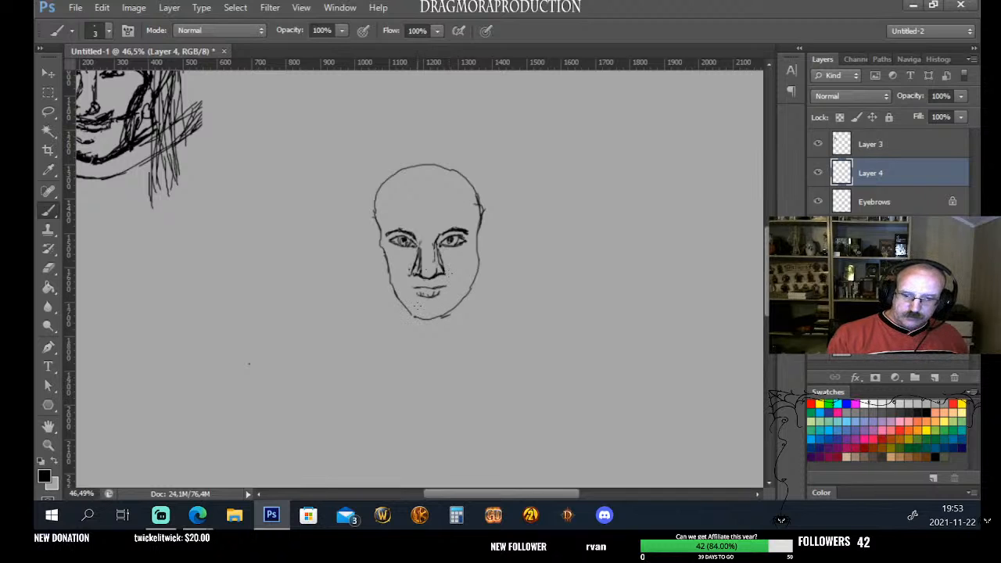
{"action": "left_click_drag", "start_coordinate": [421, 302], "coordinate": [432, 299]}
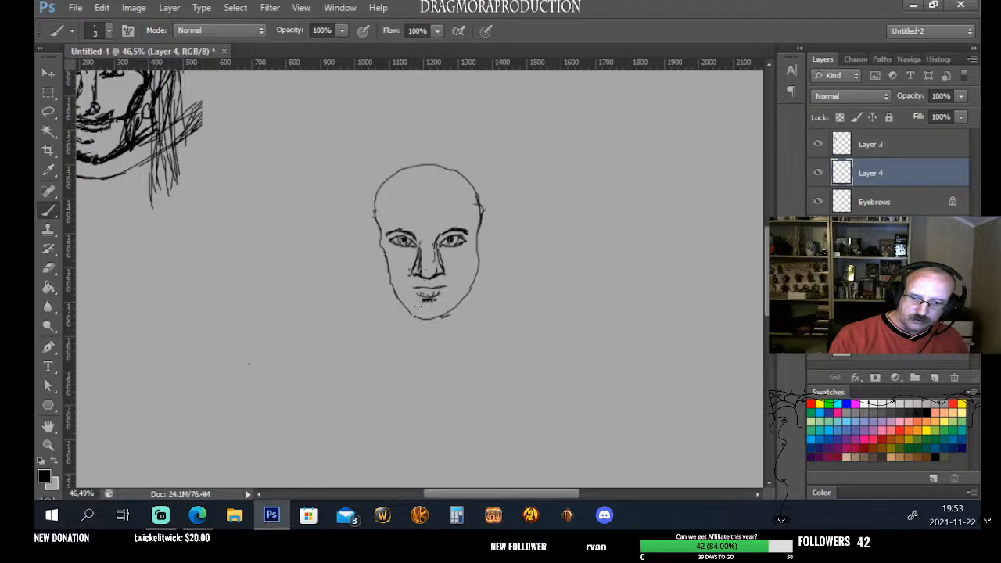
{"action": "mouse_move", "coordinate": [421, 302]}
{"action": "left_mouse_down"}
{"action": "mouse_move", "coordinate": [464, 287]}
{"action": "mouse_move", "coordinate": [441, 311]}
{"action": "left_mouse_up"}
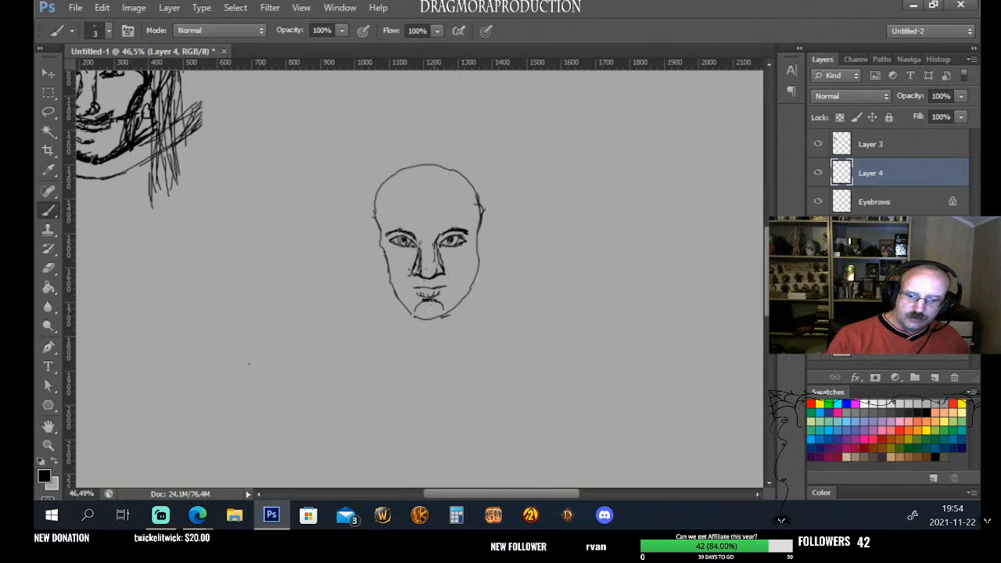
{"action": "mouse_move", "coordinate": [414, 314]}
{"action": "left_mouse_down"}
{"action": "mouse_move", "coordinate": [428, 322]}
{"action": "mouse_move", "coordinate": [441, 311]}
{"action": "left_mouse_up"}
{"action": "left_click_drag", "start_coordinate": [438, 306], "coordinate": [415, 311]}
{"action": "key", "text": "ctrl+z"}
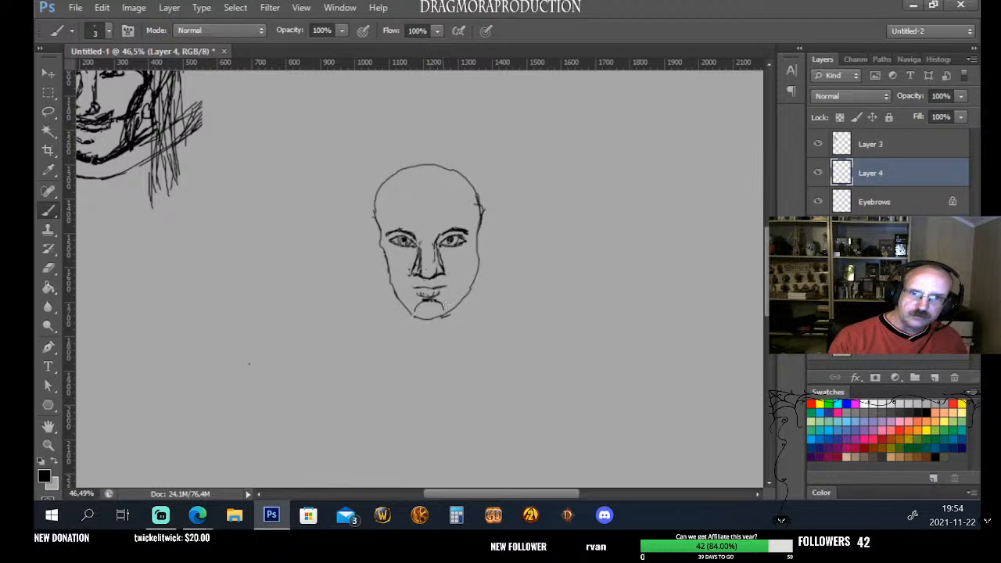
{"action": "key", "text": "ctrl+alt+z"}
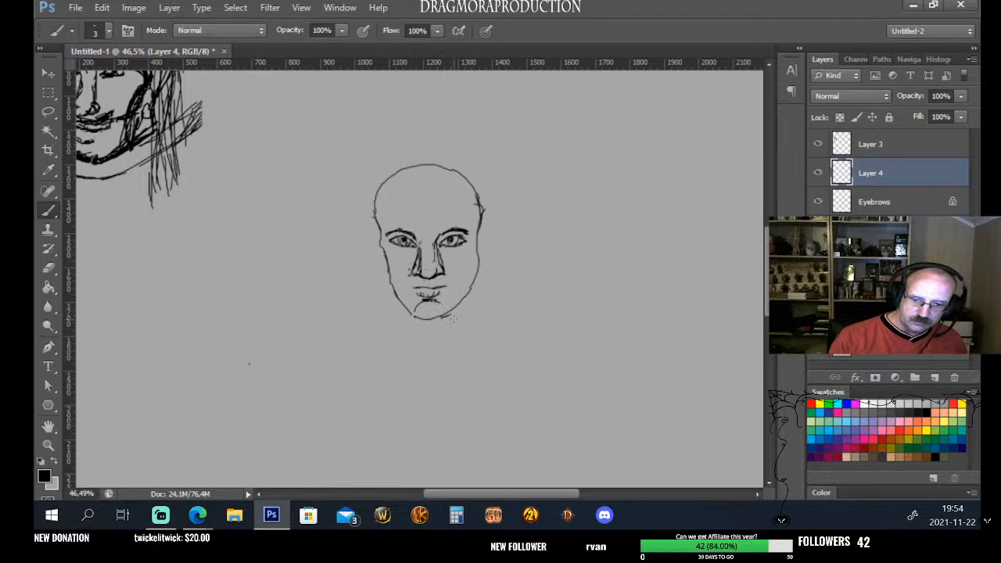
{"action": "key", "text": "ctrl+alt+z"}
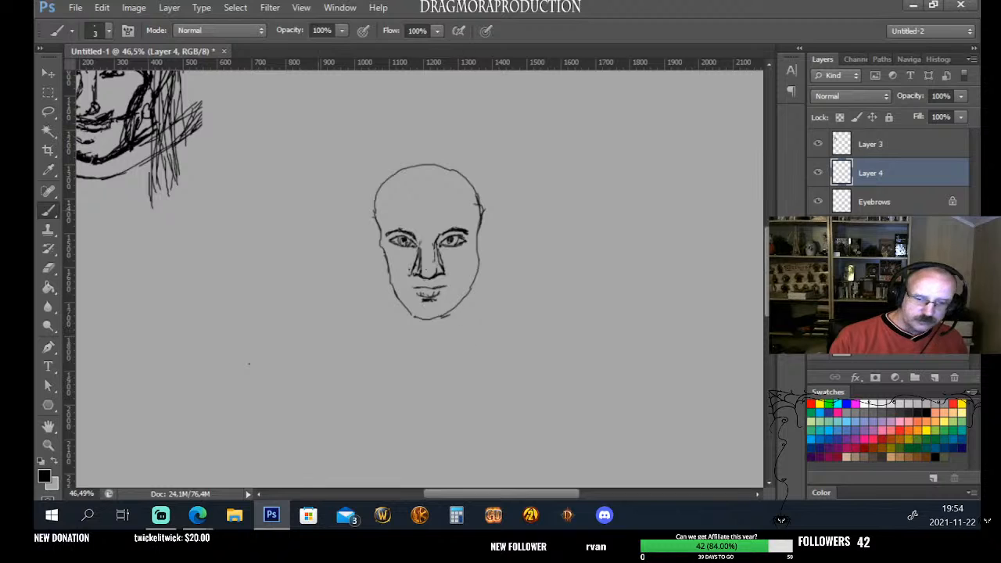
With the 8 px brush preset, sketch the curved chin contour and the cheekbone line on the viewer's right side of the face on Layer 4
{"action": "left_click", "coordinate": [108, 31]}
{"action": "left_click", "coordinate": [184, 145]}
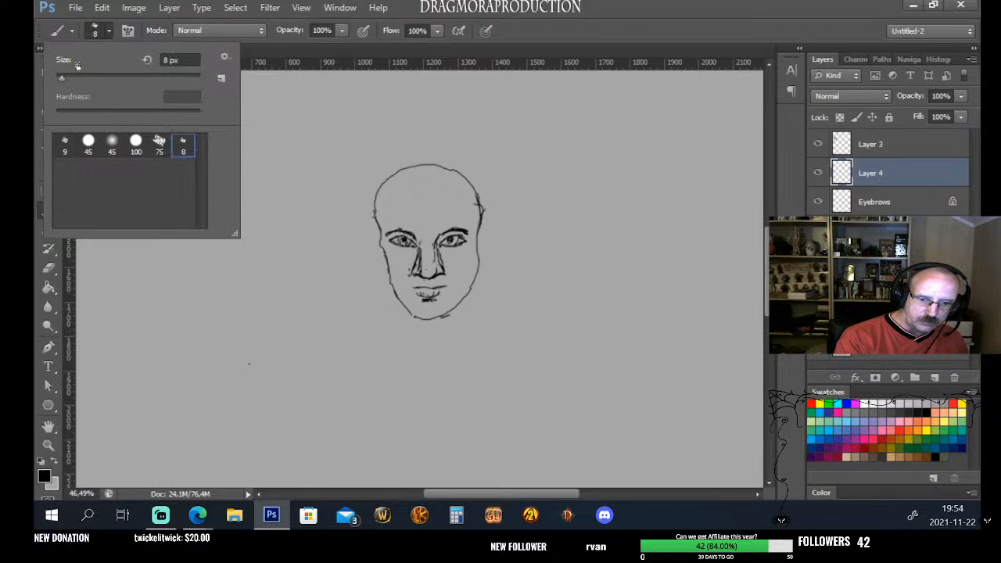
{"action": "key", "text": "Return"}
{"action": "left_click_drag", "start_coordinate": [418, 308], "coordinate": [414, 317]}
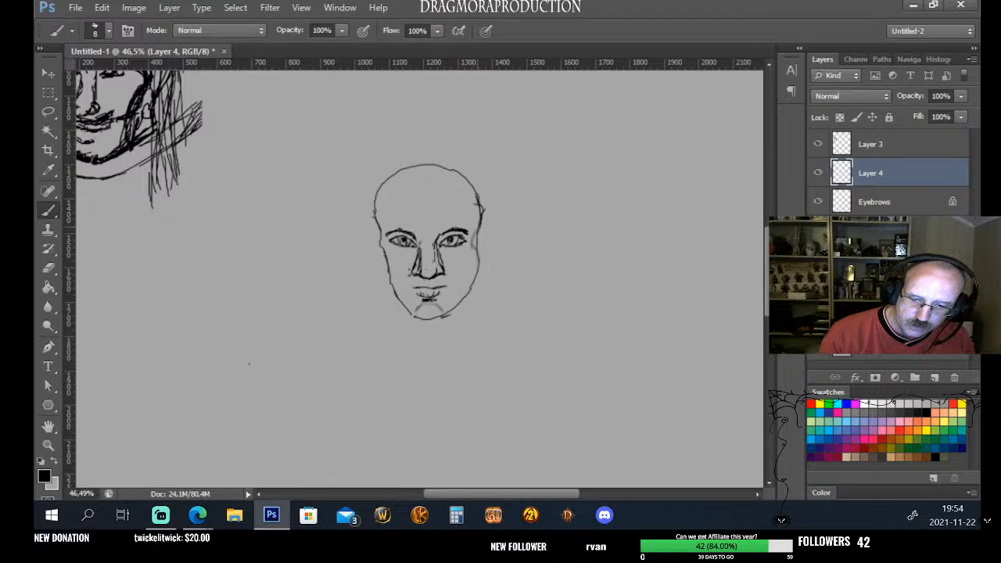
{"action": "left_click_drag", "start_coordinate": [479, 228], "coordinate": [466, 274]}
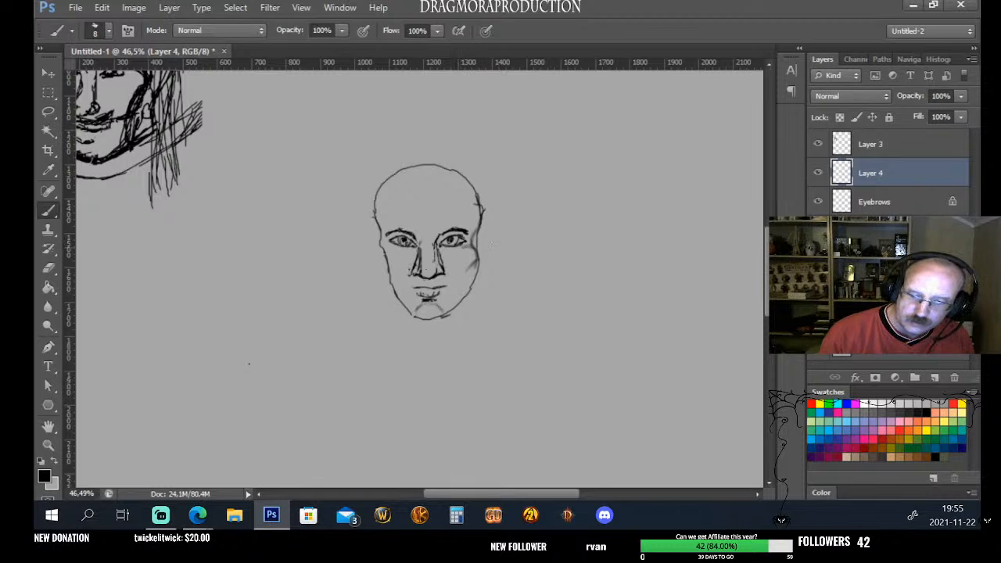
{"action": "left_click_drag", "start_coordinate": [472, 264], "coordinate": [461, 285]}
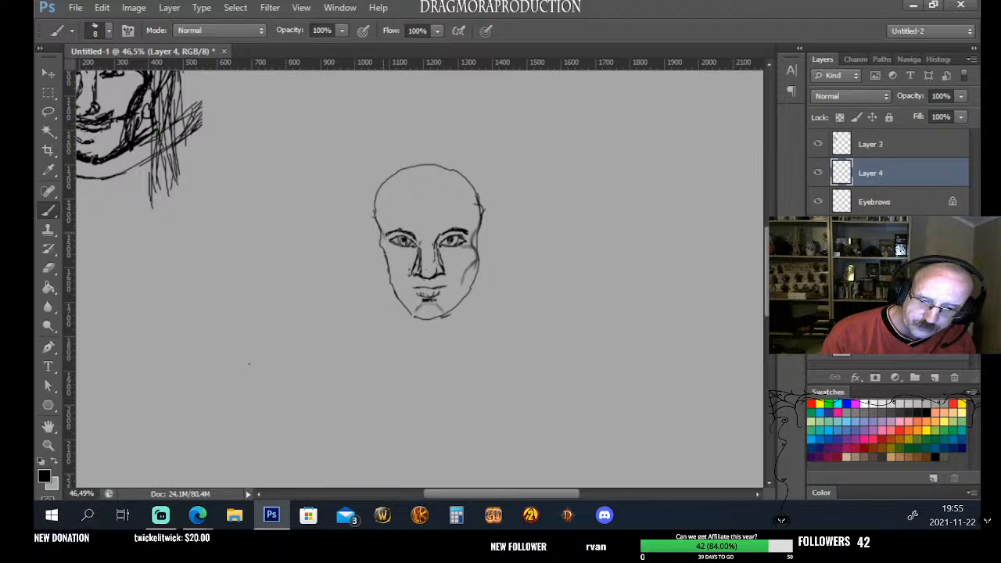
Sketch the temple and cheekbone contour on the viewer's left, and add cheek creases on both sides running toward the mouth and jaw
{"action": "left_click_drag", "start_coordinate": [384, 233], "coordinate": [385, 248]}
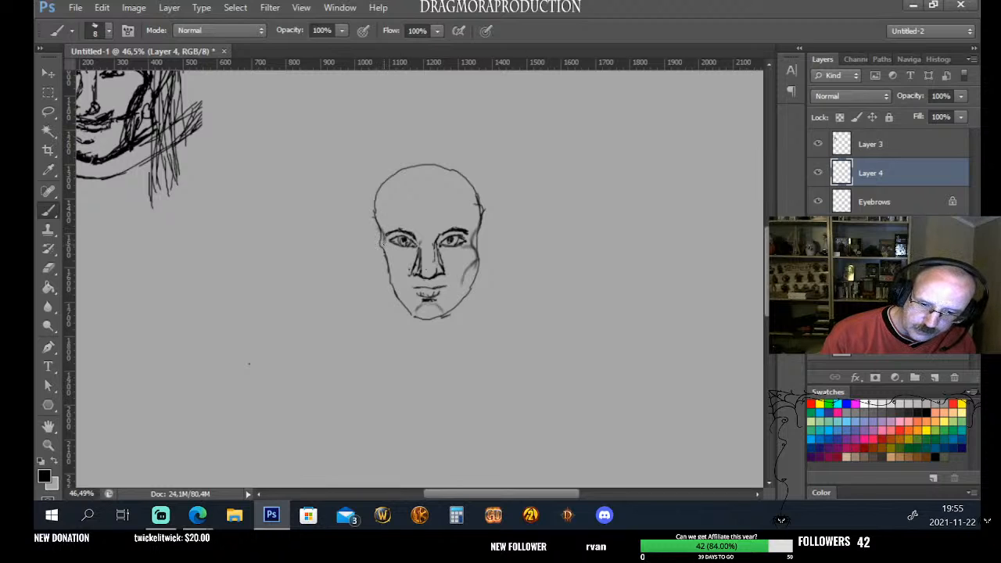
{"action": "left_click_drag", "start_coordinate": [384, 249], "coordinate": [382, 264]}
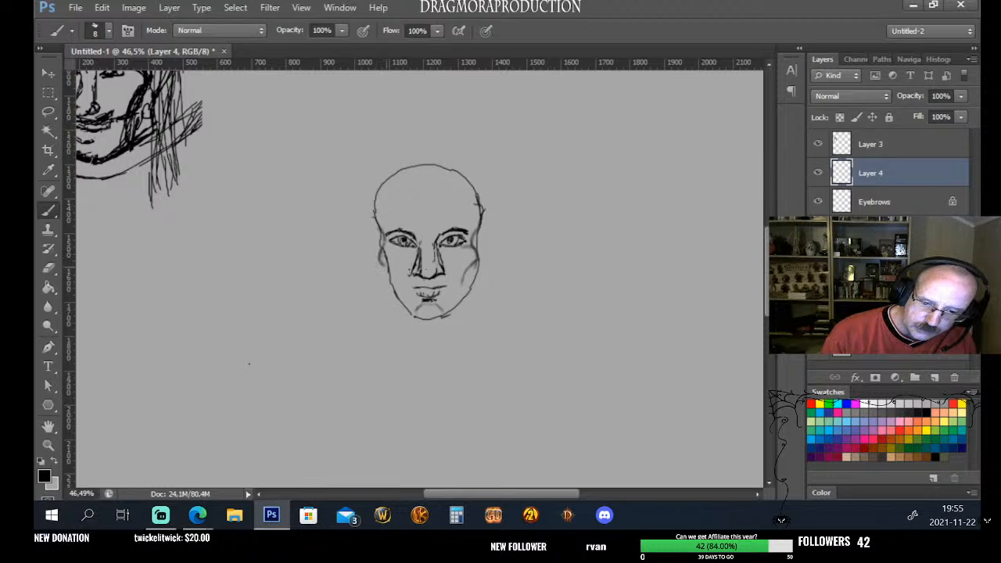
{"action": "left_click_drag", "start_coordinate": [384, 264], "coordinate": [395, 285]}
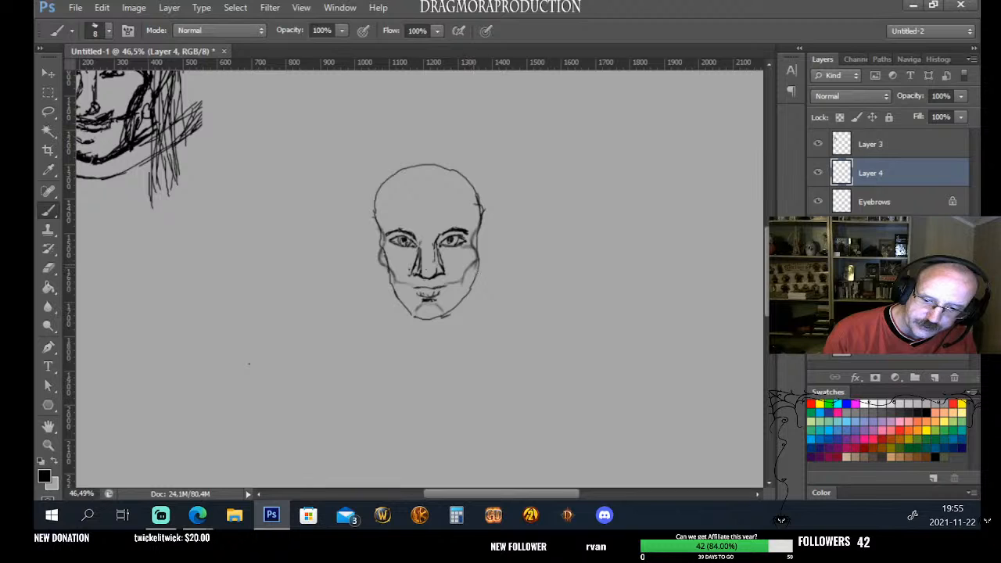
{"action": "left_click_drag", "start_coordinate": [478, 283], "coordinate": [481, 266]}
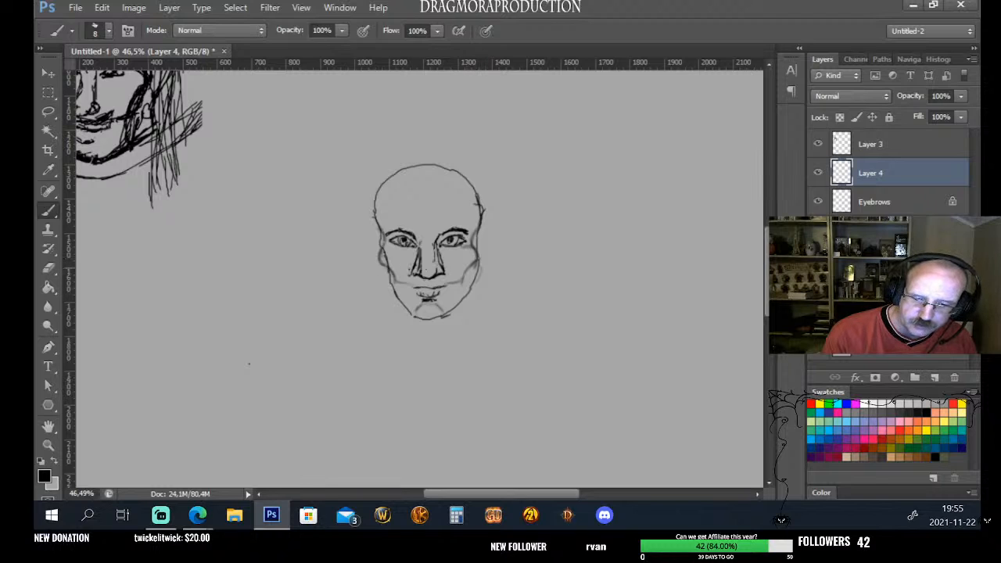
{"action": "left_click_drag", "start_coordinate": [469, 266], "coordinate": [463, 294]}
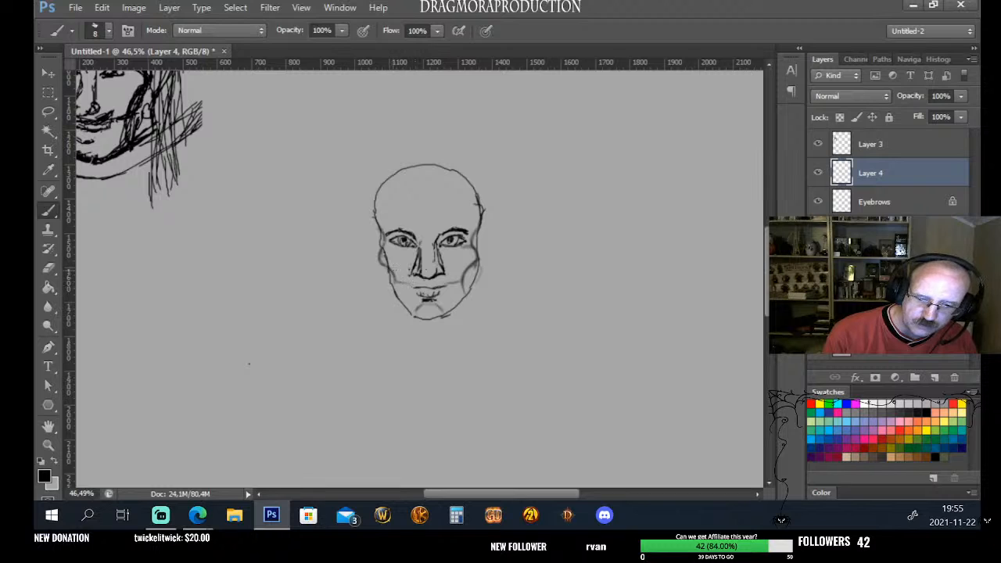
{"action": "left_click_drag", "start_coordinate": [390, 271], "coordinate": [401, 298]}
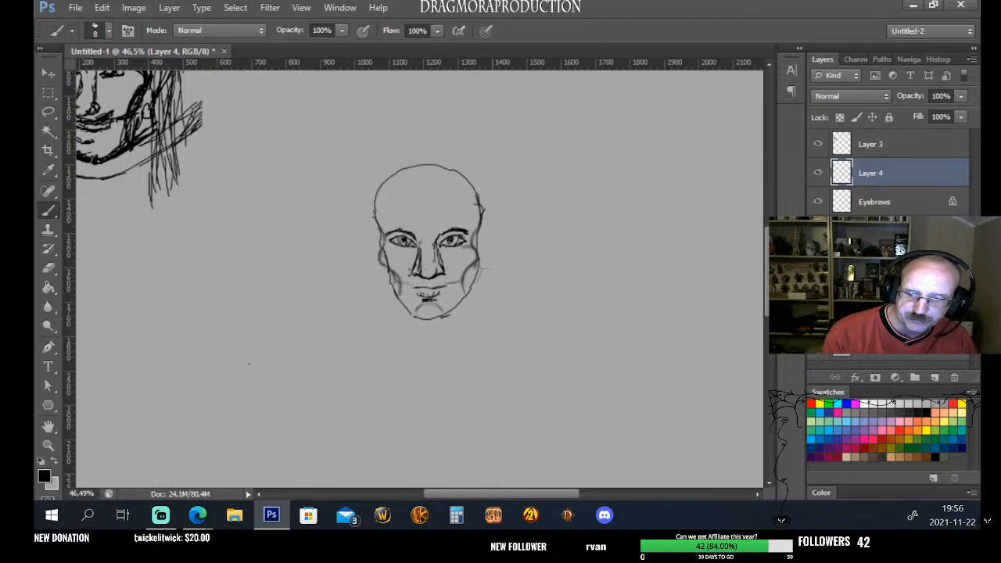
{"action": "left_click_drag", "start_coordinate": [479, 263], "coordinate": [481, 286]}
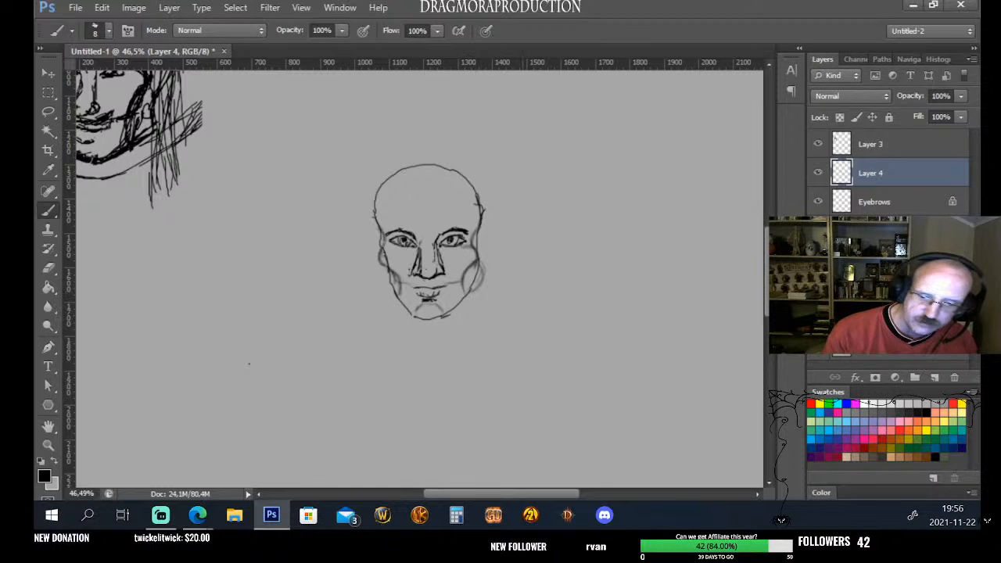
{"action": "key", "text": "ctrl+alt+z"}
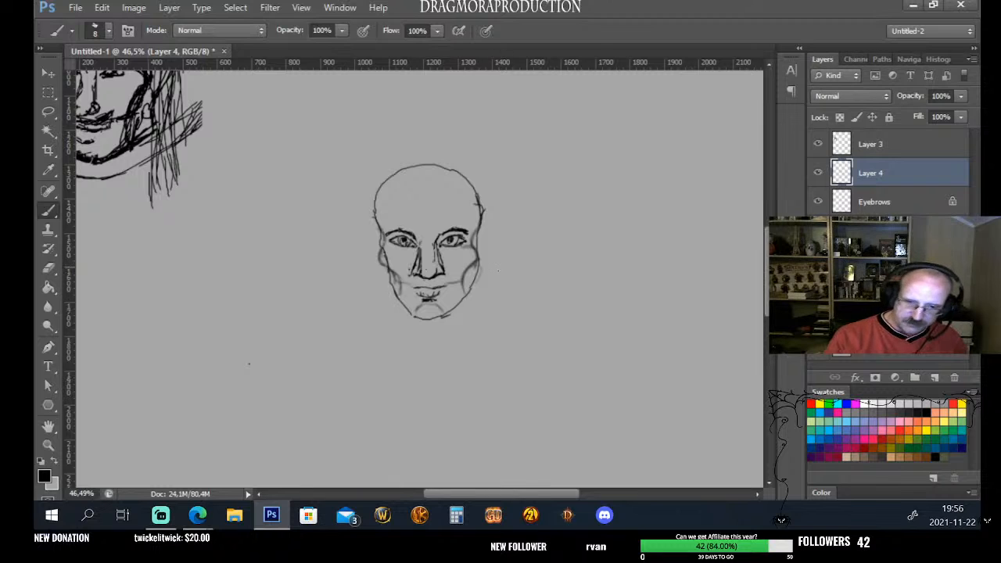
{"action": "key", "text": "ctrl+alt+z"}
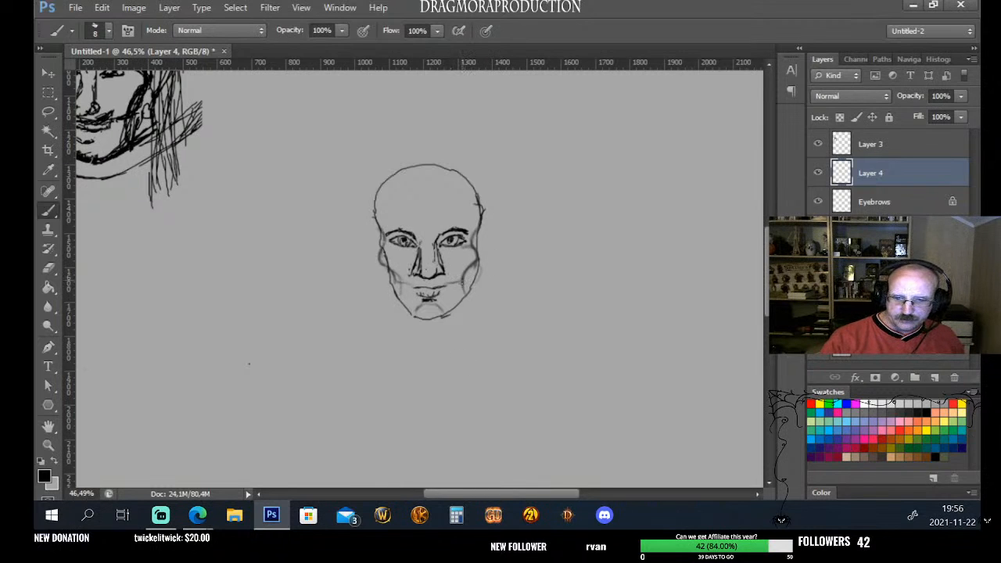
Darken the cheek creases on both sides of the mouth with short strokes
{"action": "left_click_drag", "start_coordinate": [465, 278], "coordinate": [456, 285]}
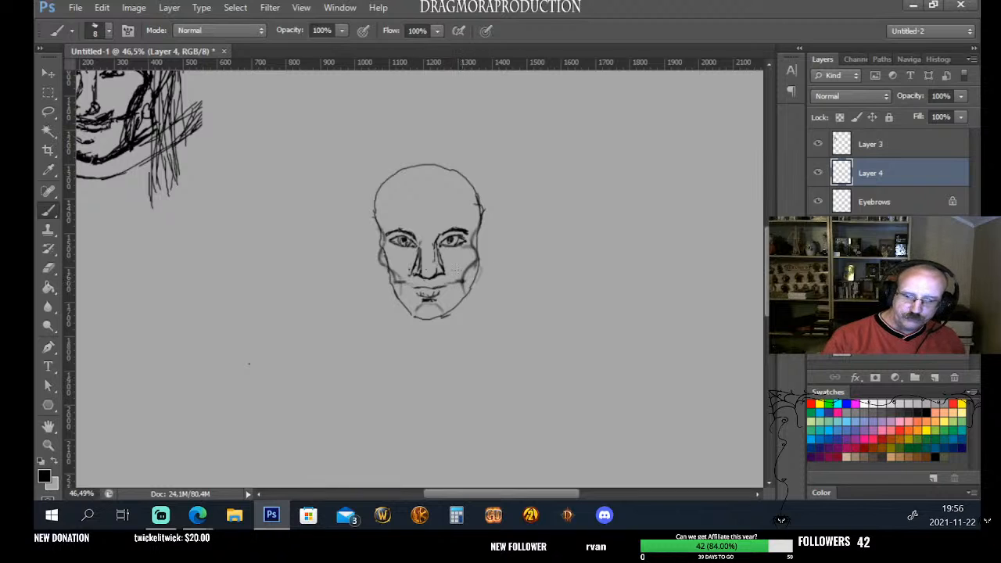
{"action": "left_click_drag", "start_coordinate": [389, 269], "coordinate": [395, 281]}
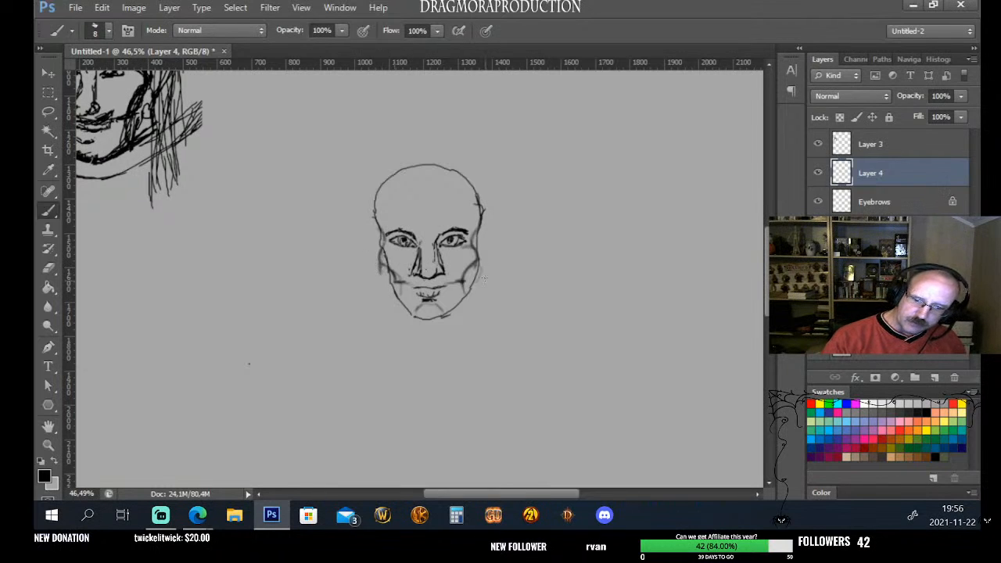
{"action": "mouse_move", "coordinate": [478, 262]}
{"action": "left_mouse_down"}
{"action": "mouse_move", "coordinate": [479, 274]}
{"action": "mouse_move", "coordinate": [477, 259]}
{"action": "left_mouse_up"}
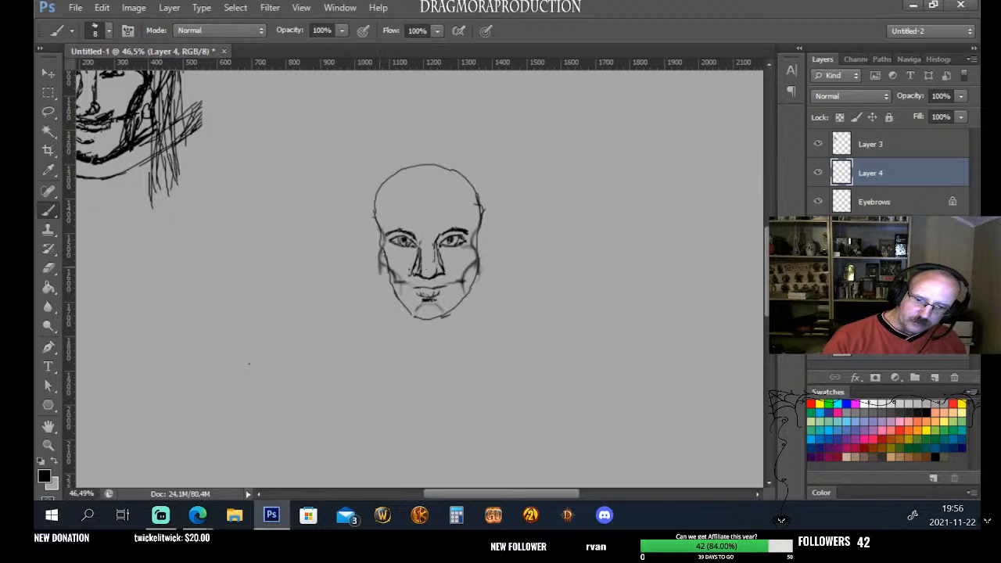
{"action": "left_click_drag", "start_coordinate": [380, 266], "coordinate": [381, 296]}
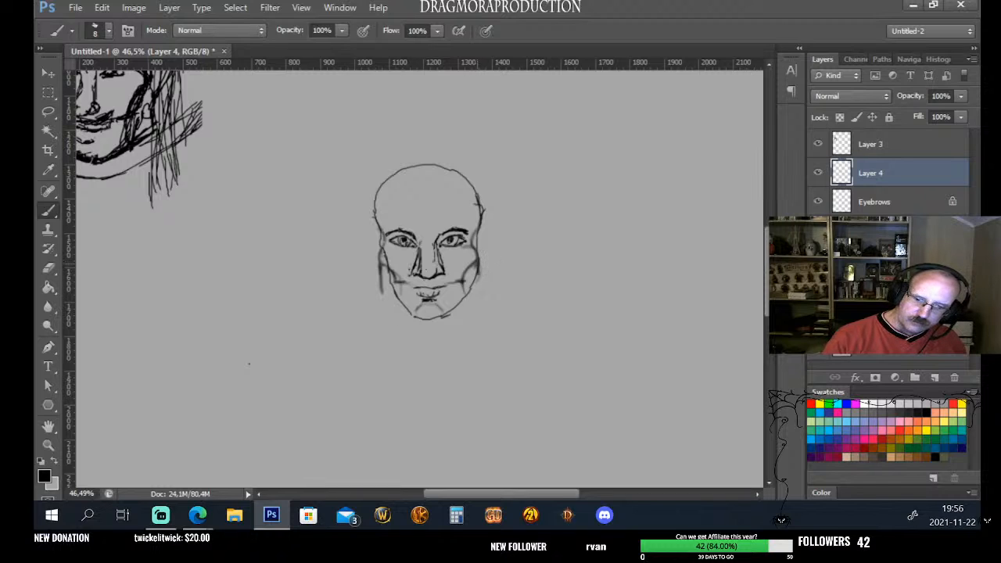
{"action": "left_click_drag", "start_coordinate": [478, 265], "coordinate": [479, 282]}
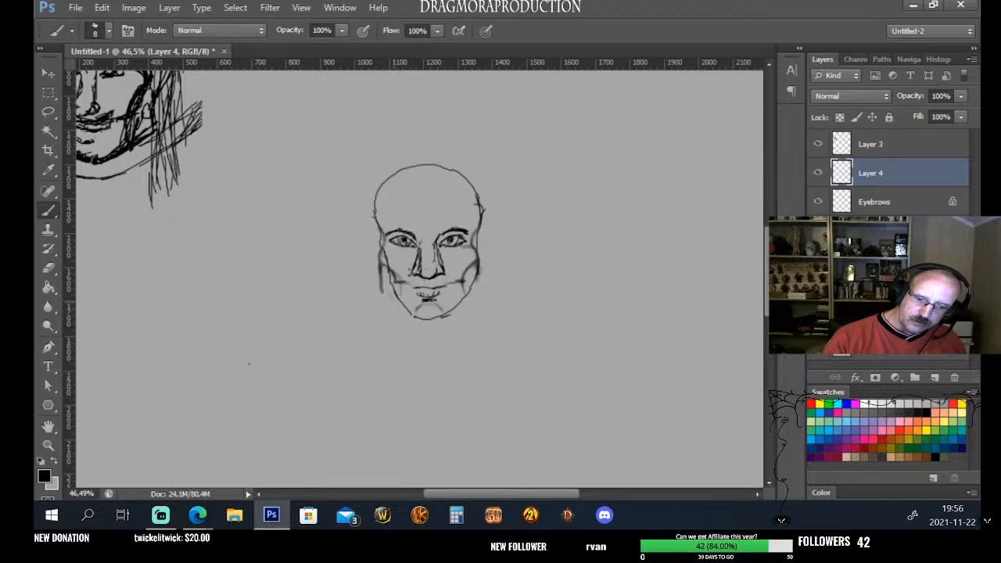
{"action": "mouse_move", "coordinate": [380, 282]}
{"action": "left_mouse_down"}
{"action": "mouse_move", "coordinate": [401, 314]}
{"action": "mouse_move", "coordinate": [444, 320]}
{"action": "left_mouse_up"}
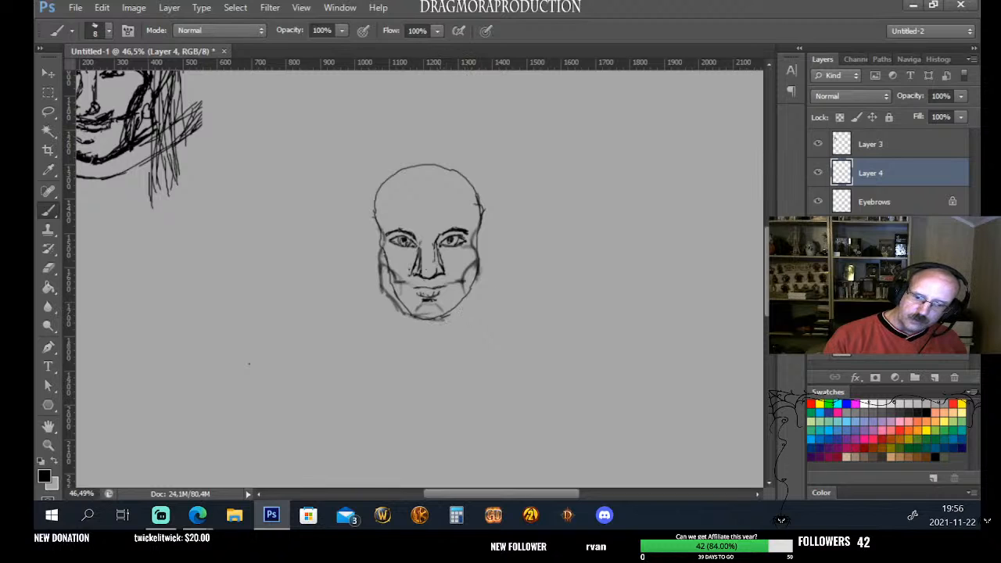
{"action": "mouse_move", "coordinate": [479, 267]}
{"action": "left_mouse_down"}
{"action": "mouse_move", "coordinate": [467, 303]}
{"action": "mouse_move", "coordinate": [445, 315]}
{"action": "left_mouse_up"}
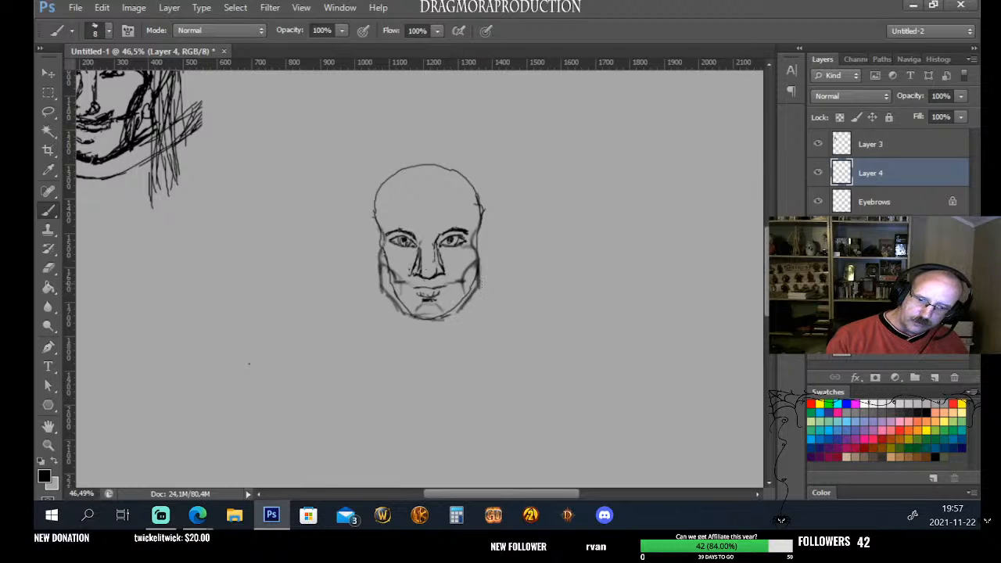
{"action": "key", "text": "ctrl+alt+z"}
{"action": "key", "text": "ctrl+alt+z"}
{"action": "key", "text": "ctrl+alt+z"}
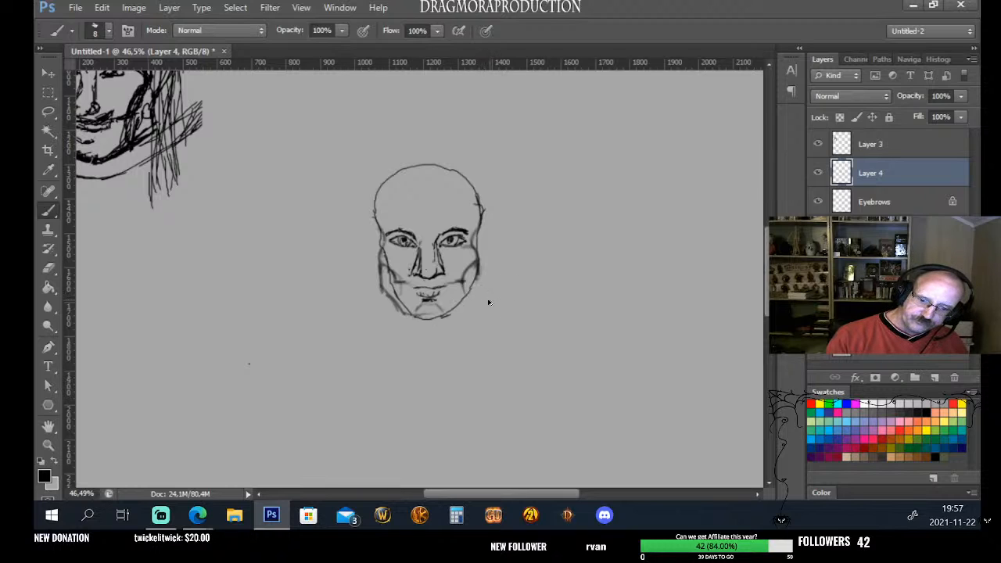
{"action": "key", "text": "ctrl+alt+z"}
{"action": "key", "text": "ctrl+alt+z"}
{"action": "key", "text": "ctrl+alt+z"}
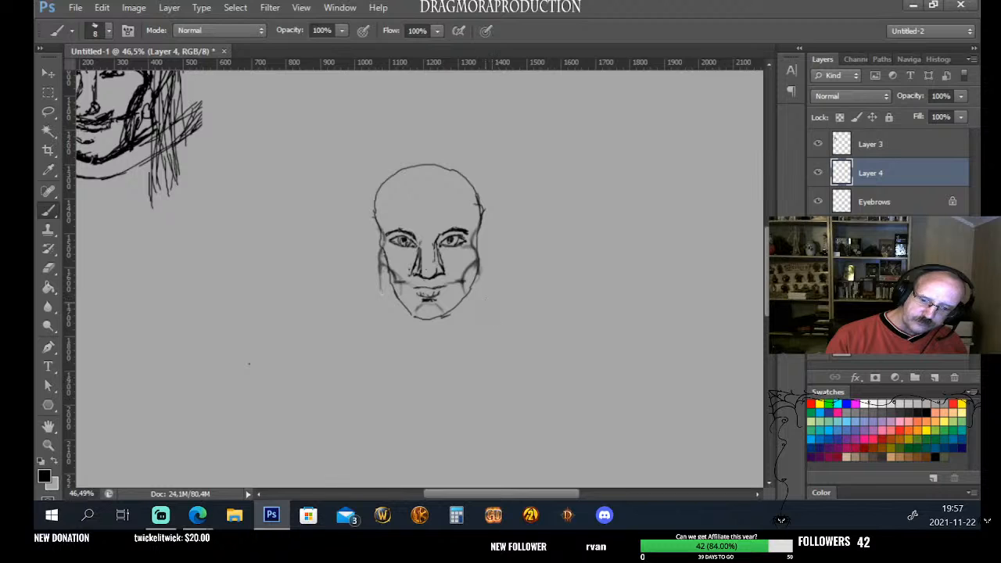
{"action": "key", "text": "ctrl+alt+z"}
{"action": "key", "text": "ctrl+alt+z"}
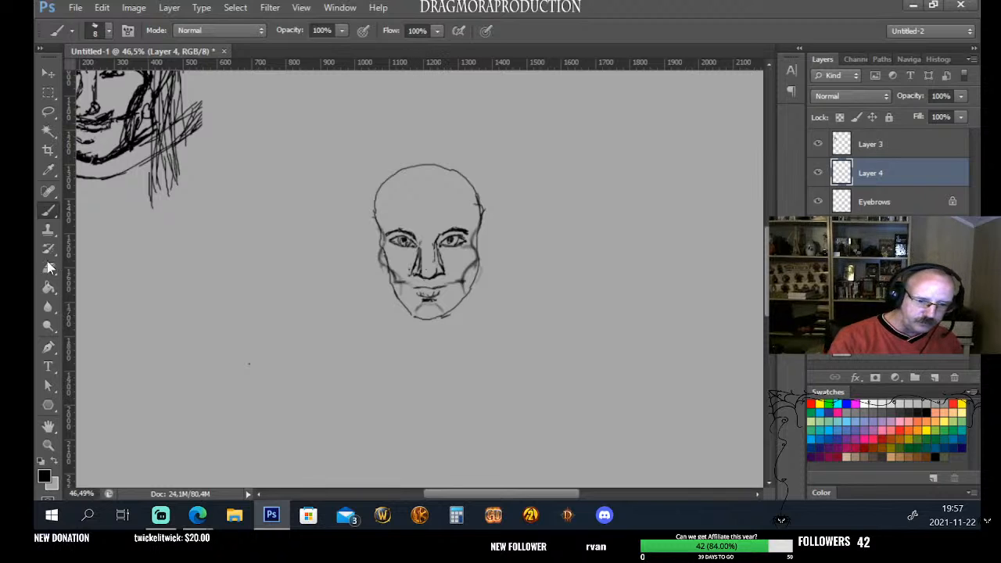
Unlock the image pixels of the Face layer and erase the bottom of the chin outline with the 3 px eraser
{"action": "left_click", "coordinate": [47, 269]}
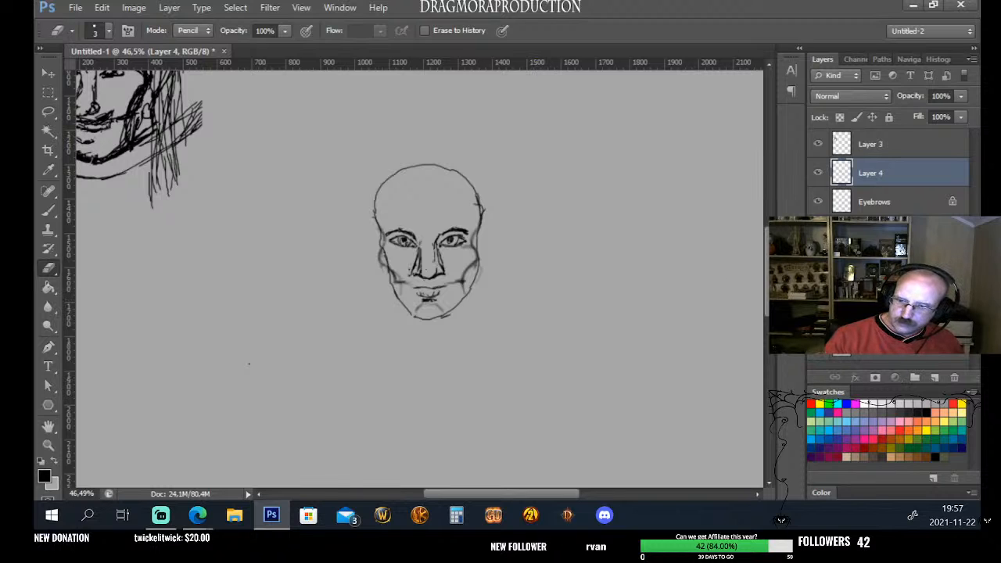
{"action": "left_click", "coordinate": [874, 316]}
{"action": "left_click", "coordinate": [430, 311]}
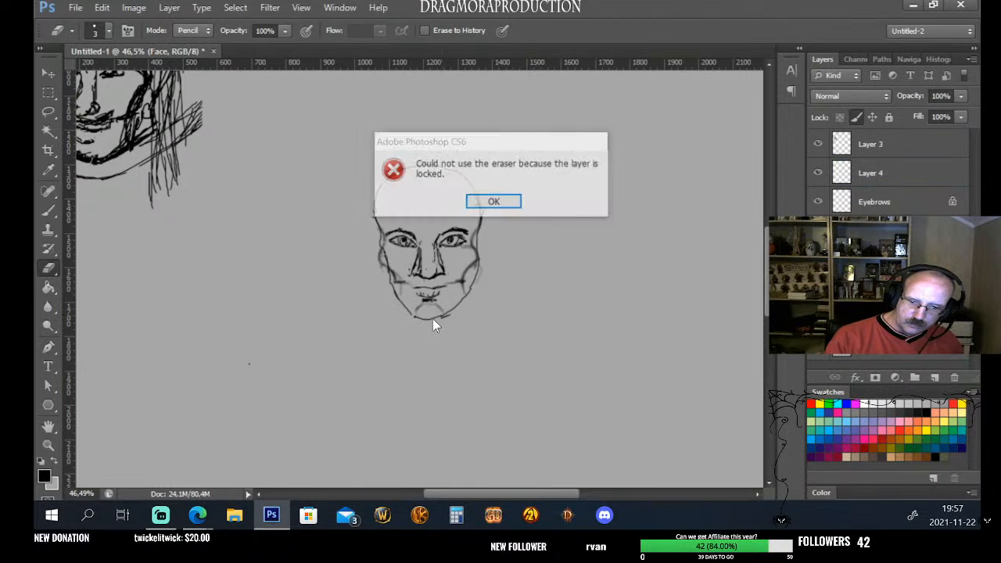
{"action": "left_click", "coordinate": [496, 202]}
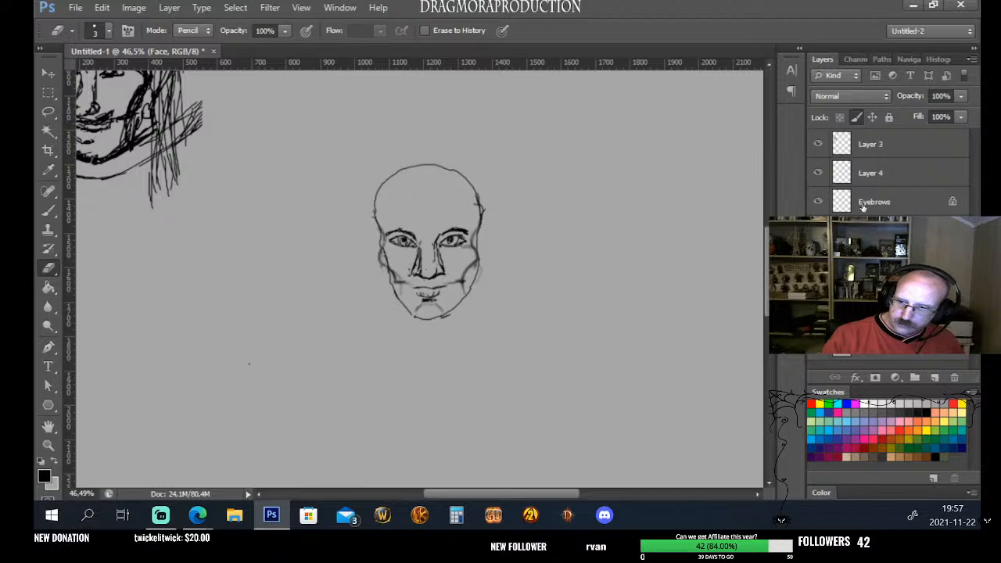
{"action": "left_click", "coordinate": [874, 143]}
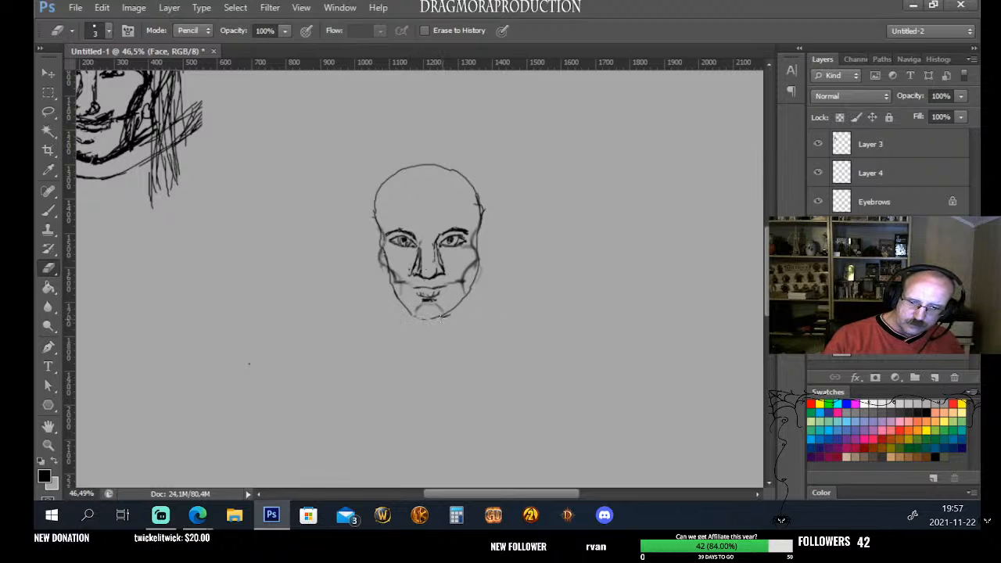
{"action": "left_click_drag", "start_coordinate": [444, 316], "coordinate": [416, 317]}
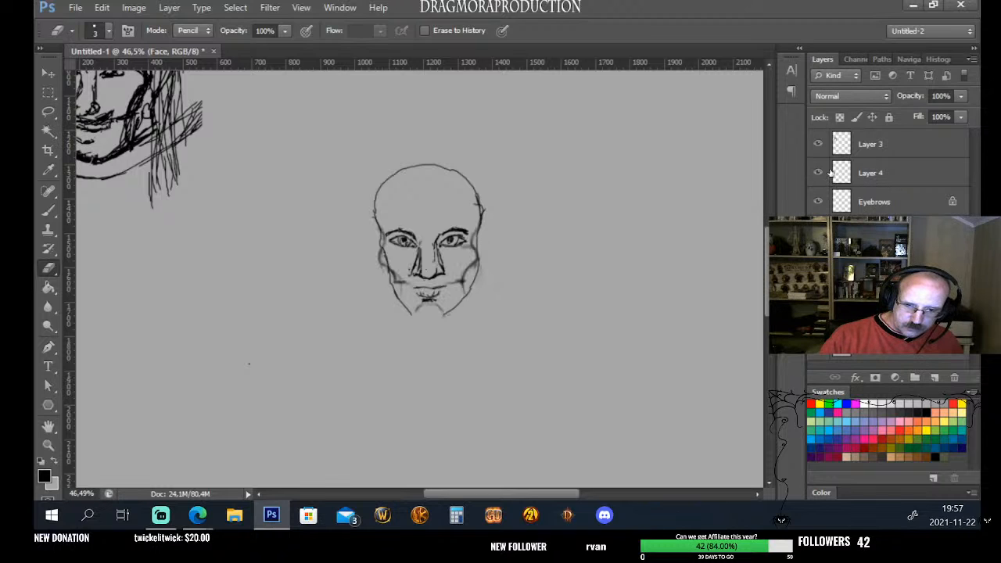
On Layer 4, brush in a lower, narrower chin joined to the jawline, and add a second contour along the top of the skull
{"action": "left_click", "coordinate": [920, 178]}
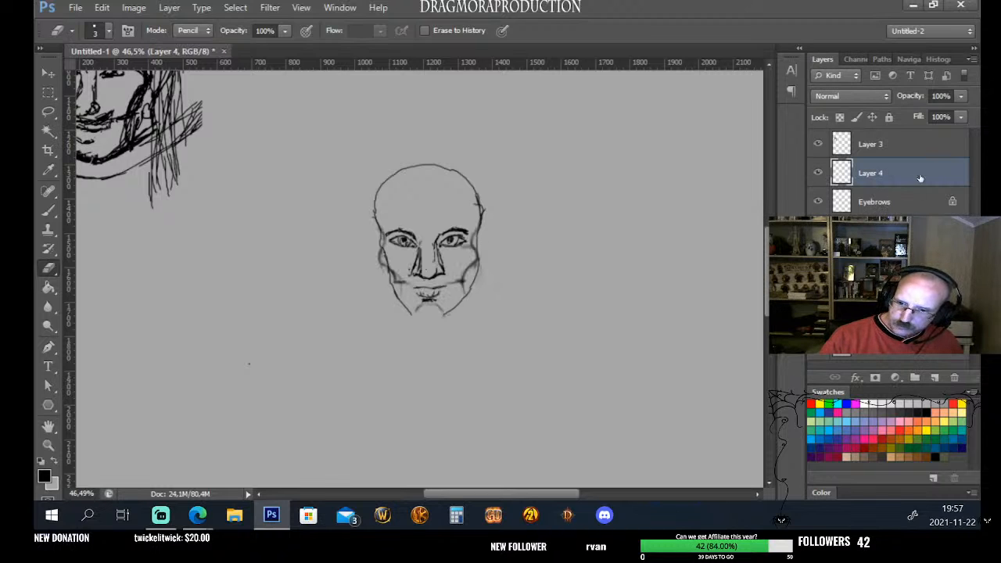
{"action": "left_click", "coordinate": [49, 212]}
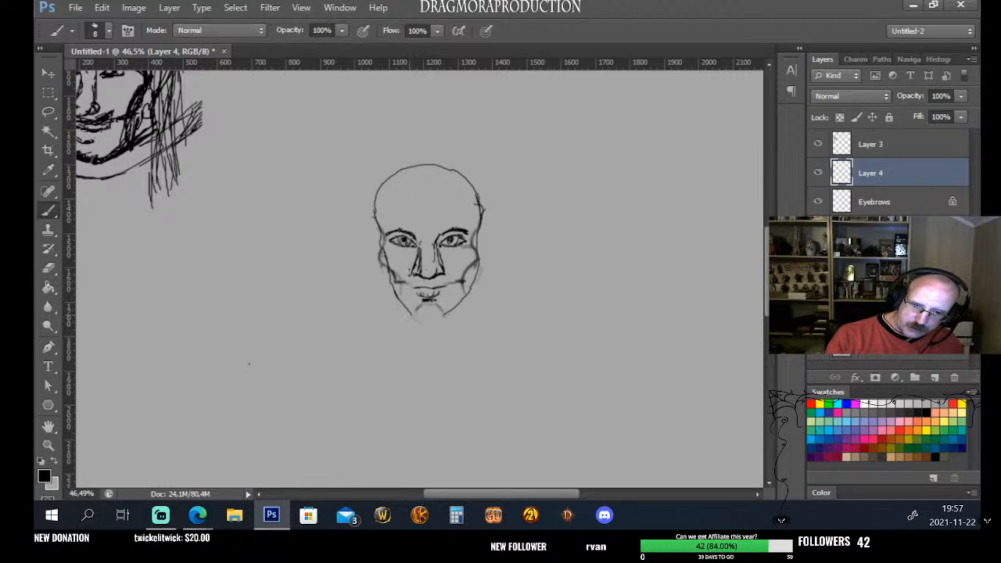
{"action": "mouse_move", "coordinate": [412, 310]}
{"action": "left_mouse_down"}
{"action": "mouse_move", "coordinate": [423, 329]}
{"action": "mouse_move", "coordinate": [443, 327]}
{"action": "mouse_move", "coordinate": [456, 308]}
{"action": "left_mouse_up"}
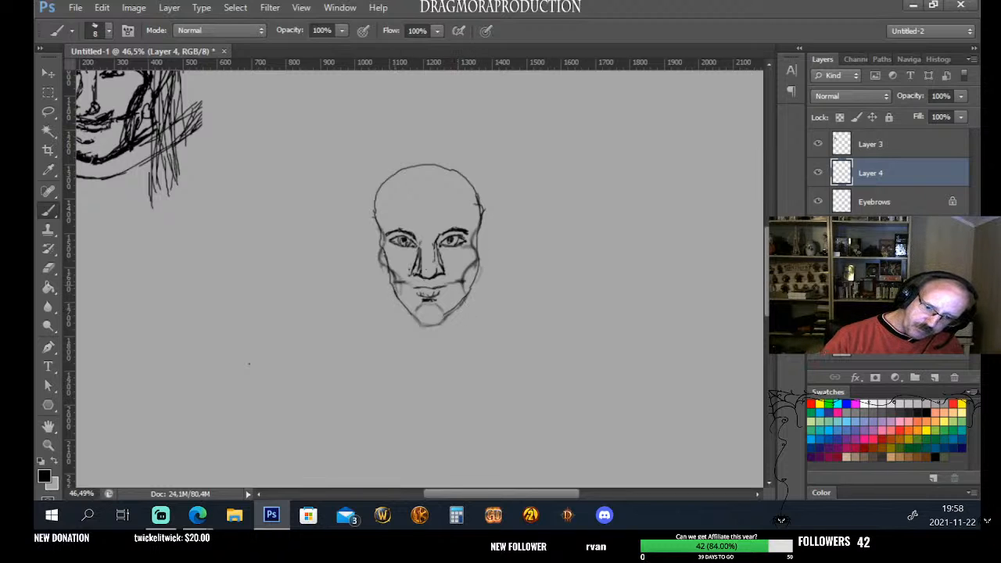
{"action": "left_click_drag", "start_coordinate": [400, 301], "coordinate": [416, 317]}
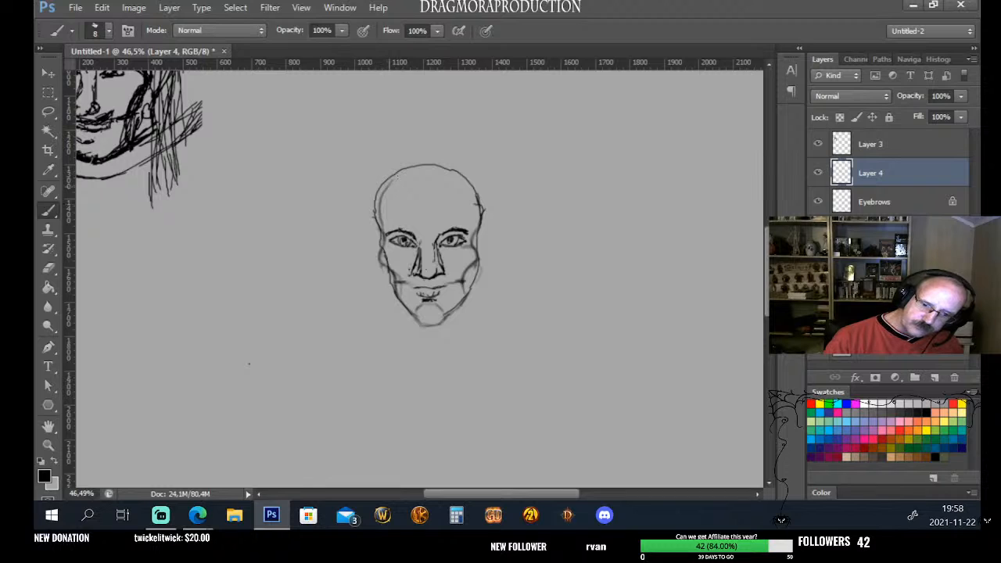
{"action": "mouse_move", "coordinate": [391, 182]}
{"action": "left_mouse_down"}
{"action": "mouse_move", "coordinate": [433, 166]}
{"action": "mouse_move", "coordinate": [473, 196]}
{"action": "mouse_move", "coordinate": [480, 220]}
{"action": "left_mouse_up"}
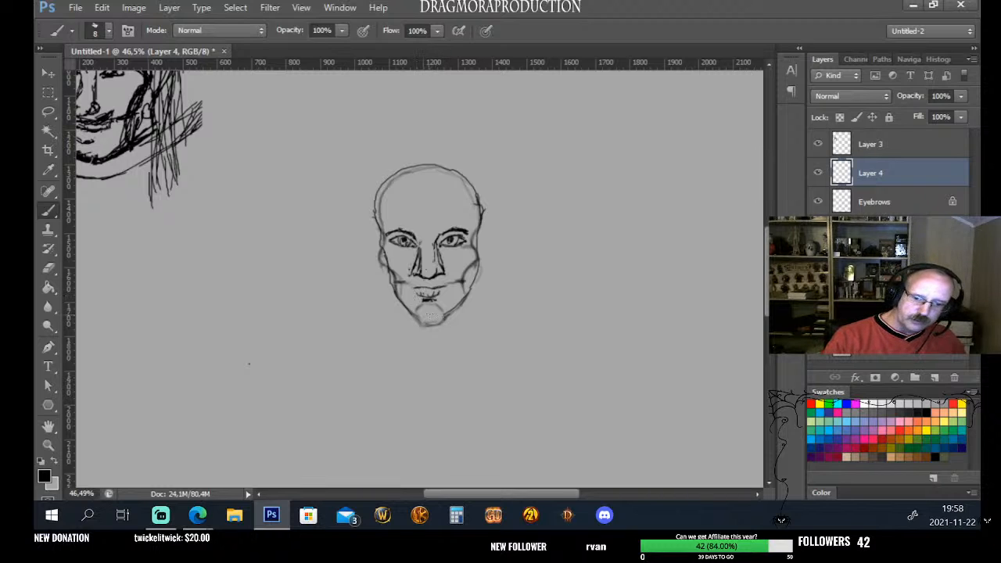
Erase the curved chin crease below the lower lip on Layer 4, and return to the Brush tool
{"action": "key", "text": "e"}
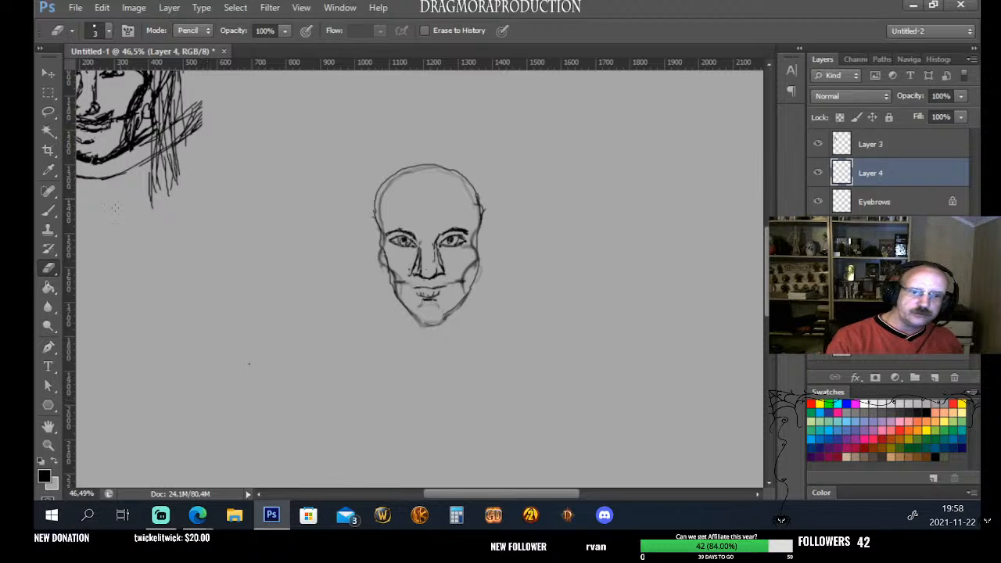
{"action": "key", "text": "b"}
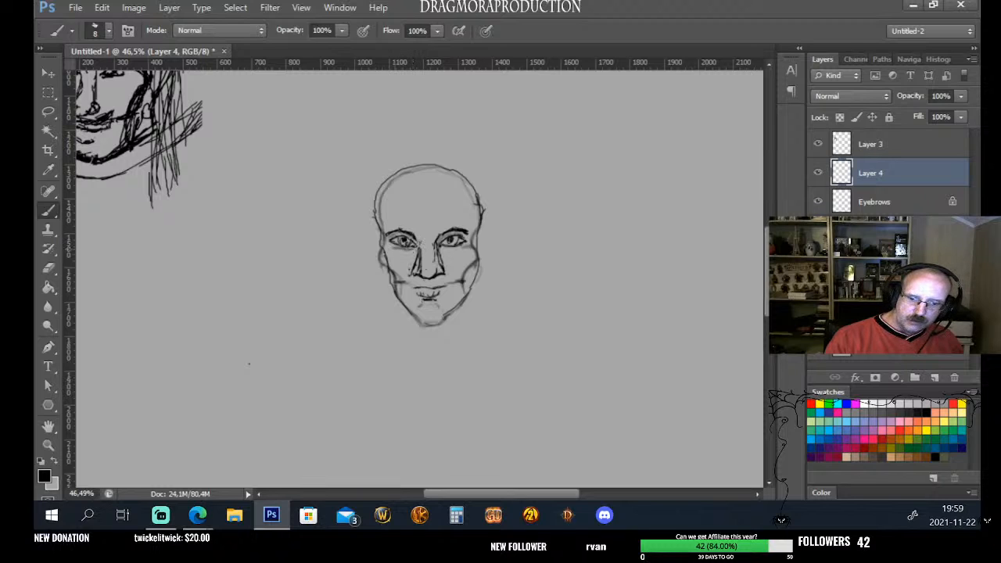
Brush a soft shadow under the left eye on Layer 4, inspect the eyes and nose up close, and switch to the Eraser
{"action": "mouse_move", "coordinate": [395, 251]}
{"action": "left_mouse_down"}
{"action": "mouse_move", "coordinate": [463, 246]}
{"action": "mouse_move", "coordinate": [416, 249]}
{"action": "left_mouse_up"}
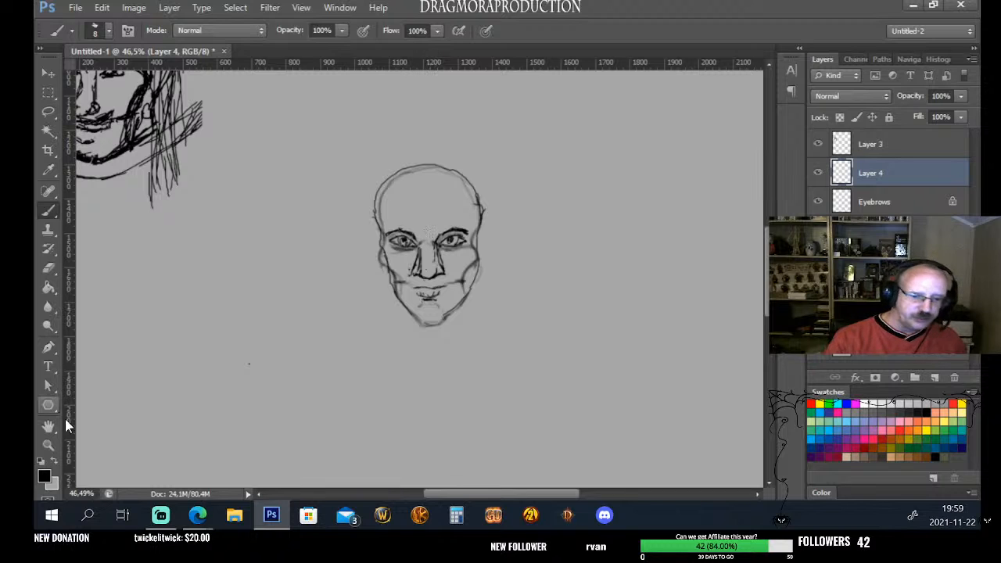
{"action": "left_click", "coordinate": [48, 445]}
{"action": "left_click_drag", "start_coordinate": [401, 248], "coordinate": [639, 242]}
{"action": "left_click_drag", "start_coordinate": [436, 232], "coordinate": [397, 243]}
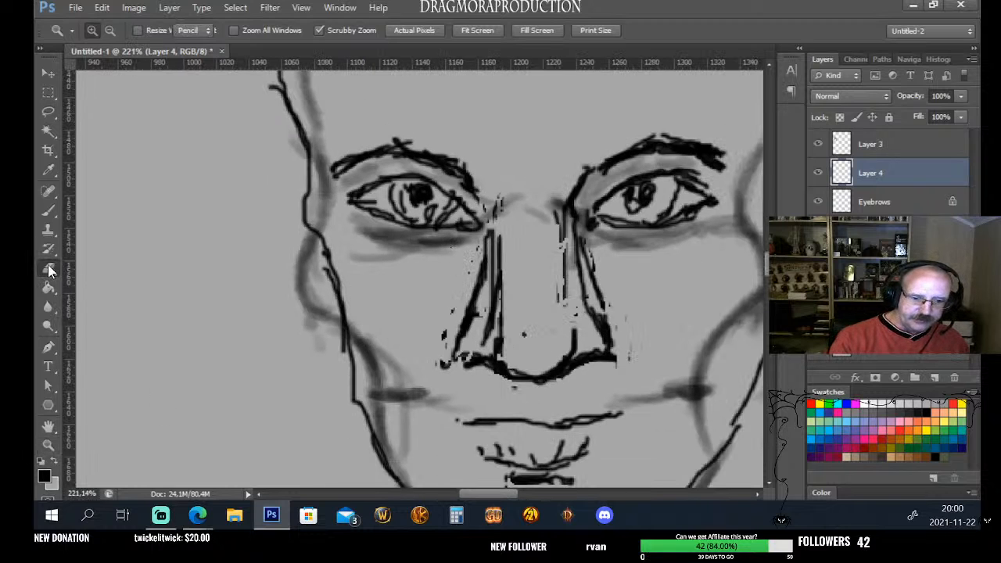
{"action": "left_click", "coordinate": [48, 269]}
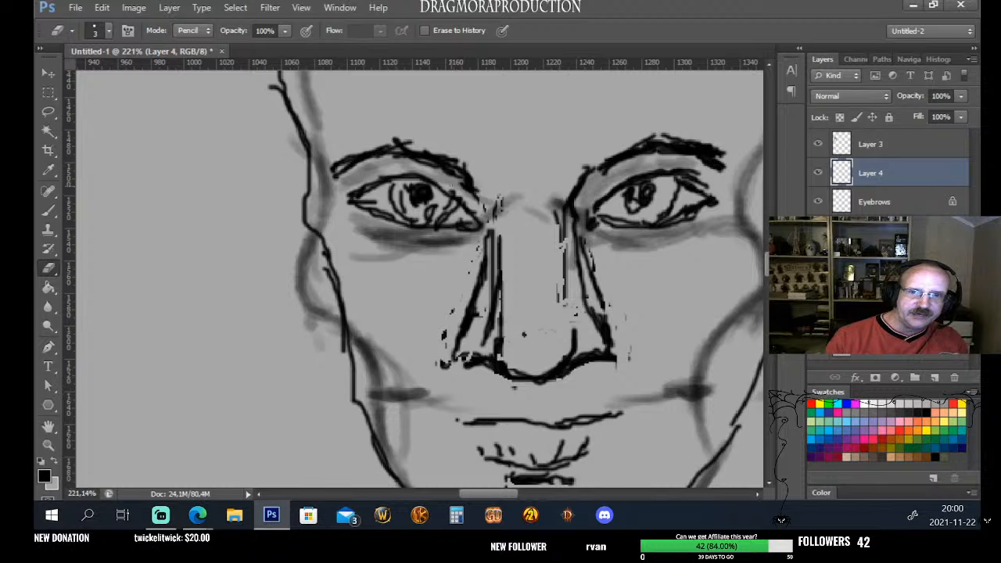
Examine the proportions of the whole bald head at several zoom levels and compare it with the long-haired reference sketch
{"action": "left_click", "coordinate": [49, 445]}
{"action": "left_click_drag", "start_coordinate": [563, 293], "coordinate": [532, 293]}
{"action": "mouse_move", "coordinate": [596, 309]}
{"action": "left_mouse_down"}
{"action": "mouse_move", "coordinate": [565, 309]}
{"action": "mouse_move", "coordinate": [598, 311]}
{"action": "left_mouse_up"}
{"action": "left_click_drag", "start_coordinate": [657, 330], "coordinate": [654, 338]}
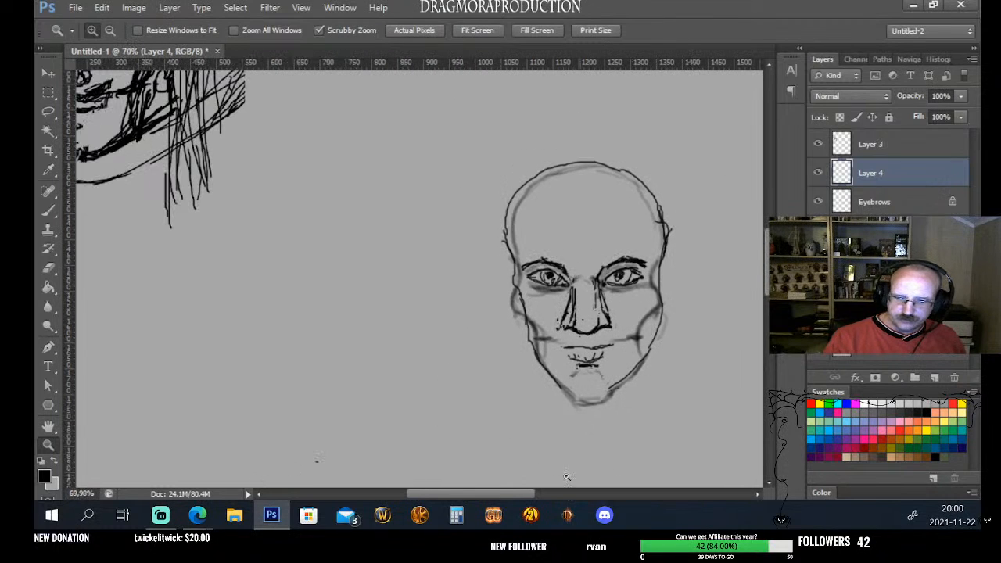
{"action": "scroll", "coordinate": [564, 473], "scroll_direction": "right", "scroll_amount": 5}
{"action": "scroll", "coordinate": [561, 469], "scroll_direction": "left", "scroll_amount": 3}
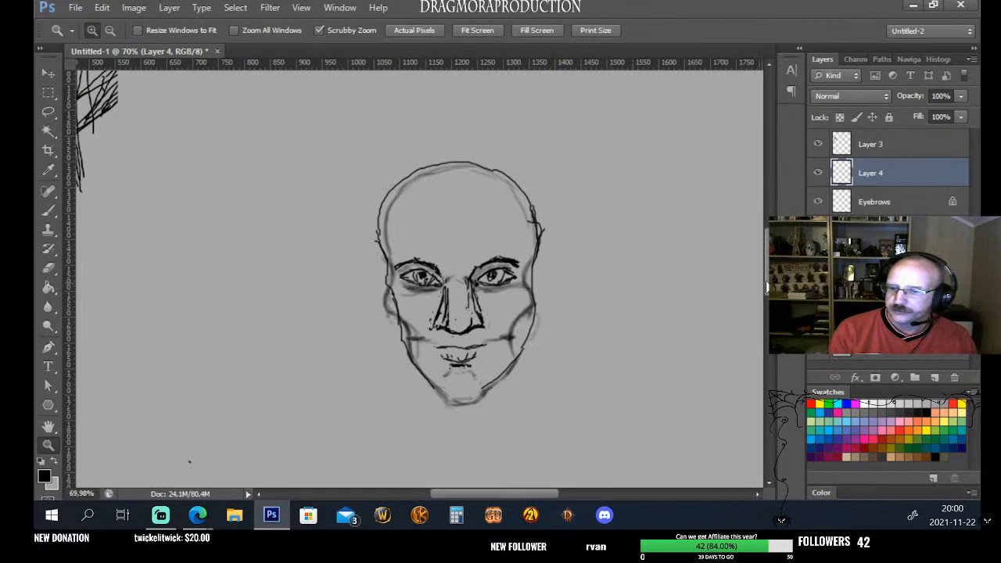
{"action": "left_click", "coordinate": [47, 209]}
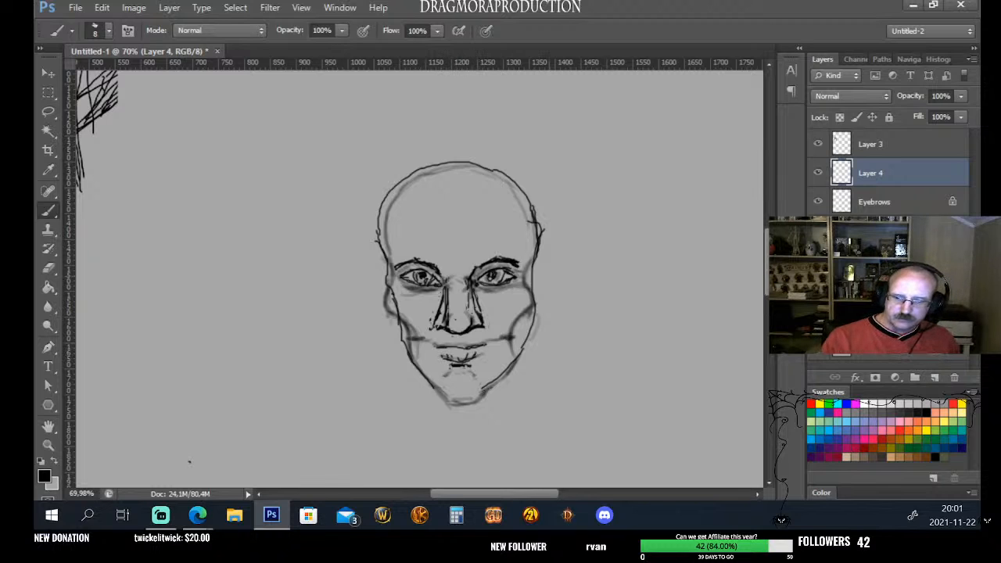
{"action": "key", "text": "z"}
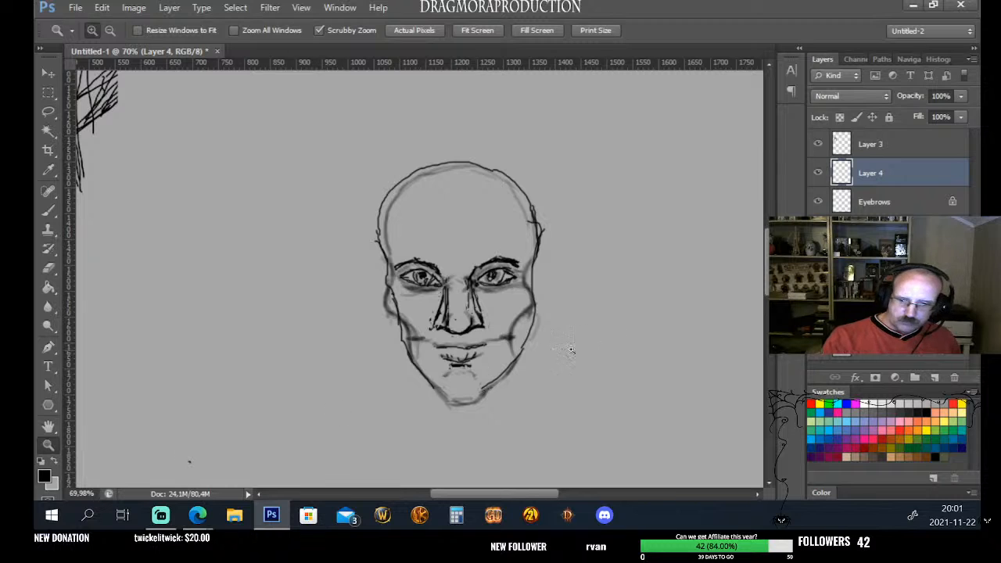
{"action": "left_click", "coordinate": [572, 343], "text": "alt"}
{"action": "left_click", "coordinate": [574, 342], "text": "alt"}
{"action": "left_click", "coordinate": [592, 359], "text": "alt"}
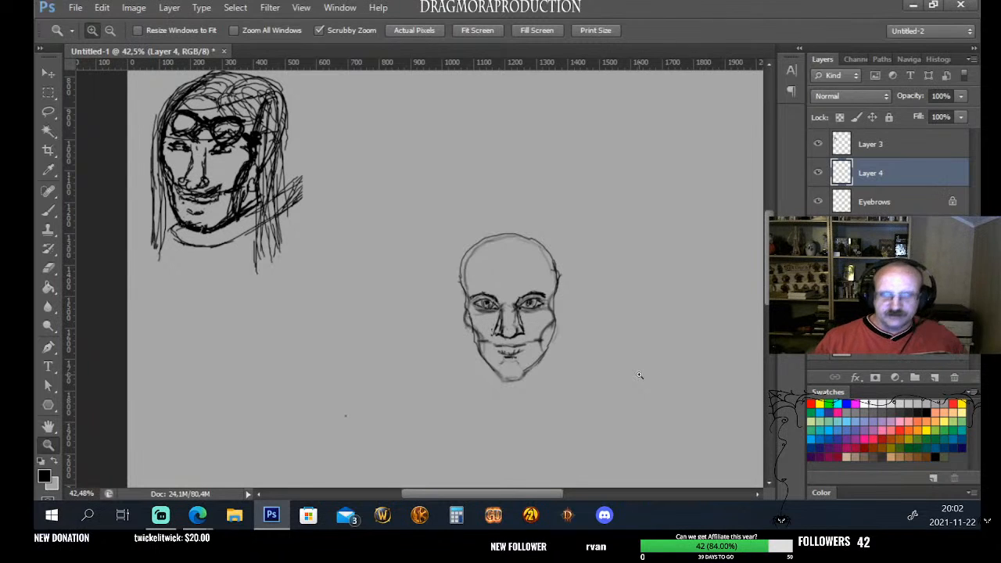
Darken the jawline, chin and cheekbone contours on Layer 4 with the 8 px brush
{"action": "left_click", "coordinate": [48, 209]}
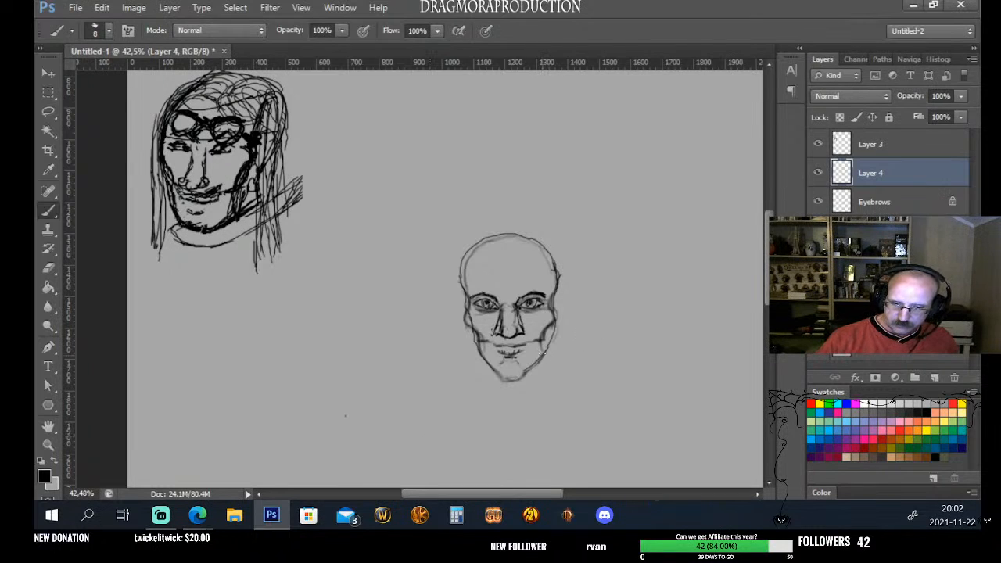
{"action": "left_click_drag", "start_coordinate": [548, 344], "coordinate": [541, 352]}
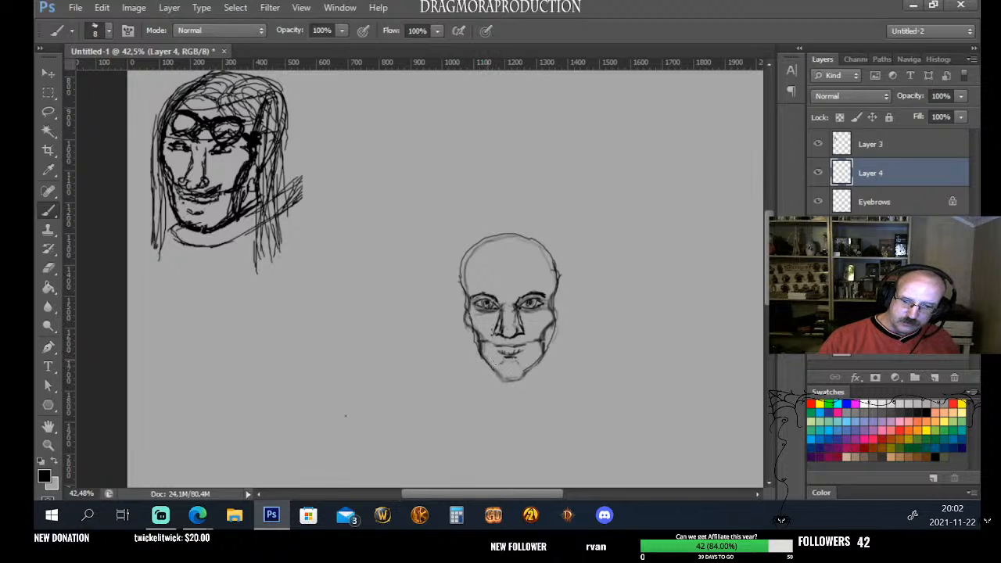
{"action": "mouse_move", "coordinate": [486, 358]}
{"action": "left_mouse_down"}
{"action": "mouse_move", "coordinate": [502, 374]}
{"action": "mouse_move", "coordinate": [534, 363]}
{"action": "mouse_move", "coordinate": [504, 378]}
{"action": "mouse_move", "coordinate": [522, 373]}
{"action": "left_mouse_up"}
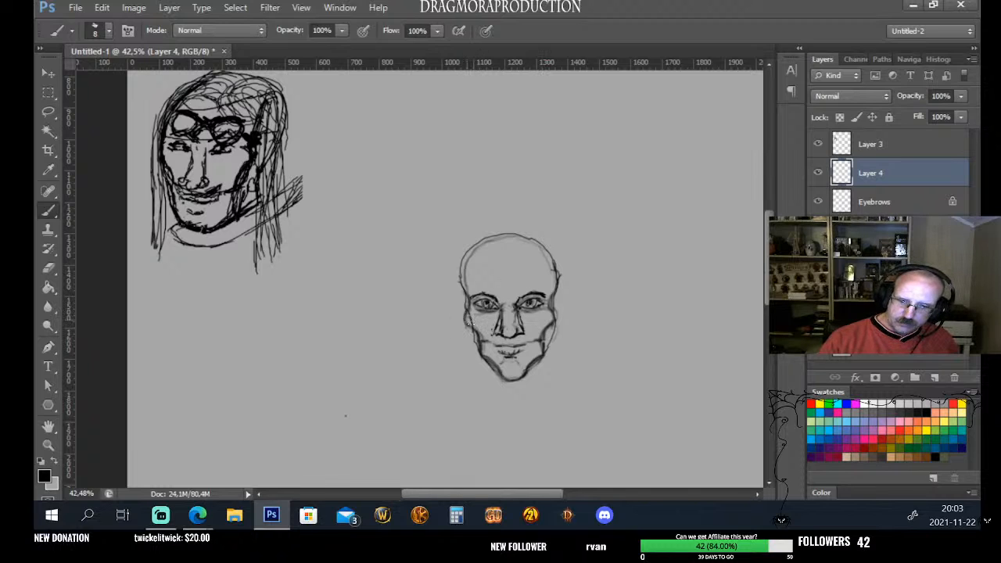
{"action": "left_click_drag", "start_coordinate": [469, 320], "coordinate": [483, 341]}
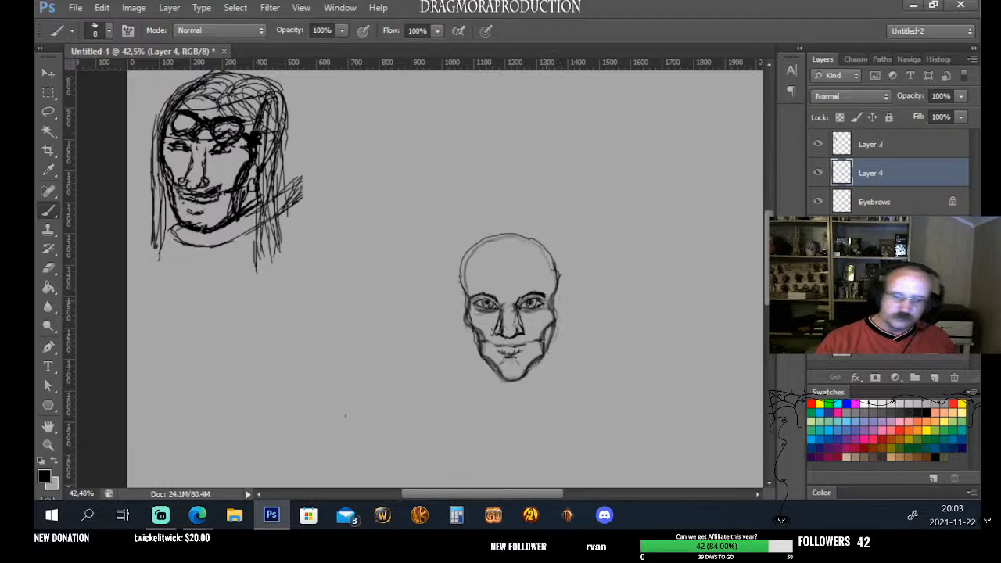
{"action": "left_click_drag", "start_coordinate": [467, 326], "coordinate": [479, 355]}
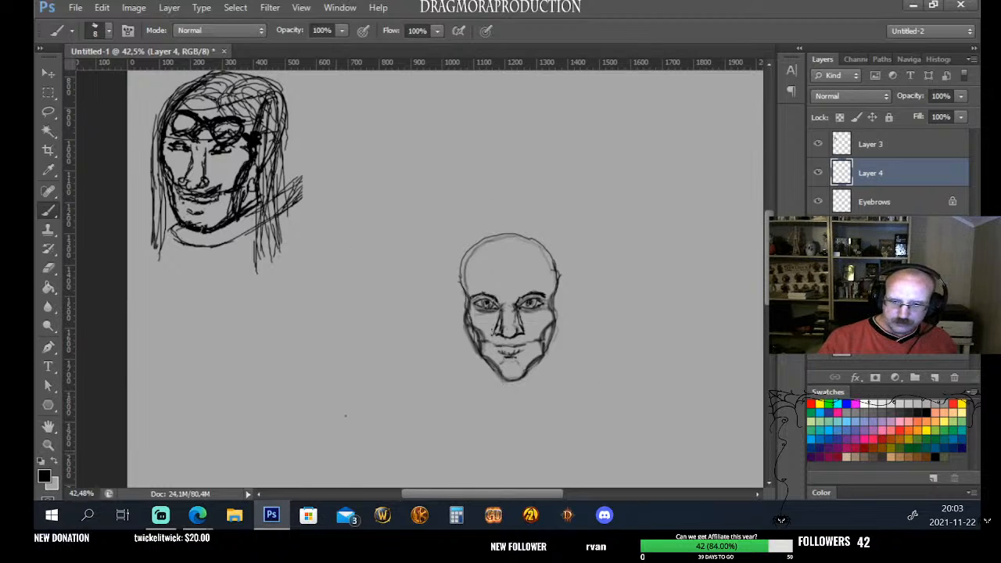
Show and select the faint Layer 2 sketch, then move it beside the line art and back over it for comparison
{"action": "left_click", "coordinate": [48, 444]}
{"action": "mouse_move", "coordinate": [590, 317]}
{"action": "left_mouse_down"}
{"action": "mouse_move", "coordinate": [583, 333]}
{"action": "mouse_move", "coordinate": [611, 338]}
{"action": "left_mouse_up"}
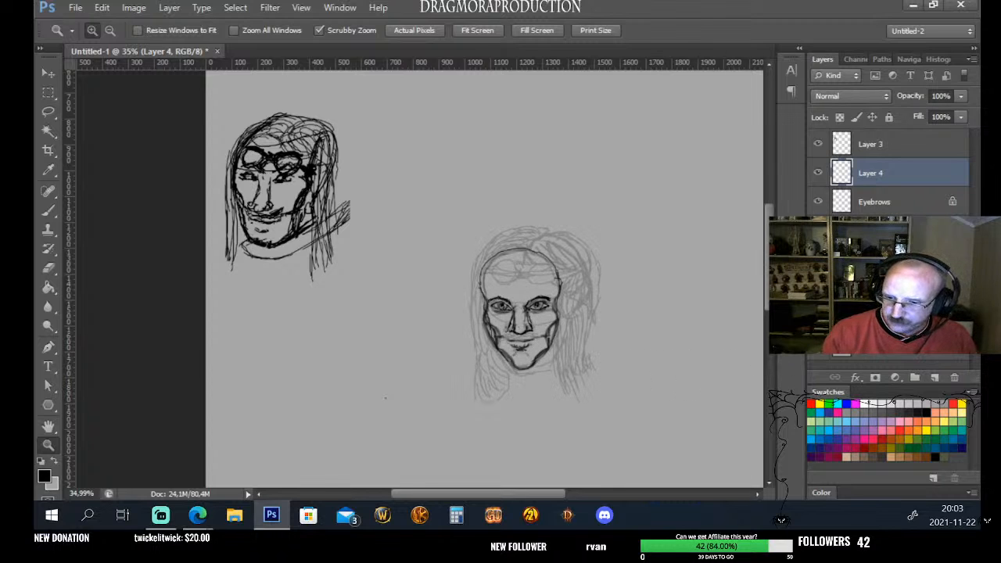
{"action": "left_click", "coordinate": [49, 426]}
{"action": "left_click", "coordinate": [871, 318]}
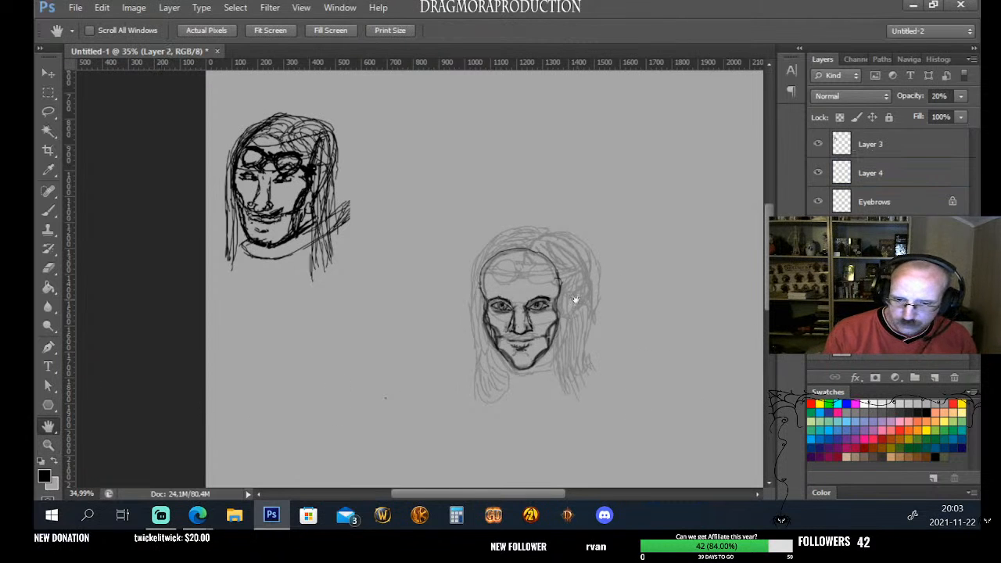
{"action": "mouse_move", "coordinate": [574, 300]}
{"action": "left_mouse_down"}
{"action": "mouse_move", "coordinate": [636, 318]}
{"action": "mouse_move", "coordinate": [538, 315]}
{"action": "mouse_move", "coordinate": [658, 312]}
{"action": "left_mouse_up"}
{"action": "key", "text": "v"}
{"action": "key", "text": "ctrl+z"}
{"action": "mouse_move", "coordinate": [532, 342]}
{"action": "left_mouse_down"}
{"action": "mouse_move", "coordinate": [682, 313]}
{"action": "mouse_move", "coordinate": [664, 313]}
{"action": "left_mouse_up"}
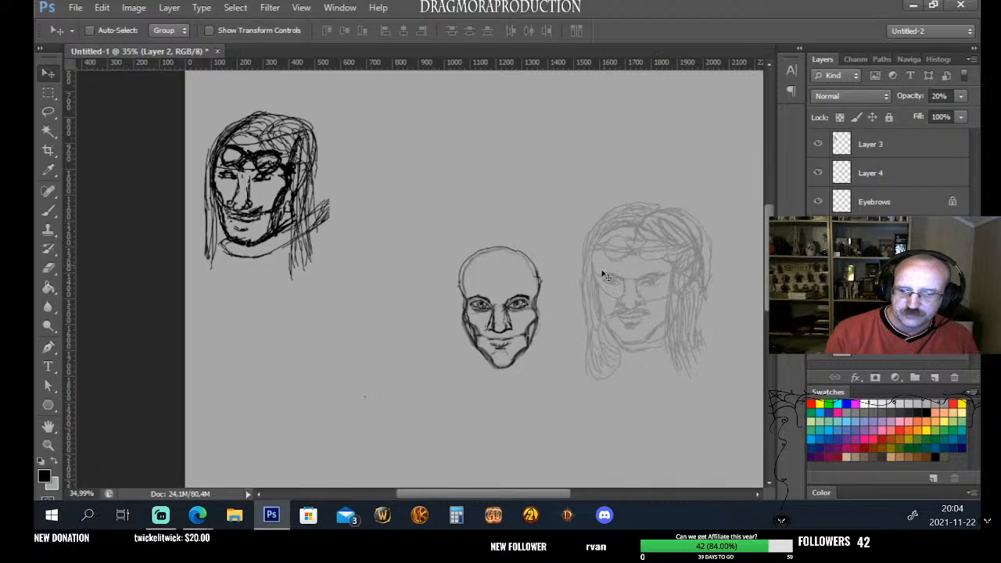
{"action": "mouse_move", "coordinate": [657, 310]}
{"action": "left_mouse_down"}
{"action": "mouse_move", "coordinate": [523, 324]}
{"action": "mouse_move", "coordinate": [544, 329]}
{"action": "mouse_move", "coordinate": [541, 346]}
{"action": "mouse_move", "coordinate": [550, 347]}
{"action": "left_mouse_up"}
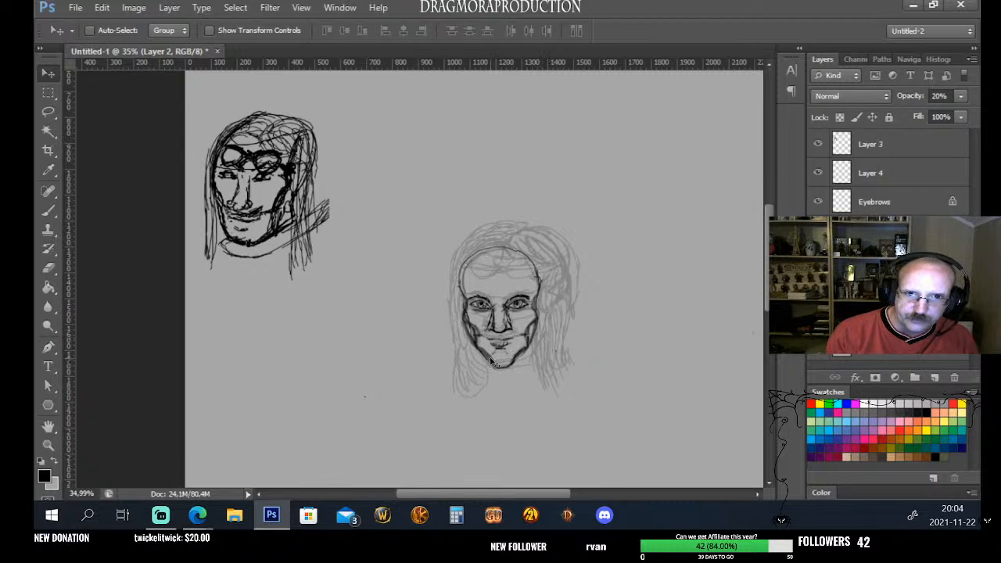
Compare the Layer 2 sketch with the line art by repeatedly moving it aside and undoing the move
{"action": "mouse_move", "coordinate": [545, 347]}
{"action": "left_mouse_down"}
{"action": "mouse_move", "coordinate": [537, 349]}
{"action": "mouse_move", "coordinate": [640, 332]}
{"action": "left_mouse_up"}
{"action": "key", "text": "ctrl+z"}
{"action": "key", "text": "ctrl+z"}
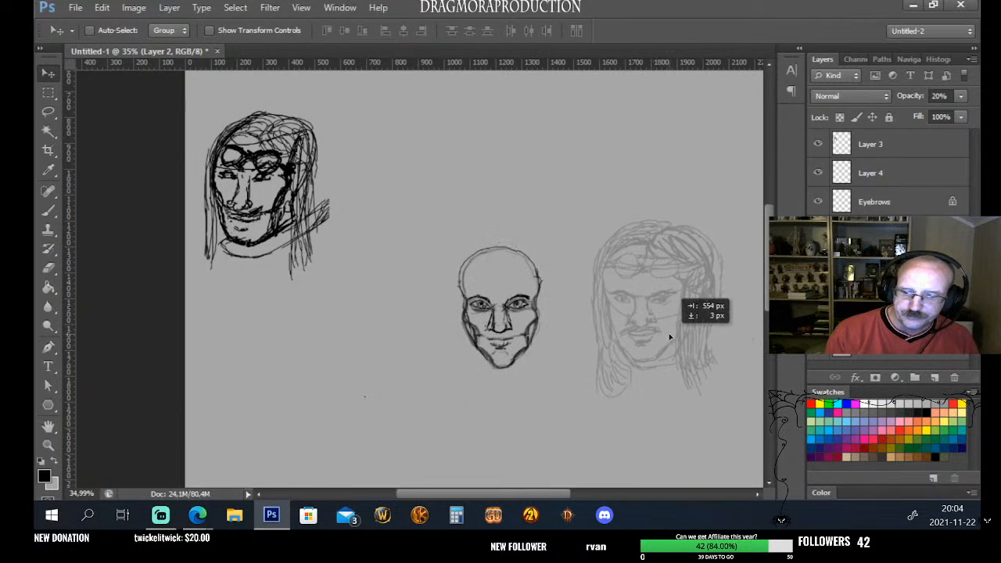
{"action": "key", "text": "ctrl+z"}
{"action": "left_click_drag", "start_coordinate": [527, 341], "coordinate": [687, 348]}
{"action": "key", "text": "ctrl+z"}
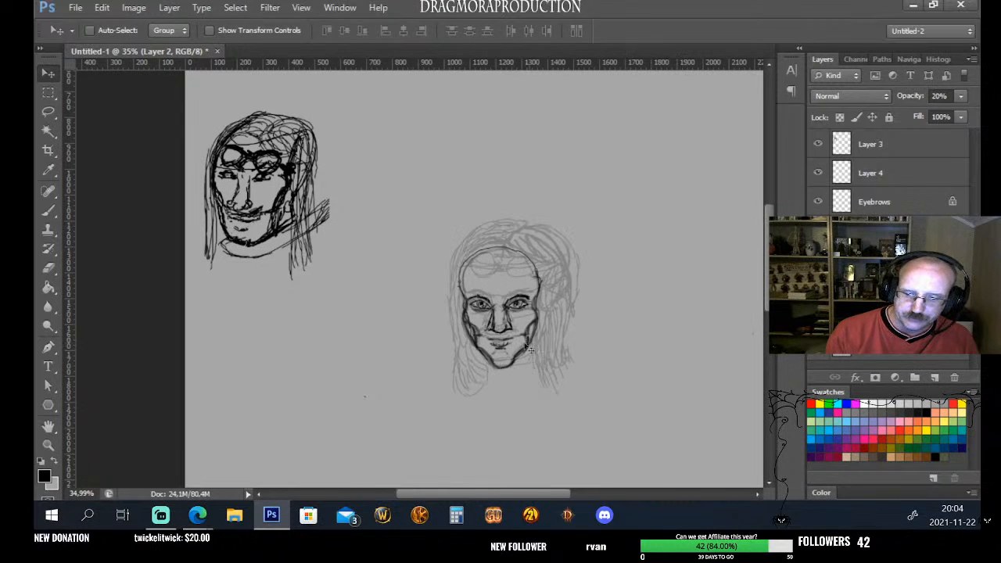
{"action": "left_click_drag", "start_coordinate": [531, 348], "coordinate": [689, 362]}
{"action": "key", "text": "ctrl+z"}
{"action": "left_click_drag", "start_coordinate": [529, 341], "coordinate": [691, 339]}
{"action": "key", "text": "ctrl+z"}
Move the Layer 2 sketch clear of the line art, up and to the right of the bald head
{"action": "left_click_drag", "start_coordinate": [515, 341], "coordinate": [656, 346]}
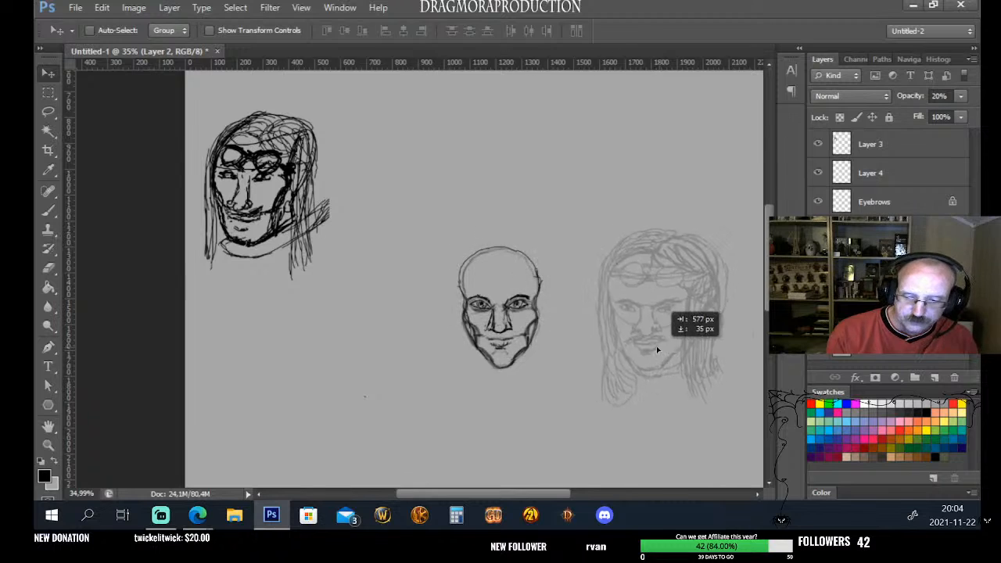
{"action": "key", "text": "ctrl+z"}
{"action": "left_click_drag", "start_coordinate": [518, 341], "coordinate": [693, 175]}
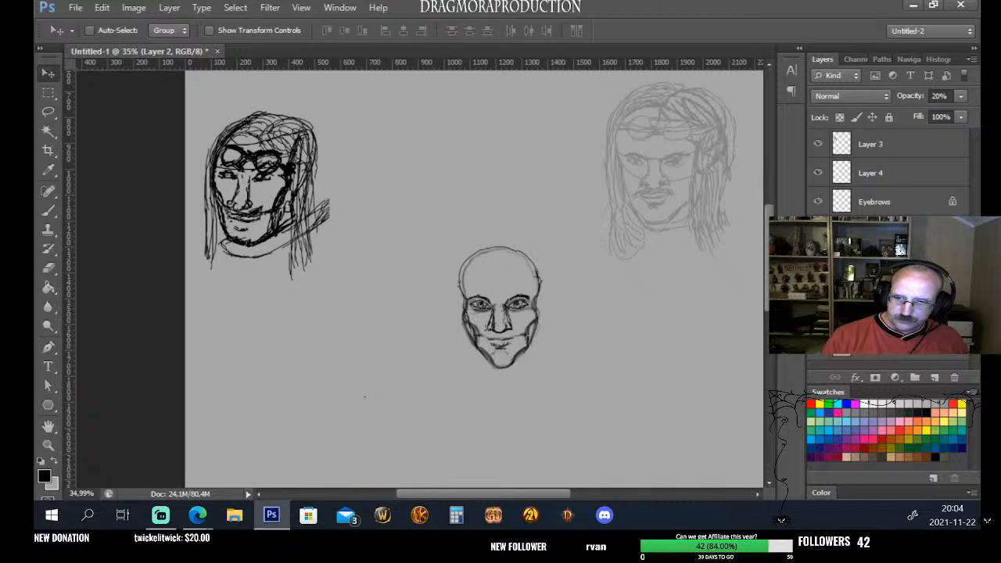
Check what each layer contains by hiding the eyes, nose and Eyebrows and toggling the visibility of Layer 4 and Layer 3
{"action": "key", "text": "ctrl+z"}
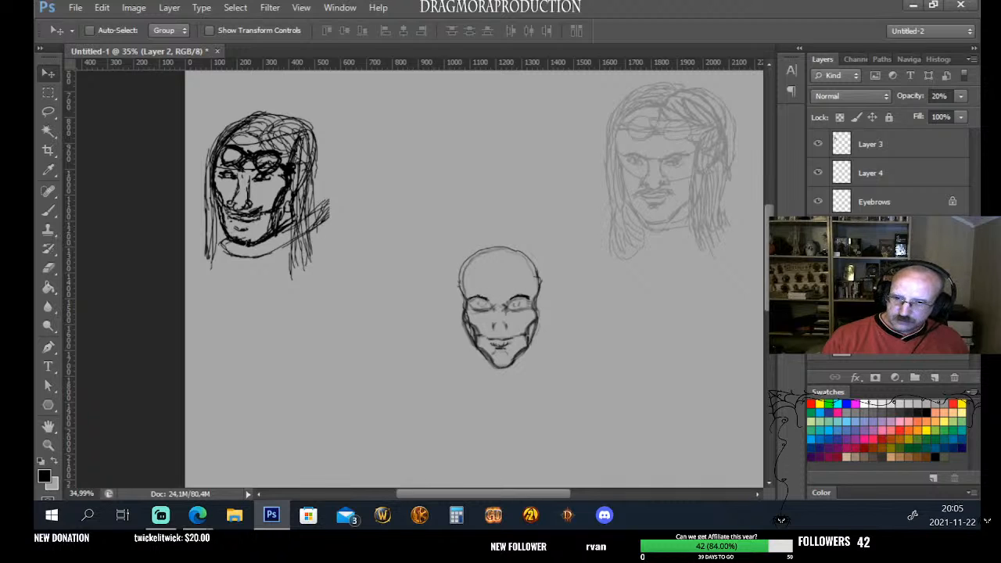
{"action": "key", "text": "ctrl+z"}
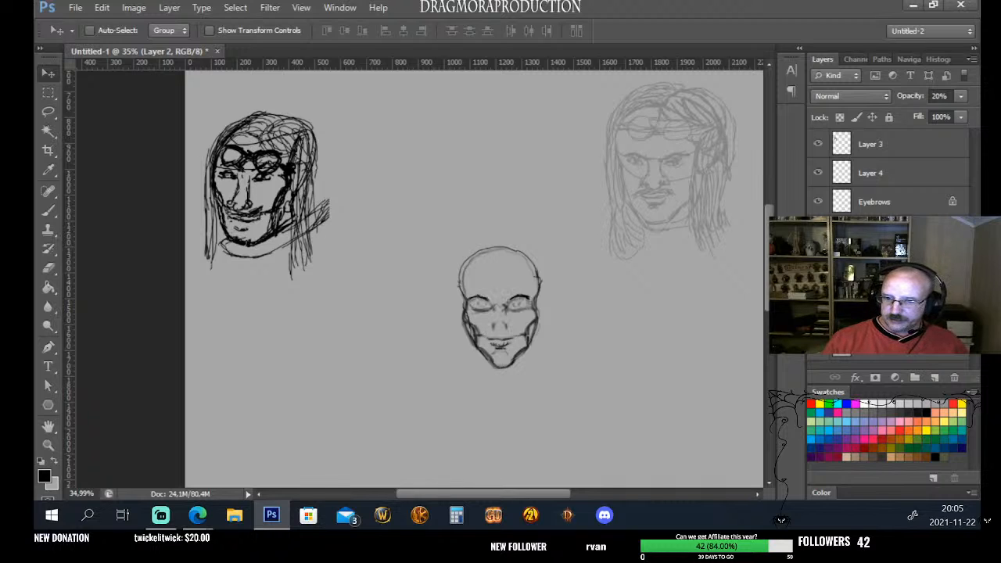
{"action": "left_click", "coordinate": [818, 202]}
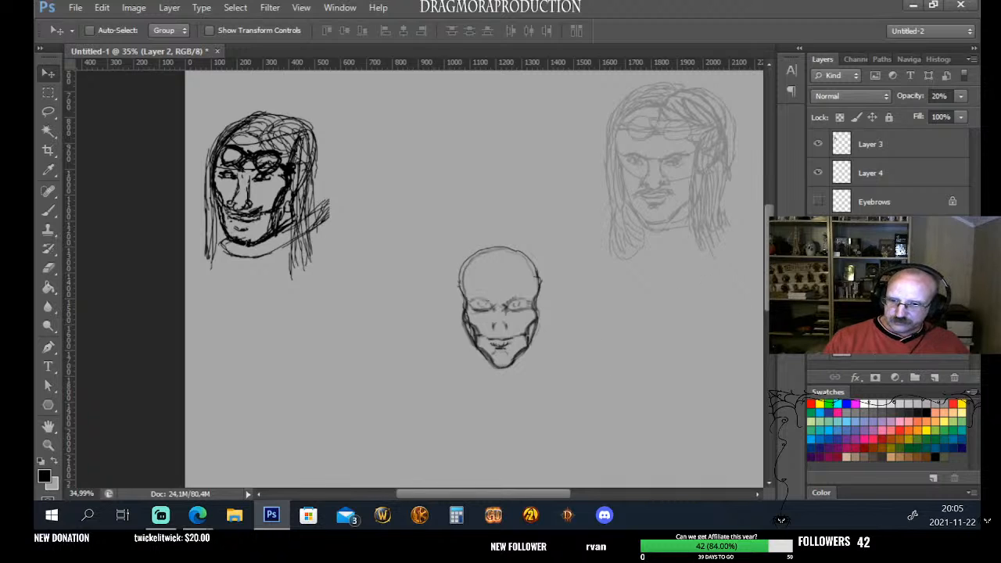
{"action": "left_click", "coordinate": [818, 173]}
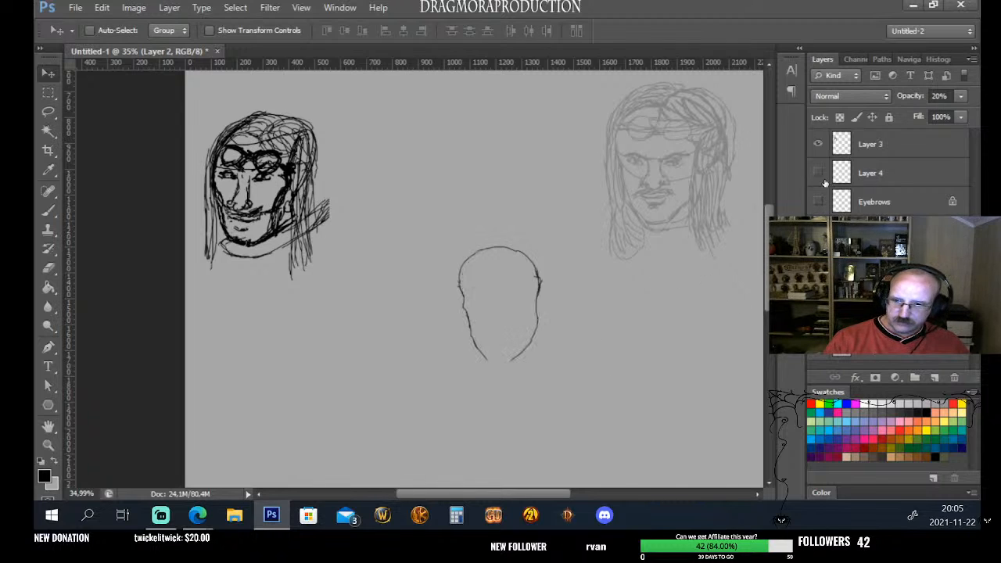
{"action": "left_click", "coordinate": [818, 174]}
{"action": "left_click", "coordinate": [818, 174]}
{"action": "left_click", "coordinate": [818, 174]}
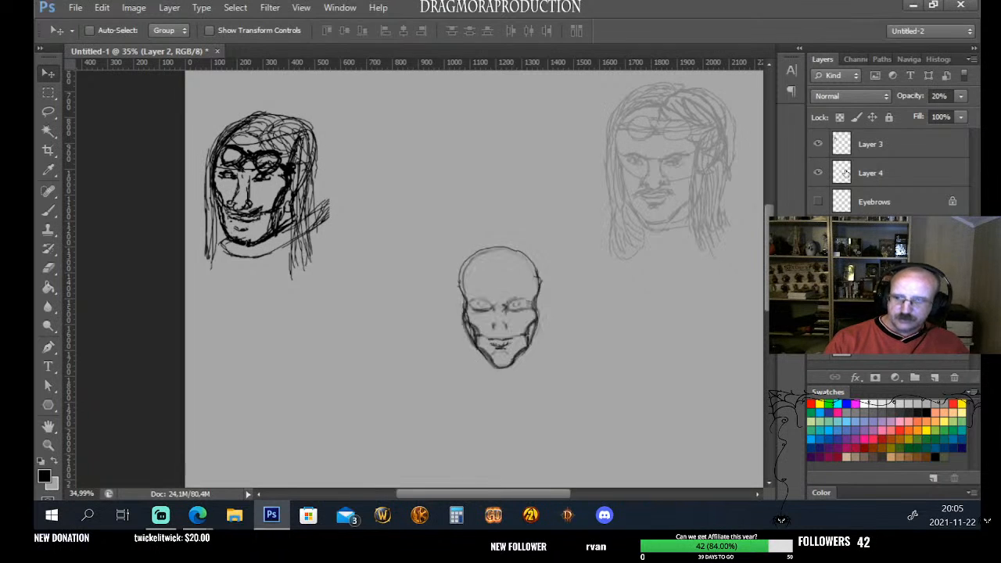
{"action": "left_click", "coordinate": [818, 144]}
{"action": "left_click", "coordinate": [818, 143]}
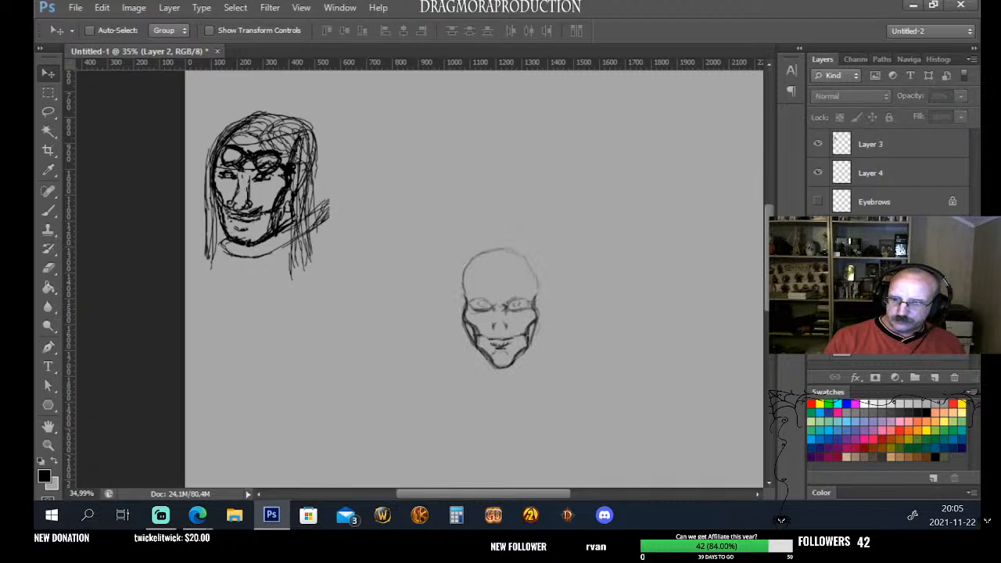
Hide Layer 4, turn the eyes, nose and Eyebrows back on over the head outline, and show Layer 4 again
{"action": "left_click", "coordinate": [818, 172]}
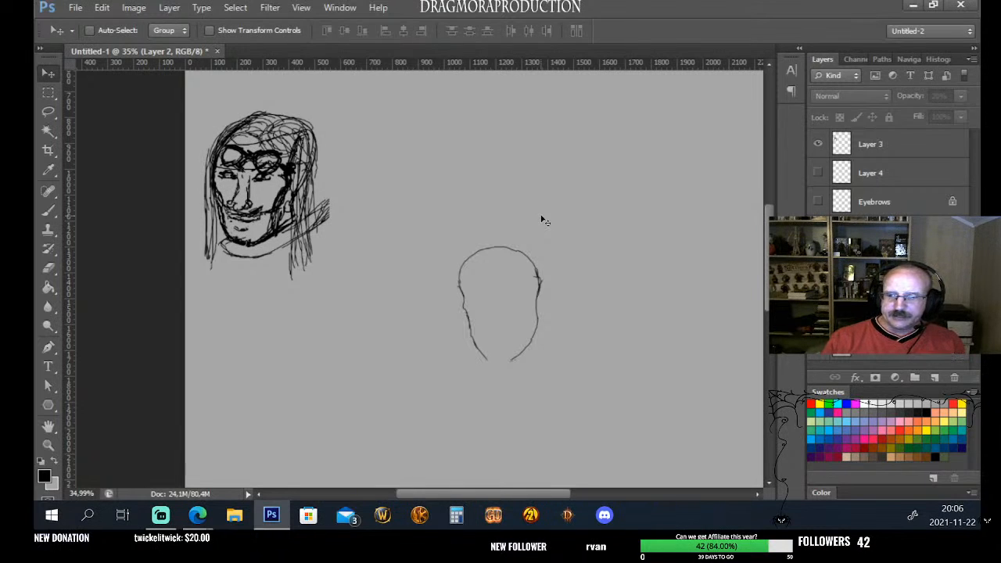
{"action": "left_click", "coordinate": [817, 317]}
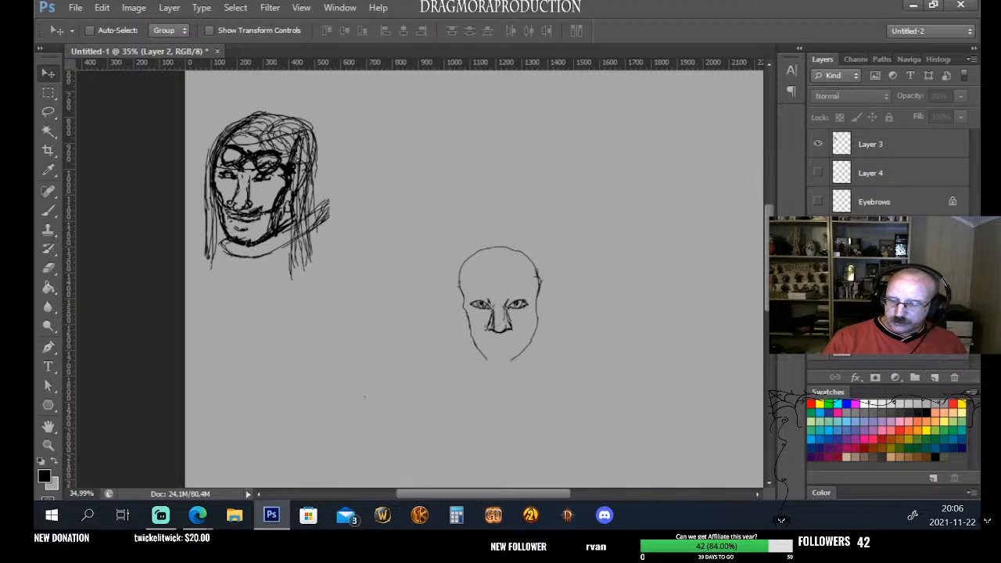
{"action": "left_click", "coordinate": [817, 201]}
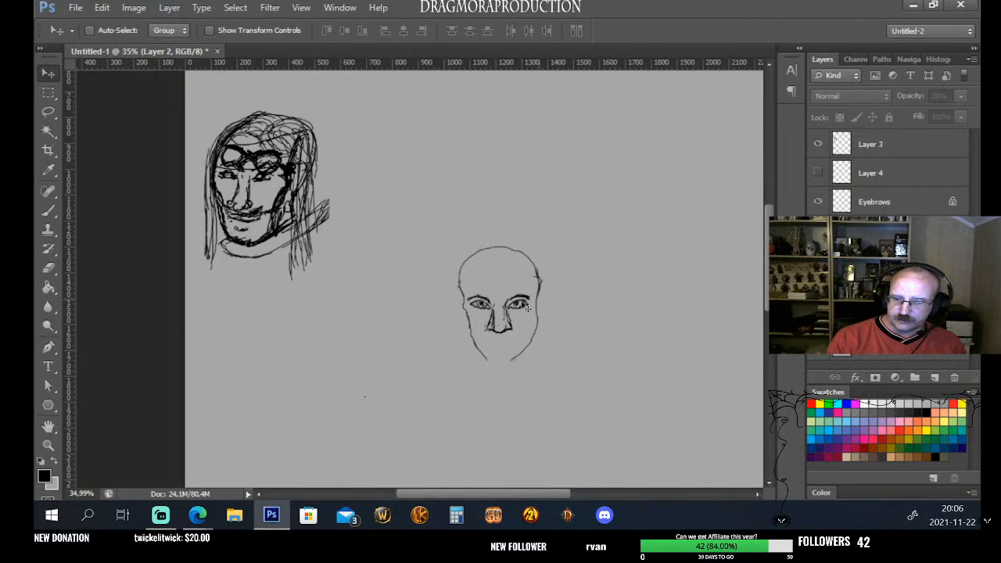
{"action": "left_click", "coordinate": [818, 173]}
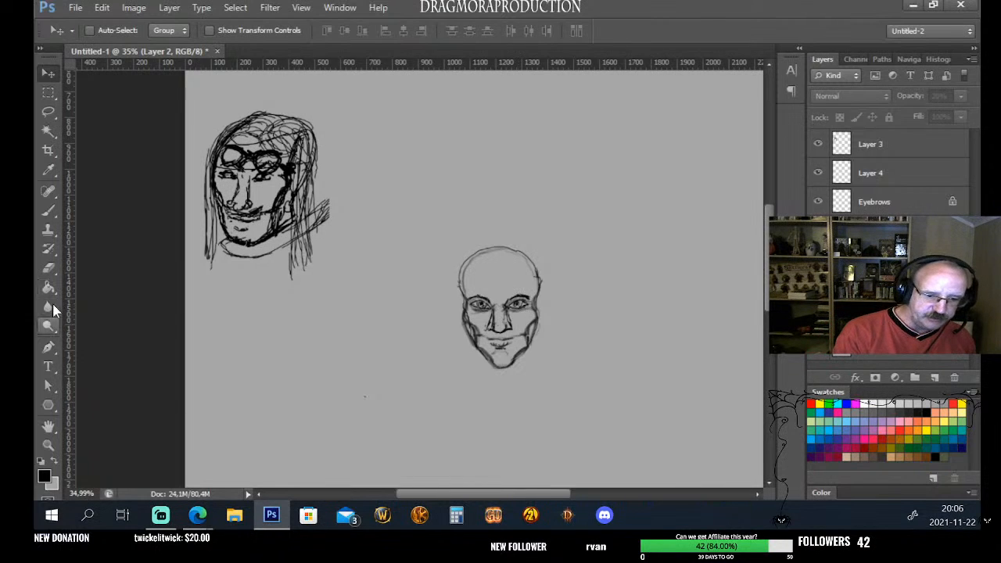
Brush a rectangular envelope with a V-shaped flap on Layer 3, above and to the right of the bald head
{"action": "left_click", "coordinate": [47, 210]}
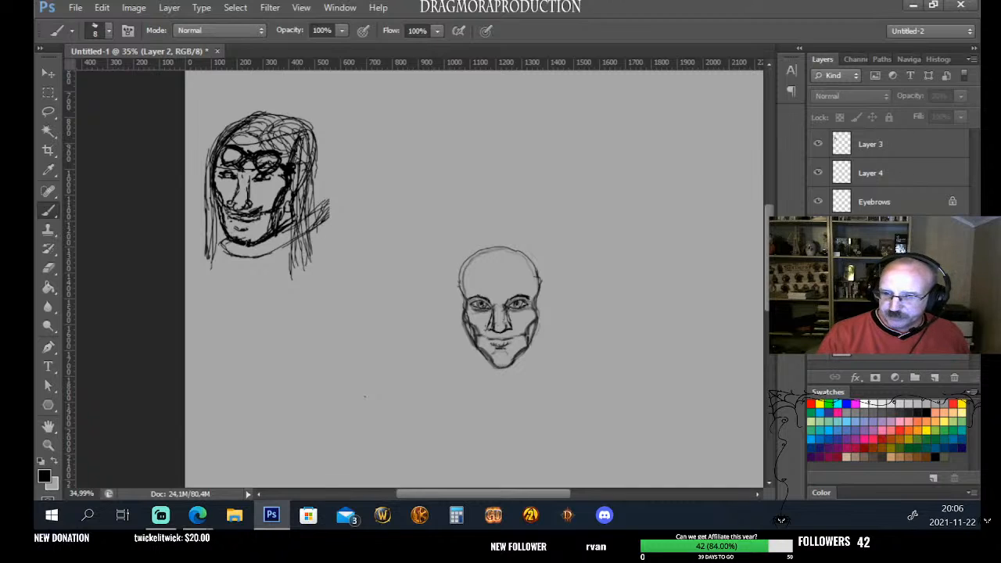
{"action": "left_click", "coordinate": [866, 142]}
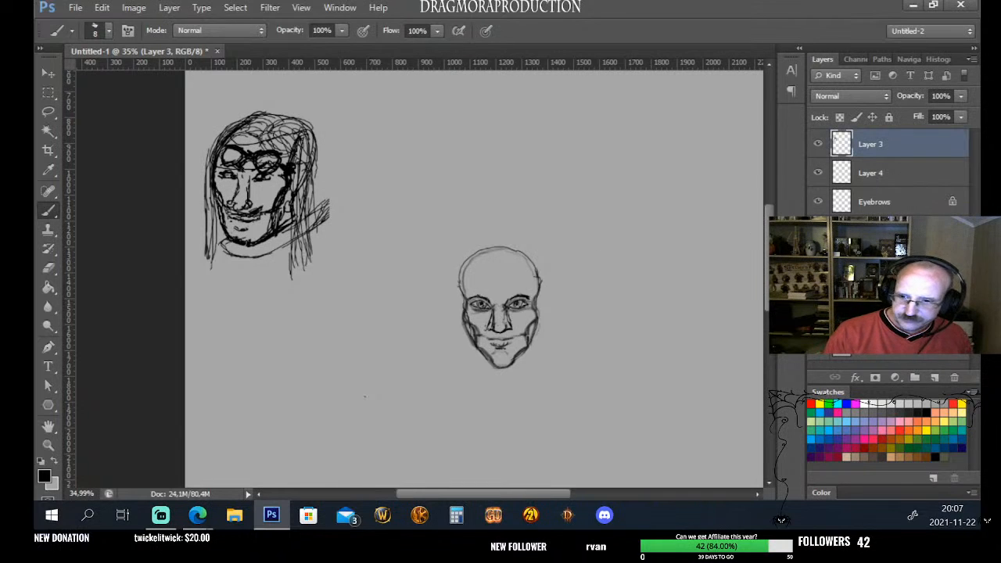
{"action": "mouse_move", "coordinate": [553, 157]}
{"action": "left_mouse_down"}
{"action": "mouse_move", "coordinate": [555, 194]}
{"action": "mouse_move", "coordinate": [640, 191]}
{"action": "left_mouse_up"}
{"action": "left_click_drag", "start_coordinate": [630, 144], "coordinate": [631, 193]}
{"action": "left_click_drag", "start_coordinate": [550, 136], "coordinate": [553, 175]}
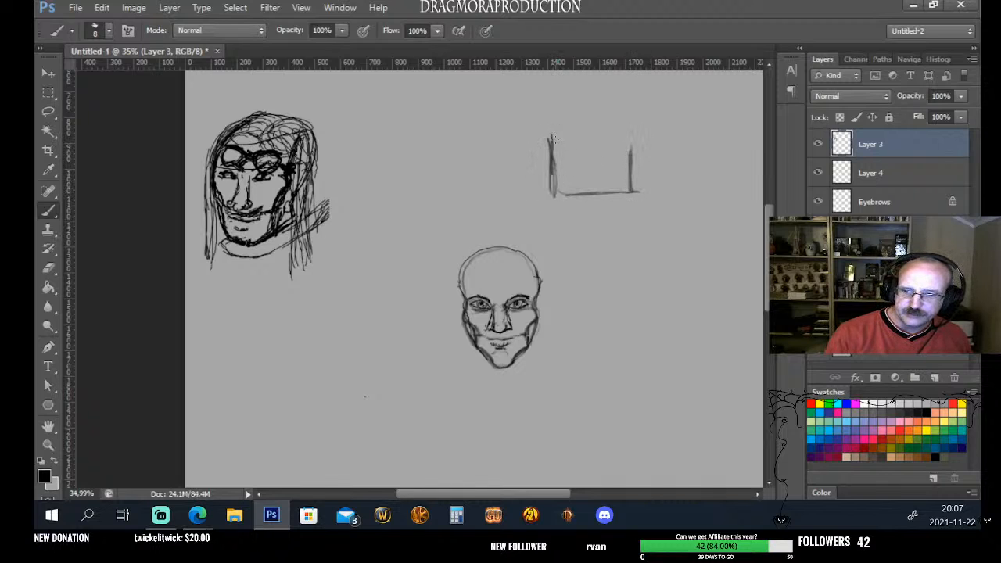
{"action": "mouse_move", "coordinate": [551, 135]}
{"action": "left_mouse_down"}
{"action": "mouse_move", "coordinate": [636, 137]}
{"action": "mouse_move", "coordinate": [612, 133]}
{"action": "mouse_move", "coordinate": [577, 153]}
{"action": "mouse_move", "coordinate": [593, 173]}
{"action": "mouse_move", "coordinate": [635, 137]}
{"action": "left_mouse_up"}
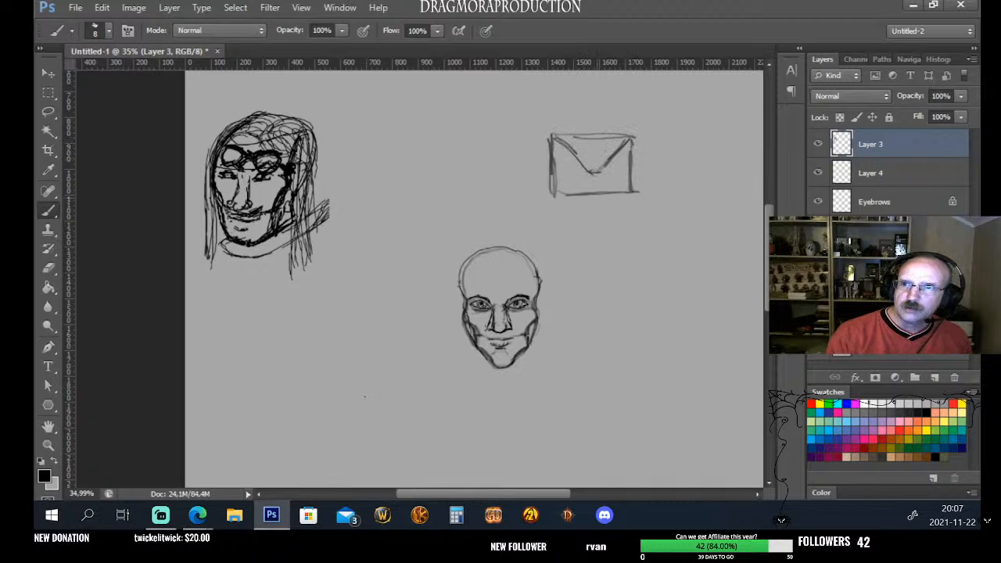
Letter "FacE" on the envelope's front and brush three curved arrows pointing down into its opening
{"action": "mouse_move", "coordinate": [574, 173]}
{"action": "left_mouse_down"}
{"action": "mouse_move", "coordinate": [574, 186]}
{"action": "mouse_move", "coordinate": [583, 171]}
{"action": "mouse_move", "coordinate": [607, 185]}
{"action": "mouse_move", "coordinate": [623, 173]}
{"action": "left_mouse_up"}
{"action": "left_click_drag", "start_coordinate": [613, 179], "coordinate": [621, 178]}
{"action": "left_click_drag", "start_coordinate": [613, 185], "coordinate": [624, 185]}
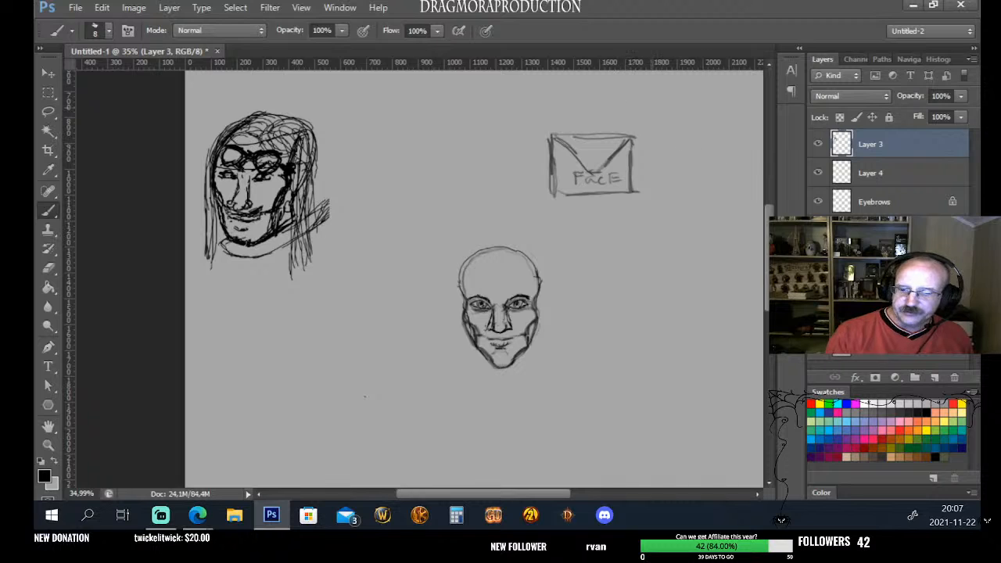
{"action": "mouse_move", "coordinate": [667, 95]}
{"action": "left_mouse_down"}
{"action": "mouse_move", "coordinate": [615, 118]}
{"action": "mouse_move", "coordinate": [624, 113]}
{"action": "left_mouse_up"}
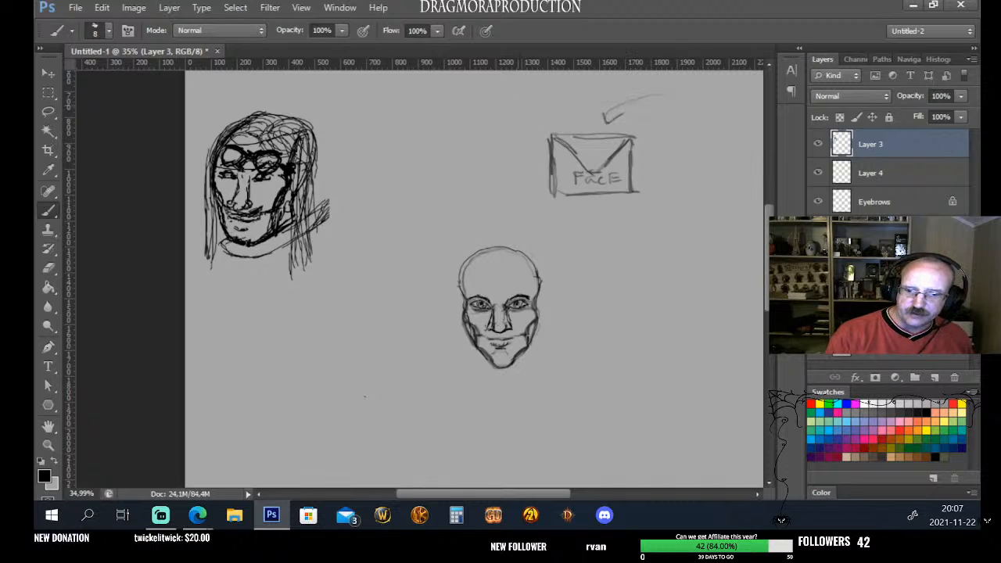
{"action": "mouse_move", "coordinate": [501, 113]}
{"action": "left_mouse_down"}
{"action": "mouse_move", "coordinate": [540, 95]}
{"action": "mouse_move", "coordinate": [571, 125]}
{"action": "left_mouse_up"}
{"action": "left_click_drag", "start_coordinate": [560, 119], "coordinate": [571, 125]}
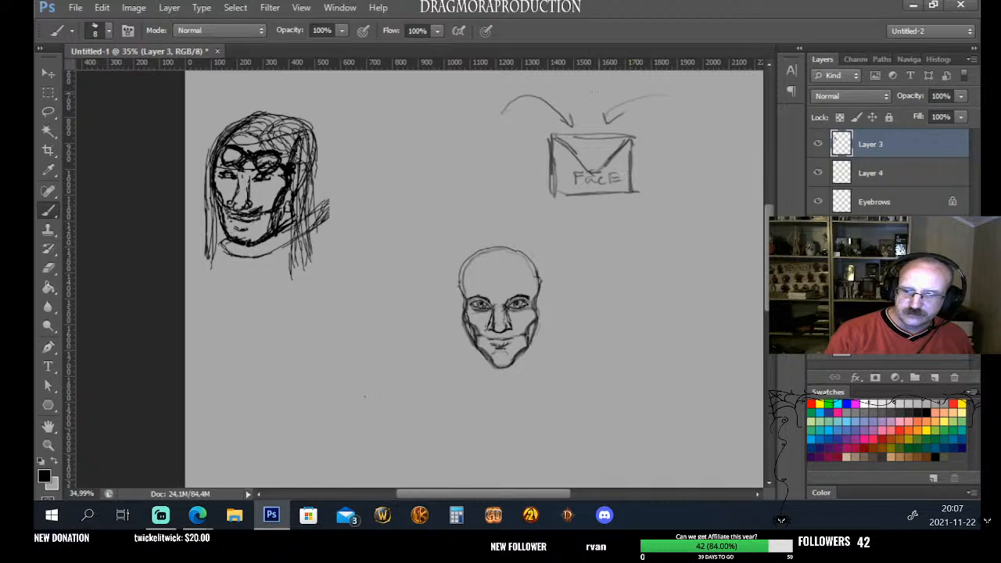
{"action": "left_click_drag", "start_coordinate": [594, 92], "coordinate": [586, 130]}
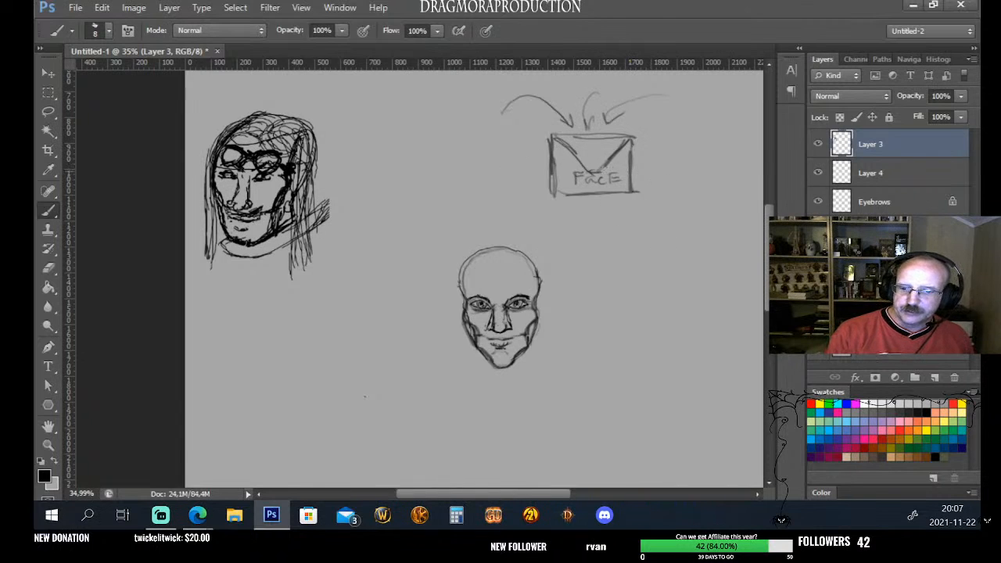
Thicken the envelope's top and bottom edges, and sketch a few faint lines between the envelope and the long-haired head
{"action": "mouse_move", "coordinate": [553, 136]}
{"action": "left_mouse_down"}
{"action": "mouse_move", "coordinate": [565, 150]}
{"action": "mouse_move", "coordinate": [633, 135]}
{"action": "mouse_move", "coordinate": [564, 135]}
{"action": "left_mouse_up"}
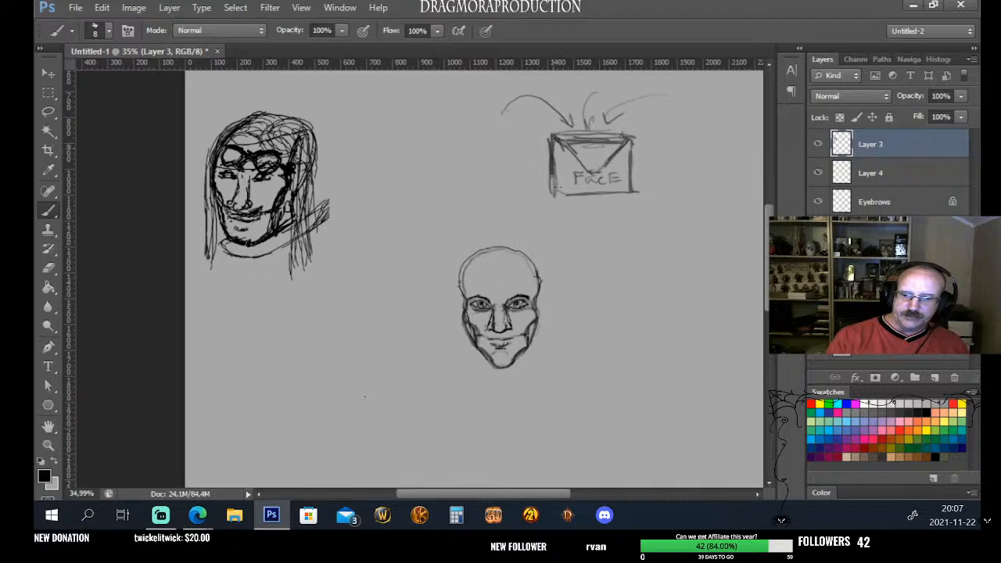
{"action": "left_click_drag", "start_coordinate": [563, 196], "coordinate": [646, 190]}
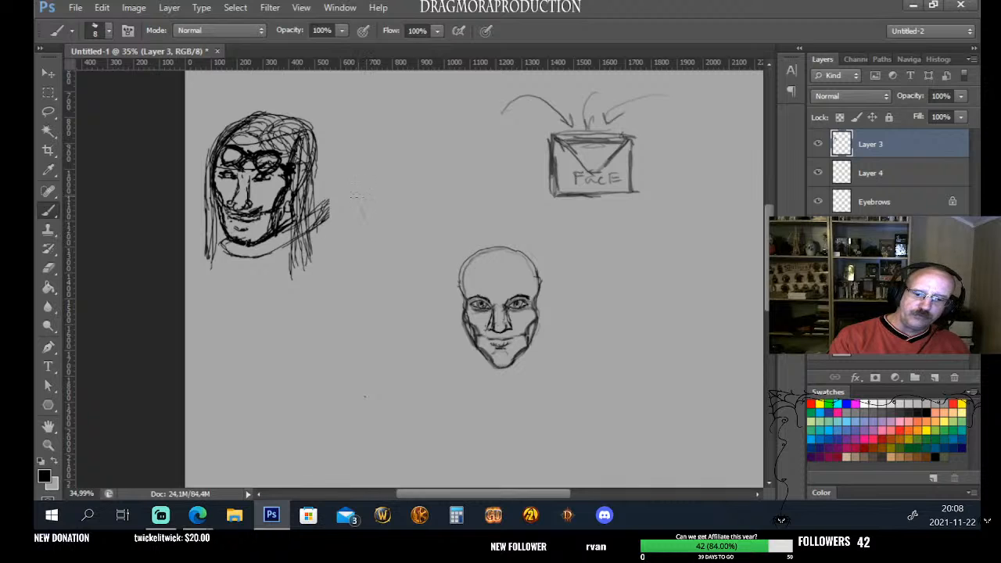
{"action": "mouse_move", "coordinate": [356, 196]}
{"action": "left_mouse_down"}
{"action": "mouse_move", "coordinate": [435, 188]}
{"action": "mouse_move", "coordinate": [422, 228]}
{"action": "left_mouse_up"}
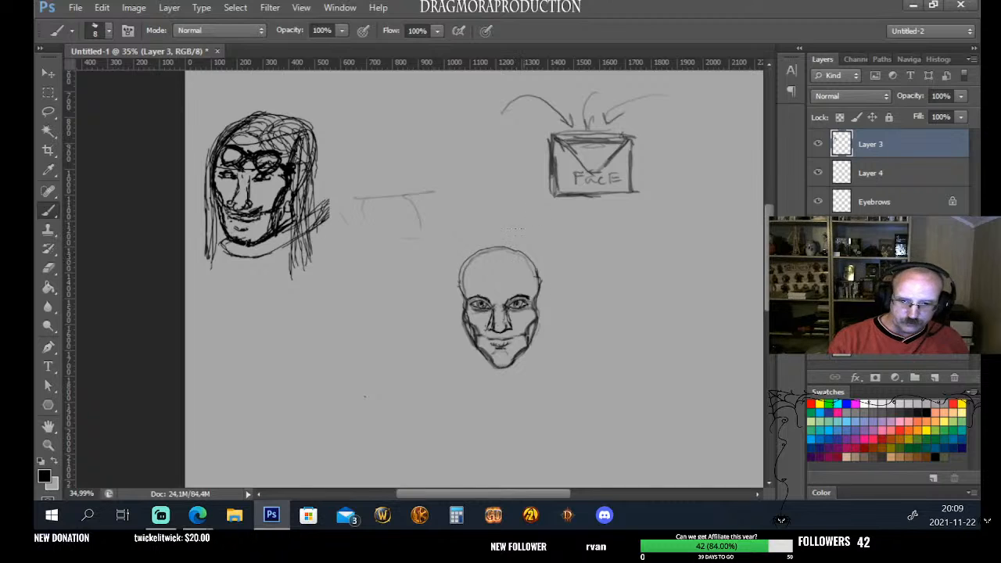
Select Layer 4 and check what Layer 4 and Layer 3 contain by toggling their visibility off and on
{"action": "left_click", "coordinate": [837, 176]}
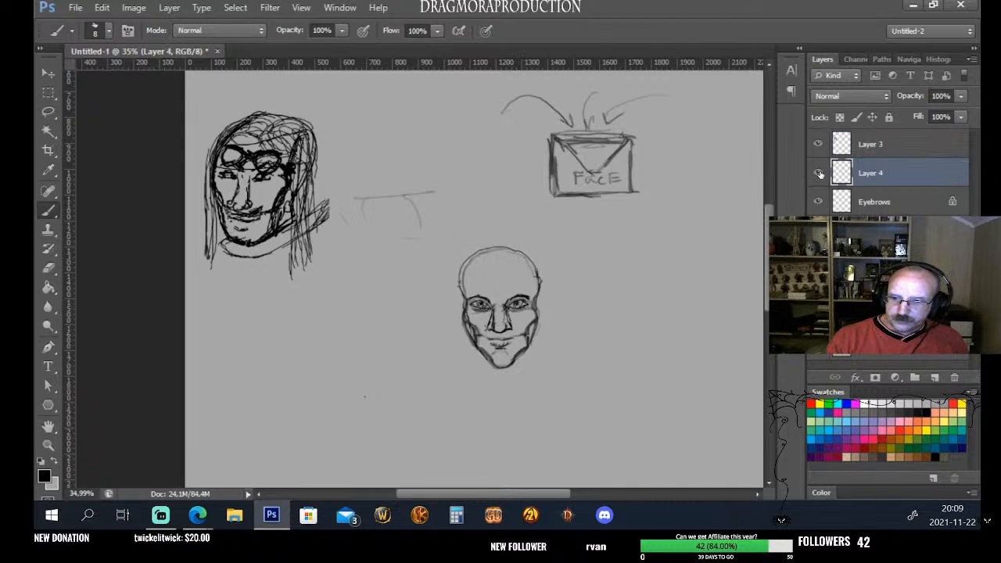
{"action": "left_click", "coordinate": [818, 173]}
{"action": "left_click", "coordinate": [818, 173]}
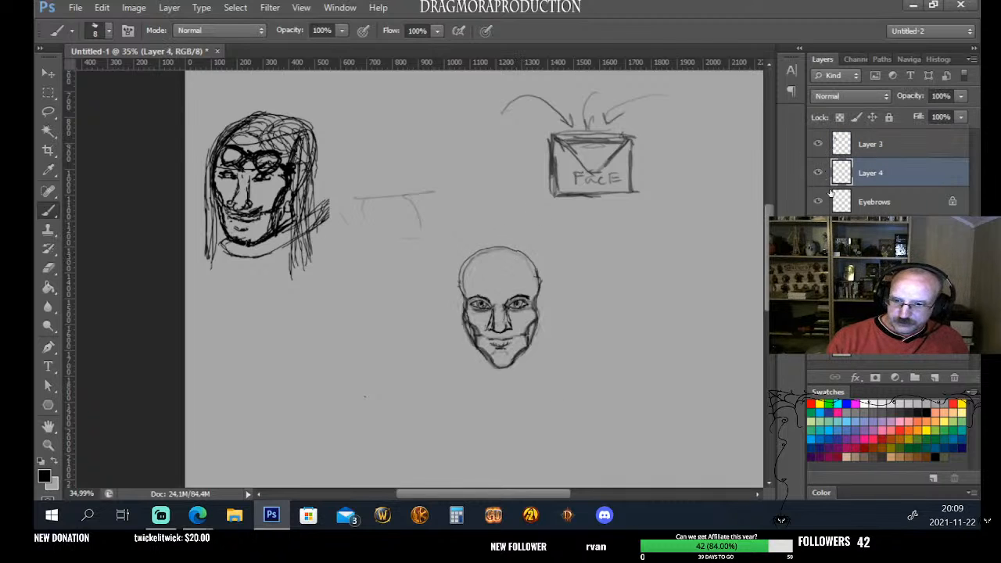
{"action": "left_click", "coordinate": [819, 144]}
{"action": "left_click", "coordinate": [819, 144]}
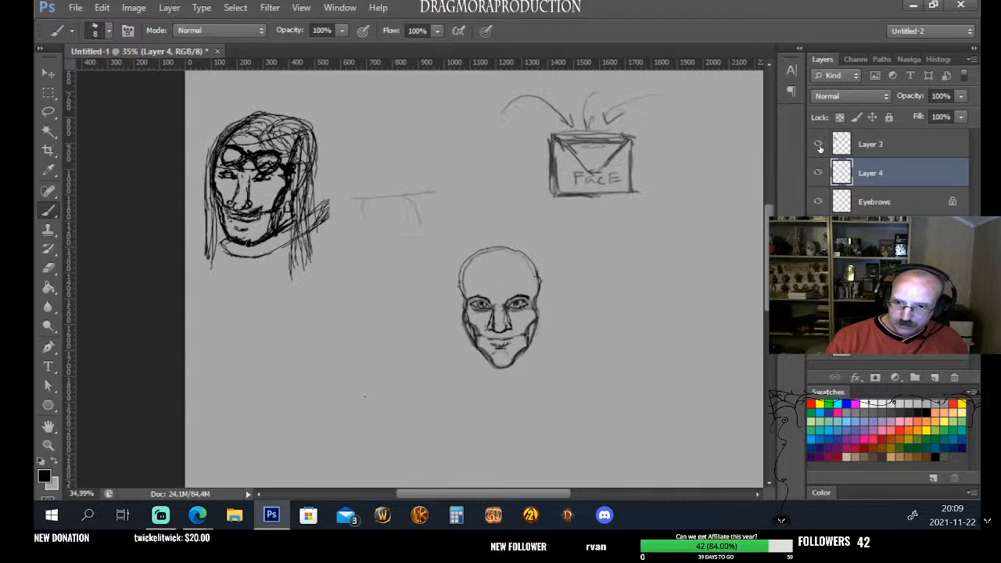
{"action": "left_click", "coordinate": [818, 173]}
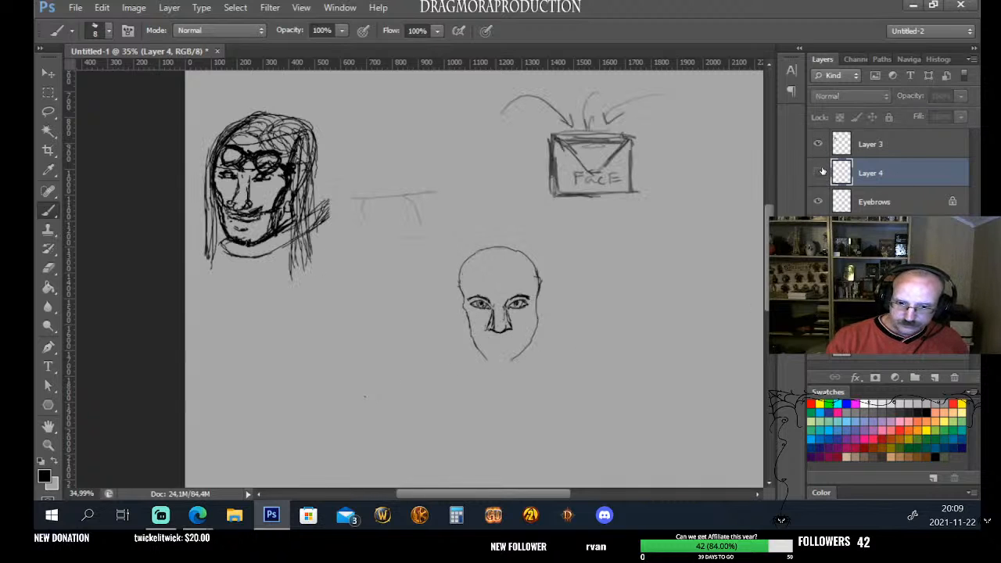
{"action": "left_click", "coordinate": [818, 173]}
{"action": "left_click", "coordinate": [818, 144]}
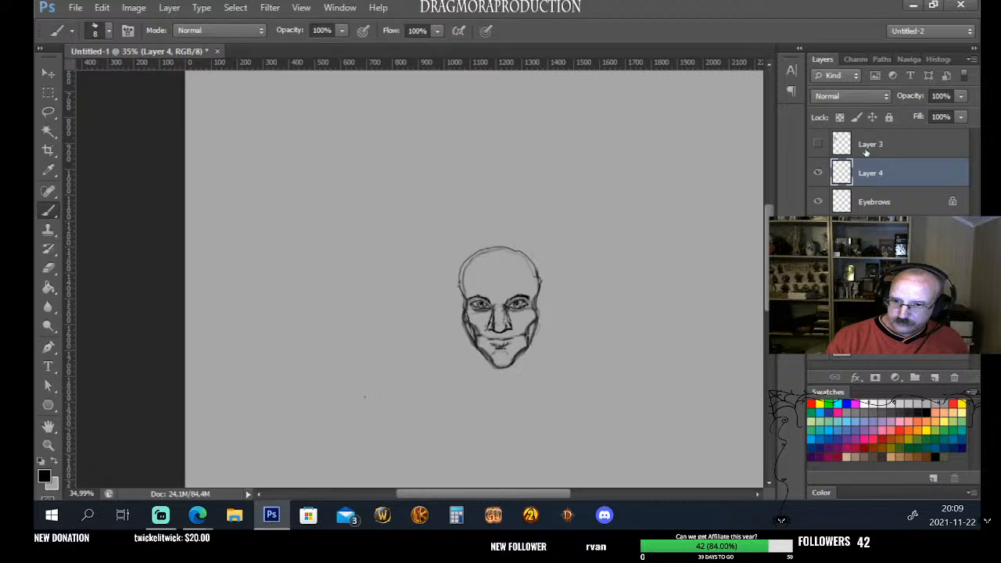
{"action": "left_click", "coordinate": [818, 144]}
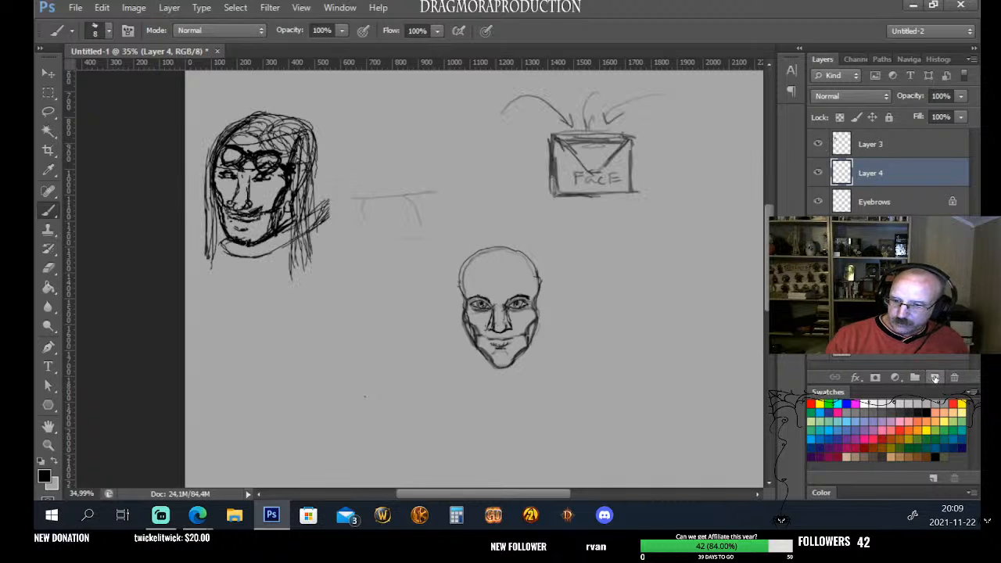
Add a new layer directly above Layer 4 and brush faint short lines across the forehead of the bald head
{"action": "left_click", "coordinate": [935, 377]}
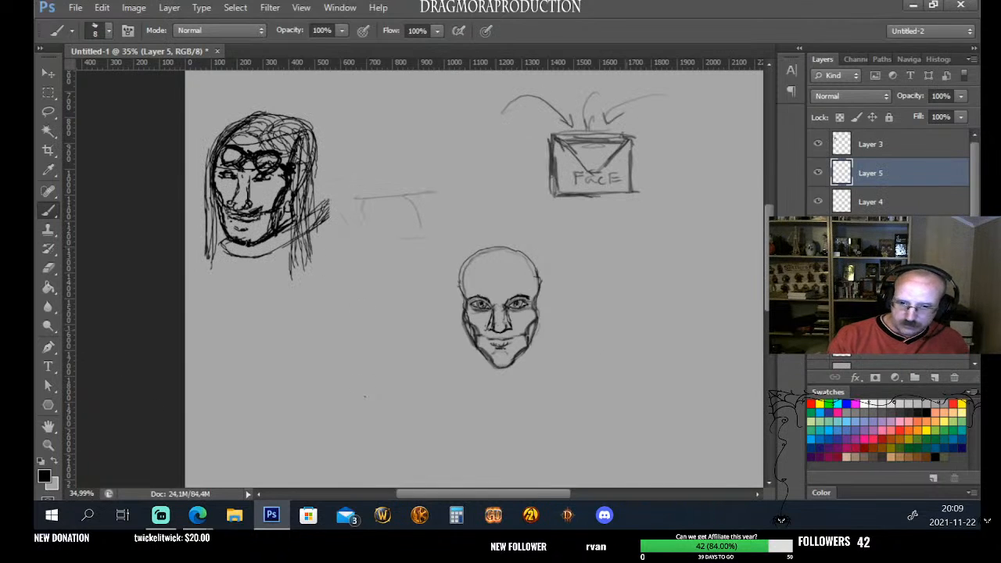
{"action": "left_click", "coordinate": [48, 446]}
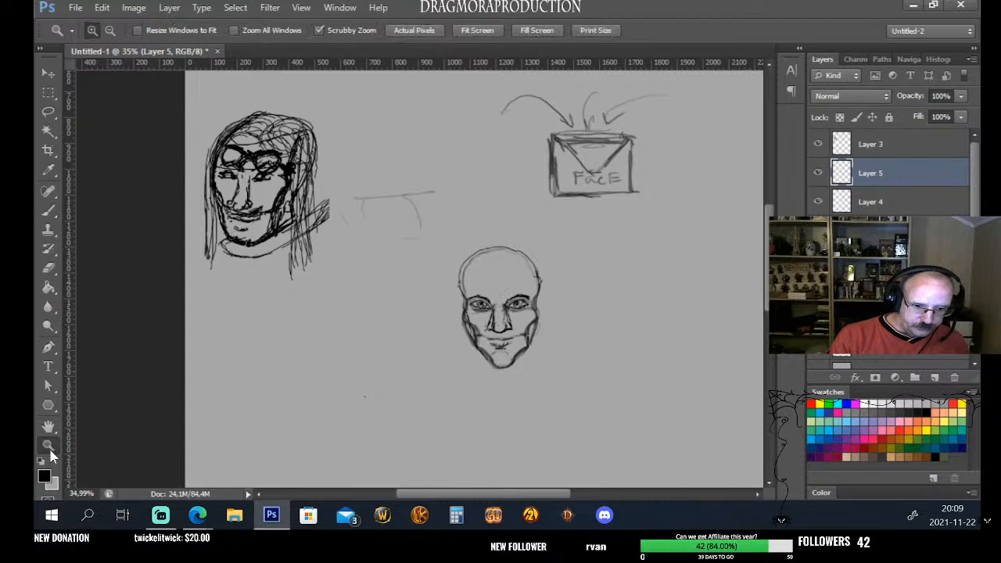
{"action": "left_click", "coordinate": [525, 308]}
{"action": "left_click", "coordinate": [525, 308]}
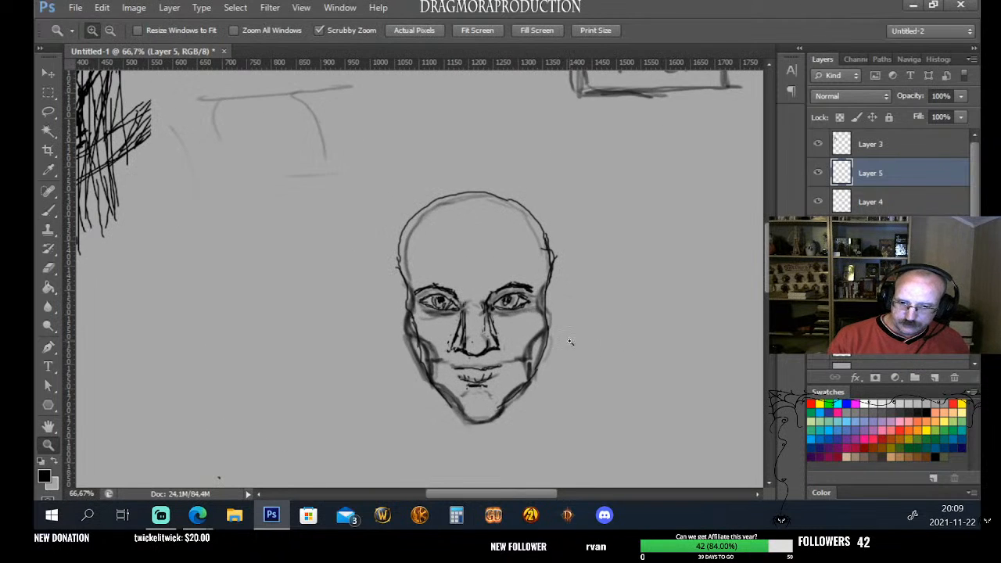
{"action": "left_click_drag", "start_coordinate": [580, 346], "coordinate": [575, 347]}
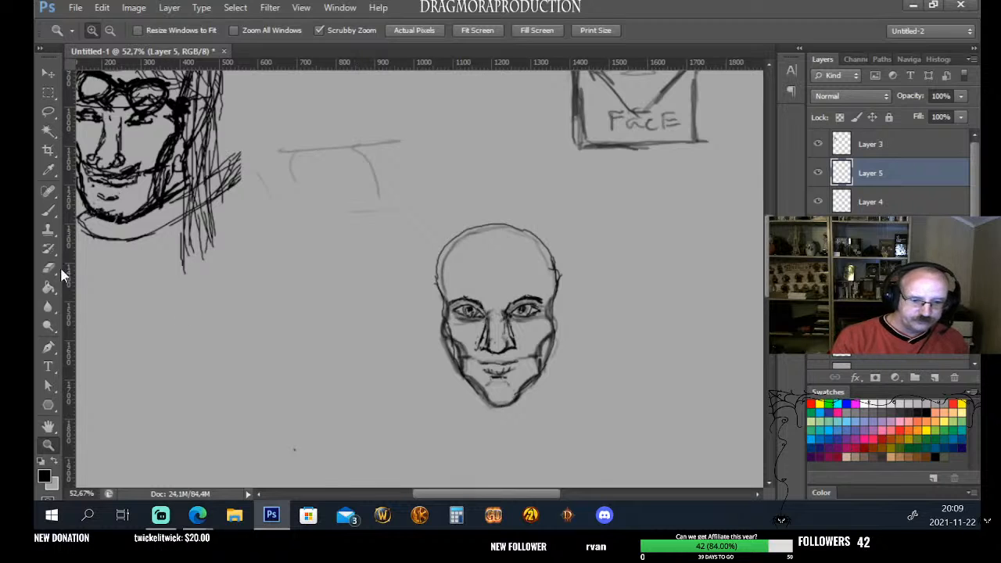
{"action": "left_click", "coordinate": [48, 209]}
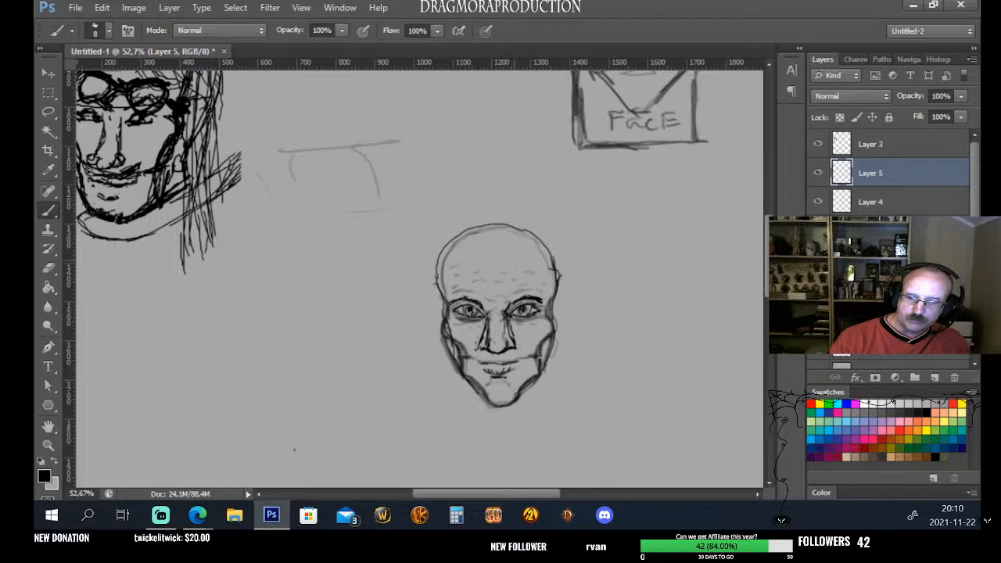
Brush a curved hairline from the crown to the right-hand temple and continue it as a strand down past the jaw
{"action": "left_click_drag", "start_coordinate": [495, 238], "coordinate": [509, 271]}
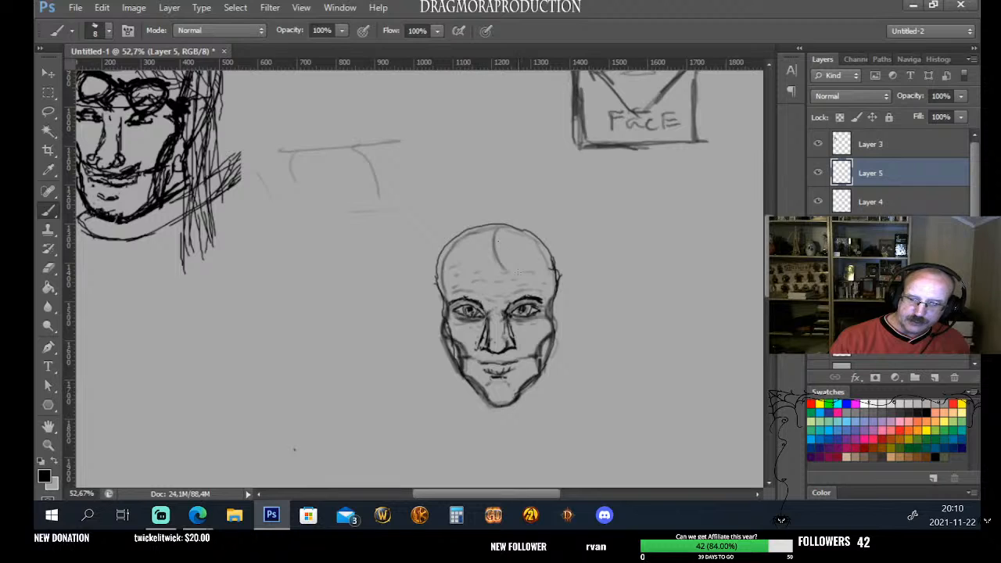
{"action": "mouse_move", "coordinate": [494, 227]}
{"action": "left_mouse_down"}
{"action": "mouse_move", "coordinate": [510, 275]}
{"action": "mouse_move", "coordinate": [544, 290]}
{"action": "left_mouse_up"}
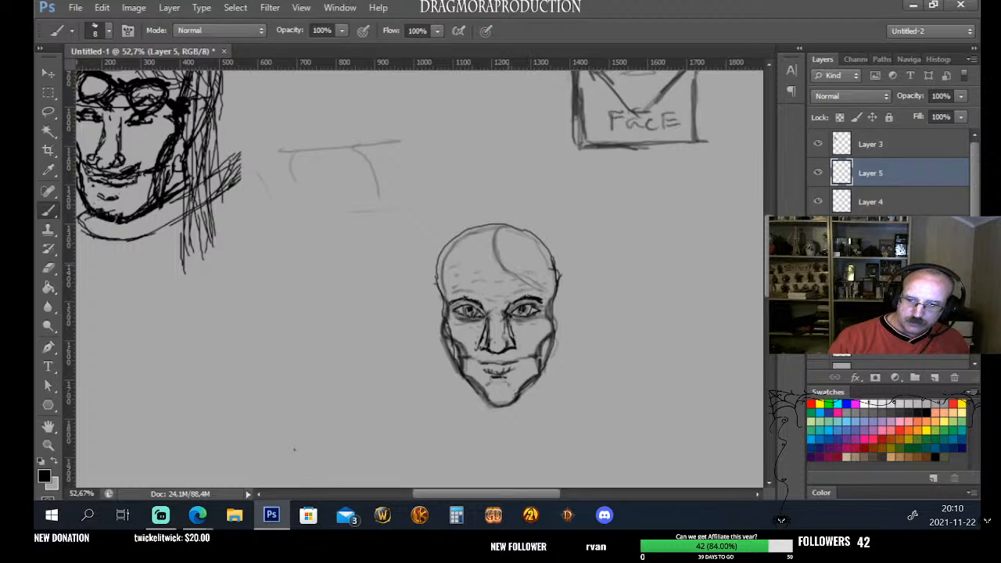
{"action": "mouse_move", "coordinate": [505, 263]}
{"action": "left_mouse_down"}
{"action": "mouse_move", "coordinate": [548, 291]}
{"action": "mouse_move", "coordinate": [560, 319]}
{"action": "left_mouse_up"}
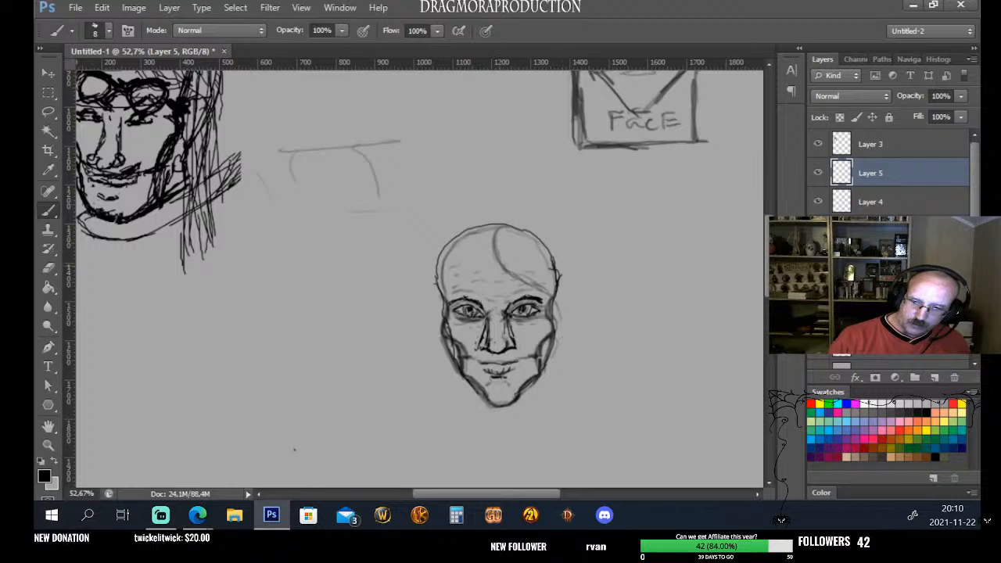
{"action": "left_click_drag", "start_coordinate": [495, 230], "coordinate": [510, 266]}
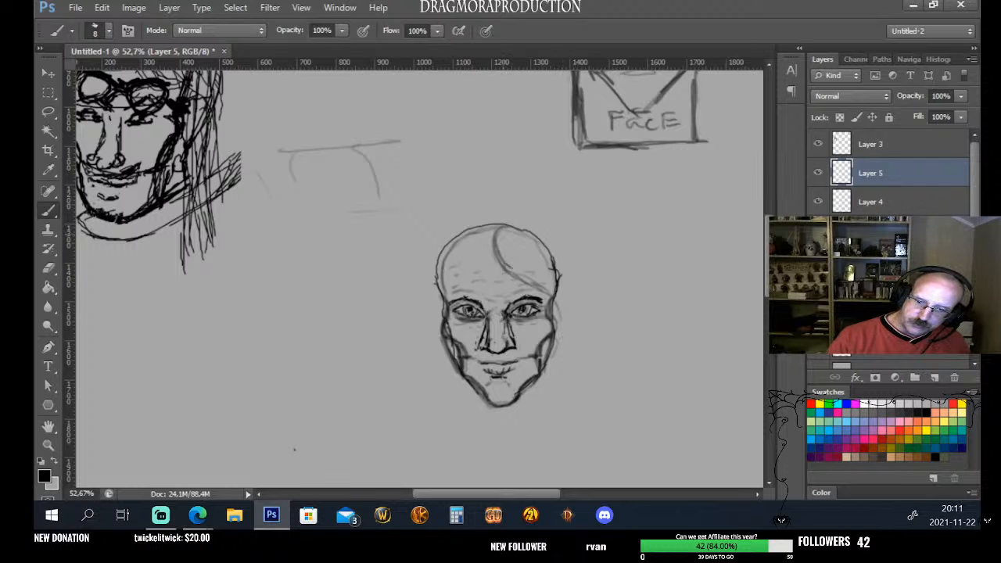
{"action": "mouse_move", "coordinate": [496, 232]}
{"action": "left_mouse_down"}
{"action": "mouse_move", "coordinate": [517, 278]}
{"action": "mouse_move", "coordinate": [536, 287]}
{"action": "mouse_move", "coordinate": [559, 321]}
{"action": "mouse_move", "coordinate": [547, 376]}
{"action": "left_mouse_up"}
{"action": "left_click_drag", "start_coordinate": [559, 341], "coordinate": [551, 402]}
{"action": "left_click_drag", "start_coordinate": [556, 383], "coordinate": [552, 406]}
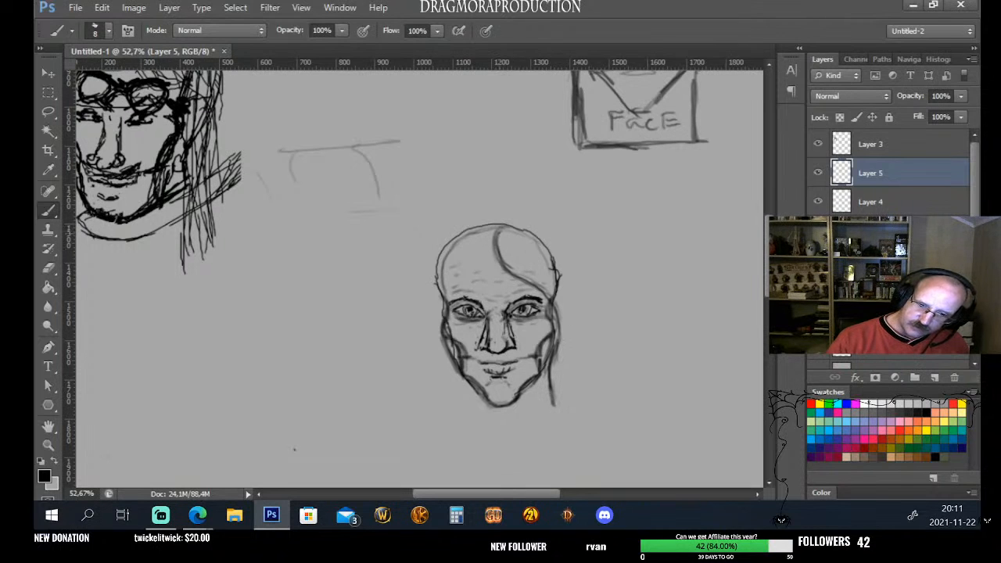
Brush the outer hair contour from the parting at the crown, arching over the skull down to the right-hand temple
{"action": "mouse_move", "coordinate": [497, 229]}
{"action": "left_mouse_down"}
{"action": "mouse_move", "coordinate": [536, 224]}
{"action": "mouse_move", "coordinate": [526, 224]}
{"action": "mouse_move", "coordinate": [550, 240]}
{"action": "mouse_move", "coordinate": [527, 221]}
{"action": "mouse_move", "coordinate": [551, 237]}
{"action": "mouse_move", "coordinate": [567, 299]}
{"action": "left_mouse_up"}
{"action": "left_click_drag", "start_coordinate": [557, 241], "coordinate": [563, 287]}
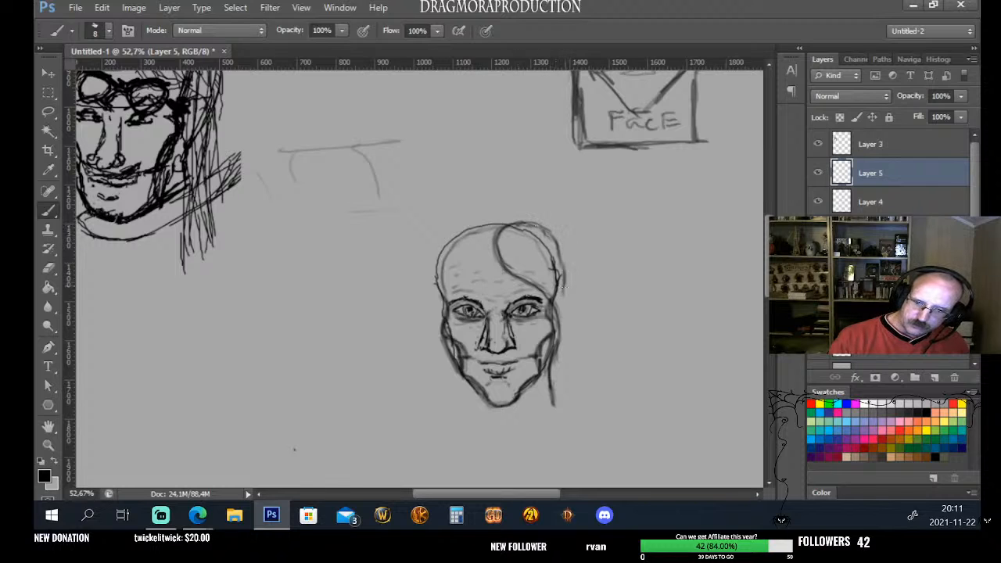
{"action": "mouse_move", "coordinate": [499, 230]}
{"action": "left_mouse_down"}
{"action": "mouse_move", "coordinate": [537, 223]}
{"action": "mouse_move", "coordinate": [567, 263]}
{"action": "mouse_move", "coordinate": [561, 297]}
{"action": "left_mouse_up"}
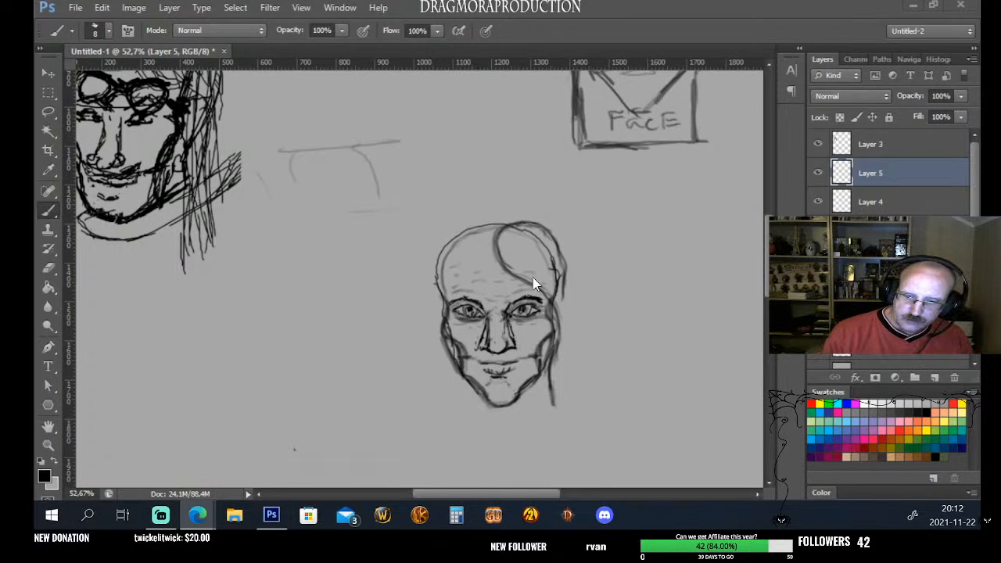
{"action": "left_click", "coordinate": [183, 332]}
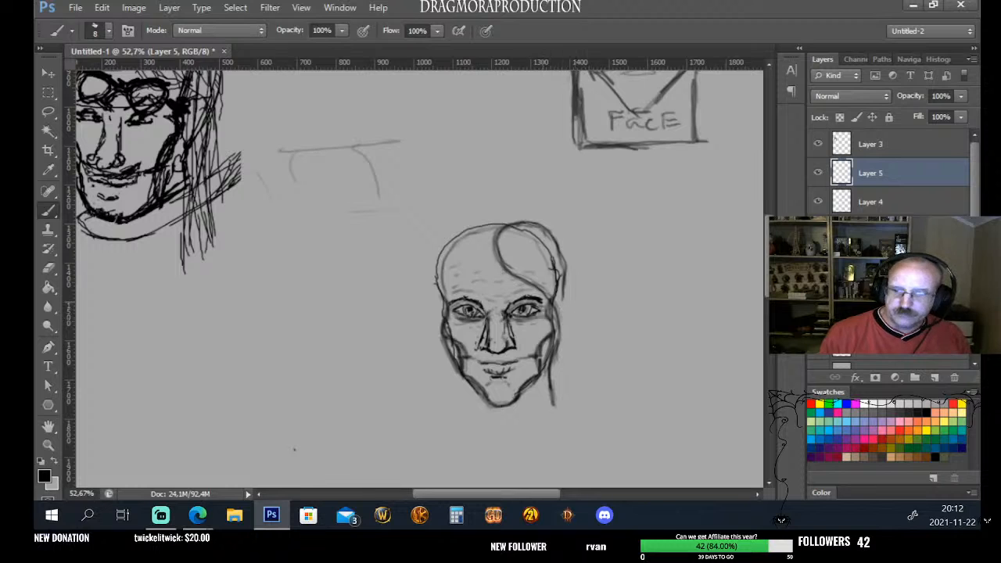
Darken the hair strand beside the right-hand cheek and extend it to a tapered tip below chin level
{"action": "left_click_drag", "start_coordinate": [554, 311], "coordinate": [557, 346]}
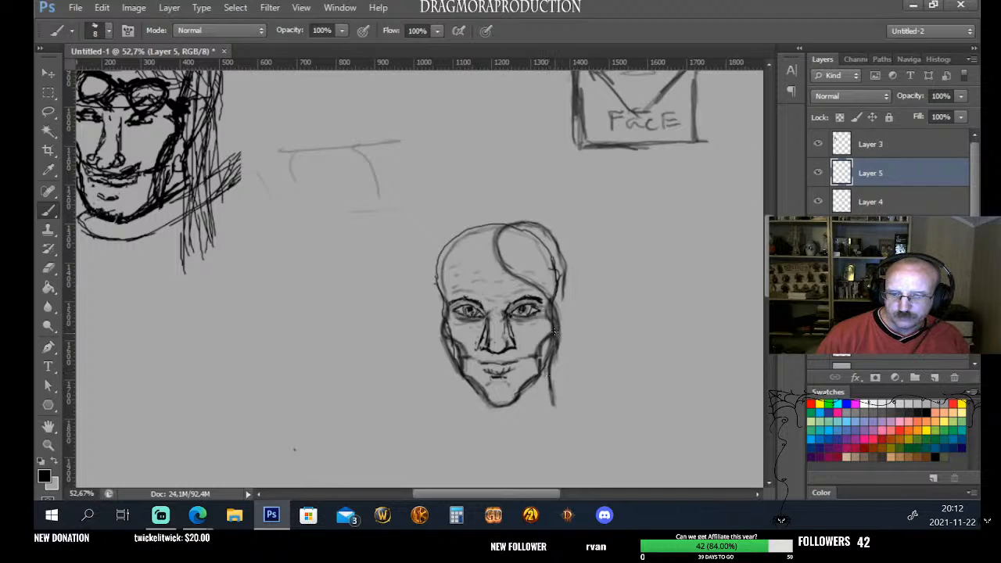
{"action": "left_click_drag", "start_coordinate": [553, 349], "coordinate": [555, 415]}
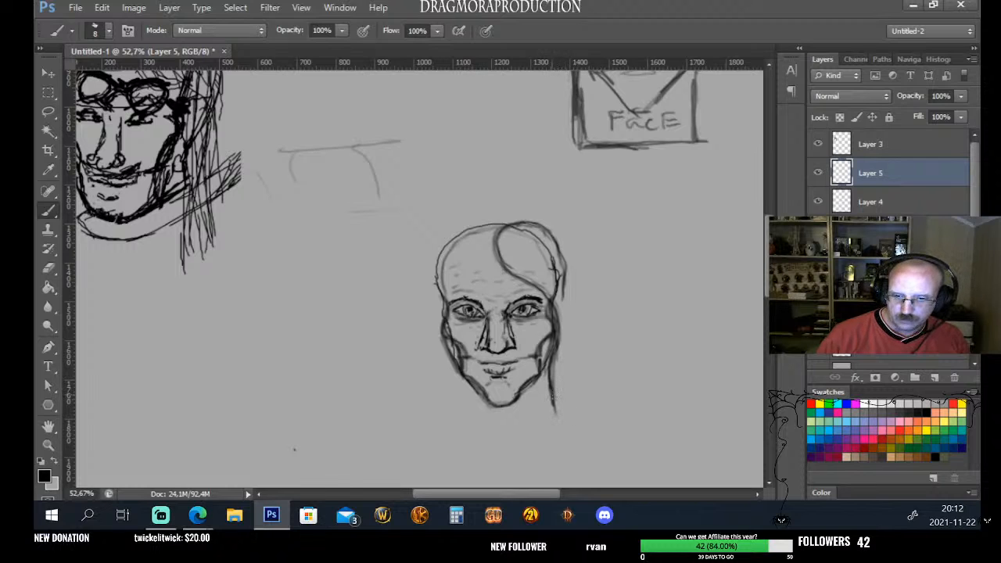
{"action": "left_click_drag", "start_coordinate": [554, 405], "coordinate": [564, 419]}
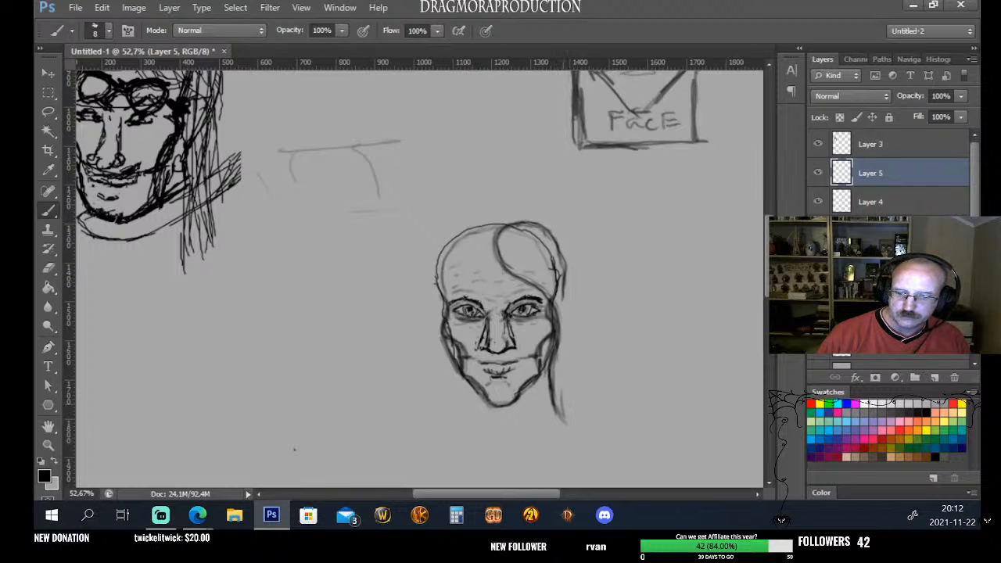
{"action": "left_click_drag", "start_coordinate": [564, 378], "coordinate": [557, 397]}
{"action": "left_click_drag", "start_coordinate": [568, 358], "coordinate": [560, 399]}
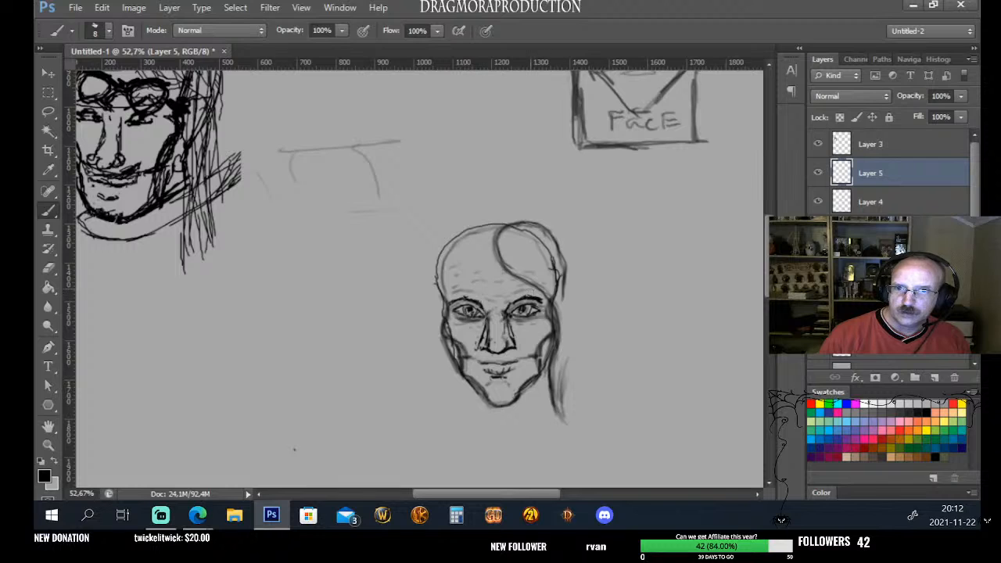
Brush a loose tuft of hair flaring outward from the right-hand temple and curving down beside the cheek
{"action": "mouse_move", "coordinate": [551, 300]}
{"action": "left_mouse_down"}
{"action": "mouse_move", "coordinate": [586, 298]}
{"action": "mouse_move", "coordinate": [577, 303]}
{"action": "left_mouse_up"}
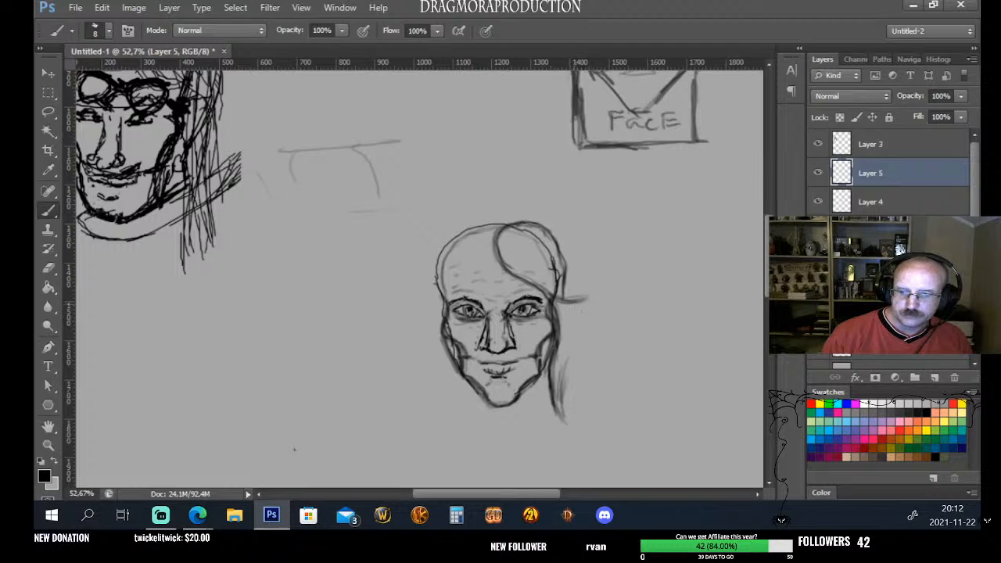
{"action": "mouse_move", "coordinate": [561, 305]}
{"action": "left_mouse_down"}
{"action": "mouse_move", "coordinate": [592, 305]}
{"action": "mouse_move", "coordinate": [582, 306]}
{"action": "left_mouse_up"}
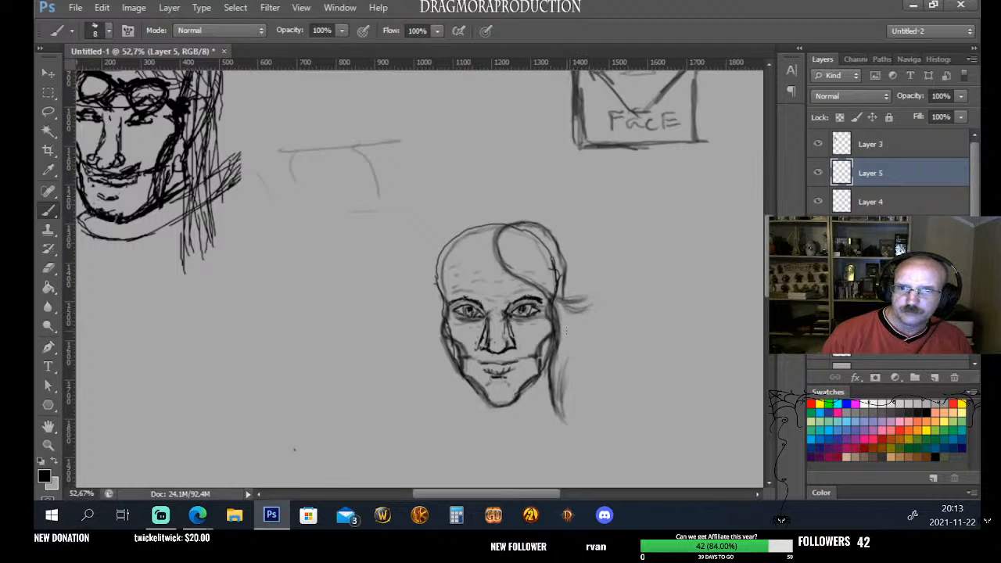
{"action": "mouse_move", "coordinate": [559, 305]}
{"action": "left_mouse_down"}
{"action": "mouse_move", "coordinate": [567, 357]}
{"action": "mouse_move", "coordinate": [596, 362]}
{"action": "left_mouse_up"}
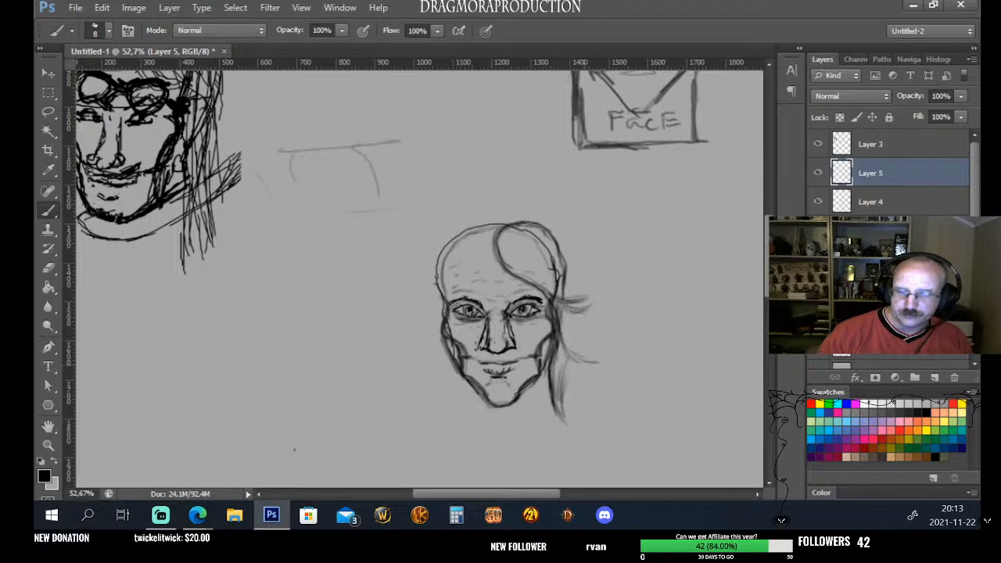
{"action": "mouse_move", "coordinate": [564, 314]}
{"action": "left_mouse_down"}
{"action": "mouse_move", "coordinate": [577, 355]}
{"action": "mouse_move", "coordinate": [569, 344]}
{"action": "left_mouse_up"}
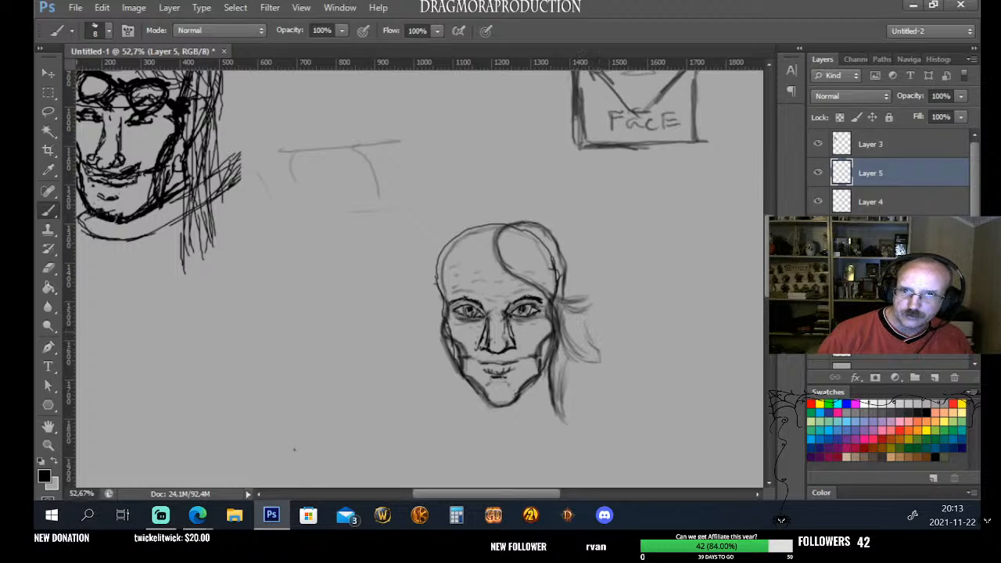
{"action": "left_click_drag", "start_coordinate": [580, 313], "coordinate": [596, 350]}
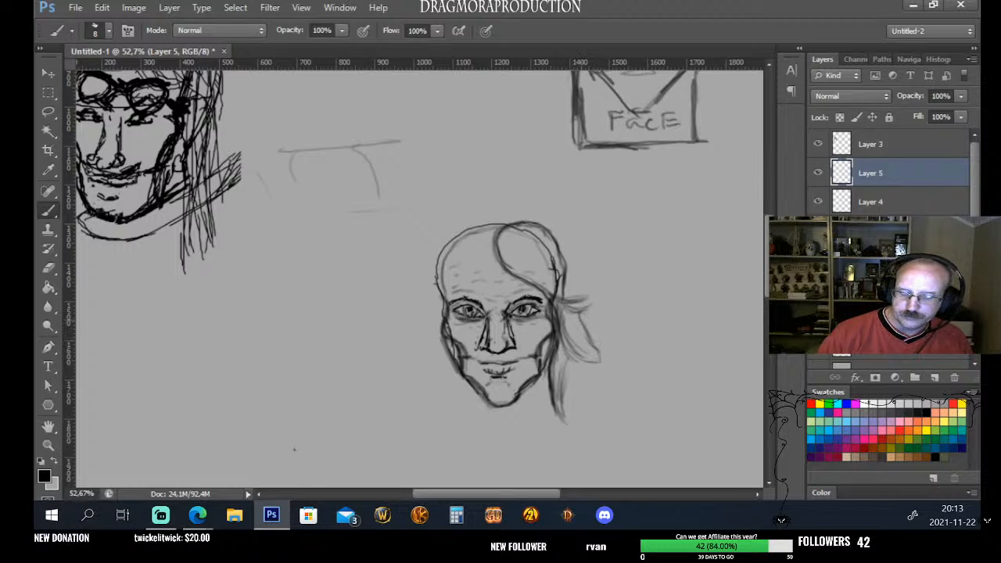
Brush rounded lobes of loose hair beside the right-hand cheek and jaw, and thicken the contour from crown to temple
{"action": "mouse_move", "coordinate": [583, 310]}
{"action": "left_mouse_down"}
{"action": "mouse_move", "coordinate": [576, 341]}
{"action": "mouse_move", "coordinate": [599, 348]}
{"action": "left_mouse_up"}
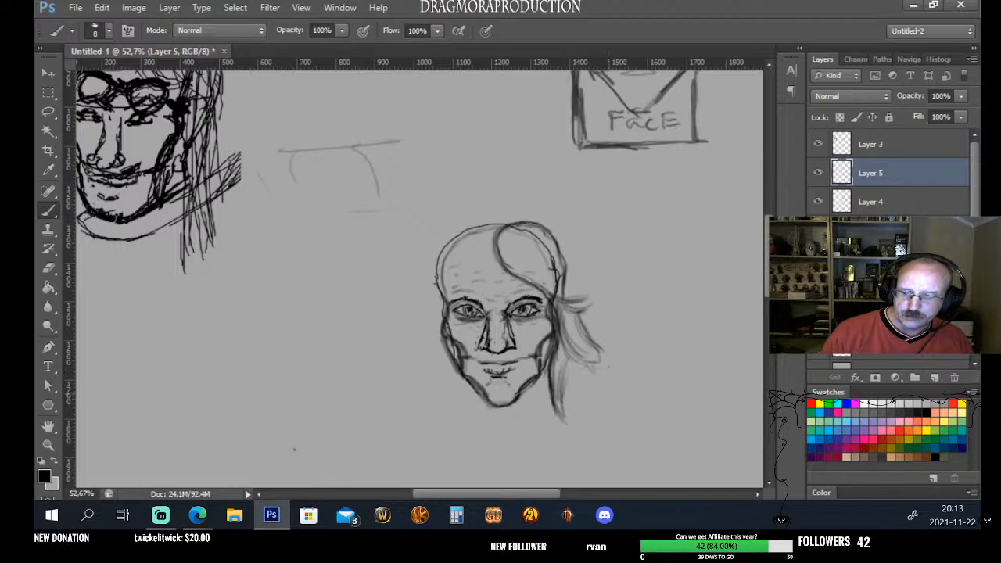
{"action": "left_click_drag", "start_coordinate": [591, 365], "coordinate": [571, 394]}
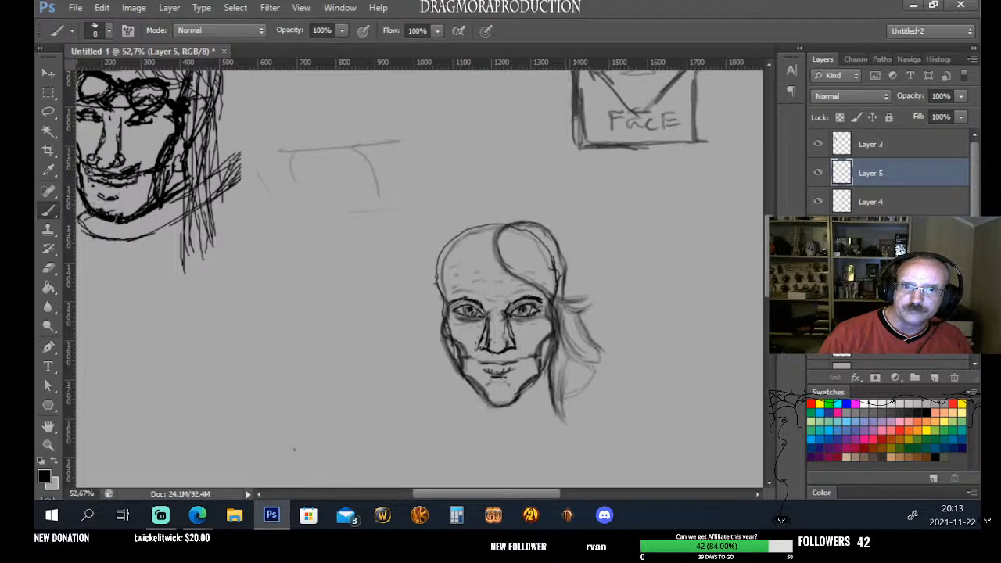
{"action": "left_click_drag", "start_coordinate": [521, 223], "coordinate": [538, 224]}
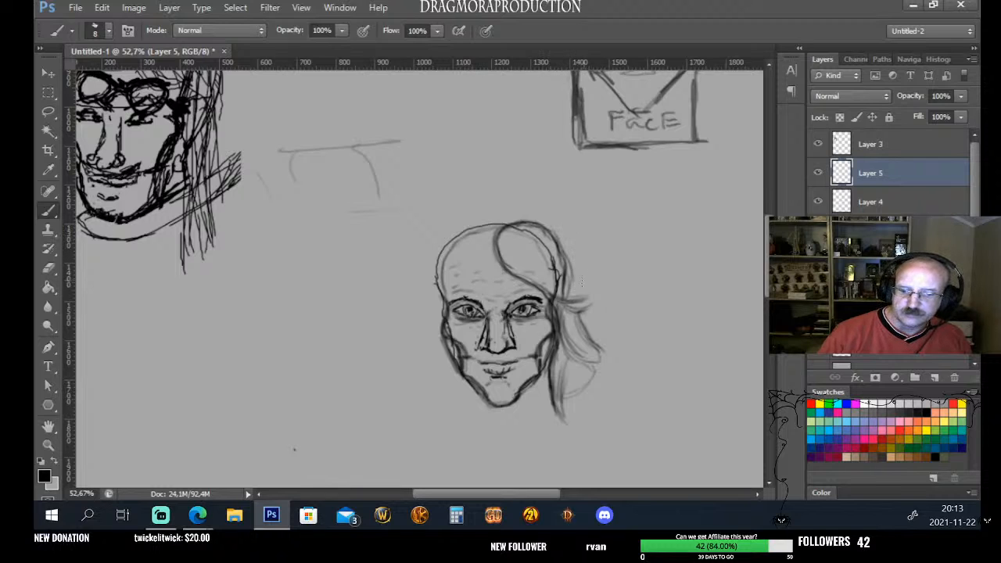
{"action": "left_click_drag", "start_coordinate": [568, 274], "coordinate": [566, 344]}
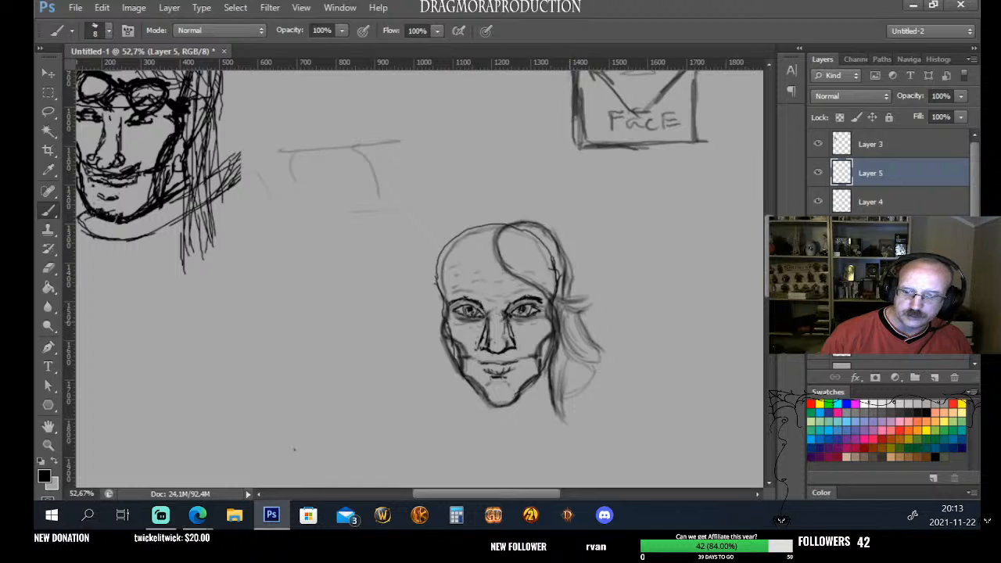
{"action": "mouse_move", "coordinate": [561, 327]}
{"action": "left_mouse_down"}
{"action": "mouse_move", "coordinate": [577, 356]}
{"action": "mouse_move", "coordinate": [596, 357]}
{"action": "mouse_move", "coordinate": [558, 329]}
{"action": "mouse_move", "coordinate": [551, 391]}
{"action": "mouse_move", "coordinate": [570, 396]}
{"action": "mouse_move", "coordinate": [590, 384]}
{"action": "mouse_move", "coordinate": [566, 354]}
{"action": "left_mouse_up"}
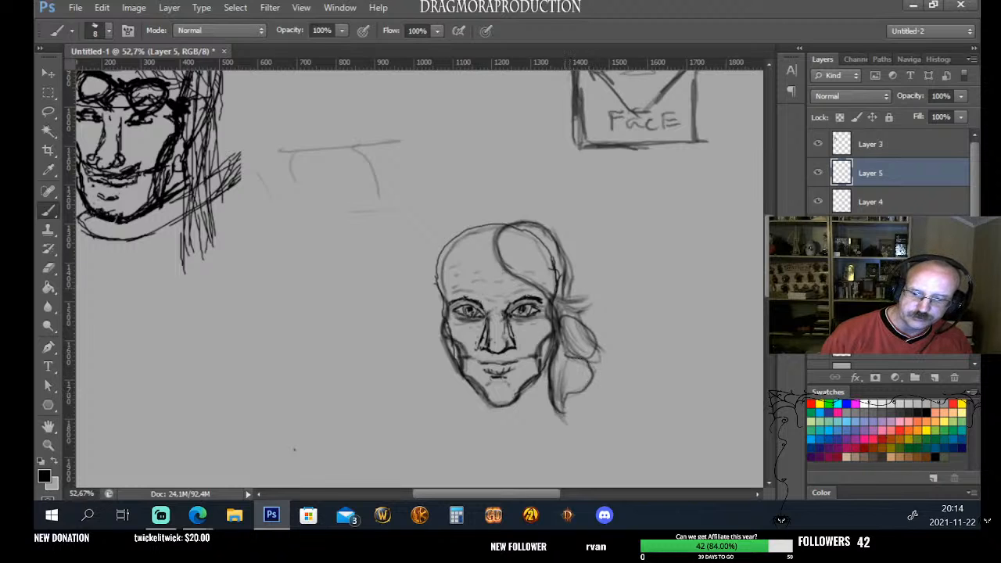
{"action": "mouse_move", "coordinate": [569, 284]}
{"action": "left_mouse_down"}
{"action": "mouse_move", "coordinate": [565, 299]}
{"action": "mouse_move", "coordinate": [585, 318]}
{"action": "left_mouse_up"}
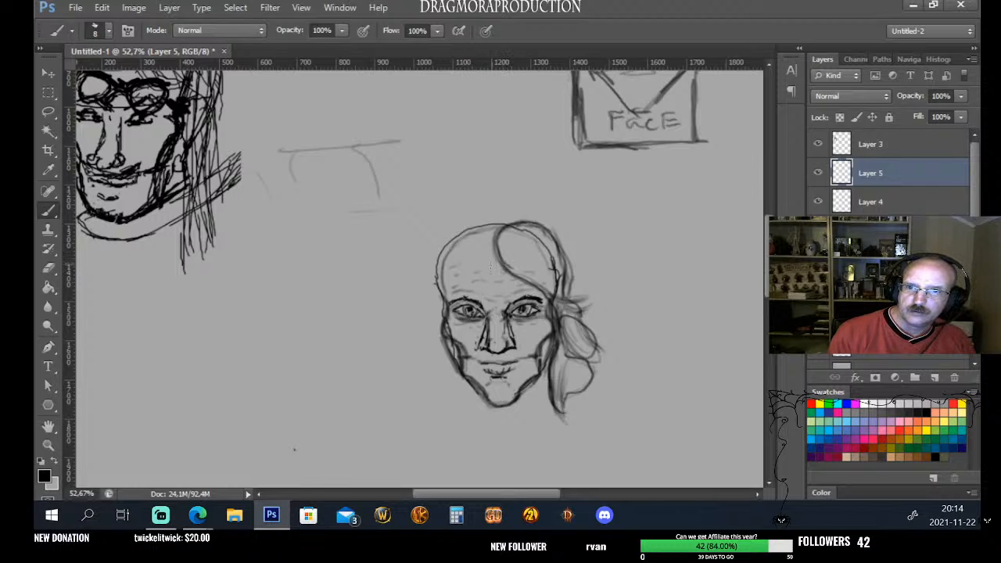
Brush the left-hand hairline from the parting to below the jaw, and enclose the hair with an outer contour from the crown
{"action": "mouse_move", "coordinate": [505, 269]}
{"action": "left_mouse_down"}
{"action": "mouse_move", "coordinate": [494, 262]}
{"action": "mouse_move", "coordinate": [439, 276]}
{"action": "left_mouse_up"}
{"action": "mouse_move", "coordinate": [500, 263]}
{"action": "left_mouse_down"}
{"action": "mouse_move", "coordinate": [465, 262]}
{"action": "mouse_move", "coordinate": [438, 282]}
{"action": "mouse_move", "coordinate": [454, 373]}
{"action": "mouse_move", "coordinate": [437, 415]}
{"action": "left_mouse_up"}
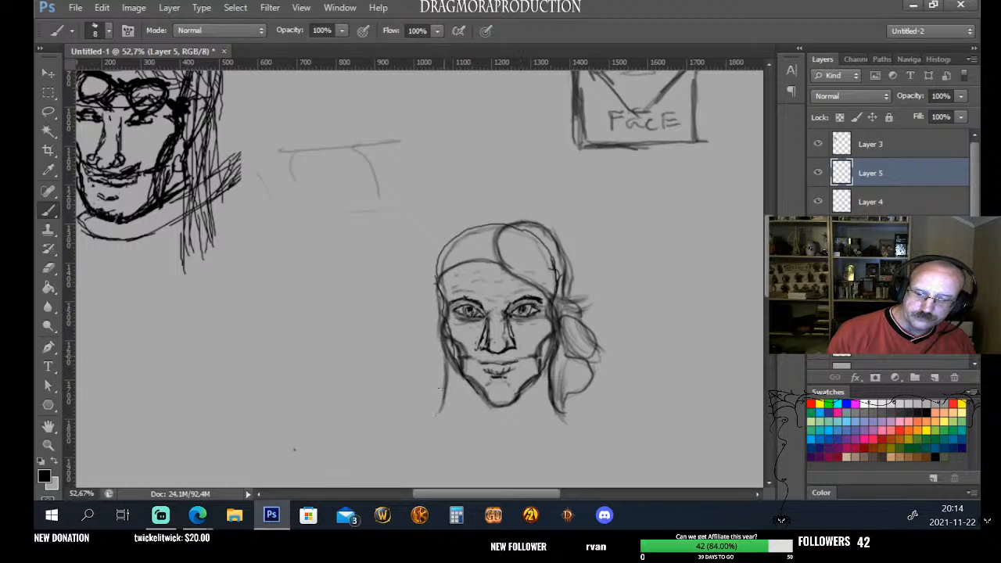
{"action": "mouse_move", "coordinate": [446, 356]}
{"action": "left_mouse_down"}
{"action": "mouse_move", "coordinate": [439, 395]}
{"action": "mouse_move", "coordinate": [443, 342]}
{"action": "mouse_move", "coordinate": [437, 408]}
{"action": "mouse_move", "coordinate": [440, 398]}
{"action": "left_mouse_up"}
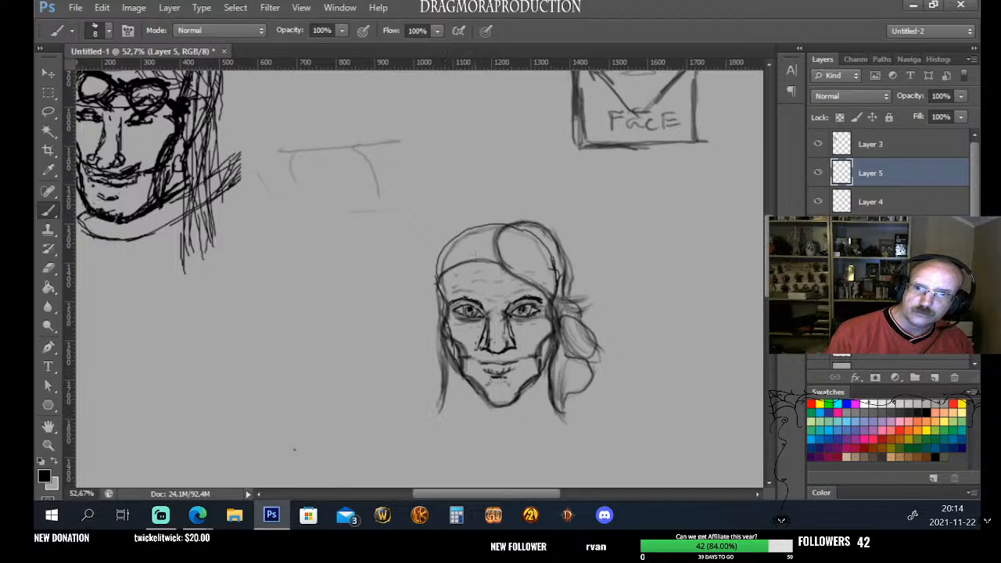
{"action": "mouse_move", "coordinate": [496, 233]}
{"action": "left_mouse_down"}
{"action": "mouse_move", "coordinate": [498, 249]}
{"action": "mouse_move", "coordinate": [486, 228]}
{"action": "mouse_move", "coordinate": [497, 234]}
{"action": "mouse_move", "coordinate": [452, 225]}
{"action": "mouse_move", "coordinate": [429, 274]}
{"action": "mouse_move", "coordinate": [483, 225]}
{"action": "mouse_move", "coordinate": [463, 225]}
{"action": "mouse_move", "coordinate": [483, 221]}
{"action": "mouse_move", "coordinate": [429, 254]}
{"action": "mouse_move", "coordinate": [458, 222]}
{"action": "mouse_move", "coordinate": [505, 216]}
{"action": "mouse_move", "coordinate": [511, 227]}
{"action": "mouse_move", "coordinate": [477, 220]}
{"action": "mouse_move", "coordinate": [493, 221]}
{"action": "left_mouse_up"}
{"action": "mouse_move", "coordinate": [433, 250]}
{"action": "left_mouse_down"}
{"action": "mouse_move", "coordinate": [416, 303]}
{"action": "mouse_move", "coordinate": [422, 349]}
{"action": "mouse_move", "coordinate": [406, 387]}
{"action": "mouse_move", "coordinate": [409, 406]}
{"action": "mouse_move", "coordinate": [445, 432]}
{"action": "left_mouse_up"}
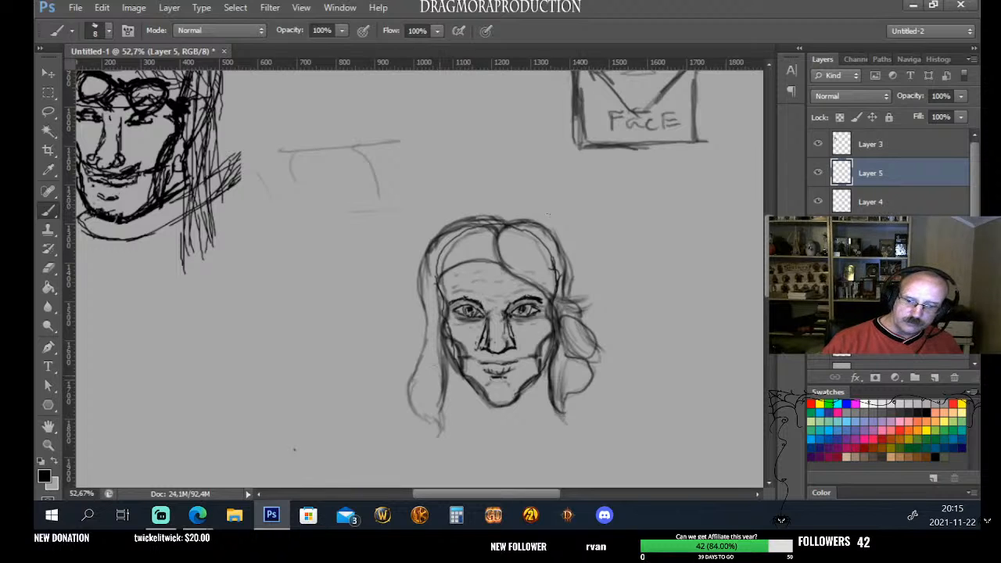
Hatch short hair strokes between the outer contour and the face around the left-hand temple and beside the eye
{"action": "left_click_drag", "start_coordinate": [436, 366], "coordinate": [433, 250]}
{"action": "mouse_move", "coordinate": [434, 286]}
{"action": "left_mouse_down"}
{"action": "mouse_move", "coordinate": [428, 255]}
{"action": "mouse_move", "coordinate": [455, 233]}
{"action": "left_mouse_up"}
{"action": "mouse_move", "coordinate": [441, 266]}
{"action": "left_mouse_down"}
{"action": "mouse_move", "coordinate": [460, 239]}
{"action": "mouse_move", "coordinate": [447, 241]}
{"action": "left_mouse_up"}
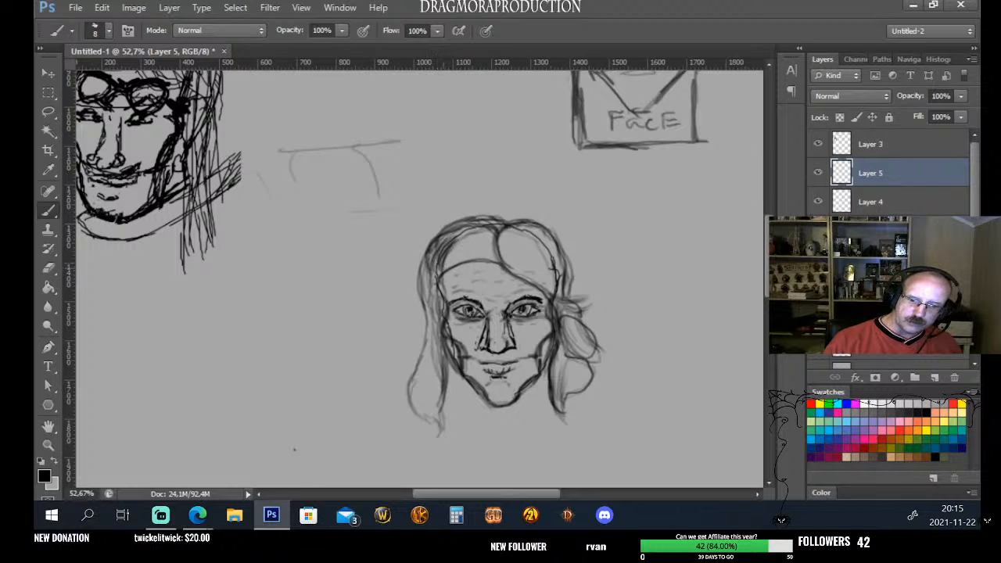
{"action": "left_click_drag", "start_coordinate": [429, 287], "coordinate": [432, 255]}
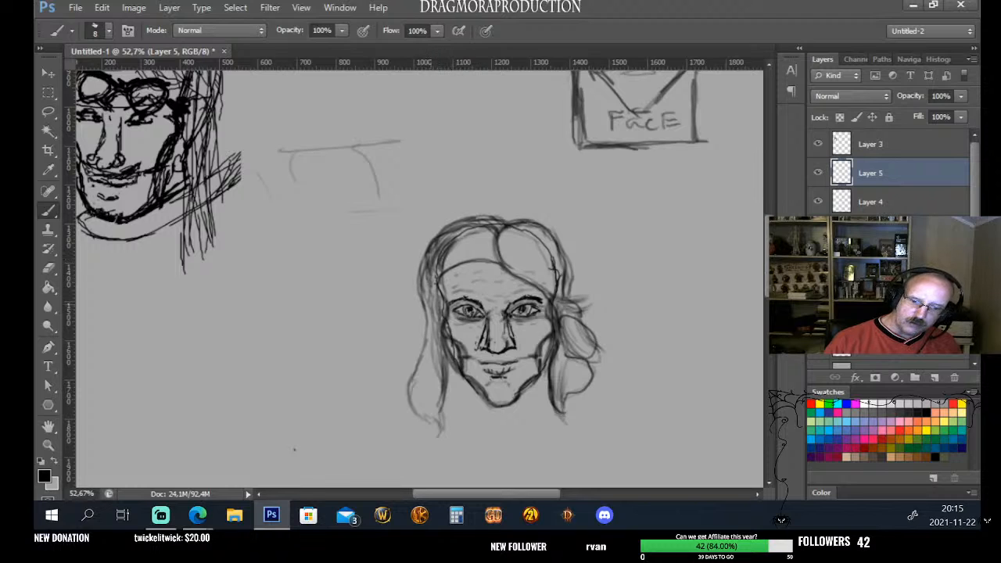
{"action": "left_click_drag", "start_coordinate": [429, 305], "coordinate": [432, 275]}
{"action": "mouse_move", "coordinate": [425, 305]}
{"action": "left_mouse_down"}
{"action": "mouse_move", "coordinate": [431, 269]}
{"action": "mouse_move", "coordinate": [432, 282]}
{"action": "left_mouse_up"}
{"action": "mouse_move", "coordinate": [435, 307]}
{"action": "left_mouse_down"}
{"action": "mouse_move", "coordinate": [432, 274]}
{"action": "mouse_move", "coordinate": [443, 269]}
{"action": "mouse_move", "coordinate": [448, 282]}
{"action": "left_mouse_up"}
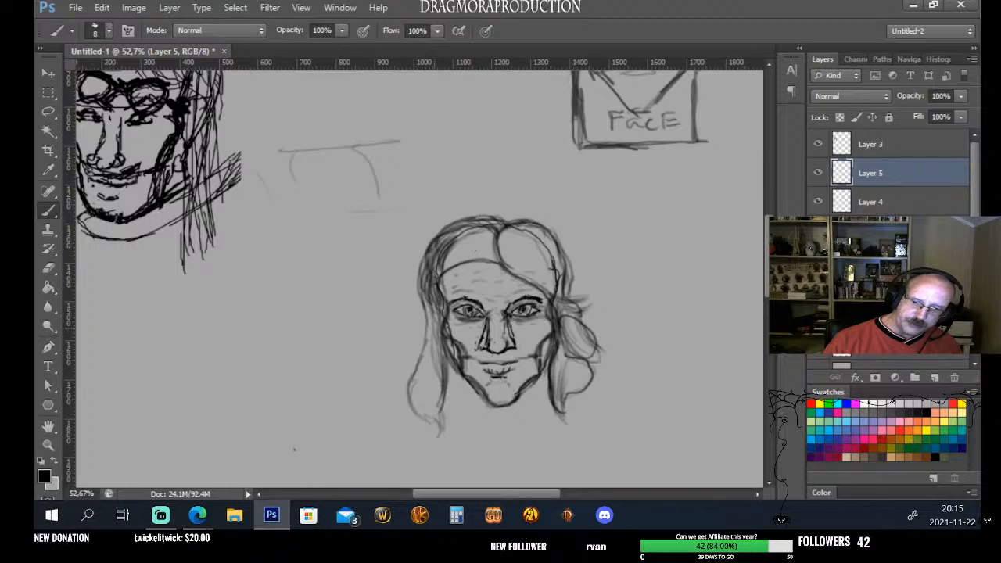
{"action": "mouse_move", "coordinate": [430, 337]}
{"action": "left_mouse_down"}
{"action": "mouse_move", "coordinate": [429, 302]}
{"action": "mouse_move", "coordinate": [429, 344]}
{"action": "left_mouse_up"}
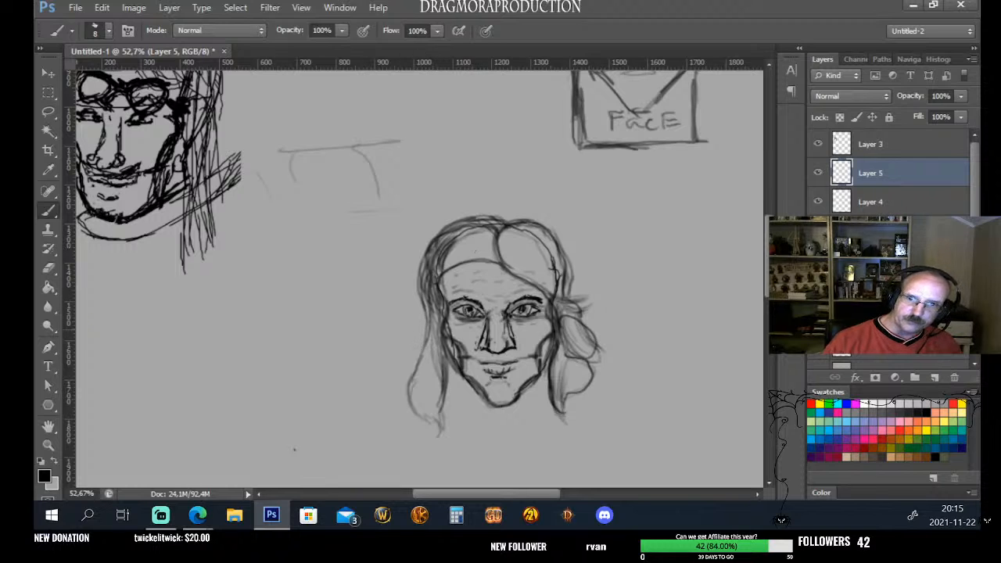
Fill the left-hand lock beside the cheek and jaw with long downward strands reaching its tips
{"action": "mouse_move", "coordinate": [430, 303]}
{"action": "left_mouse_down"}
{"action": "mouse_move", "coordinate": [417, 391]}
{"action": "mouse_move", "coordinate": [434, 354]}
{"action": "mouse_move", "coordinate": [417, 399]}
{"action": "left_mouse_up"}
{"action": "left_click_drag", "start_coordinate": [435, 315], "coordinate": [425, 402]}
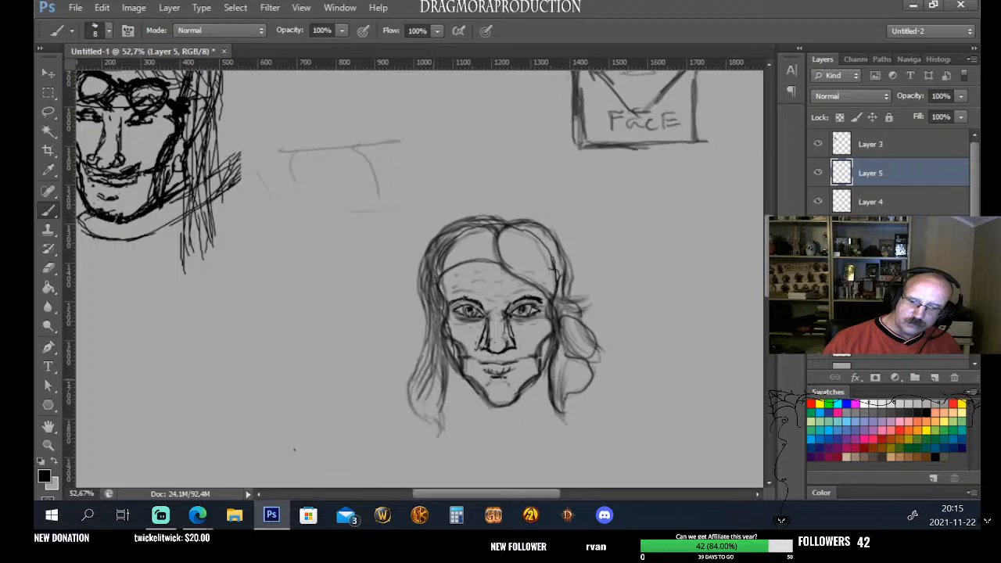
{"action": "left_click_drag", "start_coordinate": [441, 340], "coordinate": [428, 412]}
{"action": "left_click_drag", "start_coordinate": [443, 378], "coordinate": [429, 412]}
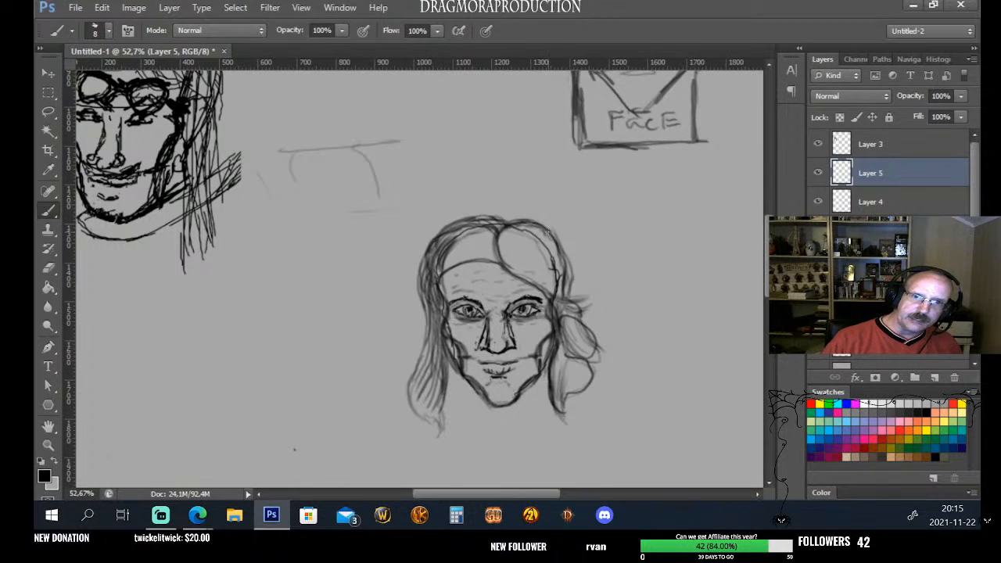
{"action": "mouse_move", "coordinate": [429, 340]}
{"action": "left_mouse_down"}
{"action": "mouse_move", "coordinate": [410, 384]}
{"action": "mouse_move", "coordinate": [426, 352]}
{"action": "mouse_move", "coordinate": [418, 366]}
{"action": "mouse_move", "coordinate": [431, 366]}
{"action": "mouse_move", "coordinate": [428, 348]}
{"action": "mouse_move", "coordinate": [409, 398]}
{"action": "left_mouse_up"}
{"action": "left_click_drag", "start_coordinate": [432, 357], "coordinate": [415, 412]}
{"action": "left_click_drag", "start_coordinate": [439, 377], "coordinate": [431, 392]}
{"action": "mouse_move", "coordinate": [434, 392]}
{"action": "left_mouse_down"}
{"action": "mouse_move", "coordinate": [431, 416]}
{"action": "mouse_move", "coordinate": [422, 412]}
{"action": "left_mouse_up"}
{"action": "left_click_drag", "start_coordinate": [447, 376], "coordinate": [427, 415]}
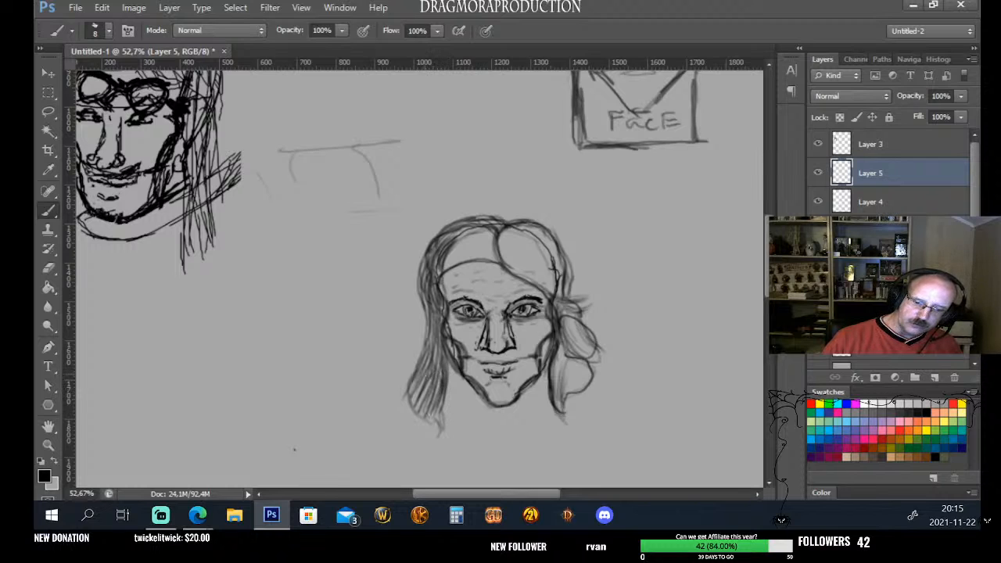
{"action": "left_click_drag", "start_coordinate": [427, 377], "coordinate": [416, 398]}
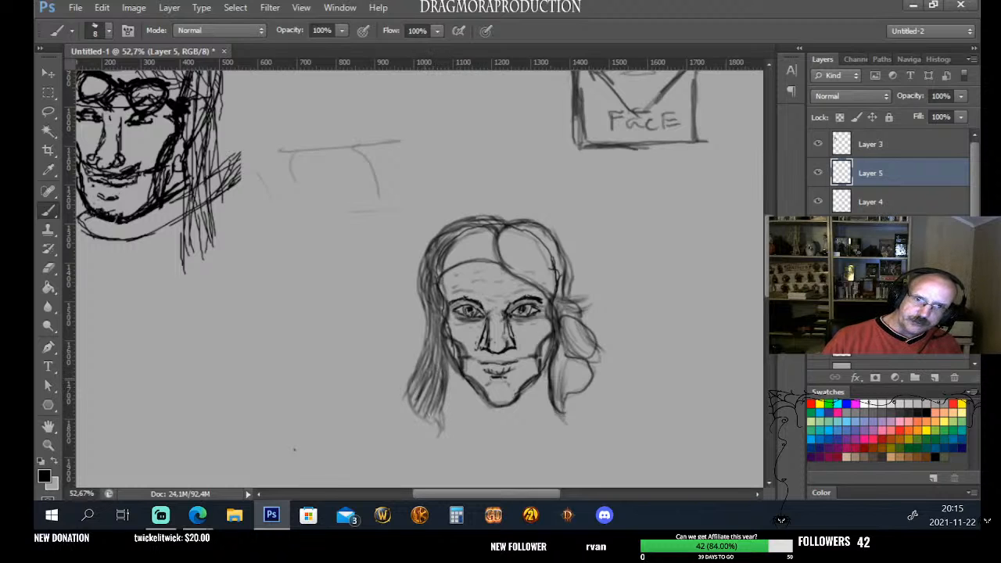
{"action": "left_click_drag", "start_coordinate": [438, 359], "coordinate": [437, 396]}
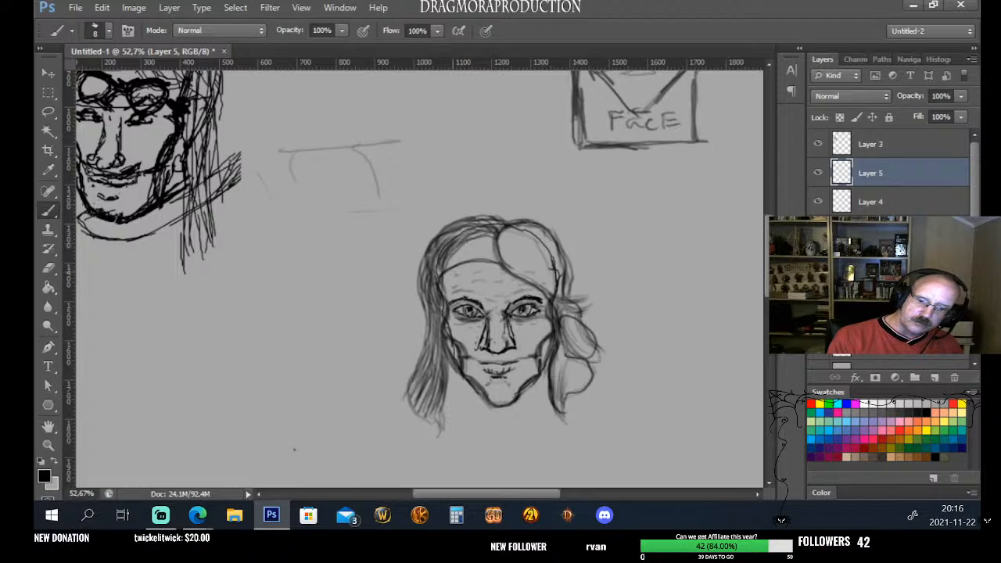
Brush curved strands from the parting along the forehead hairline down to the left-hand temple
{"action": "mouse_move", "coordinate": [497, 237]}
{"action": "left_mouse_down"}
{"action": "mouse_move", "coordinate": [474, 243]}
{"action": "mouse_move", "coordinate": [443, 286]}
{"action": "left_mouse_up"}
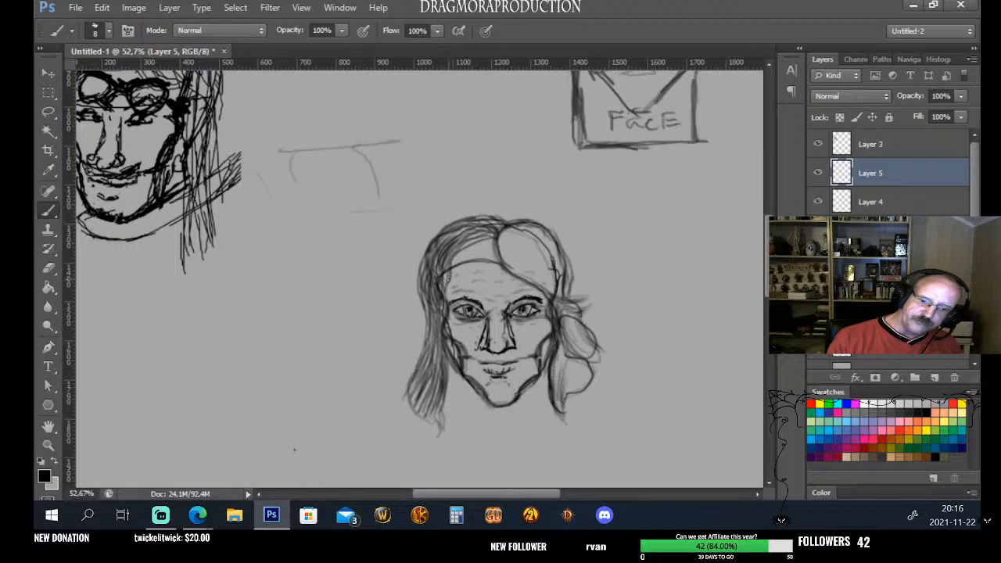
{"action": "mouse_move", "coordinate": [496, 240]}
{"action": "left_mouse_down"}
{"action": "mouse_move", "coordinate": [457, 250]}
{"action": "mouse_move", "coordinate": [443, 287]}
{"action": "left_mouse_up"}
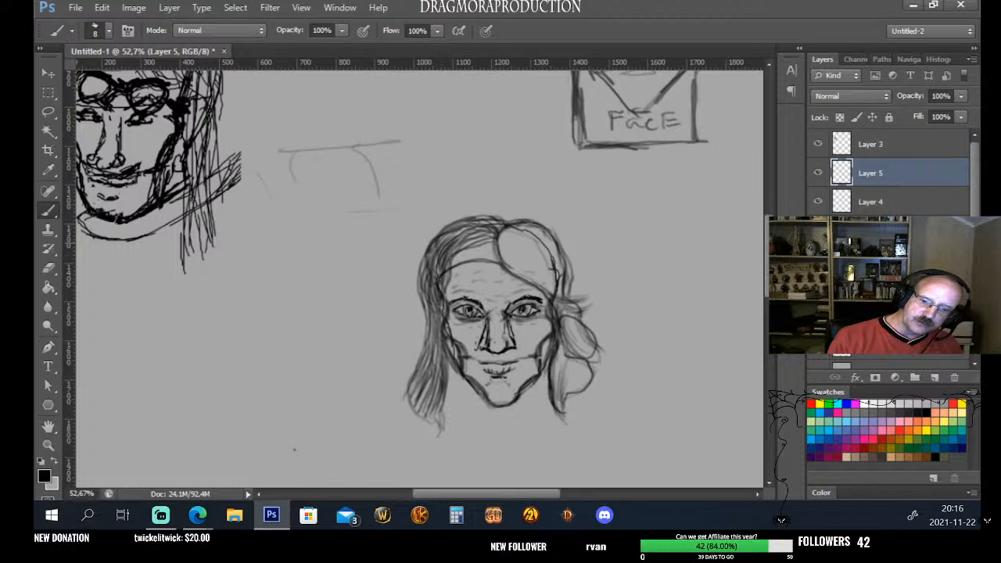
{"action": "mouse_move", "coordinate": [496, 241]}
{"action": "left_mouse_down"}
{"action": "mouse_move", "coordinate": [459, 258]}
{"action": "mouse_move", "coordinate": [441, 294]}
{"action": "left_mouse_up"}
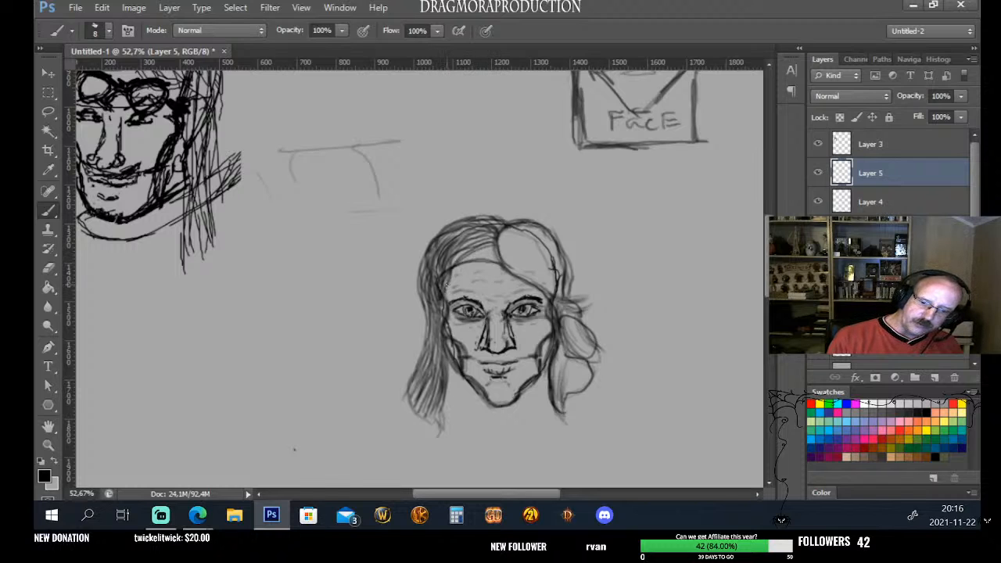
{"action": "left_click_drag", "start_coordinate": [484, 252], "coordinate": [439, 297]}
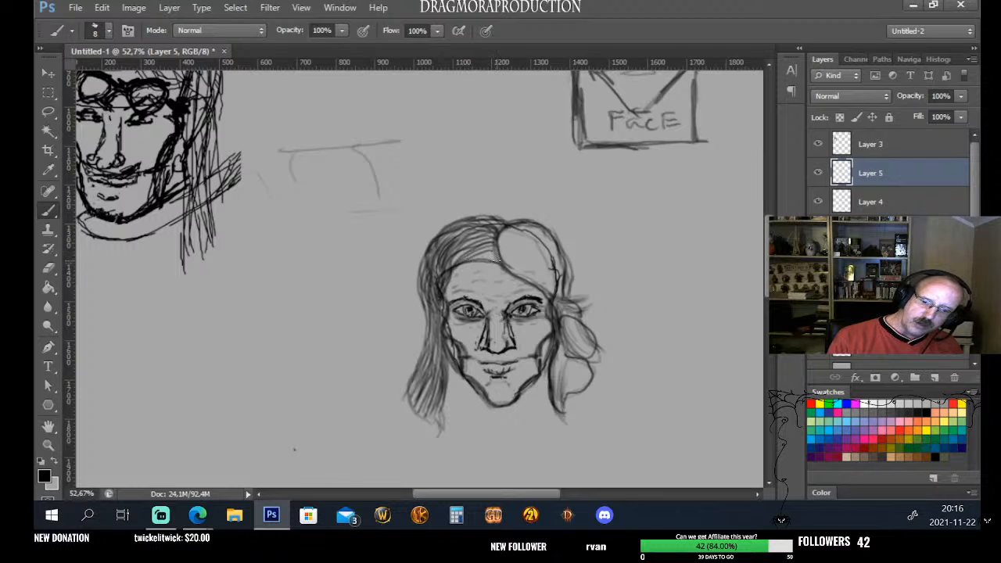
{"action": "mouse_move", "coordinate": [499, 253]}
{"action": "left_mouse_down"}
{"action": "mouse_move", "coordinate": [473, 261]}
{"action": "mouse_move", "coordinate": [435, 298]}
{"action": "mouse_move", "coordinate": [482, 261]}
{"action": "mouse_move", "coordinate": [440, 292]}
{"action": "left_mouse_up"}
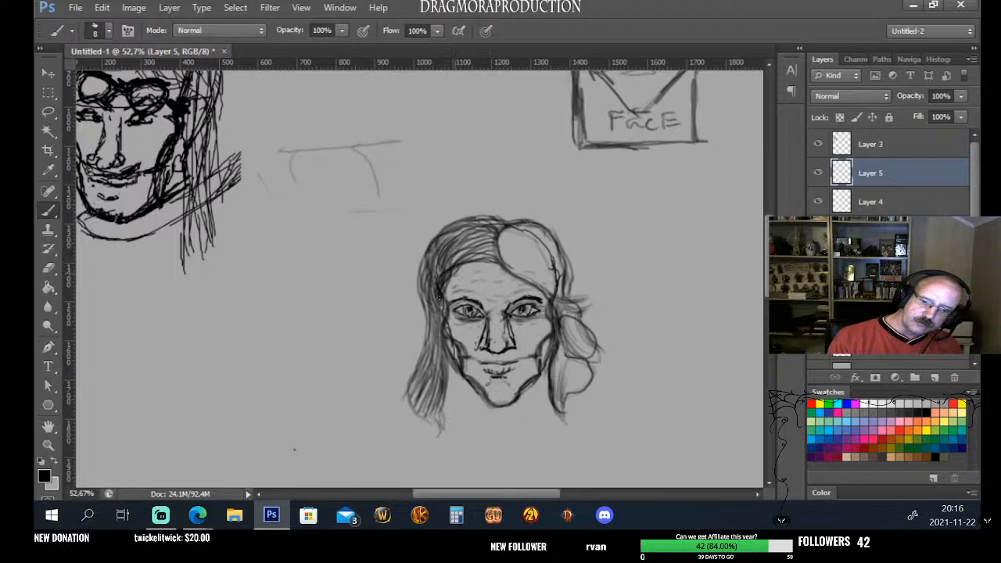
{"action": "mouse_move", "coordinate": [501, 258]}
{"action": "left_mouse_down"}
{"action": "mouse_move", "coordinate": [457, 260]}
{"action": "mouse_move", "coordinate": [442, 277]}
{"action": "left_mouse_up"}
{"action": "left_click_drag", "start_coordinate": [467, 255], "coordinate": [438, 292]}
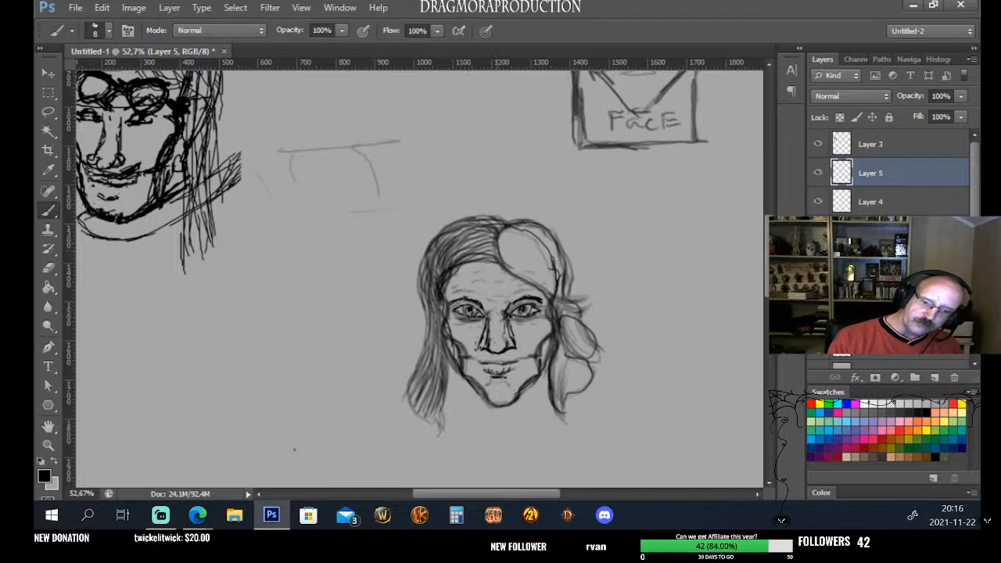
Darken the hair on the left-hand side of the crown with dense curved strokes sweeping away from the parting
{"action": "mouse_move", "coordinate": [499, 249]}
{"action": "left_mouse_down"}
{"action": "mouse_move", "coordinate": [461, 254]}
{"action": "mouse_move", "coordinate": [493, 246]}
{"action": "mouse_move", "coordinate": [455, 254]}
{"action": "mouse_move", "coordinate": [473, 244]}
{"action": "mouse_move", "coordinate": [492, 250]}
{"action": "mouse_move", "coordinate": [448, 267]}
{"action": "left_mouse_up"}
{"action": "mouse_move", "coordinate": [494, 239]}
{"action": "left_mouse_down"}
{"action": "mouse_move", "coordinate": [443, 259]}
{"action": "mouse_move", "coordinate": [476, 238]}
{"action": "left_mouse_up"}
{"action": "left_click_drag", "start_coordinate": [484, 228], "coordinate": [441, 247]}
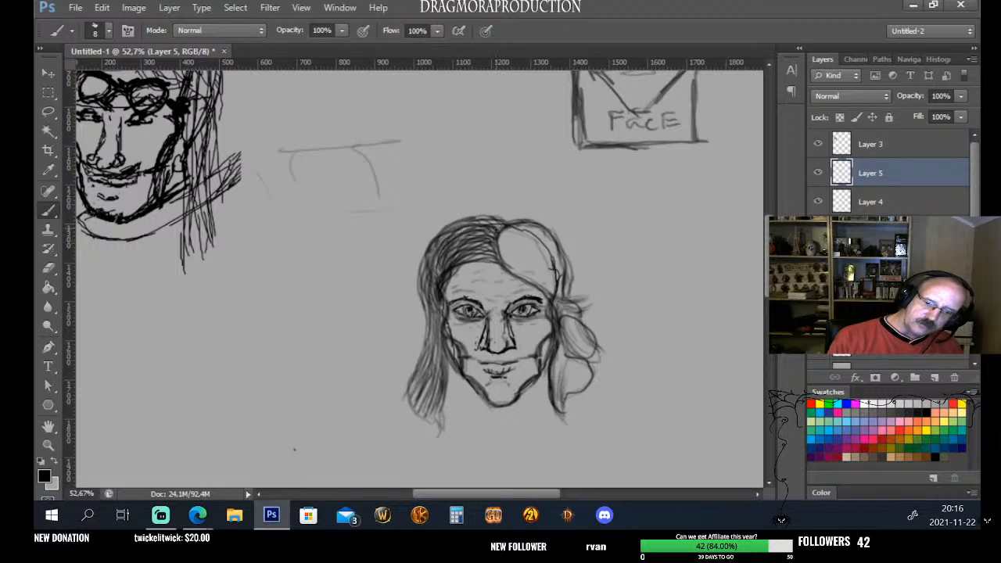
{"action": "left_click_drag", "start_coordinate": [499, 225], "coordinate": [446, 244]}
{"action": "mouse_move", "coordinate": [505, 219]}
{"action": "left_mouse_down"}
{"action": "mouse_move", "coordinate": [435, 241]}
{"action": "mouse_move", "coordinate": [442, 233]}
{"action": "left_mouse_up"}
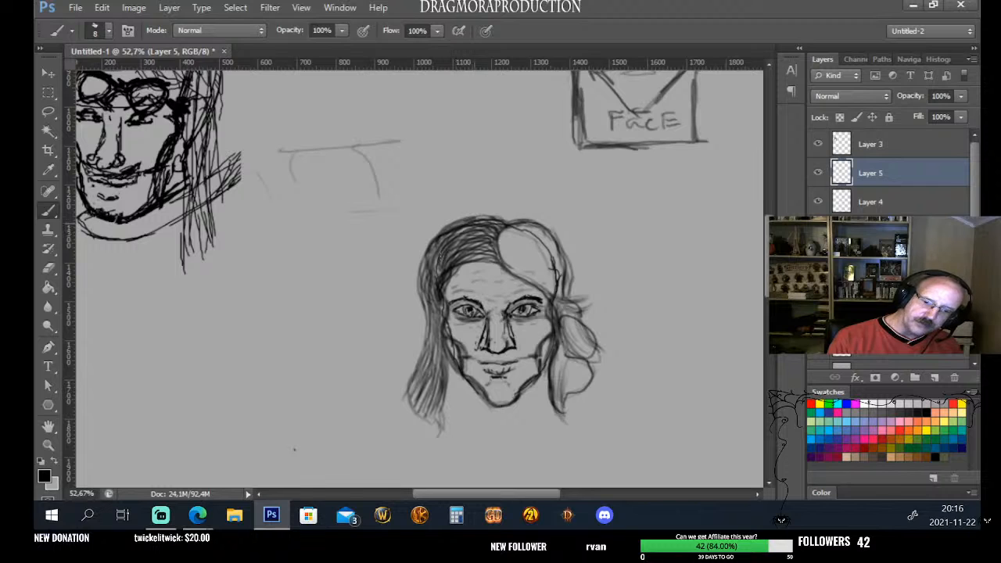
Reinforce the left-hand outer hair contour from the crown down, and darken the edges of the lock beside the jaw
{"action": "mouse_move", "coordinate": [514, 222]}
{"action": "left_mouse_down"}
{"action": "mouse_move", "coordinate": [467, 220]}
{"action": "mouse_move", "coordinate": [503, 215]}
{"action": "mouse_move", "coordinate": [450, 225]}
{"action": "left_mouse_up"}
{"action": "mouse_move", "coordinate": [460, 221]}
{"action": "left_mouse_down"}
{"action": "mouse_move", "coordinate": [430, 243]}
{"action": "mouse_move", "coordinate": [422, 299]}
{"action": "left_mouse_up"}
{"action": "left_click_drag", "start_coordinate": [435, 253], "coordinate": [415, 391]}
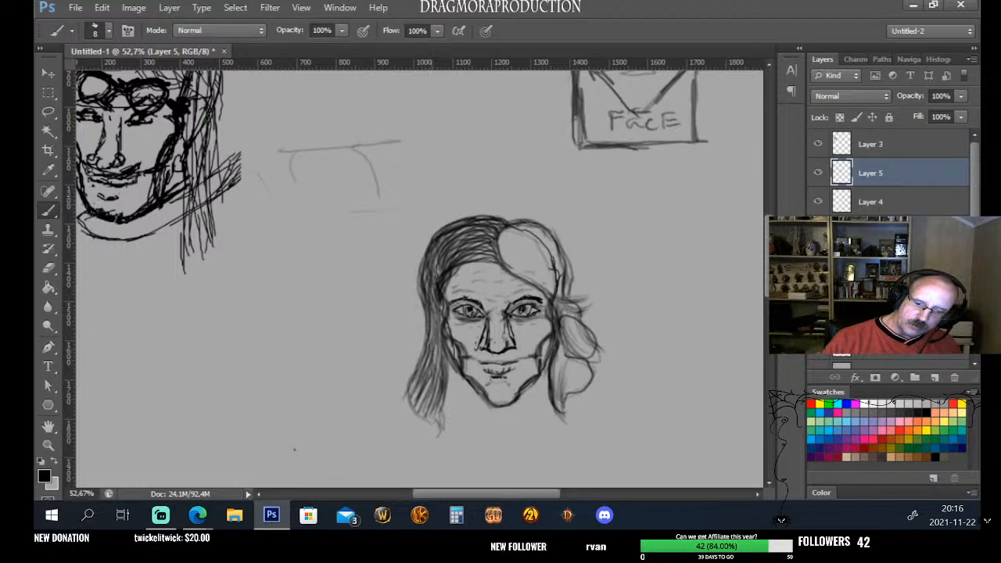
{"action": "left_click_drag", "start_coordinate": [430, 346], "coordinate": [409, 395]}
{"action": "mouse_move", "coordinate": [447, 360]}
{"action": "left_mouse_down"}
{"action": "mouse_move", "coordinate": [441, 398]}
{"action": "mouse_move", "coordinate": [447, 387]}
{"action": "left_mouse_up"}
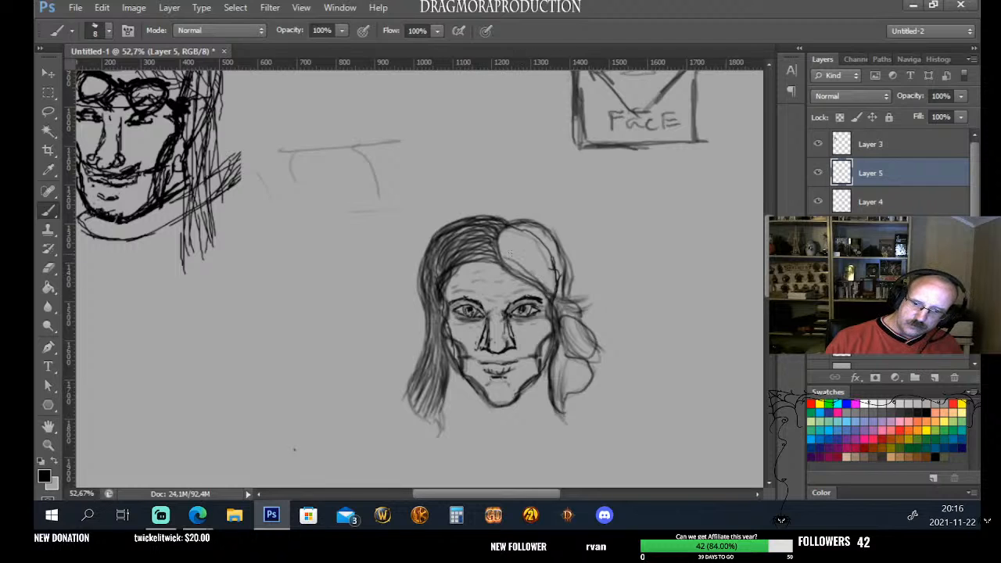
Brush diagonal strands from the parting along the right-hand hairline down to the temple
{"action": "left_click_drag", "start_coordinate": [505, 261], "coordinate": [551, 291]}
{"action": "mouse_move", "coordinate": [495, 255]}
{"action": "left_mouse_down"}
{"action": "mouse_move", "coordinate": [557, 299]}
{"action": "mouse_move", "coordinate": [531, 265]}
{"action": "mouse_move", "coordinate": [555, 296]}
{"action": "left_mouse_up"}
{"action": "left_click_drag", "start_coordinate": [501, 246], "coordinate": [551, 292]}
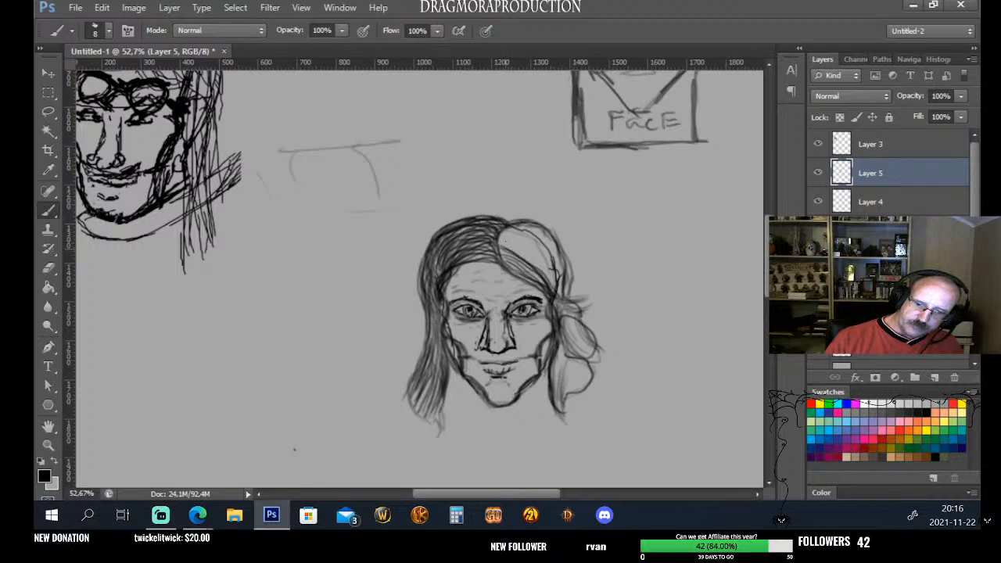
{"action": "mouse_move", "coordinate": [502, 244]}
{"action": "left_mouse_down"}
{"action": "mouse_move", "coordinate": [549, 292]}
{"action": "mouse_move", "coordinate": [536, 262]}
{"action": "mouse_move", "coordinate": [498, 239]}
{"action": "mouse_move", "coordinate": [562, 295]}
{"action": "left_mouse_up"}
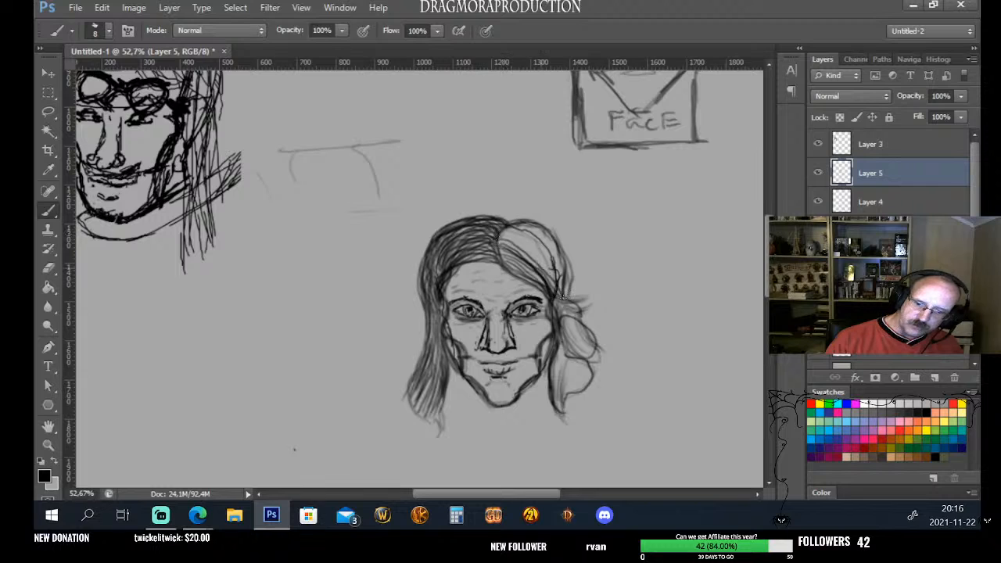
{"action": "left_click_drag", "start_coordinate": [502, 239], "coordinate": [560, 297]}
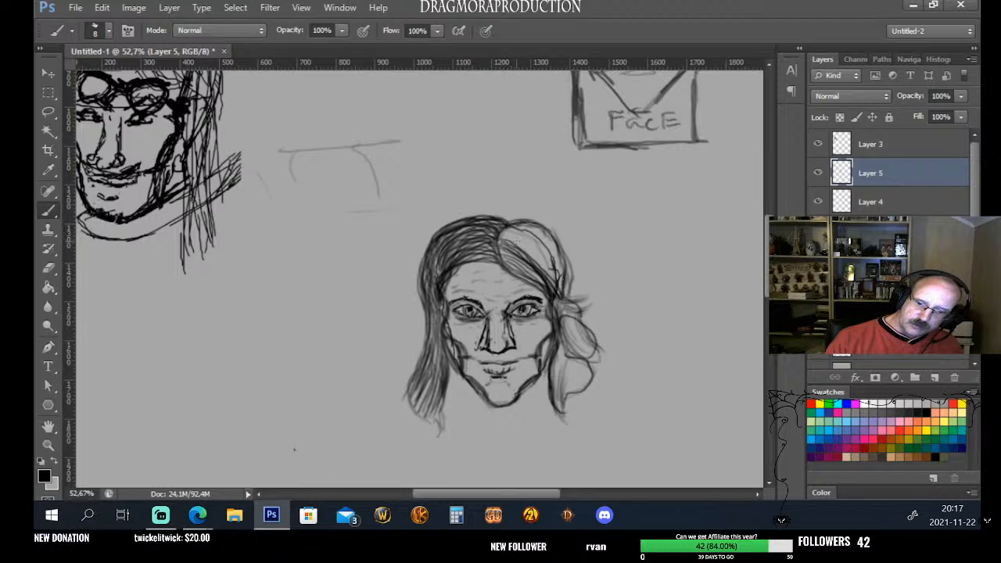
{"action": "mouse_move", "coordinate": [497, 233]}
{"action": "left_mouse_down"}
{"action": "mouse_move", "coordinate": [525, 245]}
{"action": "mouse_move", "coordinate": [560, 285]}
{"action": "mouse_move", "coordinate": [535, 262]}
{"action": "mouse_move", "coordinate": [554, 291]}
{"action": "mouse_move", "coordinate": [527, 246]}
{"action": "mouse_move", "coordinate": [560, 286]}
{"action": "left_mouse_up"}
{"action": "left_click_drag", "start_coordinate": [513, 240], "coordinate": [551, 281]}
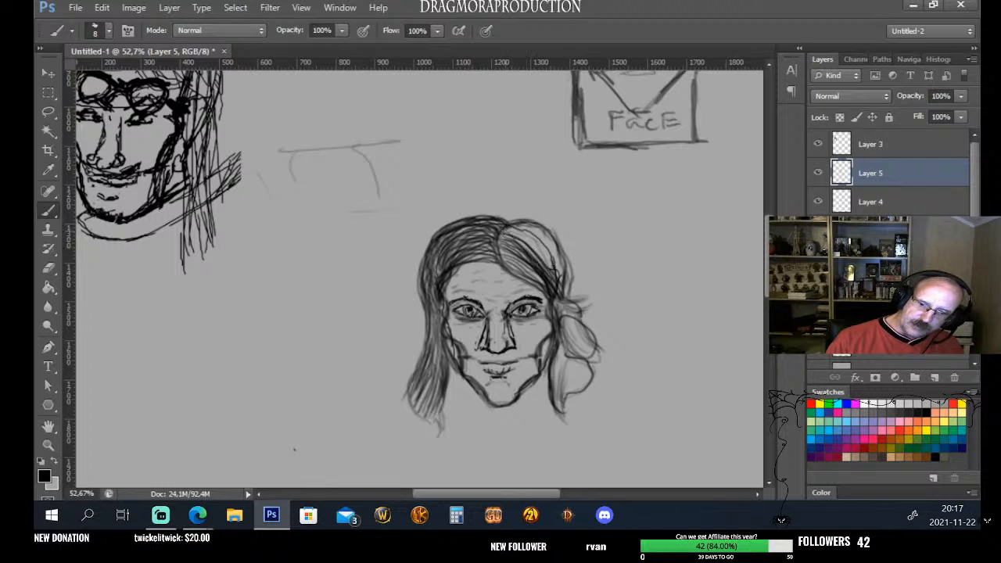
Fill the remaining right-hand side of the crown with curved strands from the parting out to the outer contour
{"action": "mouse_move", "coordinate": [507, 228]}
{"action": "left_mouse_down"}
{"action": "mouse_move", "coordinate": [531, 240]}
{"action": "mouse_move", "coordinate": [560, 283]}
{"action": "left_mouse_up"}
{"action": "left_click_drag", "start_coordinate": [507, 231], "coordinate": [552, 284]}
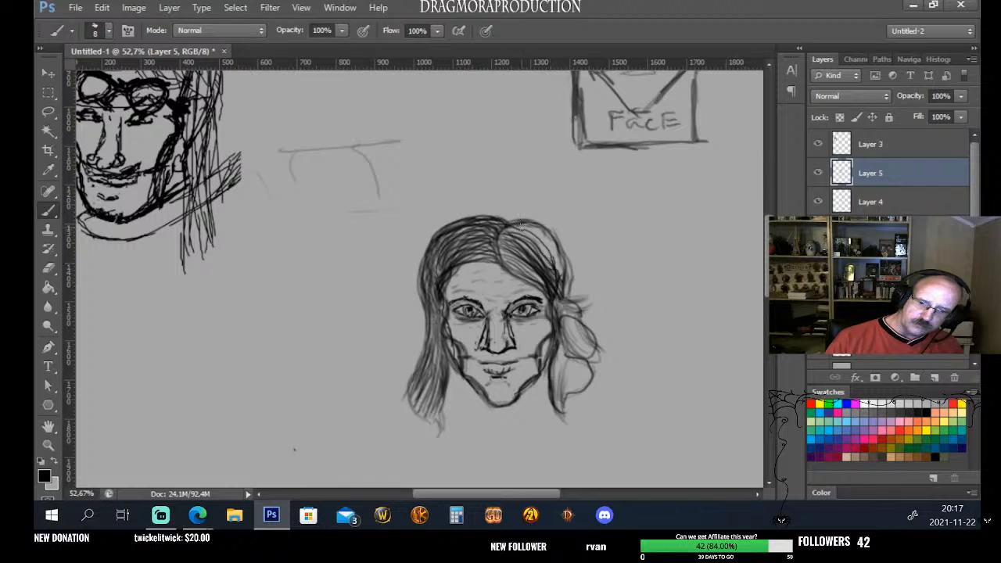
{"action": "left_click_drag", "start_coordinate": [514, 229], "coordinate": [555, 273]}
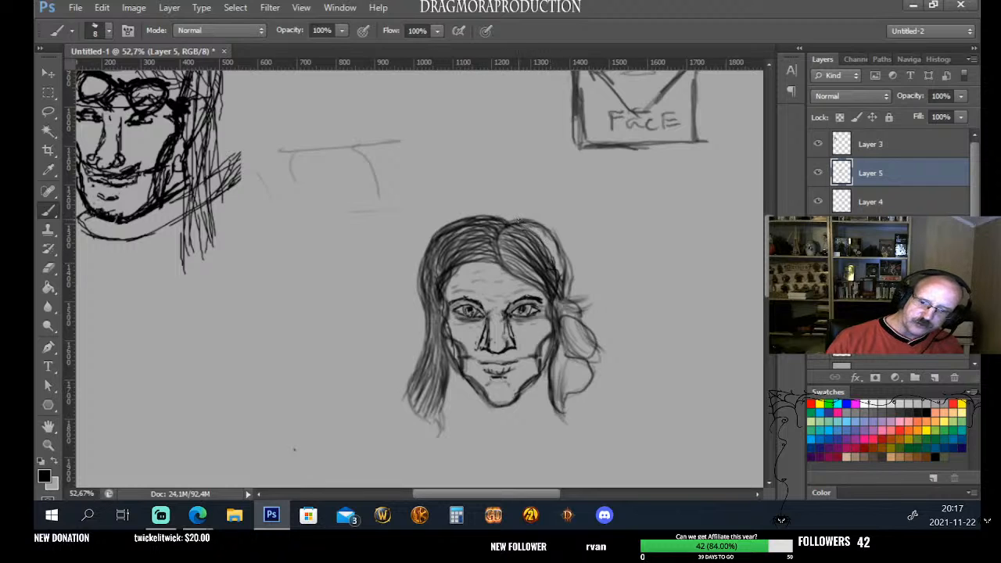
{"action": "left_click_drag", "start_coordinate": [519, 227], "coordinate": [562, 270]}
{"action": "mouse_move", "coordinate": [513, 226]}
{"action": "left_mouse_down"}
{"action": "mouse_move", "coordinate": [556, 280]}
{"action": "mouse_move", "coordinate": [549, 239]}
{"action": "mouse_move", "coordinate": [558, 282]}
{"action": "left_mouse_up"}
{"action": "mouse_move", "coordinate": [513, 225]}
{"action": "left_mouse_down"}
{"action": "mouse_move", "coordinate": [566, 280]}
{"action": "mouse_move", "coordinate": [540, 235]}
{"action": "mouse_move", "coordinate": [562, 266]}
{"action": "left_mouse_up"}
{"action": "left_click_drag", "start_coordinate": [532, 226], "coordinate": [568, 268]}
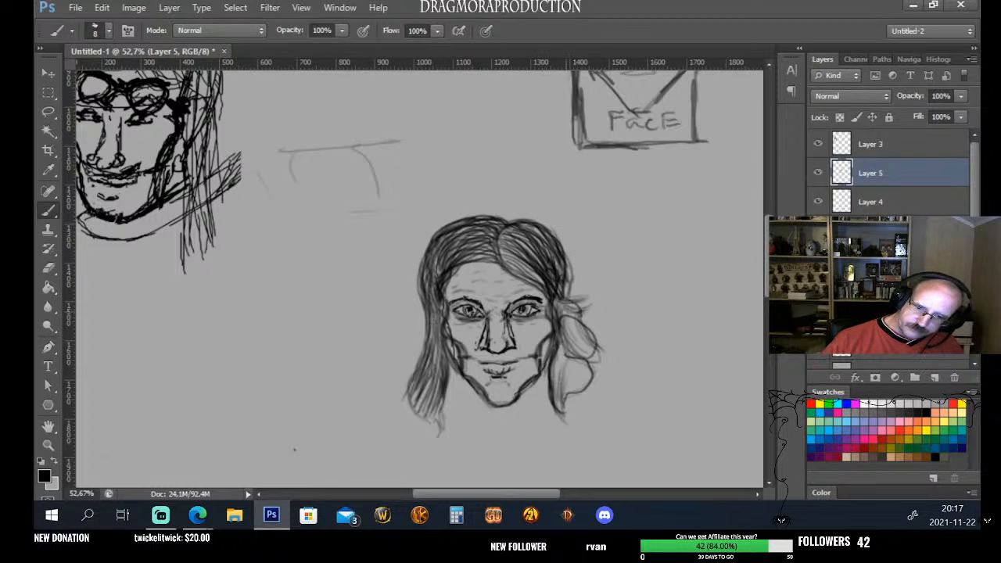
Fill the upper curls beside the right-hand temple and cheek with short curved hair strands
{"action": "left_click_drag", "start_coordinate": [565, 317], "coordinate": [569, 338]}
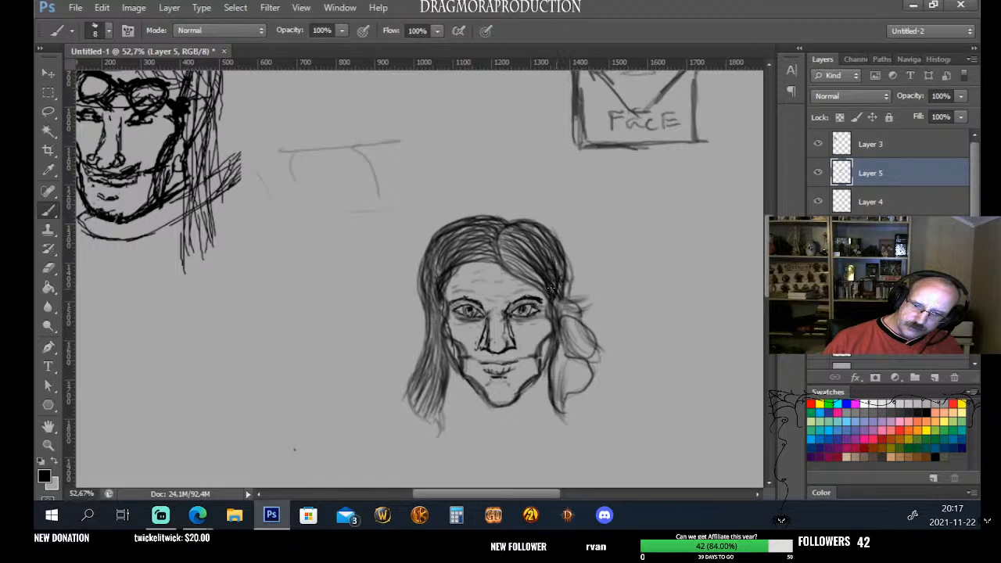
{"action": "mouse_move", "coordinate": [552, 301]}
{"action": "left_mouse_down"}
{"action": "mouse_move", "coordinate": [587, 319]}
{"action": "mouse_move", "coordinate": [572, 313]}
{"action": "mouse_move", "coordinate": [588, 298]}
{"action": "mouse_move", "coordinate": [566, 310]}
{"action": "mouse_move", "coordinate": [597, 312]}
{"action": "mouse_move", "coordinate": [572, 346]}
{"action": "mouse_move", "coordinate": [590, 338]}
{"action": "mouse_move", "coordinate": [580, 355]}
{"action": "left_mouse_up"}
{"action": "left_click_drag", "start_coordinate": [566, 338], "coordinate": [576, 352]}
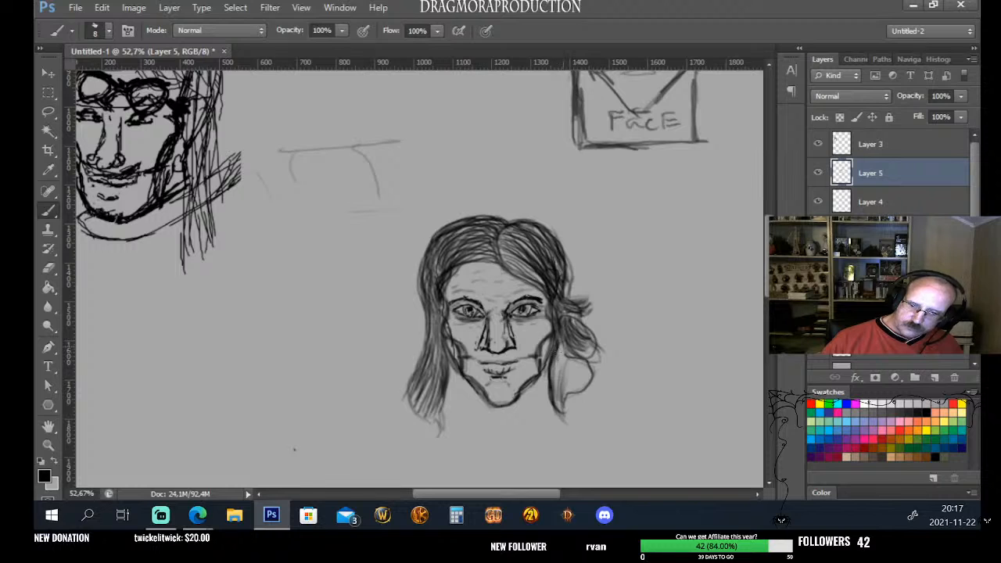
Shade the lock beside the right-hand jaw and the lower curl, and darken the outer hair contour up towards the temple
{"action": "mouse_move", "coordinate": [557, 351]}
{"action": "left_mouse_down"}
{"action": "mouse_move", "coordinate": [560, 410]}
{"action": "mouse_move", "coordinate": [560, 394]}
{"action": "left_mouse_up"}
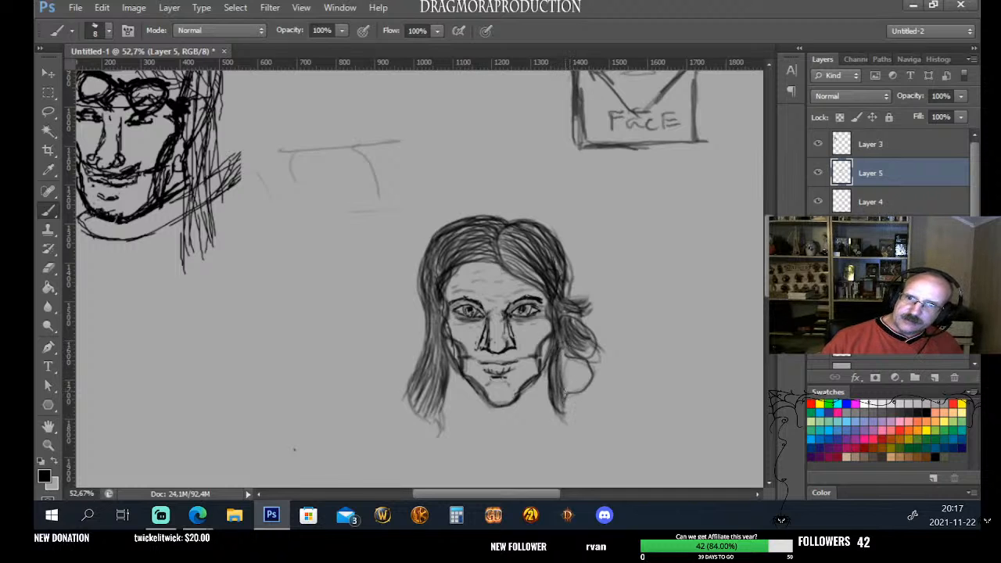
{"action": "mouse_move", "coordinate": [565, 352]}
{"action": "left_mouse_down"}
{"action": "mouse_move", "coordinate": [565, 391]}
{"action": "mouse_move", "coordinate": [591, 381]}
{"action": "mouse_move", "coordinate": [565, 402]}
{"action": "mouse_move", "coordinate": [558, 396]}
{"action": "left_mouse_up"}
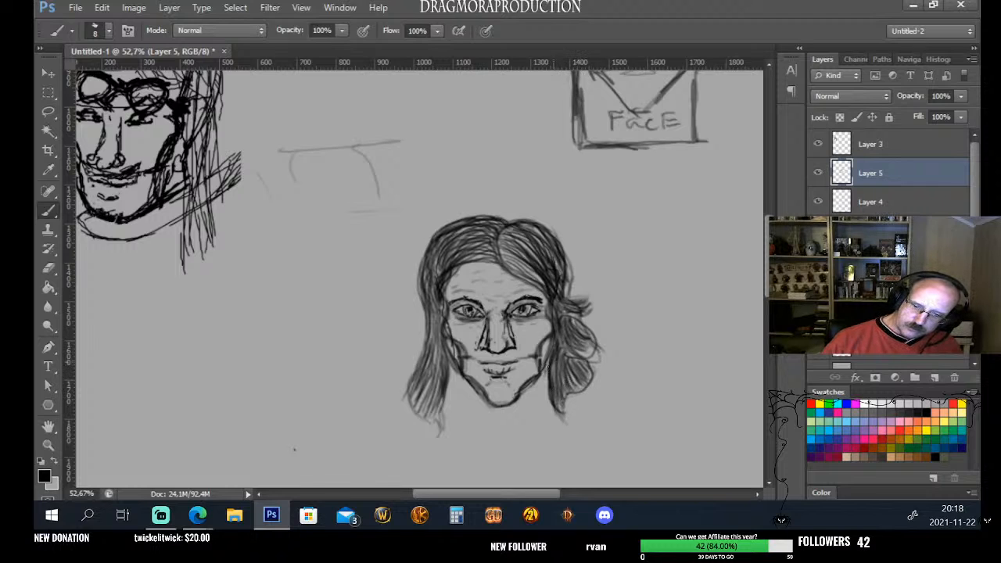
{"action": "left_click_drag", "start_coordinate": [555, 359], "coordinate": [551, 375]}
{"action": "mouse_move", "coordinate": [571, 342]}
{"action": "left_mouse_down"}
{"action": "mouse_move", "coordinate": [593, 356]}
{"action": "mouse_move", "coordinate": [592, 338]}
{"action": "mouse_move", "coordinate": [577, 337]}
{"action": "mouse_move", "coordinate": [569, 316]}
{"action": "left_mouse_up"}
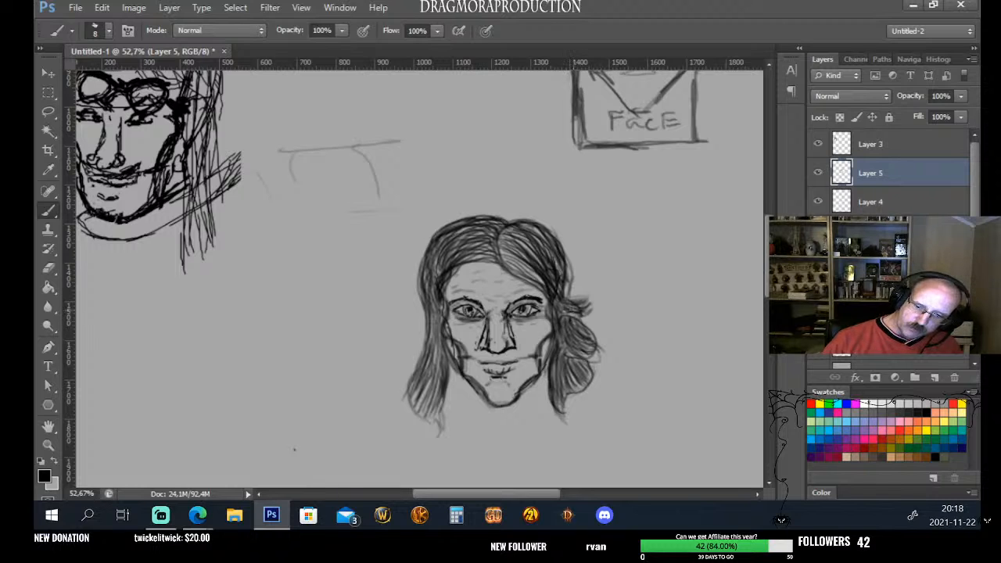
{"action": "left_click_drag", "start_coordinate": [569, 298], "coordinate": [566, 268]}
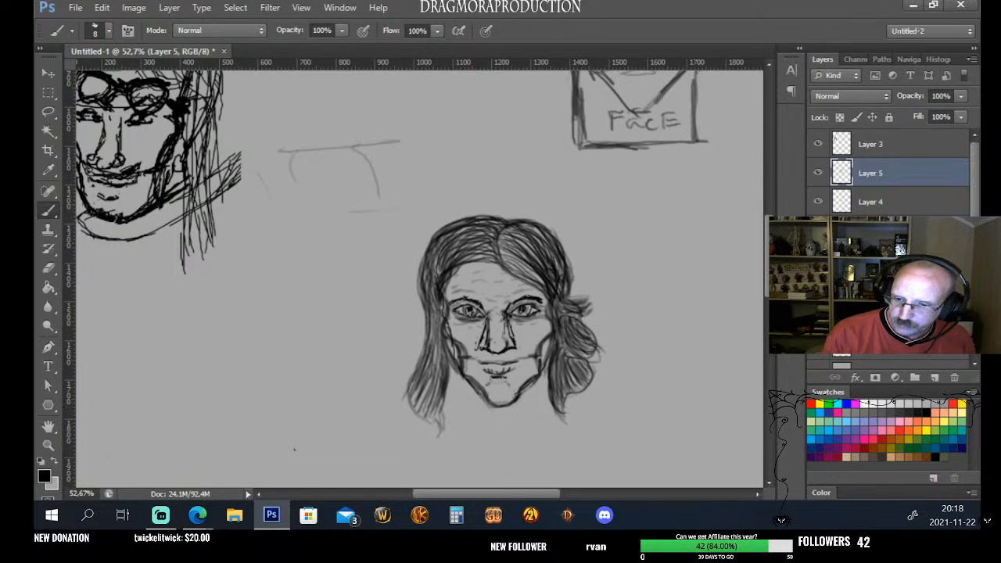
Rename the layer holding the hair drawing to Hair
{"action": "double_click", "coordinate": [879, 176]}
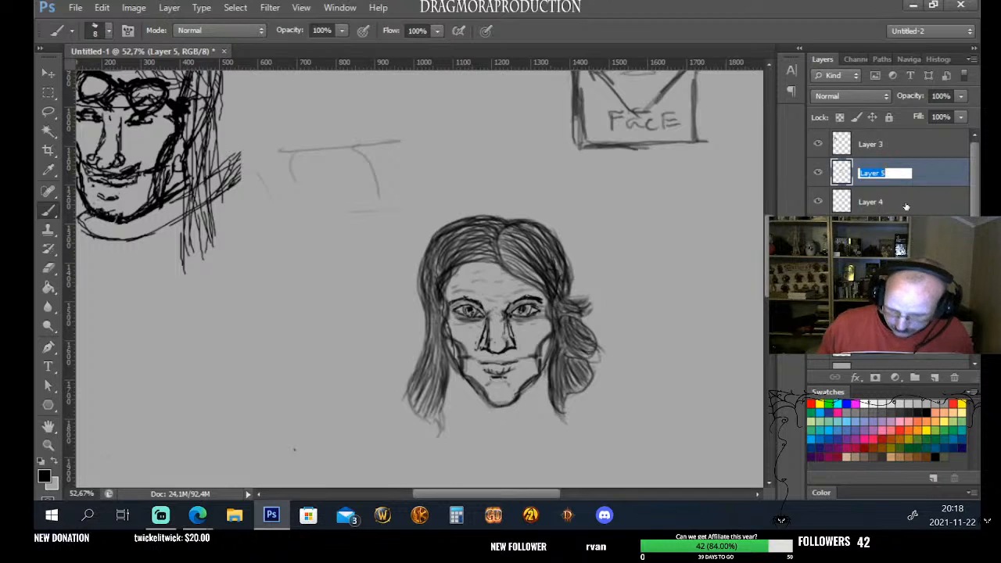
{"action": "key", "text": "BackSpace"}
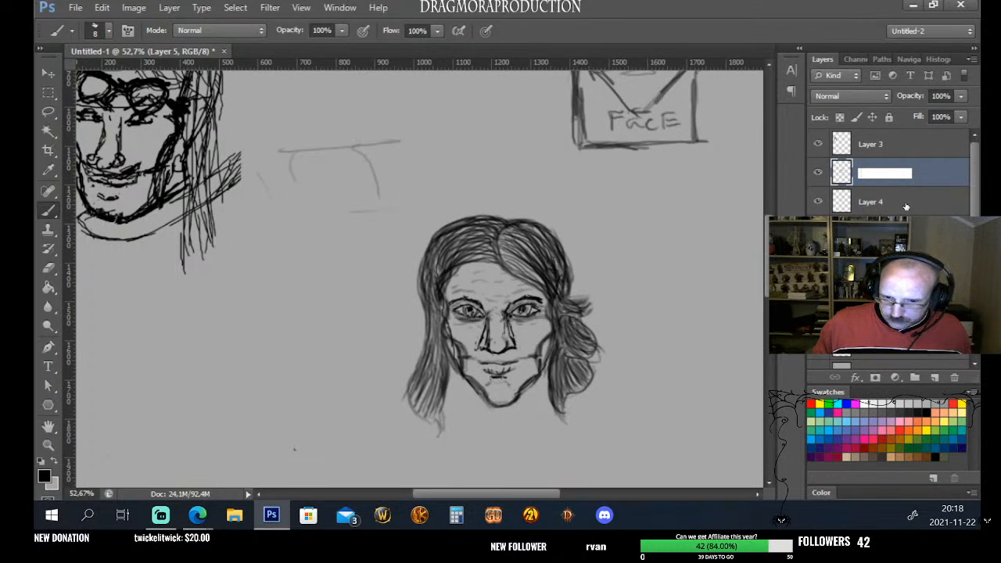
{"action": "type", "text": "H"}
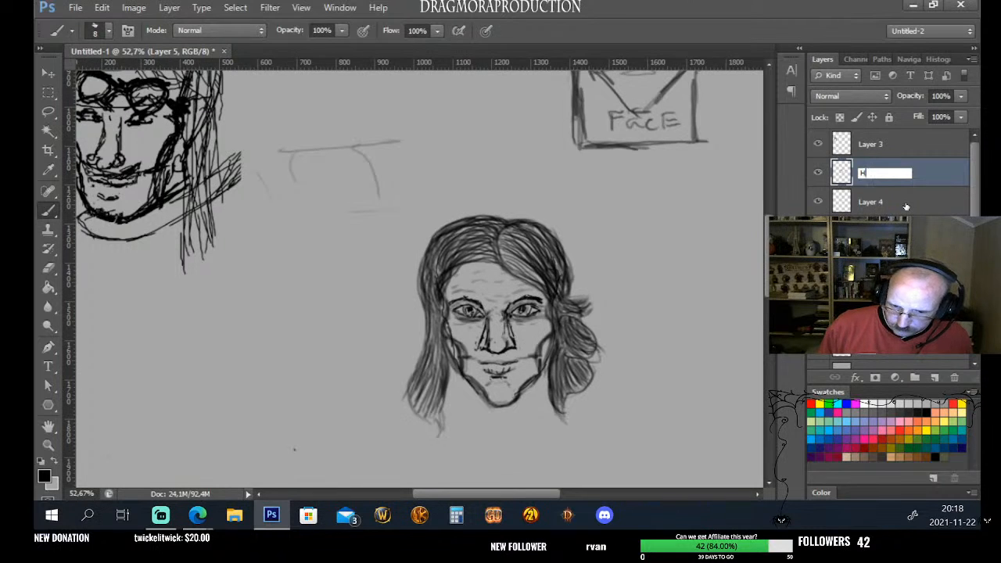
{"action": "type", "text": "air"}
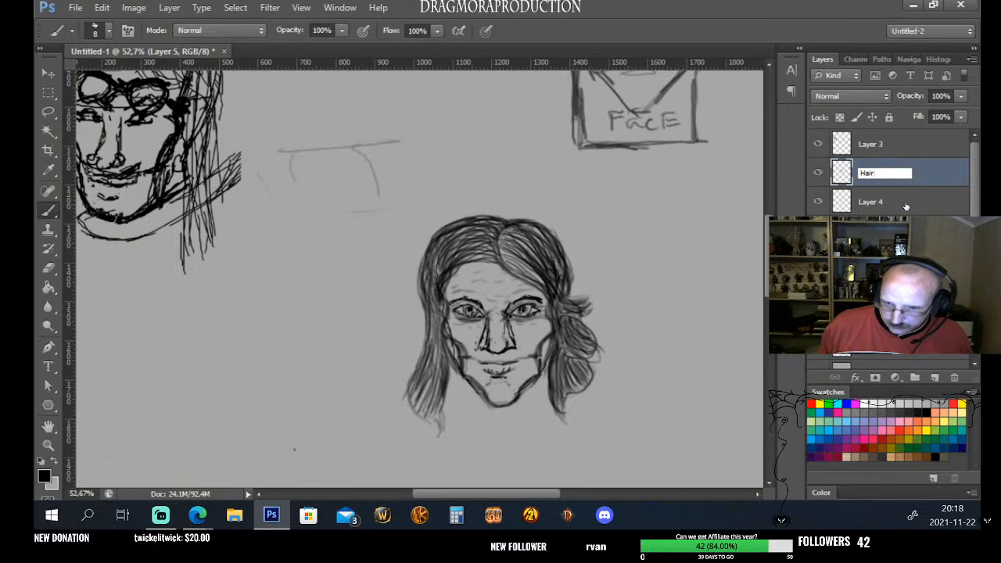
{"action": "key", "text": "Return"}
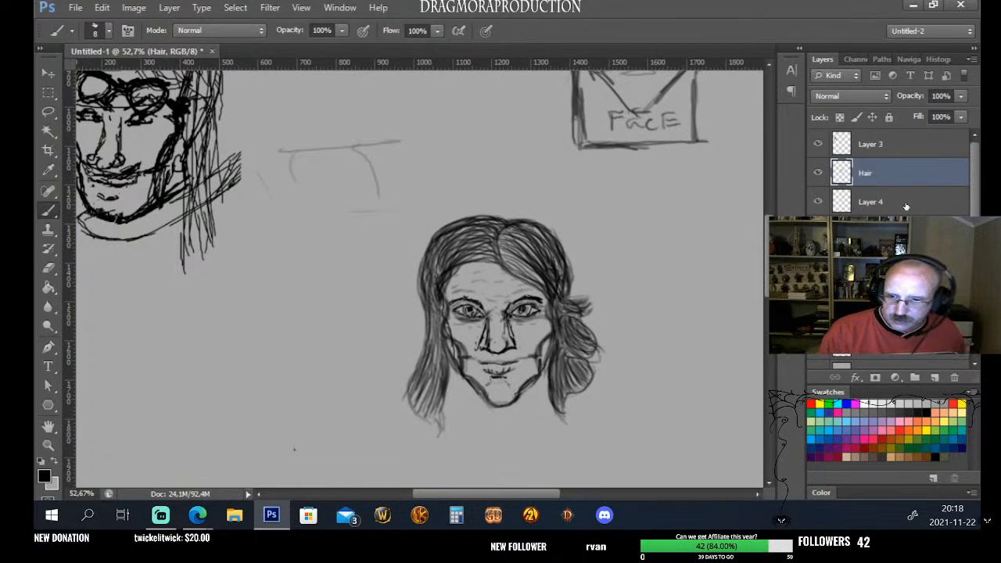
Hide and show the Hair layer repeatedly to compare the face with and without hair
{"action": "left_click", "coordinate": [818, 173]}
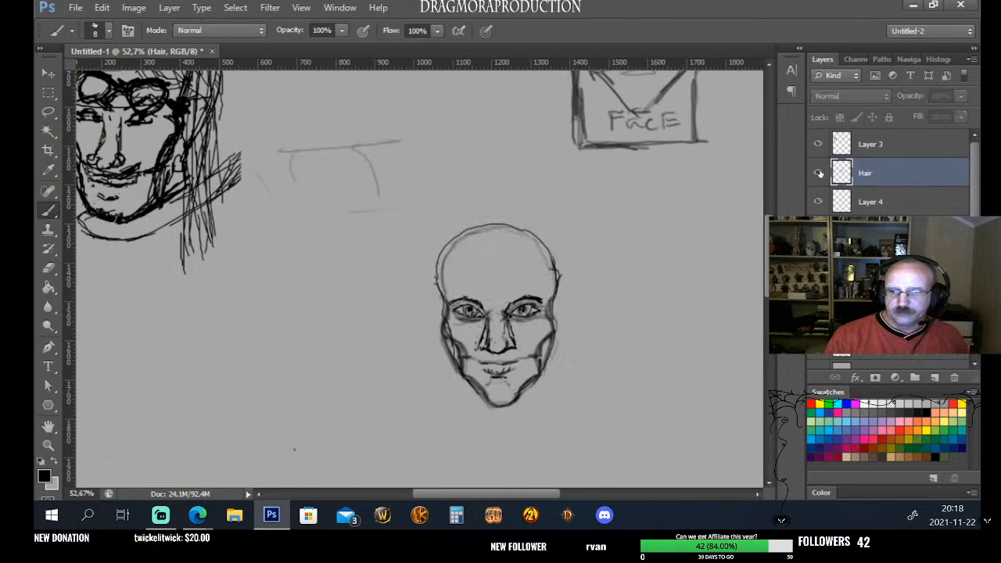
{"action": "left_click", "coordinate": [818, 173]}
{"action": "left_click", "coordinate": [818, 172]}
{"action": "left_click", "coordinate": [818, 173]}
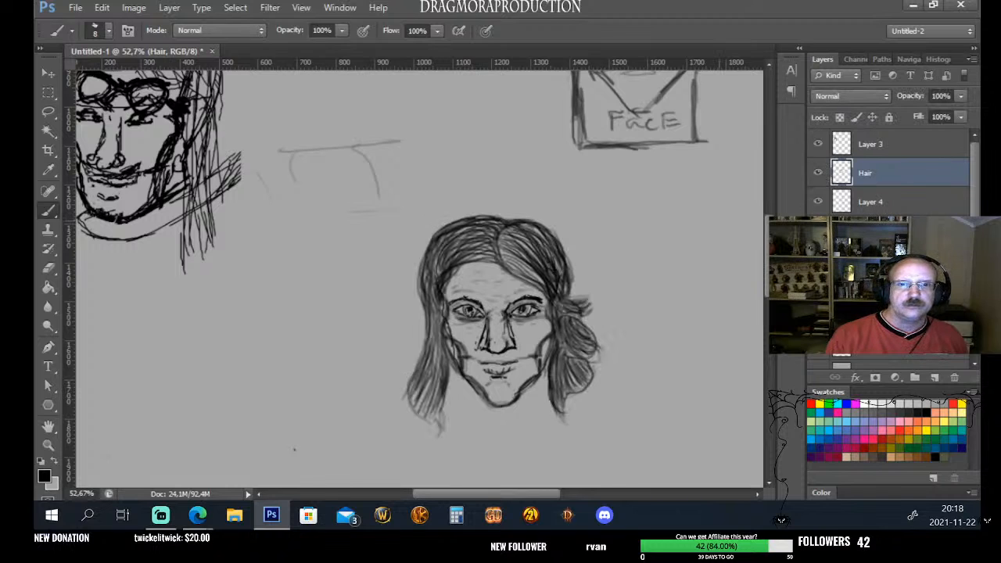
{"action": "left_click", "coordinate": [818, 173]}
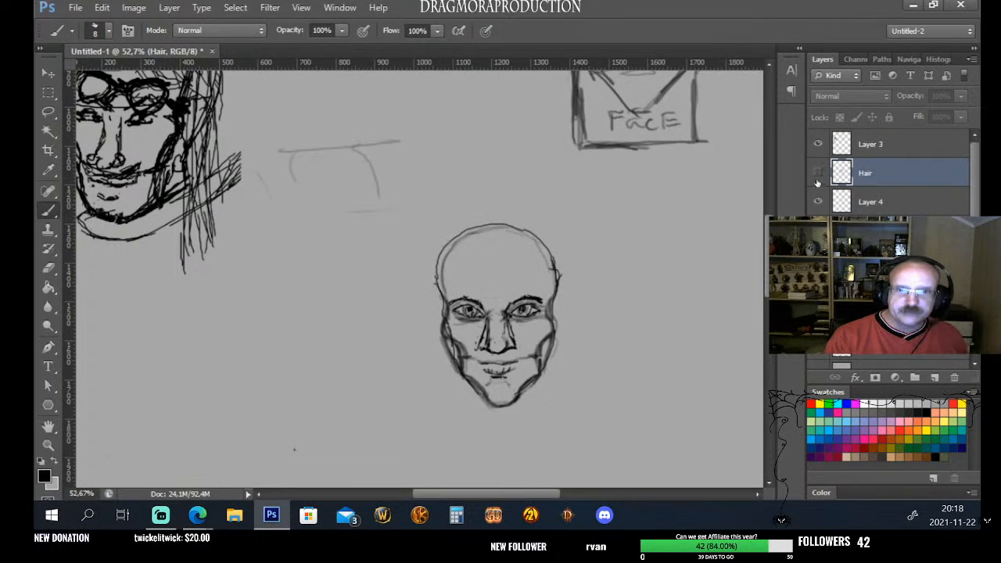
{"action": "left_click", "coordinate": [818, 173]}
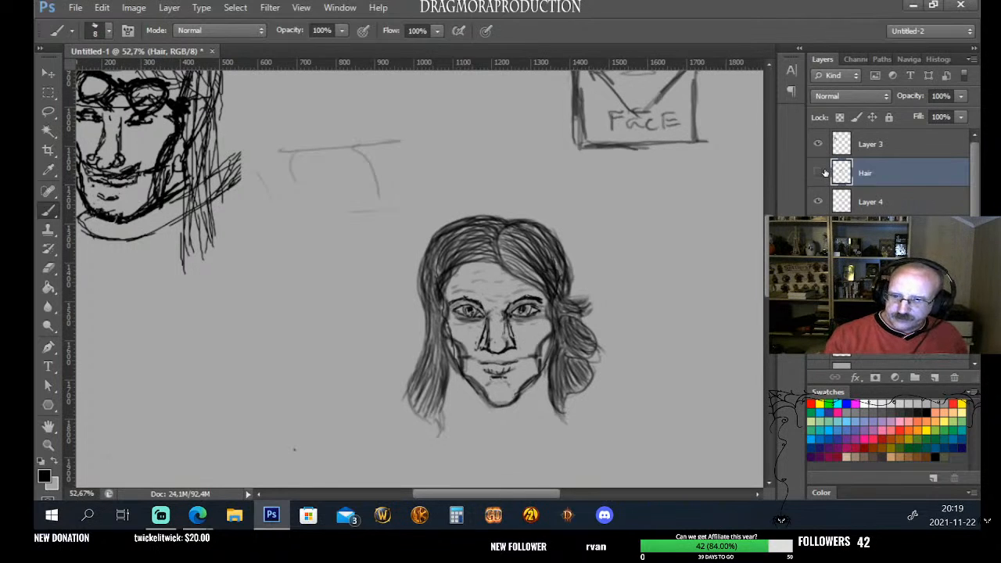
{"action": "left_click", "coordinate": [818, 172]}
{"action": "left_click", "coordinate": [818, 172]}
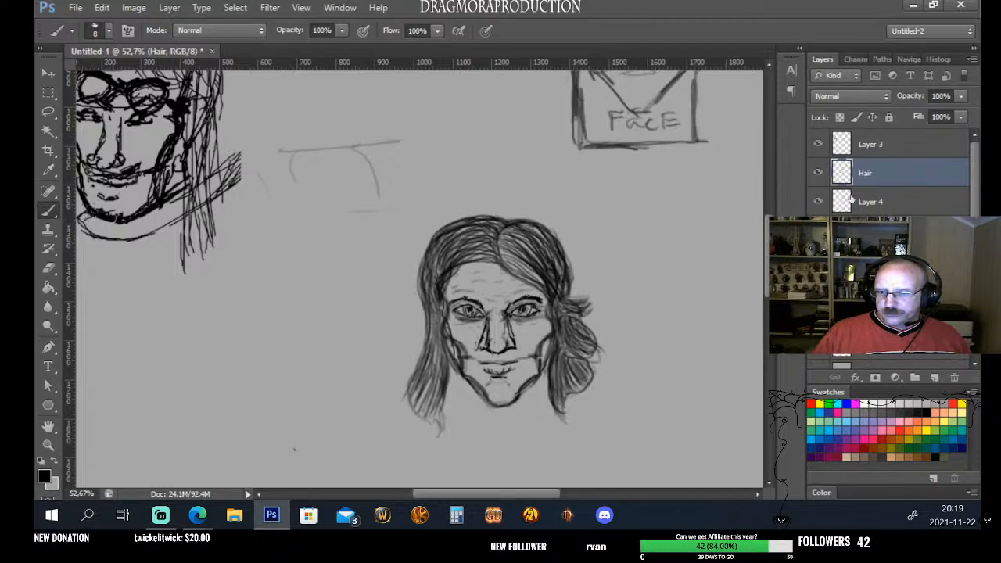
{"action": "right_click", "coordinate": [884, 184]}
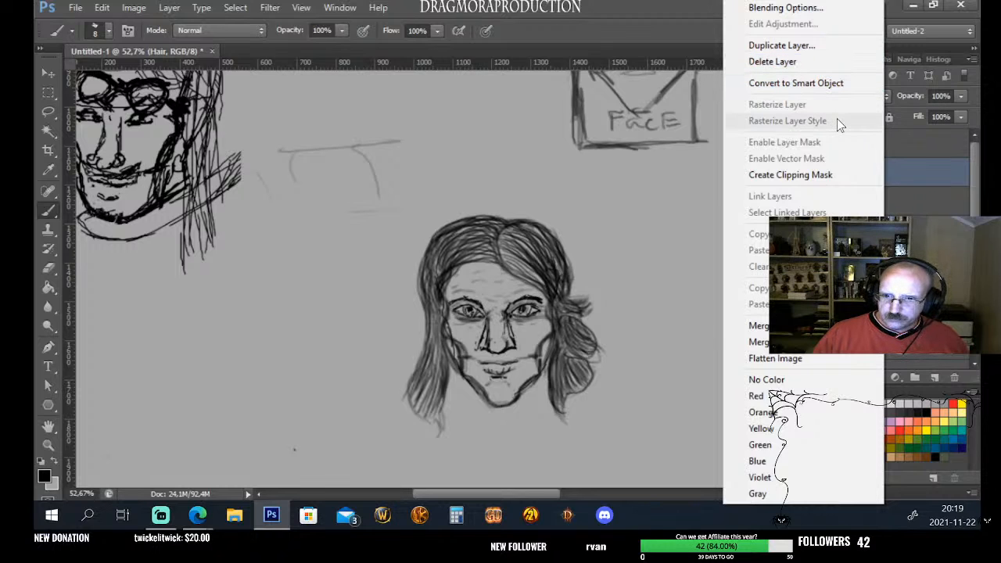
{"action": "left_click", "coordinate": [682, 10]}
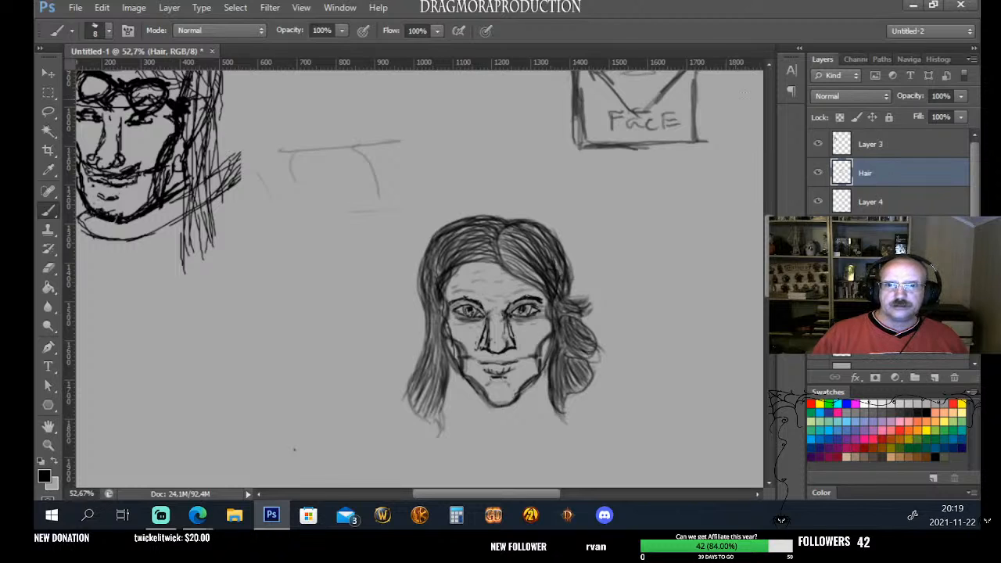
{"action": "key", "text": "alt+Tab"}
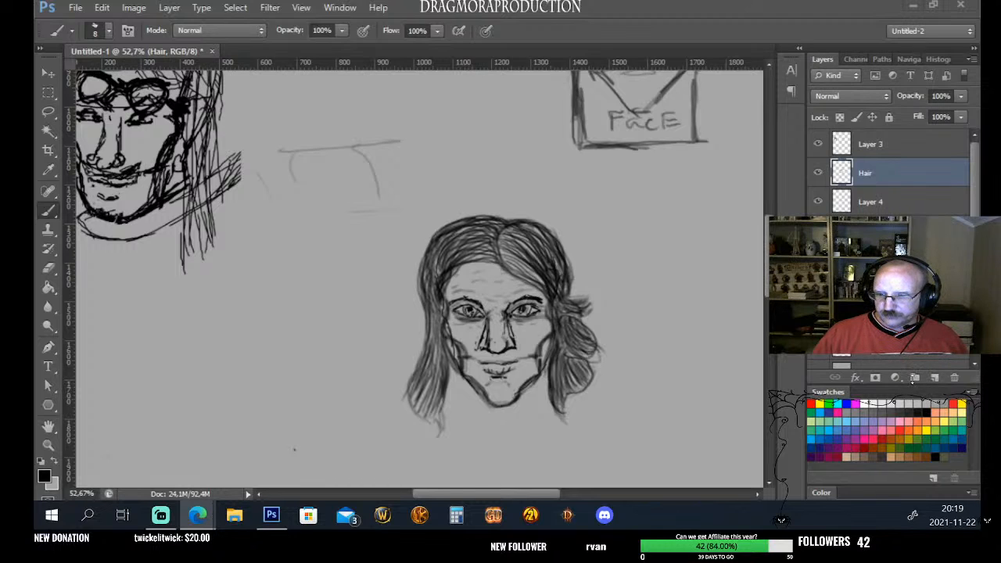
Create a layer group named Hair and move the Hair layer into it
{"action": "left_click", "coordinate": [915, 378]}
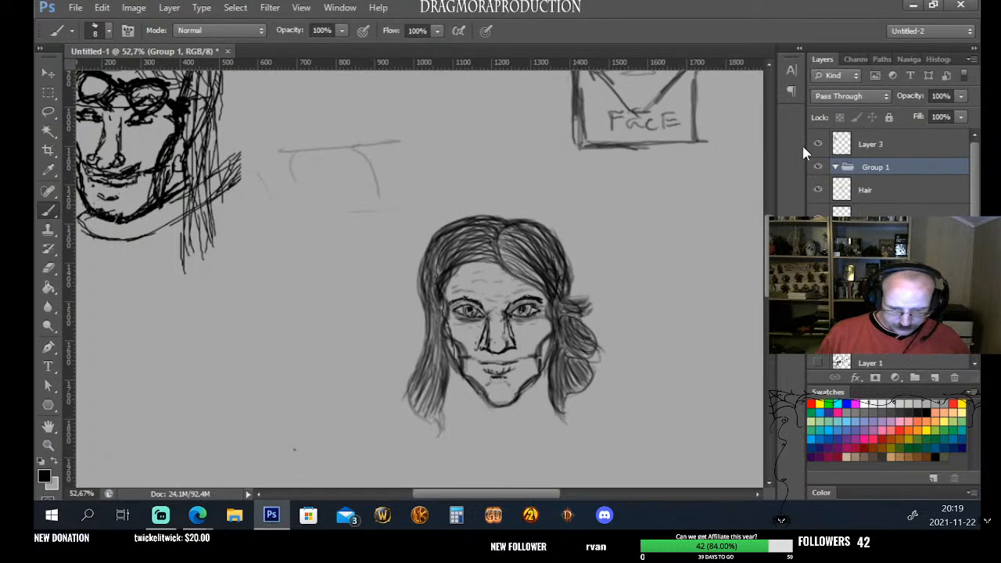
{"action": "key", "text": "h"}
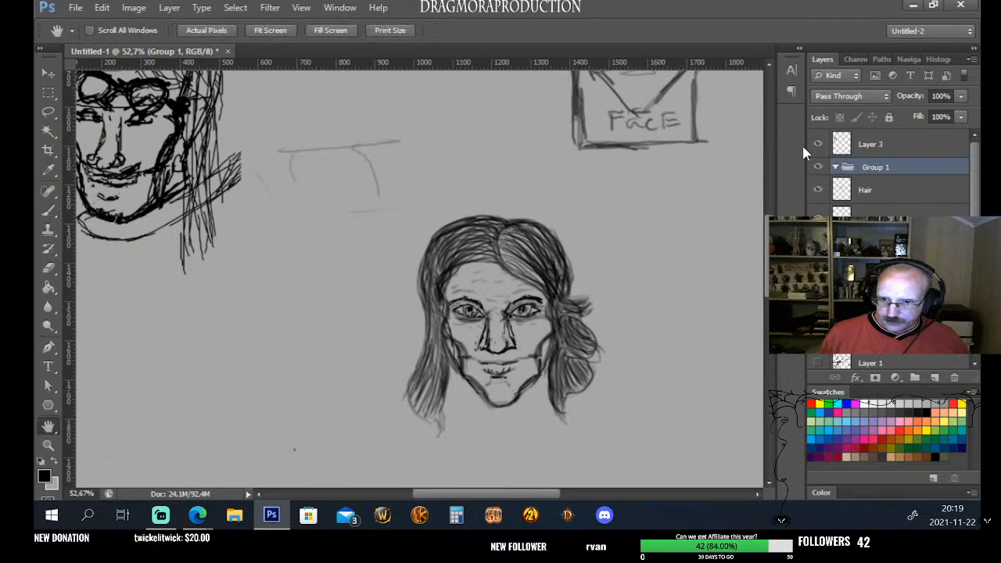
{"action": "double_click", "coordinate": [886, 168]}
{"action": "type", "text": "H"}
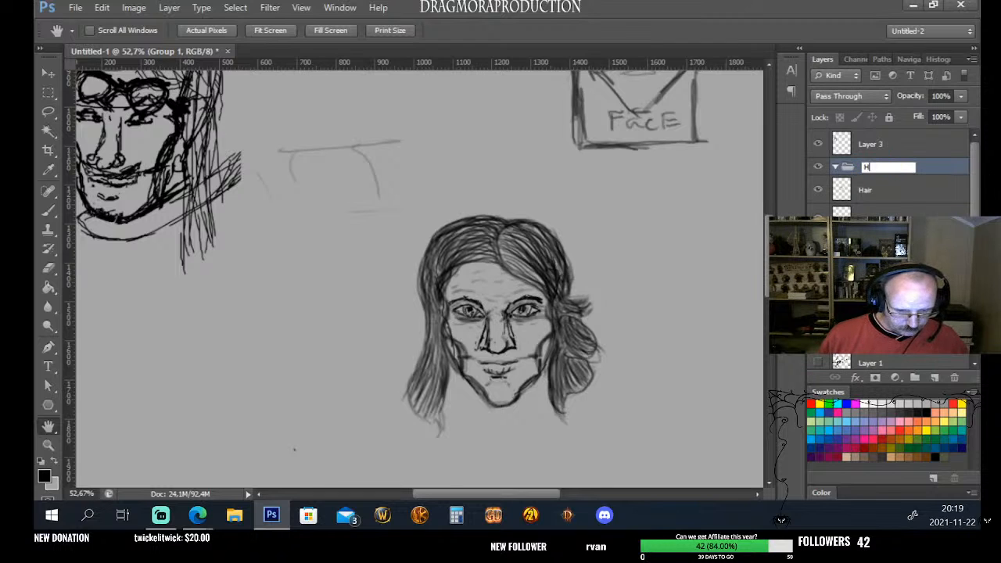
{"action": "type", "text": "air"}
{"action": "key", "text": "Return"}
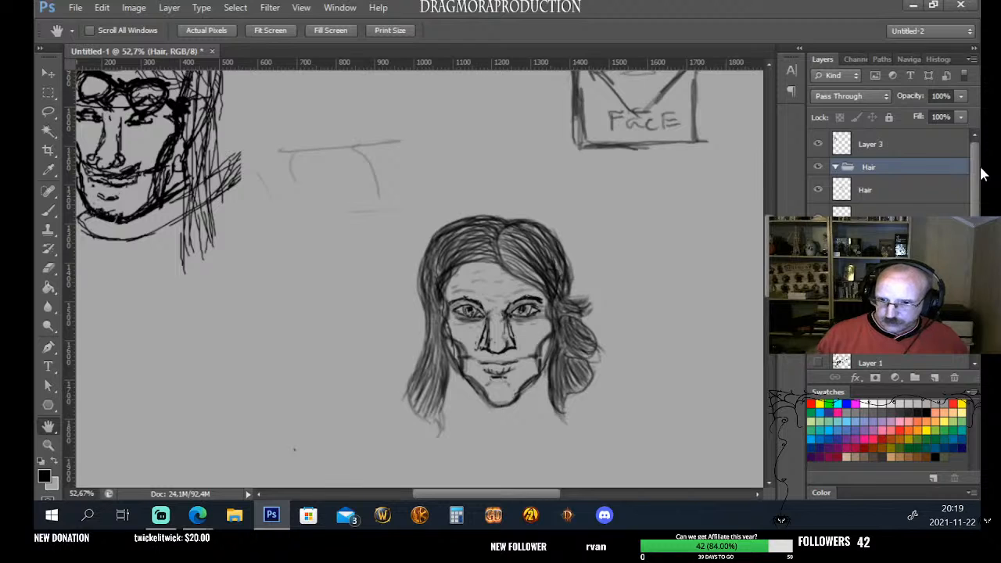
{"action": "left_click_drag", "start_coordinate": [875, 193], "coordinate": [891, 167]}
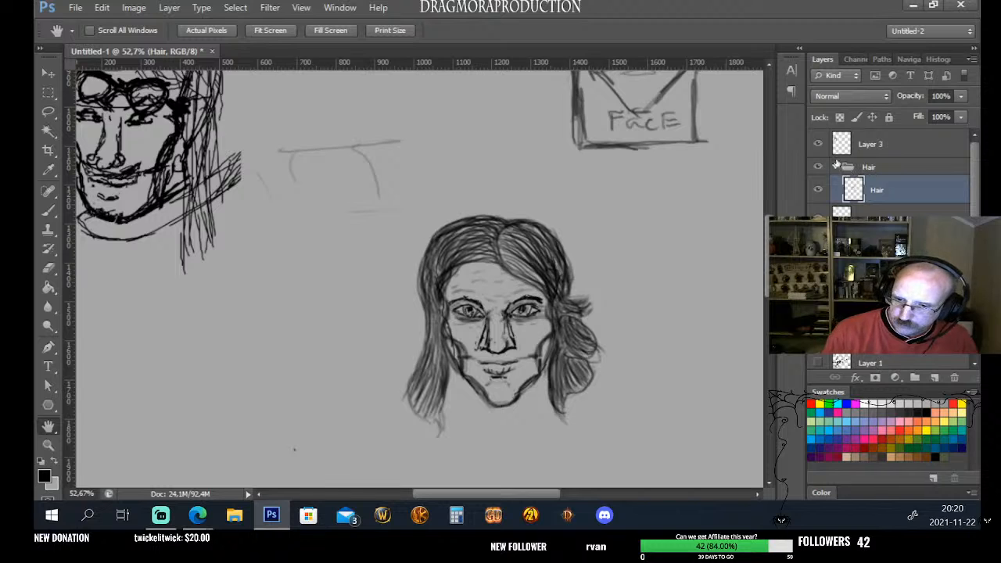
Add a new layer and place it outside the Hair group, directly above it
{"action": "left_click", "coordinate": [818, 145]}
{"action": "left_click", "coordinate": [817, 145]}
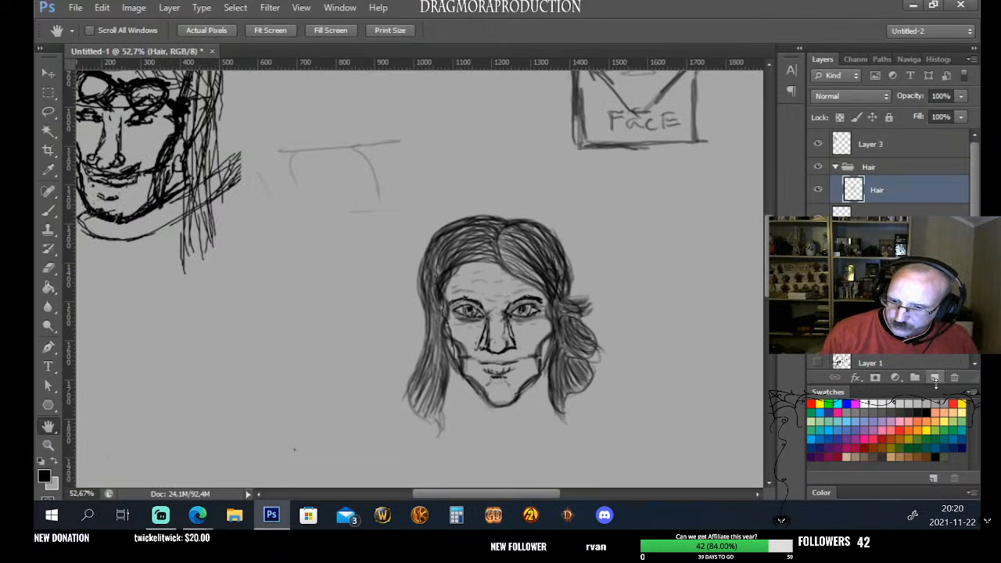
{"action": "left_click", "coordinate": [937, 381]}
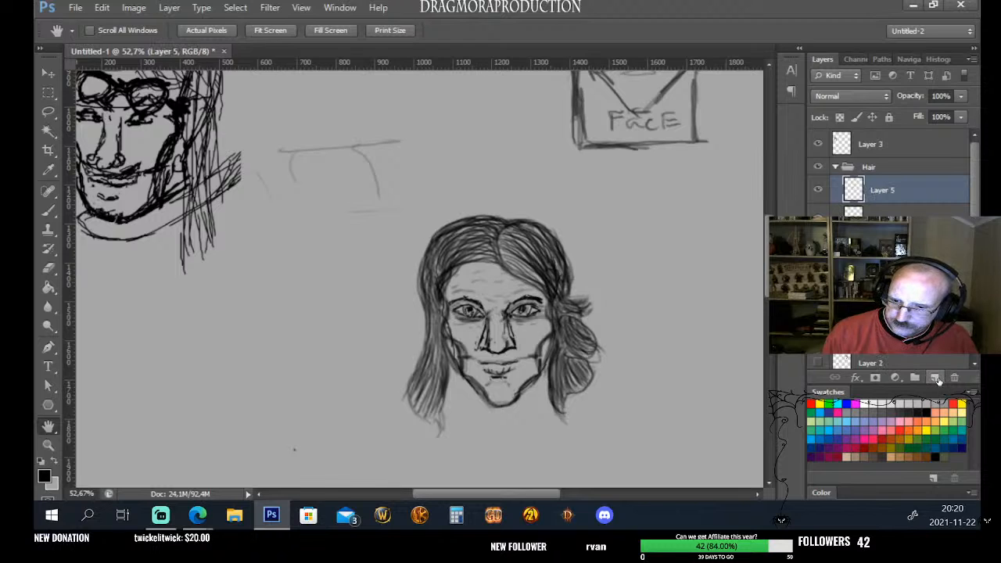
{"action": "left_click_drag", "start_coordinate": [882, 195], "coordinate": [896, 160]}
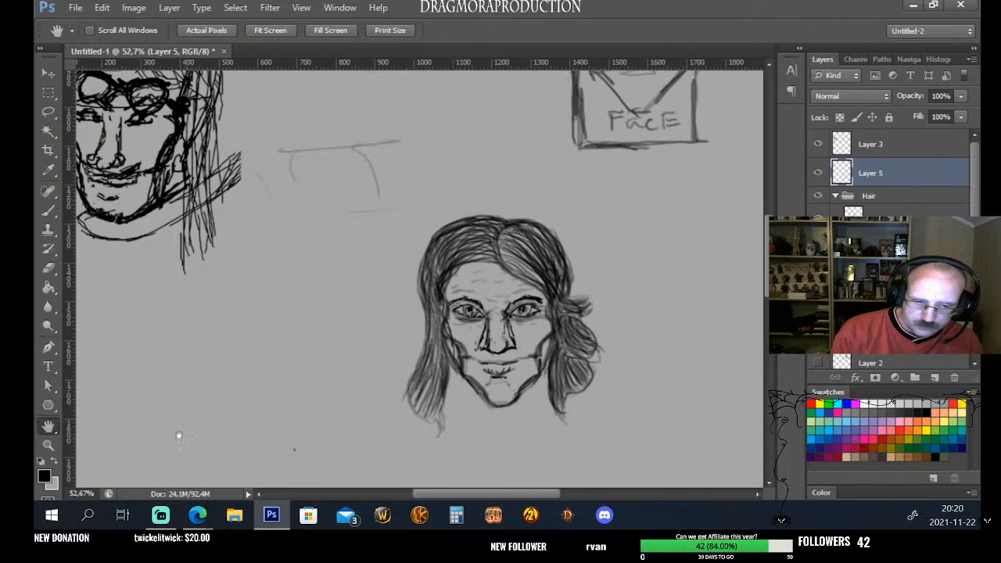
Try to brush two short neck lines down from the jaw on the new layer, one on each side of the chin
{"action": "left_click", "coordinate": [48, 445]}
{"action": "left_click_drag", "start_coordinate": [612, 364], "coordinate": [643, 383]}
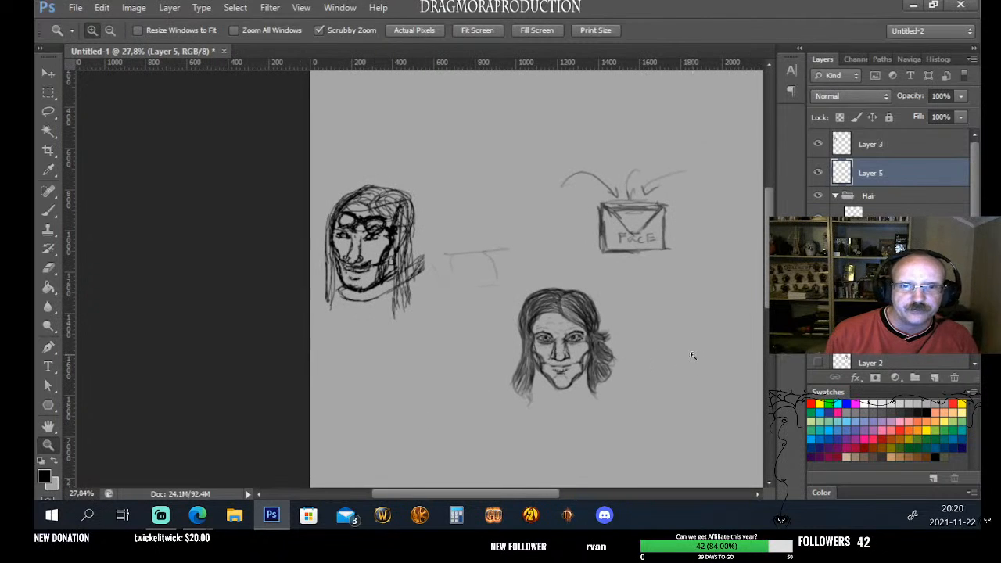
{"action": "mouse_move", "coordinate": [539, 492]}
{"action": "left_mouse_down"}
{"action": "mouse_move", "coordinate": [594, 483]}
{"action": "mouse_move", "coordinate": [576, 483]}
{"action": "left_mouse_up"}
{"action": "left_click", "coordinate": [49, 212]}
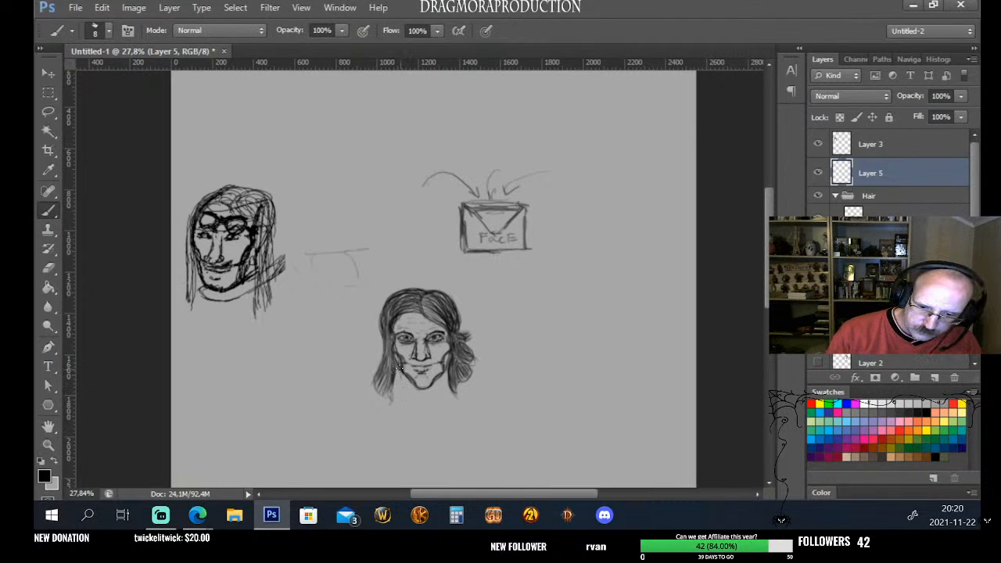
{"action": "left_click_drag", "start_coordinate": [398, 368], "coordinate": [401, 388]}
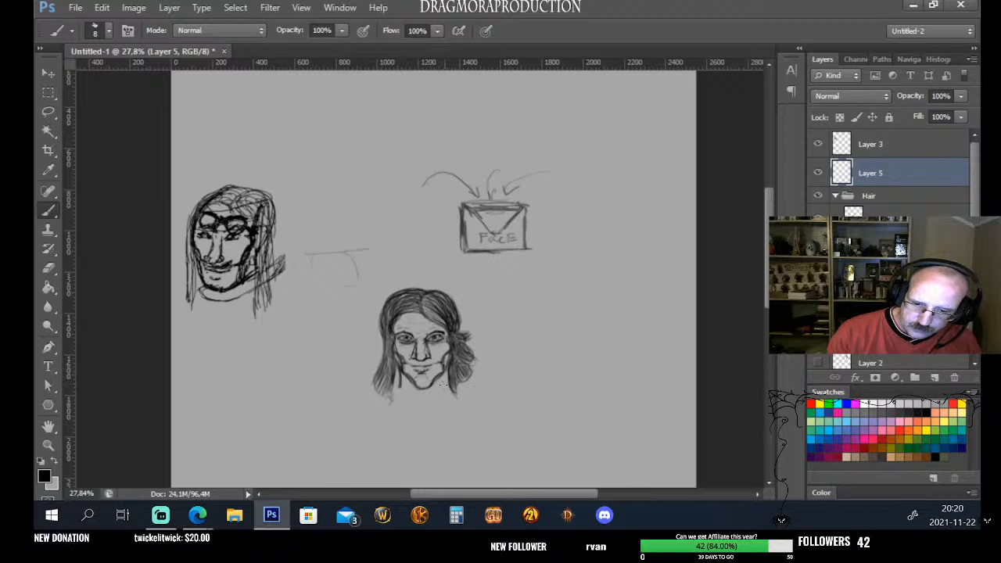
{"action": "left_click_drag", "start_coordinate": [445, 362], "coordinate": [442, 390]}
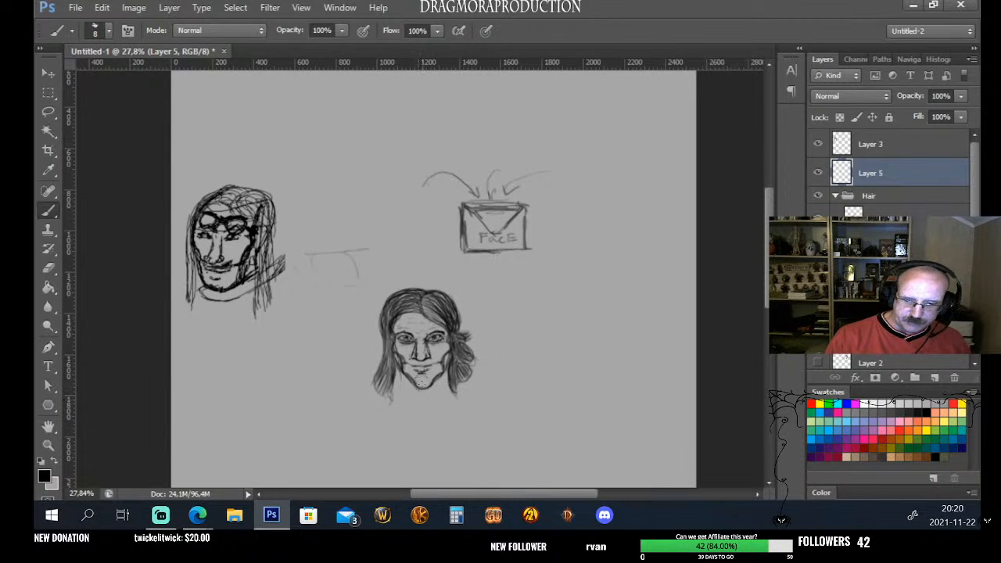
Brush dark neck outlines down from the jaw on both sides of the face, just inside the hair
{"action": "left_click", "coordinate": [48, 444]}
{"action": "left_click", "coordinate": [358, 389]}
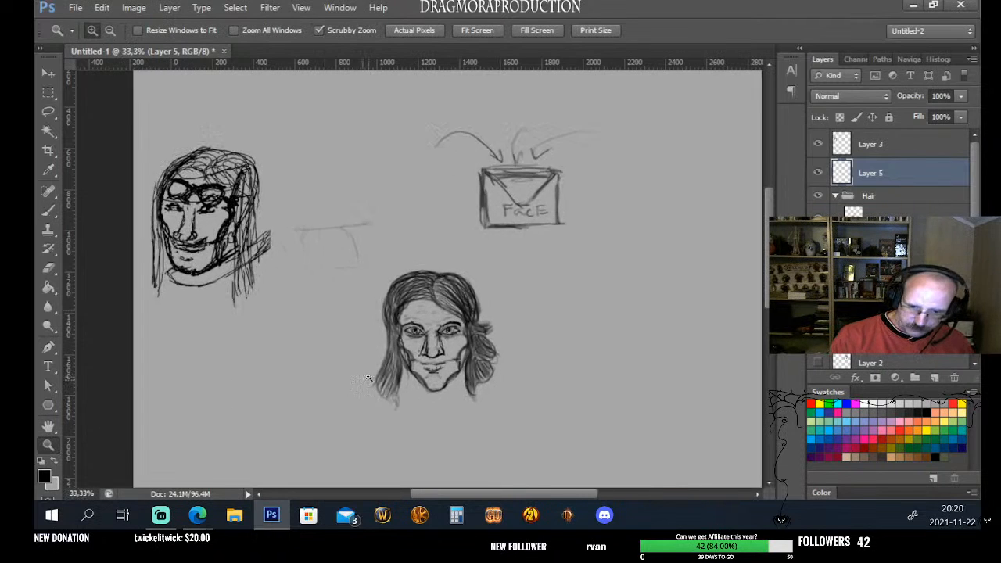
{"action": "left_click", "coordinate": [357, 389]}
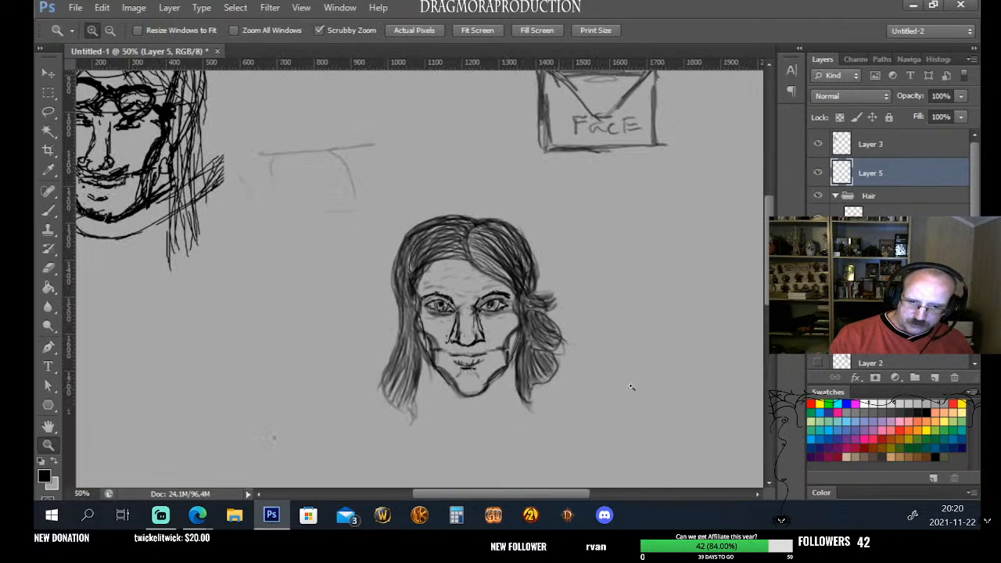
{"action": "left_click", "coordinate": [47, 209]}
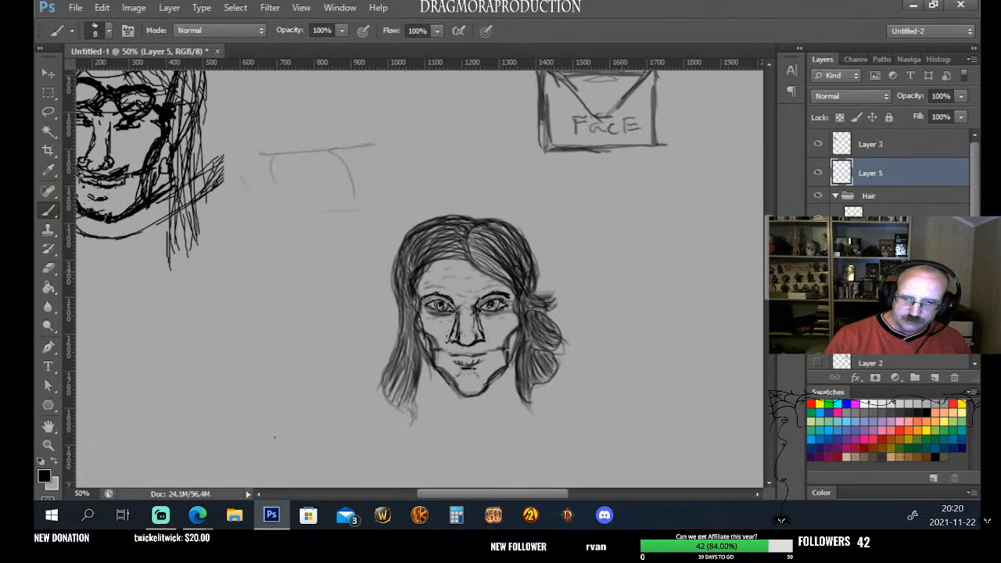
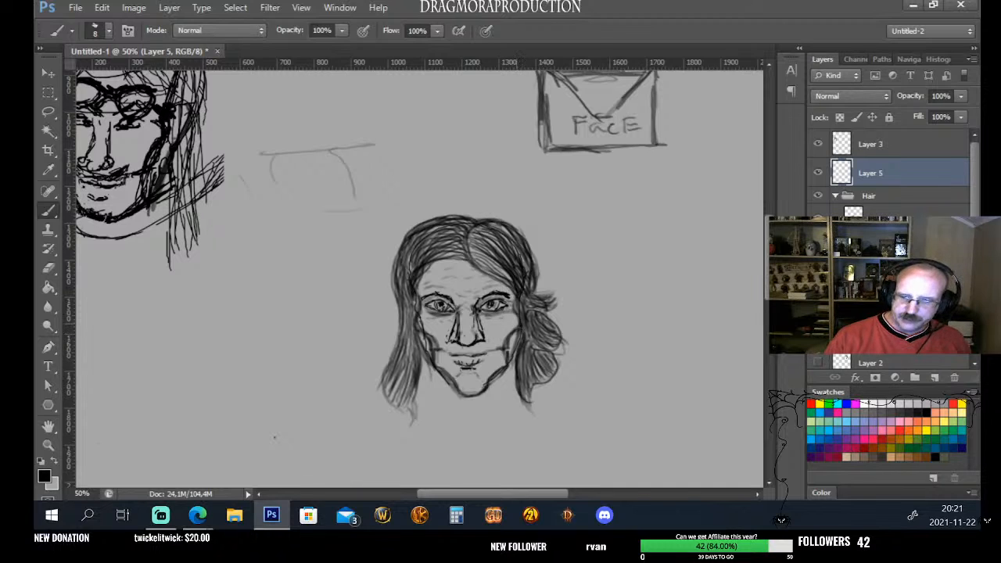
{"action": "mouse_move", "coordinate": [520, 331]}
{"action": "left_mouse_down"}
{"action": "mouse_move", "coordinate": [512, 389]}
{"action": "mouse_move", "coordinate": [518, 320]}
{"action": "mouse_move", "coordinate": [507, 369]}
{"action": "mouse_move", "coordinate": [514, 410]}
{"action": "mouse_move", "coordinate": [520, 331]}
{"action": "mouse_move", "coordinate": [517, 410]}
{"action": "left_mouse_up"}
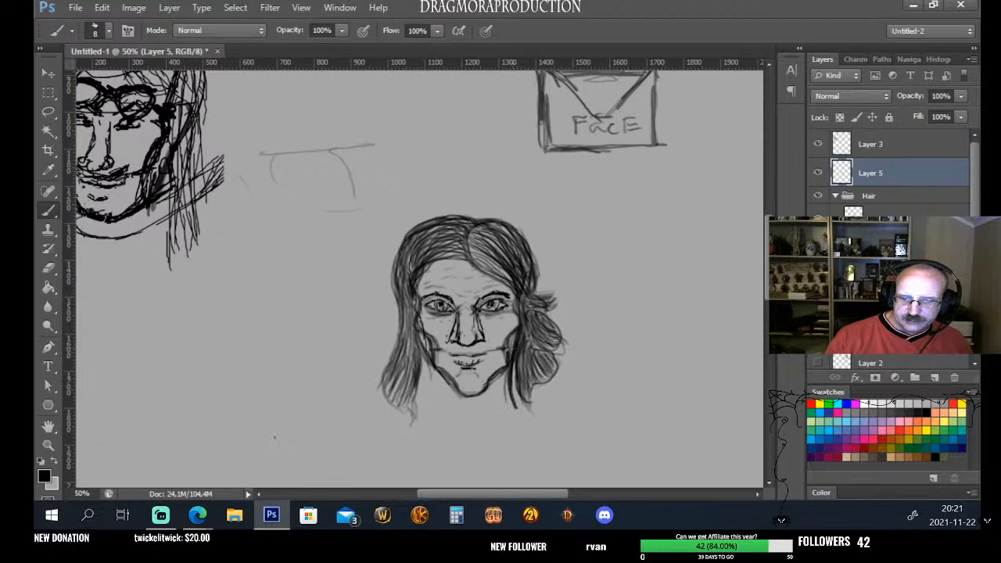
{"action": "left_click_drag", "start_coordinate": [510, 373], "coordinate": [520, 416]}
{"action": "mouse_move", "coordinate": [420, 330]}
{"action": "left_mouse_down"}
{"action": "mouse_move", "coordinate": [423, 342]}
{"action": "mouse_move", "coordinate": [420, 321]}
{"action": "mouse_move", "coordinate": [427, 410]}
{"action": "left_mouse_up"}
{"action": "left_click_drag", "start_coordinate": [427, 332], "coordinate": [431, 402]}
{"action": "left_click_drag", "start_coordinate": [431, 360], "coordinate": [420, 413]}
{"action": "left_click_drag", "start_coordinate": [430, 377], "coordinate": [421, 411]}
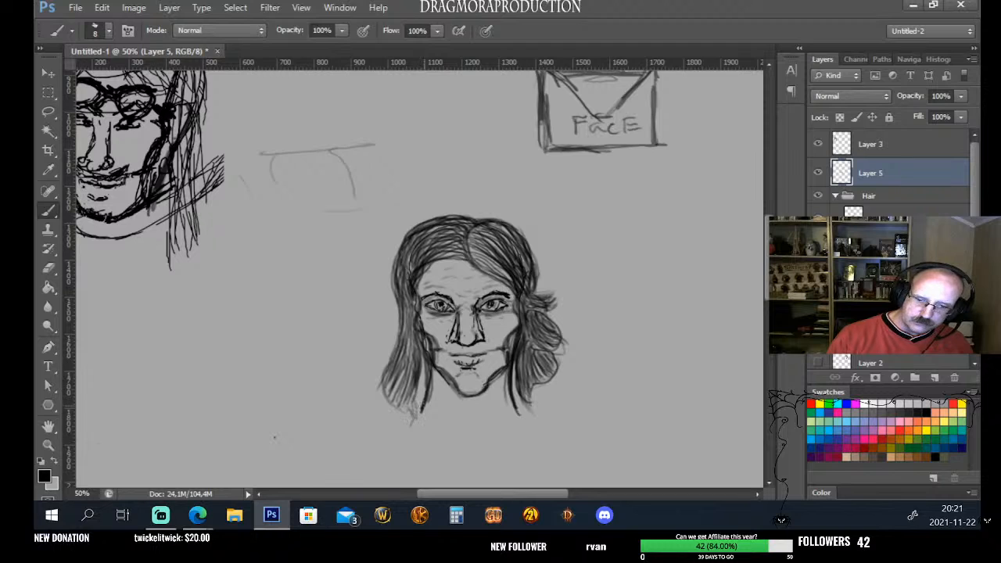
{"action": "left_click_drag", "start_coordinate": [428, 374], "coordinate": [422, 402]}
{"action": "left_click_drag", "start_coordinate": [516, 364], "coordinate": [520, 407]}
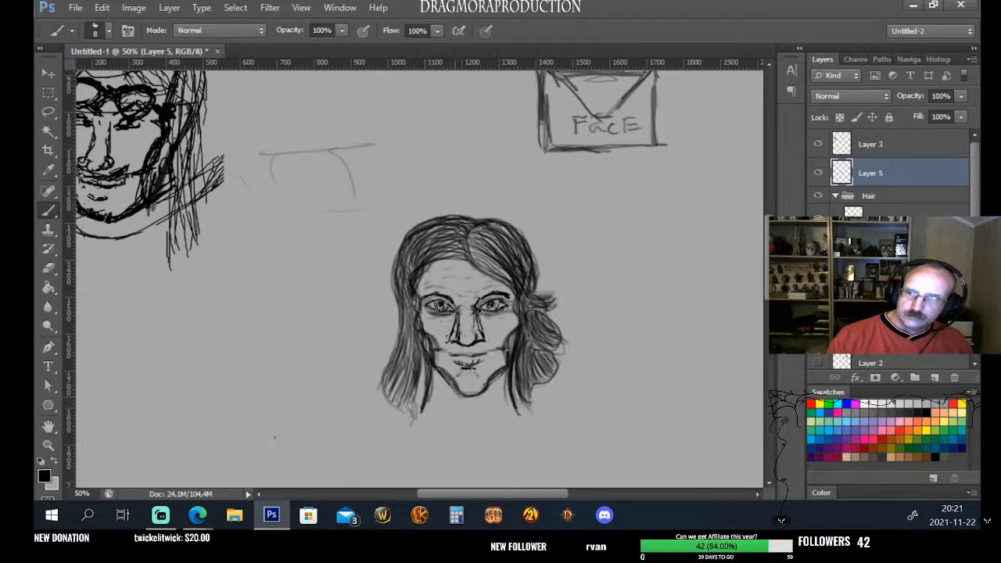
Brush light throat lines that converge below the chin from both sides of the jaw
{"action": "left_click_drag", "start_coordinate": [446, 385], "coordinate": [460, 417]}
{"action": "left_click_drag", "start_coordinate": [453, 390], "coordinate": [460, 413]}
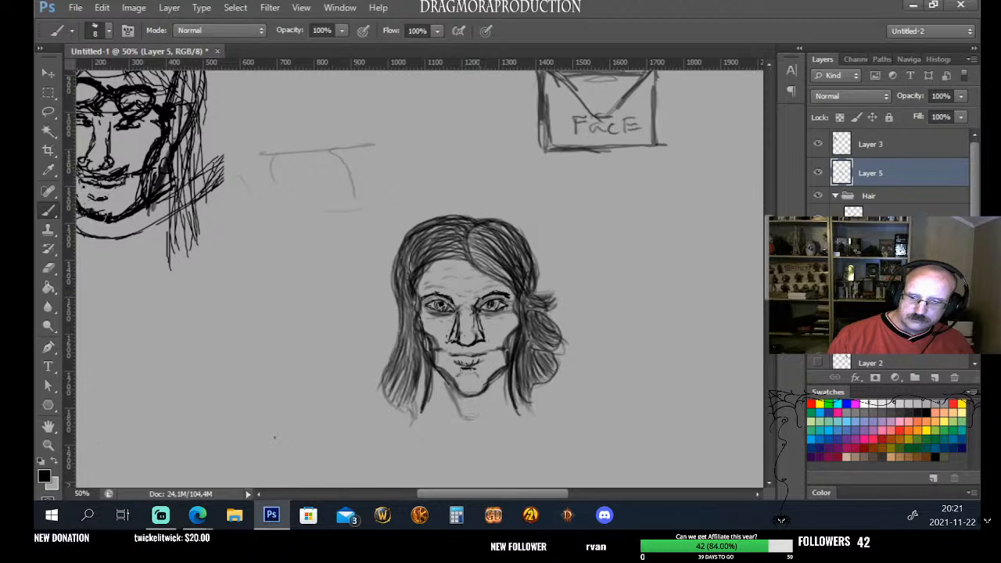
{"action": "left_click_drag", "start_coordinate": [495, 385], "coordinate": [476, 417]}
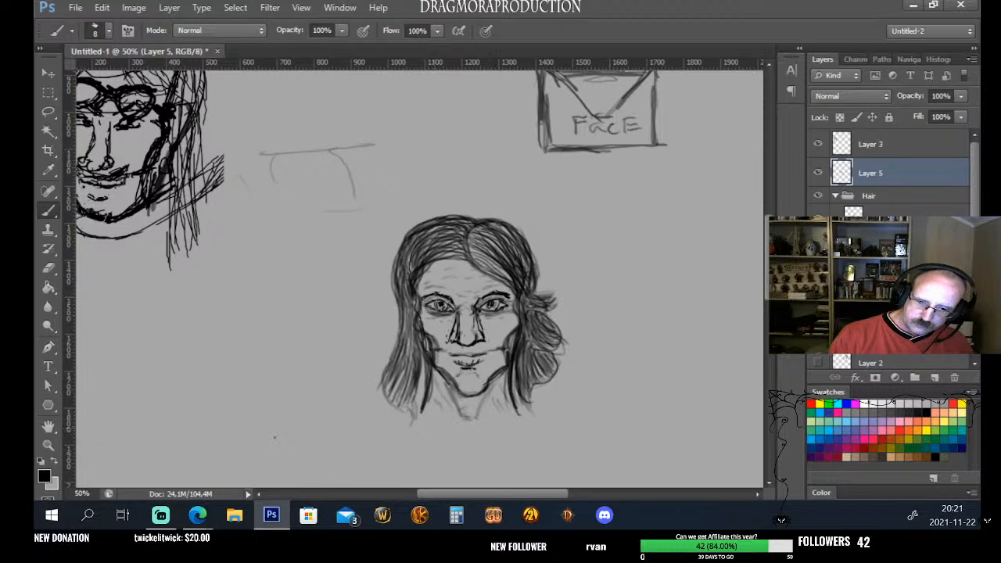
Brush shoulder lines outward from the base of the neck on both sides, passing beneath the hair ends
{"action": "mouse_move", "coordinate": [441, 396]}
{"action": "left_mouse_down"}
{"action": "mouse_move", "coordinate": [400, 432]}
{"action": "mouse_move", "coordinate": [413, 417]}
{"action": "left_mouse_up"}
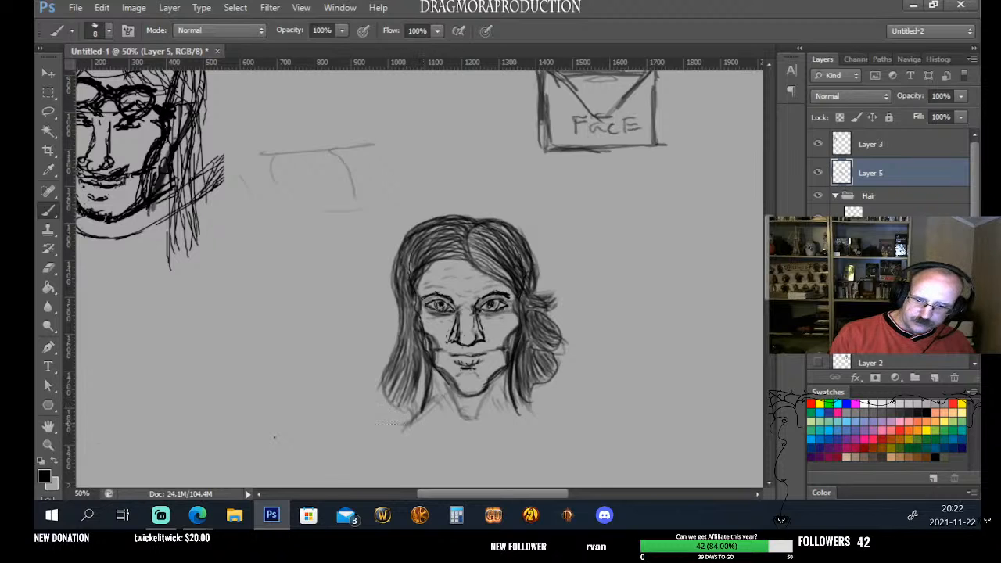
{"action": "left_click_drag", "start_coordinate": [422, 402], "coordinate": [384, 424]}
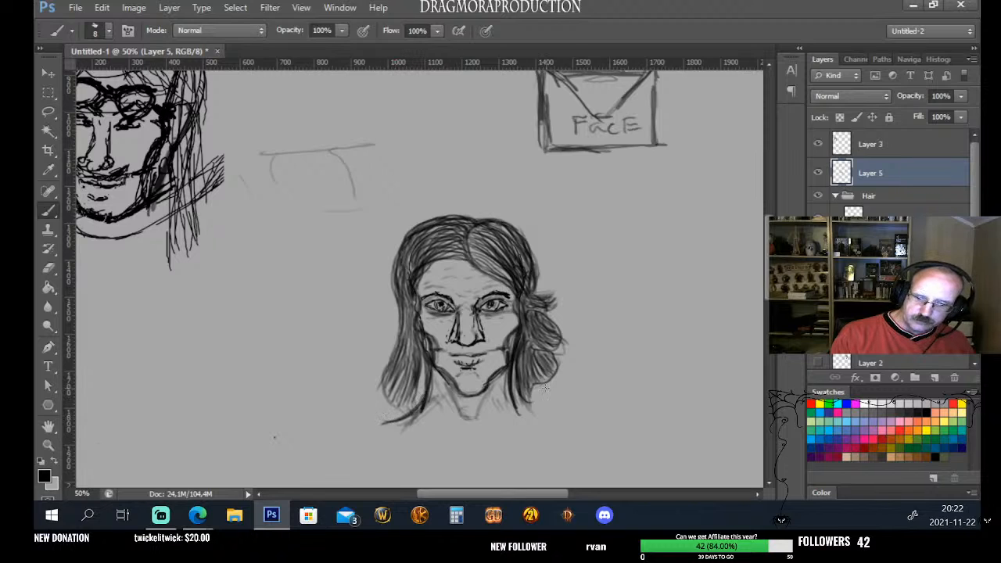
{"action": "left_click_drag", "start_coordinate": [516, 377], "coordinate": [511, 401]}
{"action": "mouse_move", "coordinate": [535, 397]}
{"action": "left_mouse_down"}
{"action": "mouse_move", "coordinate": [520, 407]}
{"action": "mouse_move", "coordinate": [563, 406]}
{"action": "left_mouse_up"}
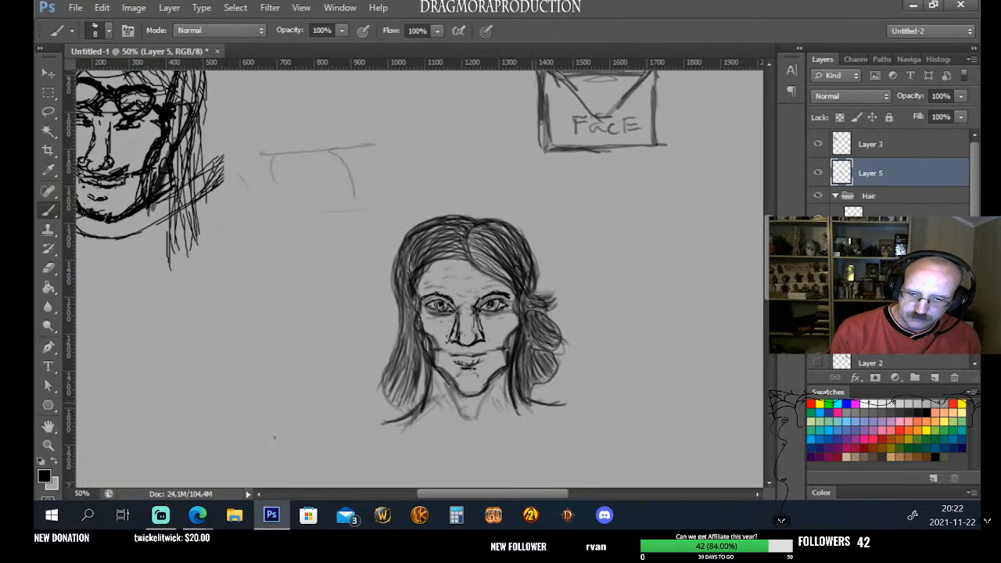
{"action": "left_click_drag", "start_coordinate": [532, 404], "coordinate": [624, 401]}
{"action": "left_click_drag", "start_coordinate": [421, 406], "coordinate": [353, 412]}
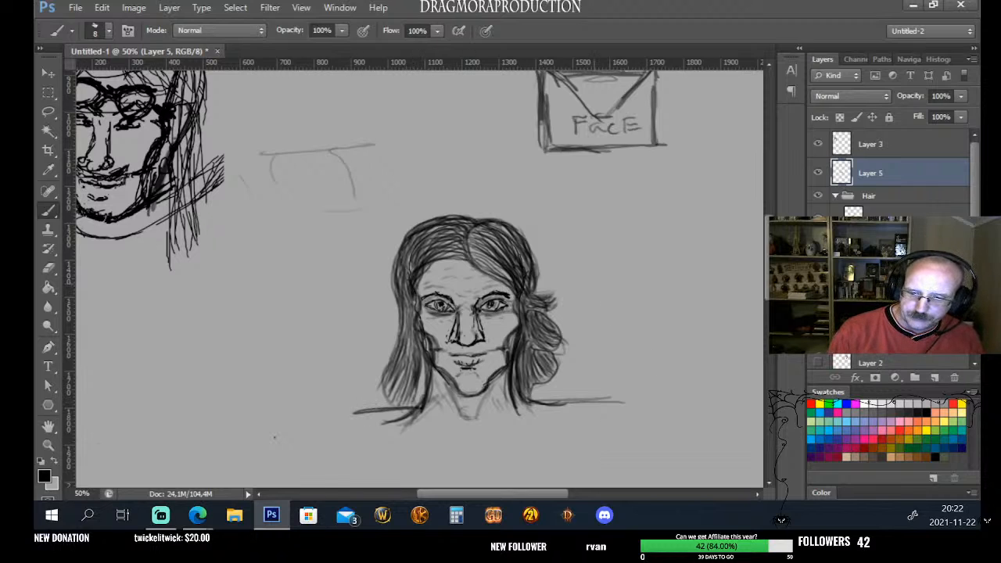
{"action": "left_click_drag", "start_coordinate": [628, 255], "coordinate": [710, 323]}
{"action": "left_click_drag", "start_coordinate": [666, 281], "coordinate": [694, 313]}
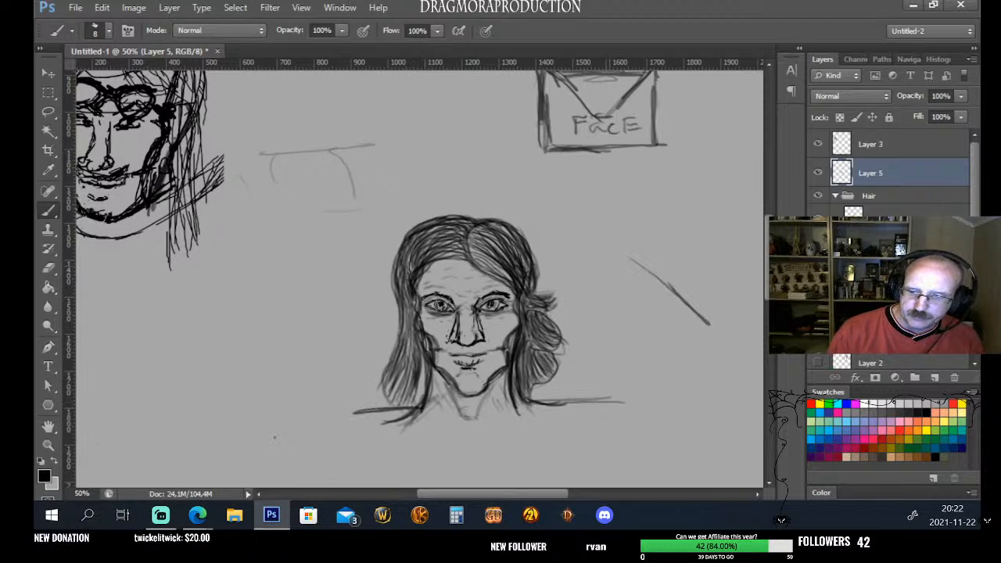
{"action": "left_click_drag", "start_coordinate": [623, 264], "coordinate": [579, 302]}
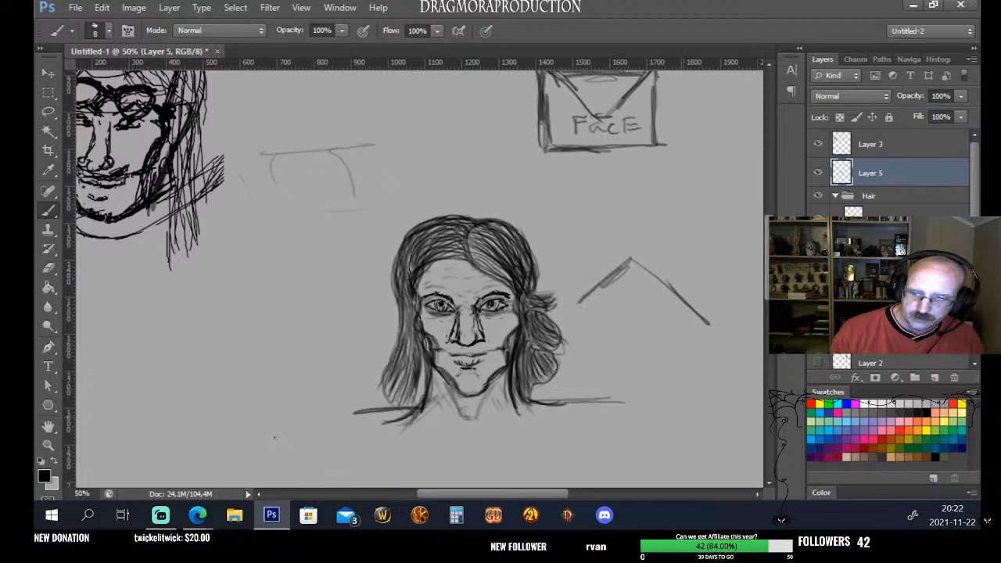
{"action": "key", "text": "ctrl+alt+z"}
{"action": "key", "text": "ctrl+alt+z"}
{"action": "key", "text": "ctrl+alt+z"}
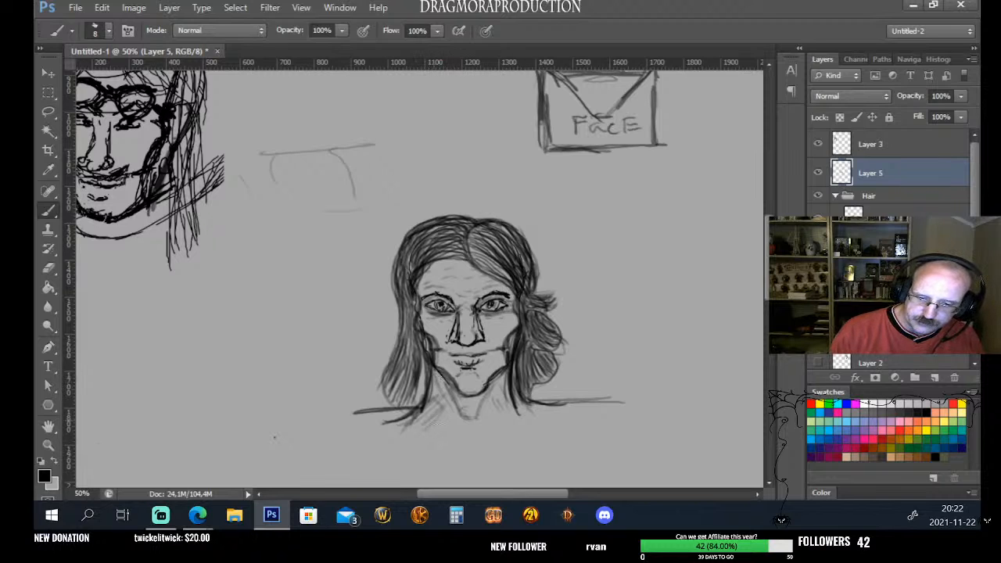
Brush collarbone lines slanting inward from both shoulders towards the throat and darken them where they meet the shoulder lines
{"action": "left_click_drag", "start_coordinate": [427, 405], "coordinate": [446, 423]}
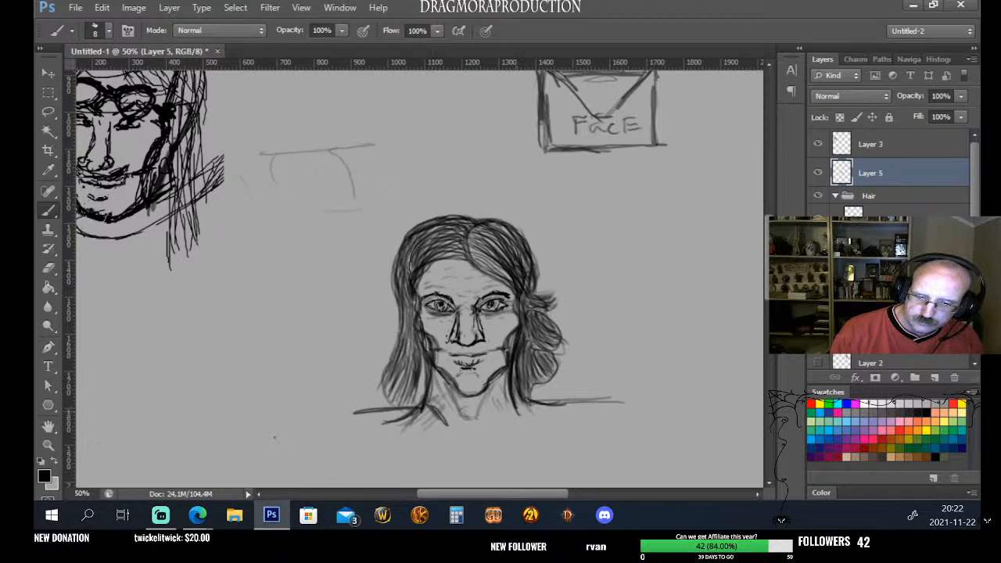
{"action": "mouse_move", "coordinate": [528, 404]}
{"action": "left_mouse_down"}
{"action": "mouse_move", "coordinate": [497, 427]}
{"action": "mouse_move", "coordinate": [444, 425]}
{"action": "mouse_move", "coordinate": [495, 426]}
{"action": "left_mouse_up"}
{"action": "left_click_drag", "start_coordinate": [503, 417], "coordinate": [491, 428]}
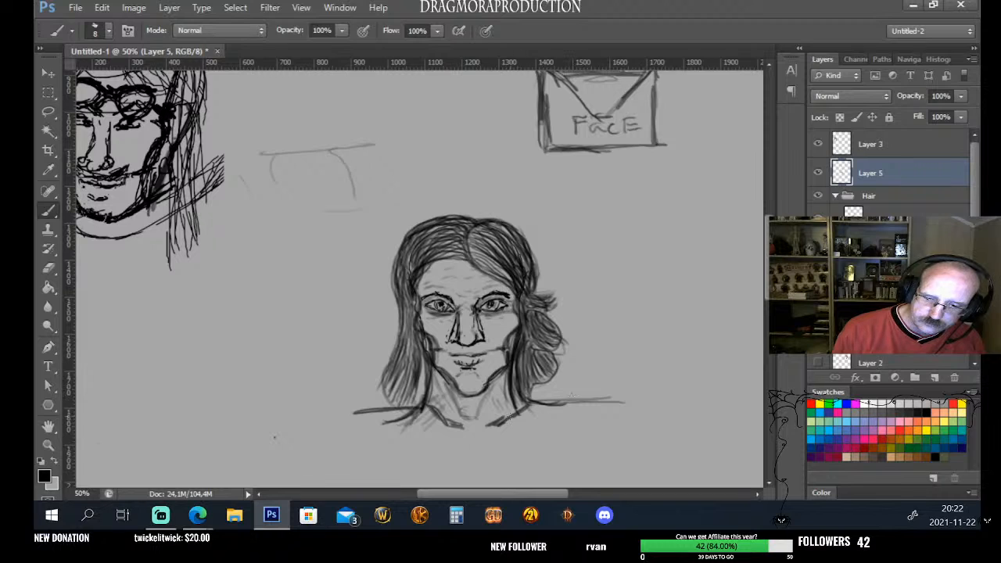
{"action": "left_click_drag", "start_coordinate": [548, 402], "coordinate": [511, 420]}
{"action": "left_click_drag", "start_coordinate": [535, 407], "coordinate": [515, 420]}
{"action": "left_click_drag", "start_coordinate": [560, 403], "coordinate": [548, 408]}
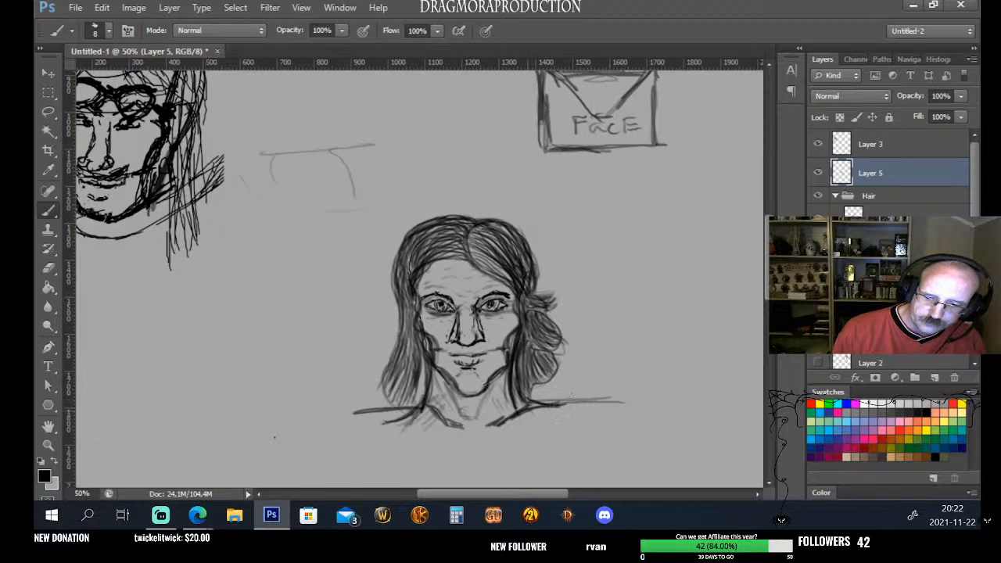
{"action": "mouse_move", "coordinate": [394, 407]}
{"action": "left_mouse_down"}
{"action": "mouse_move", "coordinate": [377, 414]}
{"action": "mouse_move", "coordinate": [414, 417]}
{"action": "left_mouse_up"}
{"action": "mouse_move", "coordinate": [428, 407]}
{"action": "left_mouse_down"}
{"action": "mouse_move", "coordinate": [400, 416]}
{"action": "mouse_move", "coordinate": [415, 420]}
{"action": "left_mouse_up"}
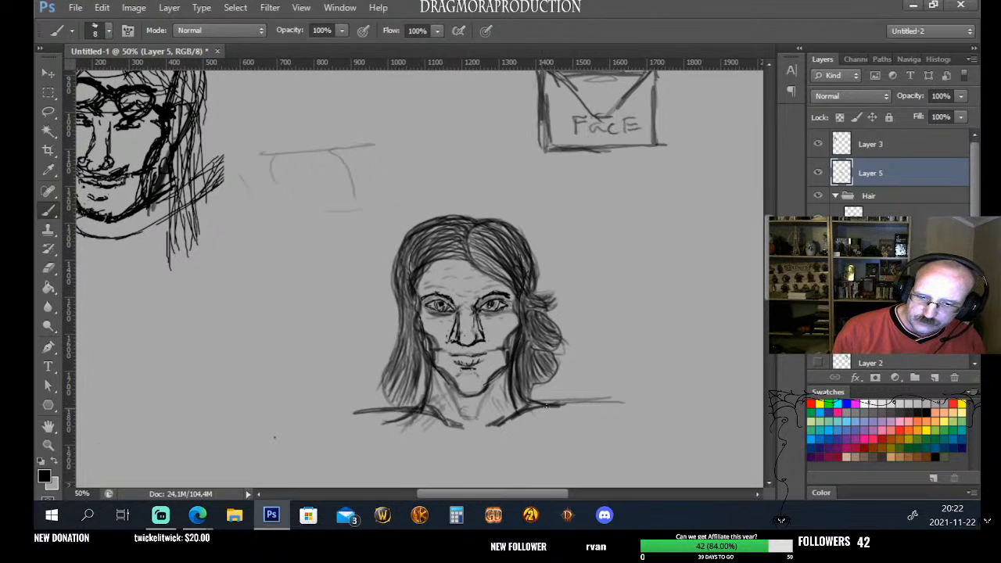
{"action": "mouse_move", "coordinate": [557, 410]}
{"action": "left_mouse_down"}
{"action": "mouse_move", "coordinate": [496, 427]}
{"action": "mouse_move", "coordinate": [506, 421]}
{"action": "left_mouse_up"}
{"action": "left_click_drag", "start_coordinate": [568, 408], "coordinate": [503, 424]}
Sketch a rounded, pointed shoulder piece at the outer end of the shoulder line on the curly-hair side
{"action": "mouse_move", "coordinate": [588, 400]}
{"action": "left_mouse_down"}
{"action": "mouse_move", "coordinate": [558, 408]}
{"action": "mouse_move", "coordinate": [602, 418]}
{"action": "left_mouse_up"}
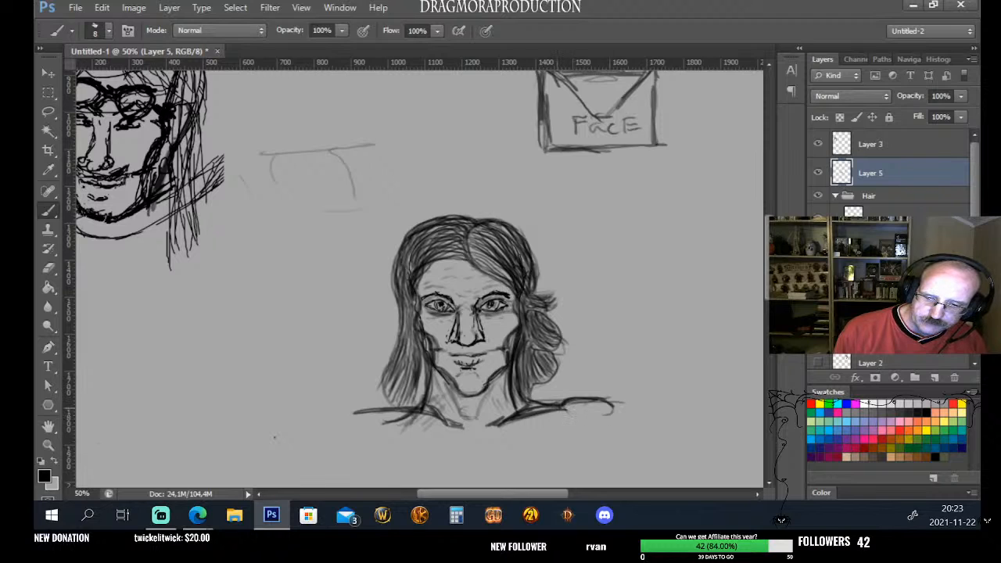
{"action": "left_click_drag", "start_coordinate": [601, 398], "coordinate": [569, 403]}
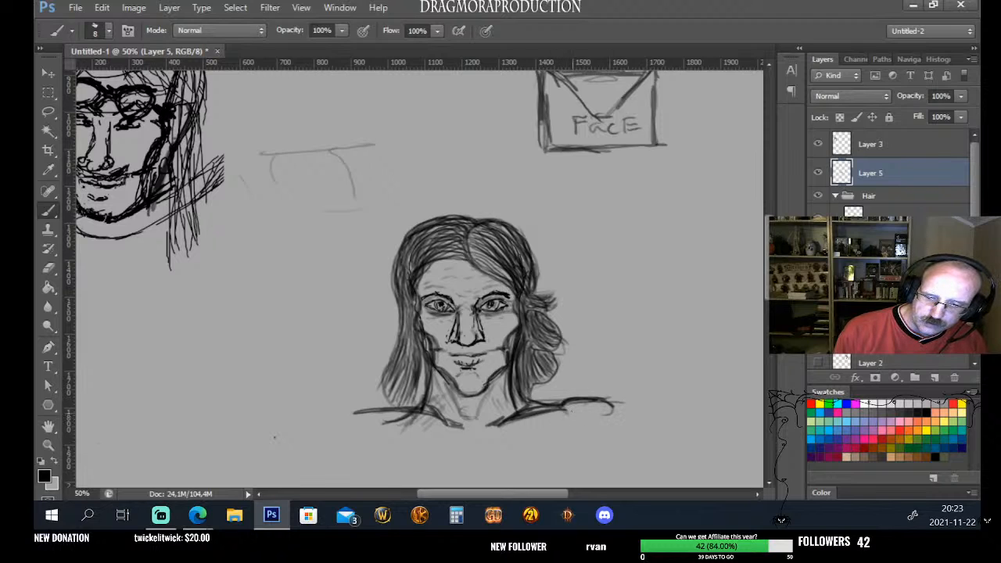
{"action": "left_click_drag", "start_coordinate": [565, 414], "coordinate": [630, 428]}
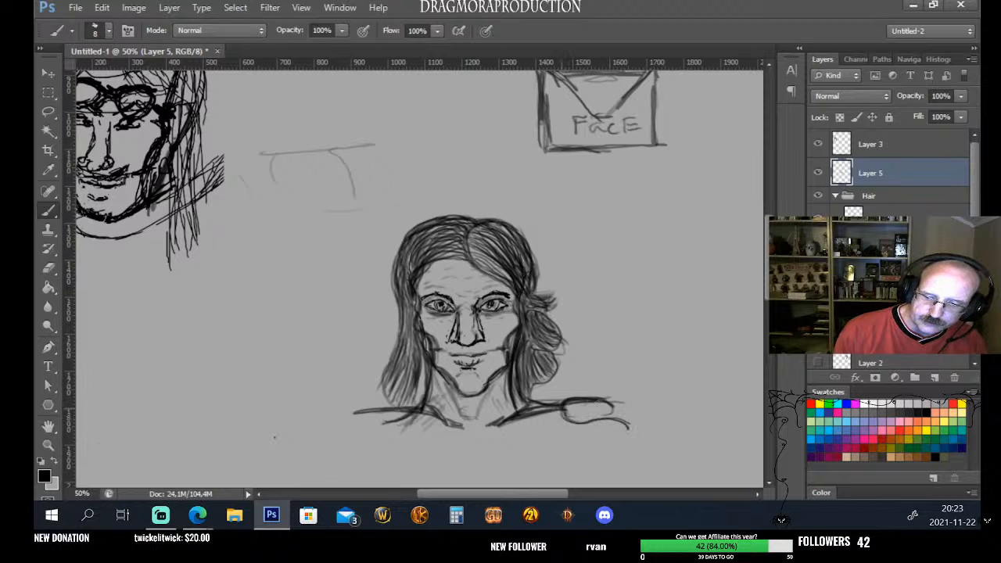
{"action": "mouse_move", "coordinate": [575, 401]}
{"action": "left_mouse_down"}
{"action": "mouse_move", "coordinate": [631, 422]}
{"action": "mouse_move", "coordinate": [623, 415]}
{"action": "mouse_move", "coordinate": [629, 427]}
{"action": "left_mouse_up"}
{"action": "mouse_move", "coordinate": [629, 427]}
{"action": "left_mouse_down"}
{"action": "mouse_move", "coordinate": [578, 398]}
{"action": "mouse_move", "coordinate": [564, 407]}
{"action": "mouse_move", "coordinate": [572, 421]}
{"action": "mouse_move", "coordinate": [628, 426]}
{"action": "mouse_move", "coordinate": [564, 407]}
{"action": "mouse_move", "coordinate": [625, 425]}
{"action": "left_mouse_up"}
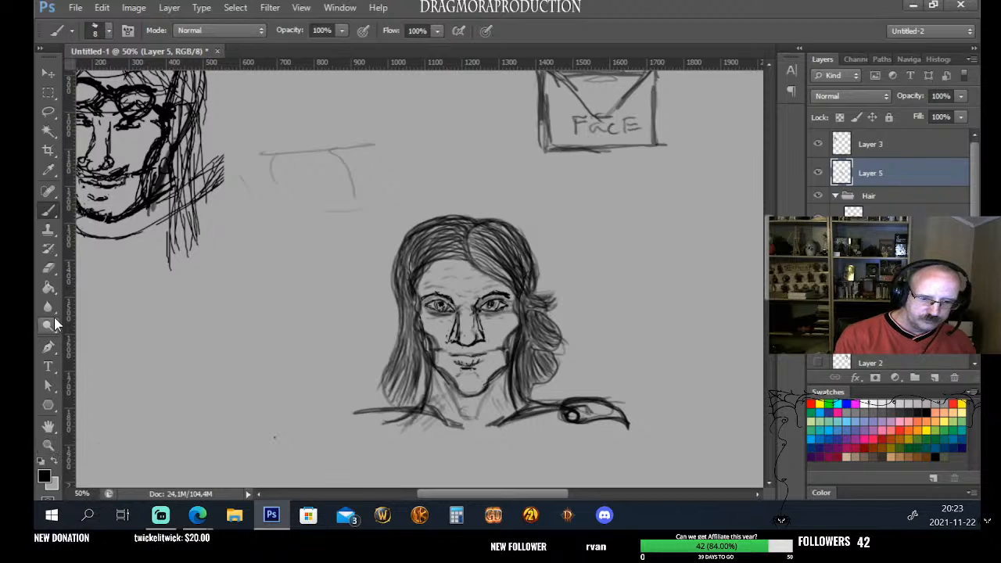
Set the eraser to 10 px and erase the shoulder piece and the outer shoulder lines on both sides of the neck
{"action": "left_click", "coordinate": [48, 267]}
{"action": "left_click", "coordinate": [87, 266]}
{"action": "mouse_move", "coordinate": [563, 408]}
{"action": "left_mouse_down"}
{"action": "mouse_move", "coordinate": [581, 400]}
{"action": "mouse_move", "coordinate": [560, 411]}
{"action": "left_mouse_up"}
{"action": "left_click", "coordinate": [109, 33]}
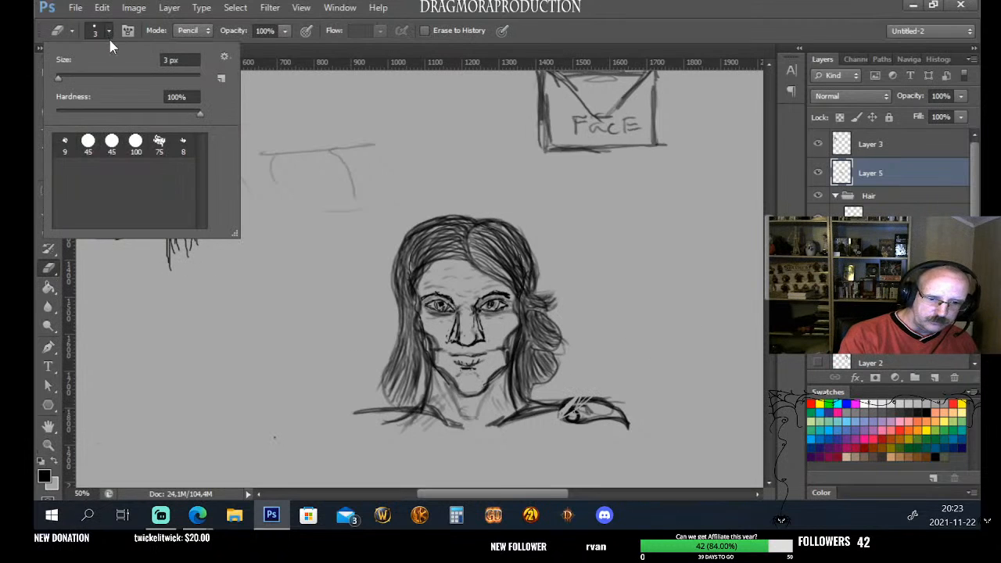
{"action": "left_click", "coordinate": [62, 79]}
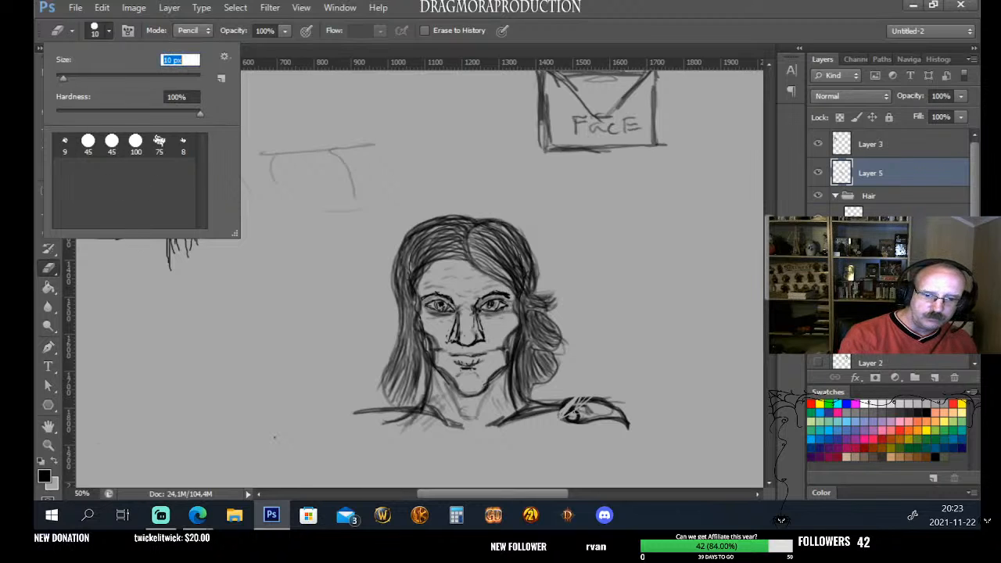
{"action": "key", "text": "Return"}
{"action": "mouse_move", "coordinate": [593, 398]}
{"action": "left_mouse_down"}
{"action": "mouse_move", "coordinate": [568, 420]}
{"action": "mouse_move", "coordinate": [580, 399]}
{"action": "mouse_move", "coordinate": [560, 414]}
{"action": "mouse_move", "coordinate": [596, 399]}
{"action": "mouse_move", "coordinate": [582, 418]}
{"action": "mouse_move", "coordinate": [606, 402]}
{"action": "mouse_move", "coordinate": [587, 421]}
{"action": "mouse_move", "coordinate": [610, 405]}
{"action": "mouse_move", "coordinate": [623, 419]}
{"action": "left_mouse_up"}
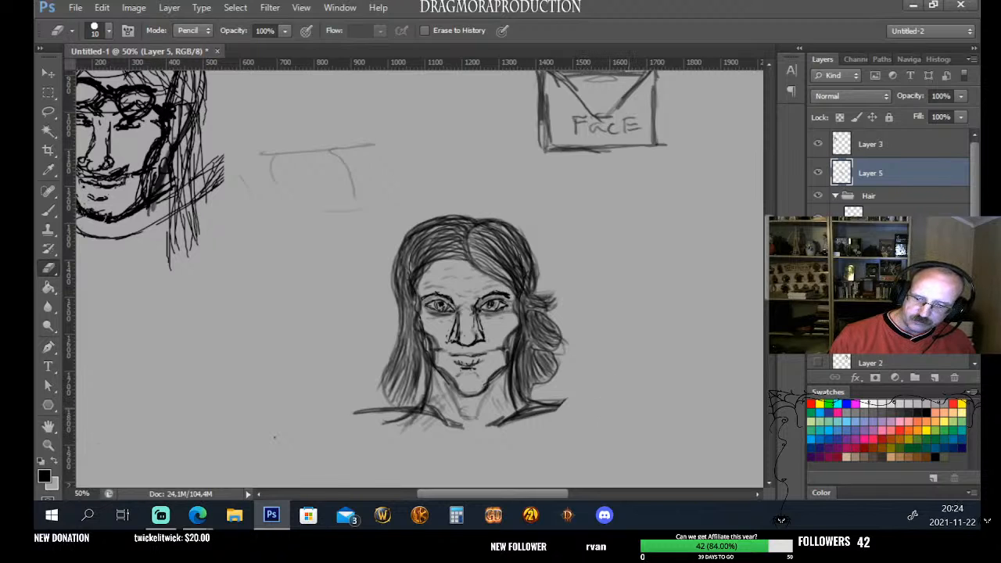
{"action": "mouse_move", "coordinate": [563, 403]}
{"action": "left_mouse_down"}
{"action": "mouse_move", "coordinate": [579, 386]}
{"action": "mouse_move", "coordinate": [531, 408]}
{"action": "left_mouse_up"}
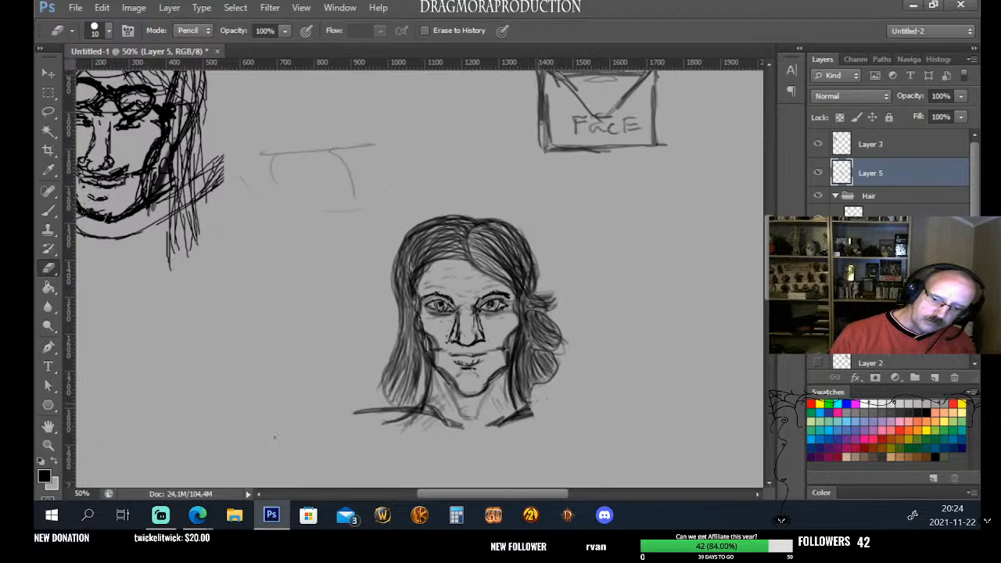
{"action": "mouse_move", "coordinate": [354, 414]}
{"action": "left_mouse_down"}
{"action": "mouse_move", "coordinate": [410, 411]}
{"action": "mouse_move", "coordinate": [383, 422]}
{"action": "left_mouse_up"}
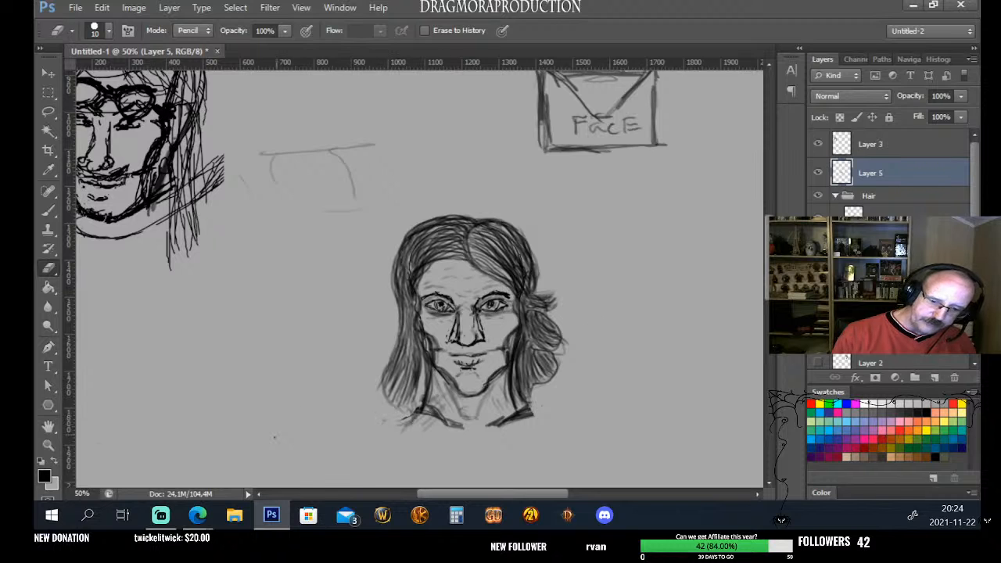
Trim the lower tips of the straight hair on the layer inside the Hair group with the 10 px eraser
{"action": "left_click", "coordinate": [48, 444]}
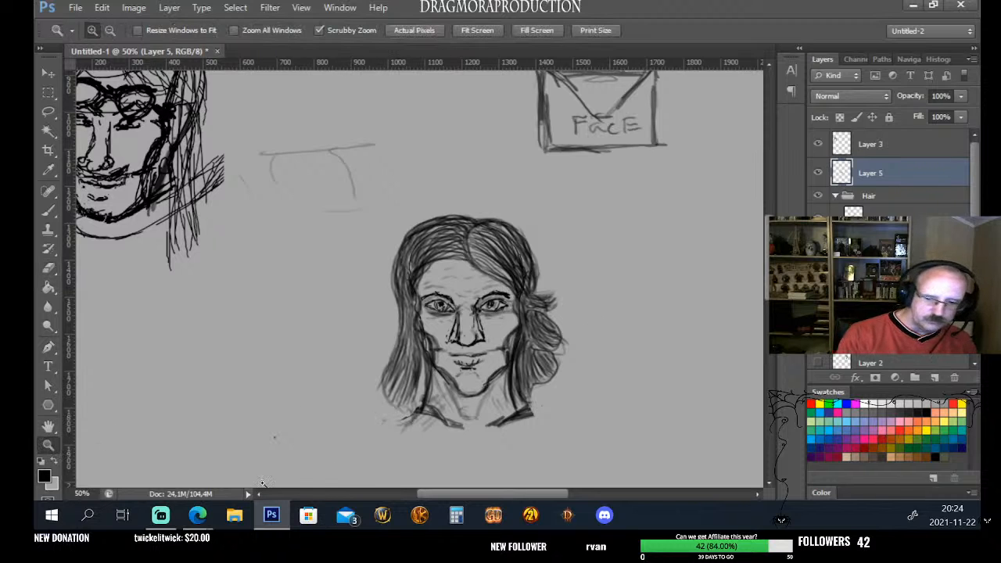
{"action": "left_click_drag", "start_coordinate": [570, 327], "coordinate": [633, 294]}
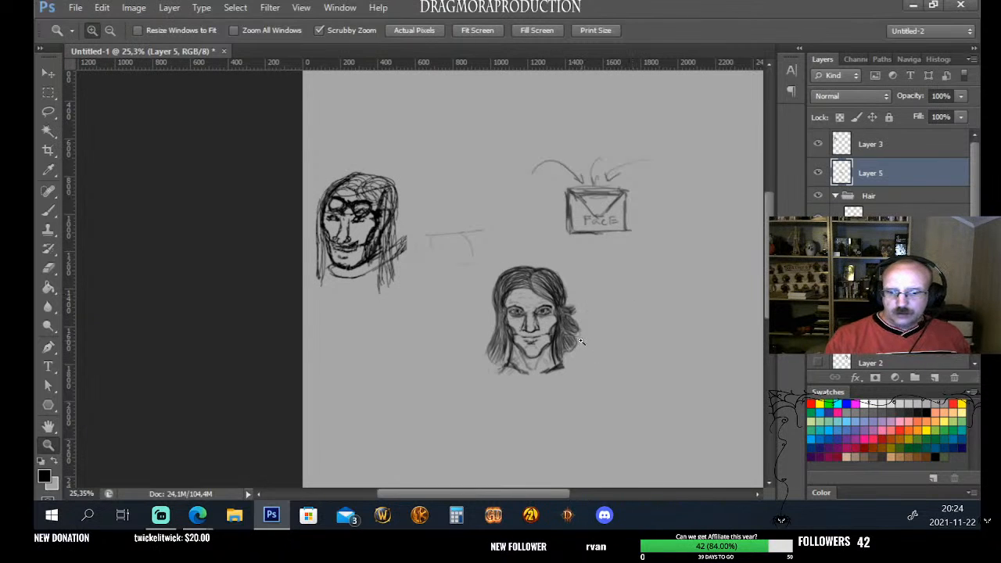
{"action": "mouse_move", "coordinate": [585, 342]}
{"action": "left_mouse_down"}
{"action": "mouse_move", "coordinate": [599, 354]}
{"action": "mouse_move", "coordinate": [612, 340]}
{"action": "mouse_move", "coordinate": [597, 353]}
{"action": "left_mouse_up"}
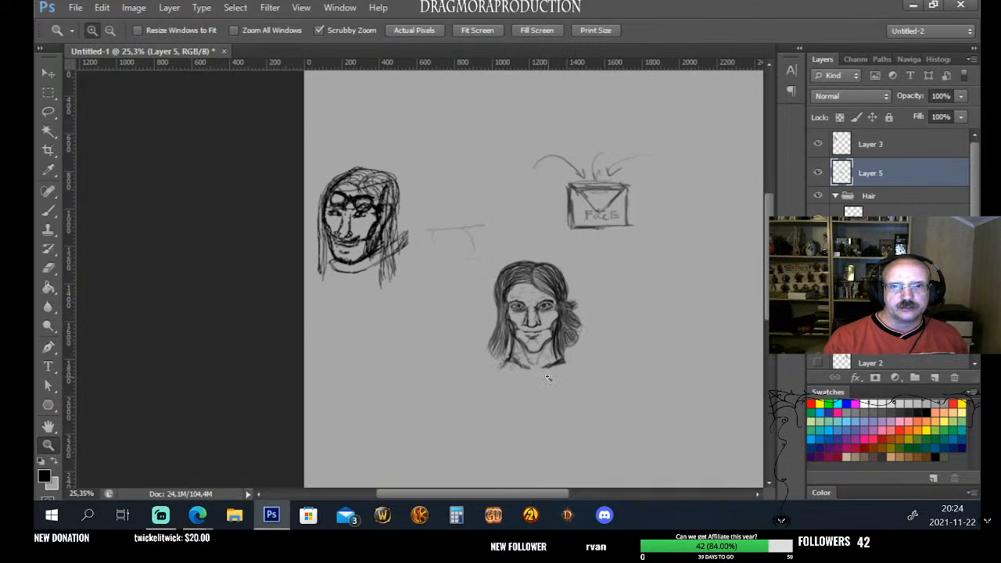
{"action": "left_click", "coordinate": [48, 268]}
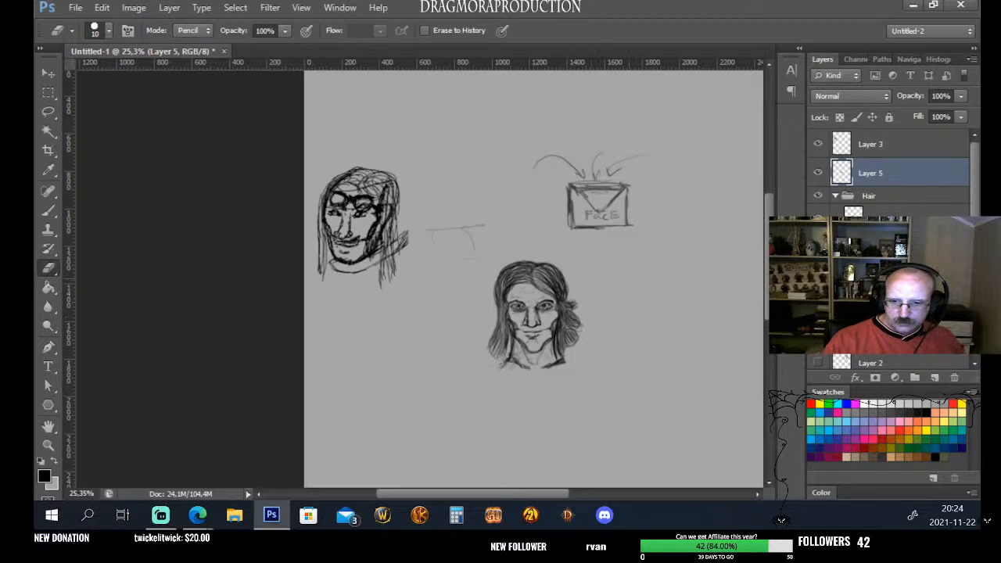
{"action": "left_click", "coordinate": [880, 211]}
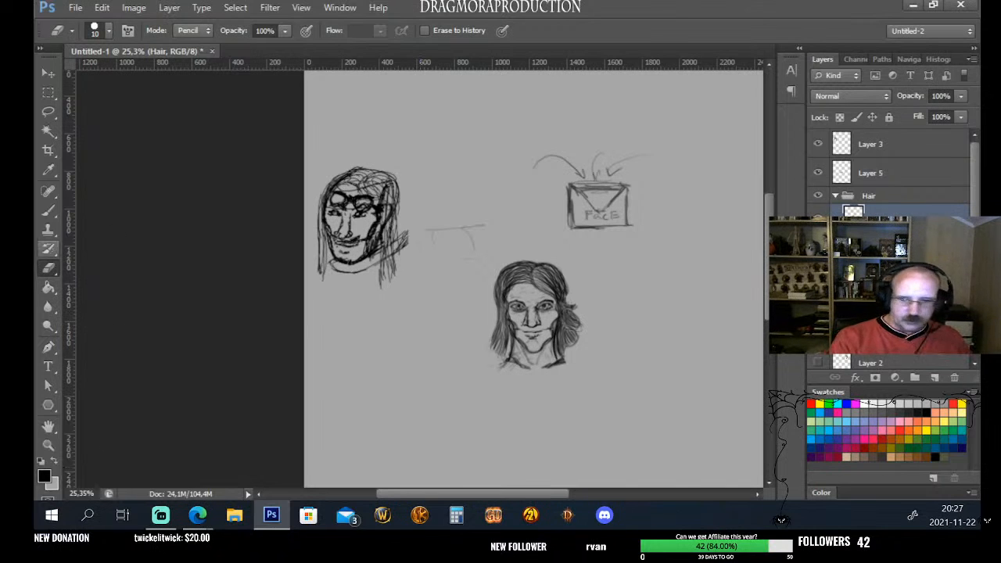
On Layer 5, paint a solid black head-and-torso silhouette below the older head sketch, using the 75 px textured brush tip enlarged to 102 px
{"action": "left_click", "coordinate": [52, 210]}
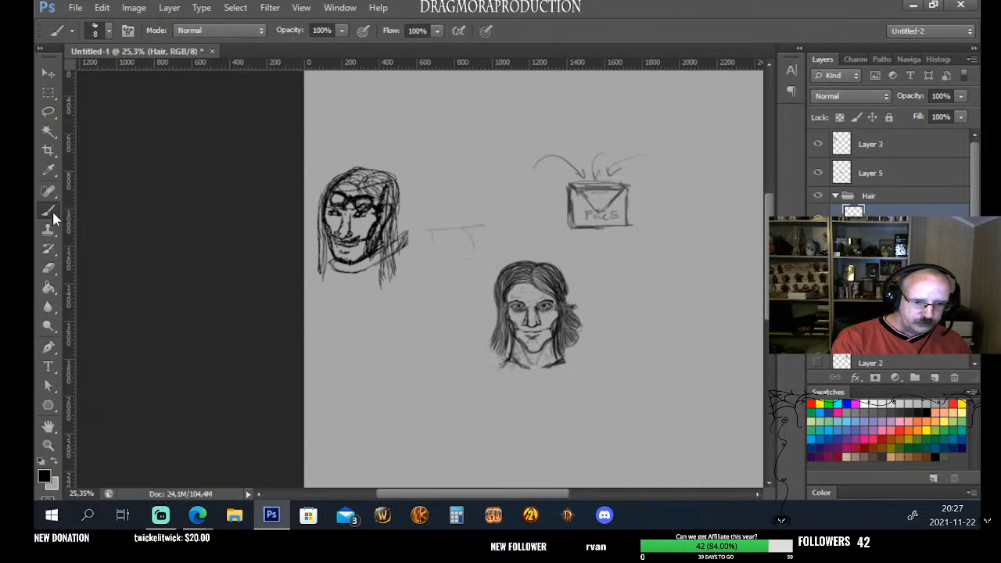
{"action": "left_click", "coordinate": [109, 32]}
{"action": "left_click", "coordinate": [71, 79]}
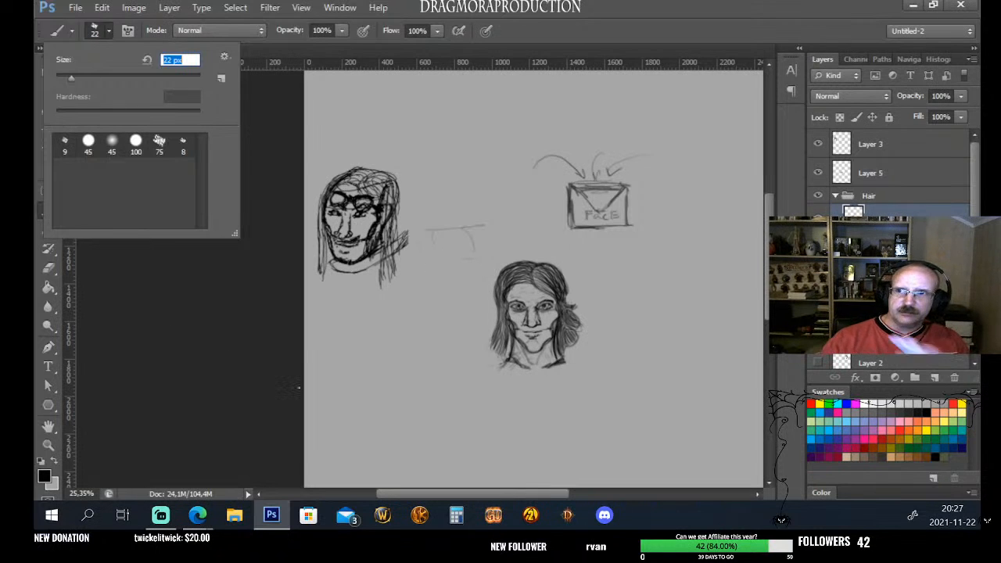
{"action": "left_click", "coordinate": [104, 77]}
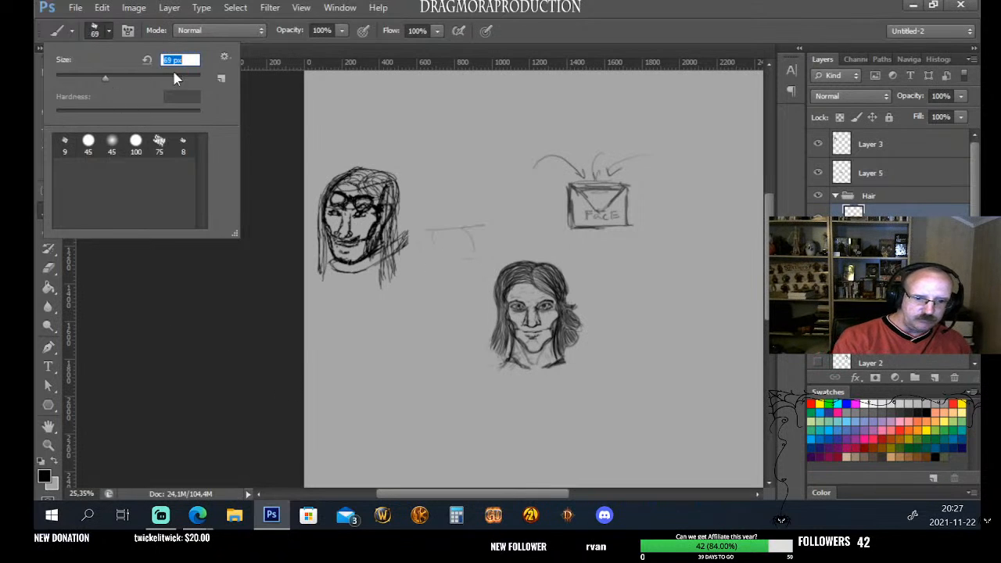
{"action": "left_click", "coordinate": [159, 142]}
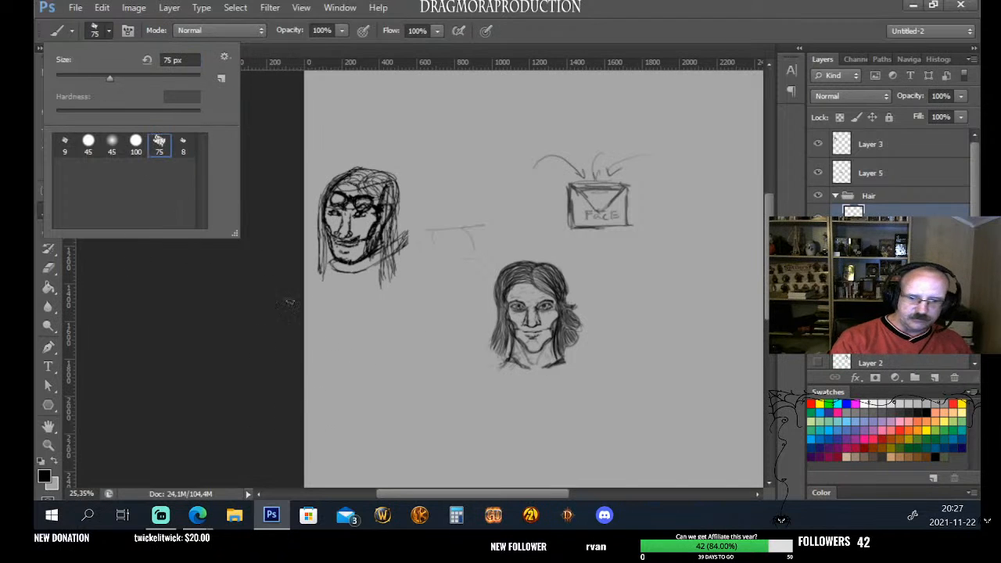
{"action": "left_click", "coordinate": [872, 170]}
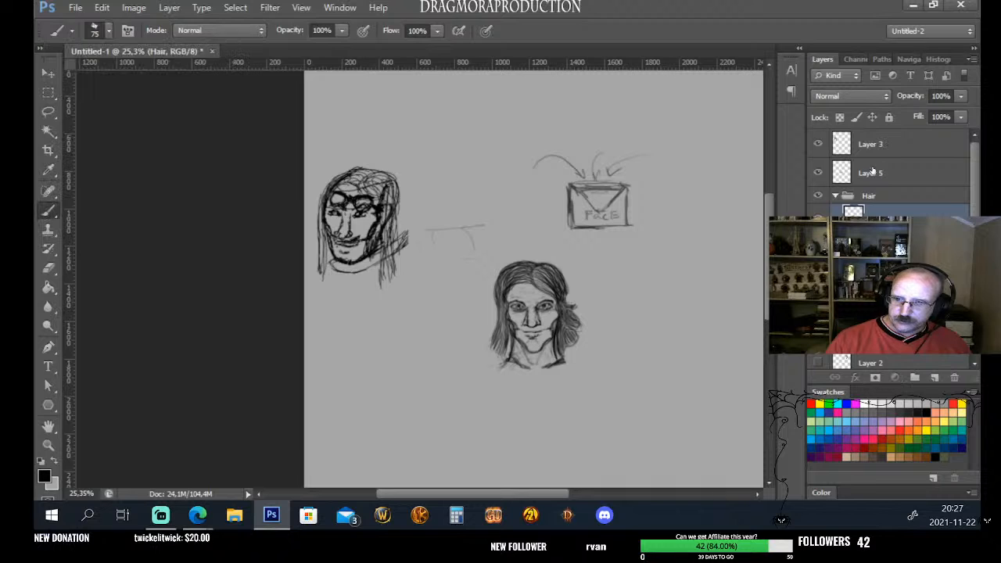
{"action": "left_click", "coordinate": [97, 29]}
{"action": "left_click", "coordinate": [130, 78]}
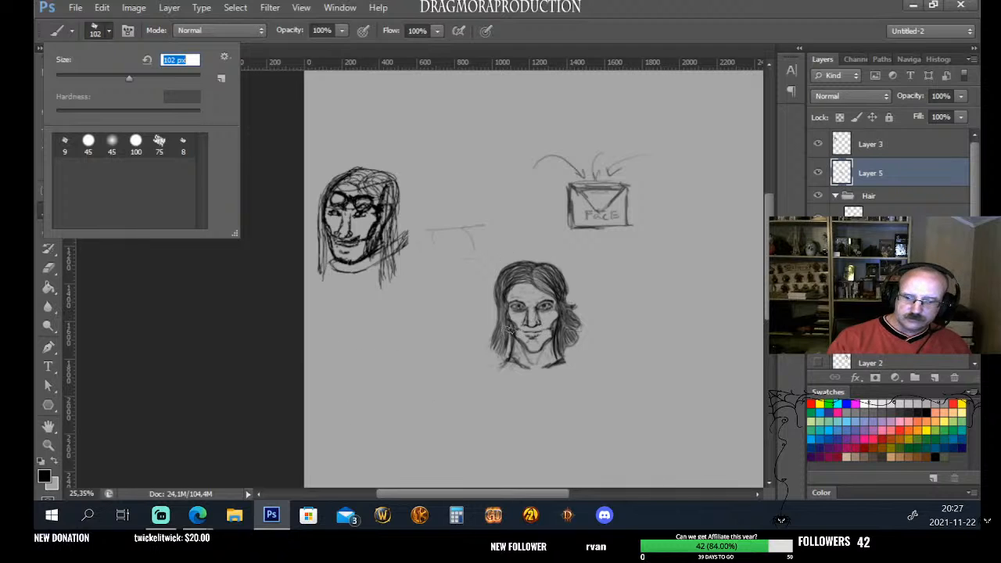
{"action": "mouse_move", "coordinate": [342, 320]}
{"action": "left_mouse_down"}
{"action": "mouse_move", "coordinate": [341, 365]}
{"action": "mouse_move", "coordinate": [346, 340]}
{"action": "mouse_move", "coordinate": [354, 345]}
{"action": "mouse_move", "coordinate": [344, 358]}
{"action": "mouse_move", "coordinate": [388, 338]}
{"action": "mouse_move", "coordinate": [340, 333]}
{"action": "mouse_move", "coordinate": [350, 364]}
{"action": "mouse_move", "coordinate": [330, 333]}
{"action": "mouse_move", "coordinate": [369, 332]}
{"action": "mouse_move", "coordinate": [339, 353]}
{"action": "mouse_move", "coordinate": [336, 316]}
{"action": "mouse_move", "coordinate": [358, 313]}
{"action": "mouse_move", "coordinate": [340, 358]}
{"action": "mouse_move", "coordinate": [345, 320]}
{"action": "mouse_move", "coordinate": [339, 330]}
{"action": "mouse_move", "coordinate": [374, 341]}
{"action": "mouse_move", "coordinate": [363, 318]}
{"action": "mouse_move", "coordinate": [373, 367]}
{"action": "mouse_move", "coordinate": [338, 326]}
{"action": "mouse_move", "coordinate": [354, 323]}
{"action": "mouse_move", "coordinate": [334, 370]}
{"action": "mouse_move", "coordinate": [376, 366]}
{"action": "mouse_move", "coordinate": [363, 405]}
{"action": "mouse_move", "coordinate": [338, 387]}
{"action": "mouse_move", "coordinate": [335, 398]}
{"action": "mouse_move", "coordinate": [331, 384]}
{"action": "mouse_move", "coordinate": [319, 400]}
{"action": "mouse_move", "coordinate": [373, 394]}
{"action": "mouse_move", "coordinate": [377, 370]}
{"action": "mouse_move", "coordinate": [382, 382]}
{"action": "mouse_move", "coordinate": [390, 376]}
{"action": "mouse_move", "coordinate": [368, 389]}
{"action": "mouse_move", "coordinate": [345, 375]}
{"action": "mouse_move", "coordinate": [342, 413]}
{"action": "mouse_move", "coordinate": [329, 399]}
{"action": "mouse_move", "coordinate": [340, 413]}
{"action": "mouse_move", "coordinate": [361, 396]}
{"action": "mouse_move", "coordinate": [373, 417]}
{"action": "mouse_move", "coordinate": [387, 384]}
{"action": "mouse_move", "coordinate": [335, 449]}
{"action": "mouse_move", "coordinate": [374, 423]}
{"action": "mouse_move", "coordinate": [367, 429]}
{"action": "mouse_move", "coordinate": [387, 458]}
{"action": "mouse_move", "coordinate": [344, 447]}
{"action": "mouse_move", "coordinate": [361, 463]}
{"action": "mouse_move", "coordinate": [380, 462]}
{"action": "mouse_move", "coordinate": [344, 442]}
{"action": "mouse_move", "coordinate": [341, 467]}
{"action": "mouse_move", "coordinate": [330, 414]}
{"action": "mouse_move", "coordinate": [362, 387]}
{"action": "mouse_move", "coordinate": [374, 410]}
{"action": "mouse_move", "coordinate": [391, 377]}
{"action": "mouse_move", "coordinate": [396, 414]}
{"action": "left_mouse_up"}
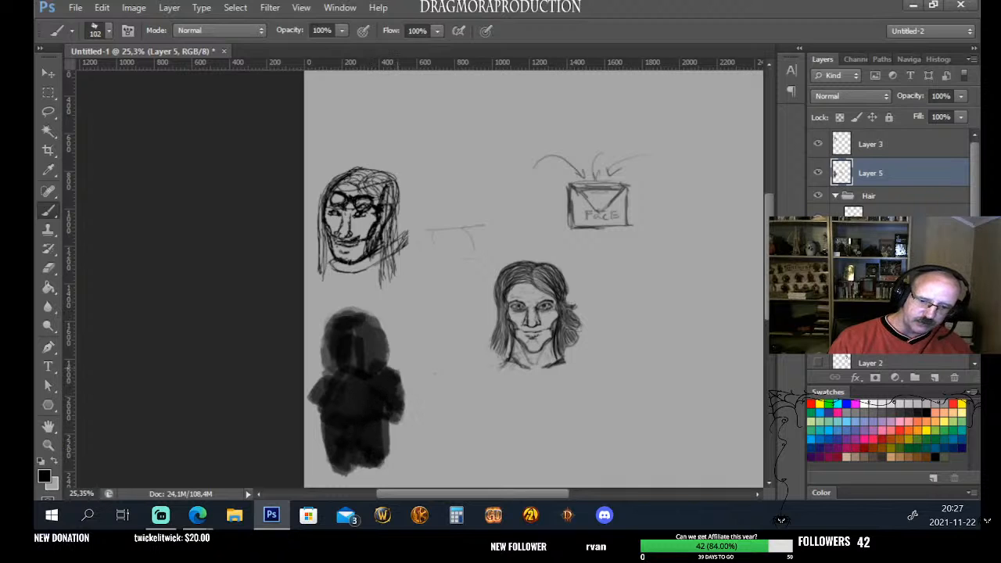
{"action": "mouse_move", "coordinate": [334, 378]}
{"action": "left_mouse_down"}
{"action": "mouse_move", "coordinate": [323, 344]}
{"action": "mouse_move", "coordinate": [350, 315]}
{"action": "mouse_move", "coordinate": [364, 357]}
{"action": "left_mouse_up"}
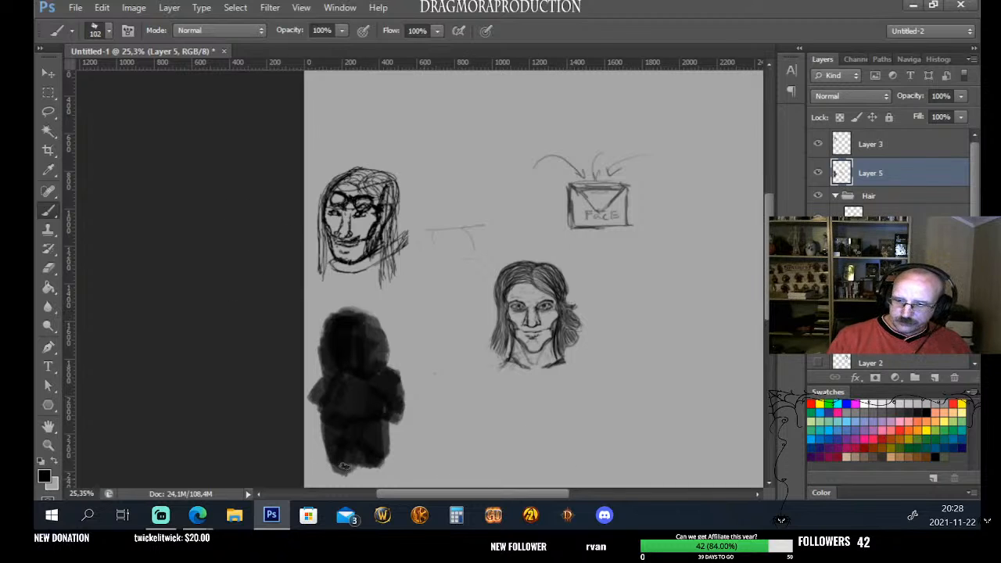
Sample the dark grey from the edge of the silhouette's head and brush it down the opposite side of the head
{"action": "left_click", "coordinate": [48, 170]}
{"action": "left_click", "coordinate": [378, 351]}
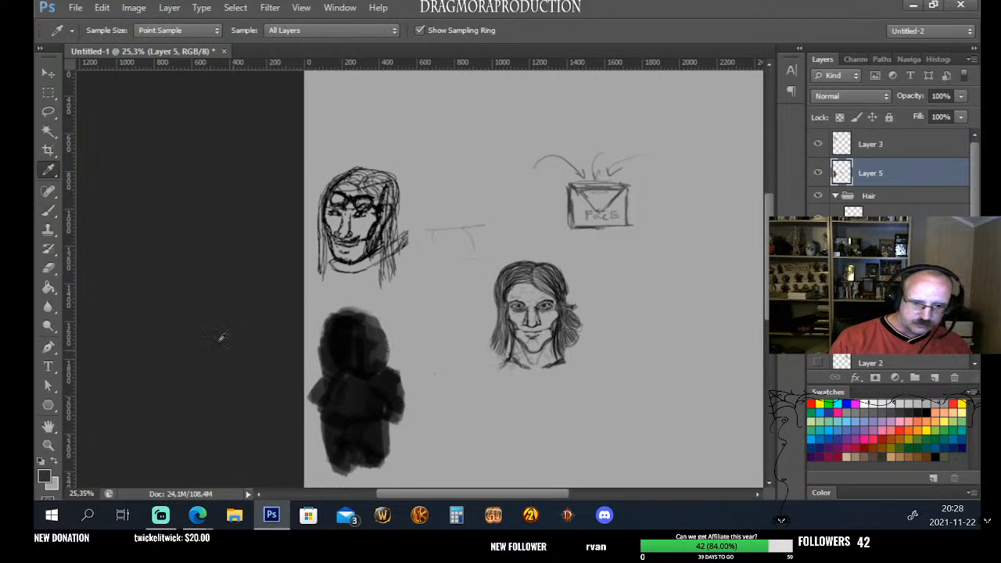
{"action": "left_click", "coordinate": [48, 210]}
{"action": "left_click_drag", "start_coordinate": [338, 324], "coordinate": [330, 371]}
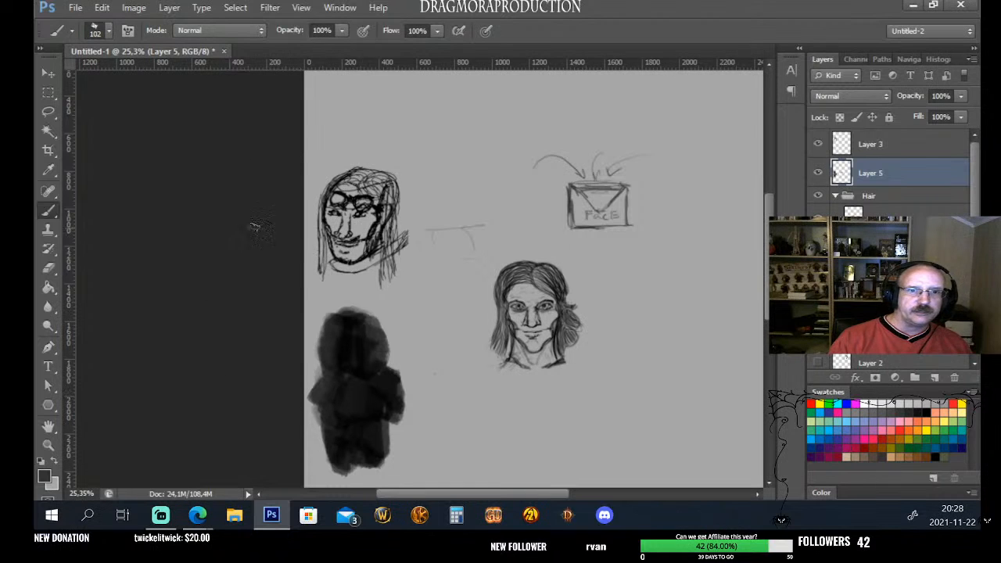
Choose a light grey colour and brush soft highlights across the silhouette's neck and waist
{"action": "left_click", "coordinate": [47, 171]}
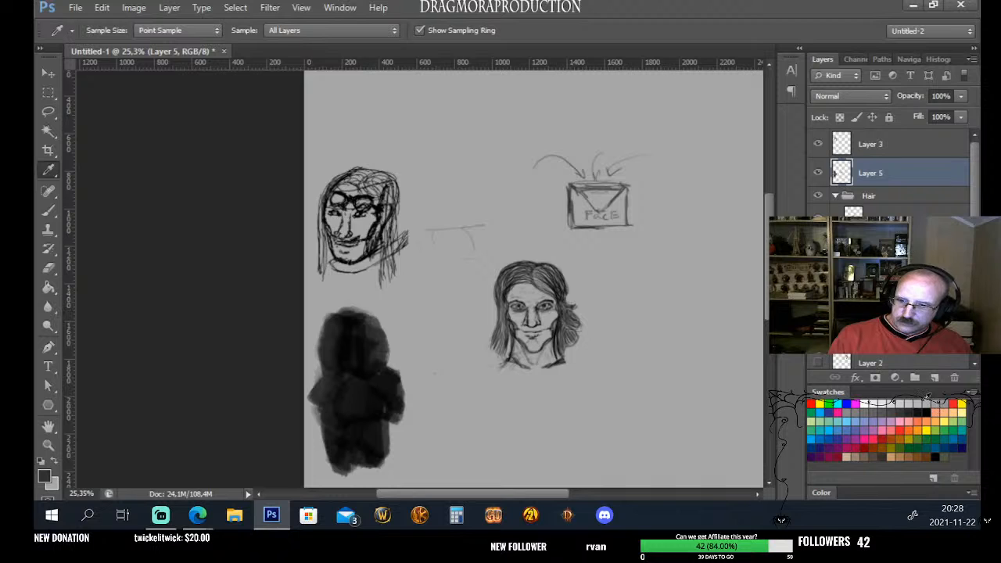
{"action": "left_click", "coordinate": [945, 404]}
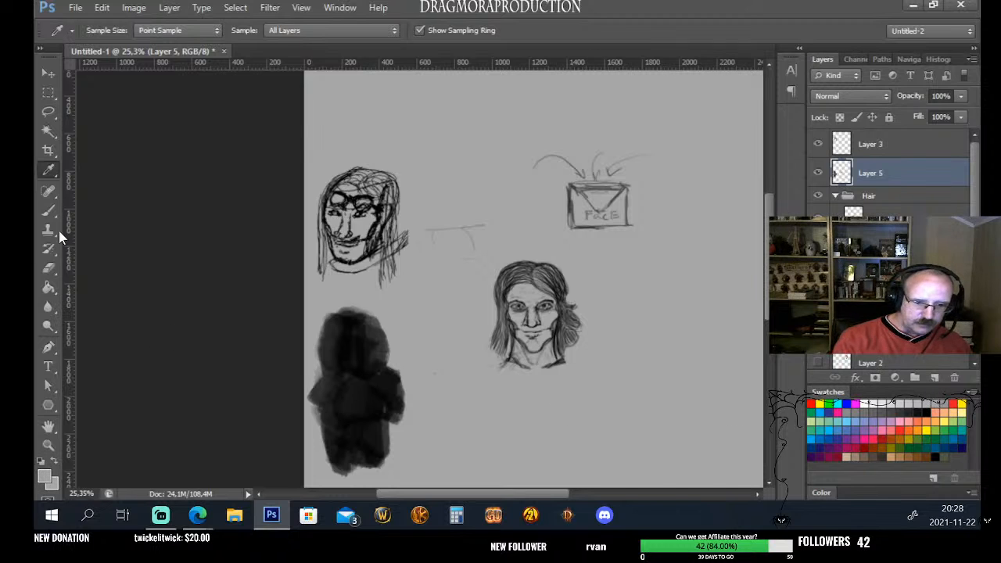
{"action": "key", "text": "b"}
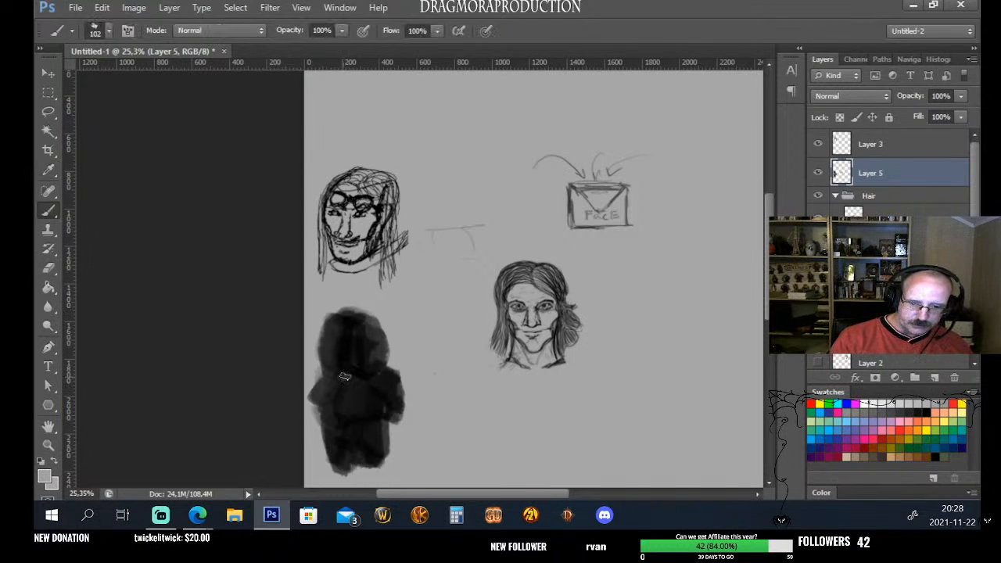
{"action": "mouse_move", "coordinate": [341, 374]}
{"action": "left_mouse_down"}
{"action": "mouse_move", "coordinate": [362, 377]}
{"action": "mouse_move", "coordinate": [324, 363]}
{"action": "mouse_move", "coordinate": [328, 374]}
{"action": "left_mouse_up"}
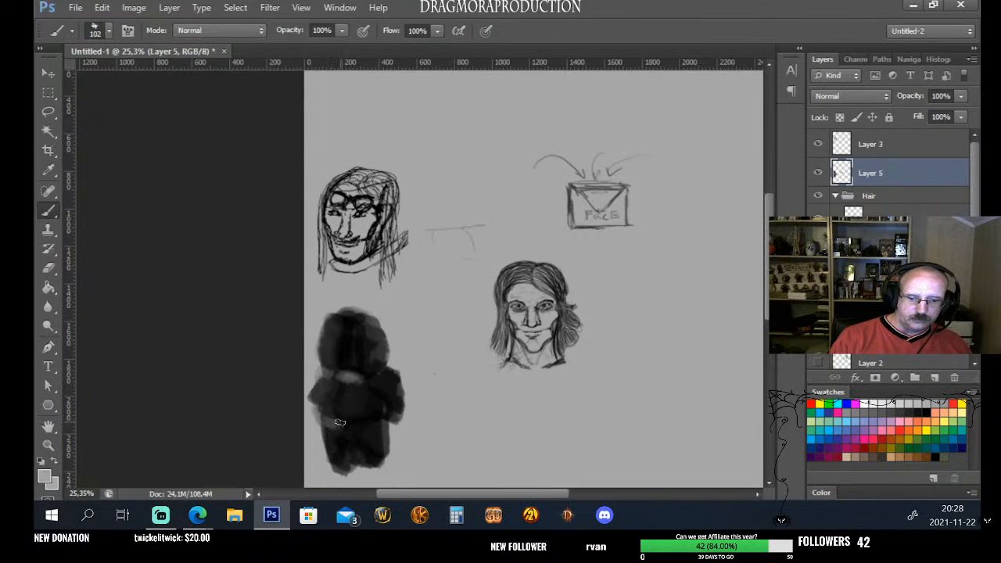
{"action": "left_click_drag", "start_coordinate": [342, 423], "coordinate": [350, 425]}
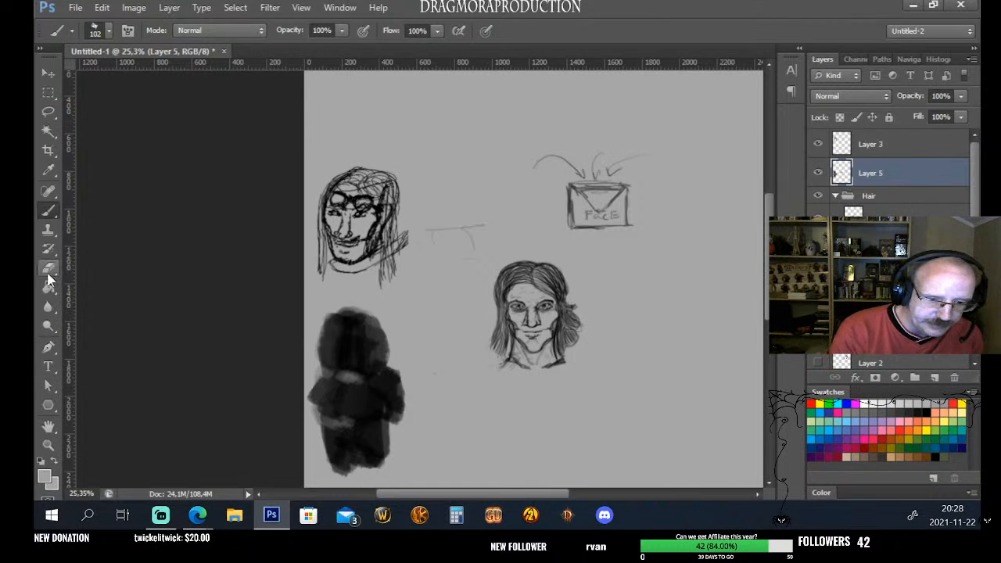
Clean up the silhouette's lower end, side and arm with the 10 px eraser and cut thin bright marks into the neck and waist highlights
{"action": "left_click", "coordinate": [48, 268]}
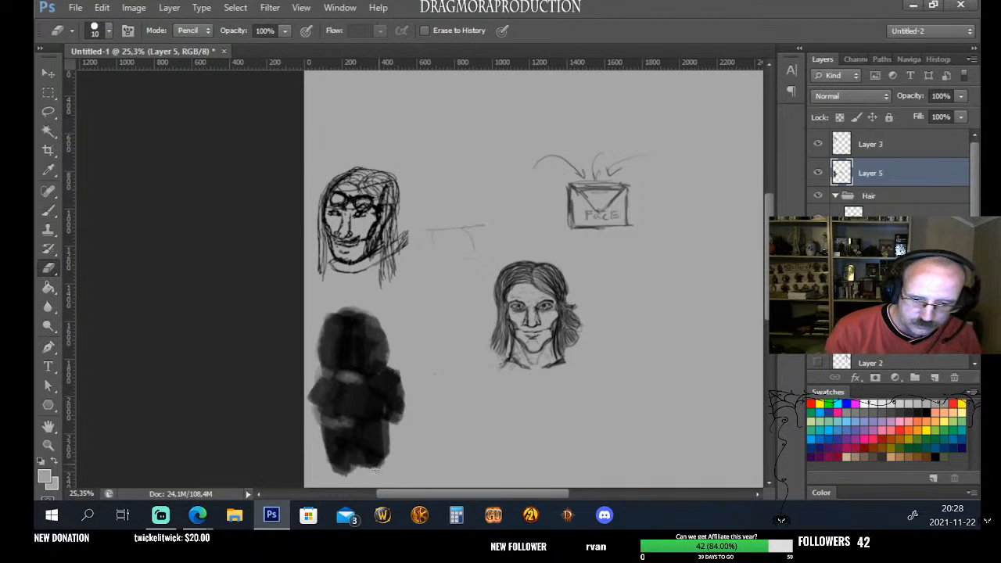
{"action": "left_click_drag", "start_coordinate": [391, 444], "coordinate": [379, 465]}
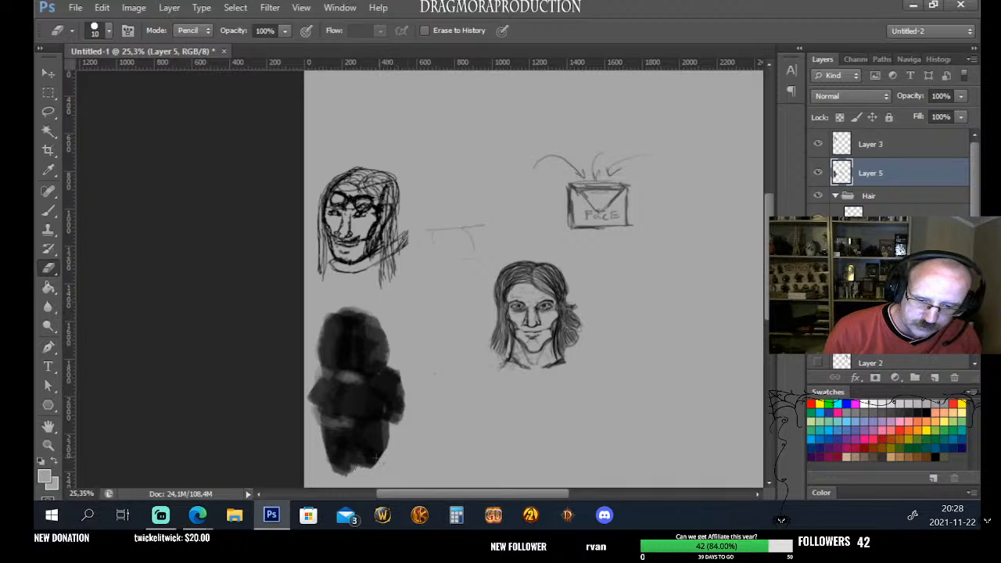
{"action": "left_click_drag", "start_coordinate": [348, 467], "coordinate": [335, 463]}
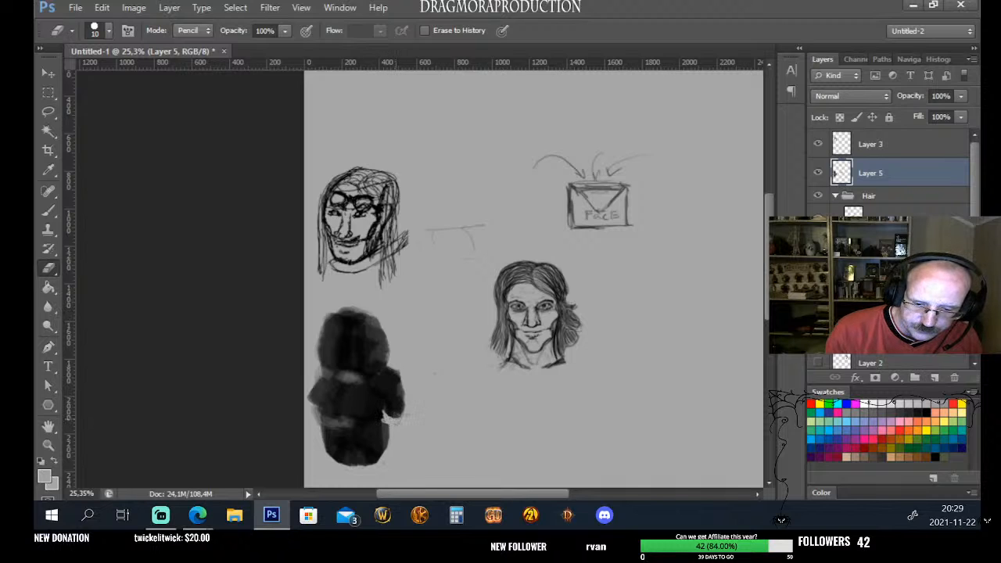
{"action": "left_click_drag", "start_coordinate": [386, 417], "coordinate": [386, 449]}
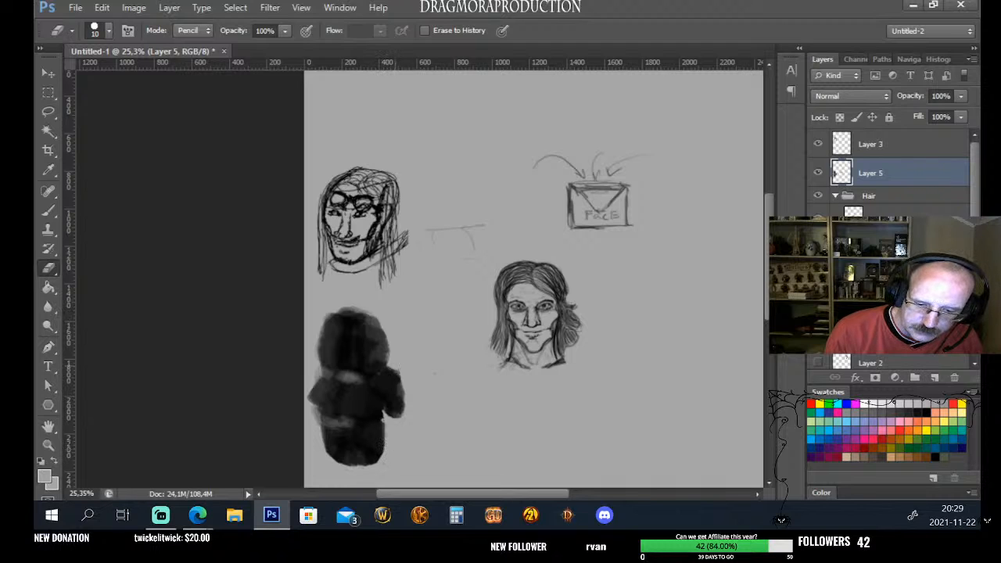
{"action": "mouse_move", "coordinate": [394, 368]}
{"action": "left_mouse_down"}
{"action": "mouse_move", "coordinate": [412, 391]}
{"action": "mouse_move", "coordinate": [408, 400]}
{"action": "mouse_move", "coordinate": [396, 371]}
{"action": "mouse_move", "coordinate": [412, 384]}
{"action": "mouse_move", "coordinate": [404, 418]}
{"action": "left_mouse_up"}
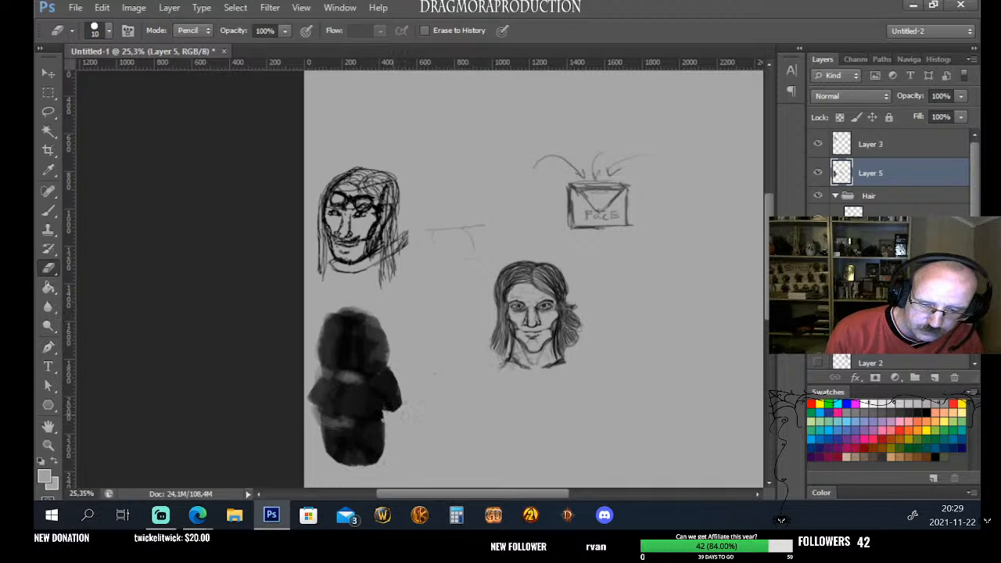
{"action": "left_click_drag", "start_coordinate": [402, 406], "coordinate": [395, 413]}
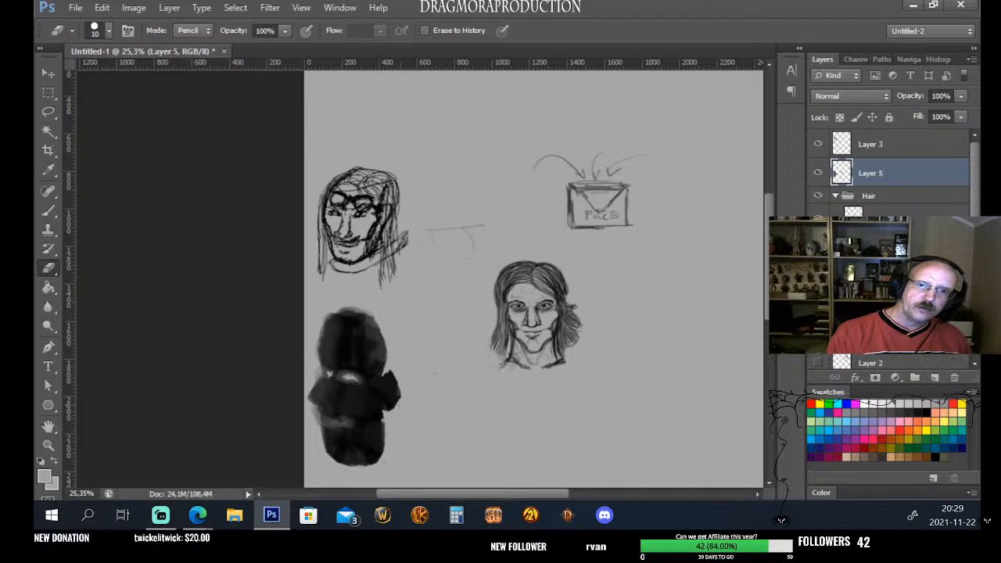
{"action": "mouse_move", "coordinate": [330, 421]}
{"action": "left_mouse_down"}
{"action": "mouse_move", "coordinate": [357, 419]}
{"action": "mouse_move", "coordinate": [341, 422]}
{"action": "left_mouse_up"}
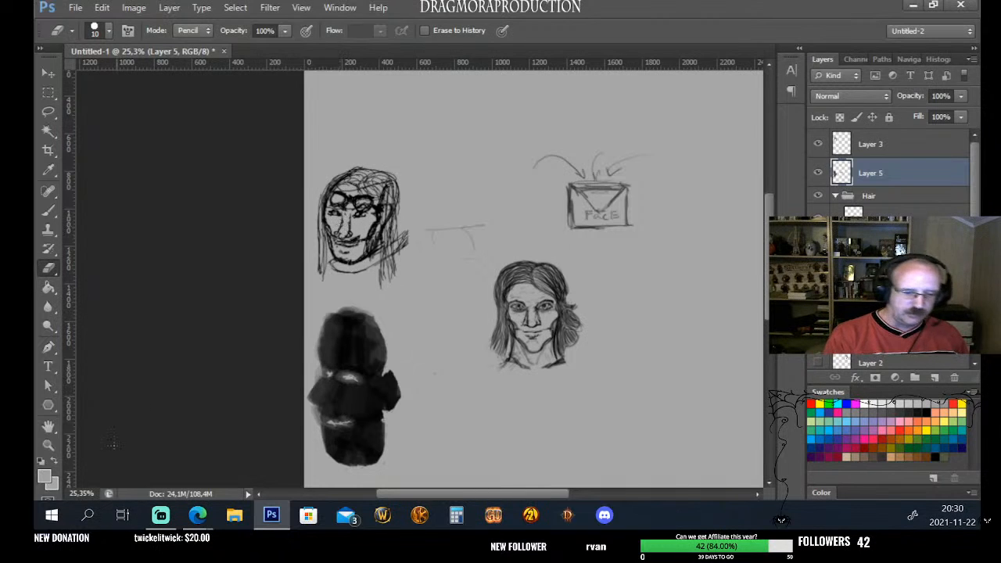
Examine the silhouette and the long-haired head up close and compare all the sketches on the whole page
{"action": "left_click", "coordinate": [48, 448]}
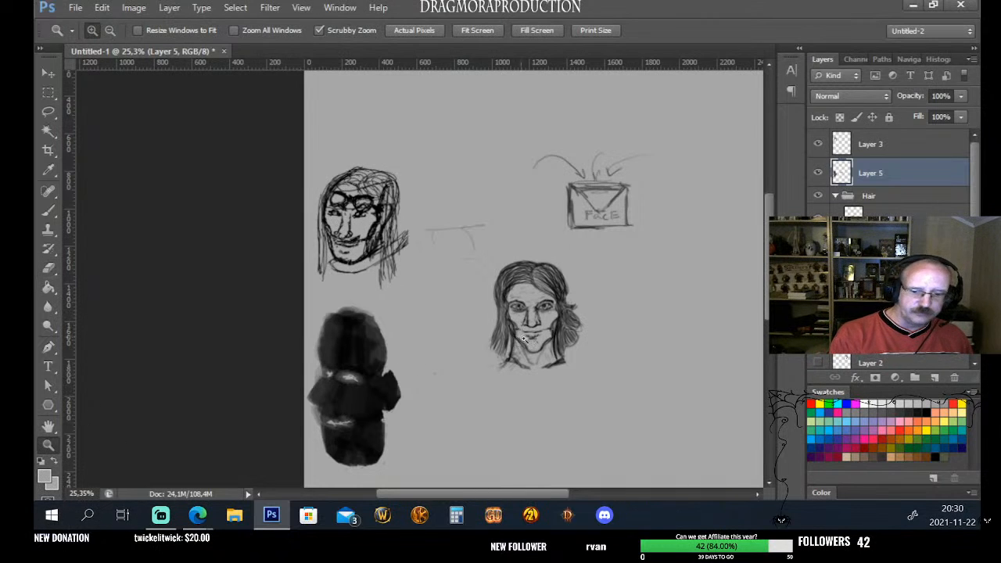
{"action": "left_click_drag", "start_coordinate": [465, 398], "coordinate": [406, 404]}
{"action": "left_click_drag", "start_coordinate": [430, 340], "coordinate": [404, 346]}
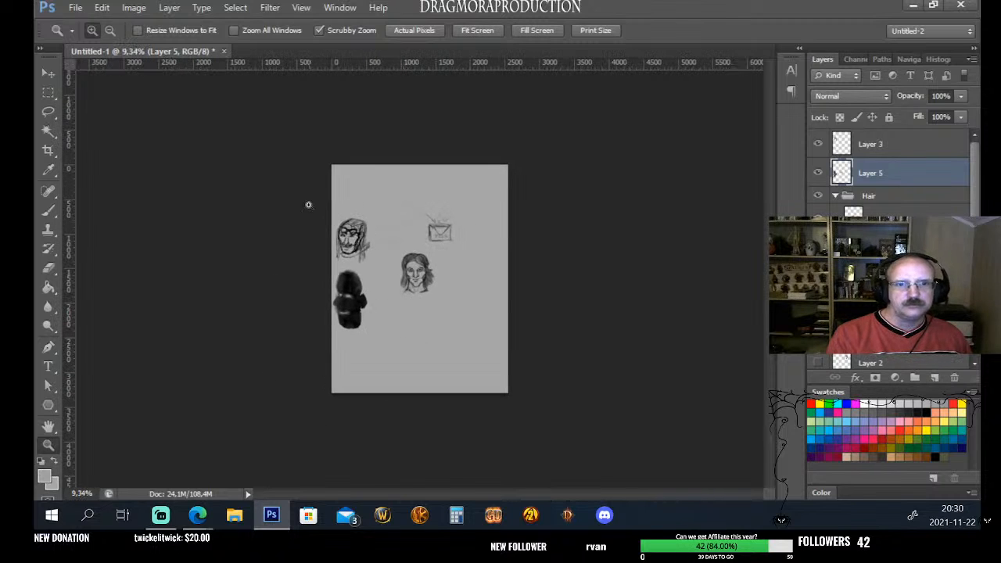
{"action": "left_click", "coordinate": [356, 332]}
{"action": "mouse_move", "coordinate": [380, 312]}
{"action": "left_mouse_down"}
{"action": "mouse_move", "coordinate": [374, 325]}
{"action": "mouse_move", "coordinate": [431, 277]}
{"action": "mouse_move", "coordinate": [405, 316]}
{"action": "mouse_move", "coordinate": [446, 315]}
{"action": "mouse_move", "coordinate": [371, 317]}
{"action": "left_mouse_up"}
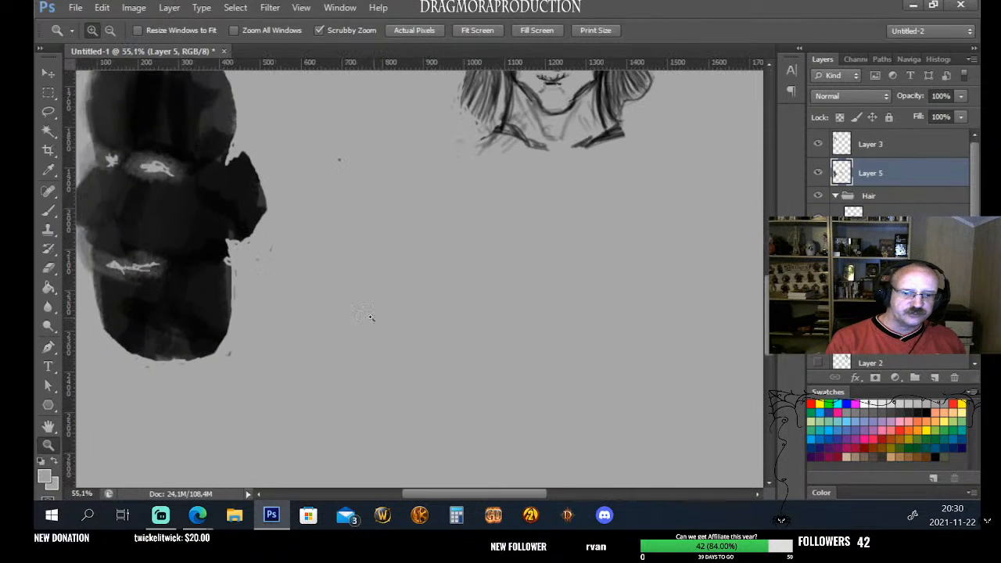
{"action": "left_click_drag", "start_coordinate": [767, 317], "coordinate": [765, 287]}
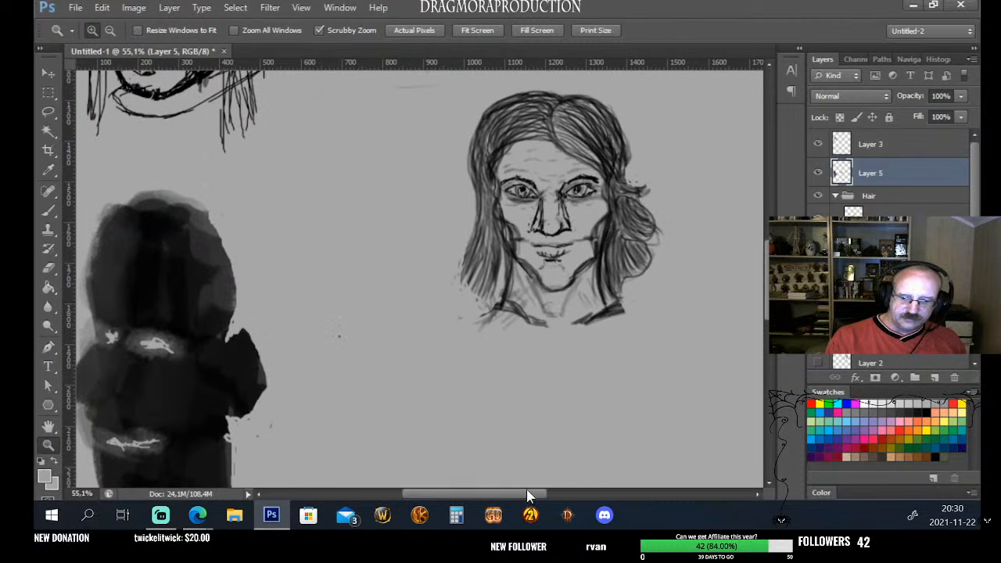
{"action": "left_click_drag", "start_coordinate": [527, 496], "coordinate": [494, 496]}
{"action": "left_click_drag", "start_coordinate": [766, 285], "coordinate": [766, 302]}
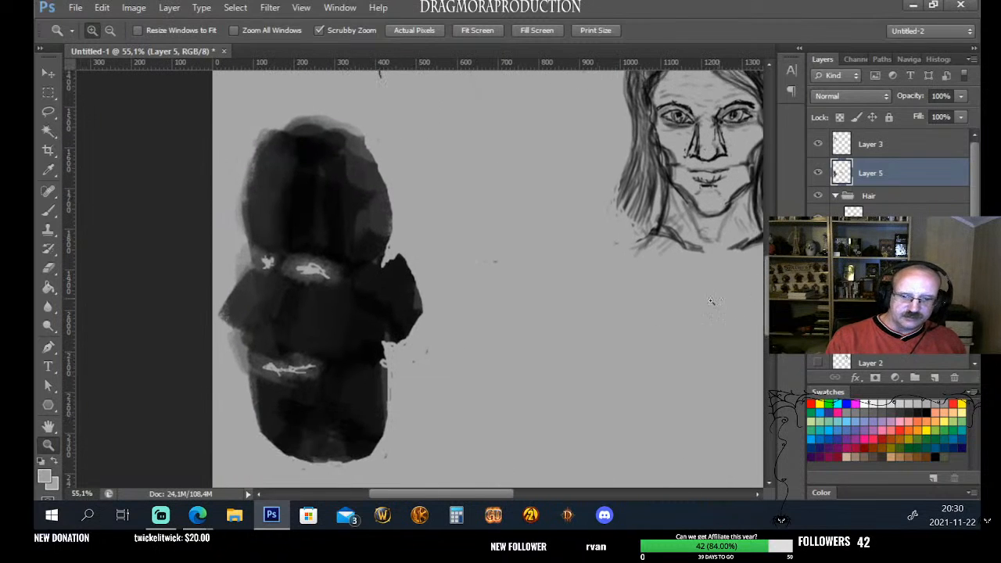
{"action": "left_click_drag", "start_coordinate": [579, 291], "coordinate": [538, 298]}
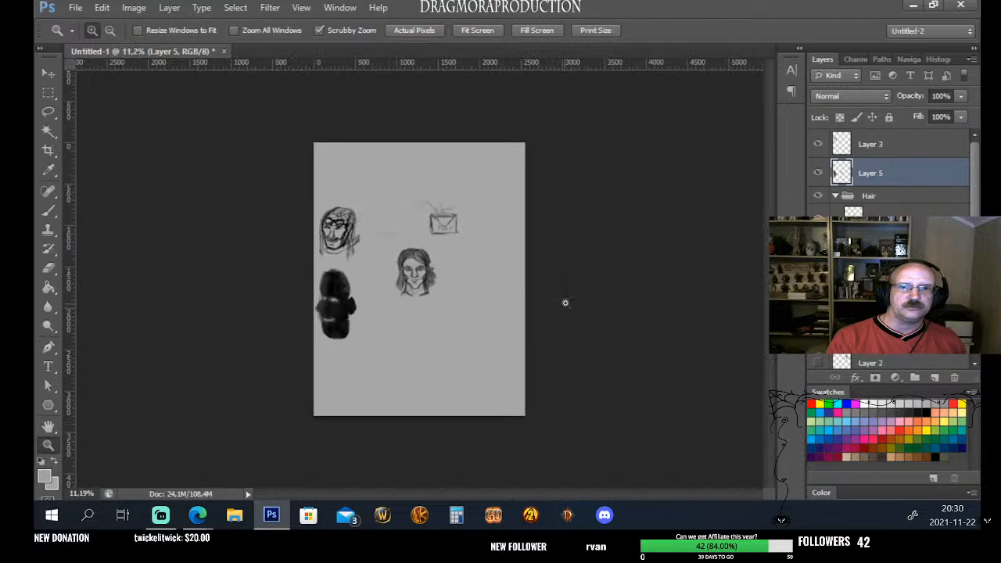
{"action": "left_click_drag", "start_coordinate": [417, 308], "coordinate": [404, 335]}
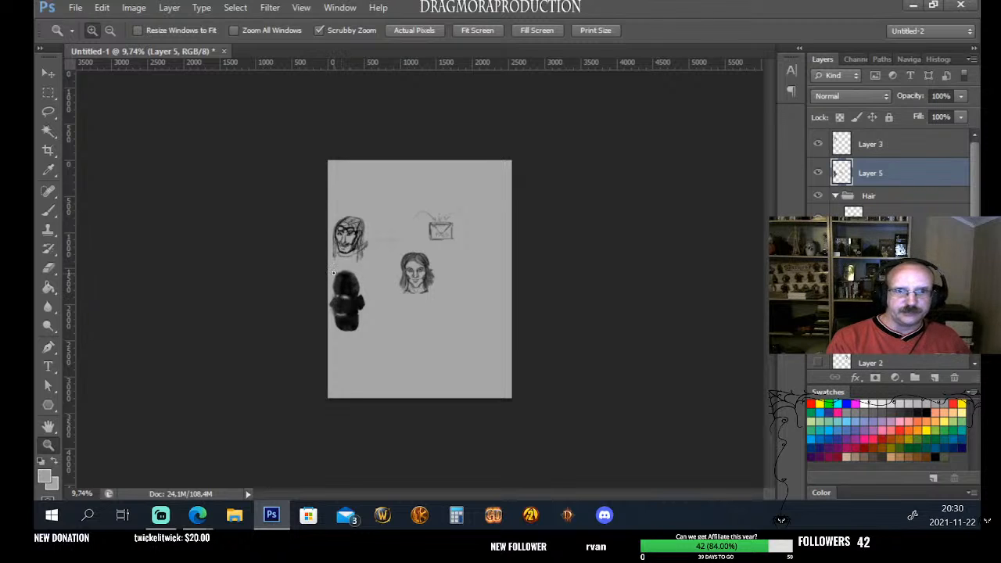
{"action": "mouse_move", "coordinate": [286, 515]}
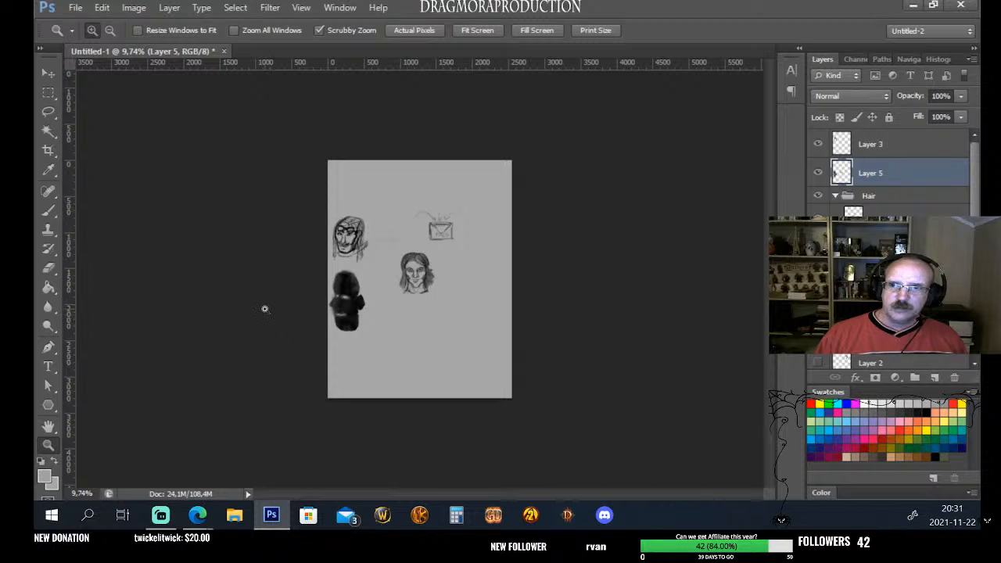
{"action": "left_click", "coordinate": [75, 11]}
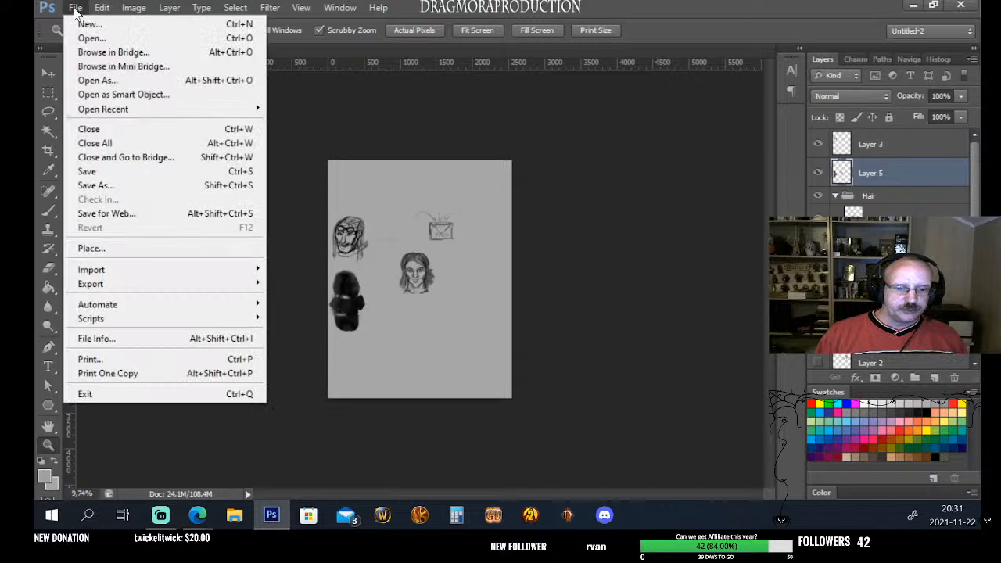
{"action": "mouse_move", "coordinate": [101, 8]}
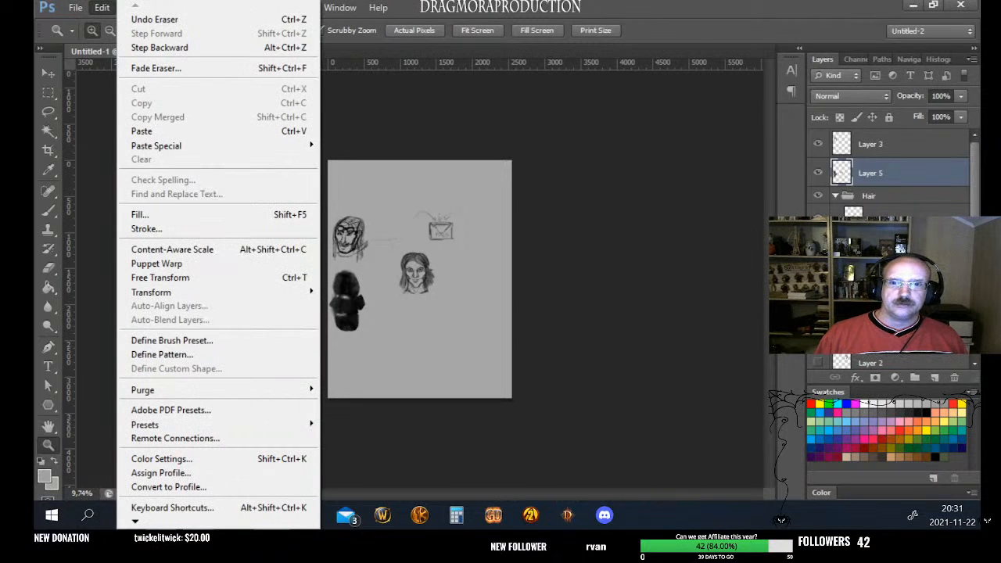